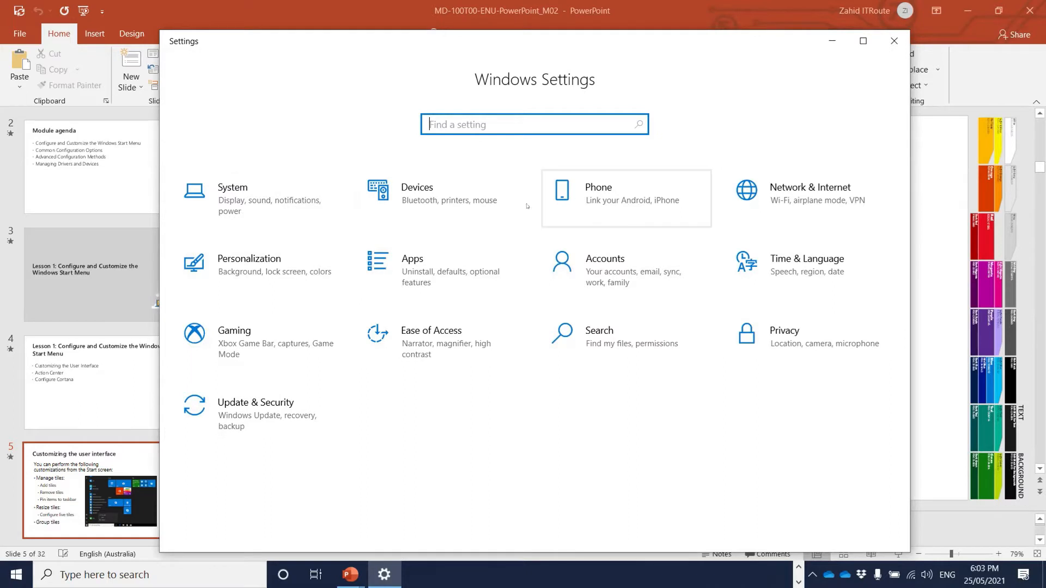
- Check the PC's specifications under System > About, then go back and close Settings
click(244, 198)
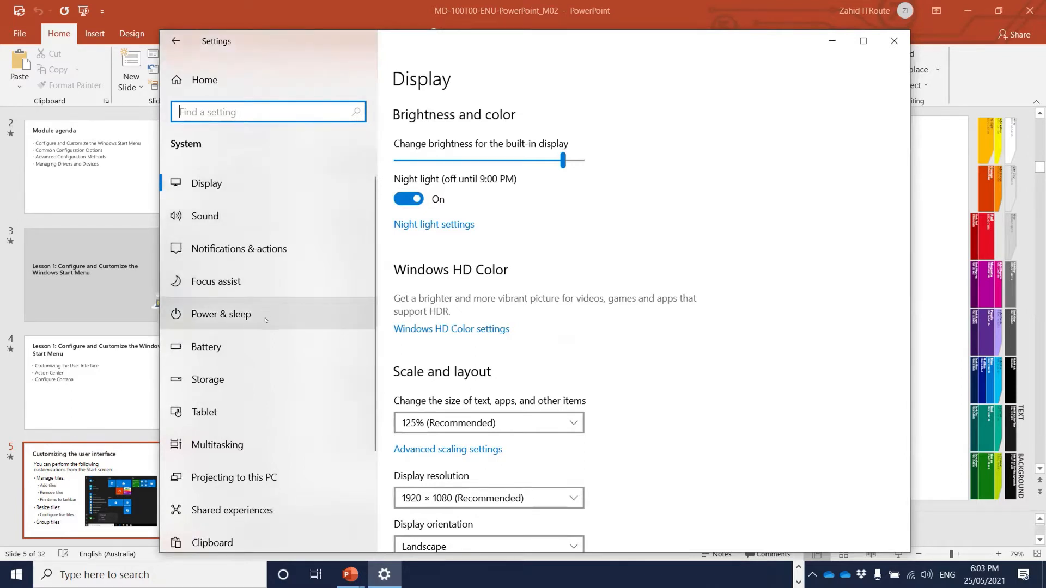
scroll(266, 319, down, 3)
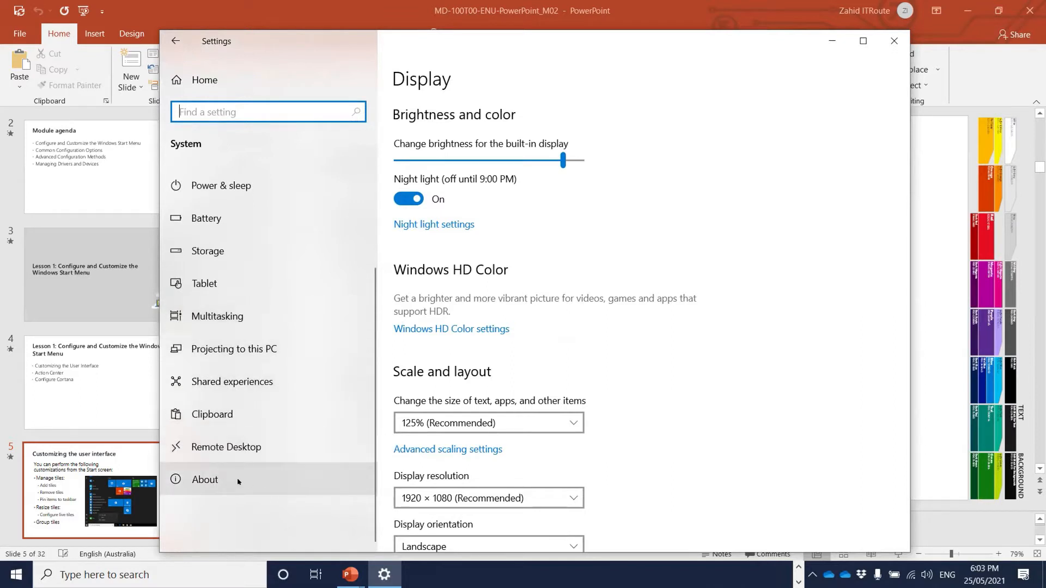
click(256, 477)
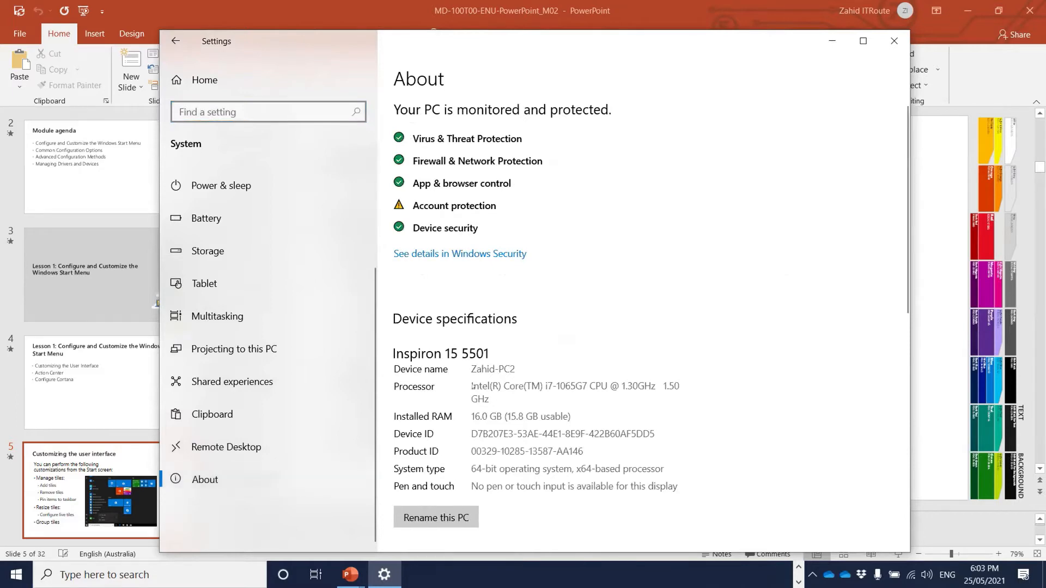
scroll(404, 442, down, 10)
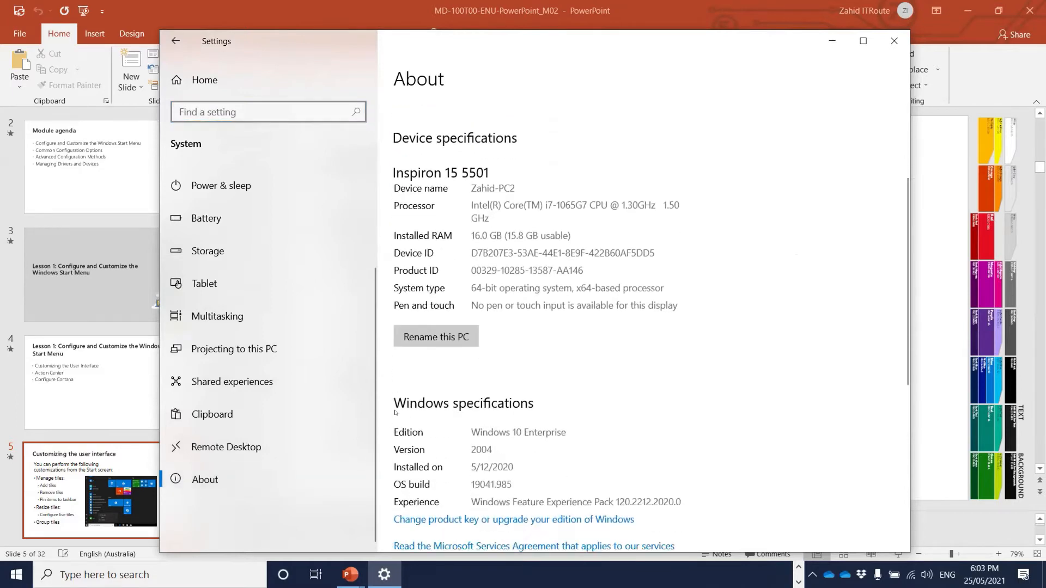
scroll(394, 412, up, 3)
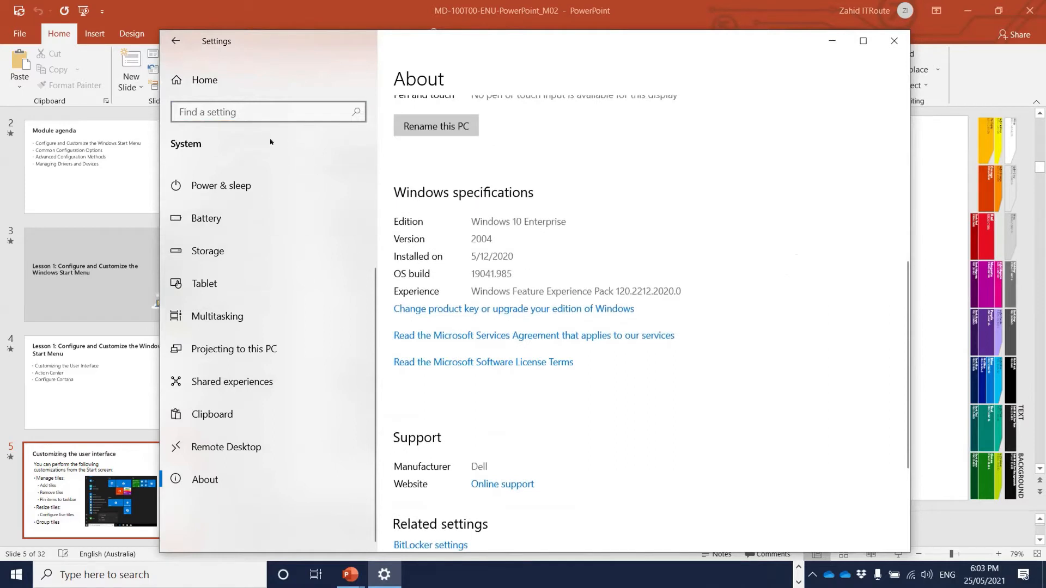
click(175, 41)
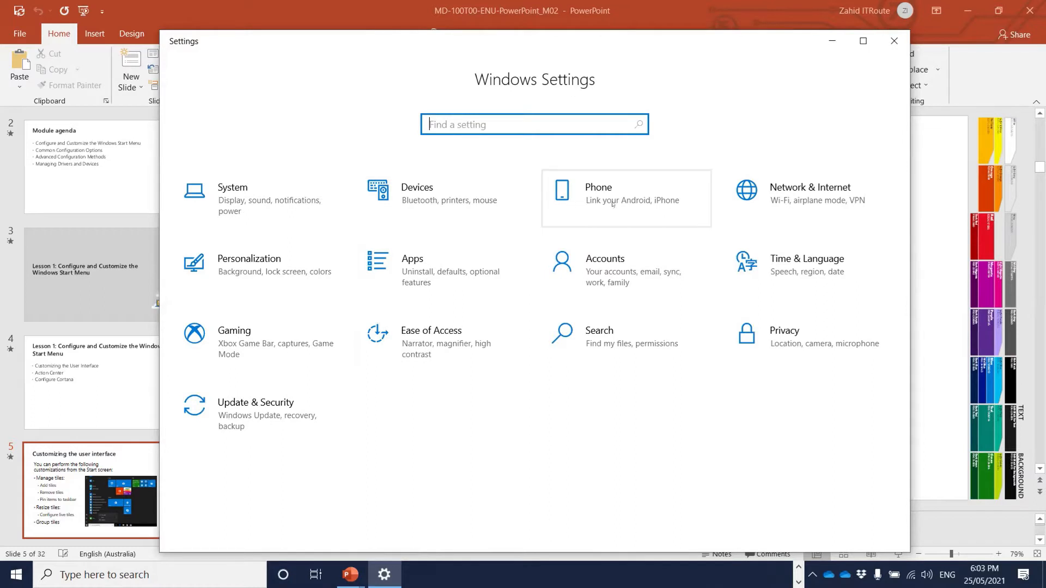
click(885, 40)
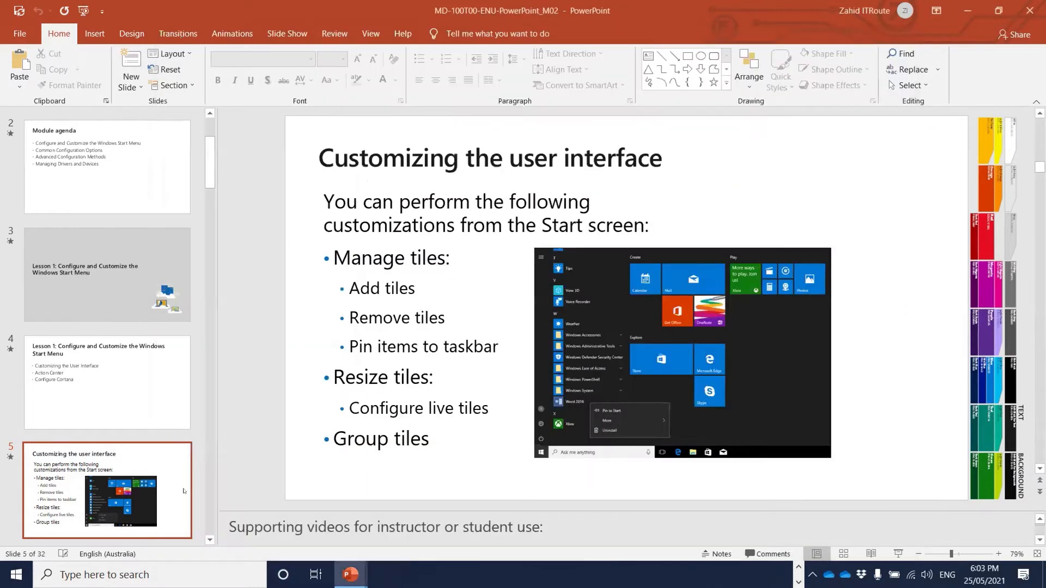
click(86, 575)
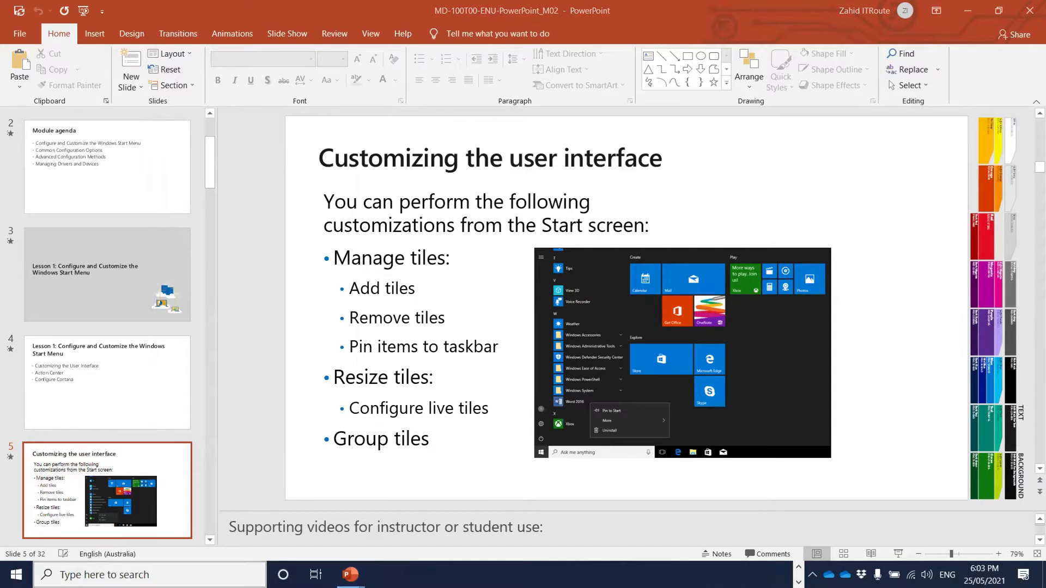
text(cont)
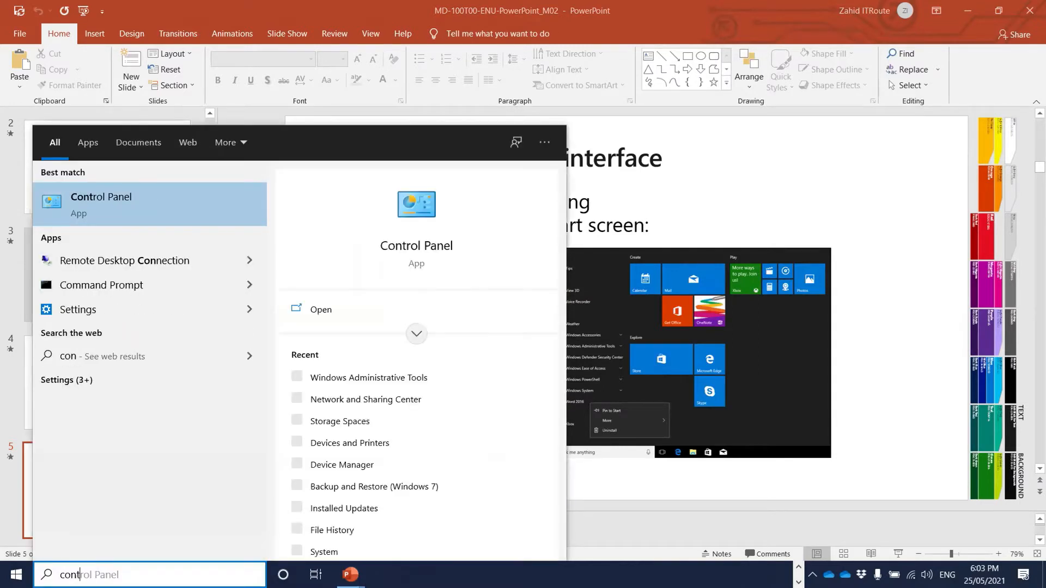
text(rol)
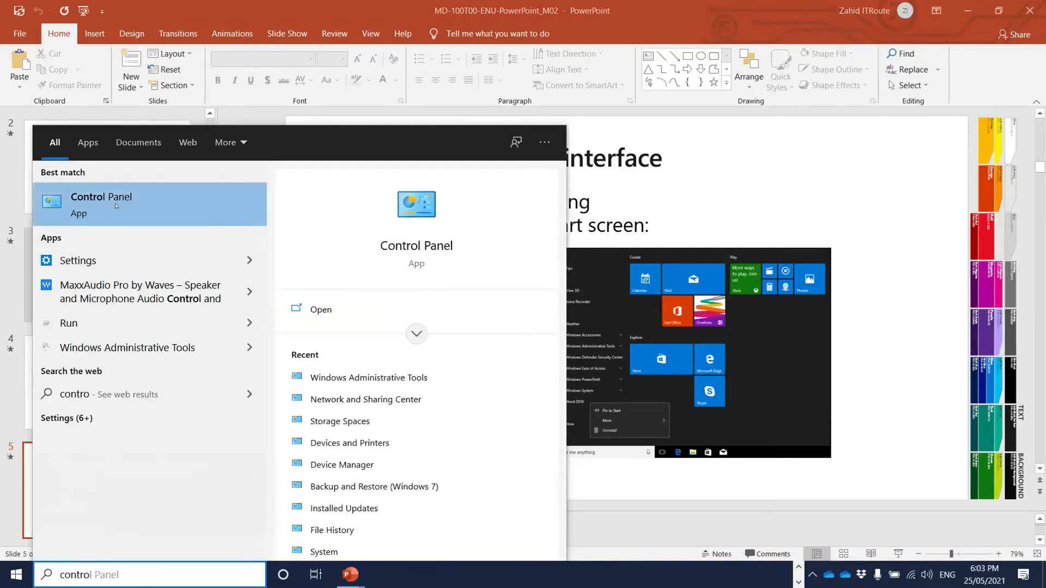
click(114, 203)
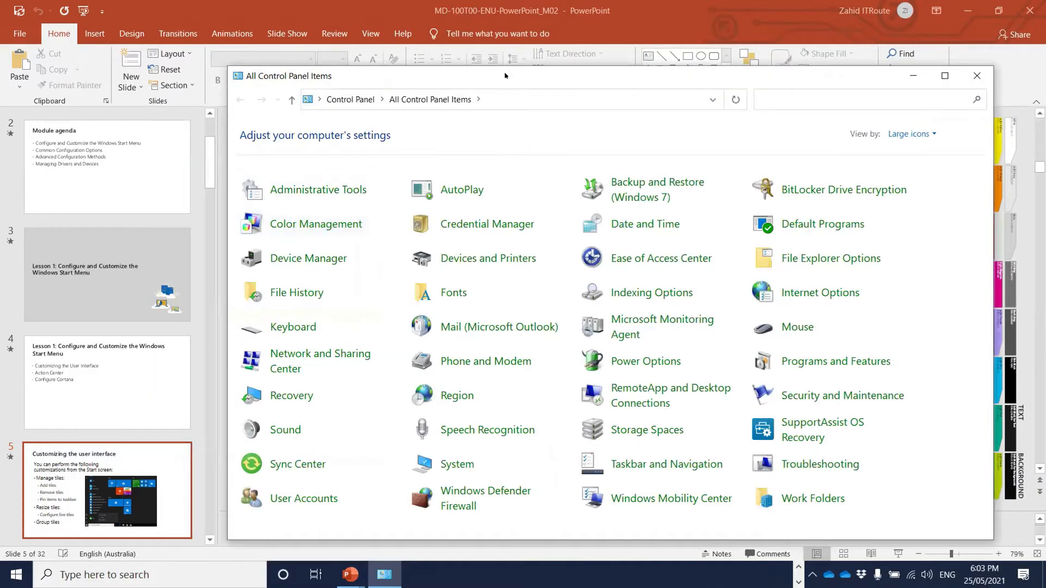
drag(504, 76, 426, 72)
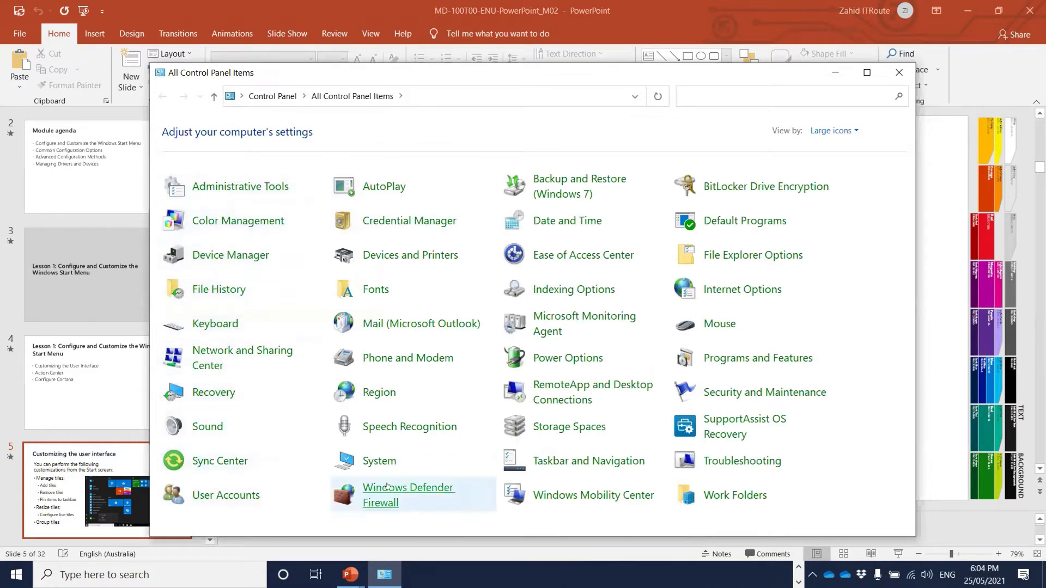
click(861, 133)
click(849, 146)
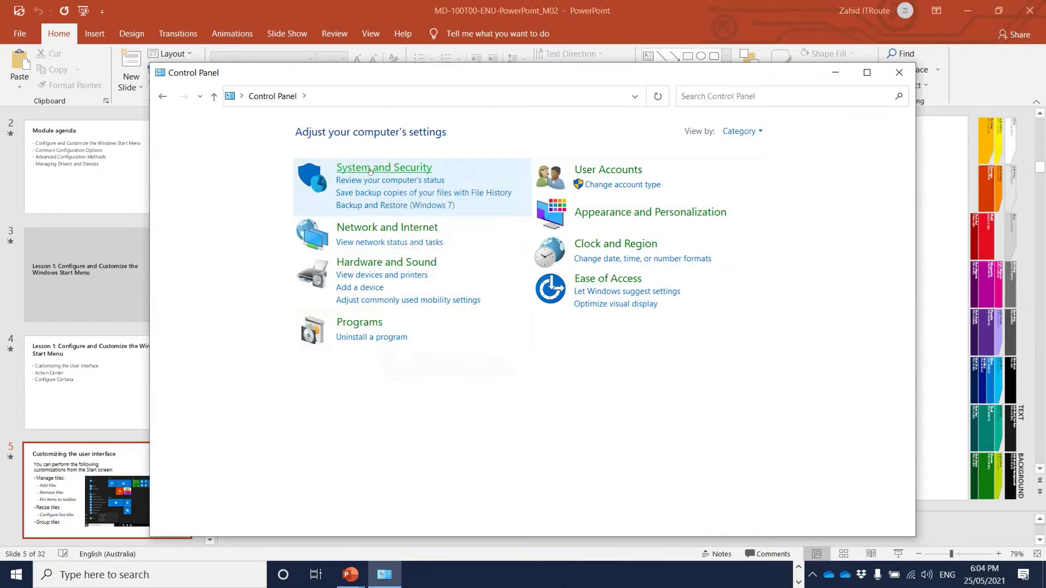
click(338, 167)
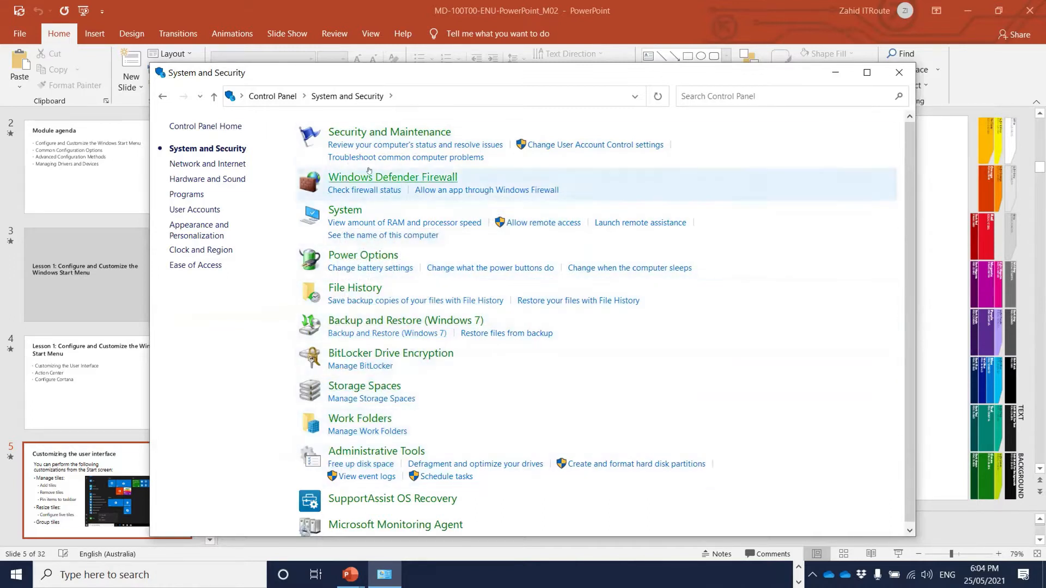
click(162, 96)
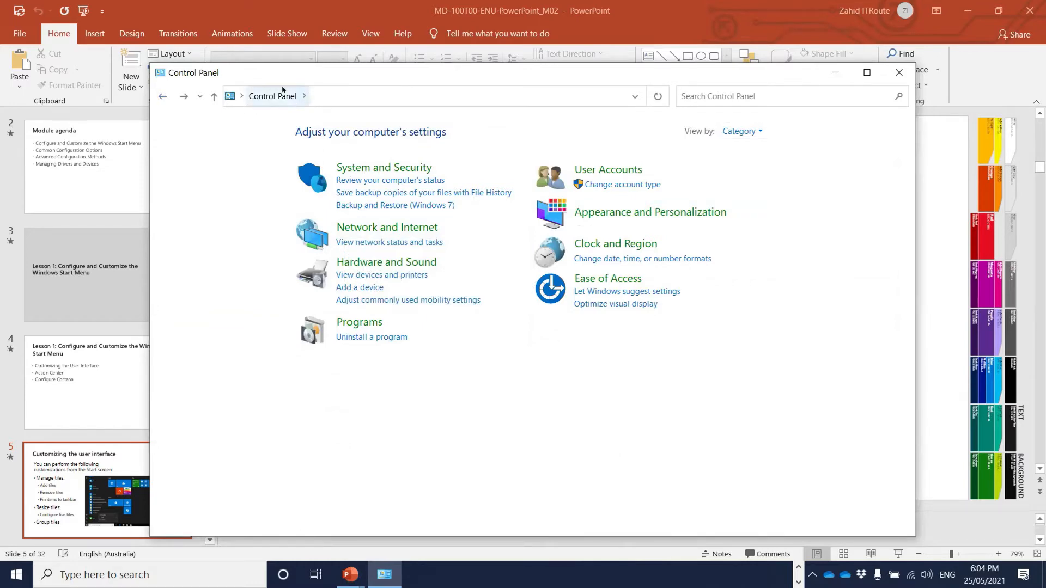
drag(710, 80, 655, 80)
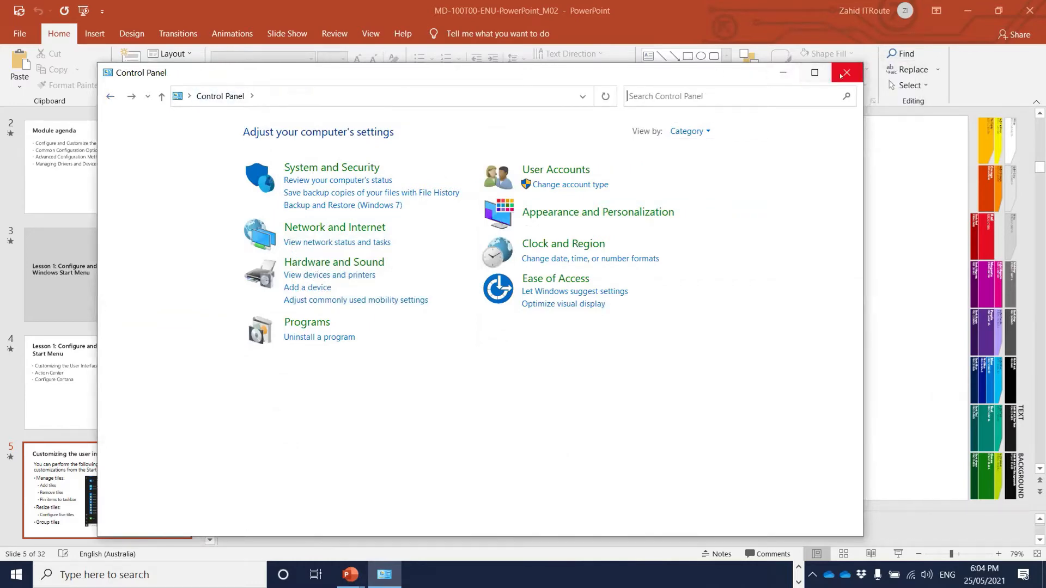
click(845, 73)
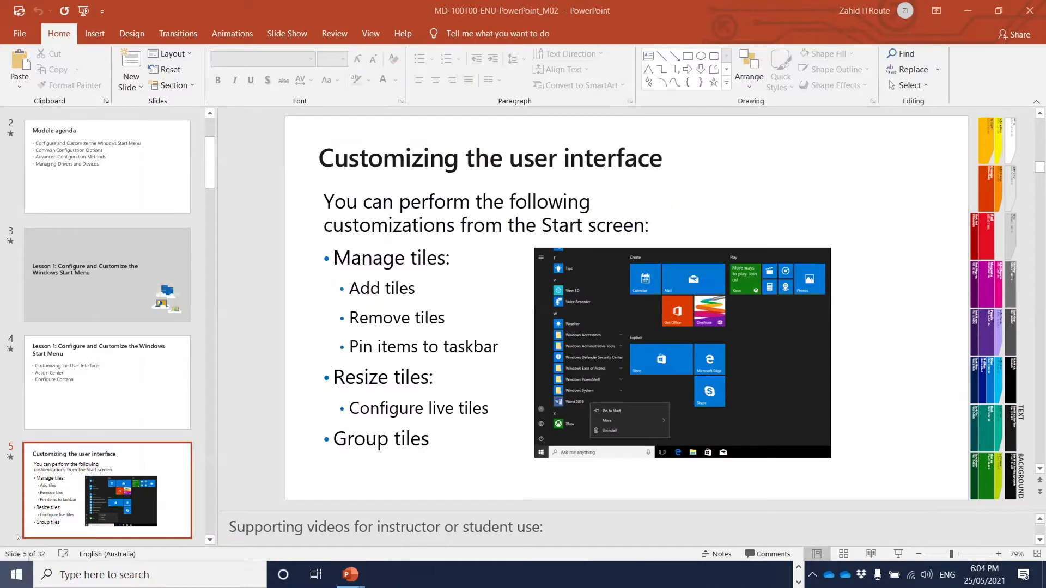
- Briefly show the Start menu, then advance the slides to slide 6, 'Action Center'
click(16, 575)
mouse_move(32, 512)
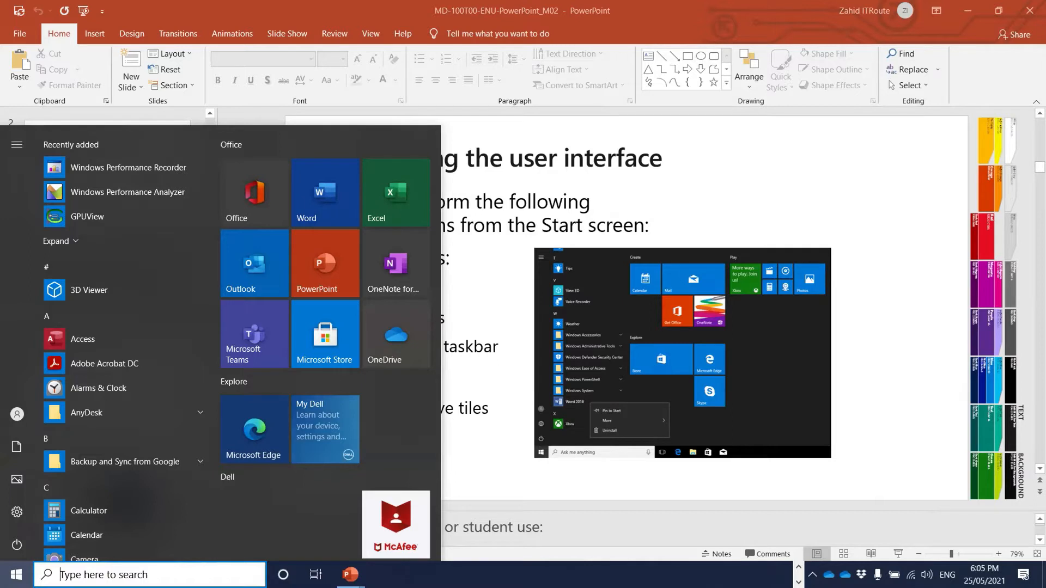
click(890, 404)
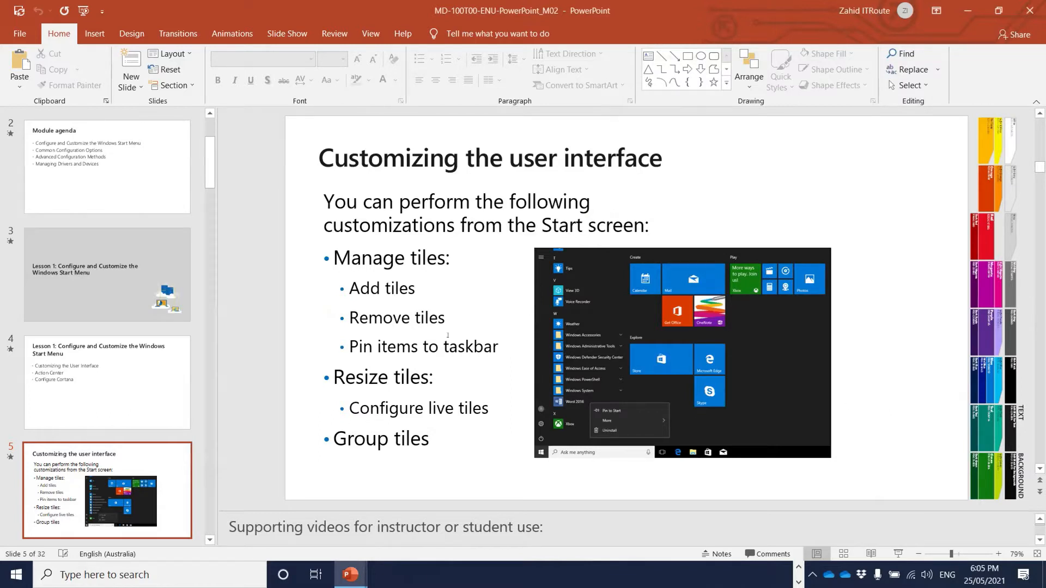
scroll(448, 335, down, 1)
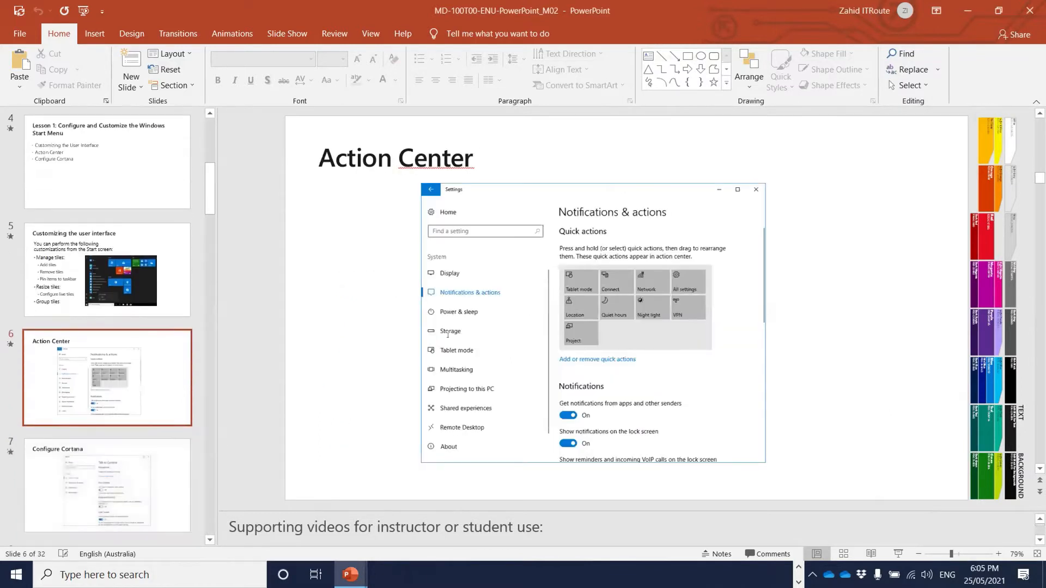
scroll(518, 313, up, 3)
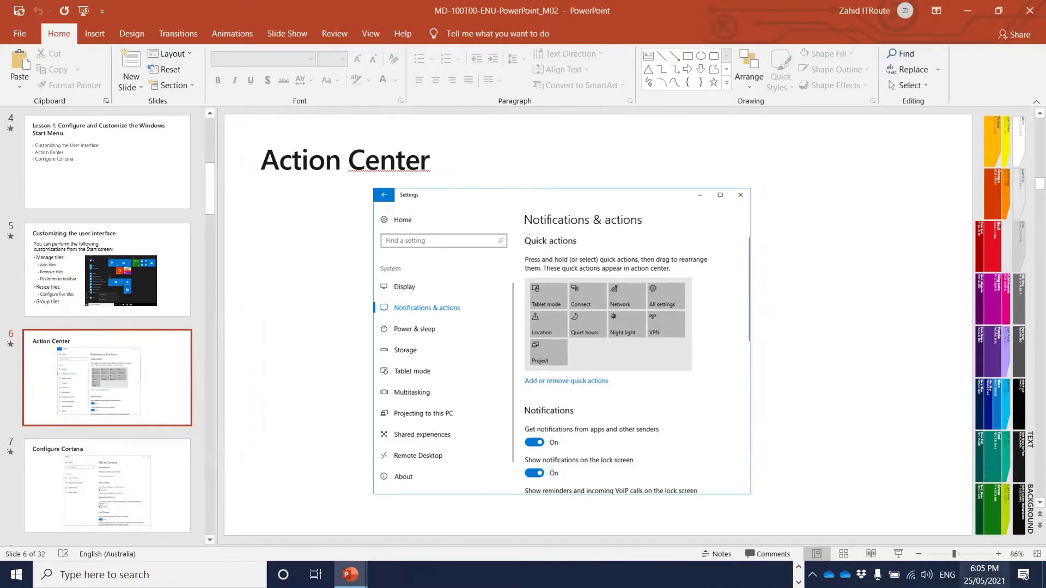
- In Action Center, cycle Focus assist back to Priority only and briefly open All settings
click(1023, 575)
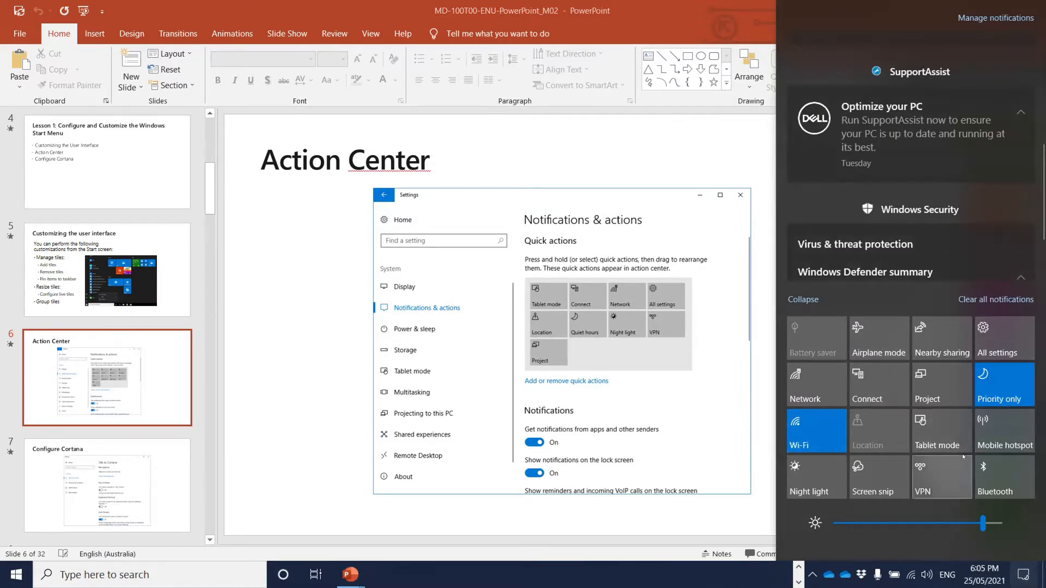
click(1004, 385)
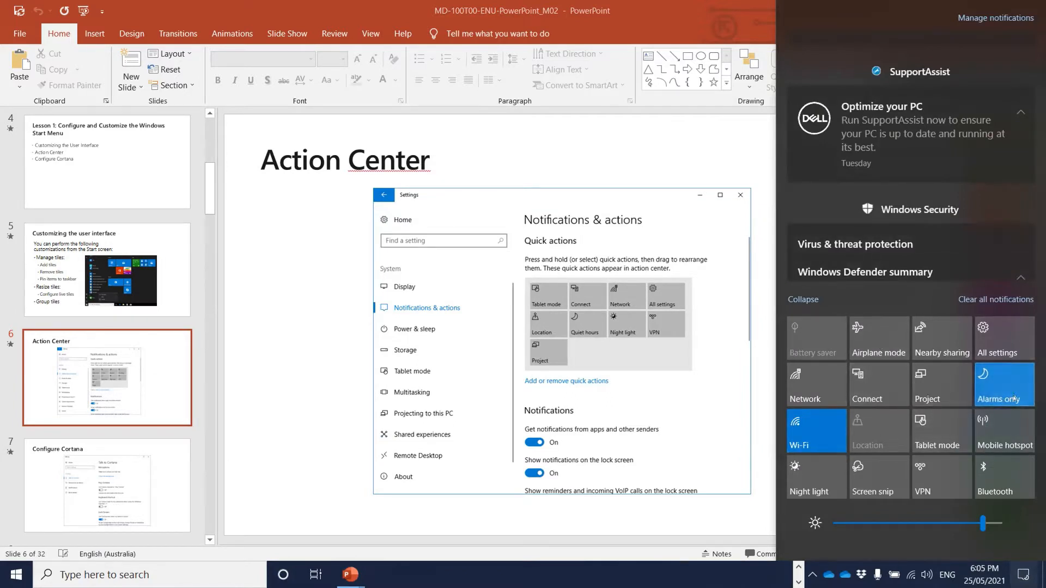
click(1005, 387)
click(1006, 387)
click(987, 333)
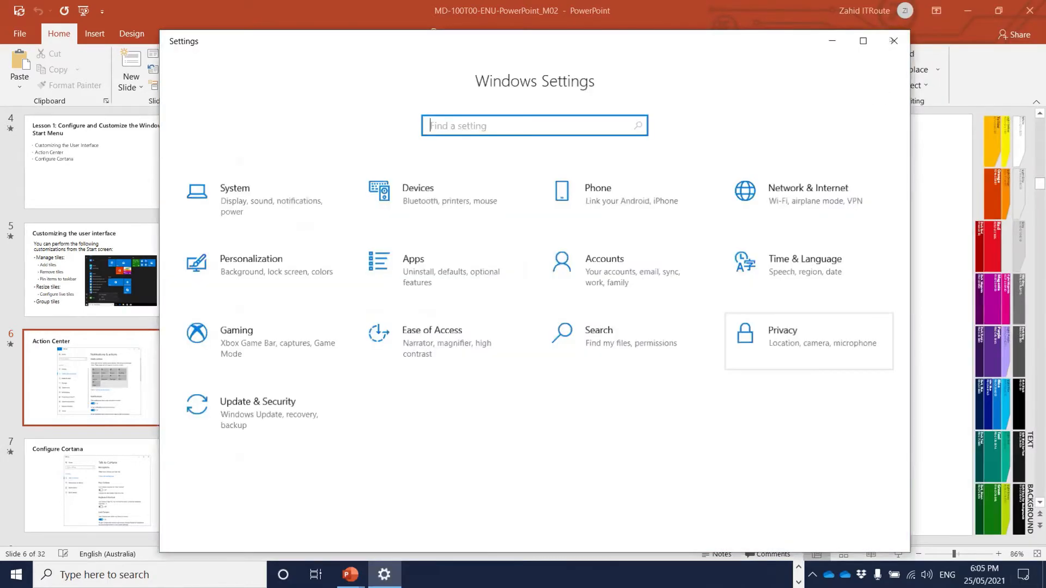
click(894, 40)
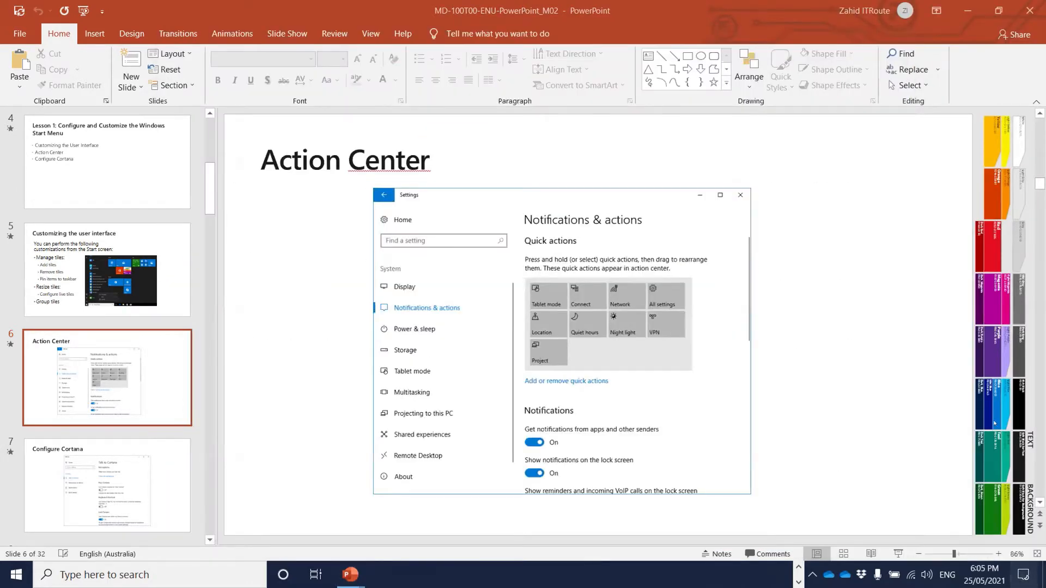
- Reopen Action Center and toggle the Bluetooth quick action on and back off
click(1024, 574)
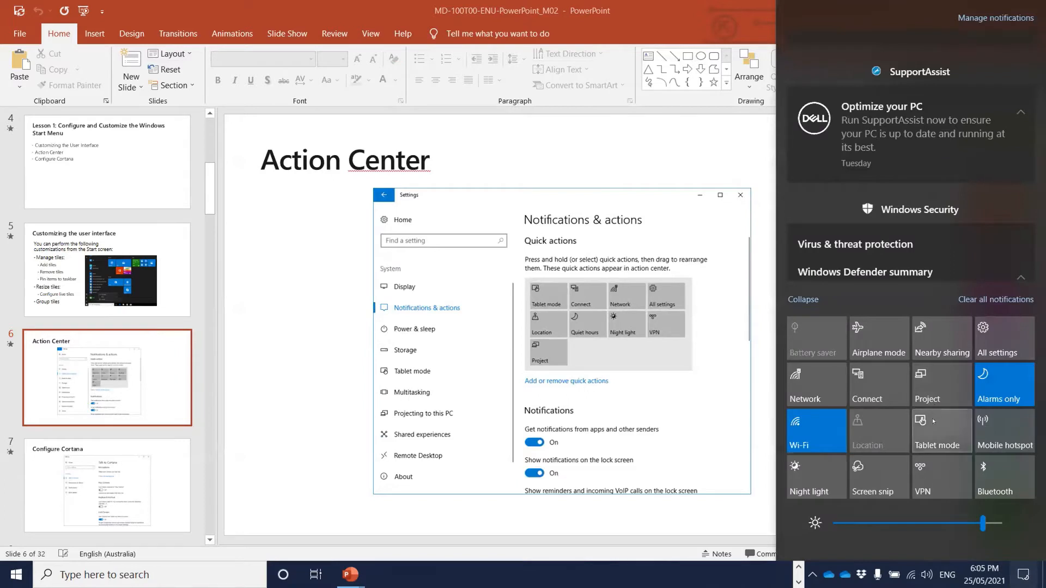
click(987, 482)
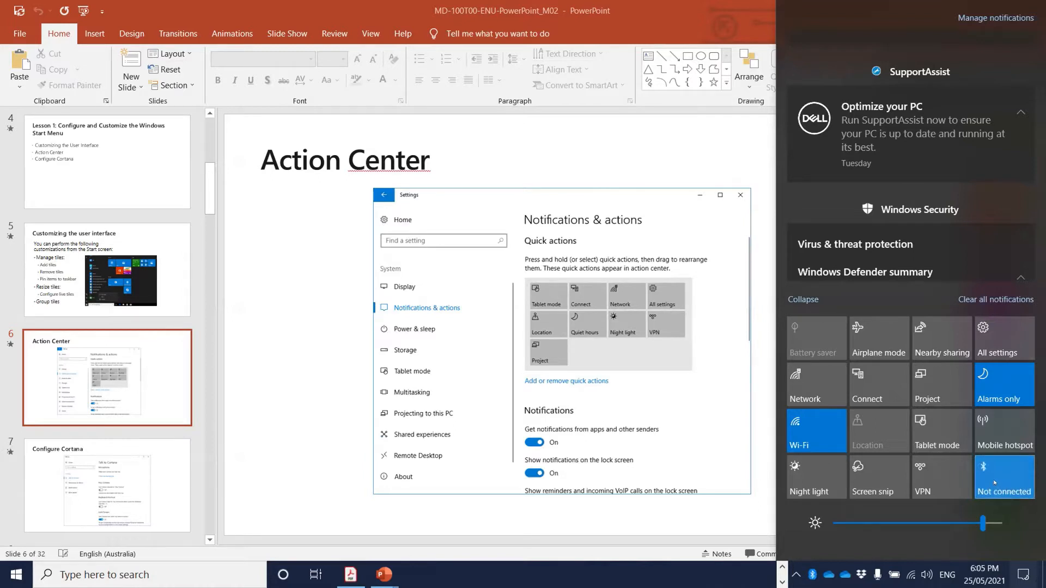
click(994, 482)
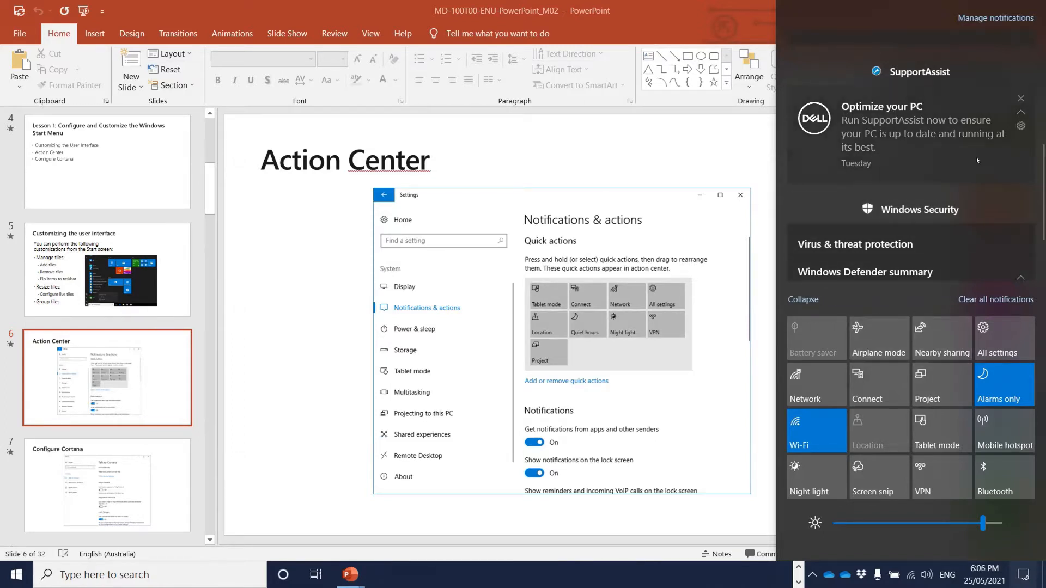
- Scroll through pending notifications, open Manage notifications, then close Settings
scroll(969, 164, down, 3)
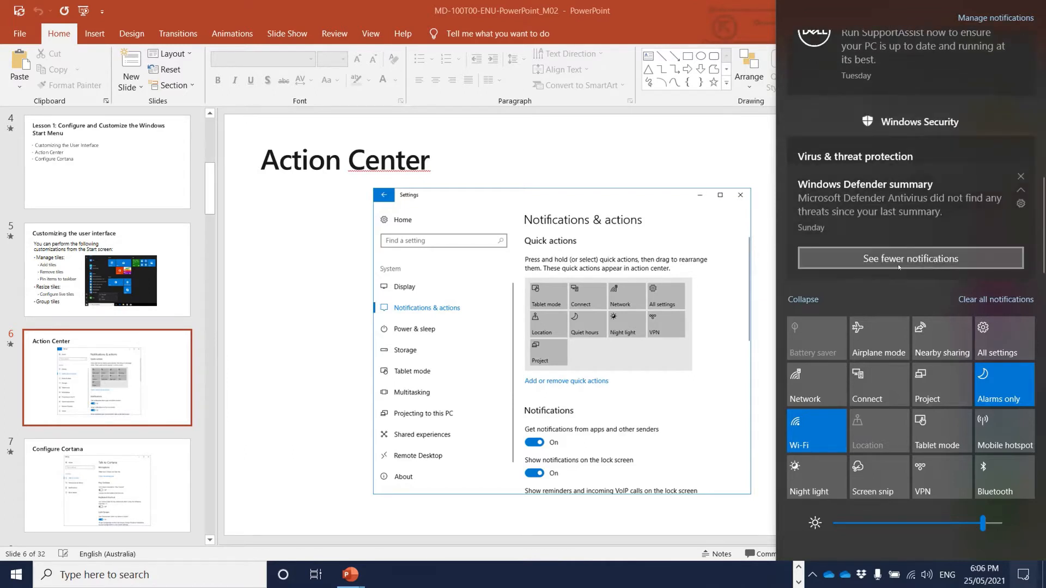
scroll(951, 214, up, 5)
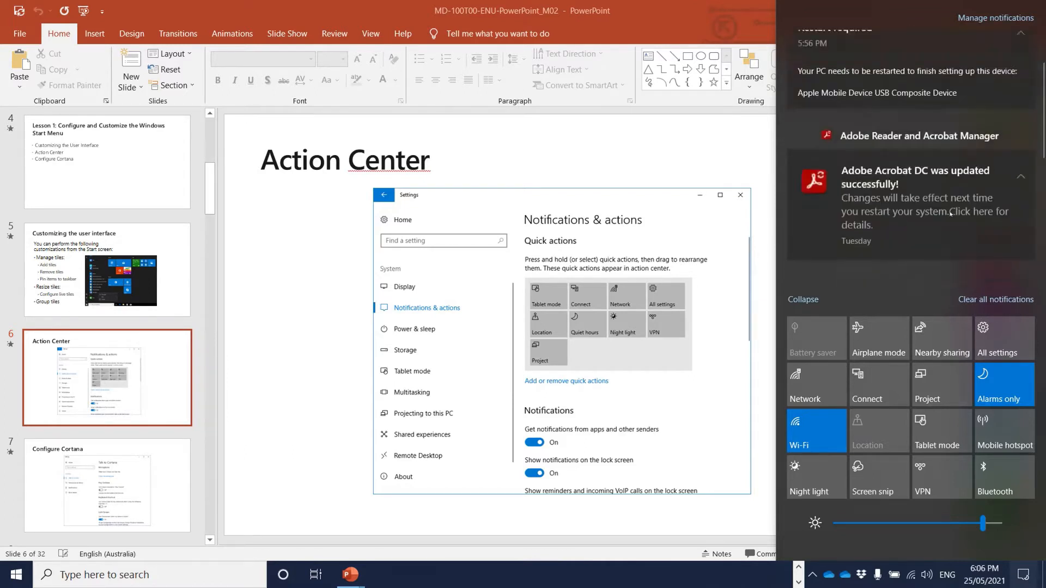
scroll(950, 215, down, 5)
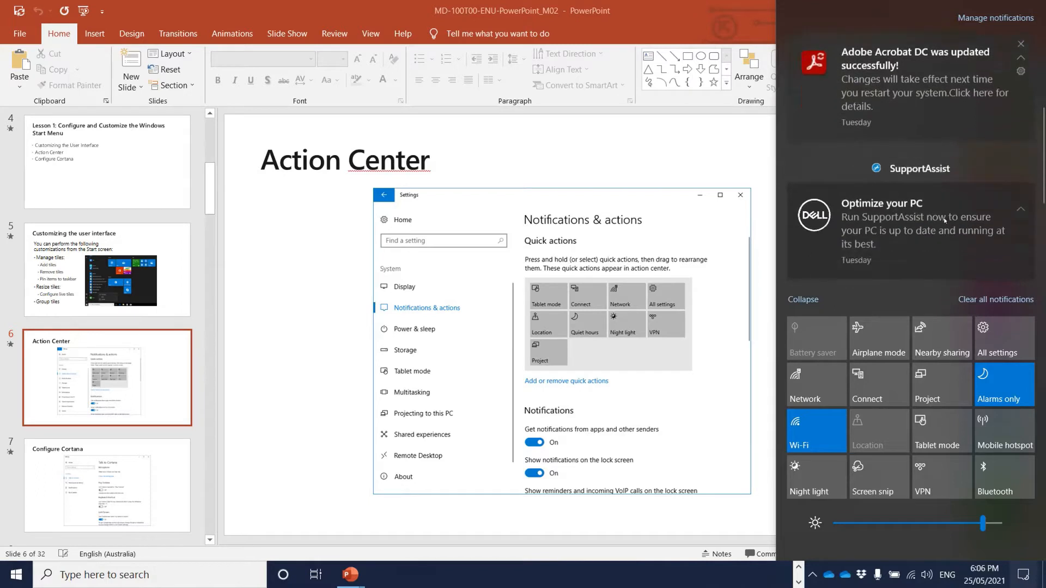
scroll(945, 219, up, 2)
scroll(943, 217, up, 4)
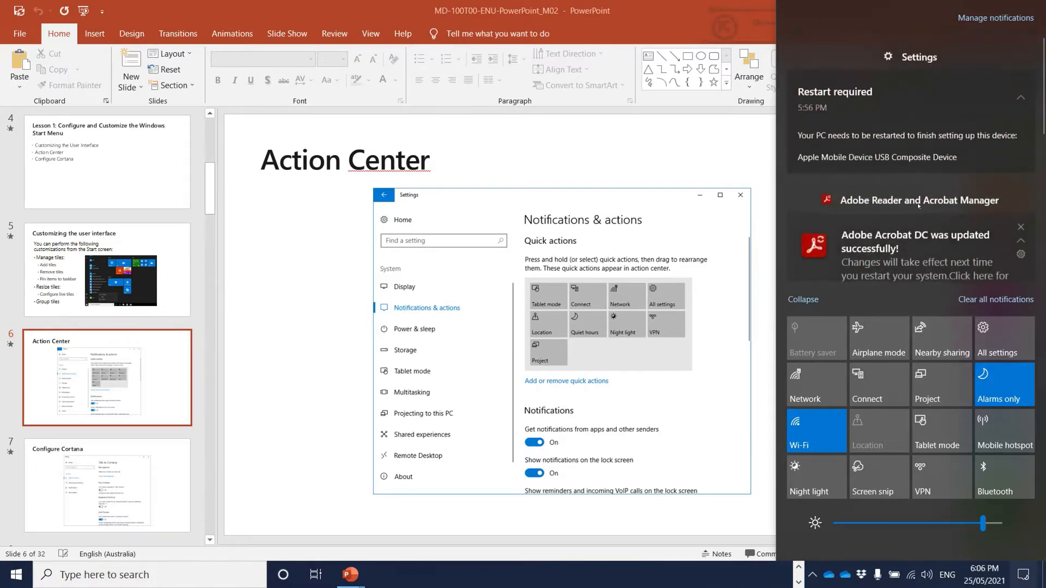
scroll(898, 185, down, 5)
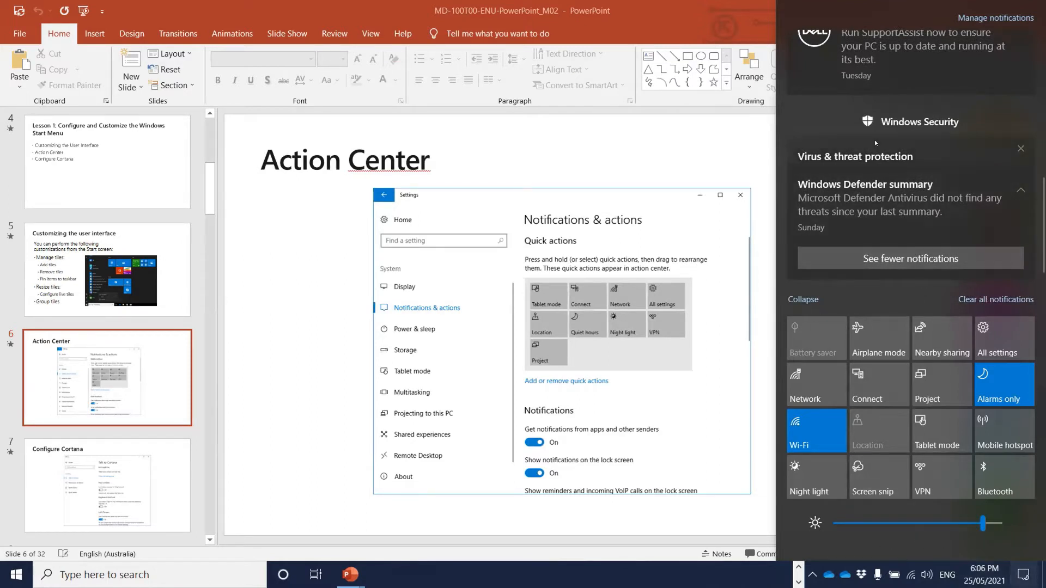
scroll(864, 158, up, 3)
scroll(864, 158, up, 2)
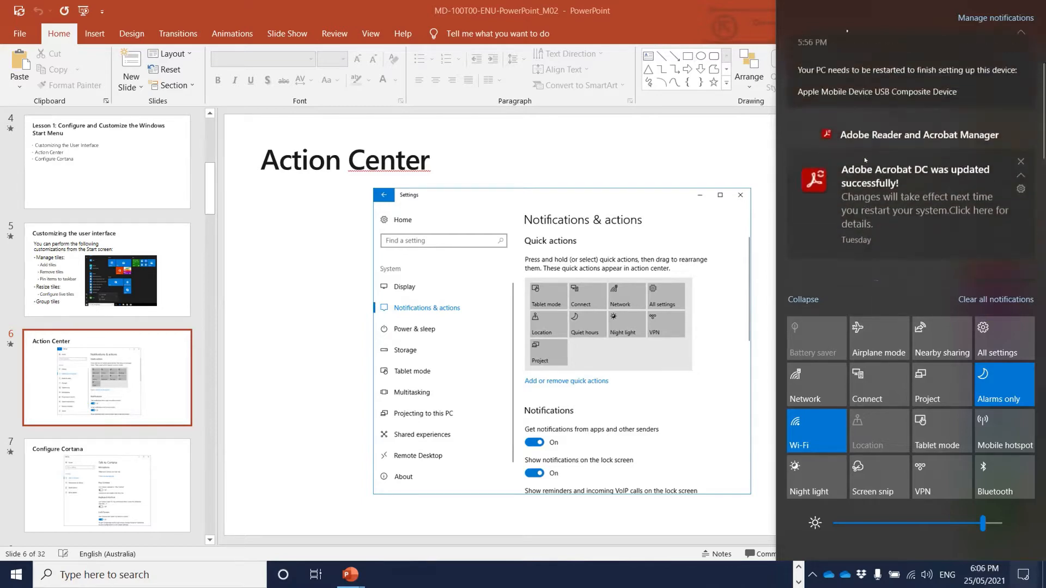
click(969, 19)
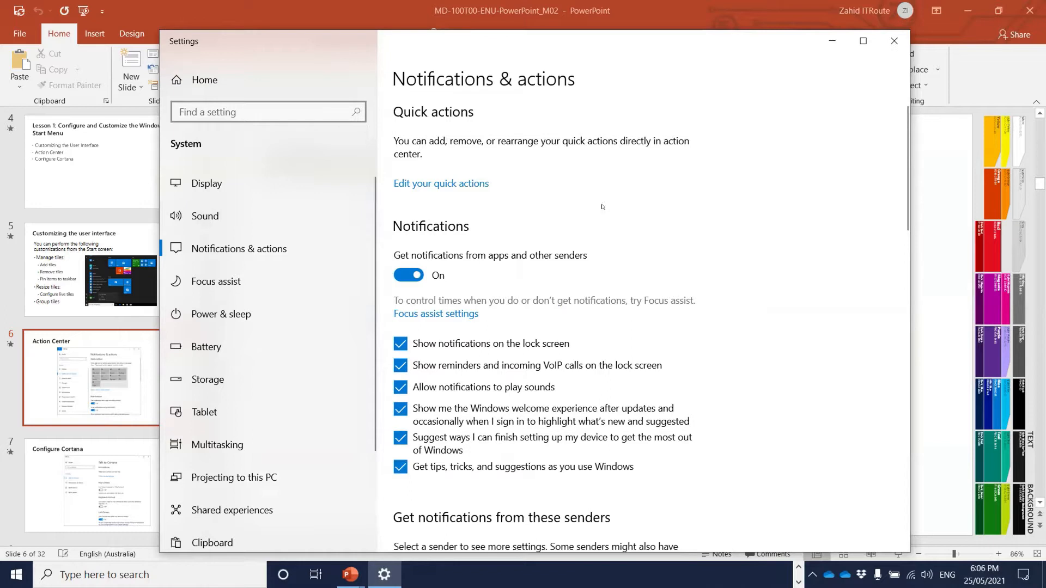
click(892, 40)
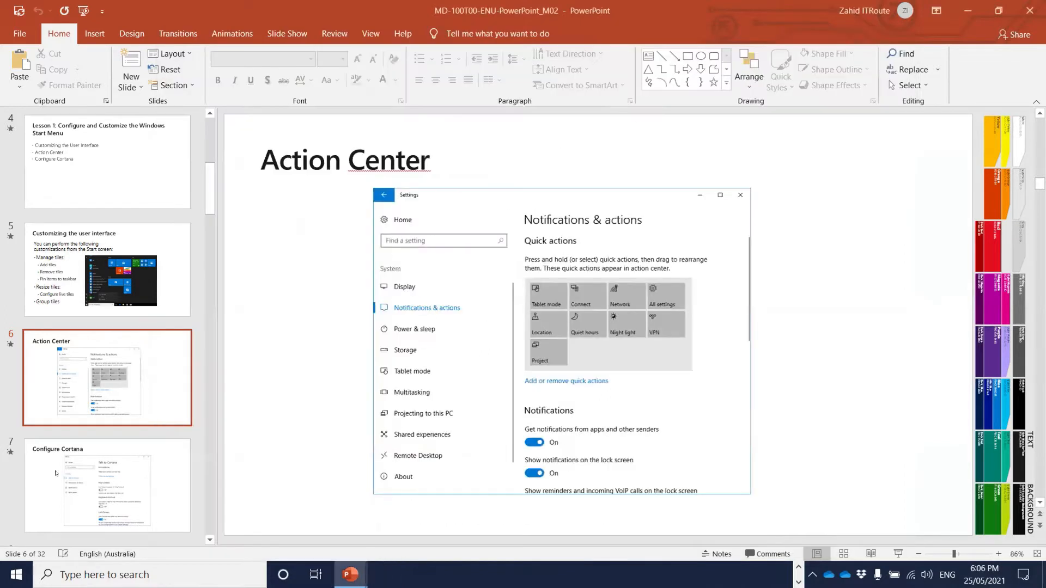
- Open Settings > System > Notifications & actions and choose 'Edit your quick actions'
click(4, 570)
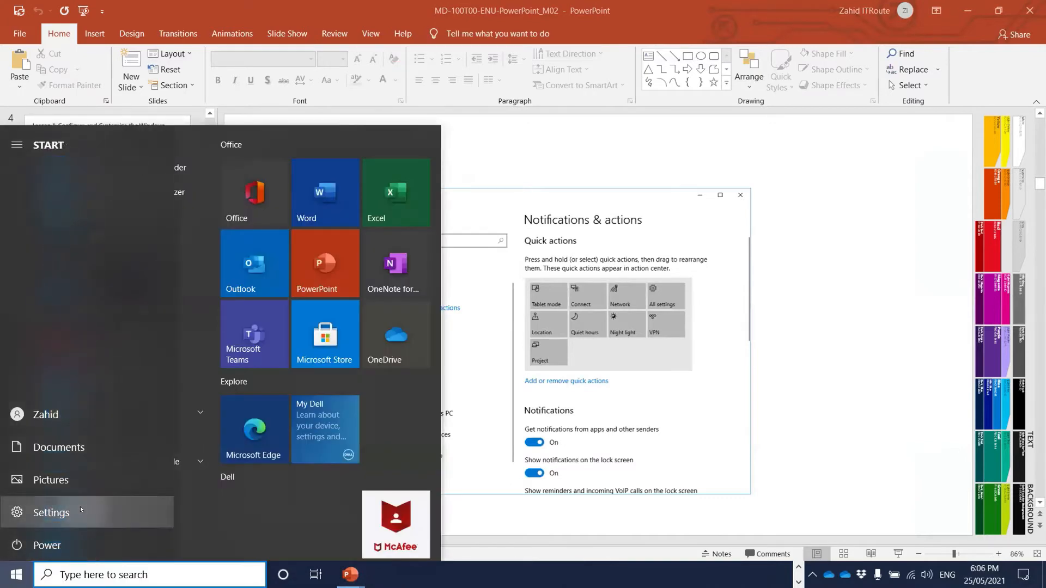
click(80, 505)
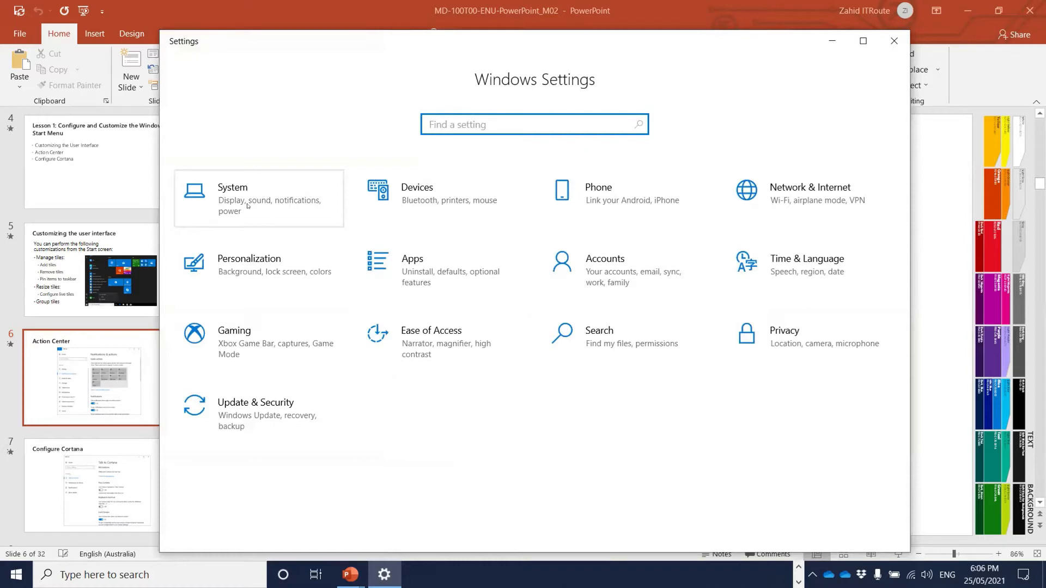
click(265, 197)
click(254, 250)
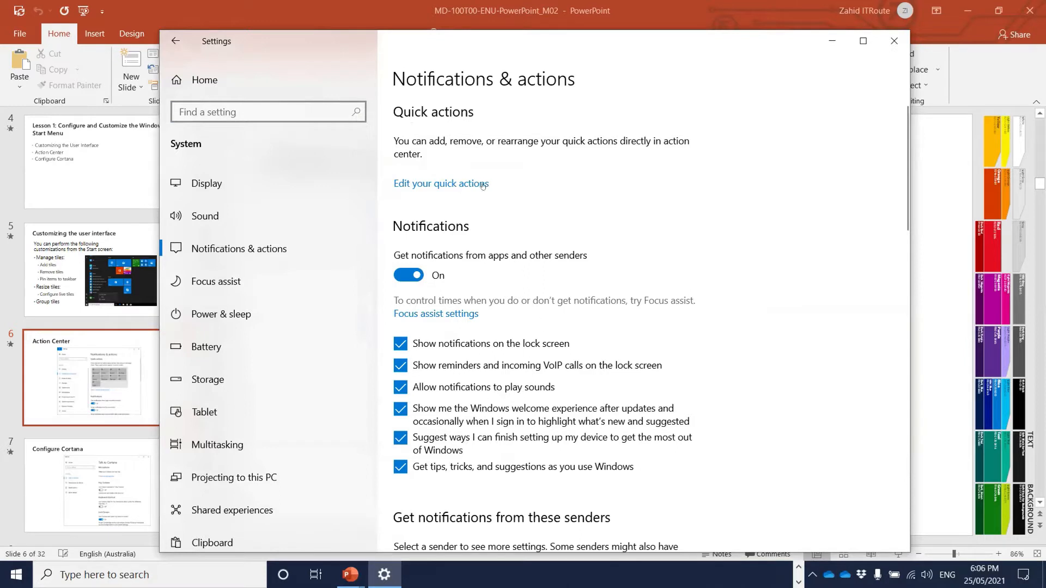
click(447, 186)
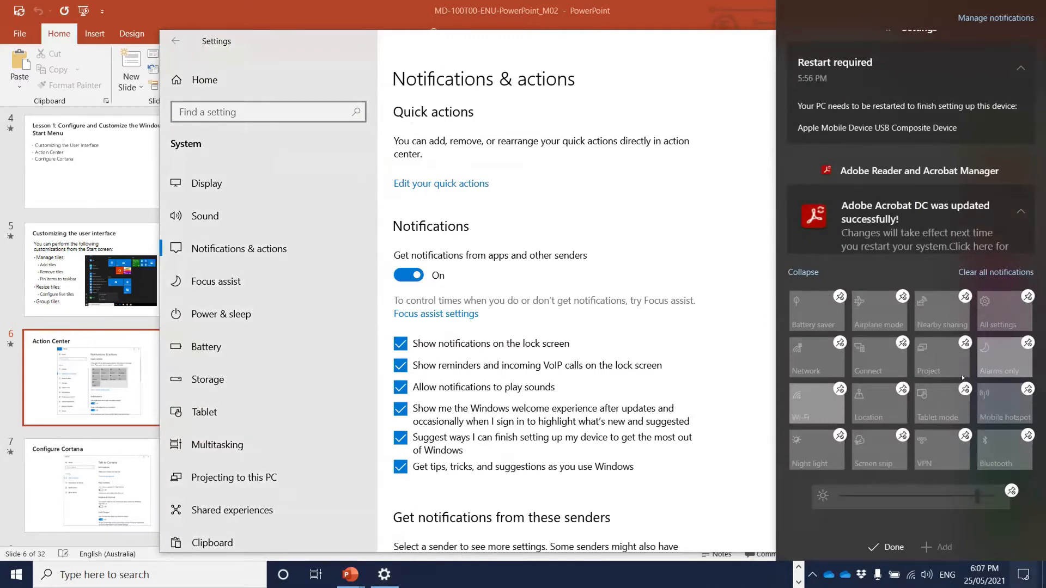
- Unpin the Bluetooth and VPN quick actions, re-add Bluetooth then VPN, and finish with Done
click(1028, 435)
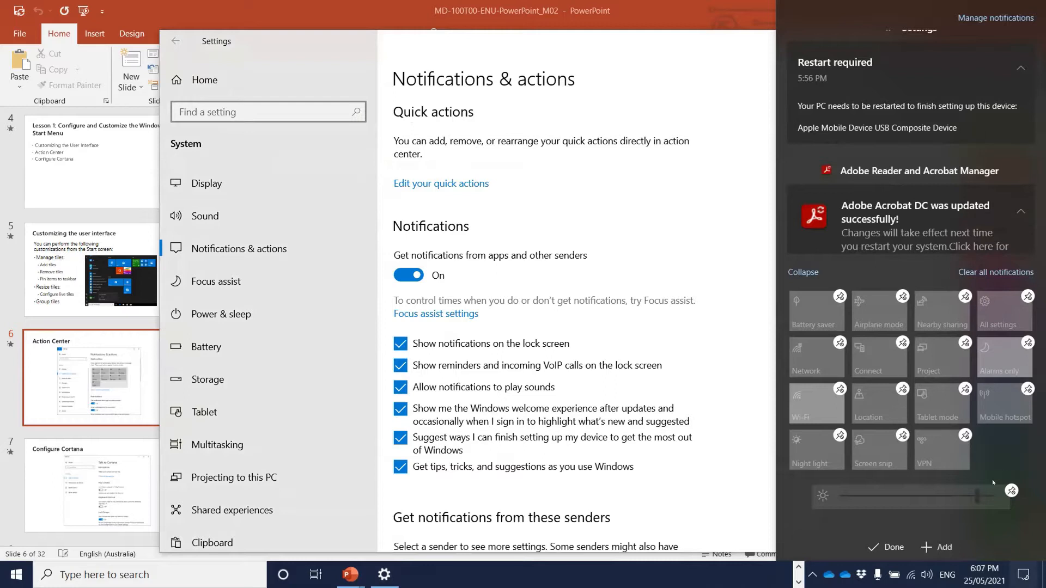
click(964, 435)
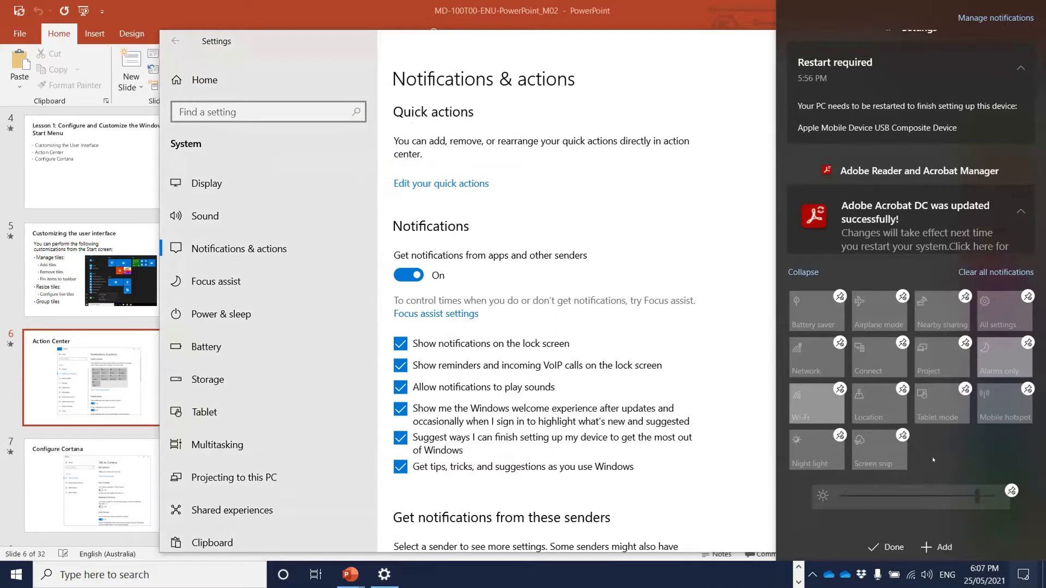
click(937, 547)
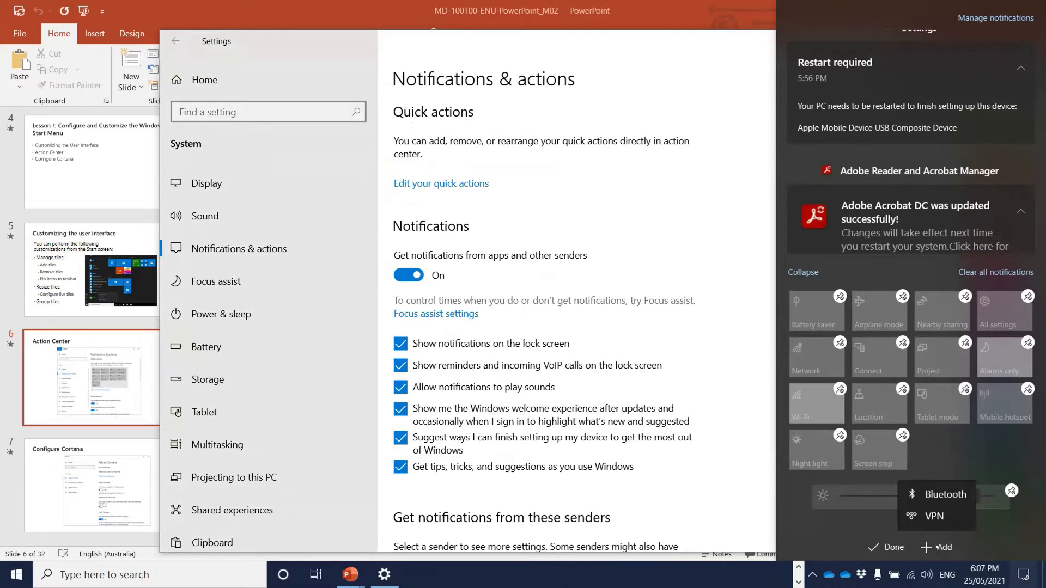
click(927, 495)
click(936, 547)
click(936, 518)
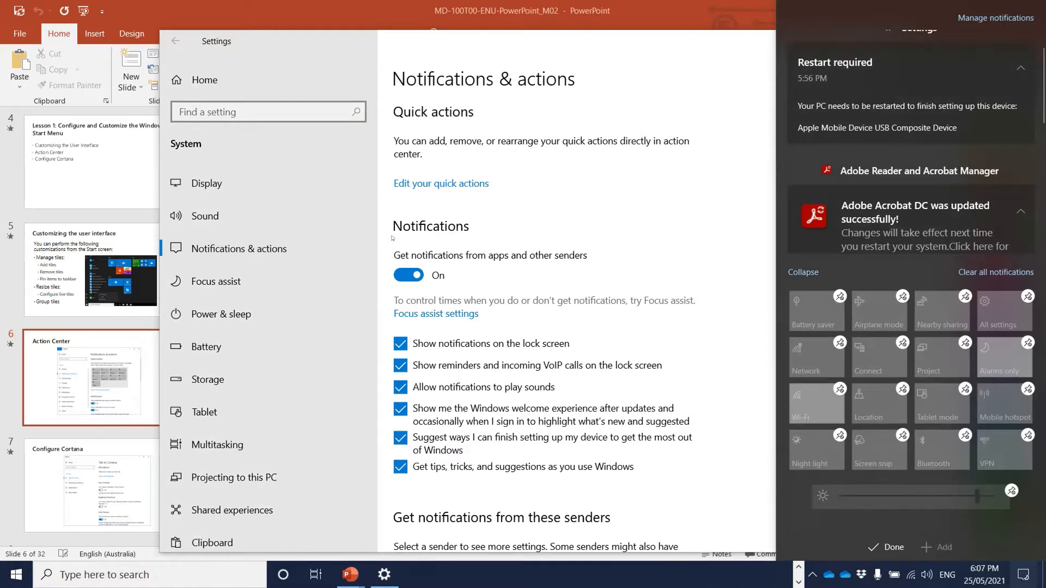
click(699, 195)
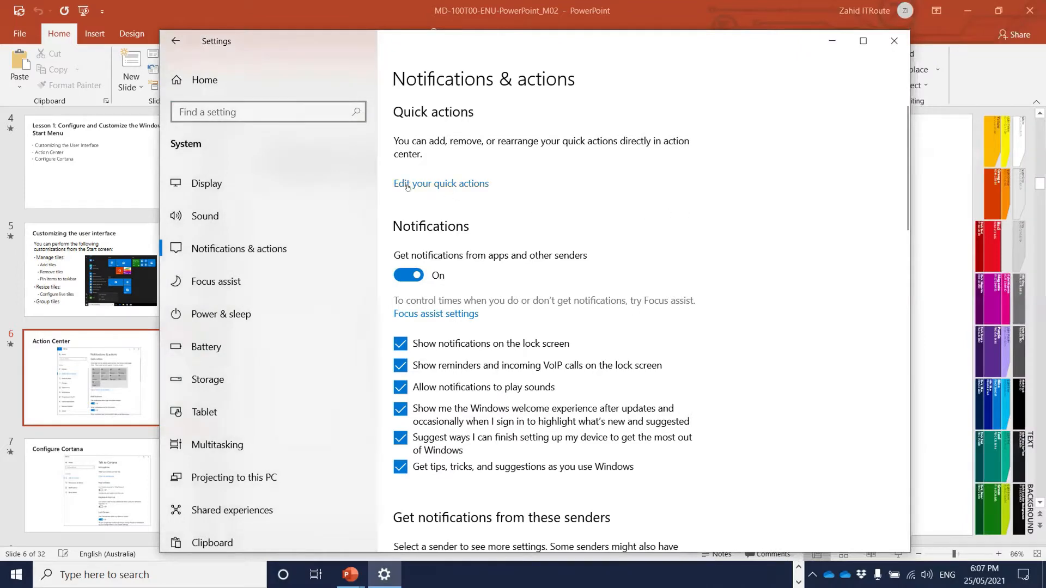
- Scroll the Notifications & actions page down to the 'Get notifications from these senders' list
scroll(569, 231, down, 1)
scroll(568, 230, up, 1)
scroll(436, 170, down, 1)
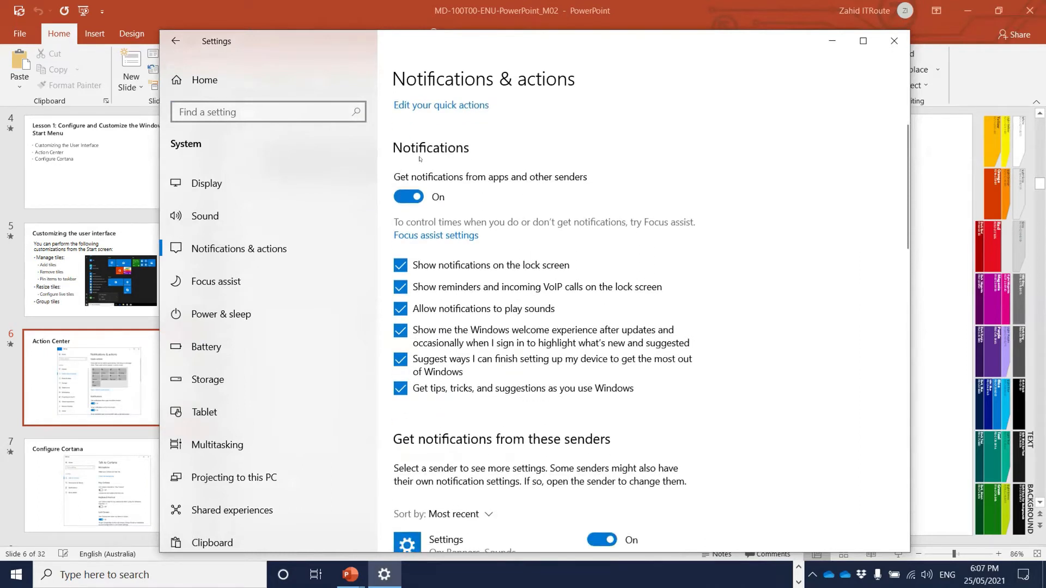
scroll(480, 194, down, 1)
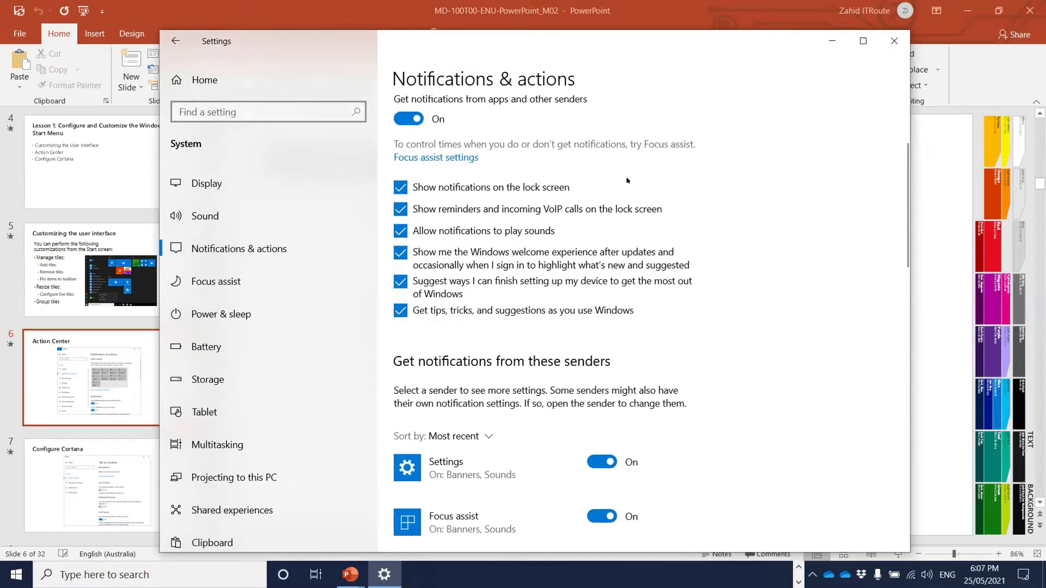
scroll(712, 214, down, 2)
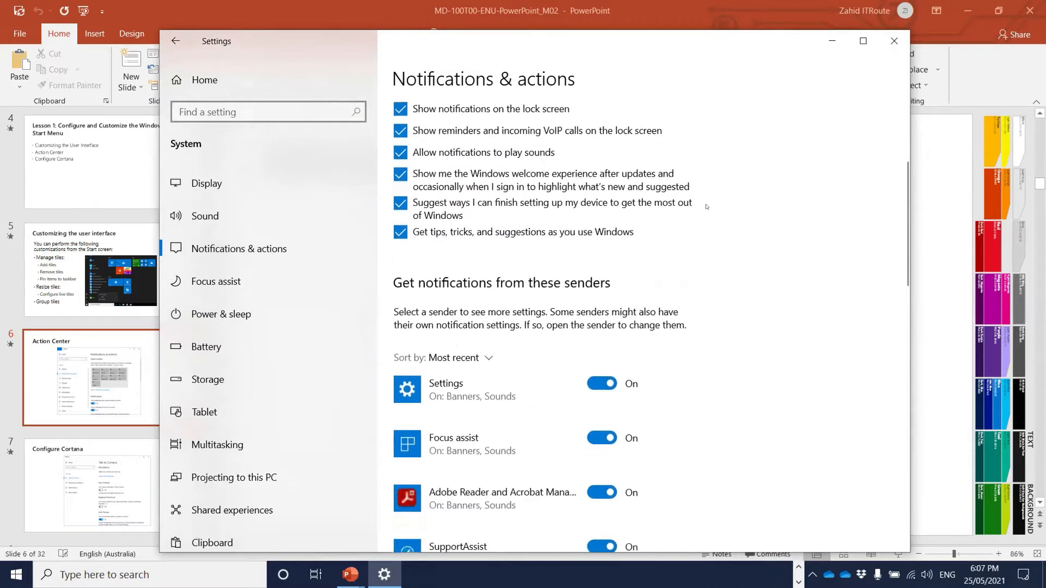
scroll(693, 206, down, 1)
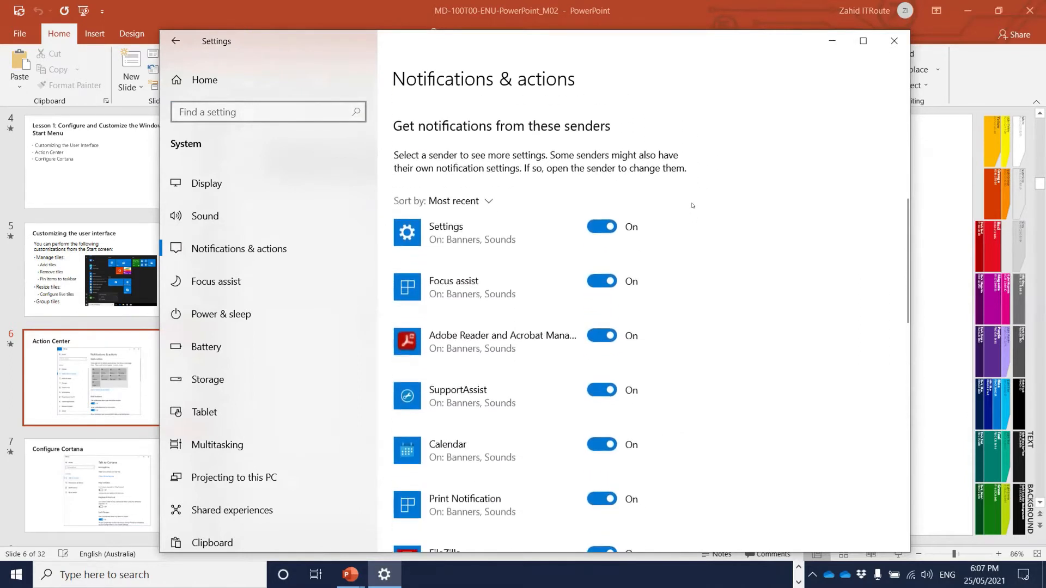
scroll(692, 206, down, 1)
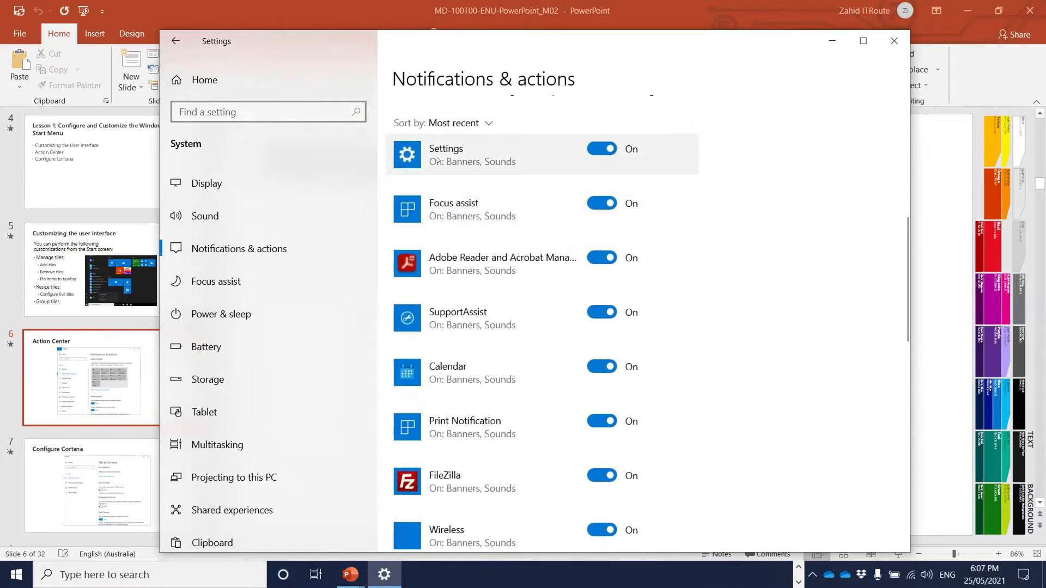
scroll(435, 159, up, 1)
scroll(578, 153, down, 1)
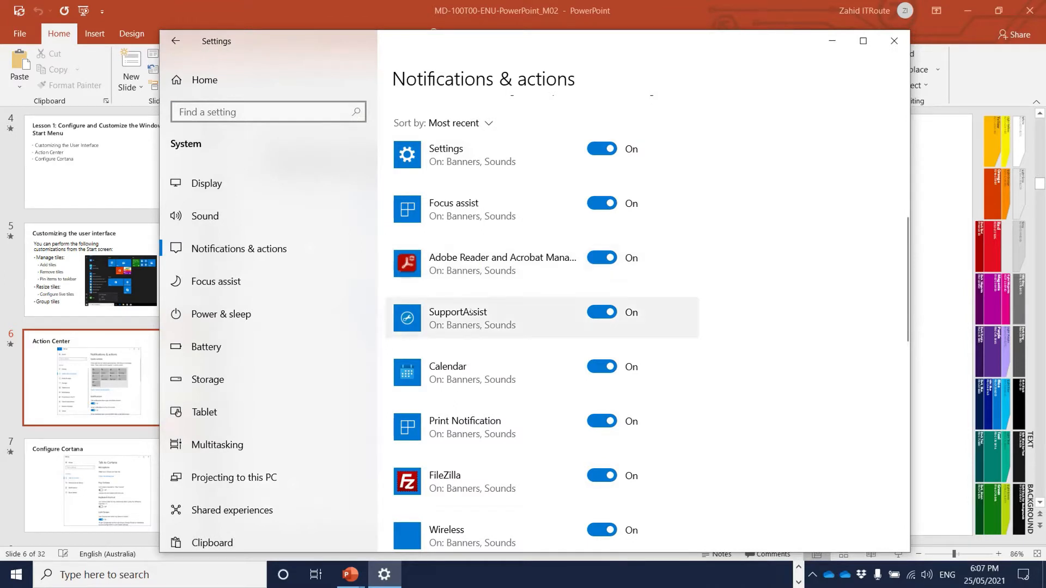
scroll(498, 273, down, 3)
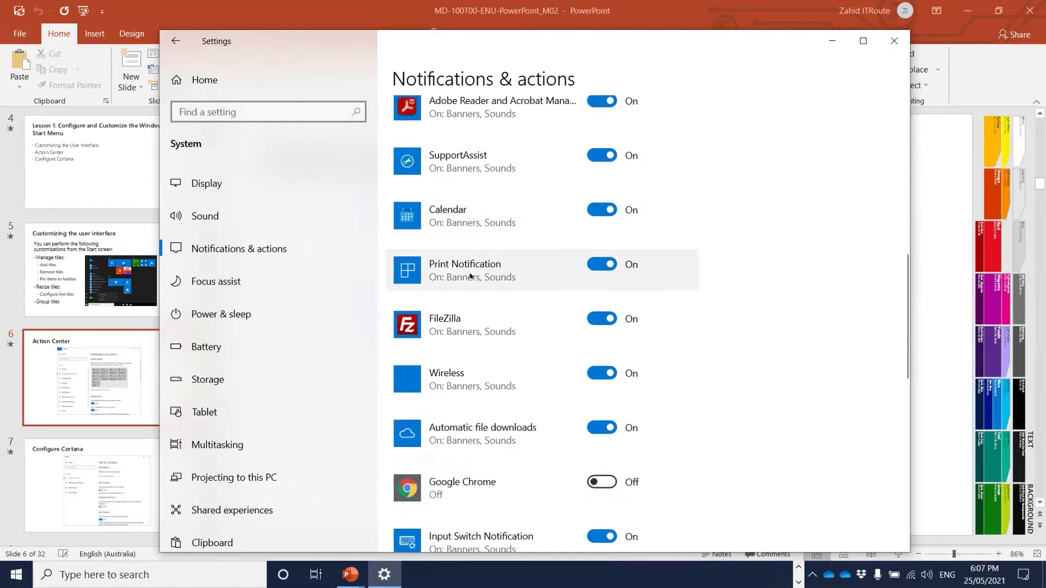
scroll(491, 282, down, 3)
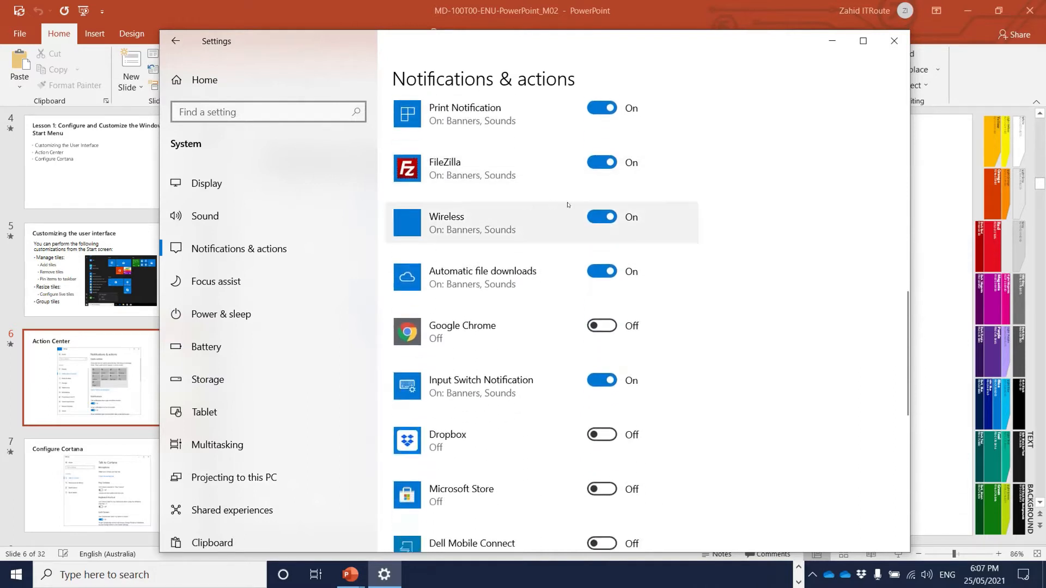
scroll(541, 284, down, 2)
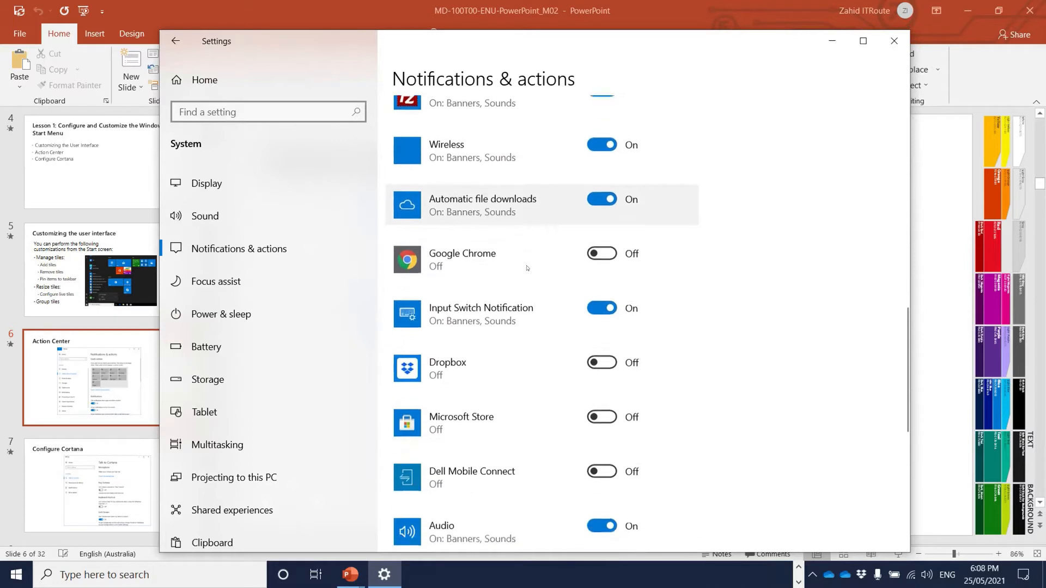
- Toggle Google Chrome notifications on and then back off
click(602, 249)
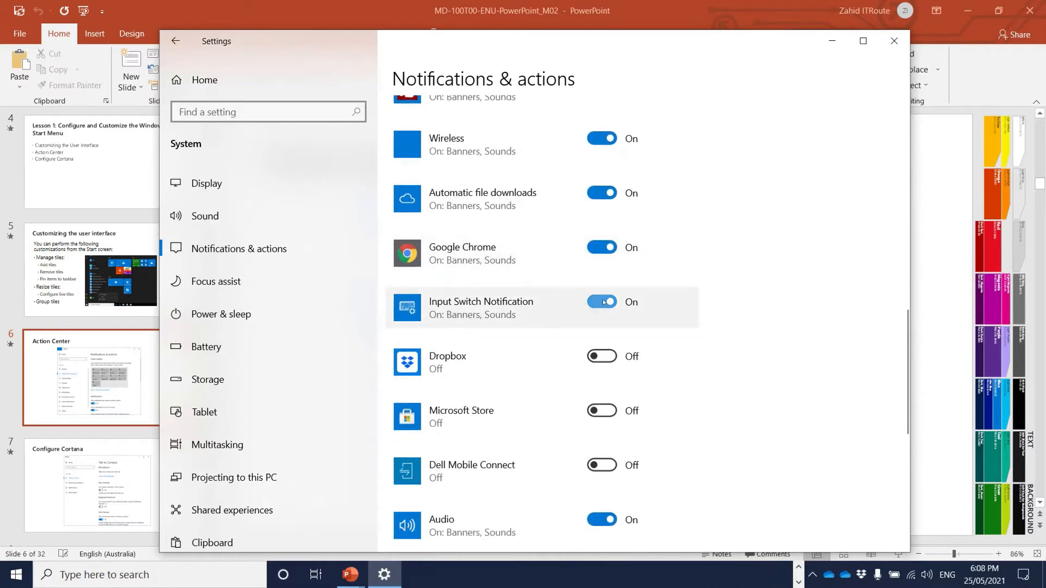
click(588, 249)
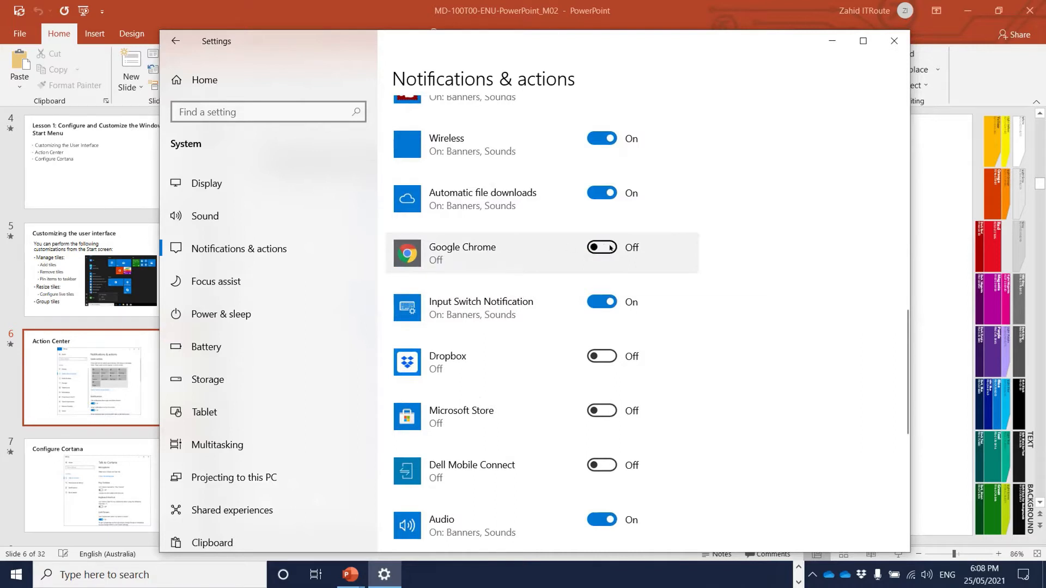
scroll(516, 270, down, 3)
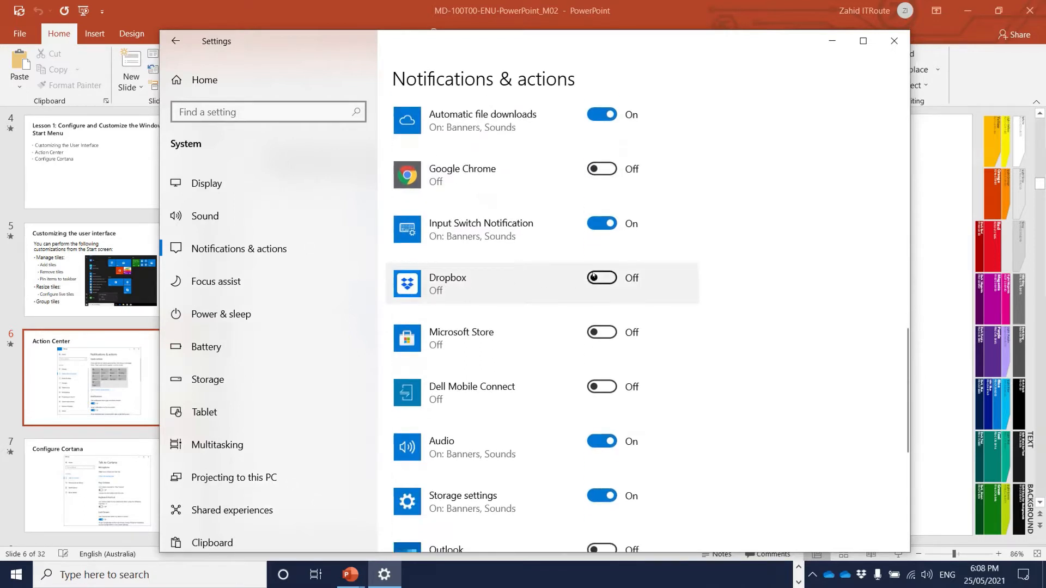
scroll(542, 276, down, 3)
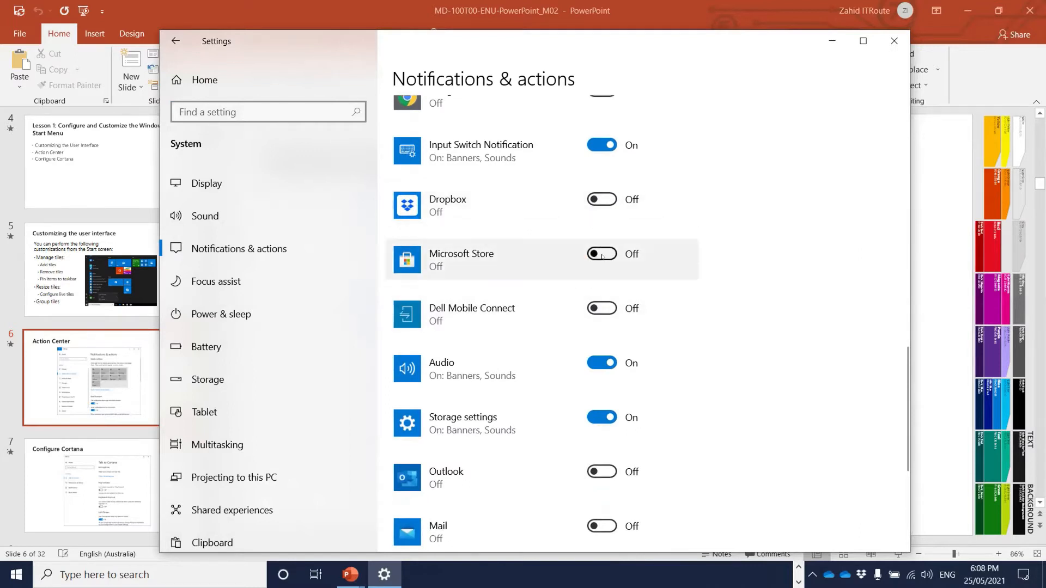
- Review the rest of the notification senders list, then close Settings
scroll(543, 276, down, 6)
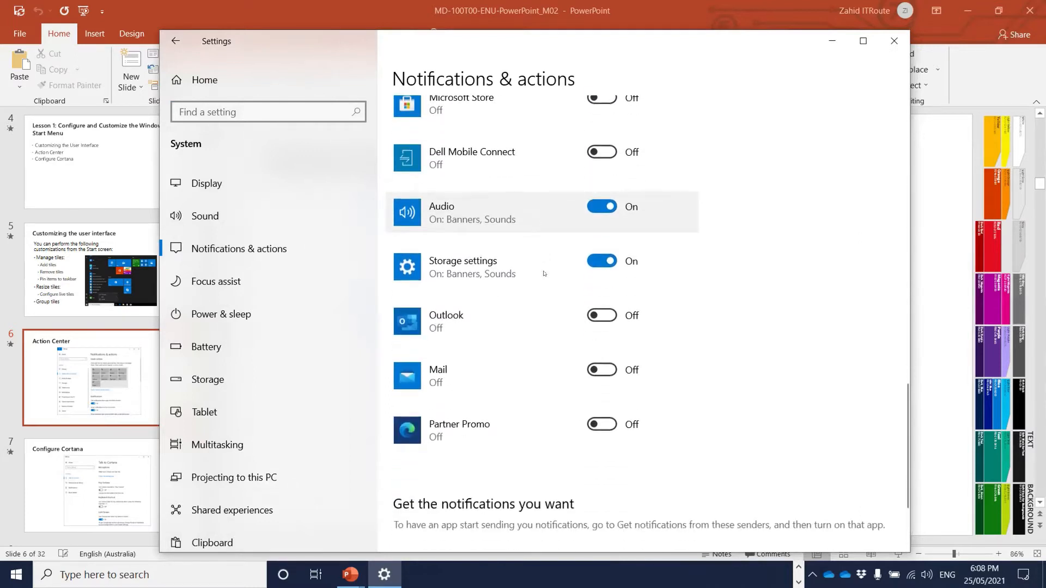
scroll(544, 273, down, 3)
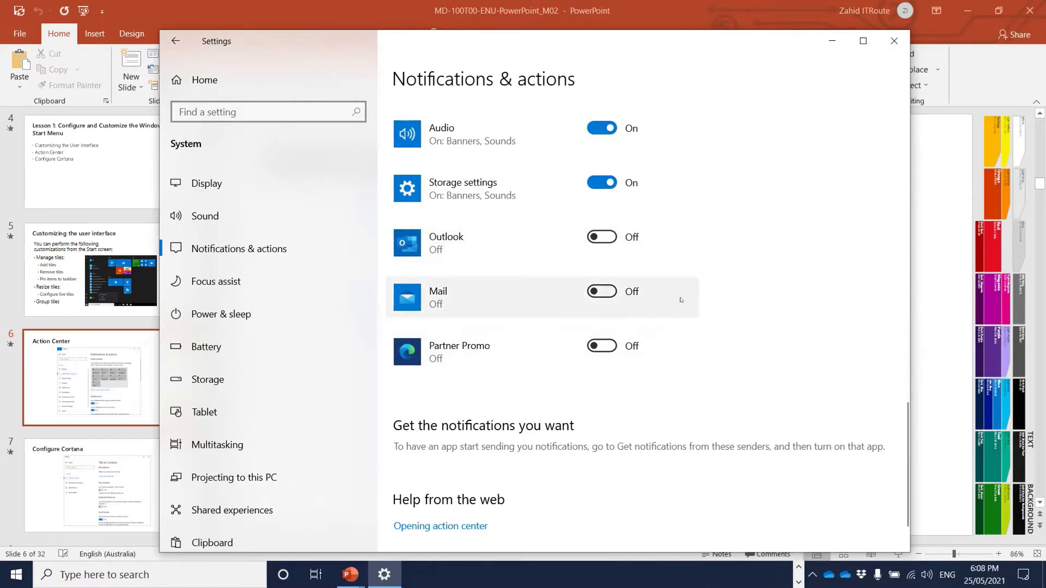
scroll(677, 300, up, 10)
scroll(670, 282, up, 10)
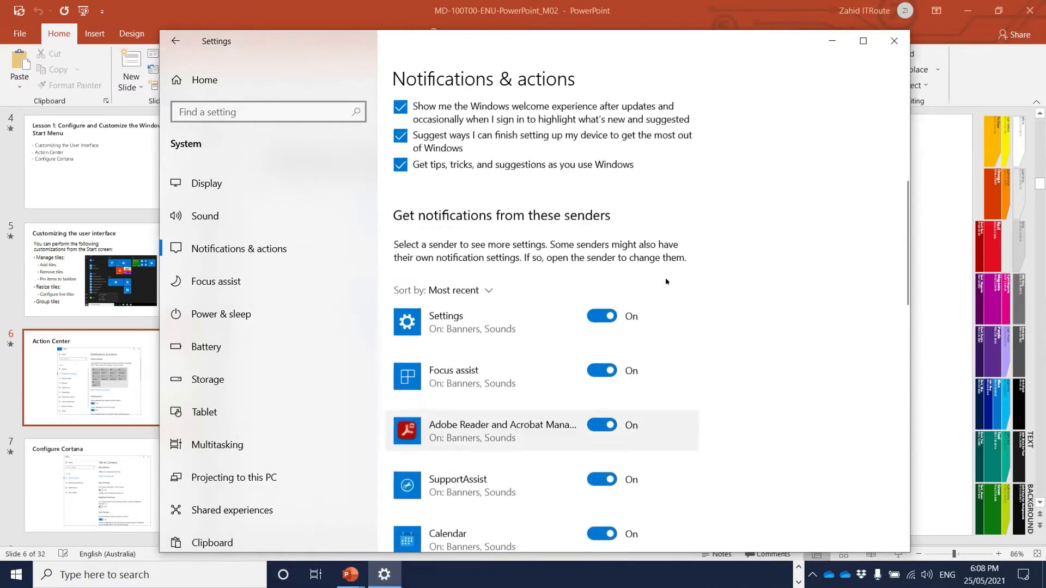
scroll(666, 282, down, 5)
scroll(666, 281, down, 5)
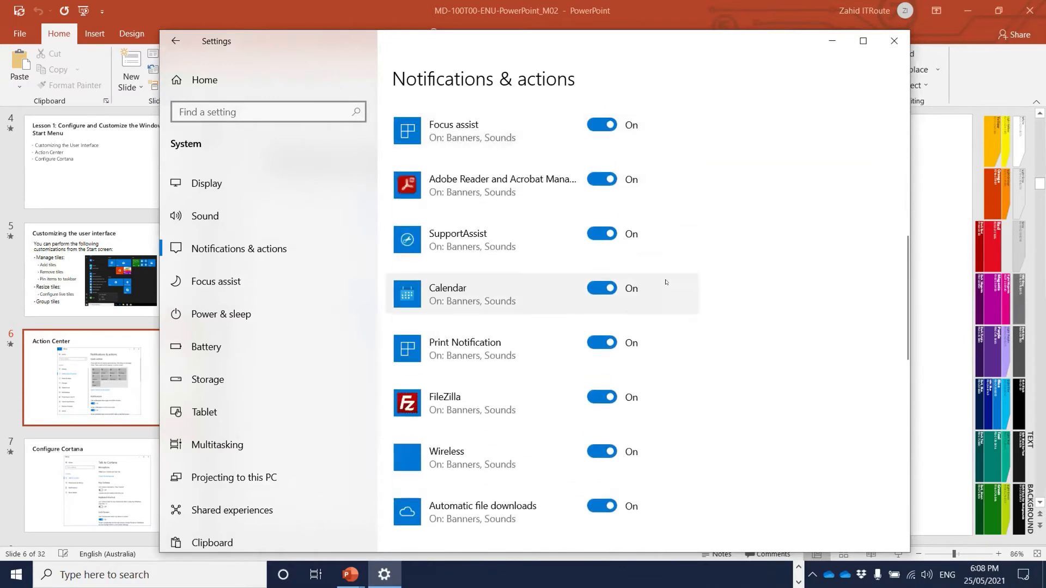
click(896, 41)
- Advance the presentation from slide 6 to slide 7, 'Configure Cortana'
scroll(608, 322, down, 1)
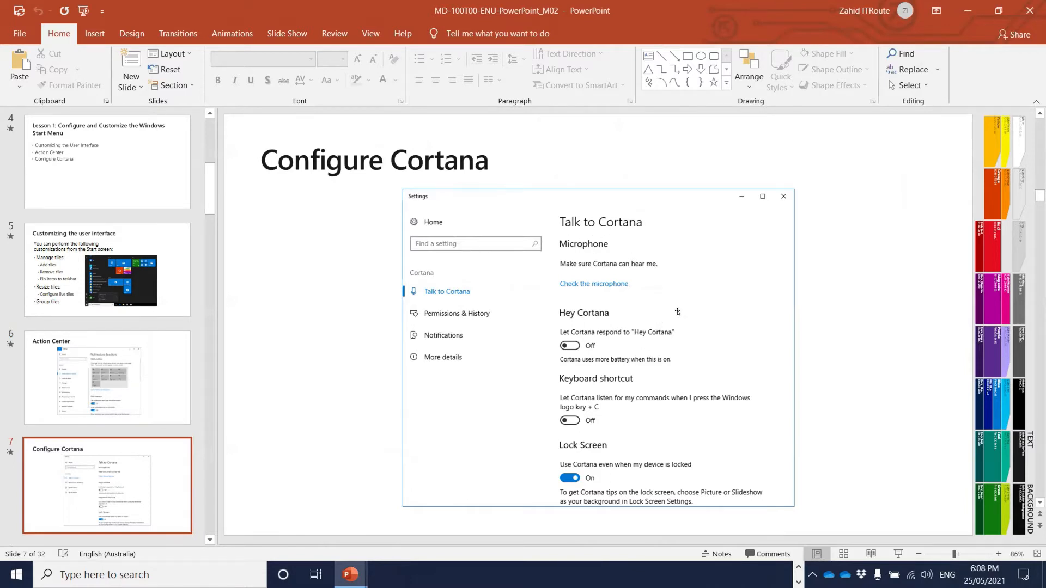
scroll(675, 309, down, 1)
scroll(676, 309, up, 1)
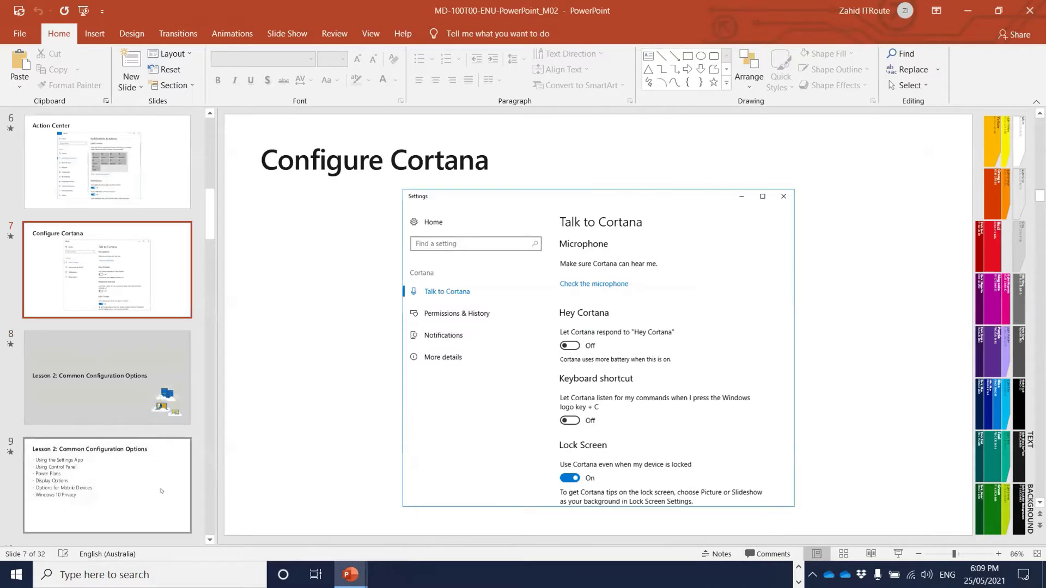
click(145, 574)
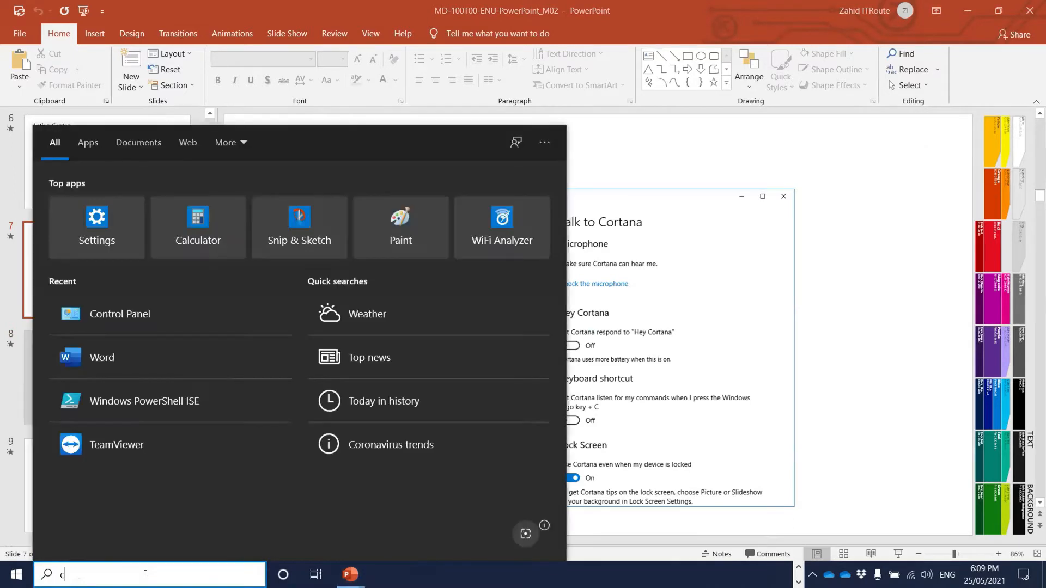
text(cort)
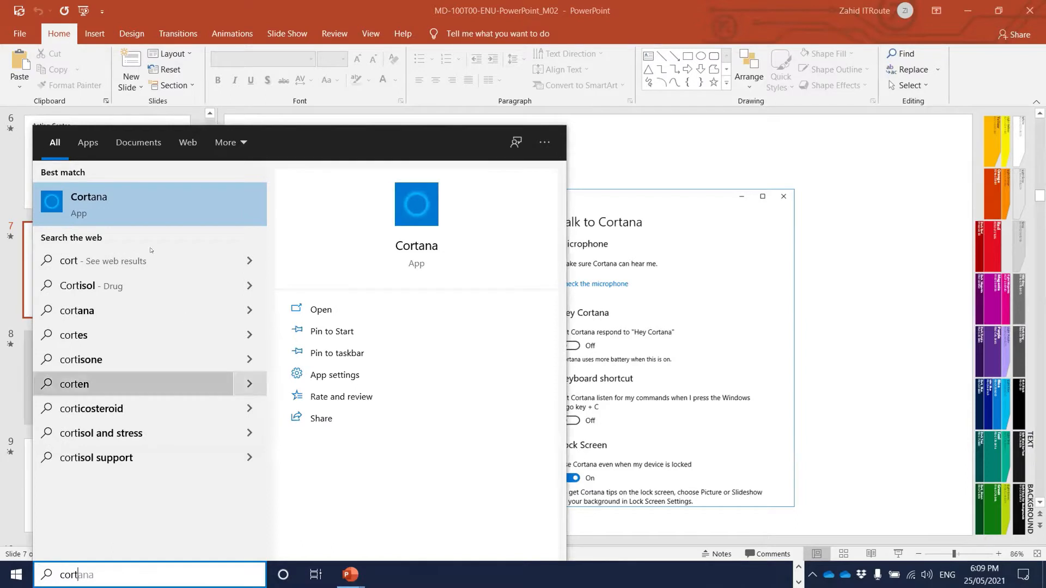
click(160, 212)
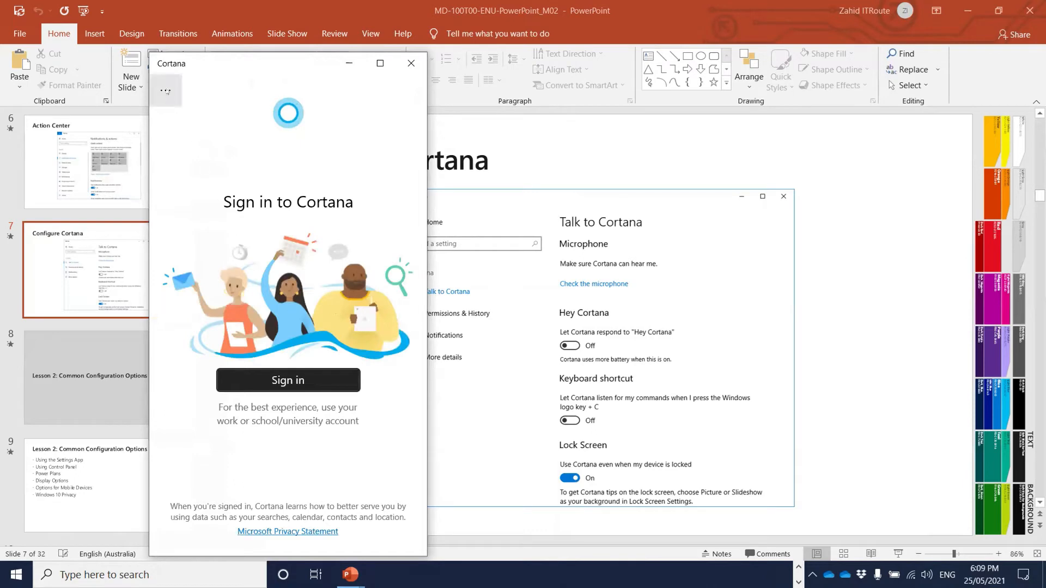
click(166, 90)
click(183, 202)
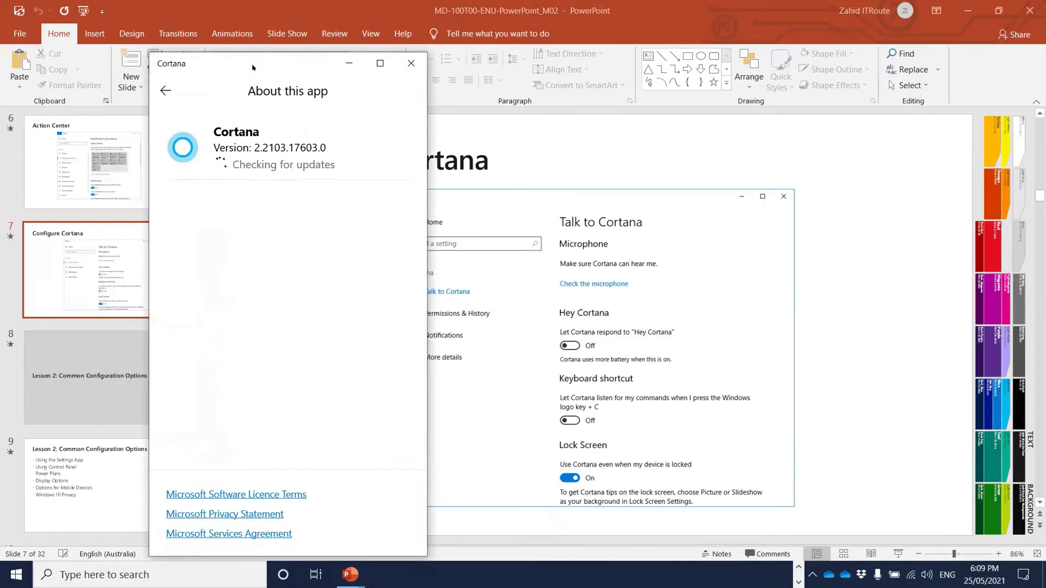
drag(253, 67, 168, 47)
click(321, 44)
click(17, 575)
click(16, 512)
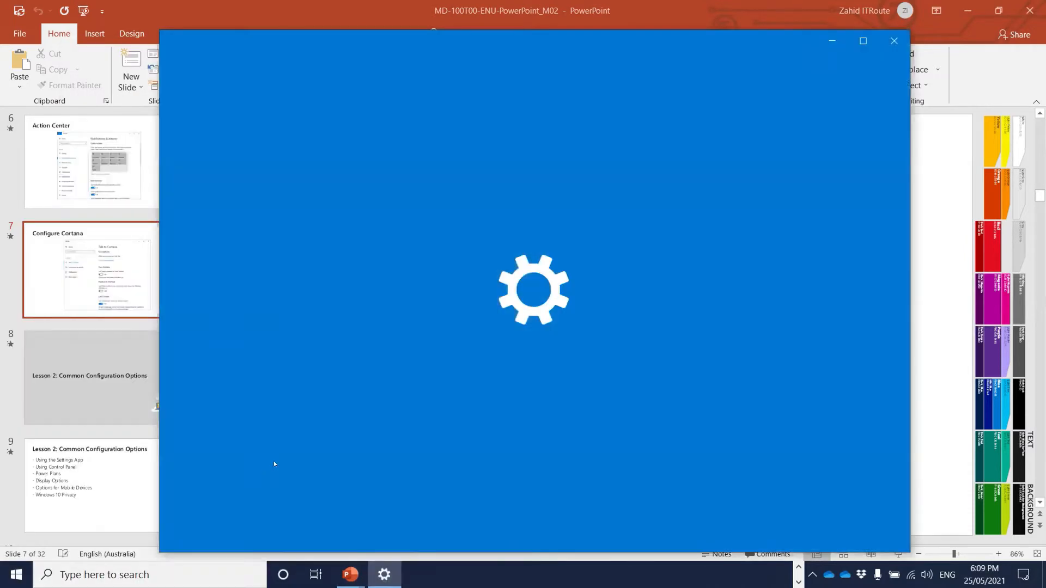
text(cor)
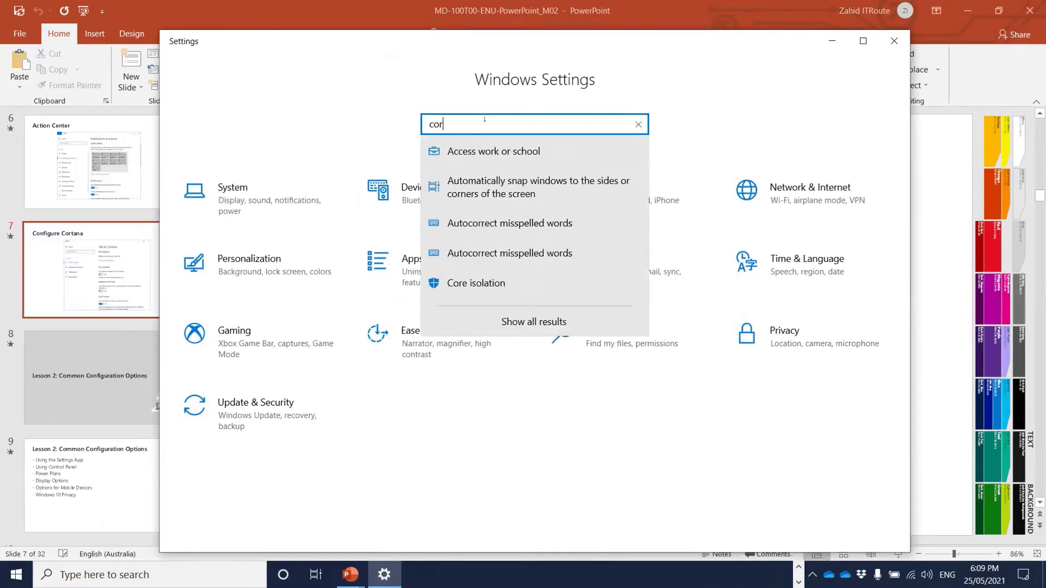
text(ta)
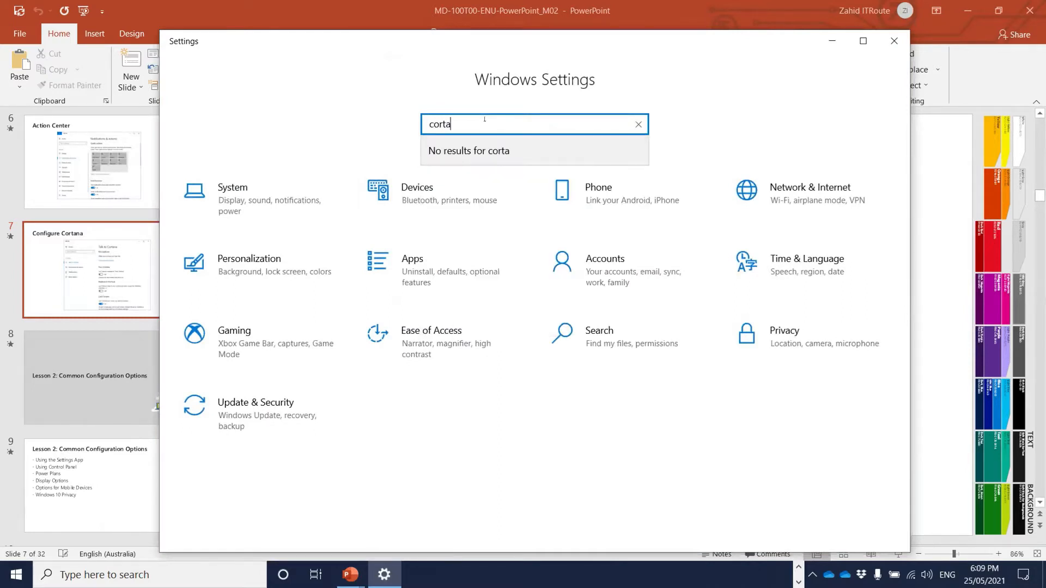
key(BackSpace)
key(BackSpace)
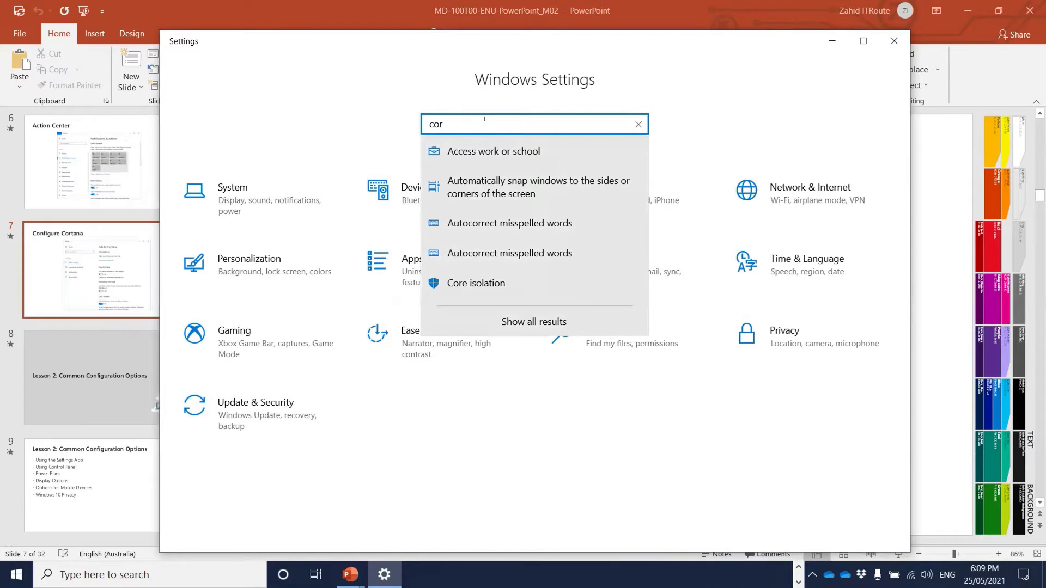
text(tana)
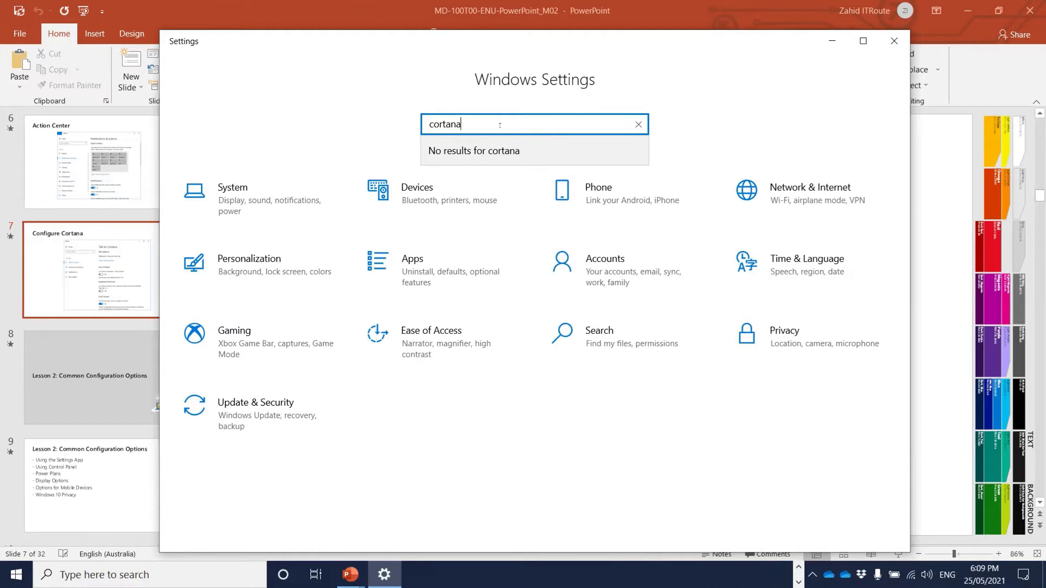
key(Return)
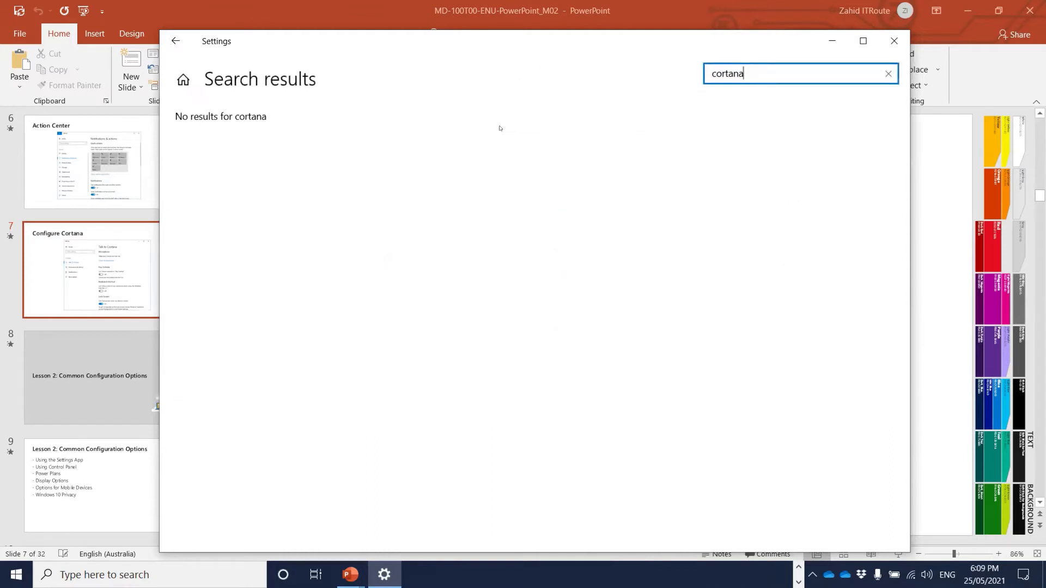
click(894, 41)
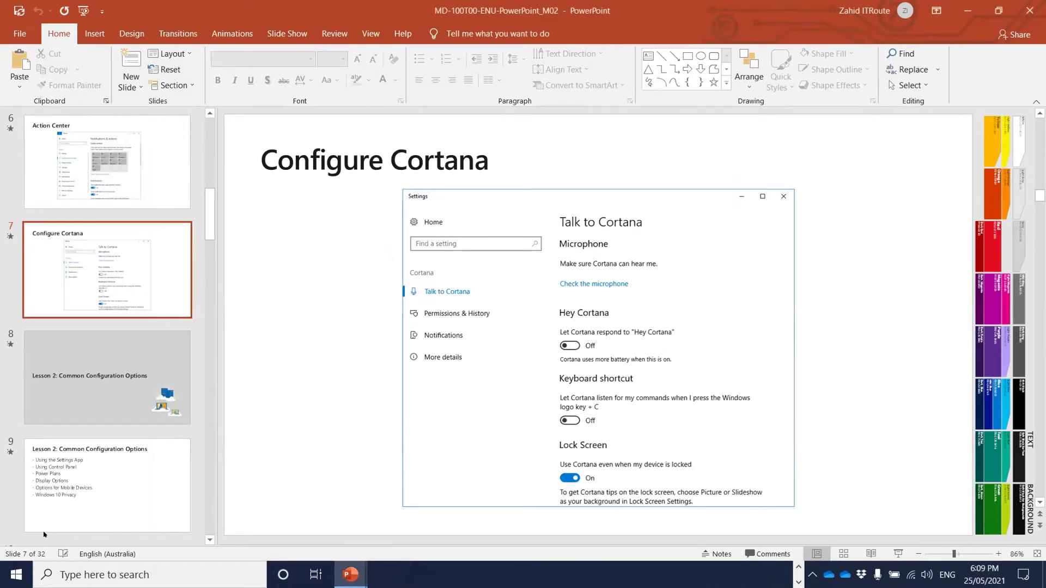
click(77, 570)
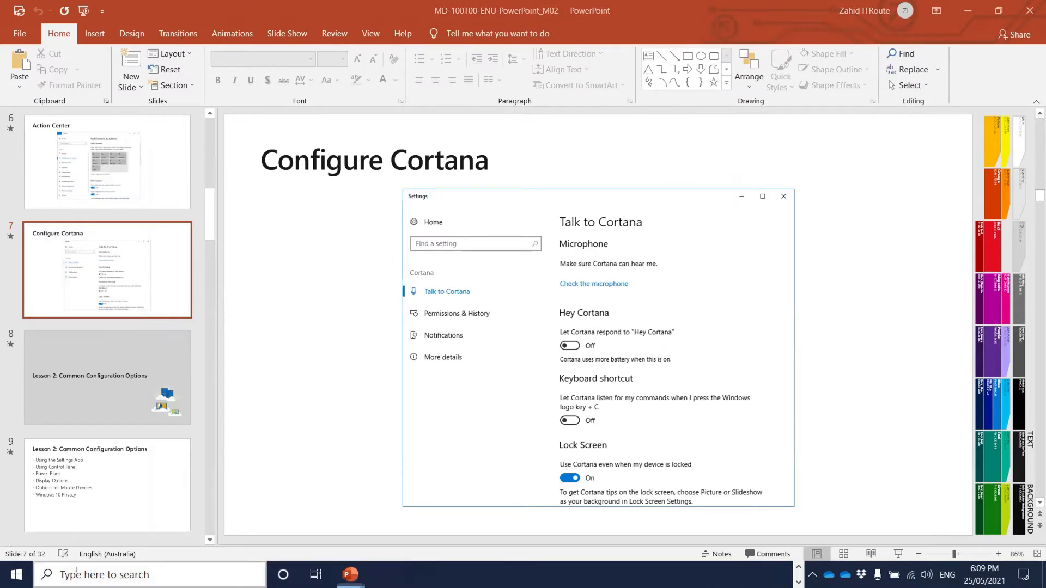
text(talk)
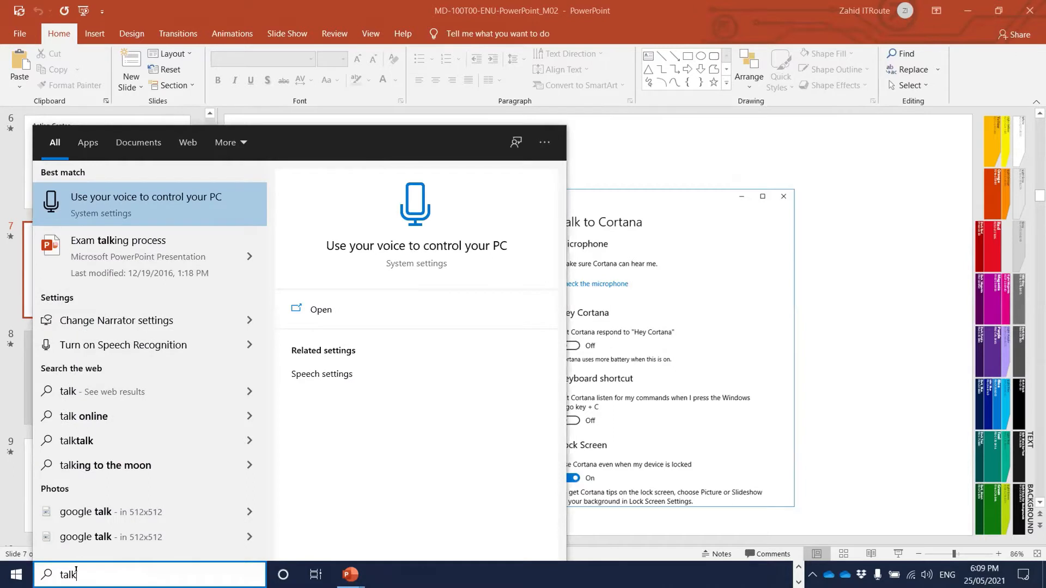
text( to con)
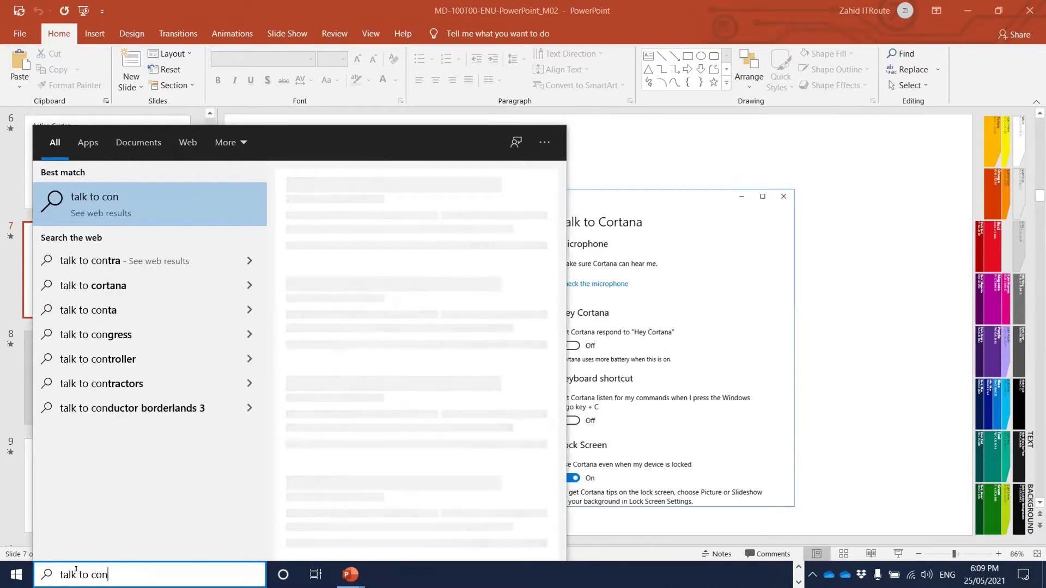
key(BackSpace)
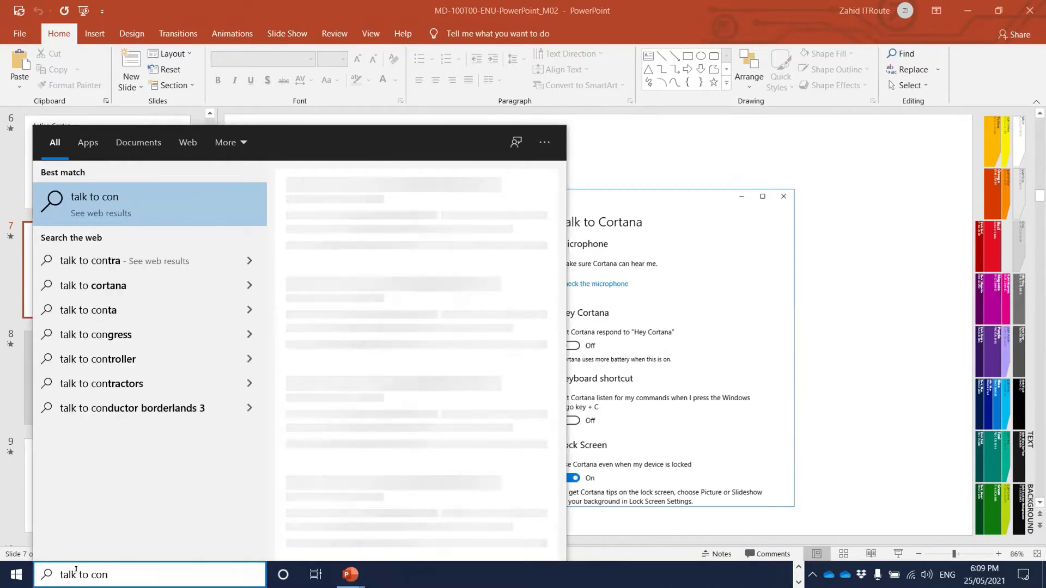
text(rtana)
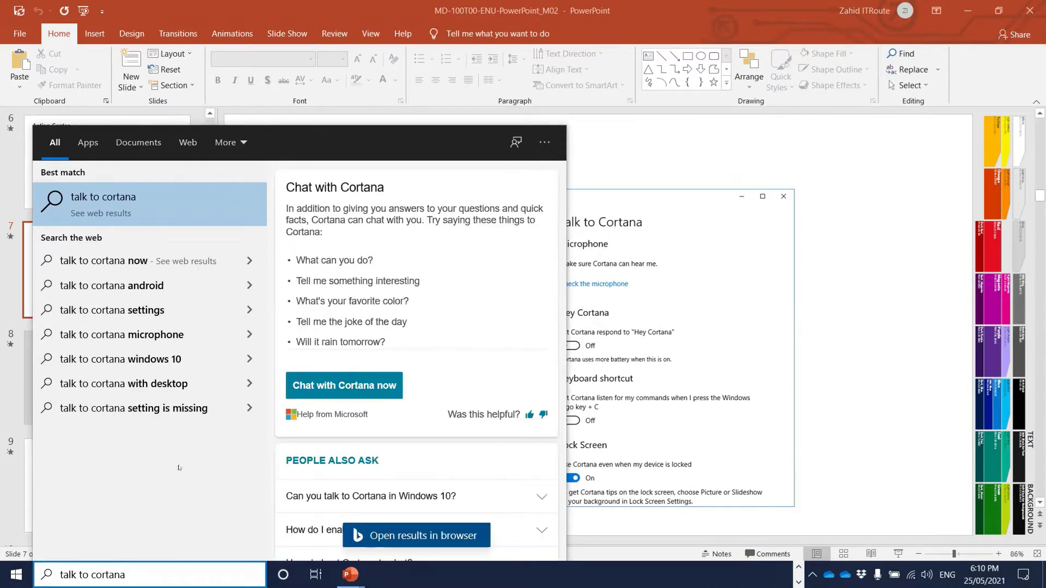
click(16, 575)
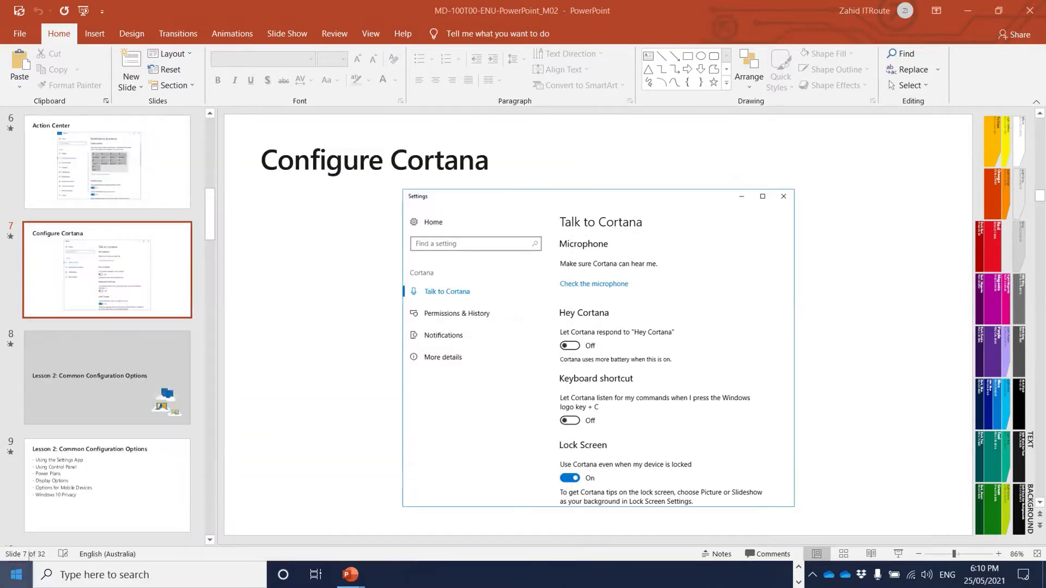
- Open Settings > System and look through the Focus assist page
click(33, 512)
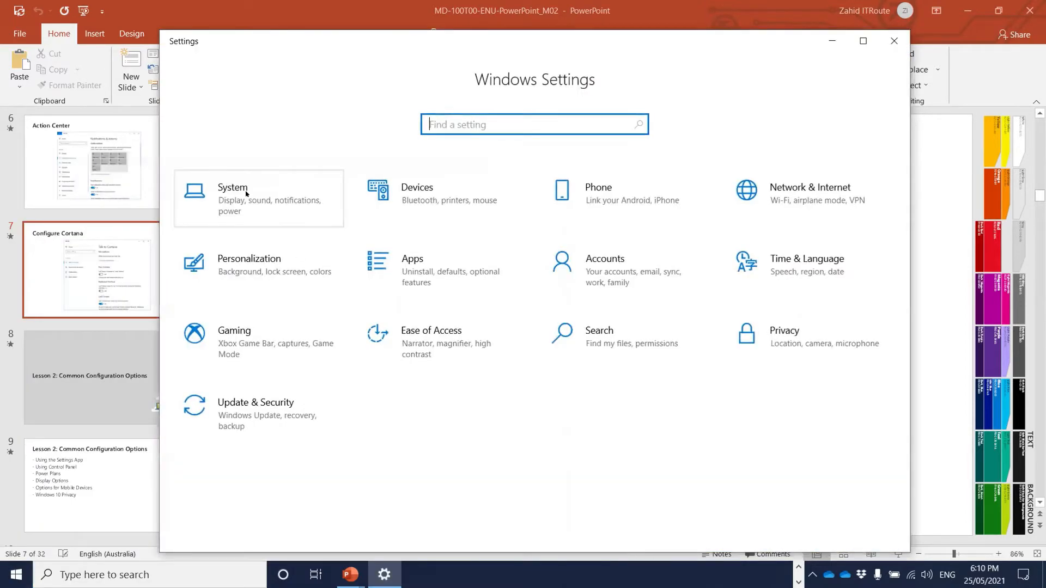
click(246, 194)
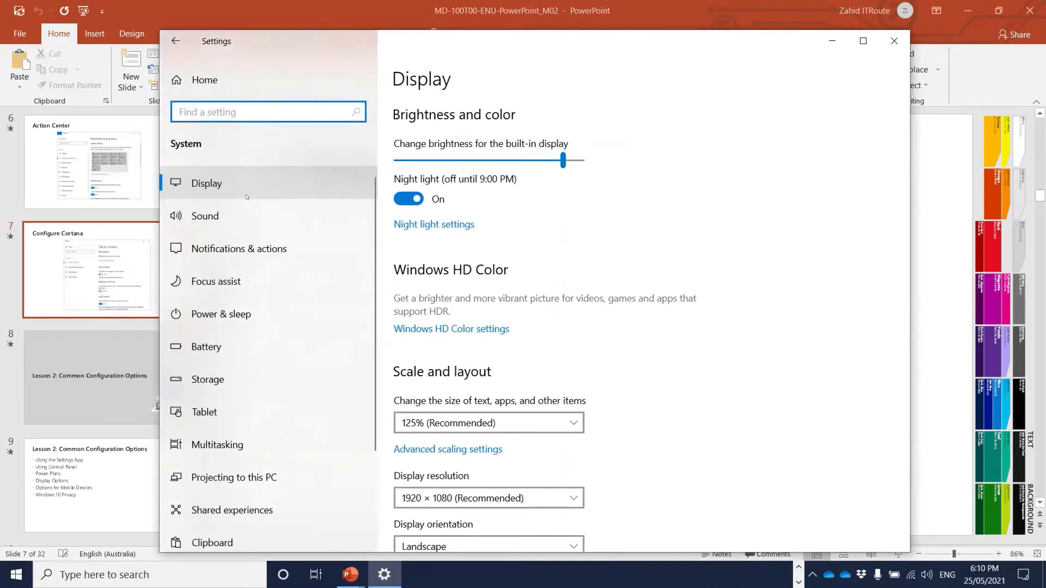
click(240, 282)
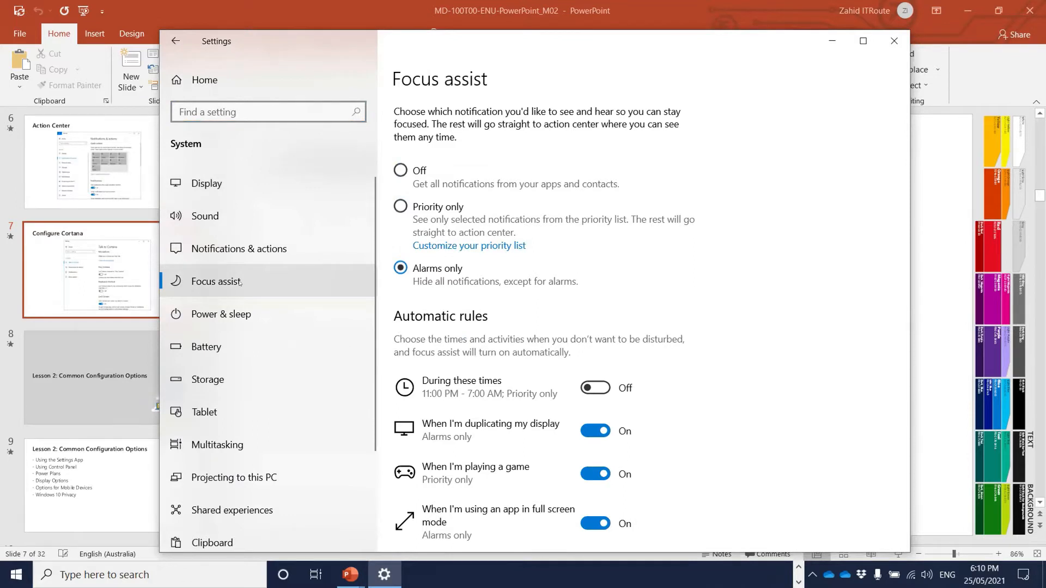
scroll(606, 276, down, 3)
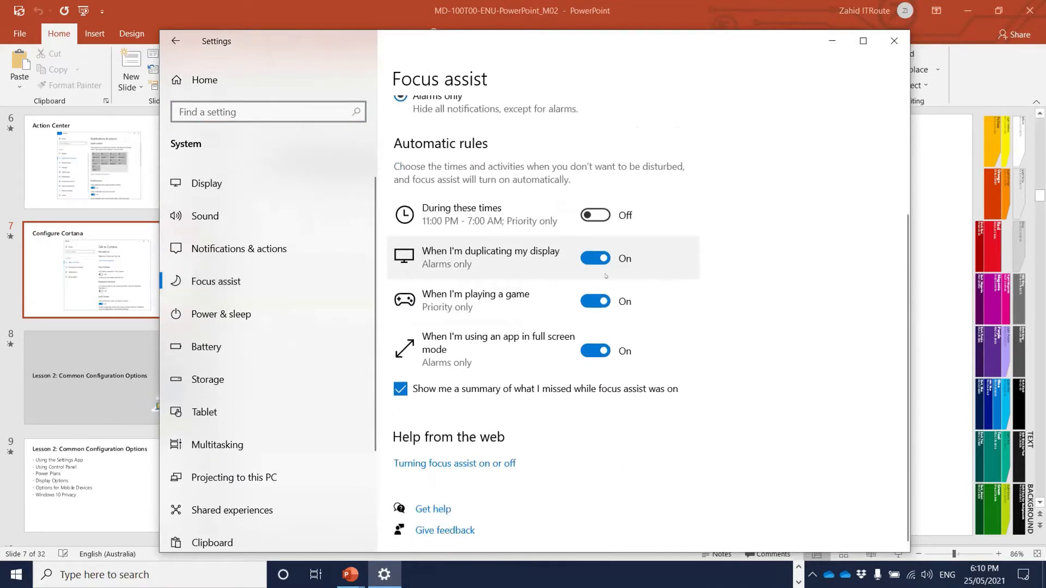
scroll(335, 282, down, 2)
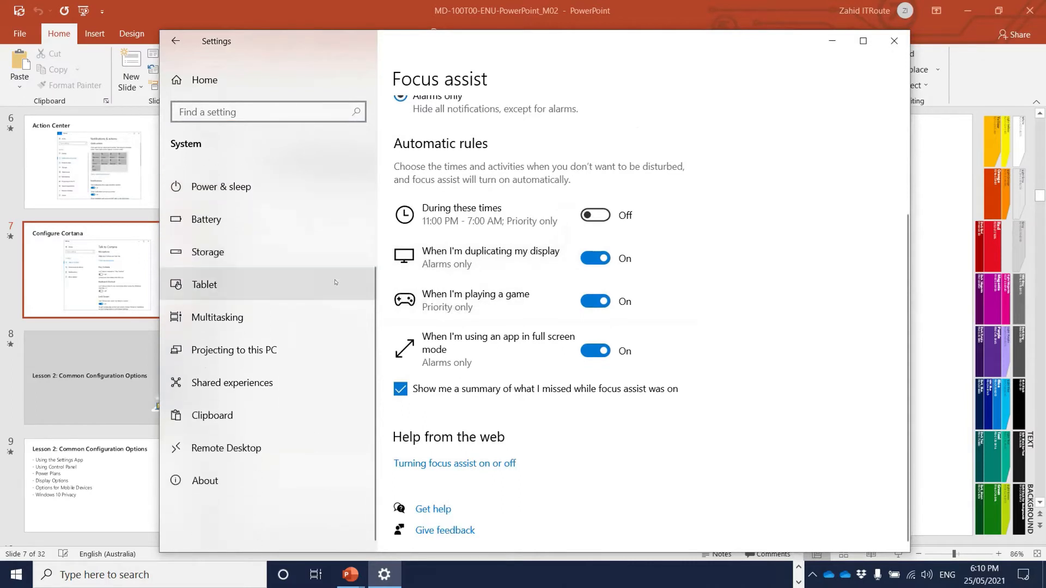
scroll(335, 283, up, 2)
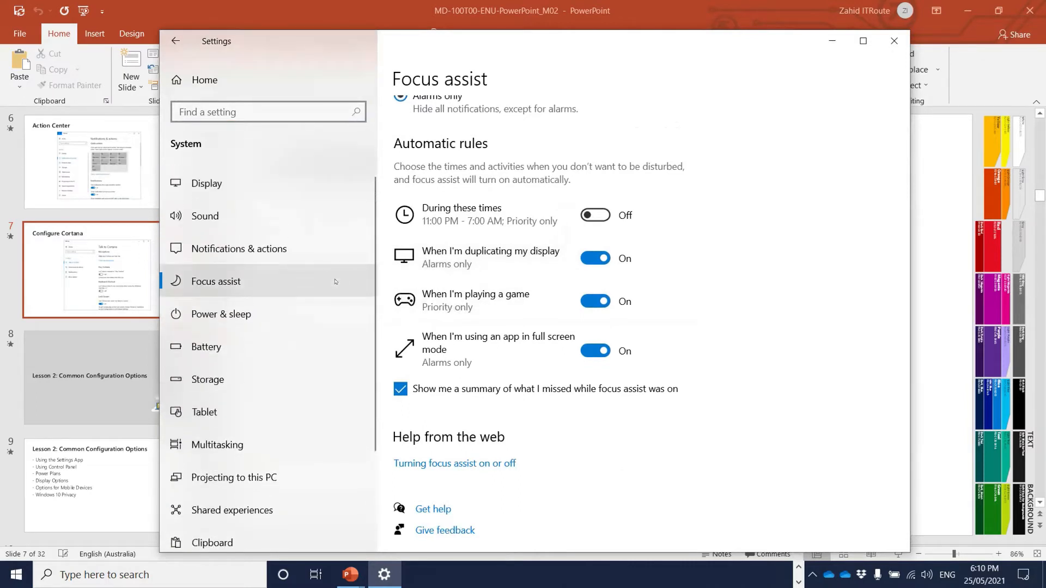
- Browse the Display and Sound pages, ending on Notifications & actions
click(293, 189)
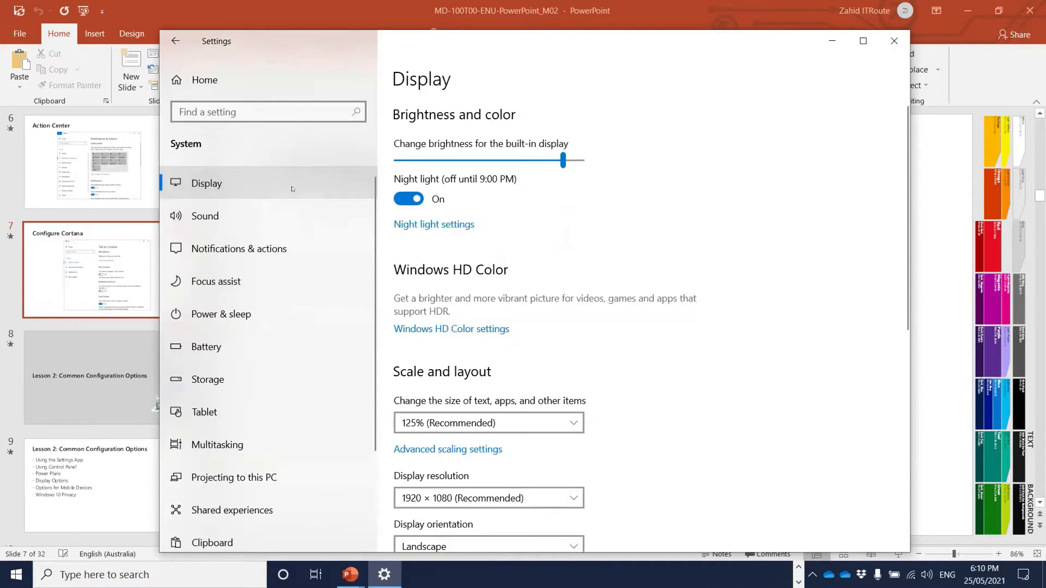
scroll(690, 238, down, 4)
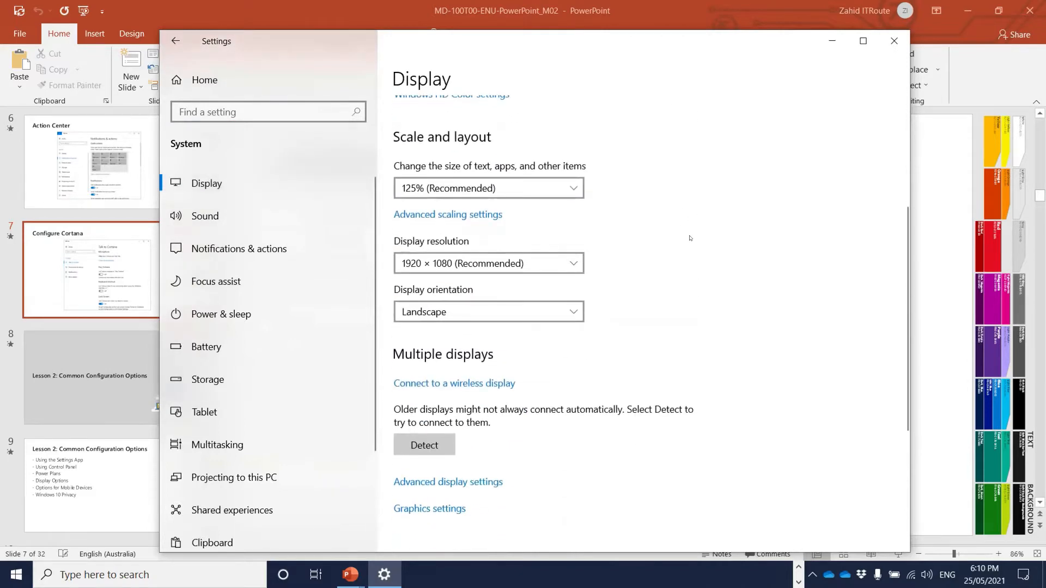
scroll(690, 238, down, 4)
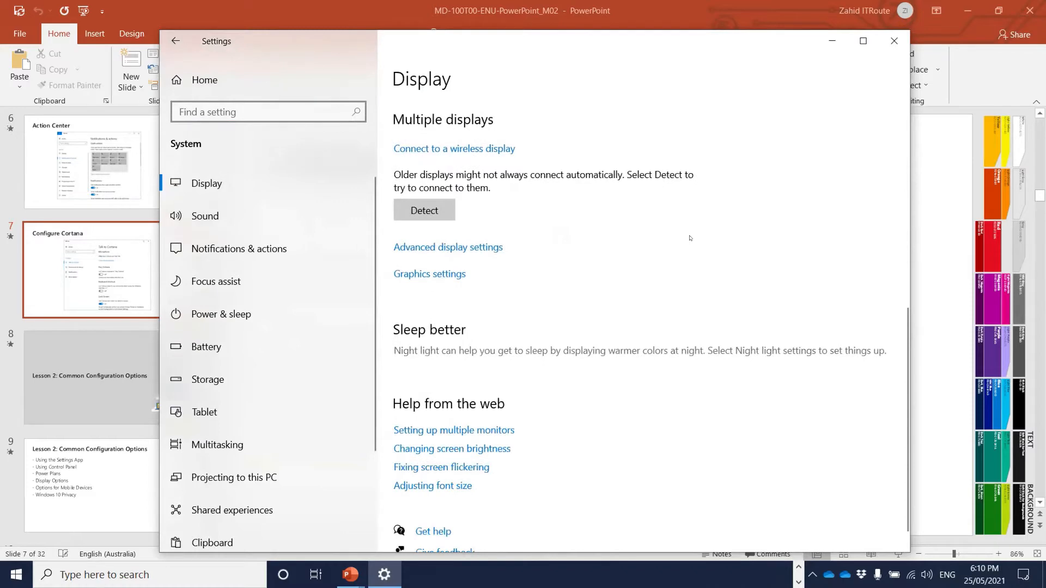
scroll(690, 238, down, 1)
click(271, 213)
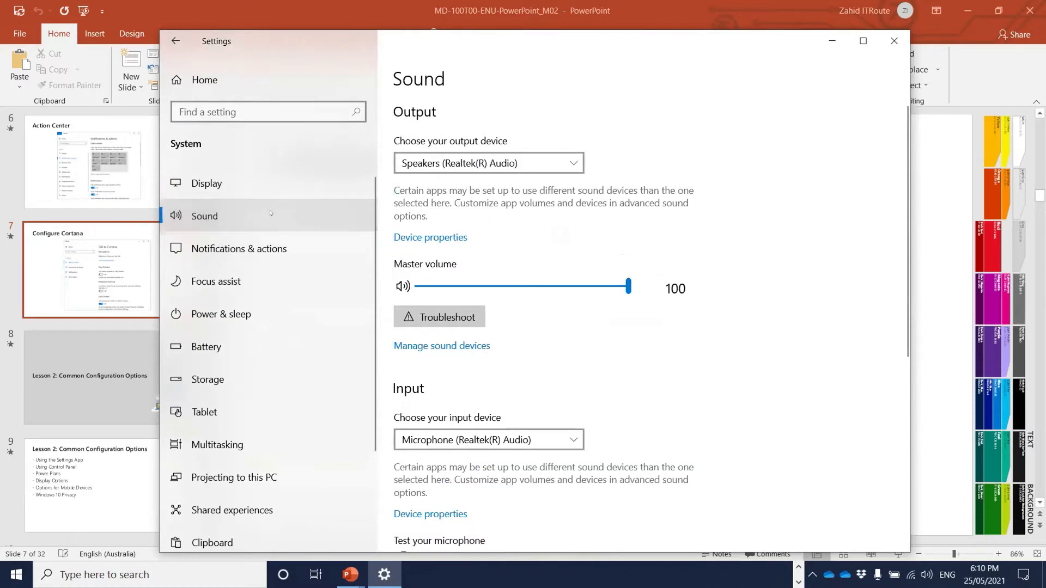
click(248, 254)
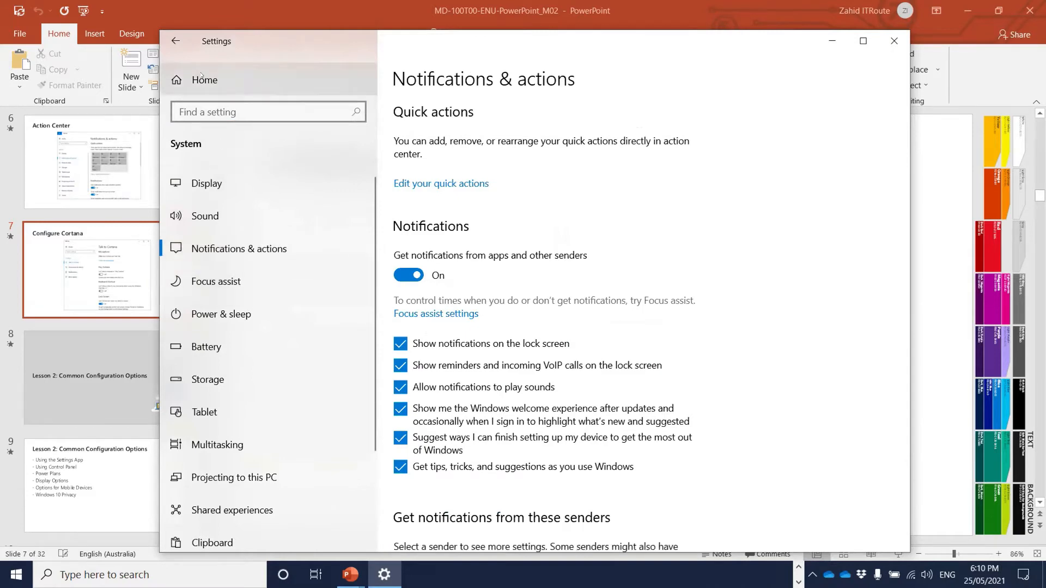
- Return to the Settings home page and search settings for 'talk'
click(175, 41)
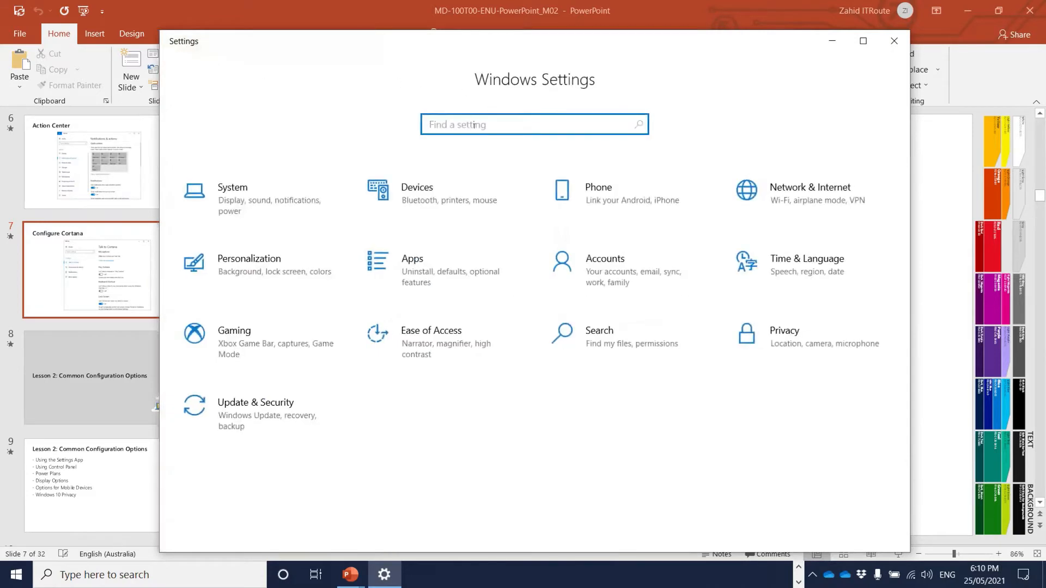
text(talk)
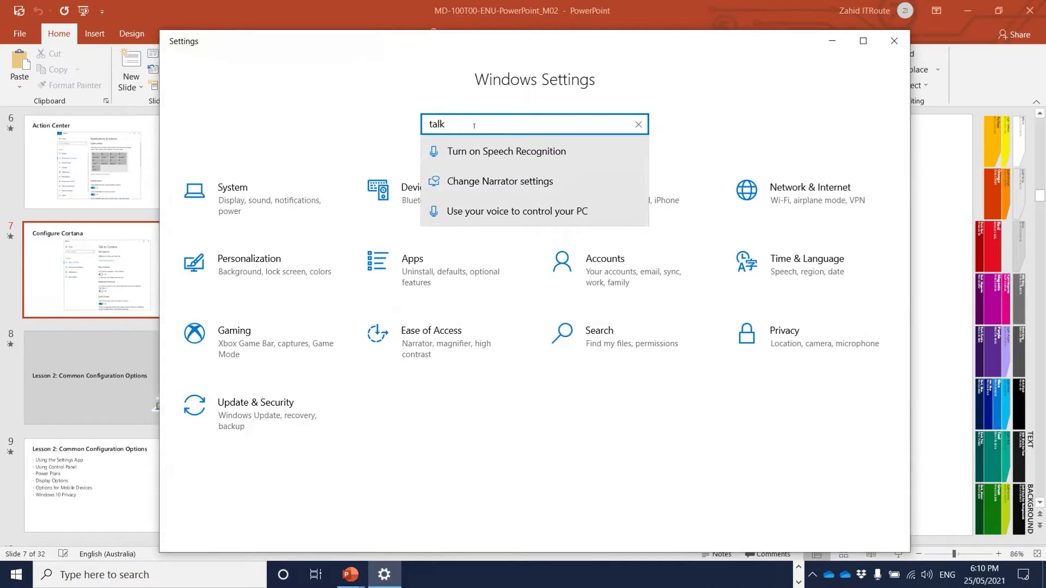
- Open Cortana from the taskbar, view its options menu, and close it
click(282, 574)
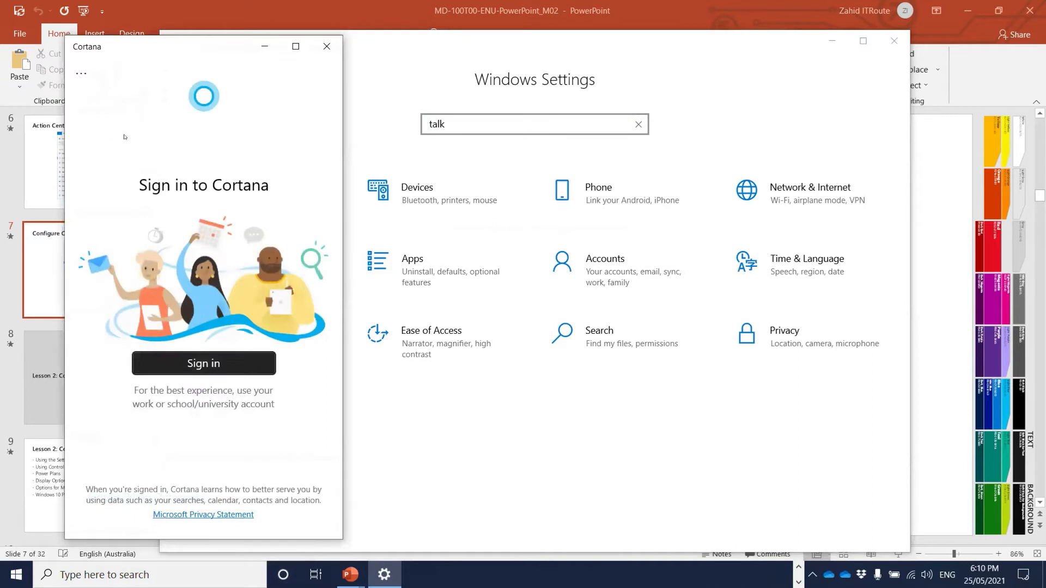
click(81, 74)
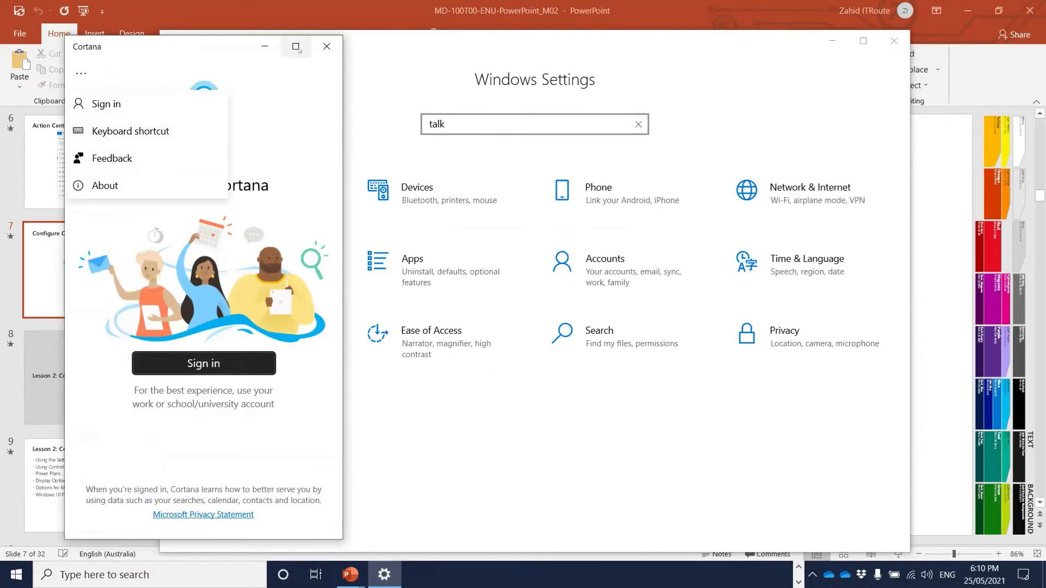
click(327, 46)
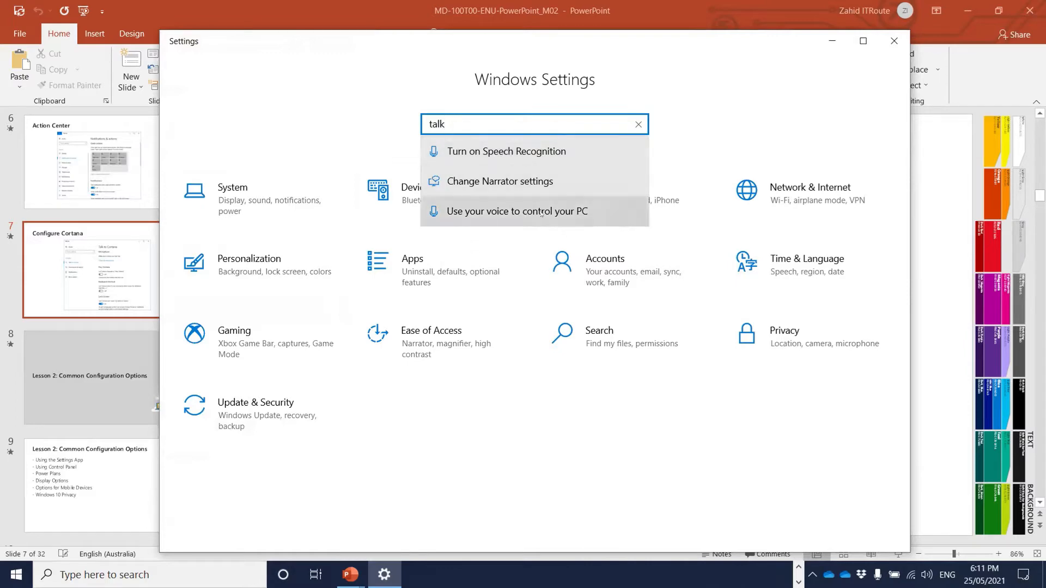
- Switch the Speech Recognition toggle On, launching its setup wizard
click(473, 151)
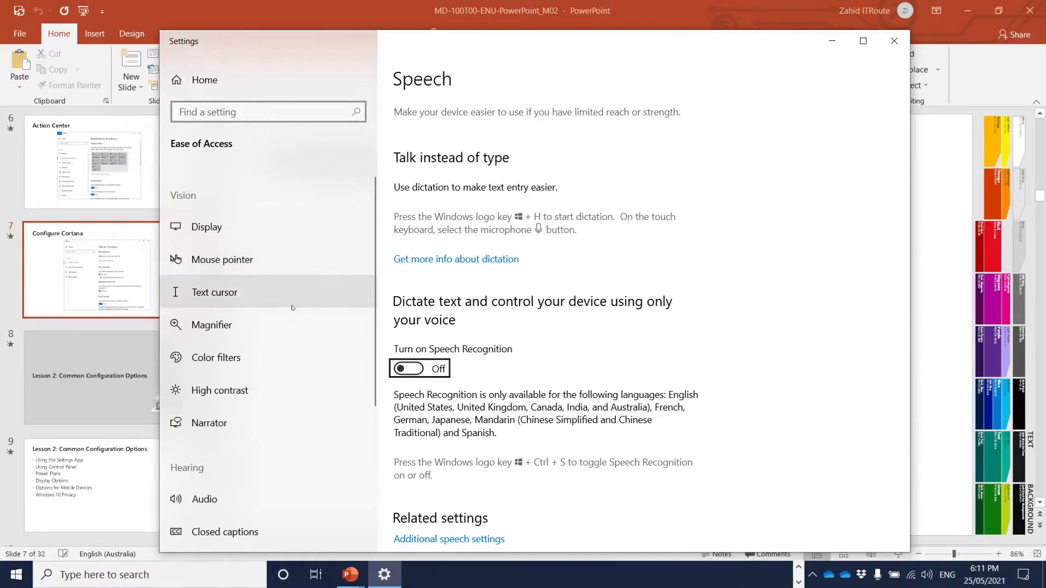
click(413, 370)
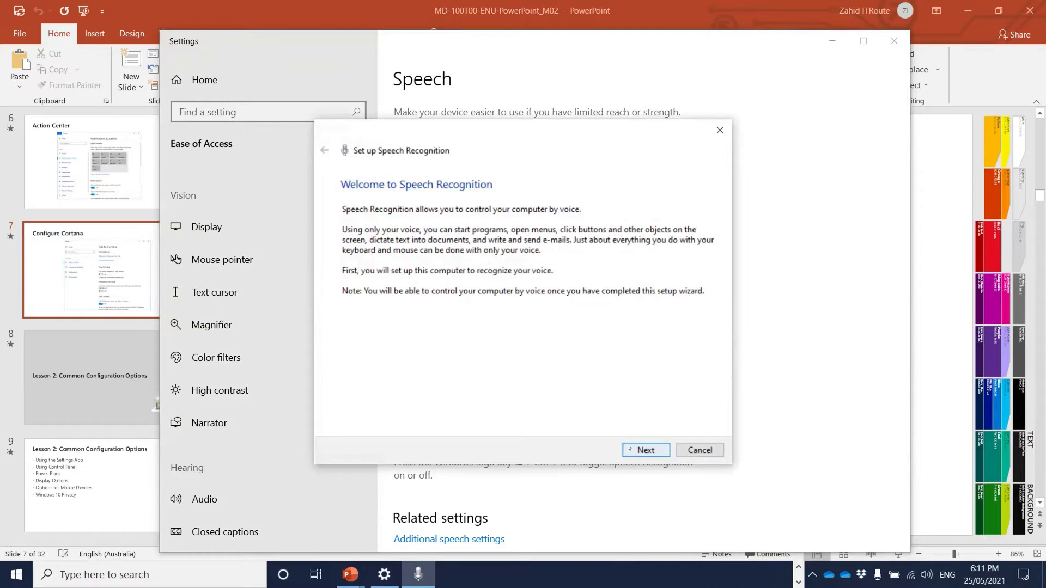
- Choose Desktop Microphone in the setup wizard and complete the microphone volume test
click(645, 450)
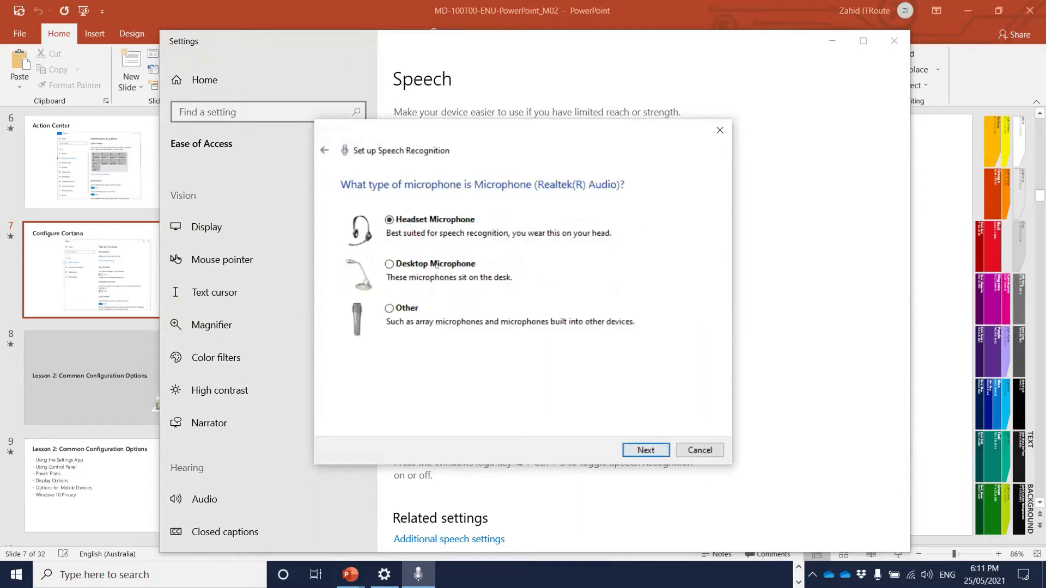
click(411, 265)
click(640, 450)
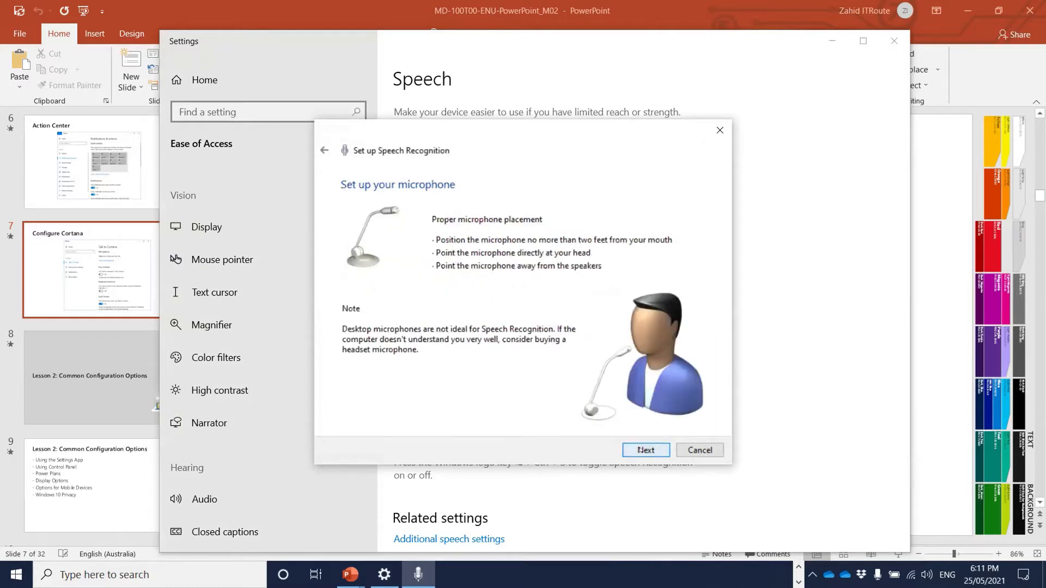
click(640, 450)
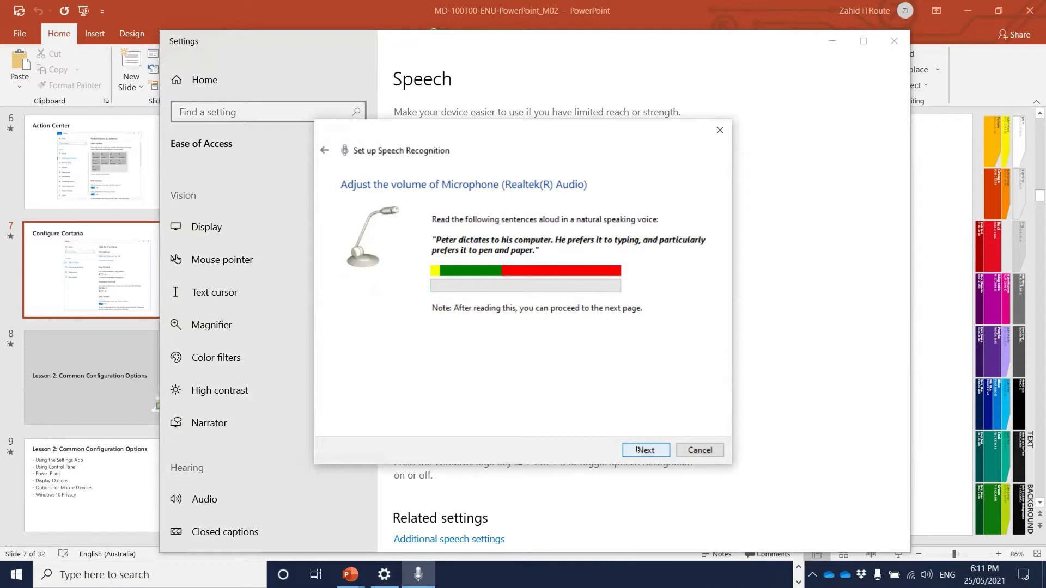
click(637, 450)
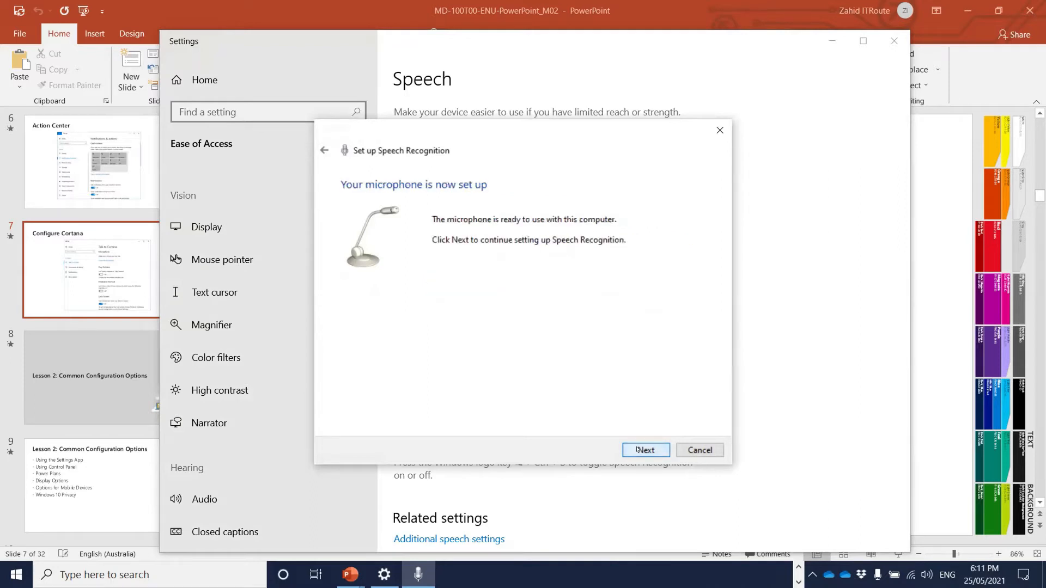
click(637, 450)
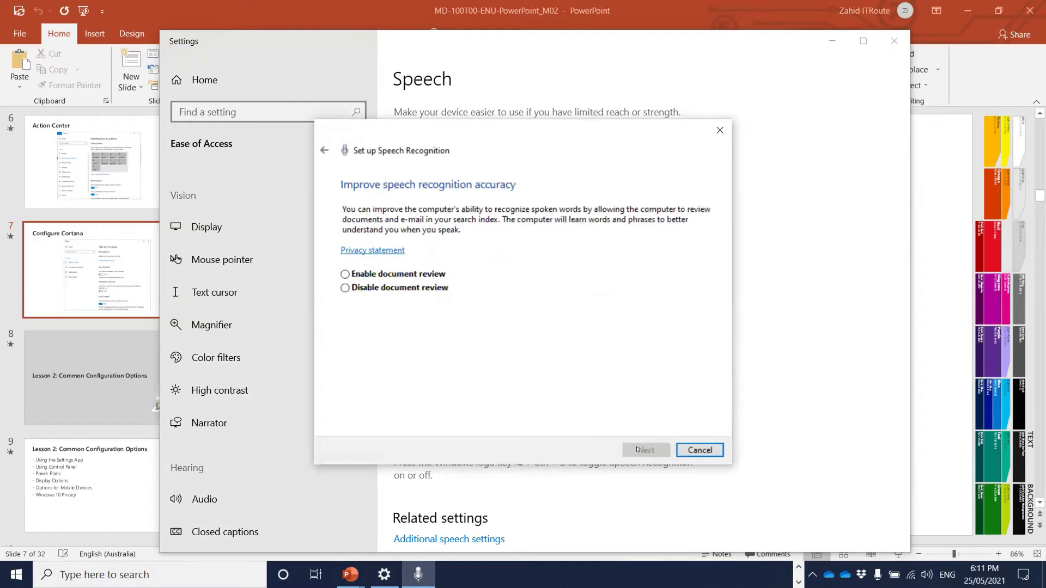
- Enable document review, keep manual activation, disable run at startup, and skip the tutorial
click(345, 274)
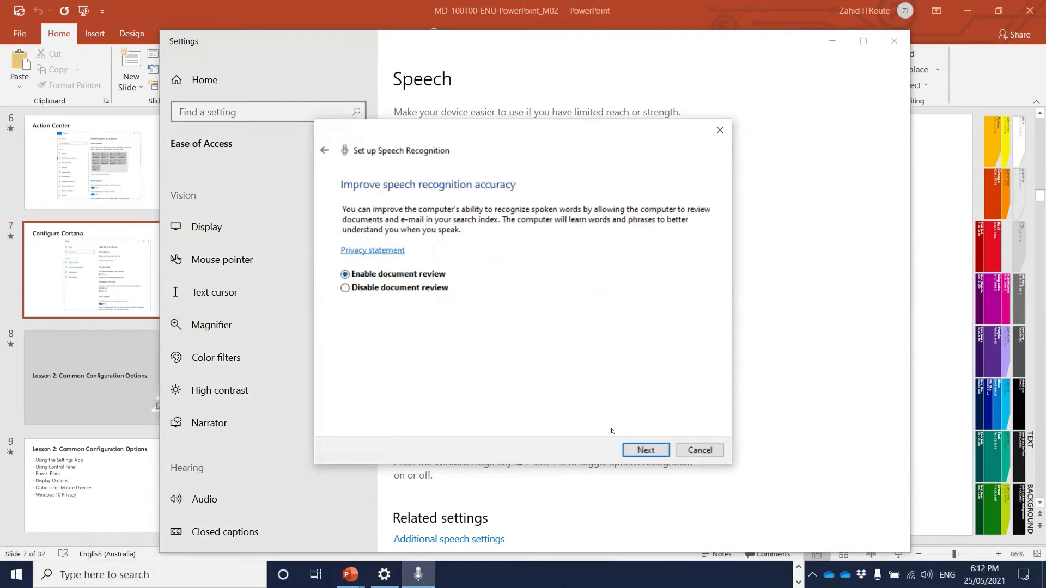
click(639, 449)
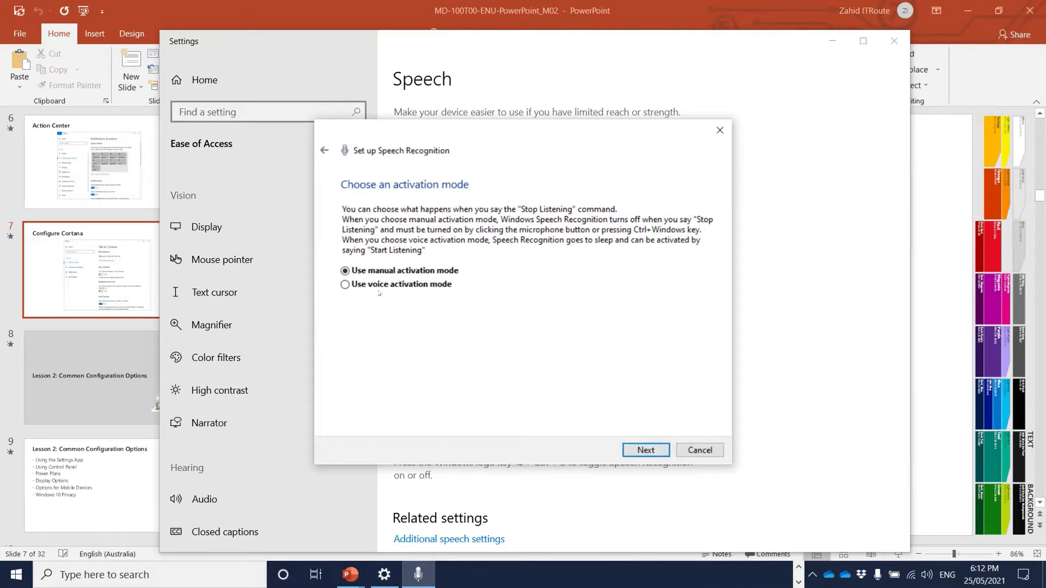
click(646, 450)
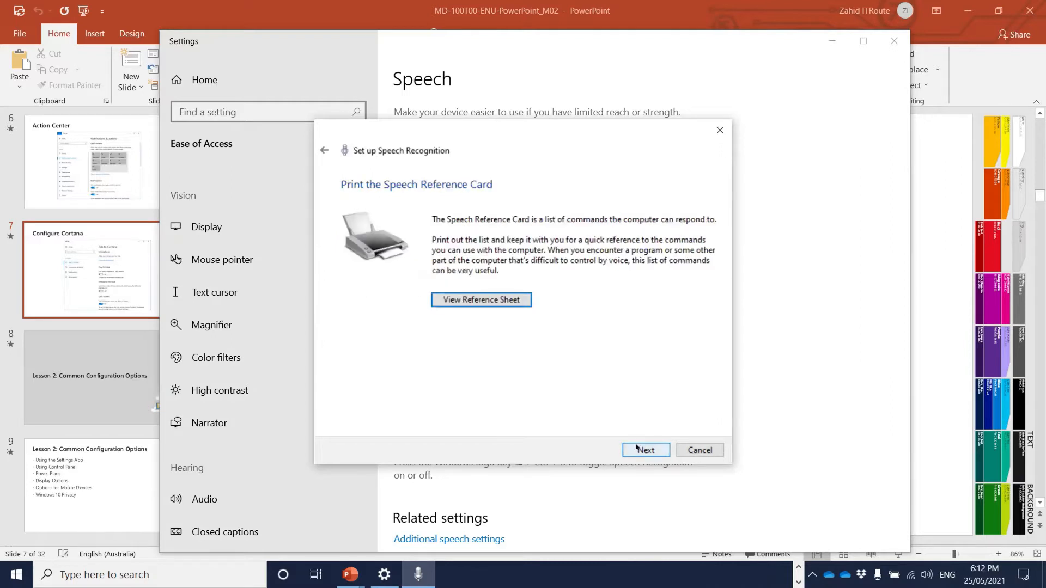
click(638, 449)
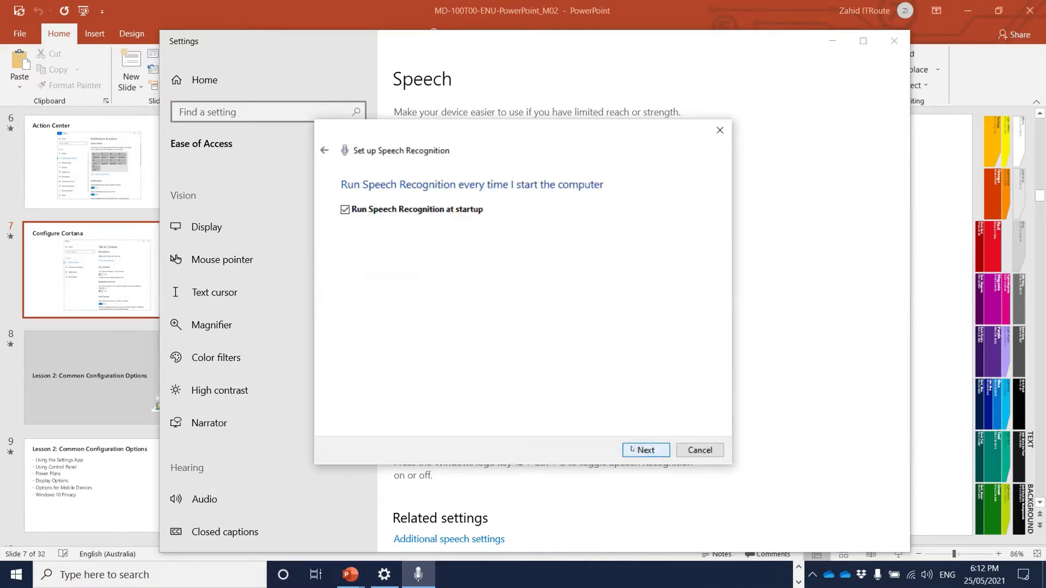
click(345, 210)
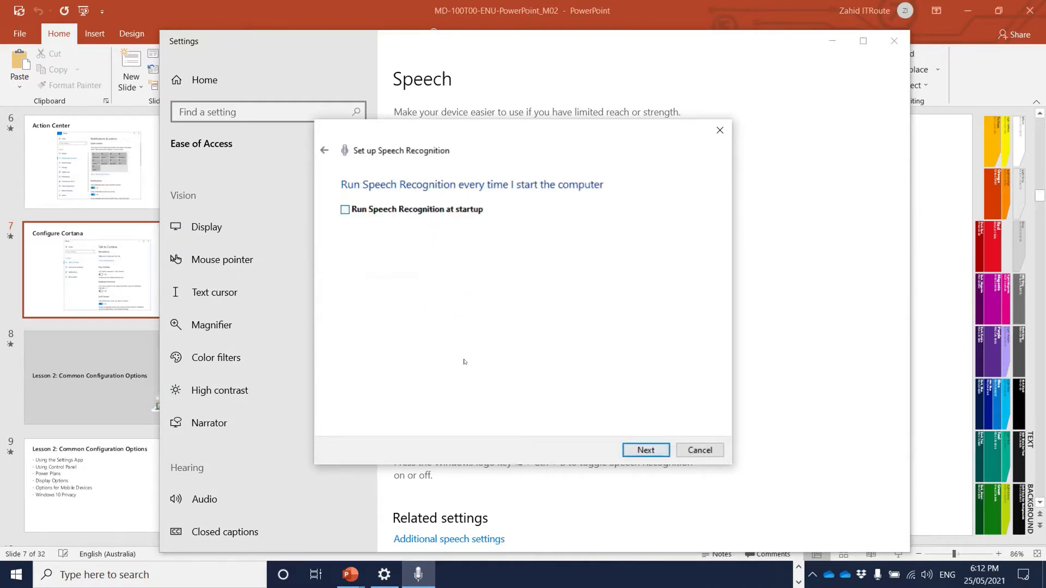
click(637, 449)
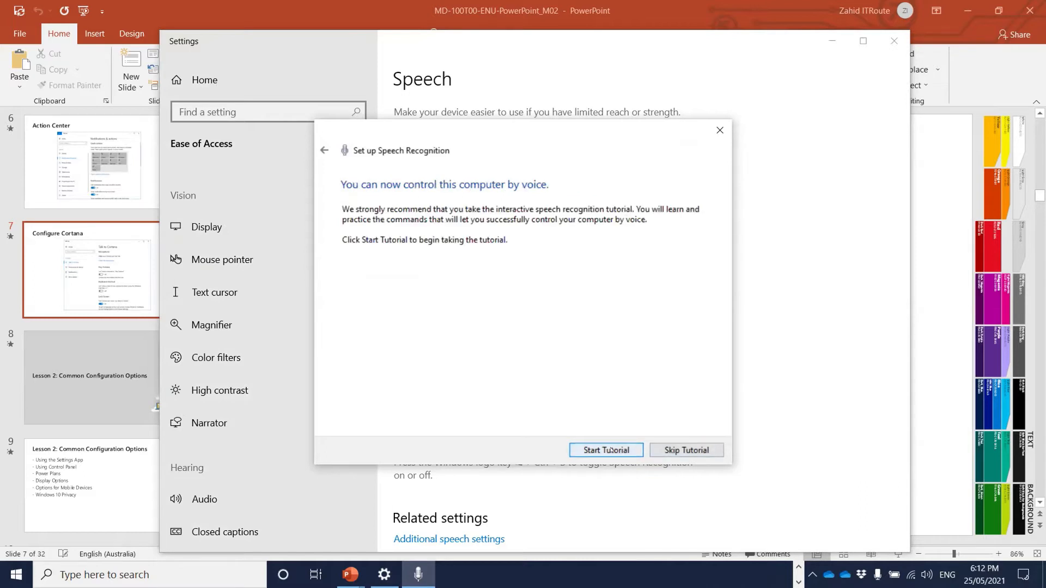
click(720, 130)
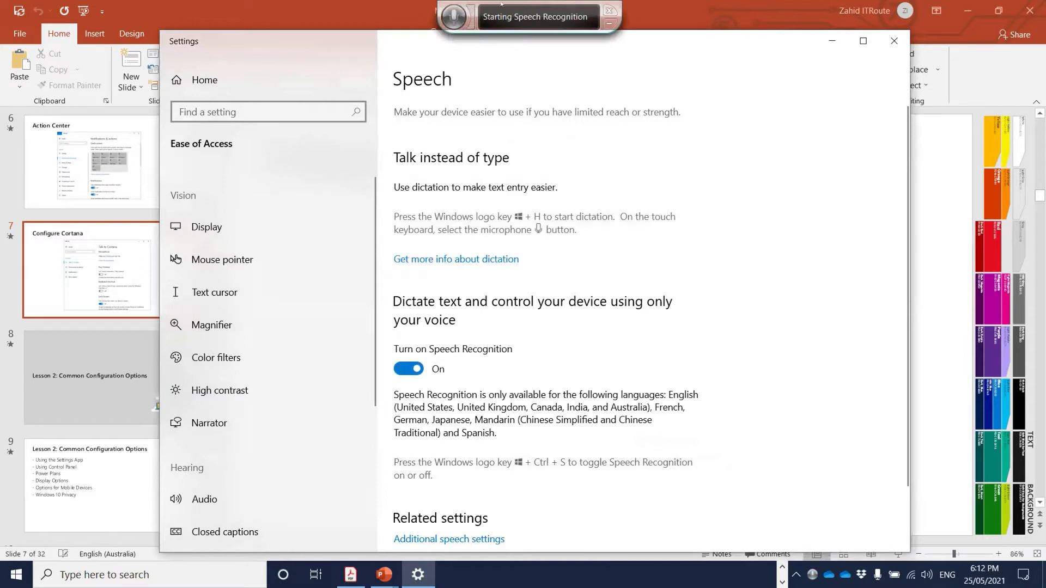
- Turn Speech Recognition back off
click(404, 369)
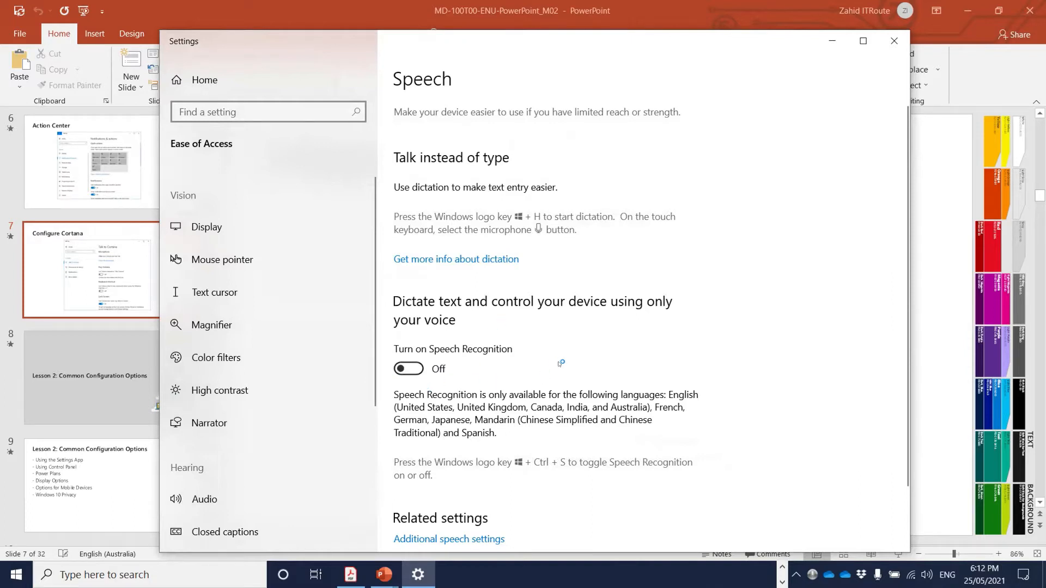
scroll(552, 370, down, 3)
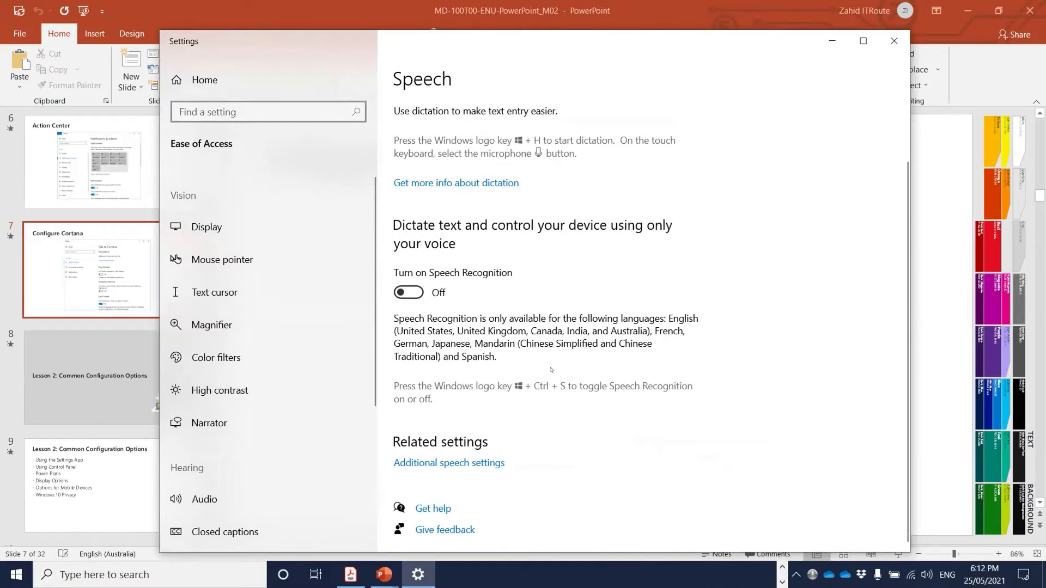
scroll(551, 370, up, 3)
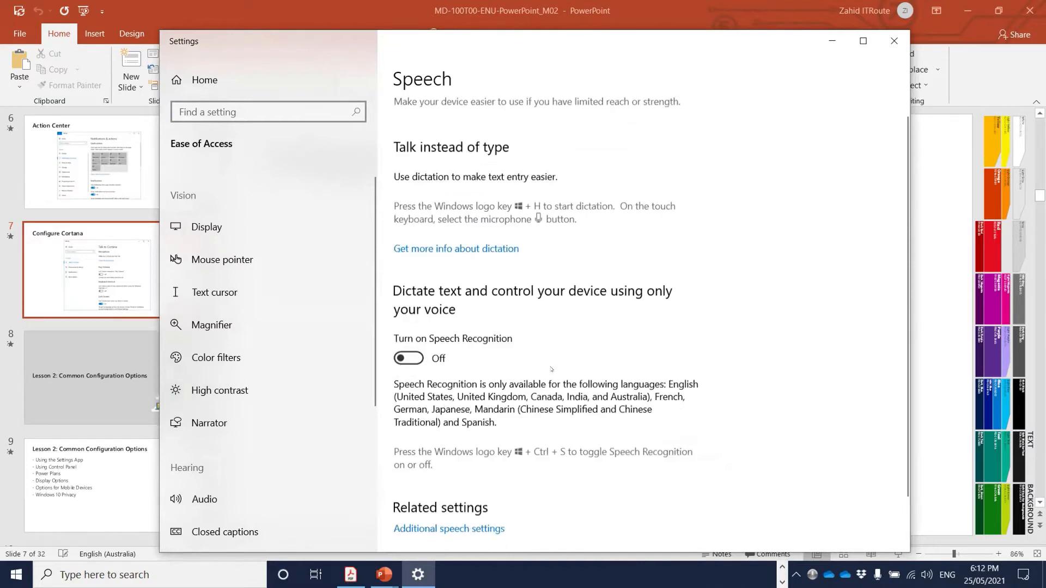
- Skim the Display, Mouse pointer, Text cursor, Magnifier and Color filters pages
click(207, 226)
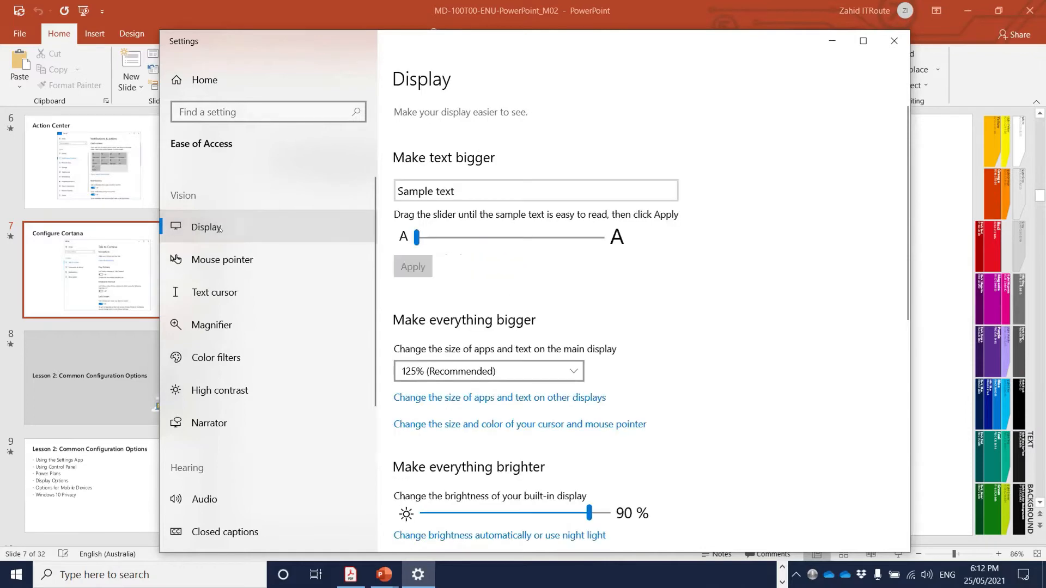
click(222, 259)
click(227, 293)
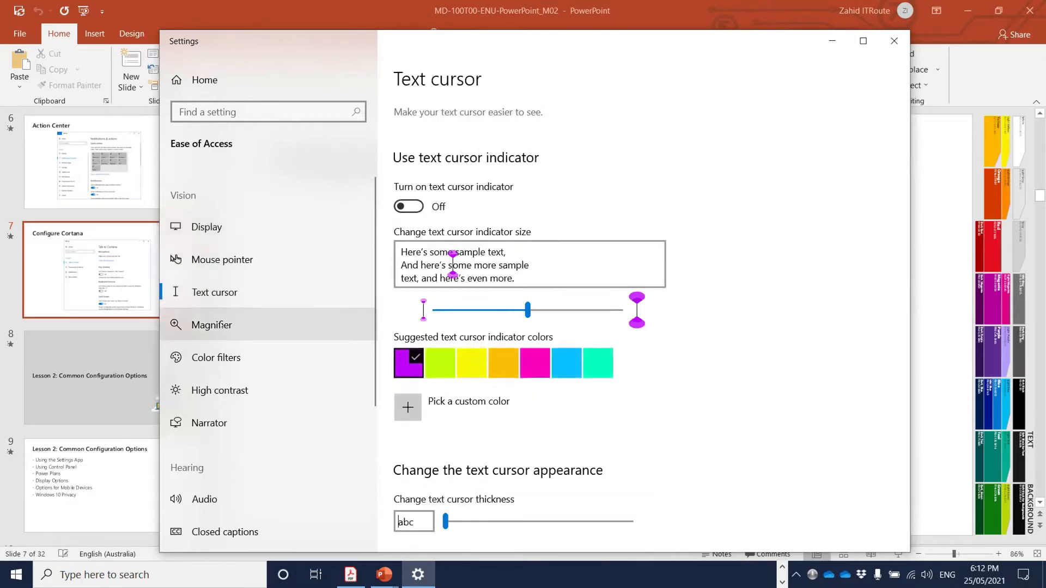
click(206, 326)
click(221, 359)
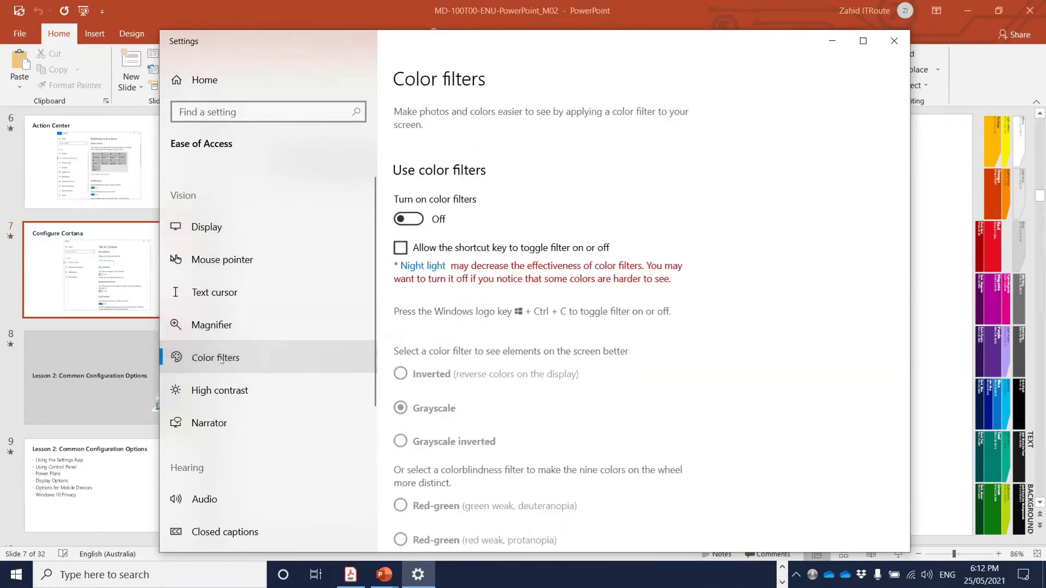
- Visit the Magnifier, Display, Audio and Closed captions pages, returning to Display
click(215, 326)
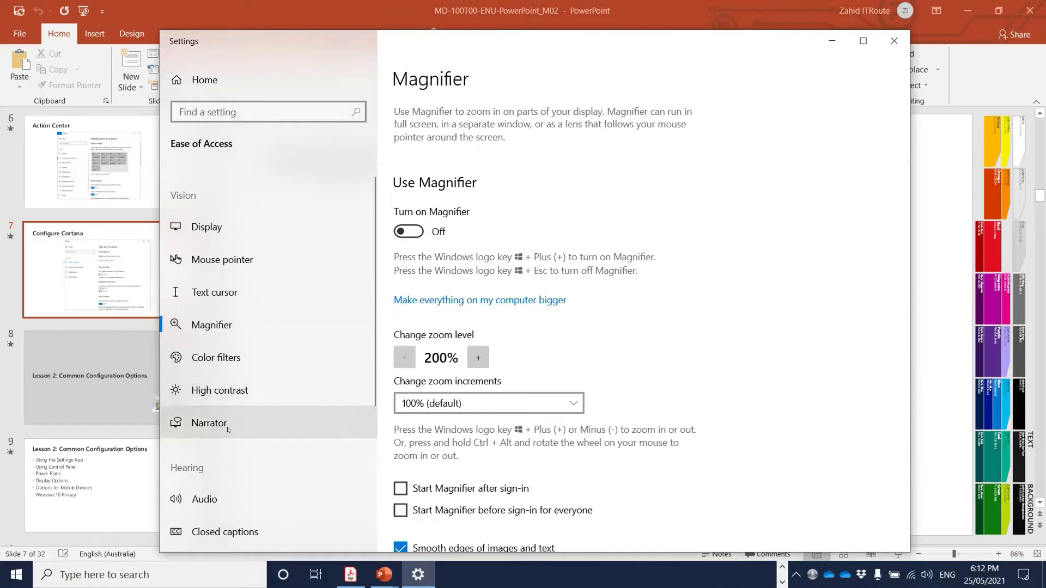
click(215, 228)
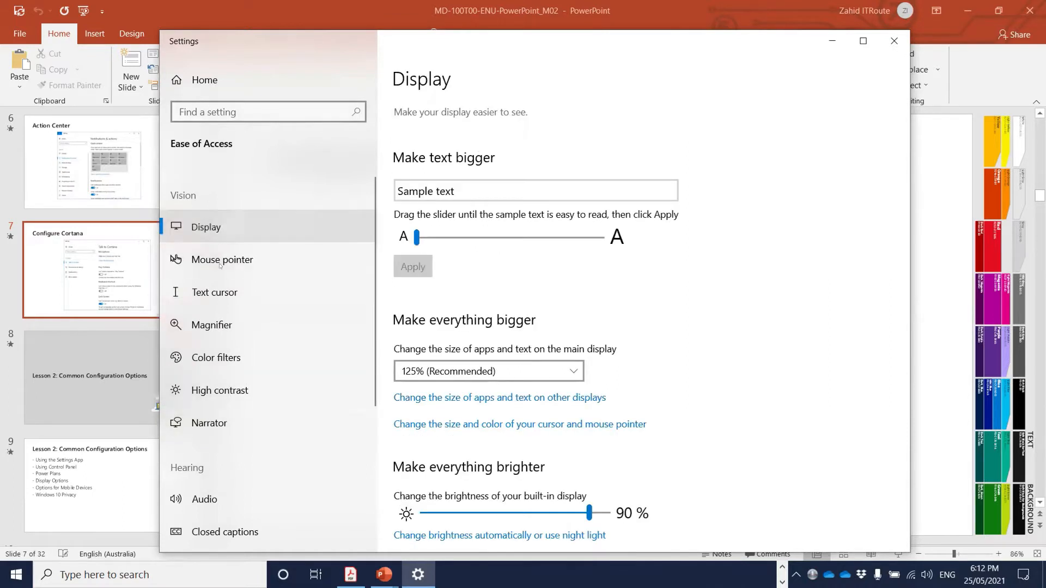
click(229, 499)
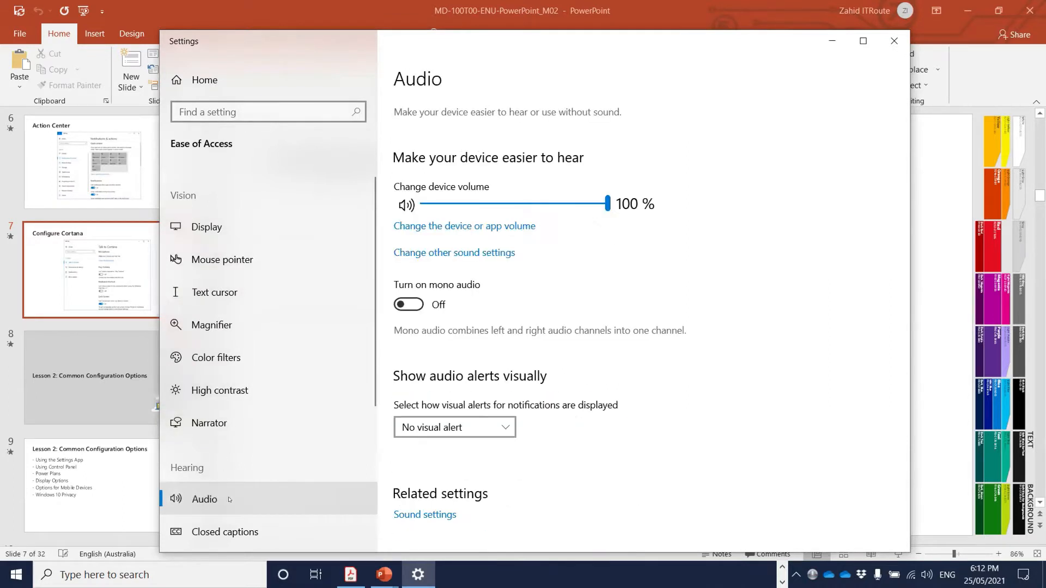
click(221, 534)
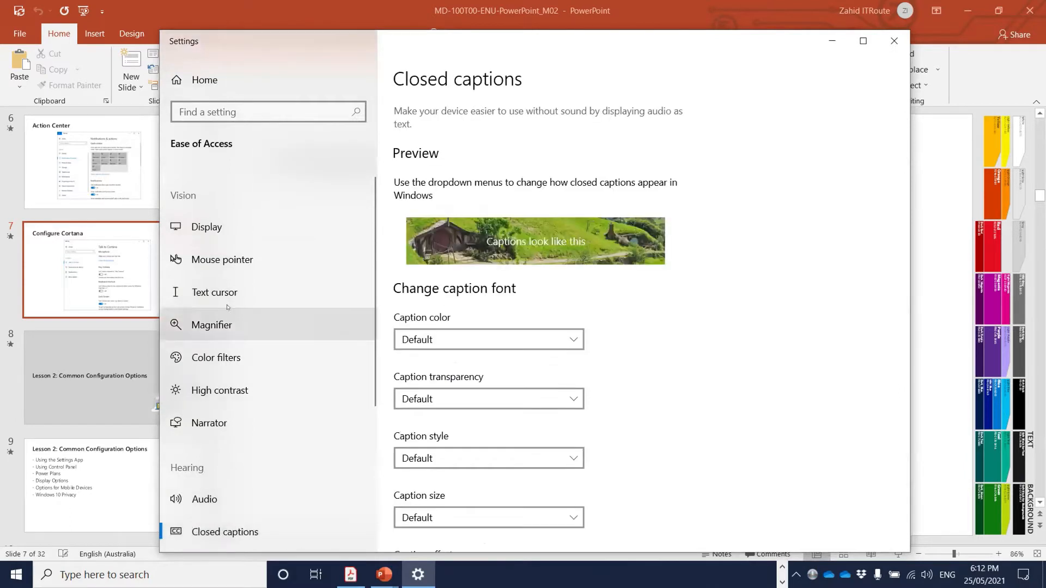
click(211, 228)
- Check the Text cursor page and finish on the Mouse pointer settings
scroll(682, 299, down, 10)
scroll(684, 300, down, 2)
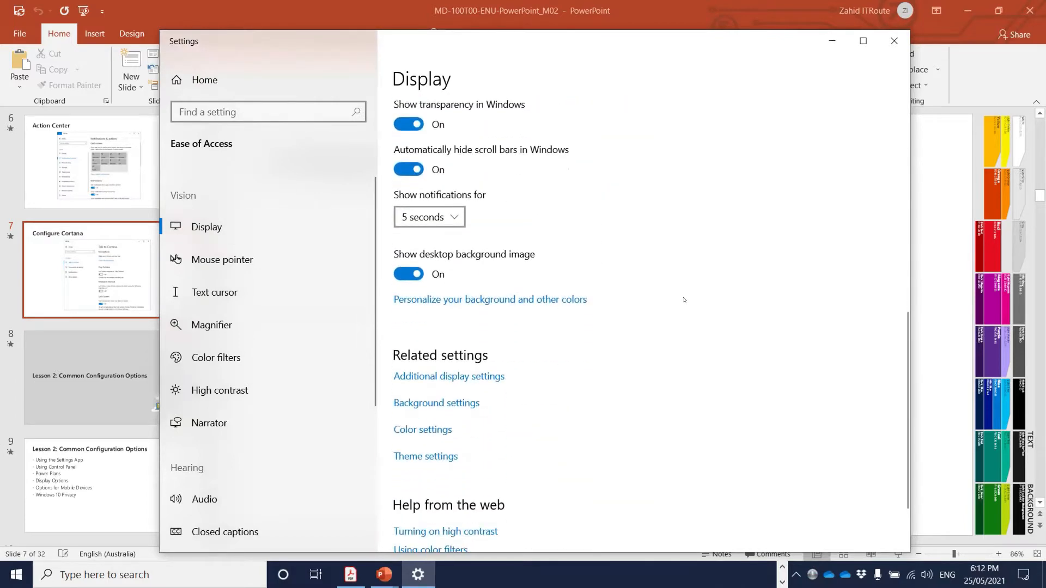
click(232, 293)
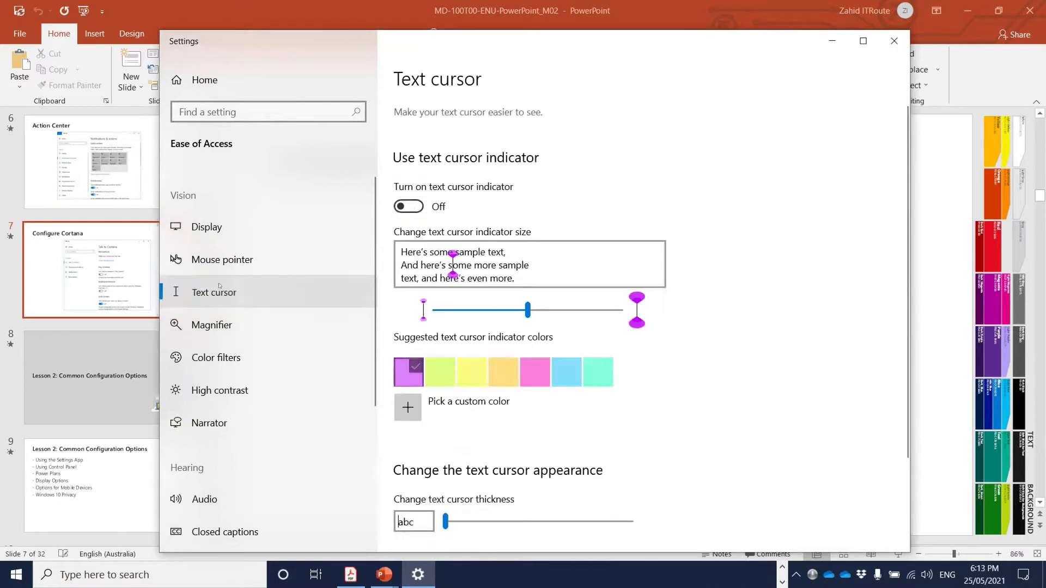
click(228, 266)
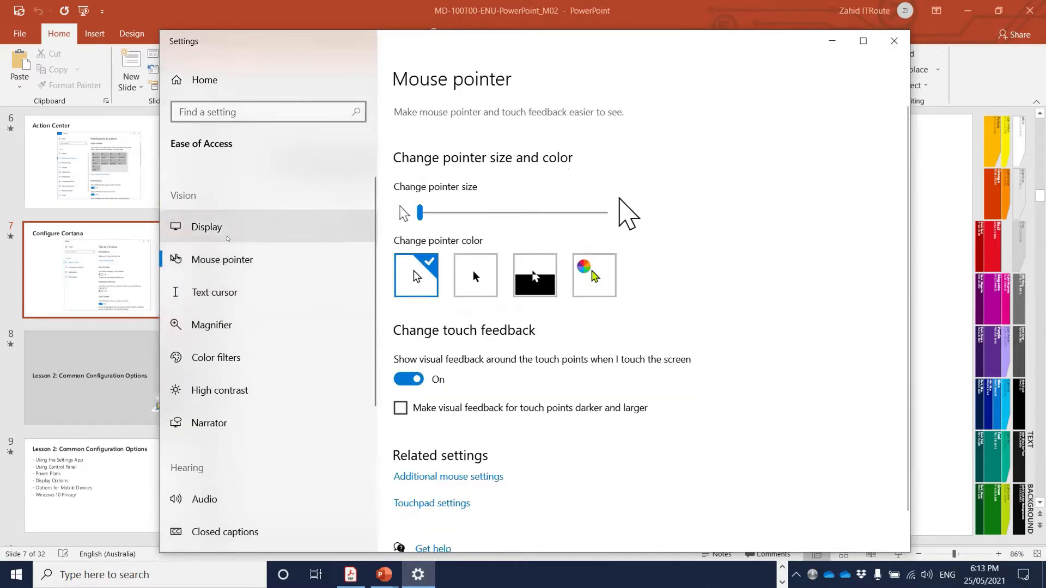
click(240, 111)
- Search 'talk', open the Speech Recognition setting, then go back
text(talk)
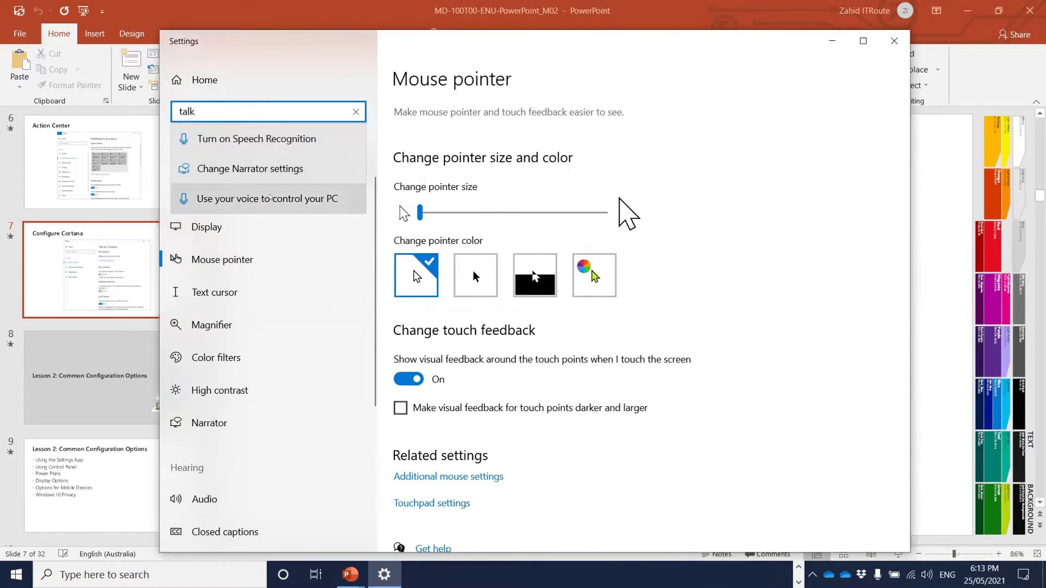
click(236, 140)
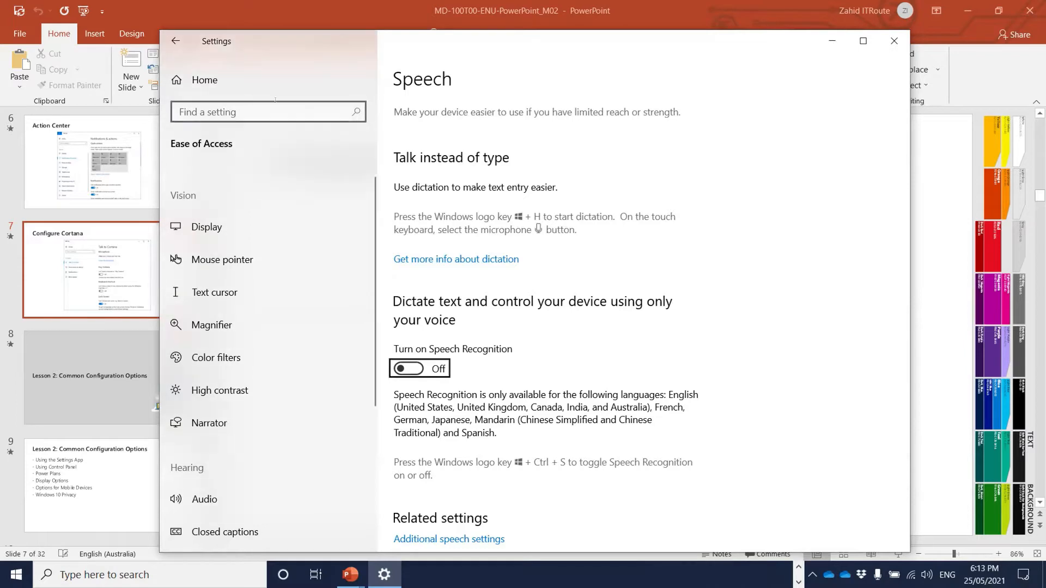
click(243, 109)
- Search 'spe' and open the Time & Language Speech settings
click(175, 41)
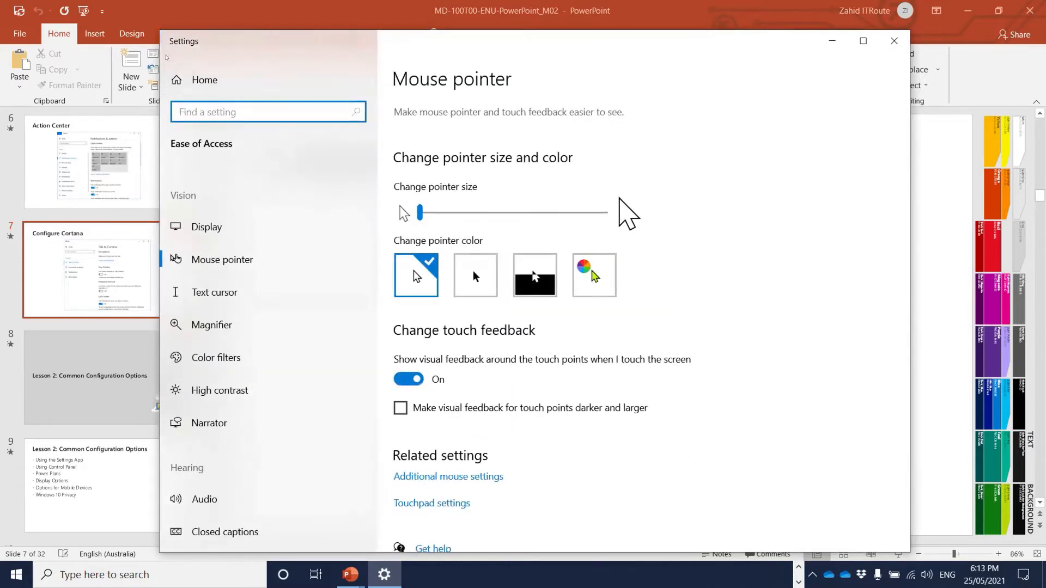
text(spe)
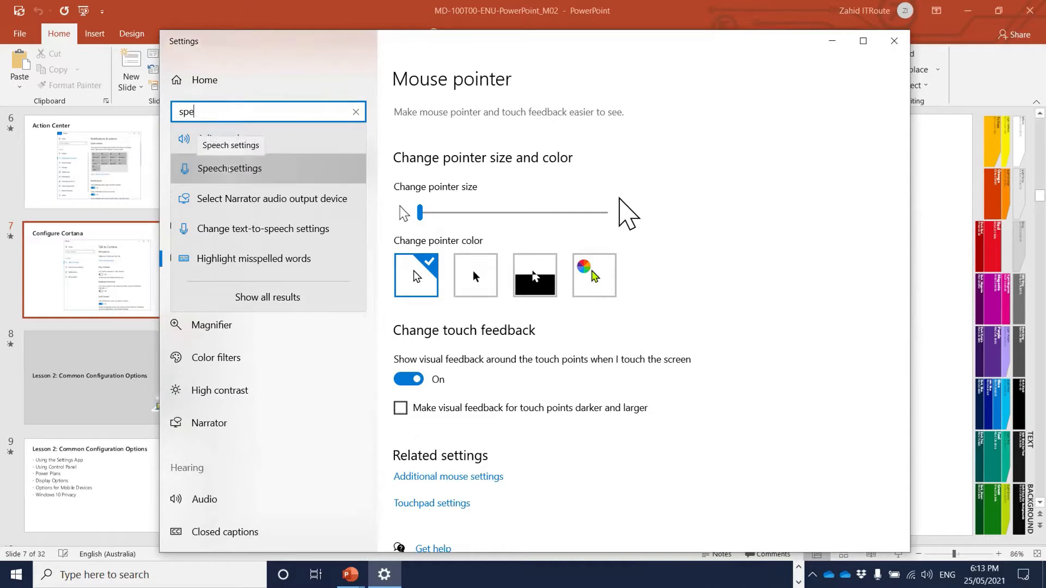
click(229, 170)
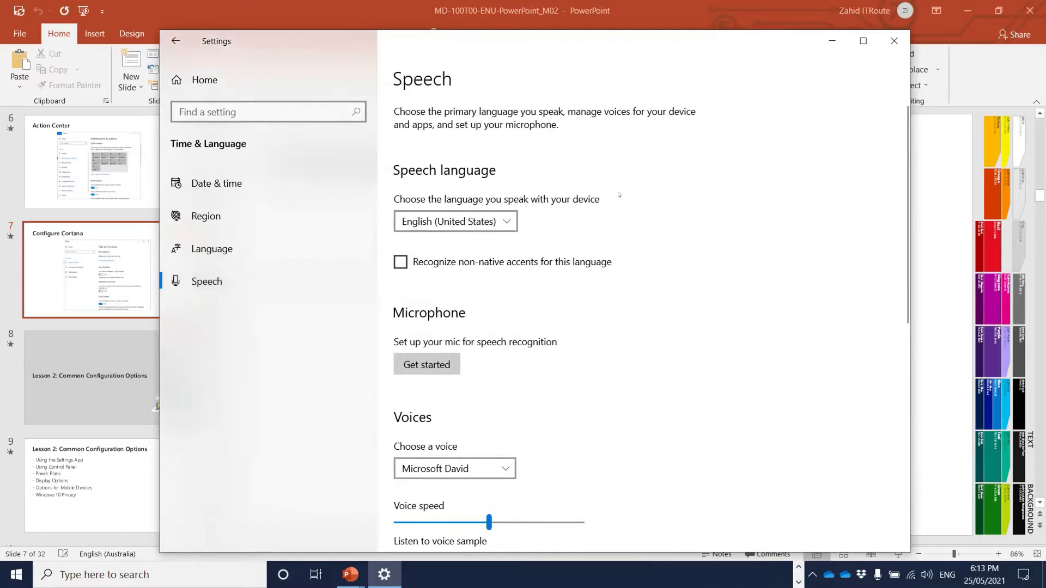
scroll(619, 195, down, 3)
scroll(619, 195, down, 7)
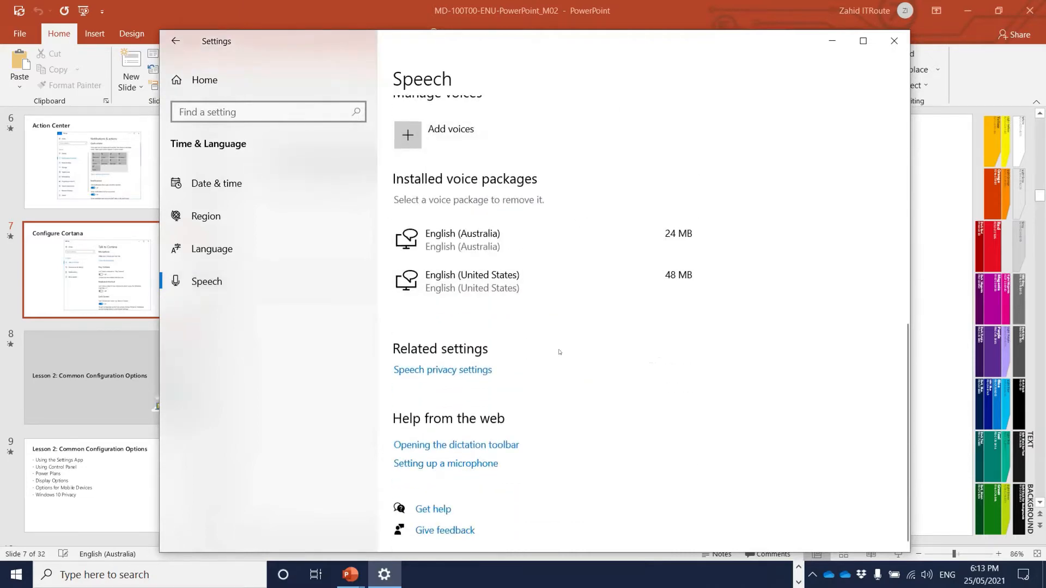
- View the microphone setup help, close it, and return to the Settings home page
click(467, 464)
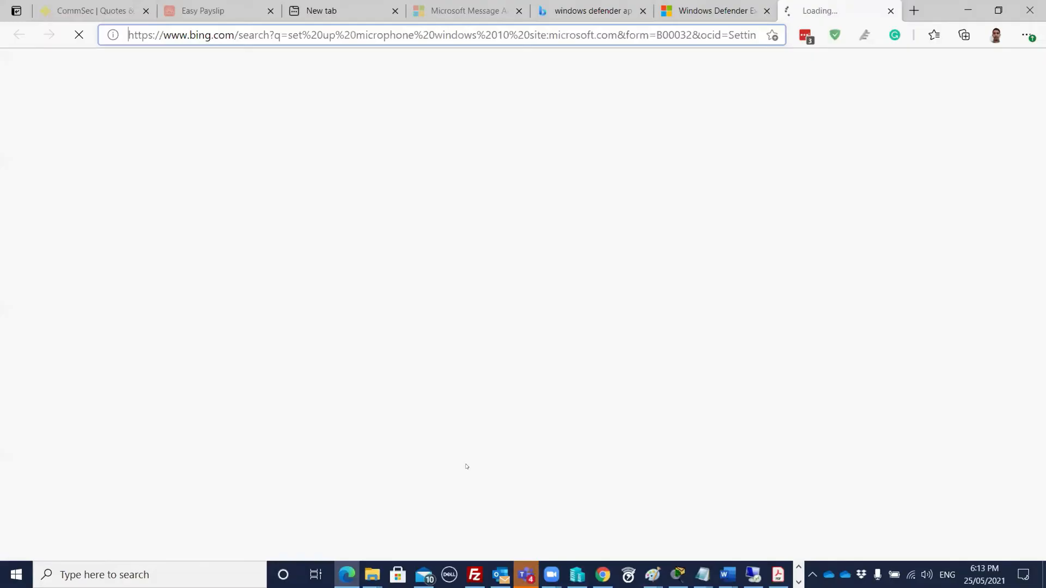
click(891, 11)
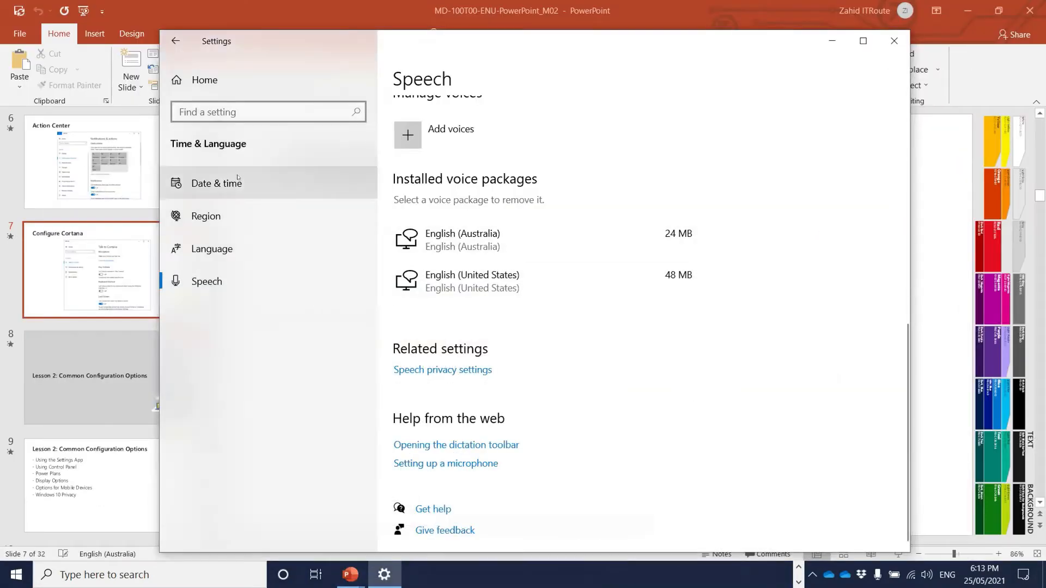
click(234, 84)
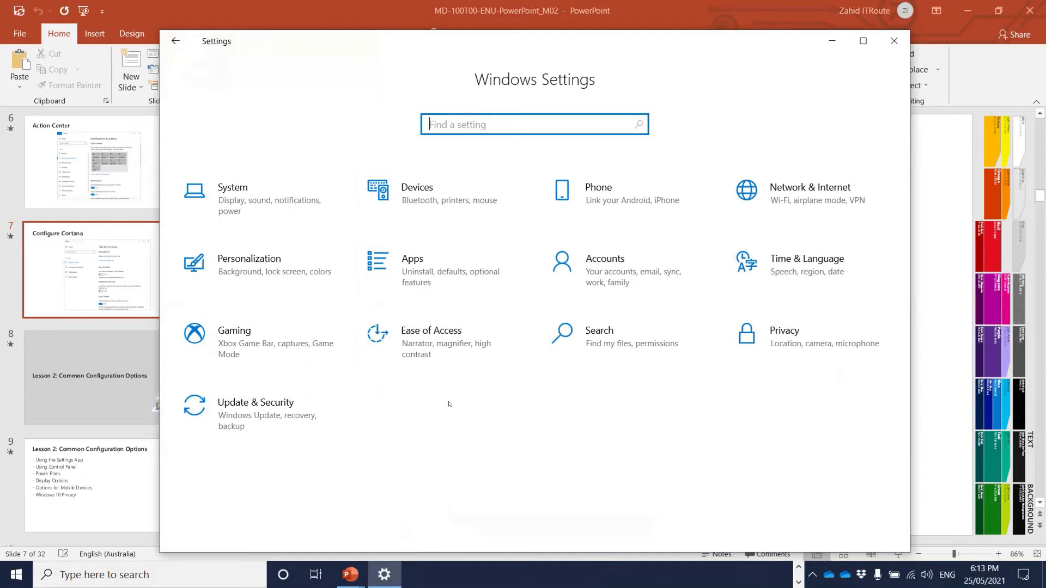
- Turn on 'Set time zone automatically' on the Time & Language Date & time page
click(749, 263)
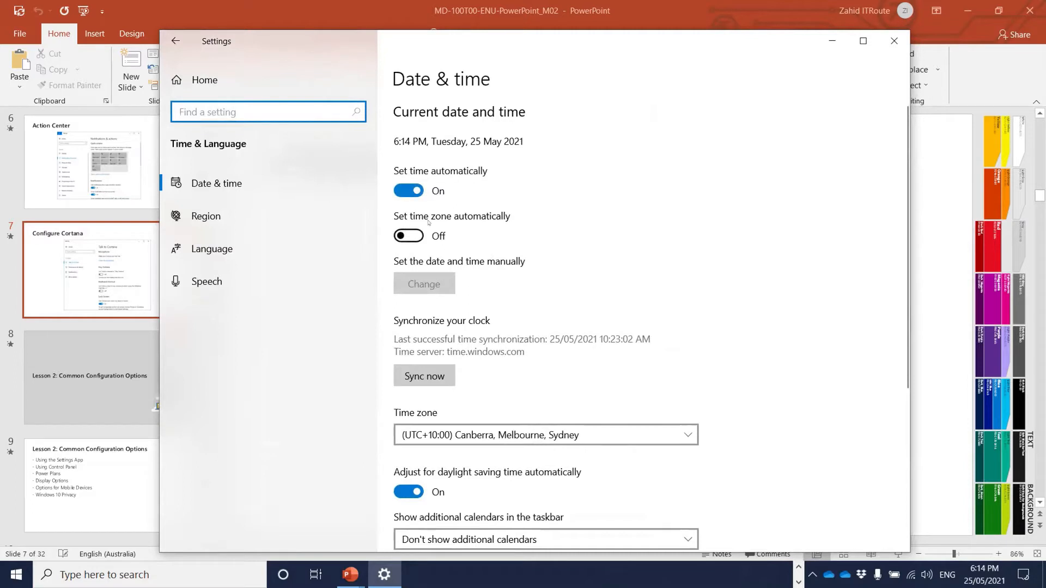
click(410, 234)
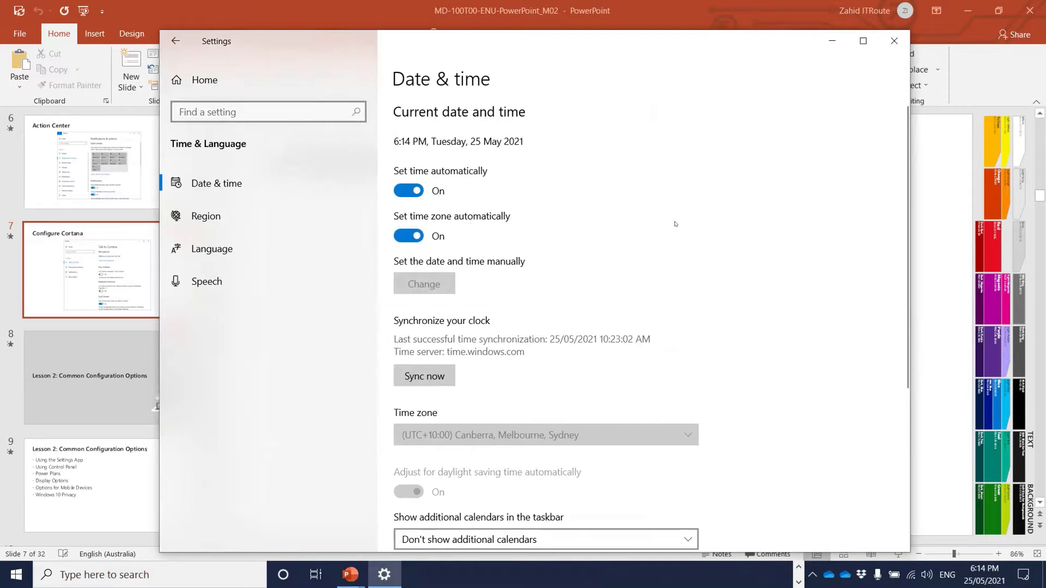
scroll(736, 268, down, 5)
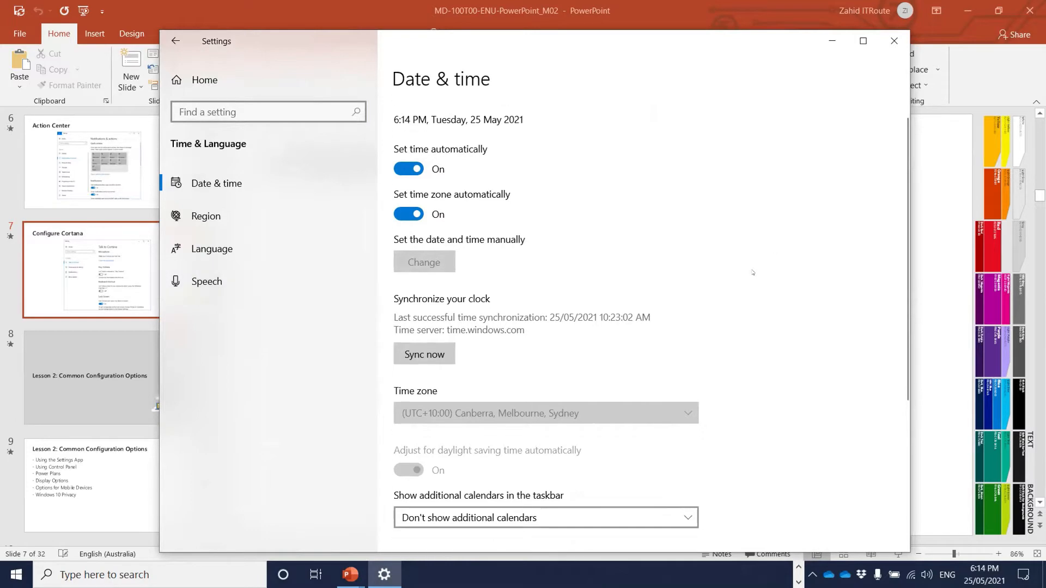
click(262, 282)
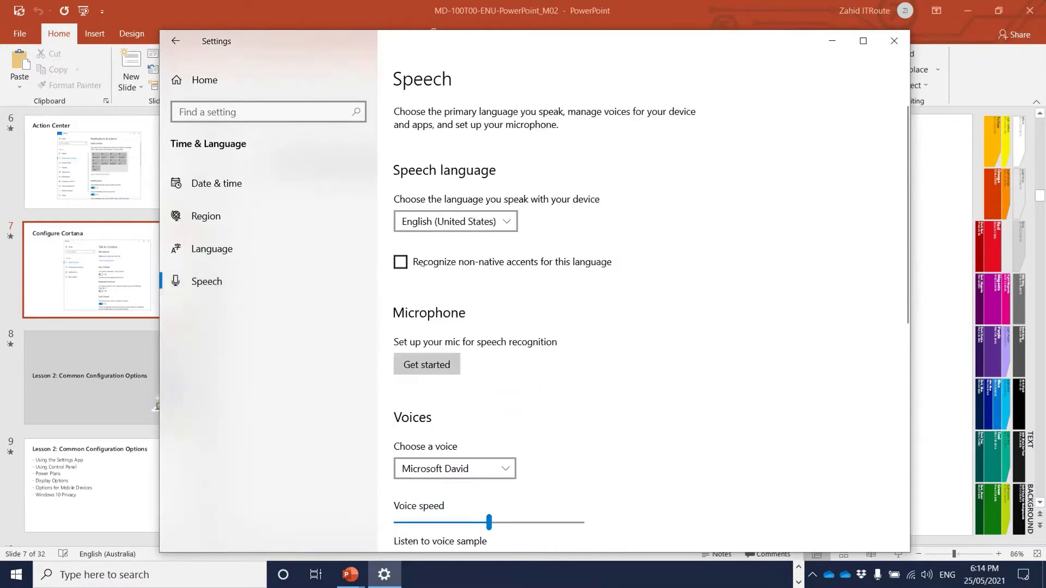
- Keep Microsoft David as the voice, view the installed voice packages, then close Settings
scroll(629, 300, down, 2)
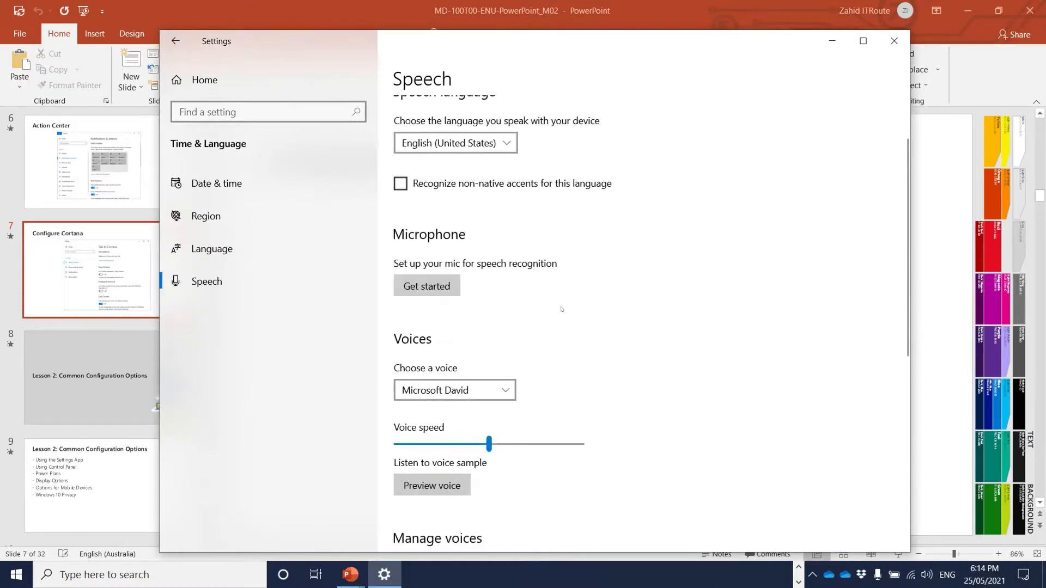
scroll(506, 259, down, 4)
click(488, 234)
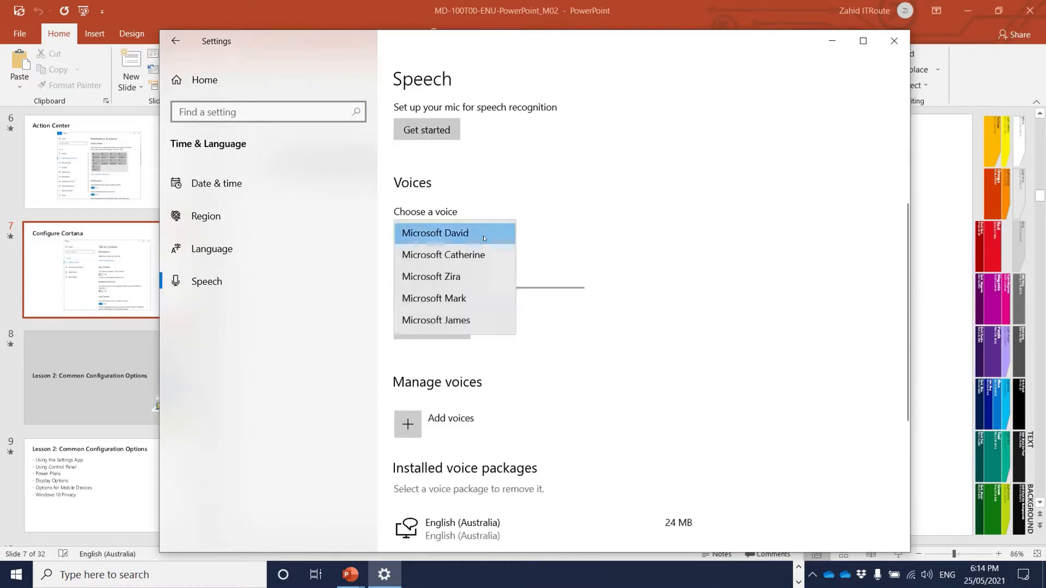
click(484, 234)
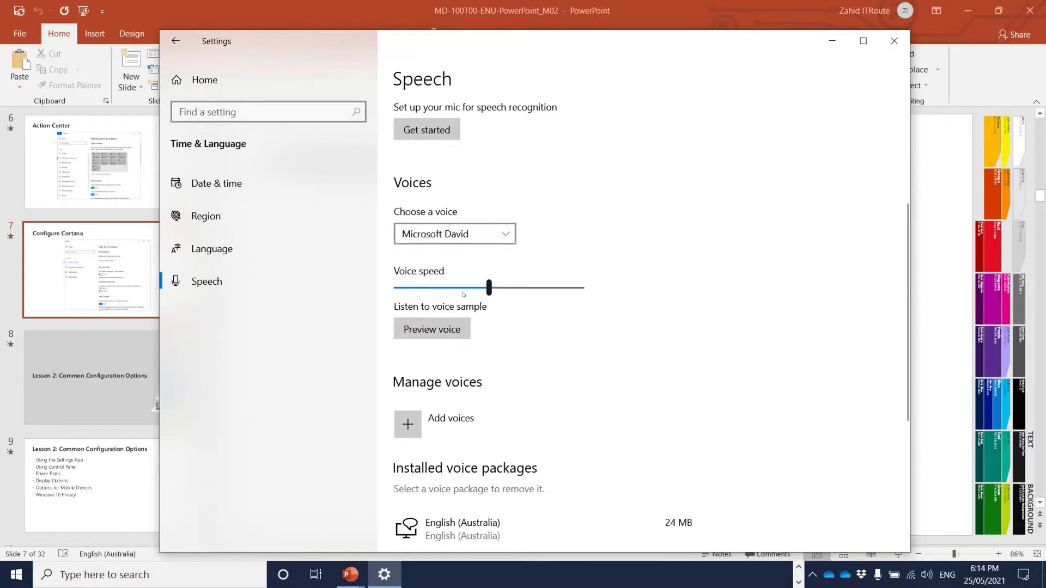
scroll(527, 294, down, 3)
scroll(527, 295, down, 3)
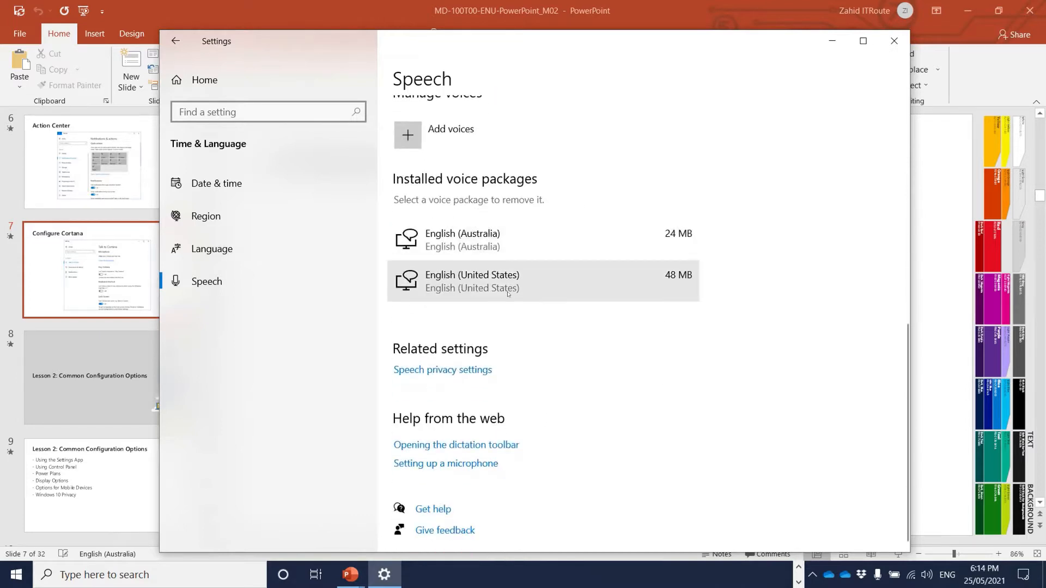
click(894, 41)
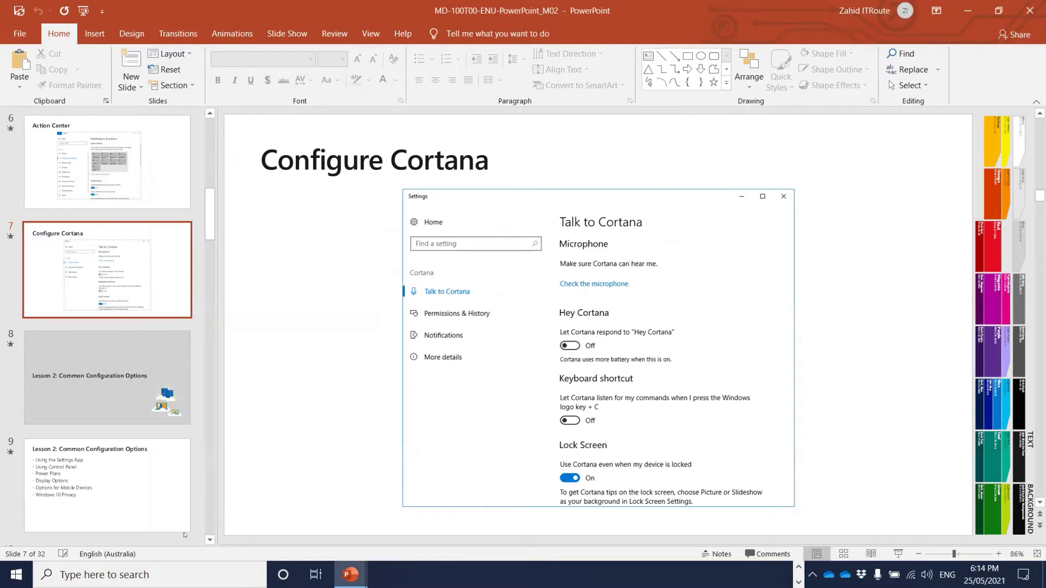
- Open Cortana and dismiss its sign-in window
click(283, 574)
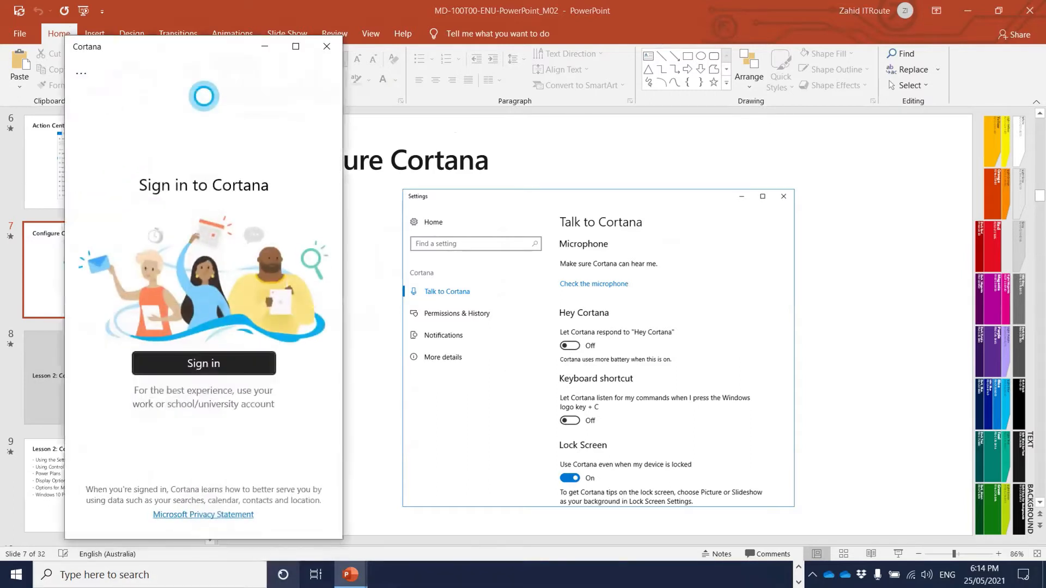
click(325, 46)
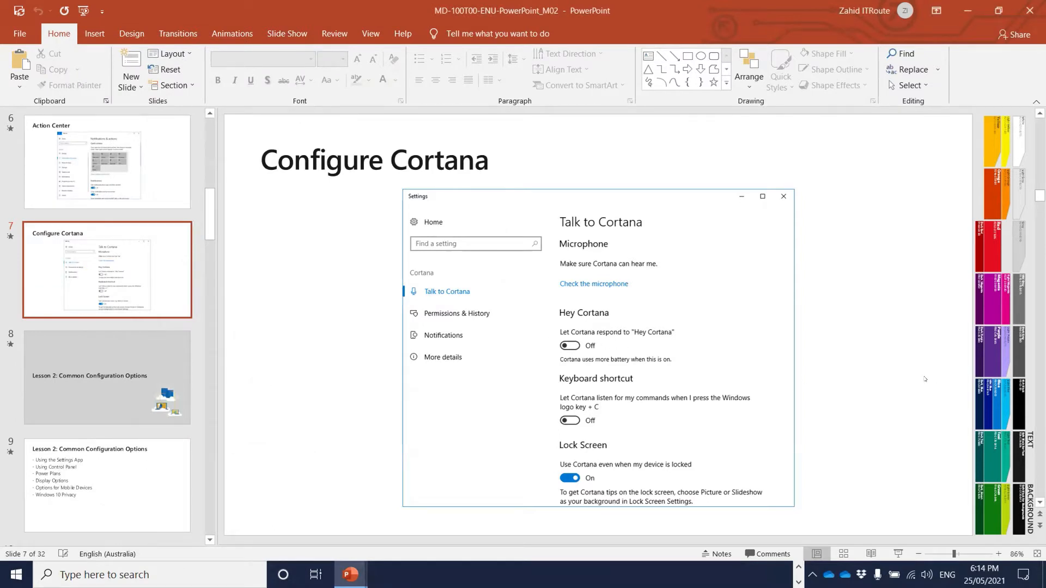
scroll(925, 379, down, 1)
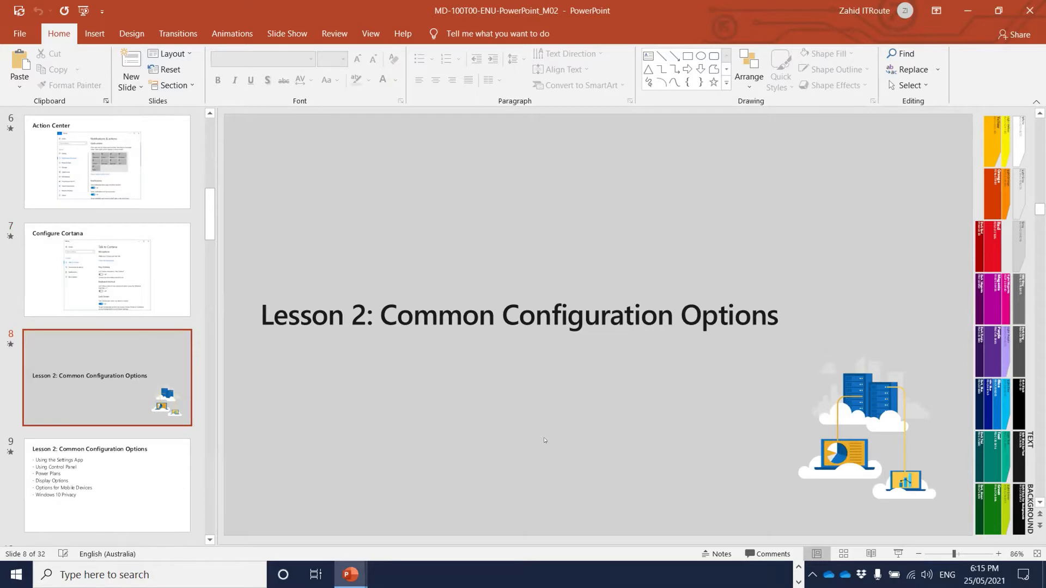
scroll(544, 440, down, 1)
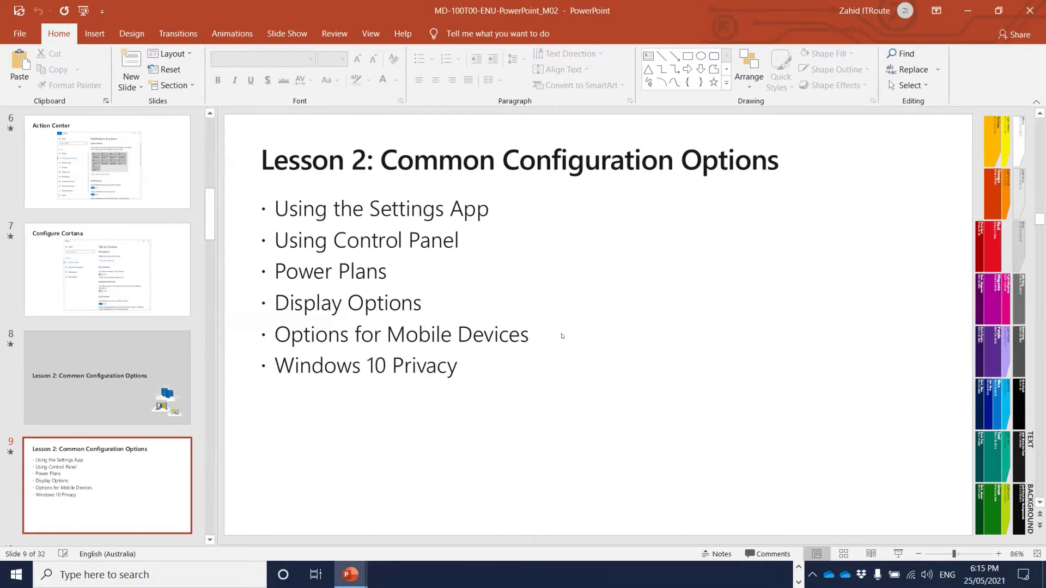
- Advance the slides through 10 and 11 to slide 12, Power Plans
key(Page_Down)
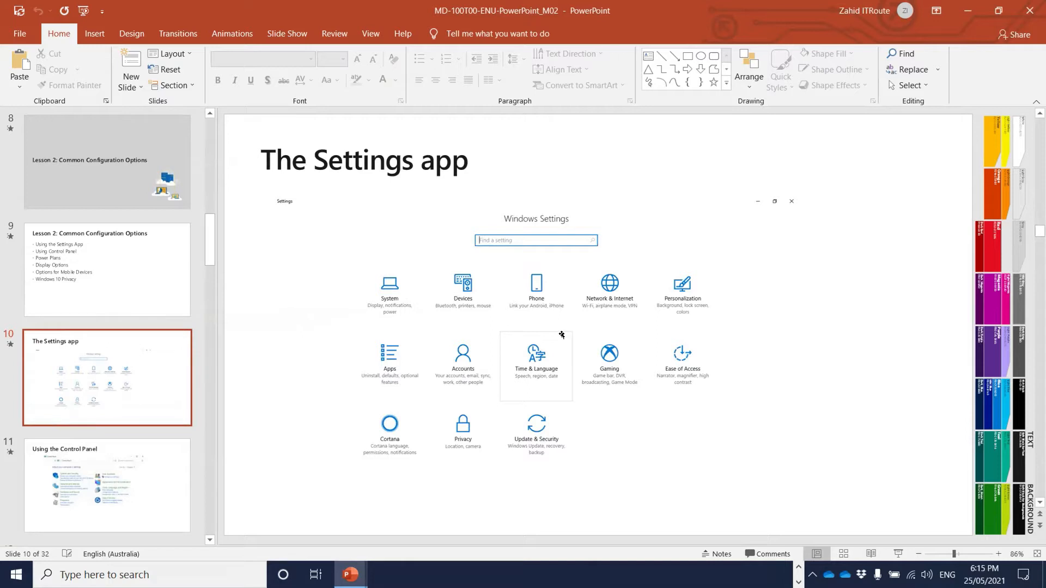
key(Page_Down)
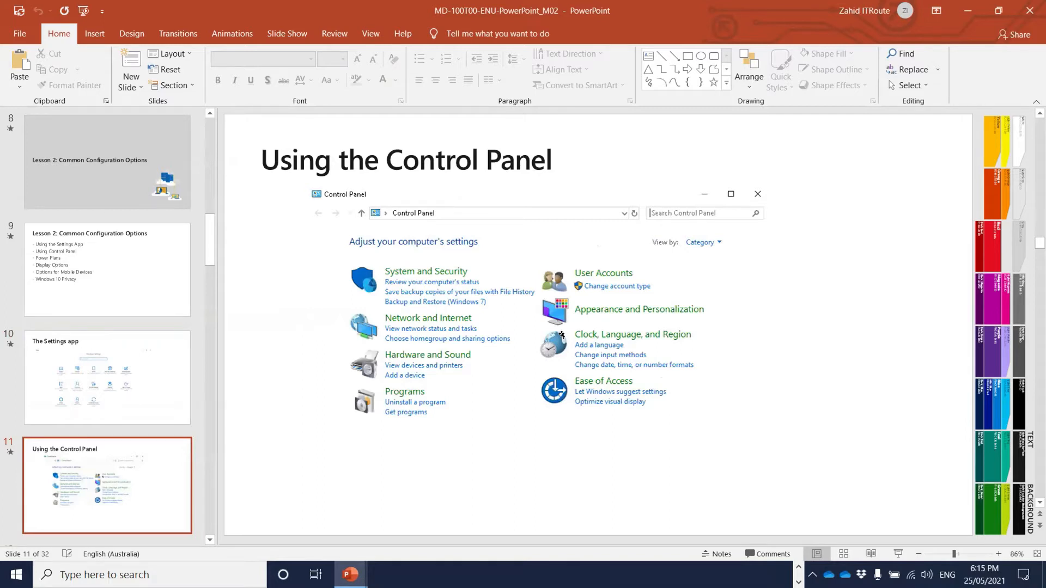
key(Page_Down)
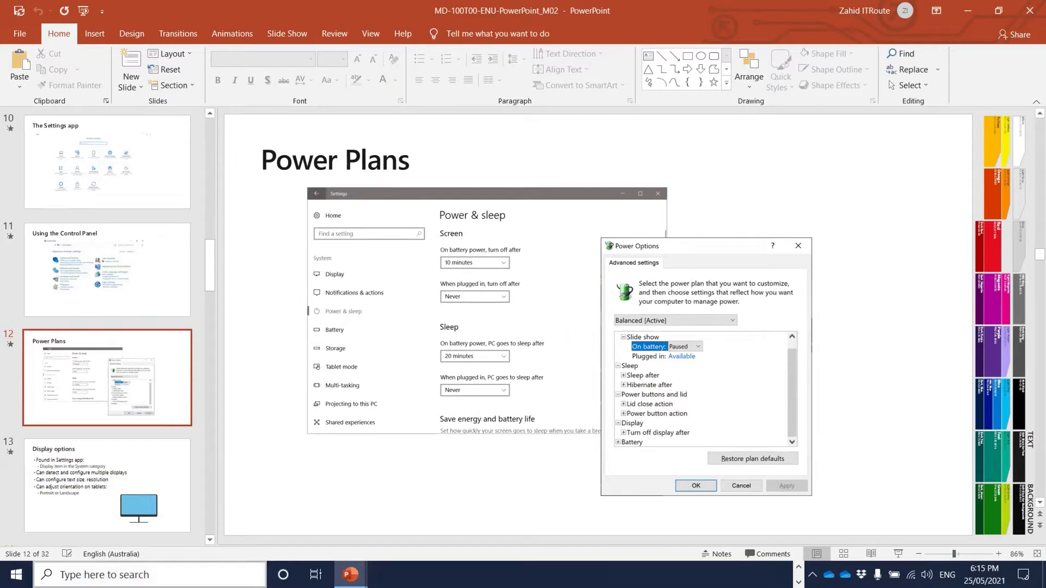
click(16, 575)
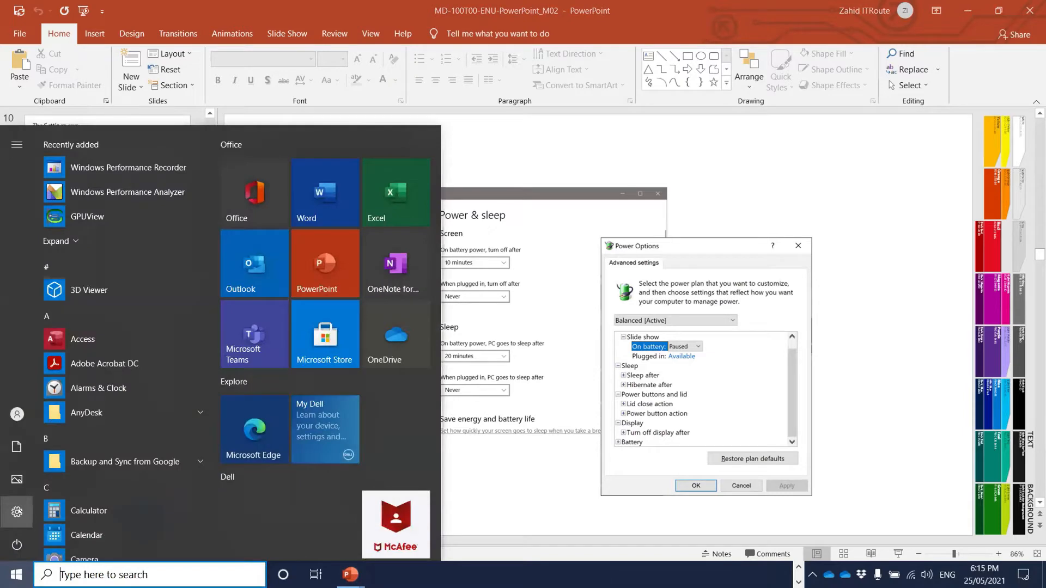
- Launch Settings and go to System > Display, scrolling to Scale and layout
click(16, 512)
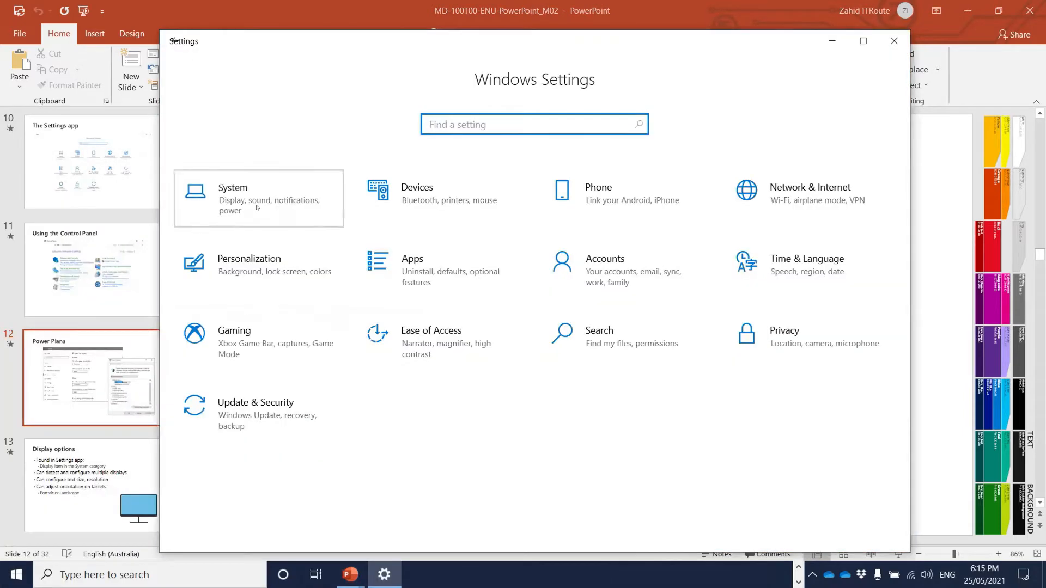
click(257, 207)
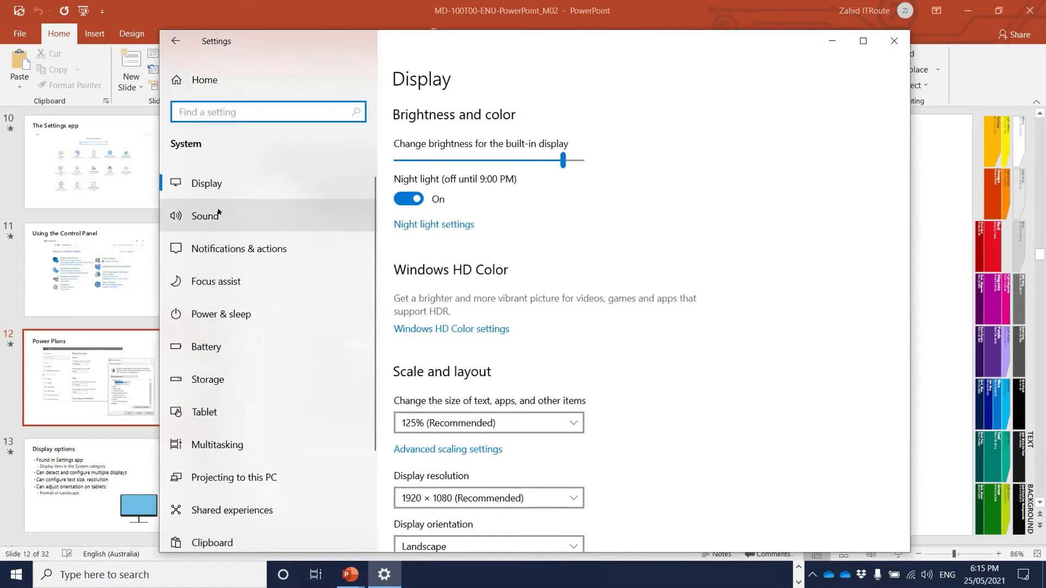
click(256, 187)
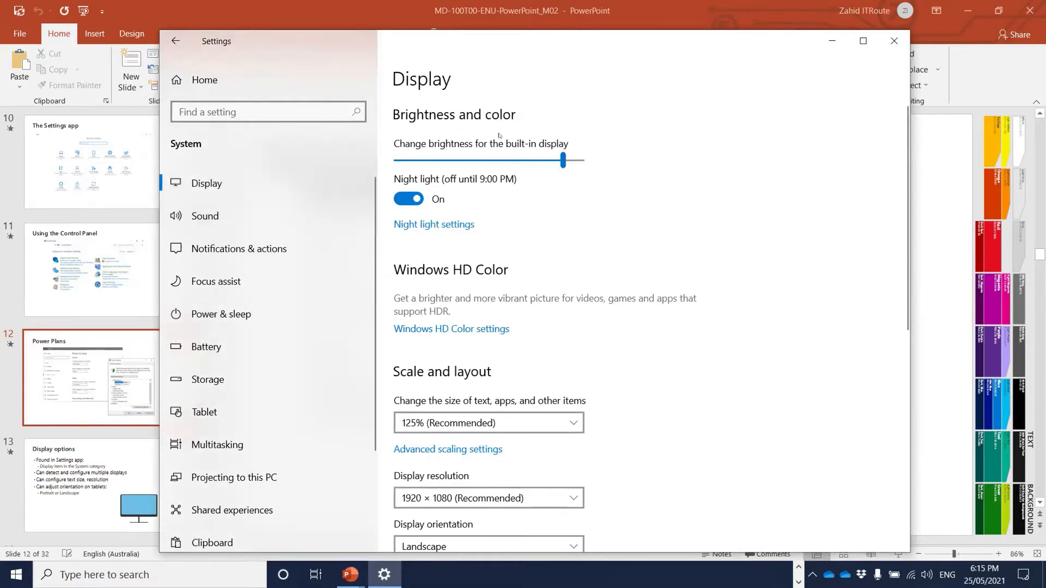
scroll(566, 198, down, 3)
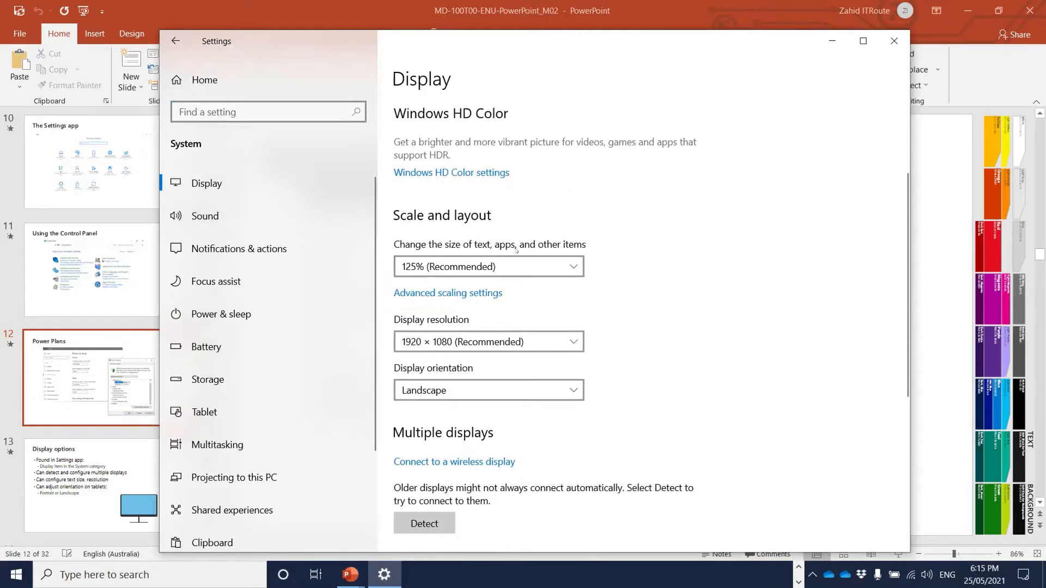
- Switch text and app scaling from 125% to 150%, then back to 125% (Recommended)
click(463, 266)
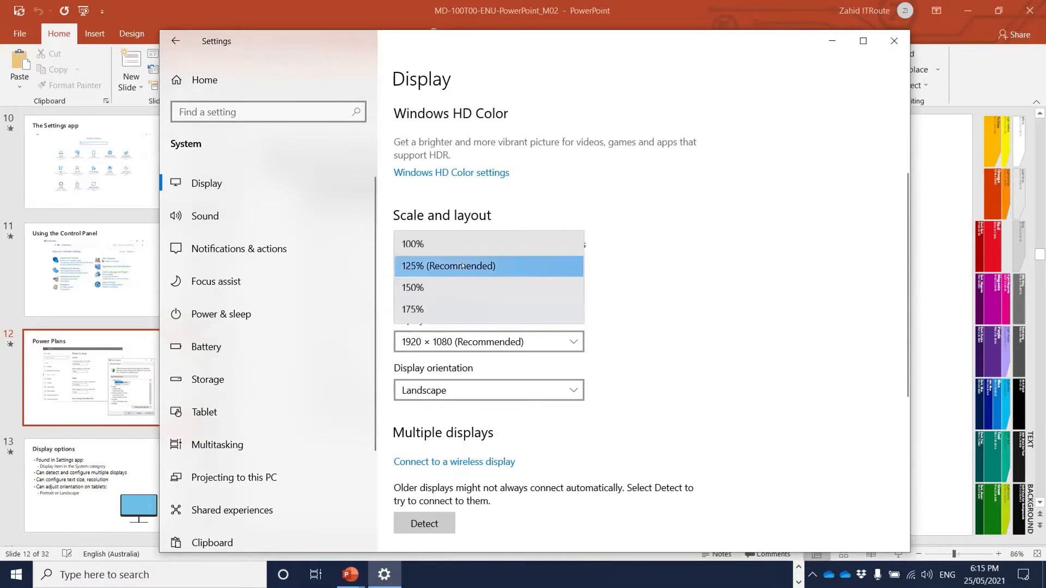
click(447, 267)
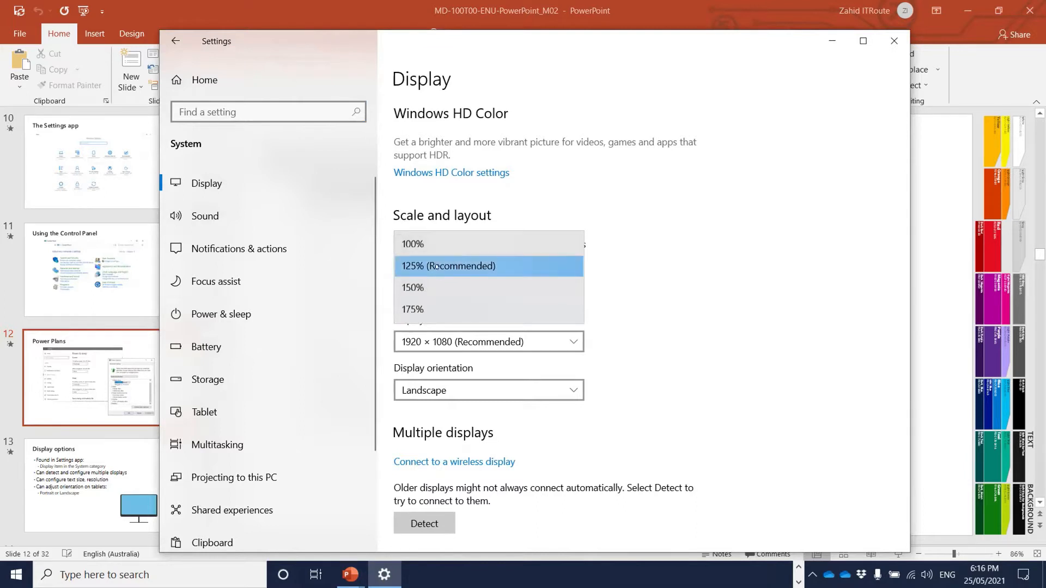
click(428, 290)
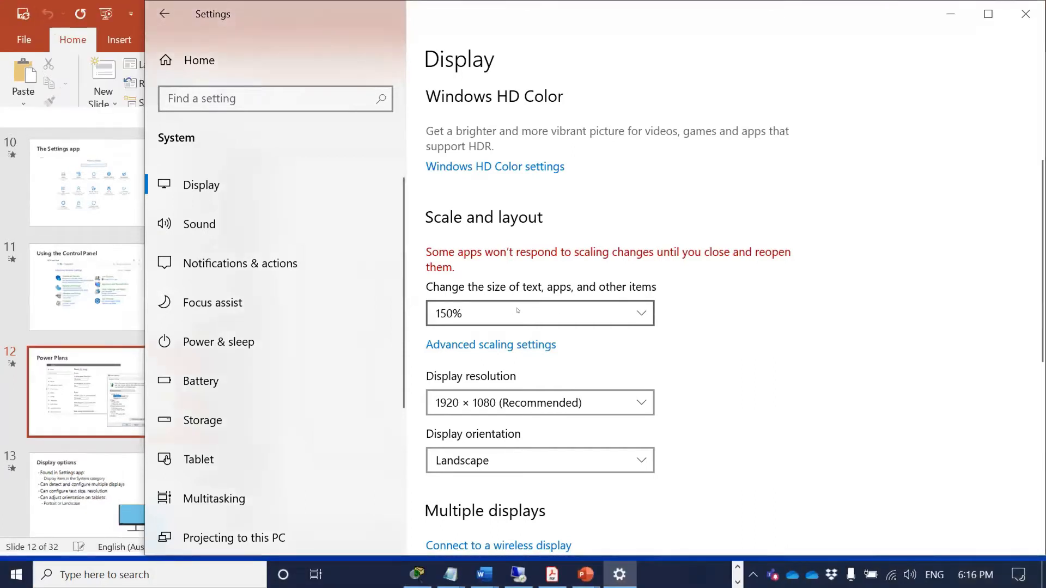
click(570, 311)
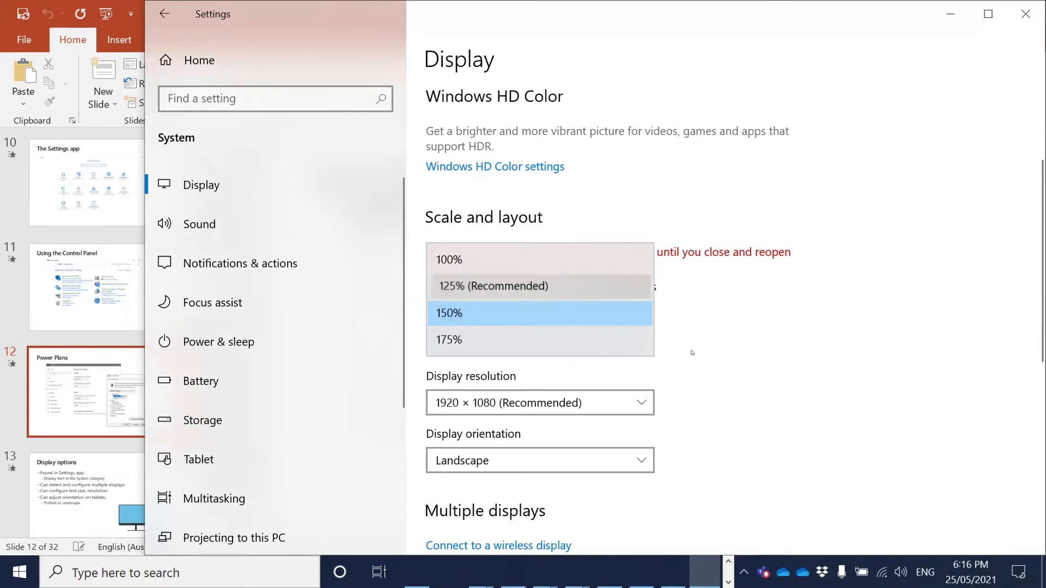
click(576, 290)
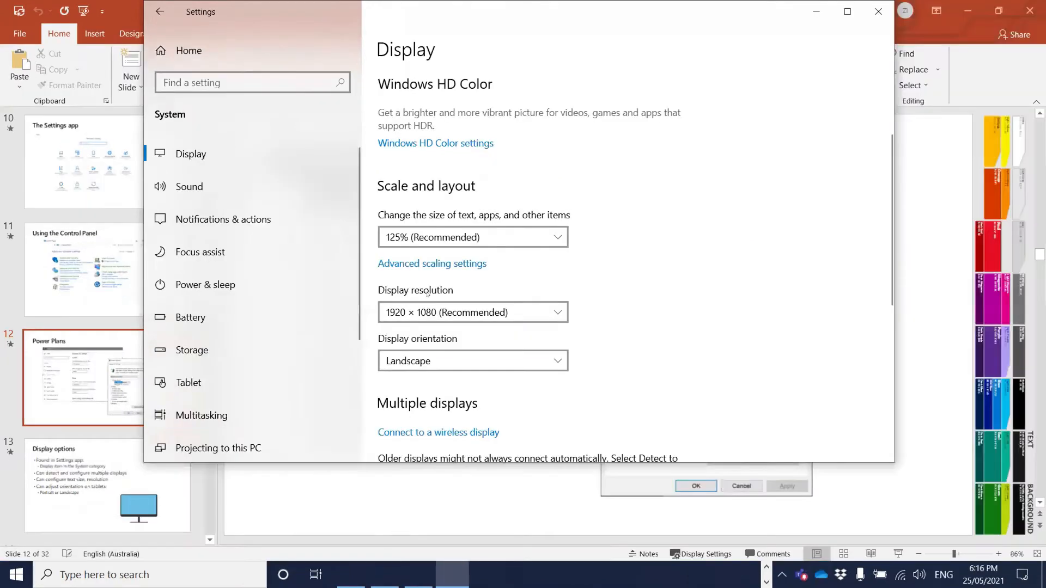
- Leave resolution at 1920 × 1080, preview Portrait orientation, then revert to Landscape
click(552, 315)
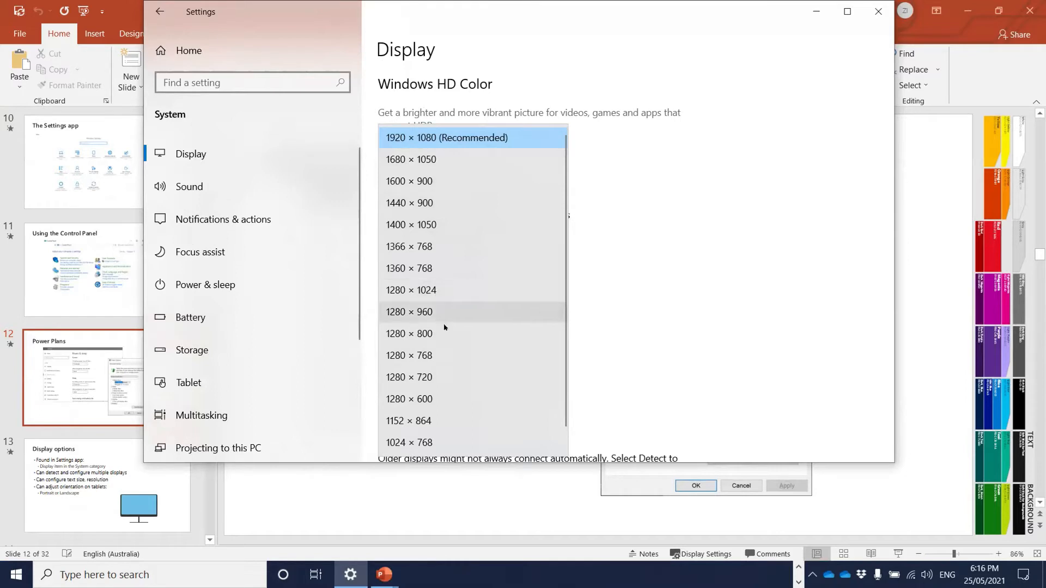
click(708, 249)
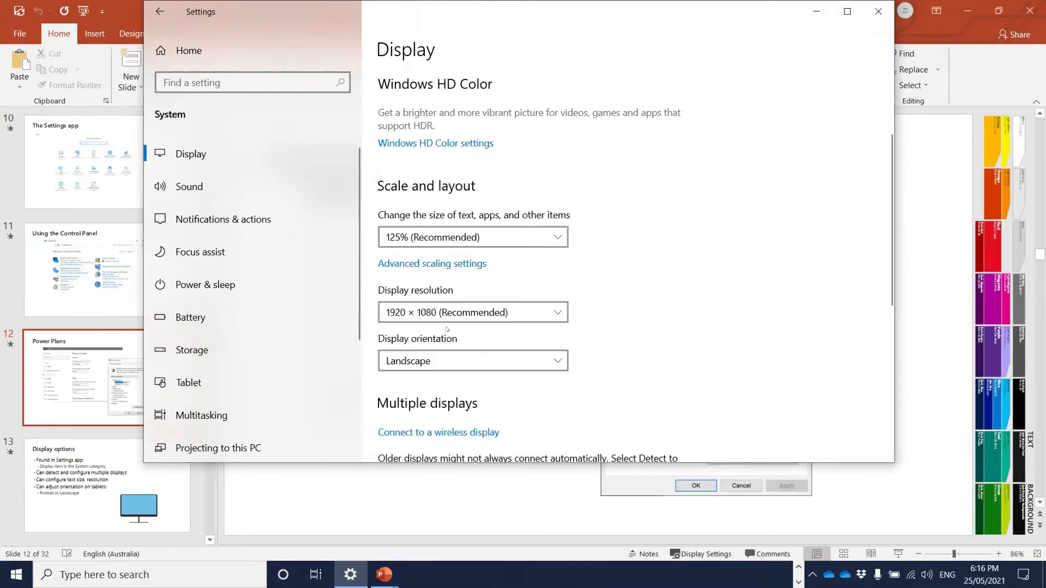
click(442, 360)
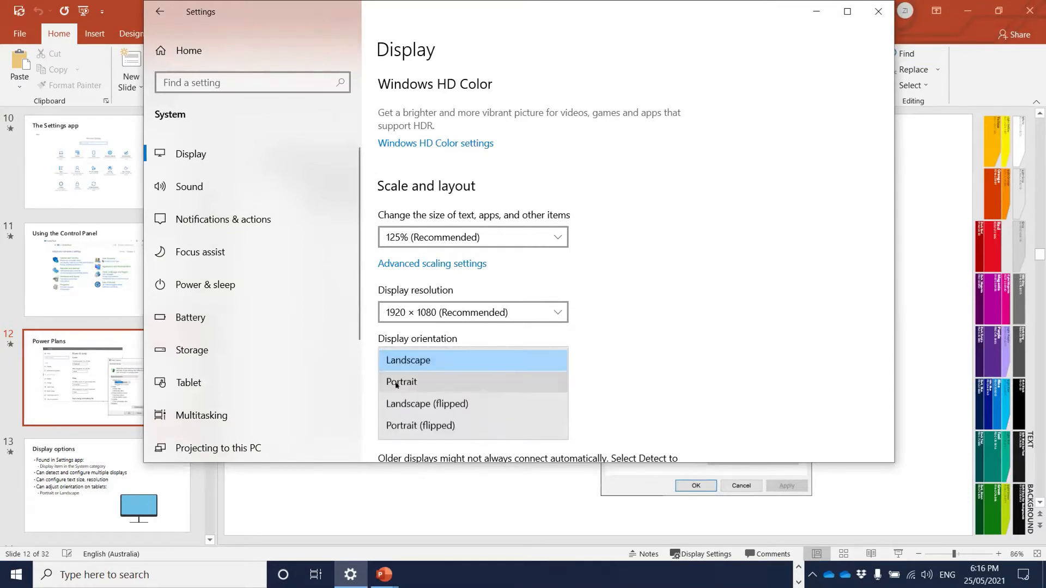
click(404, 384)
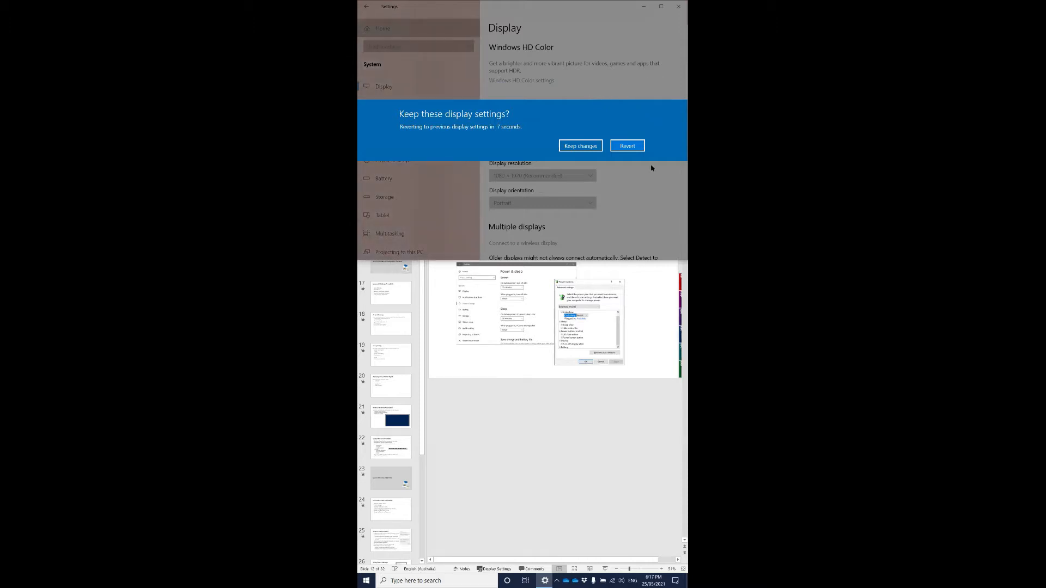
click(628, 146)
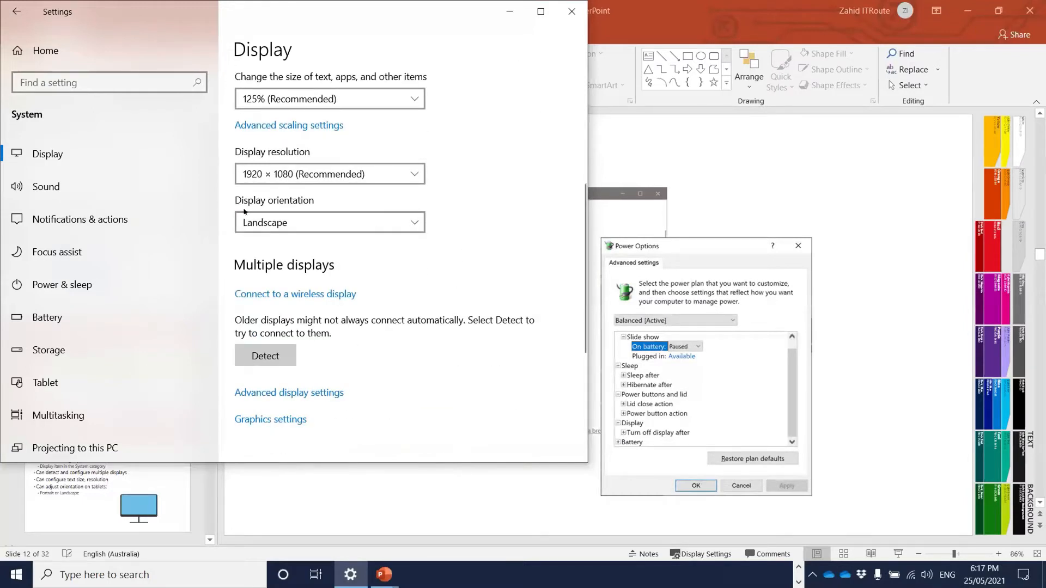
click(289, 223)
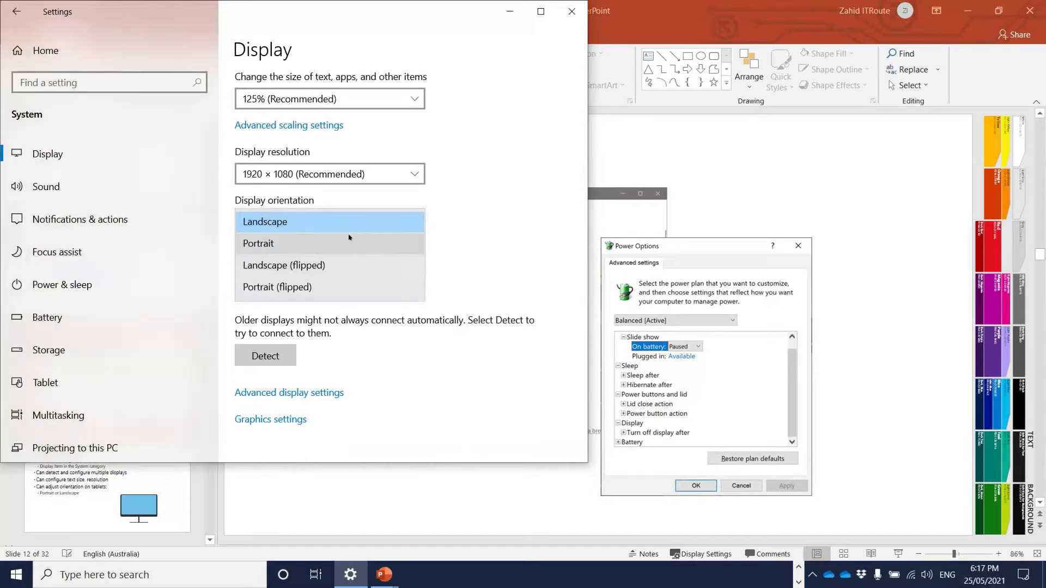
click(453, 225)
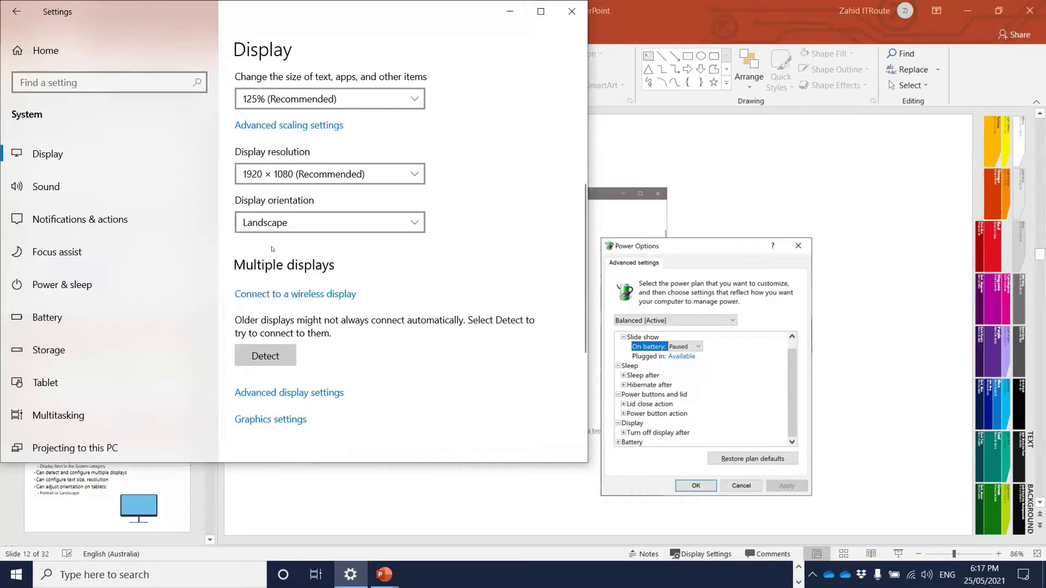
- Scroll the Display page and move the Settings window aside to reveal the slides
scroll(393, 255, down, 2)
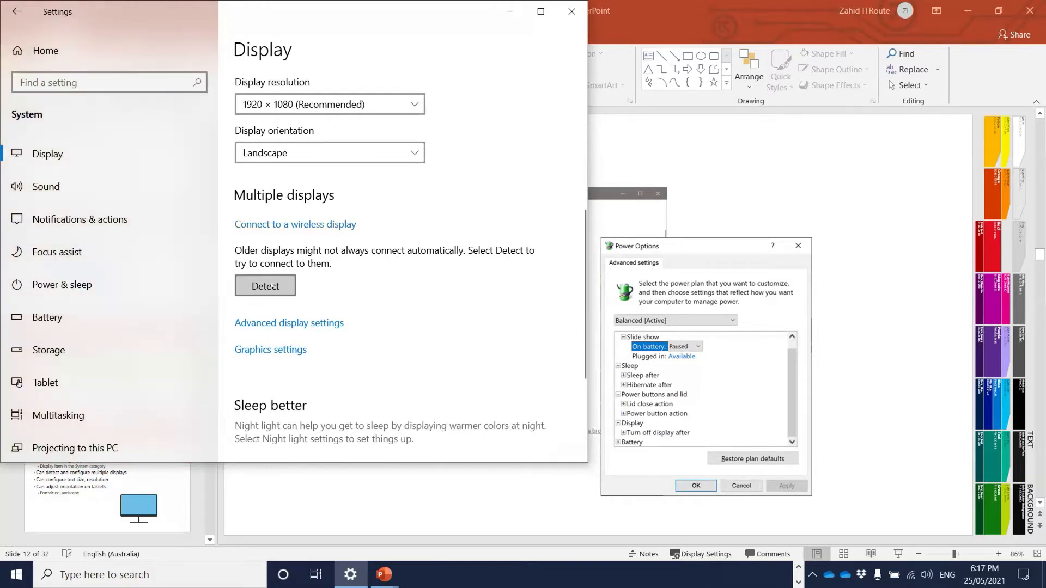
scroll(406, 284, down, 4)
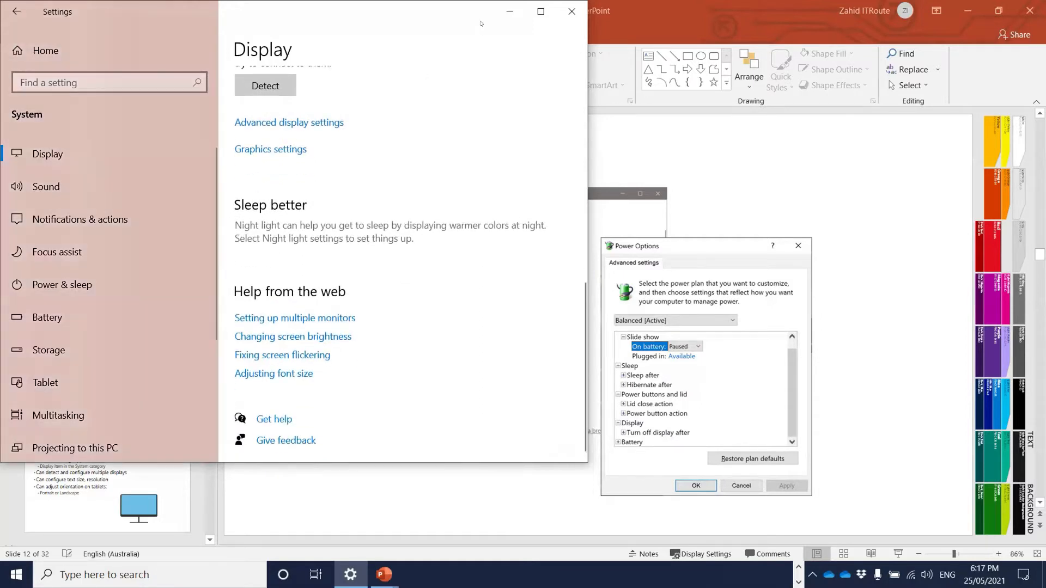
drag(481, 24, 702, 96)
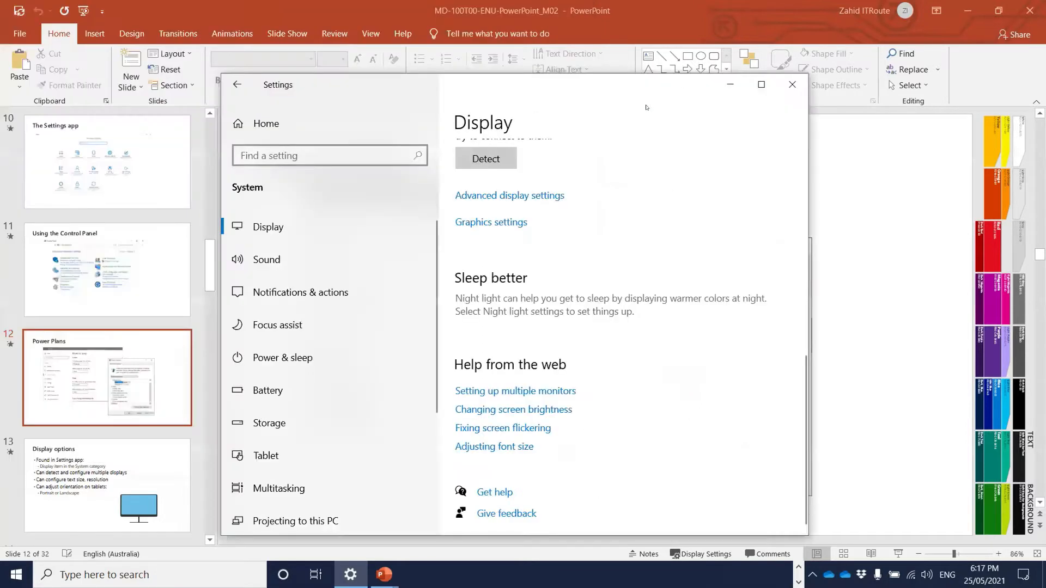
- Show the Sound page and scroll through its Realtek speaker output, Realtek microphone input and advanced options
click(274, 257)
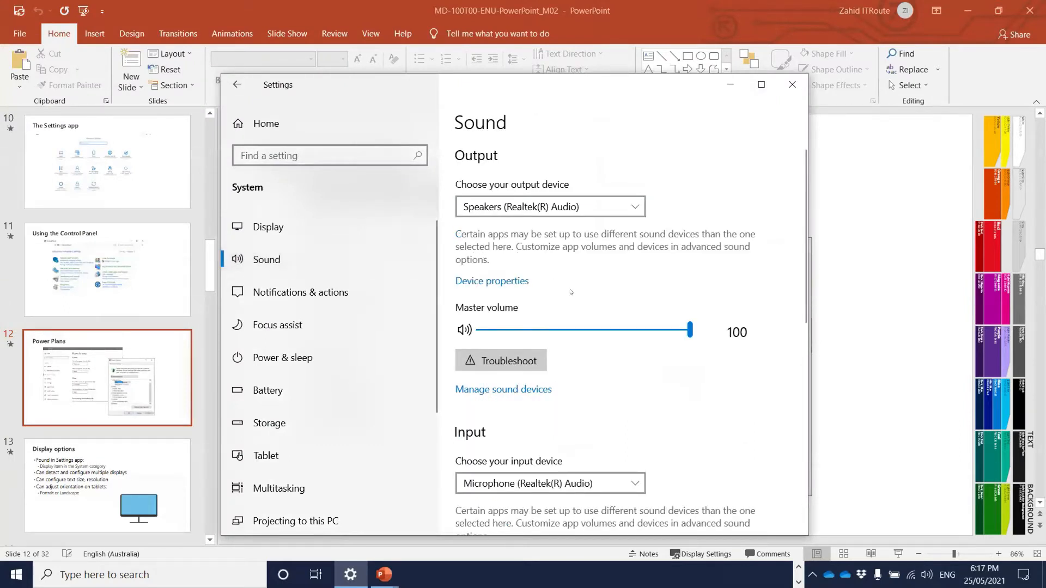
scroll(562, 294, down, 4)
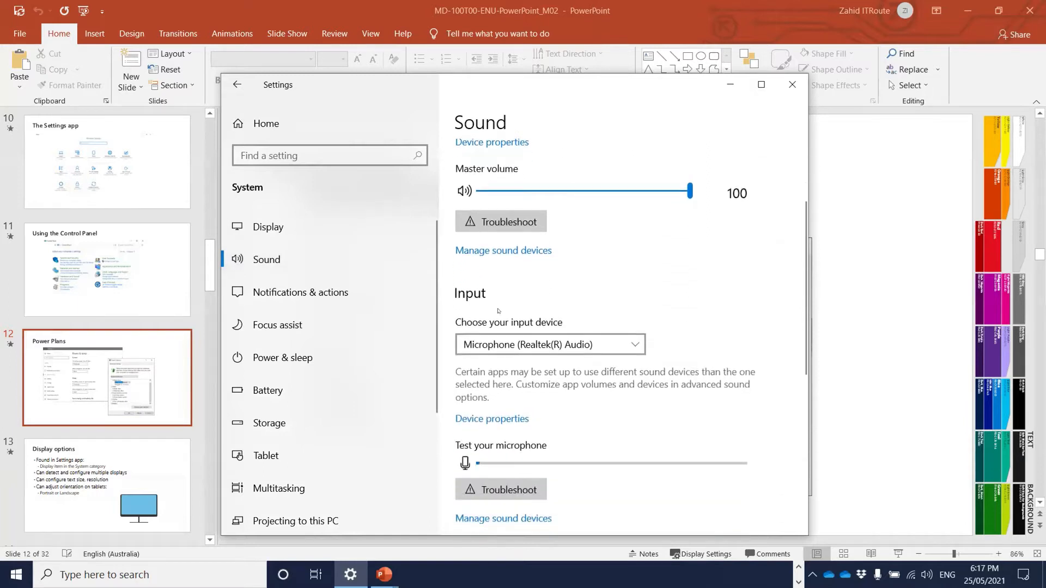
scroll(504, 267, down, 3)
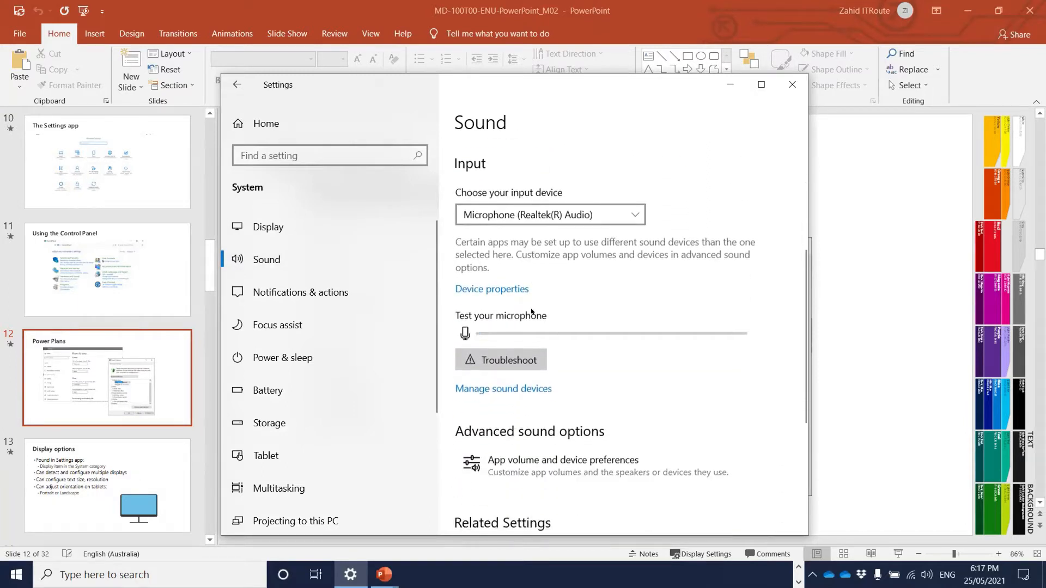
scroll(507, 301, down, 3)
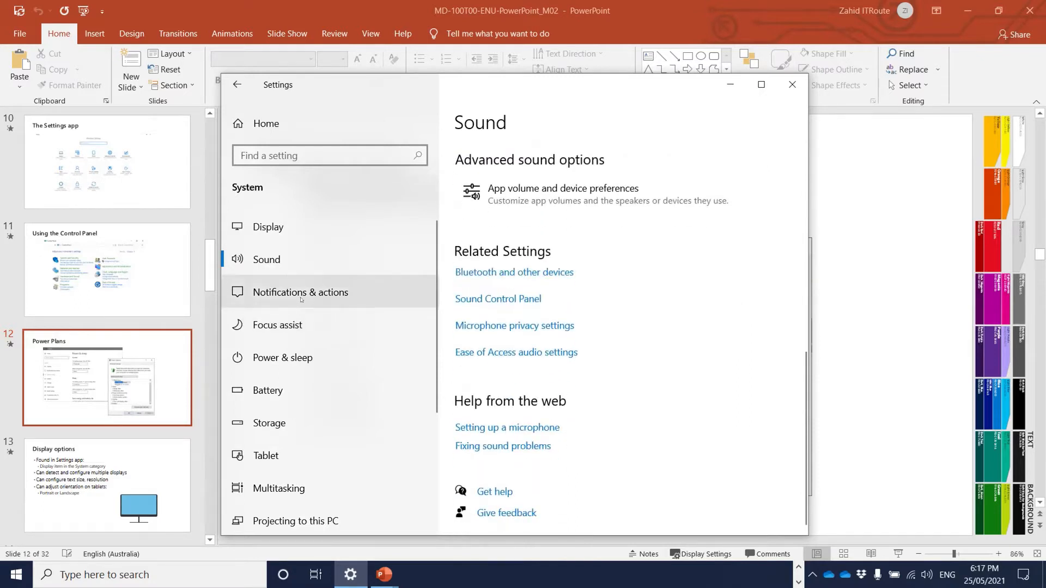
- Scroll through Focus assist's automatic rules, then show the Power & sleep timeouts of 4 and 10 minutes
click(272, 326)
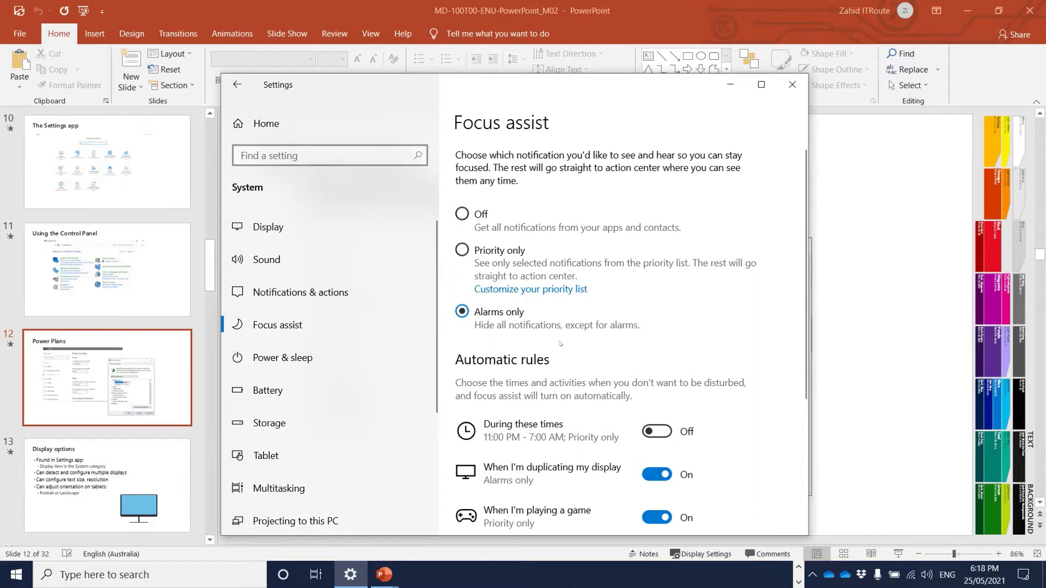
scroll(606, 308, down, 2)
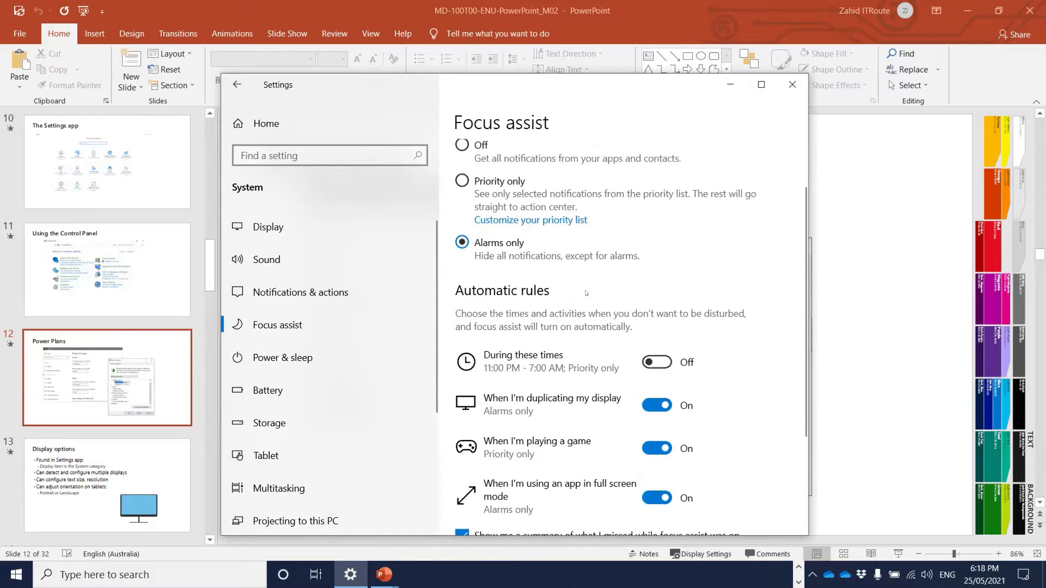
scroll(585, 293, down, 2)
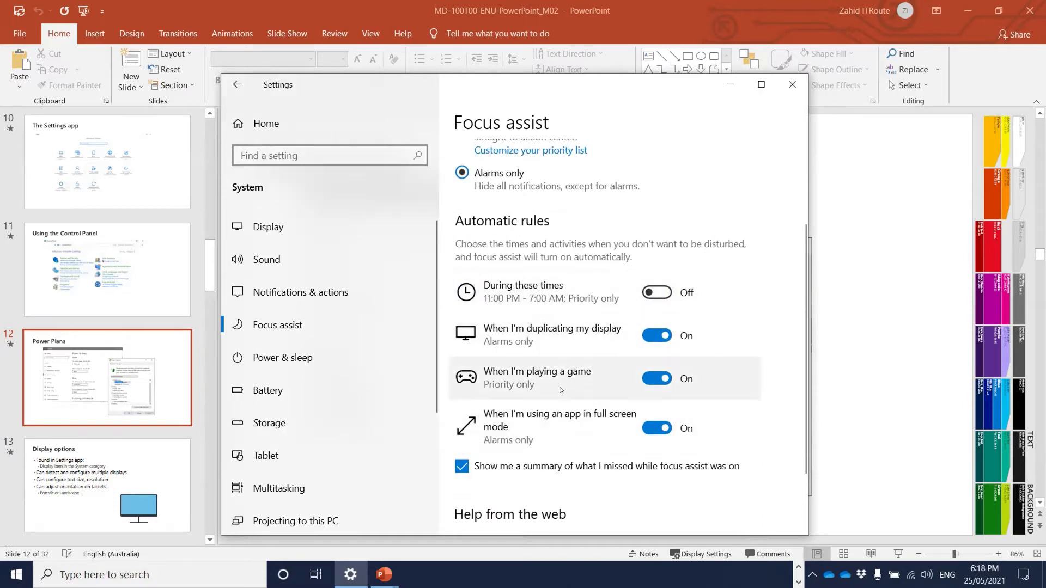
scroll(526, 376, down, 3)
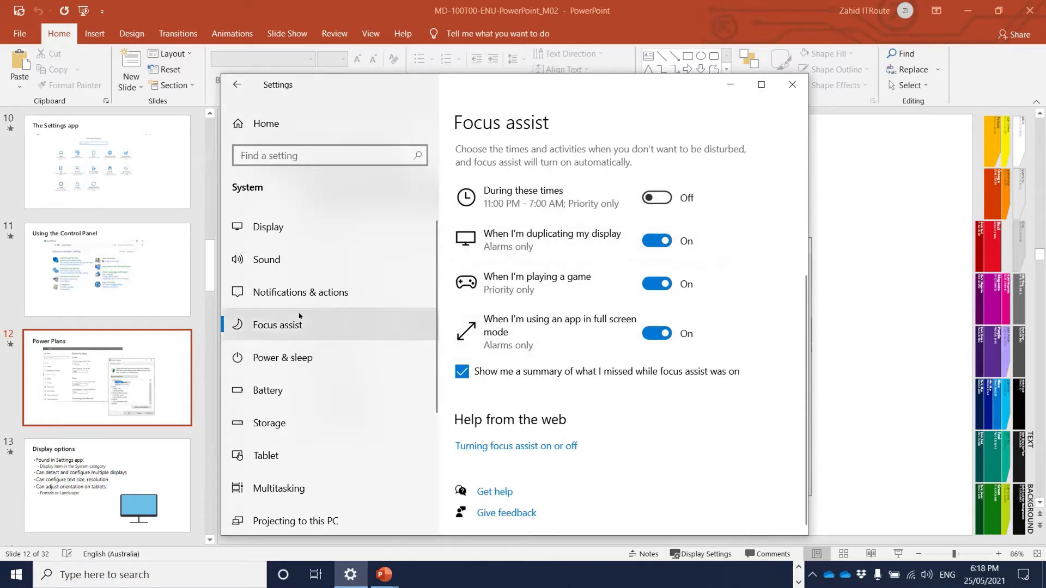
click(297, 361)
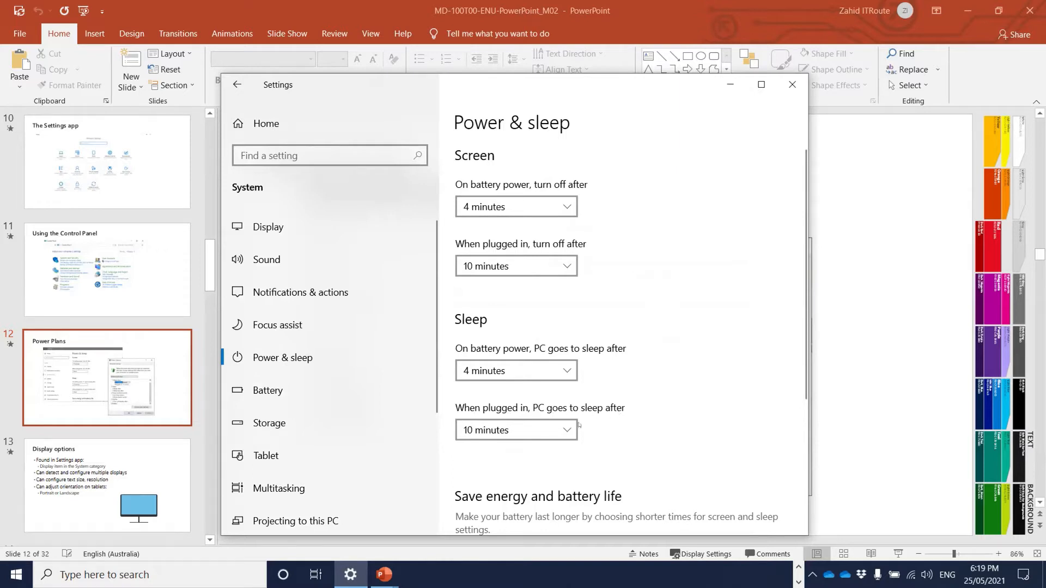
- Scroll the Power & sleep and Battery pages, then show Storage for C: with 476 GB and 37.4 GB free
scroll(665, 307, down, 5)
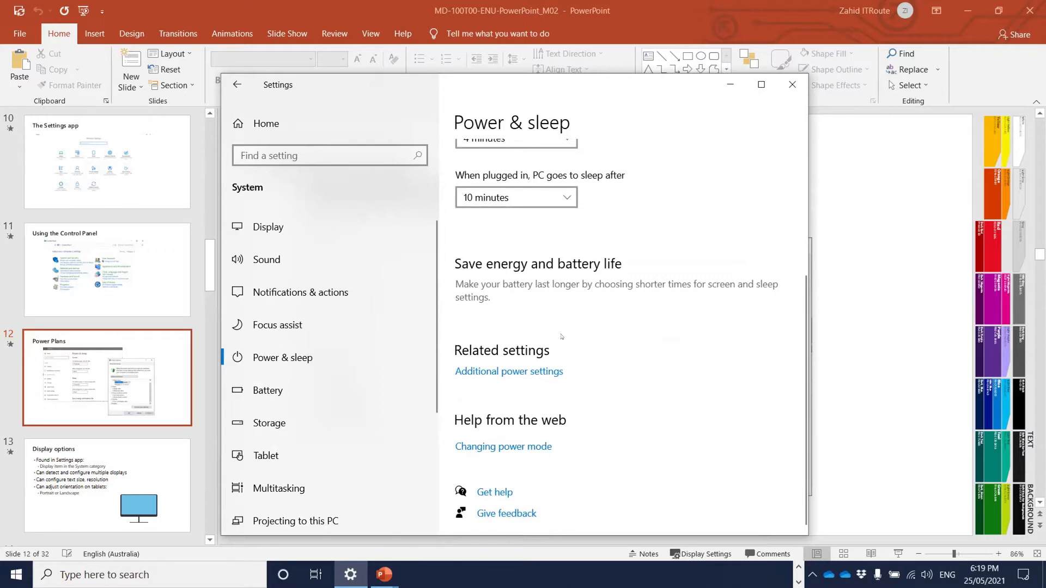
click(291, 394)
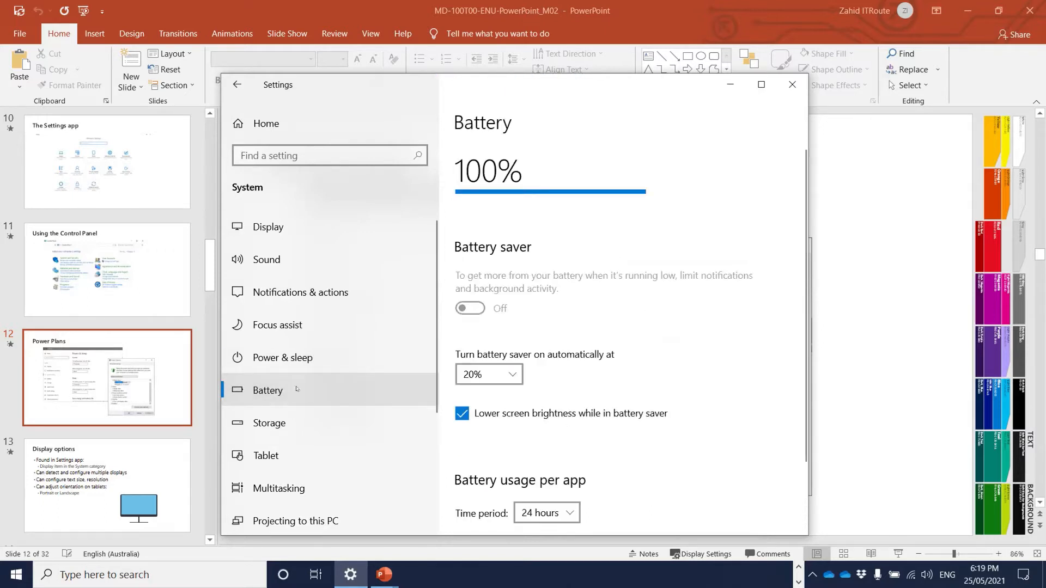
scroll(613, 259, down, 3)
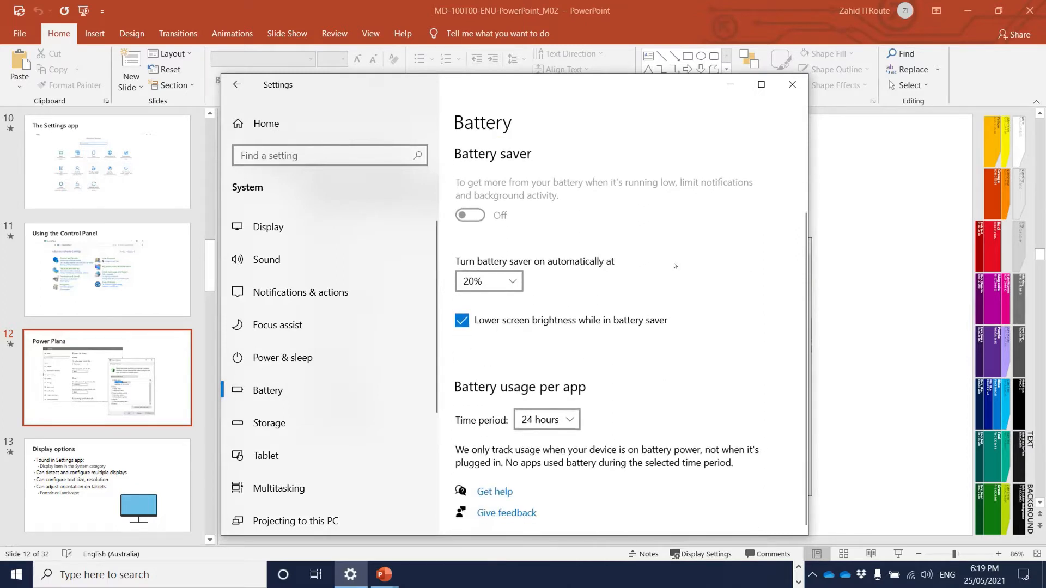
click(291, 423)
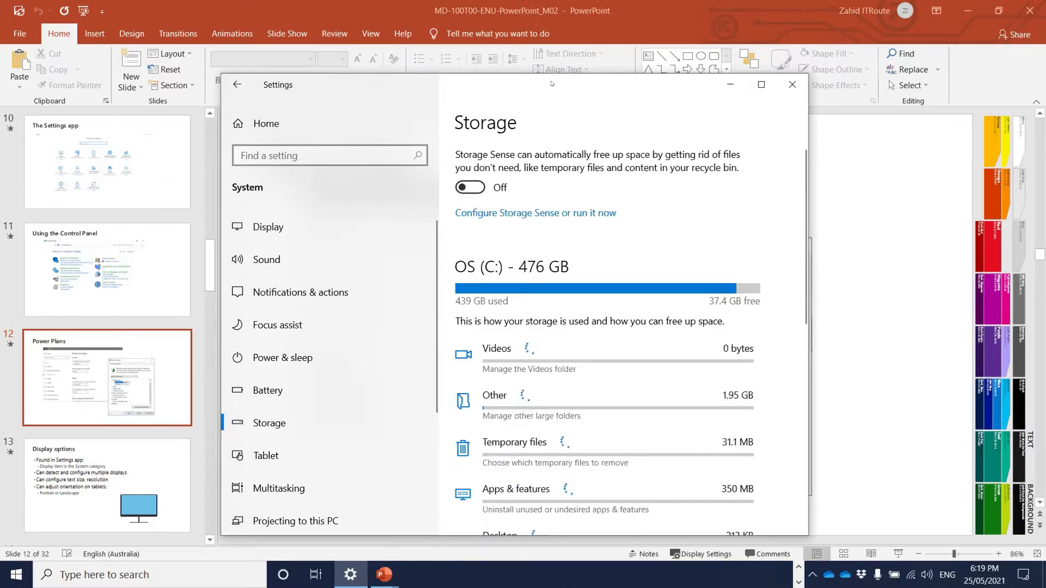
- Enlarge the Settings window and scroll the C: breakdown: Videos 160 GB, Other 105 GB, Temporary files 42.7 GB
drag(551, 83, 530, 31)
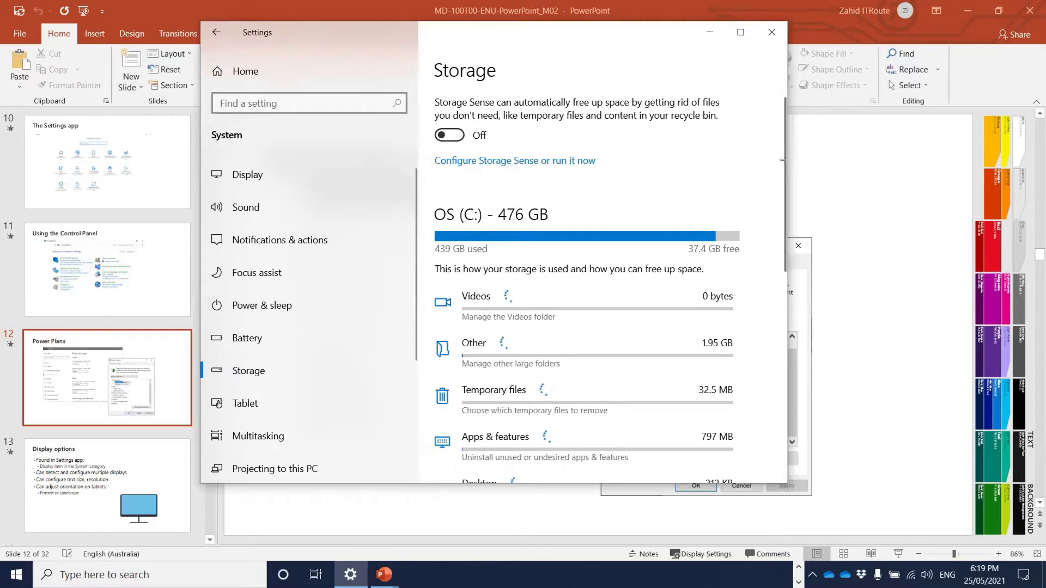
drag(782, 160, 899, 160)
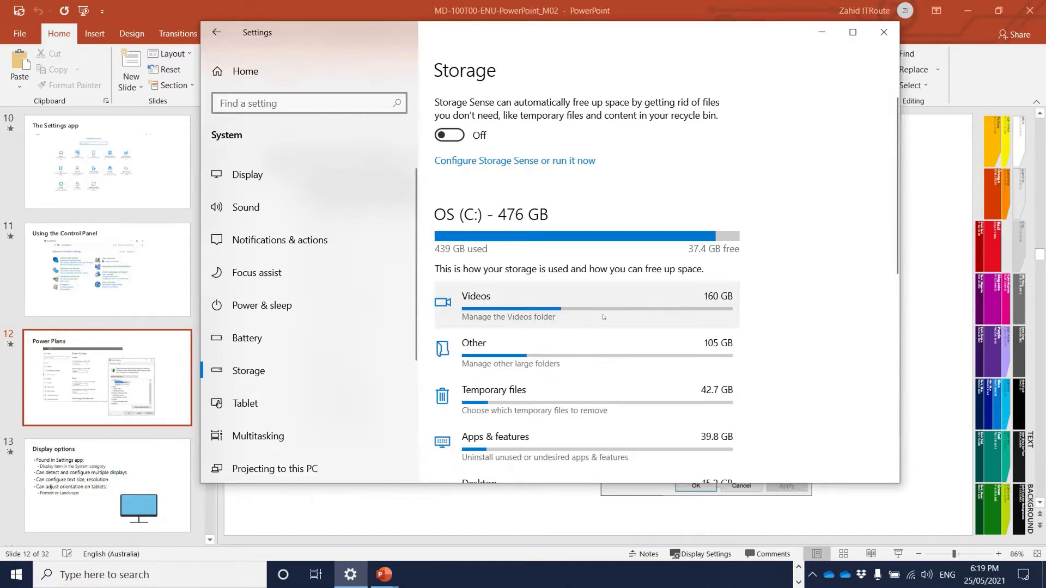
scroll(515, 318, down, 2)
scroll(518, 334, down, 2)
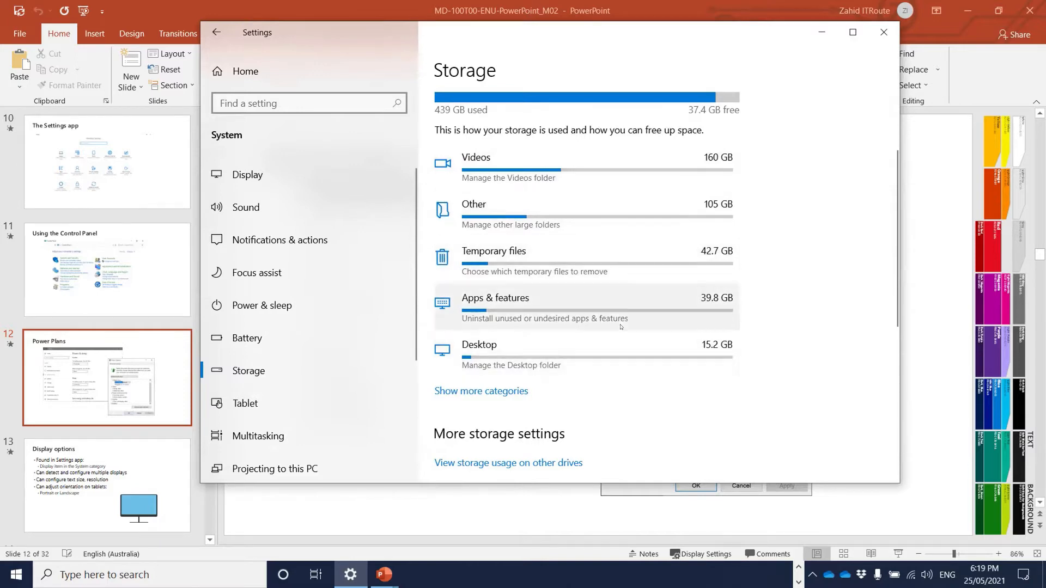
scroll(628, 316, down, 5)
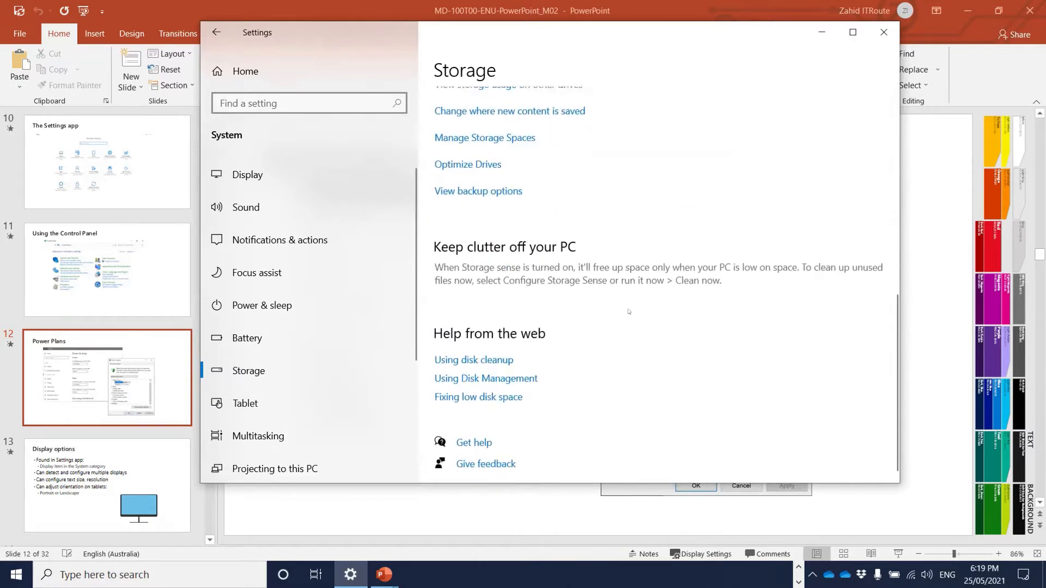
scroll(627, 314, up, 4)
scroll(626, 310, up, 3)
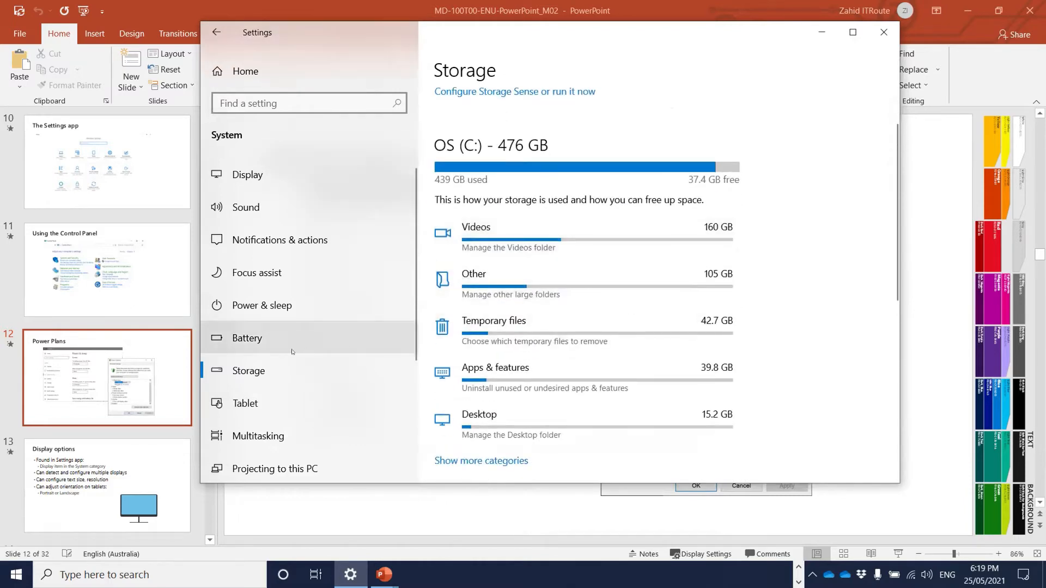
scroll(281, 405, down, 3)
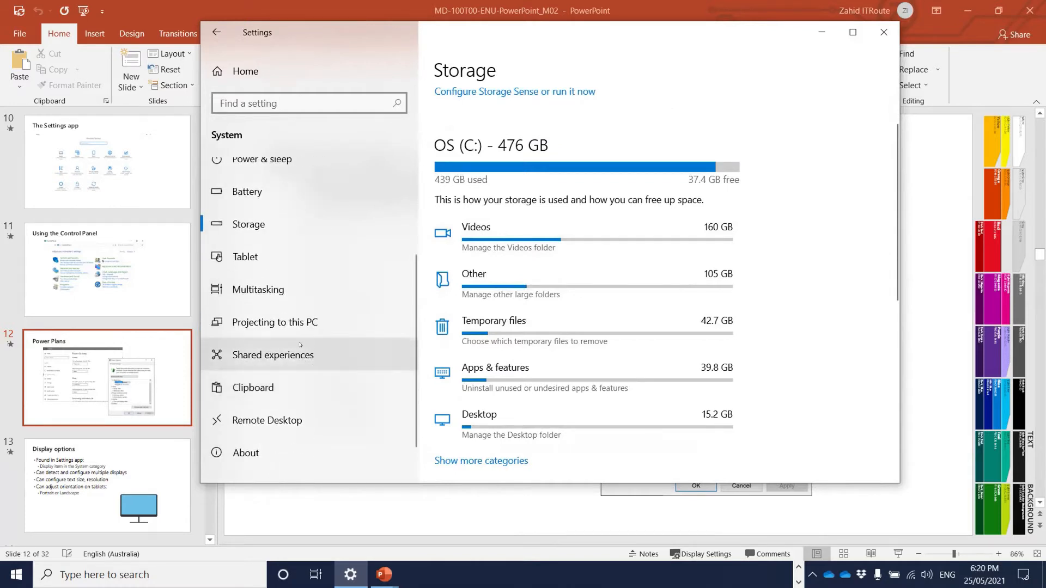
scroll(294, 381, down, 2)
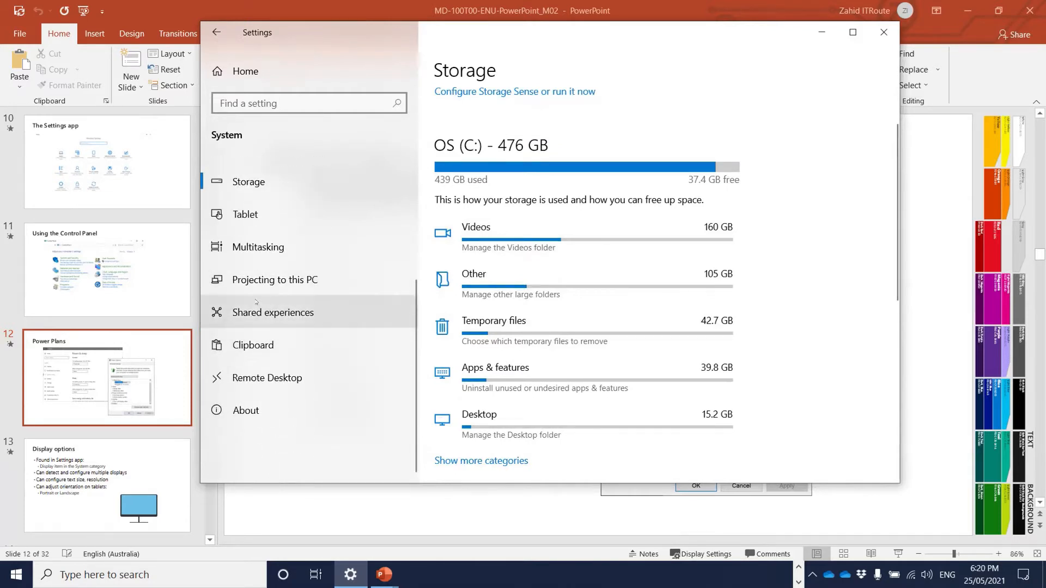
- Check Remote Desktop, then review About: Inspiron 15 5501, 16 GB RAM, Windows 10 Enterprise 2004
click(276, 377)
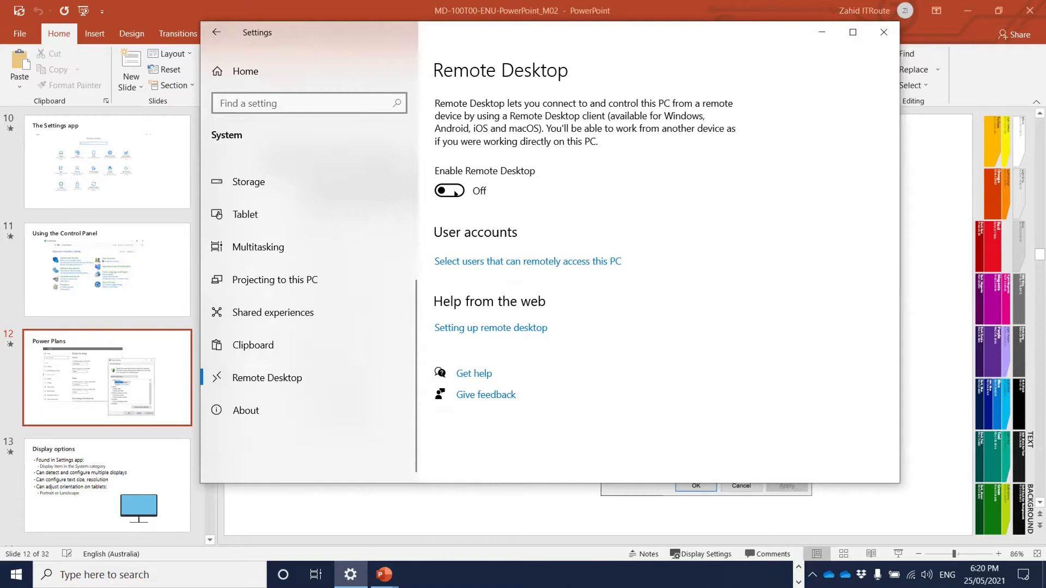
click(289, 414)
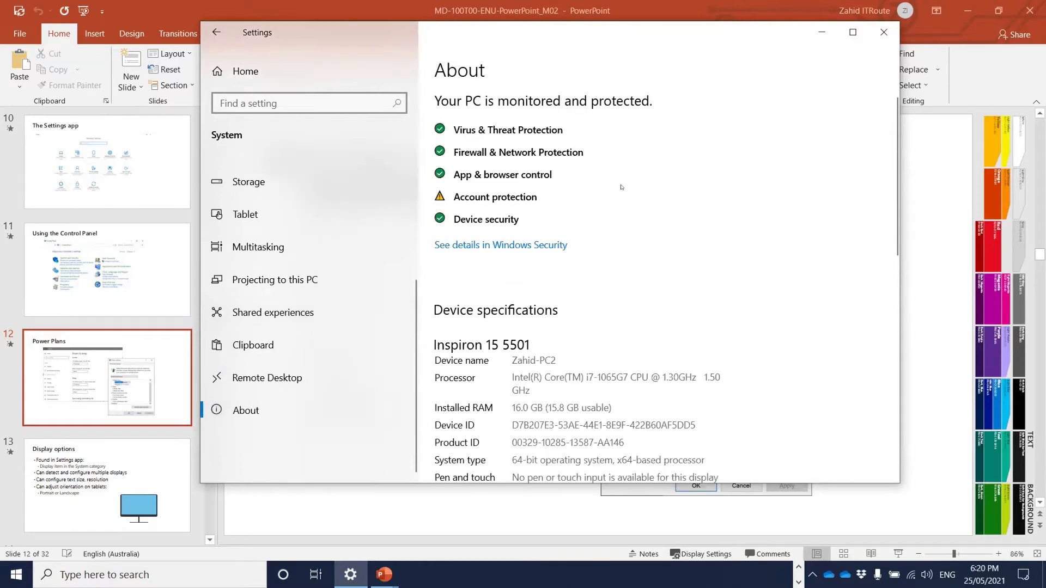
scroll(620, 188, down, 2)
scroll(620, 188, up, 2)
scroll(622, 266, down, 3)
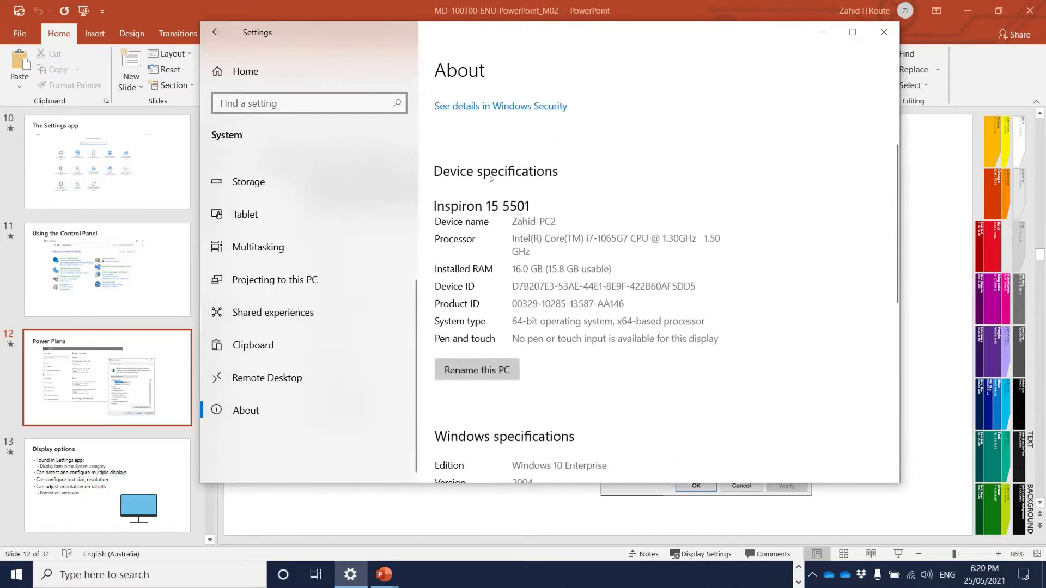
scroll(552, 215, down, 4)
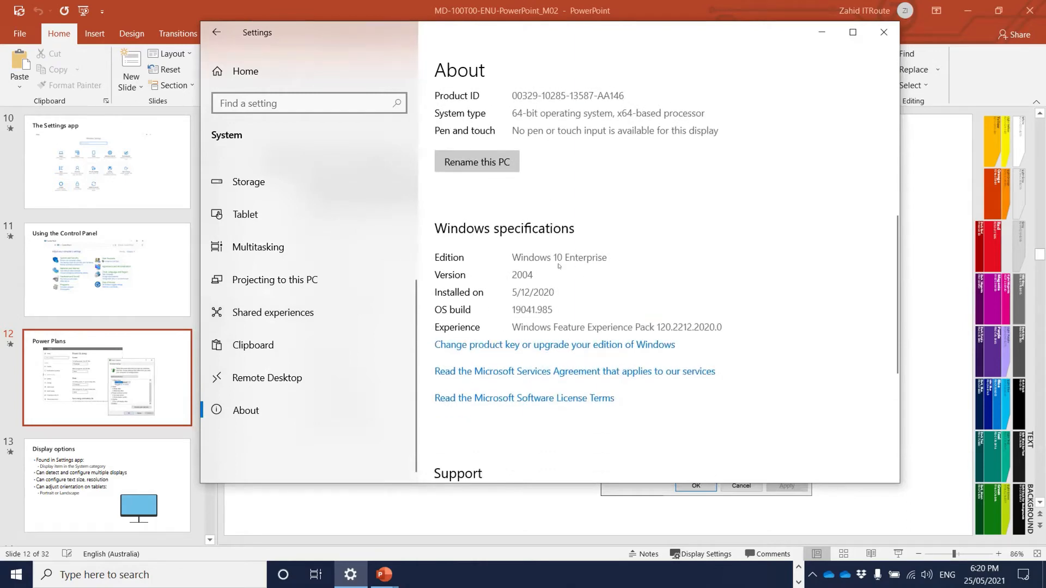
scroll(689, 275, down, 5)
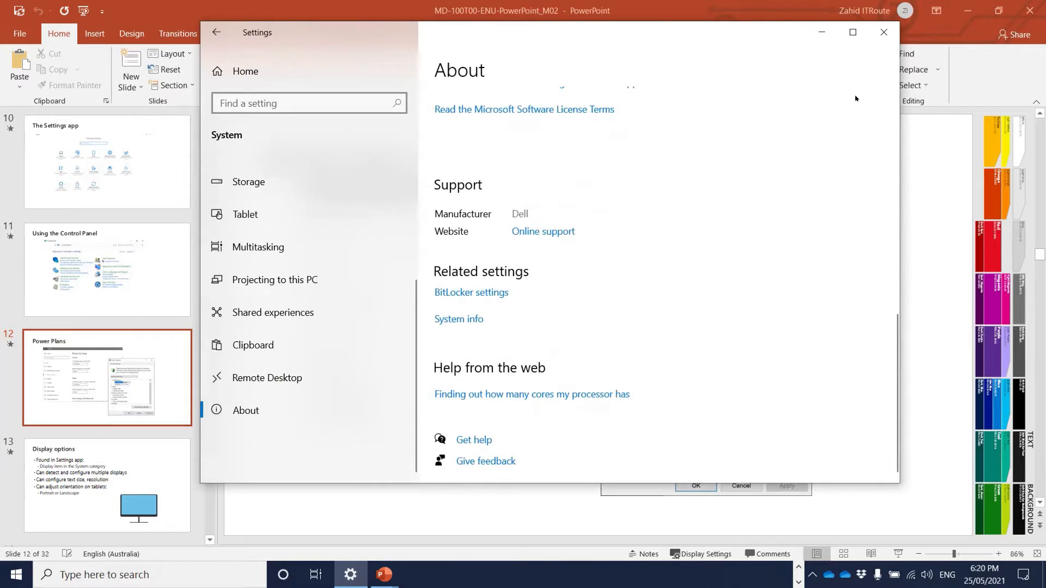
- Close Settings and advance the deck through slides 13 and 14 to slide 15, Windows 10 Privacy
click(883, 32)
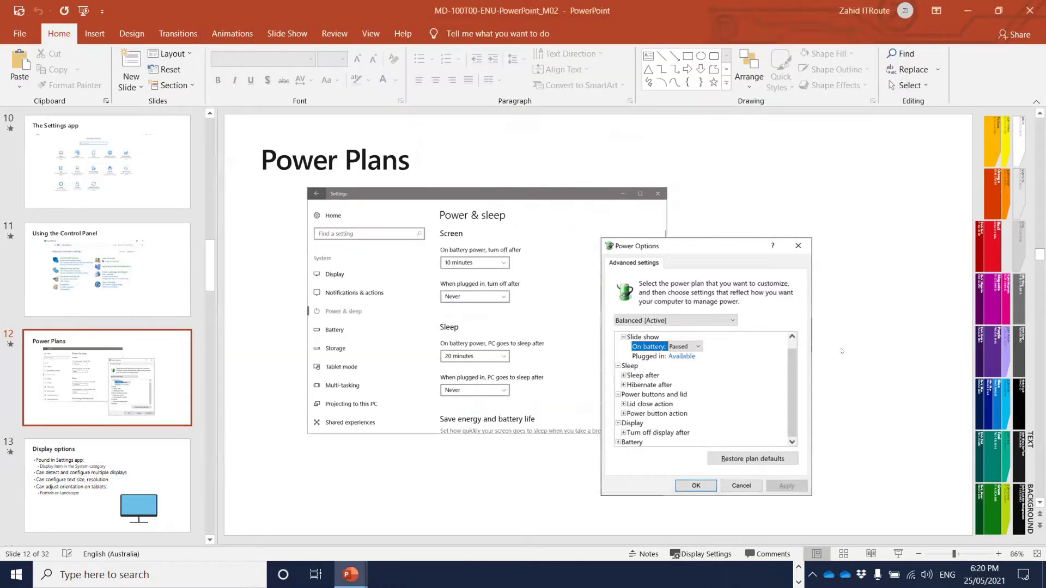
scroll(841, 351, down, 1)
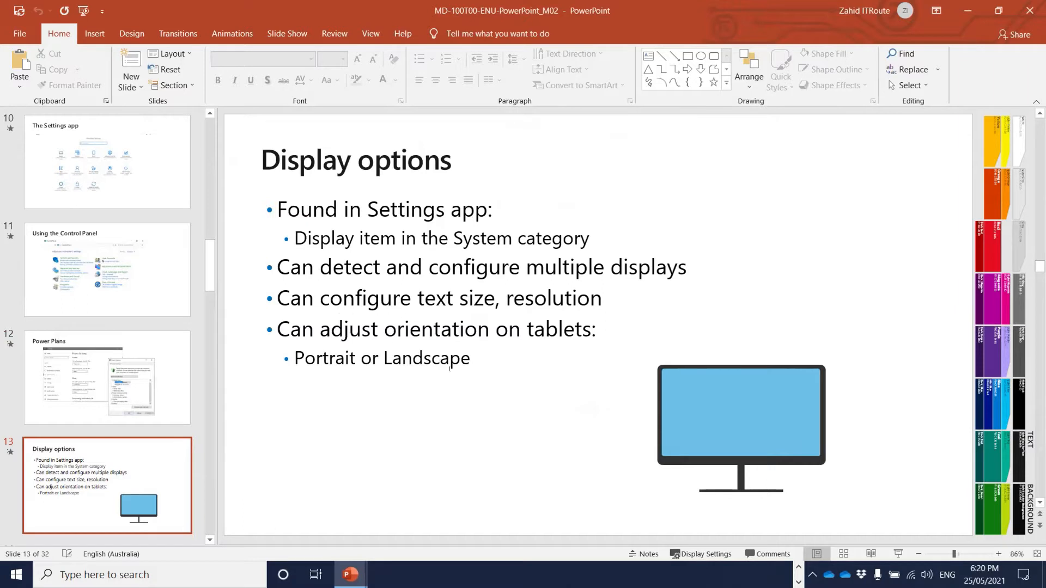
scroll(510, 370, down, 1)
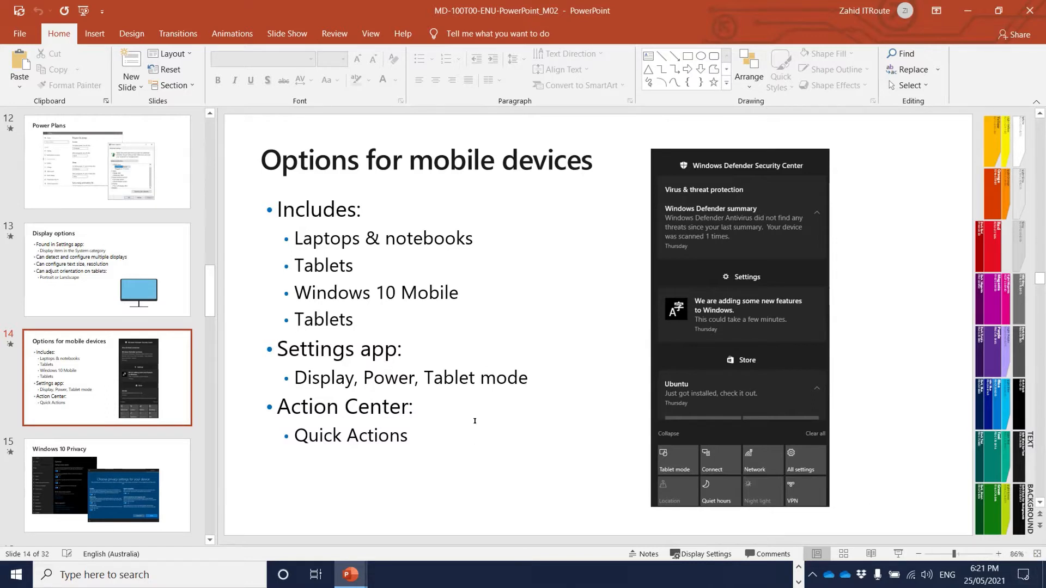
scroll(474, 421, down, 1)
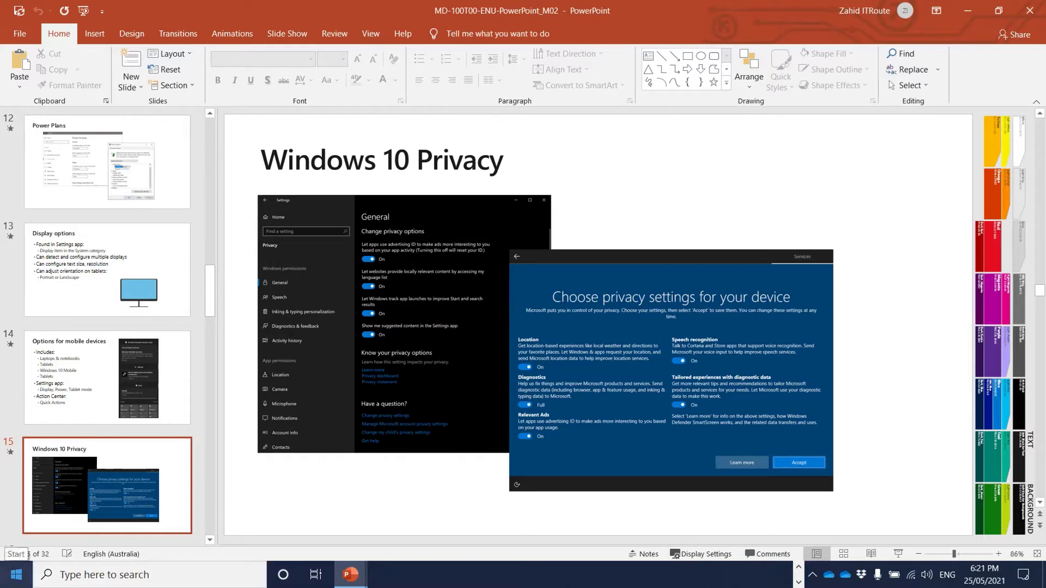
- Reopen Settings from Start, go to Privacy > General, and switch on all four options
click(17, 574)
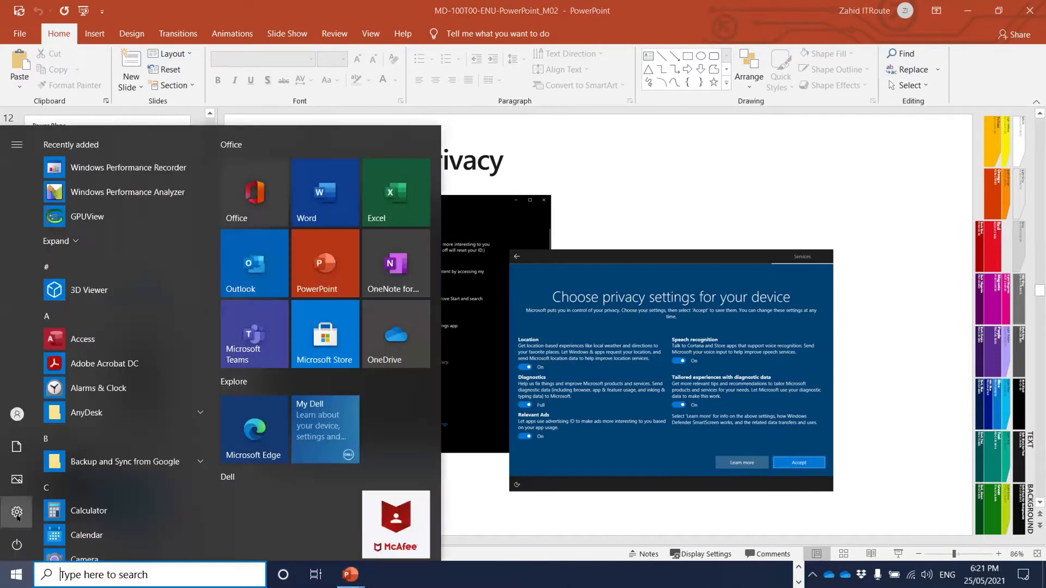
click(30, 515)
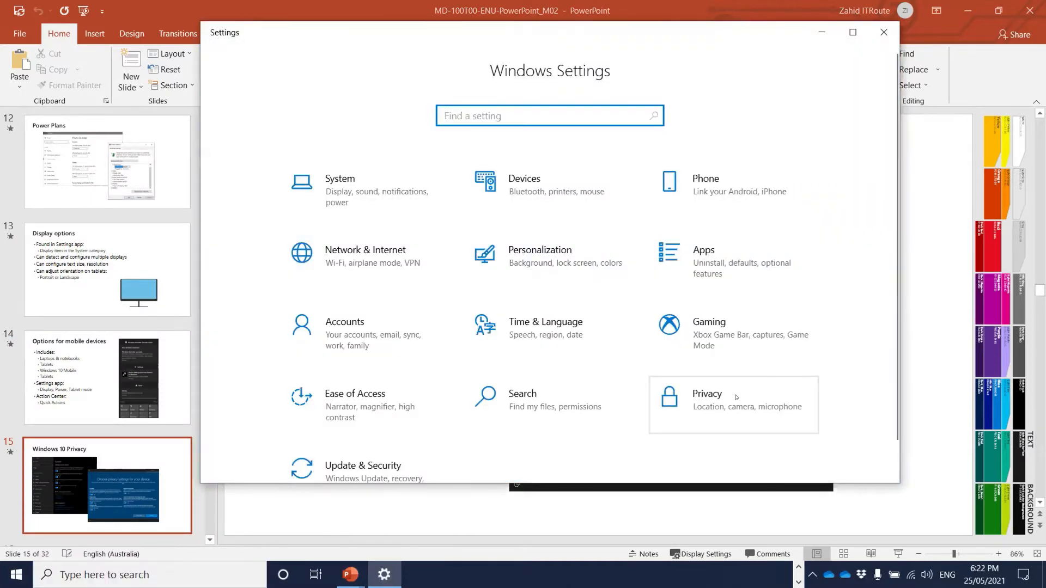
click(735, 396)
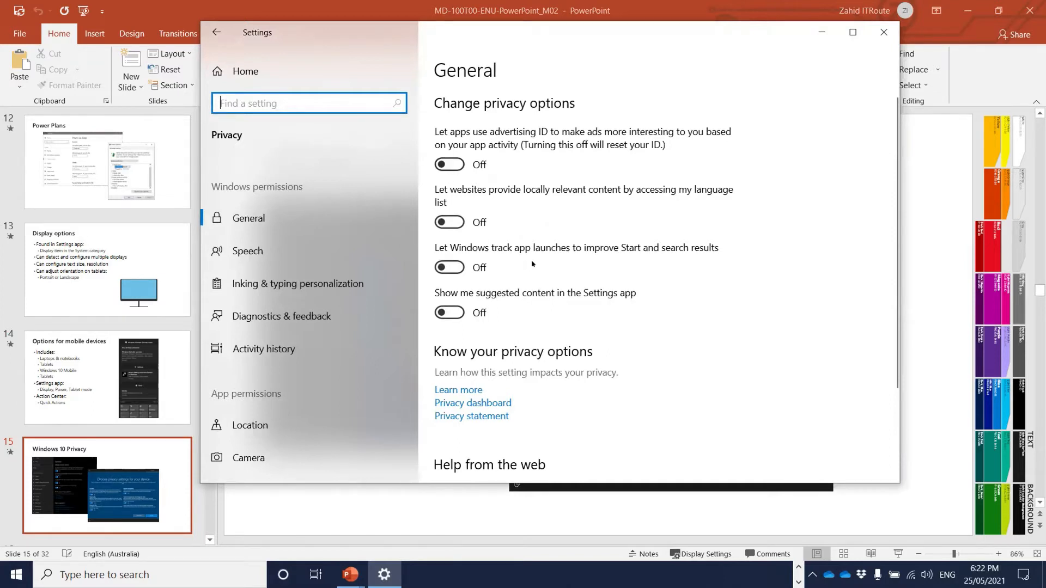
scroll(527, 266, down, 3)
scroll(490, 218, up, 3)
click(446, 163)
click(449, 222)
click(450, 267)
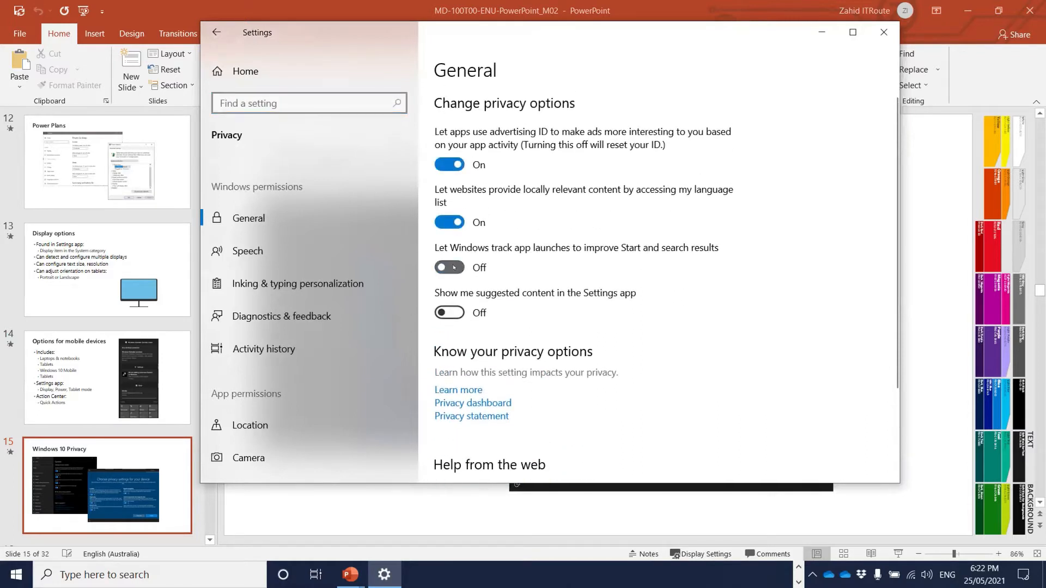
click(455, 312)
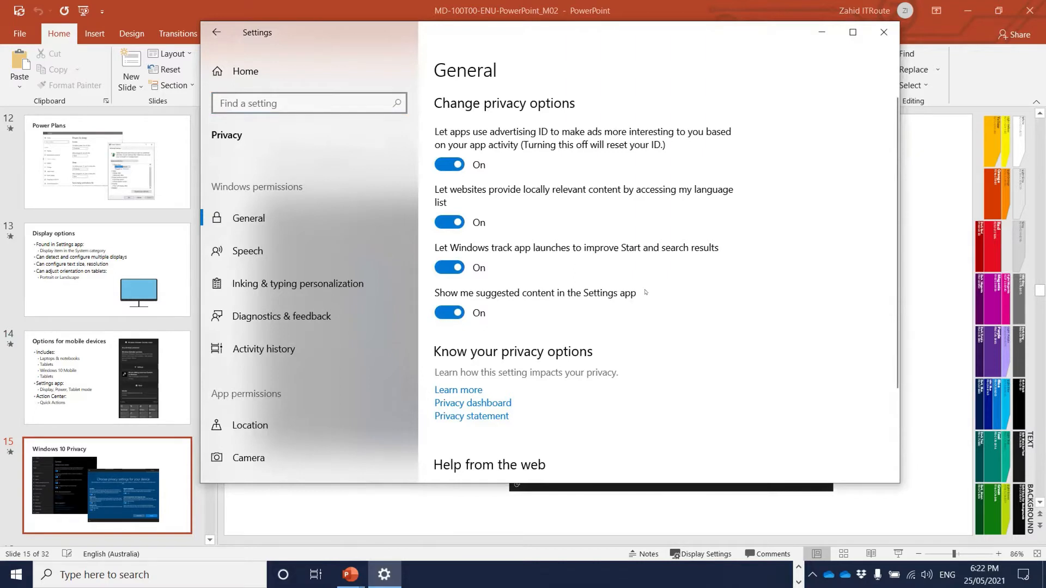
- Turn off advertising ID, language list, app-launch tracking and suggested content, then view the Speech page
click(446, 165)
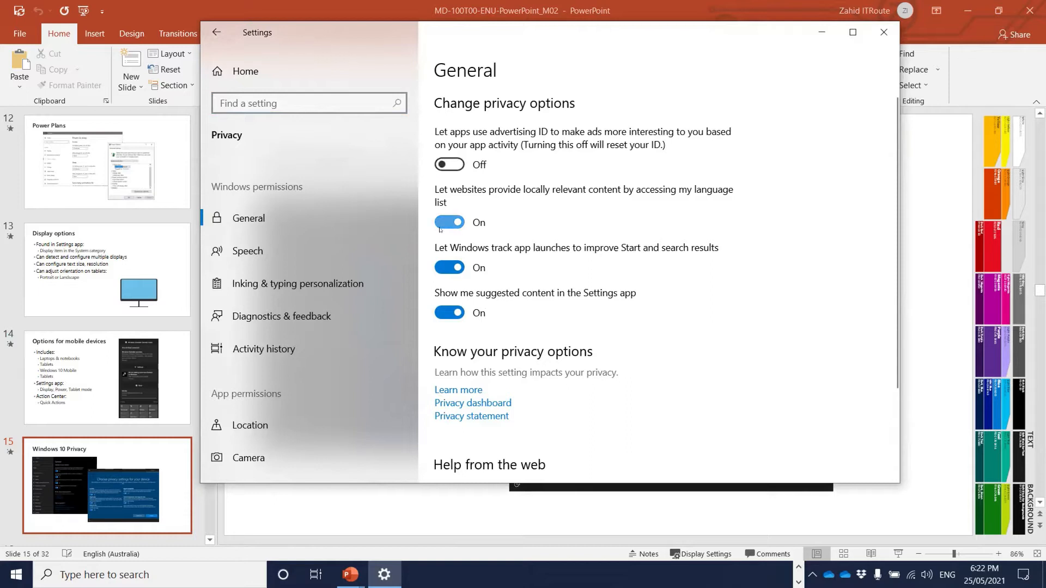
click(437, 222)
click(448, 267)
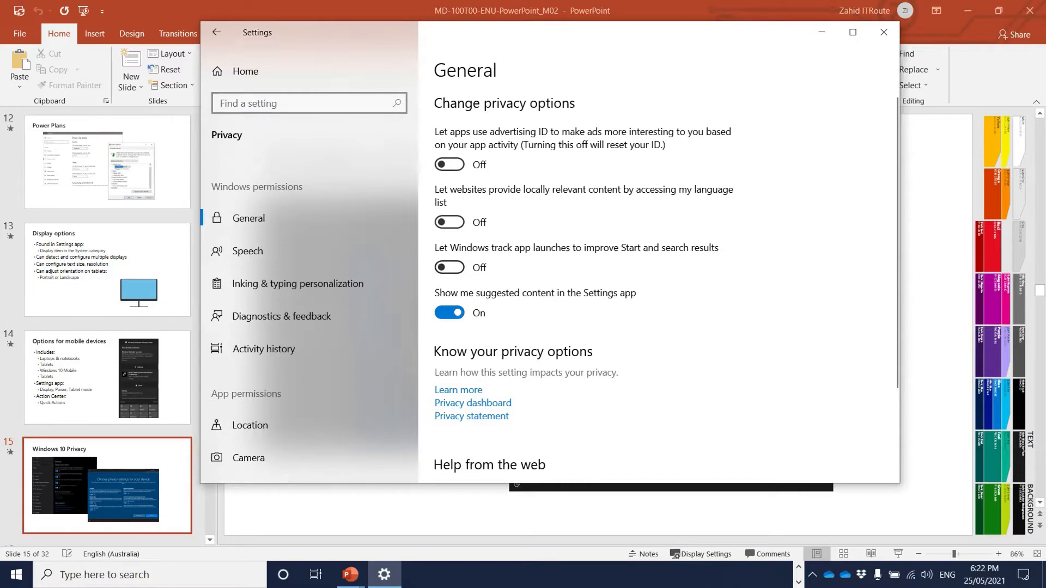
click(449, 312)
click(271, 253)
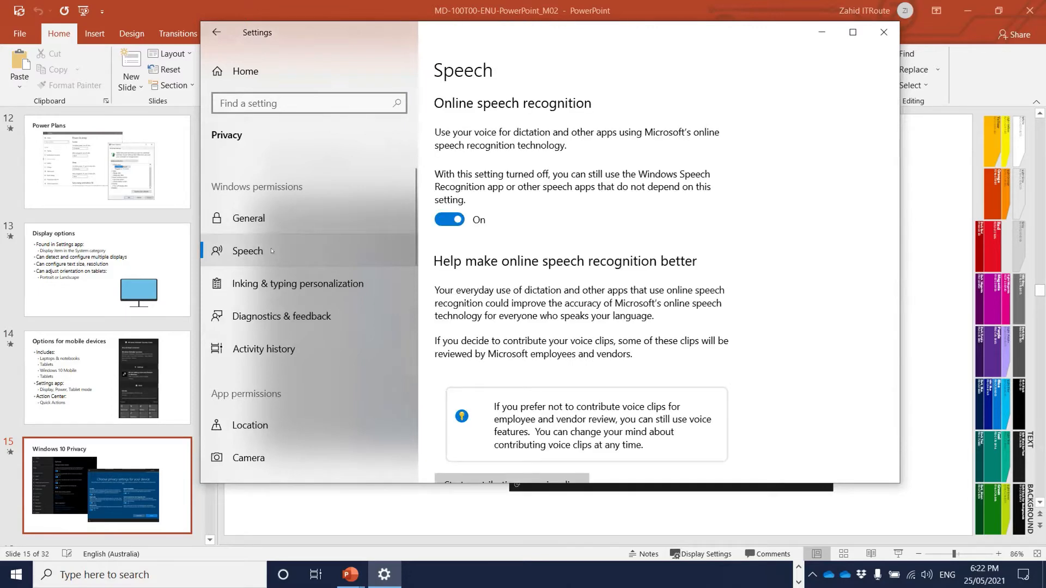
scroll(733, 232, down, 6)
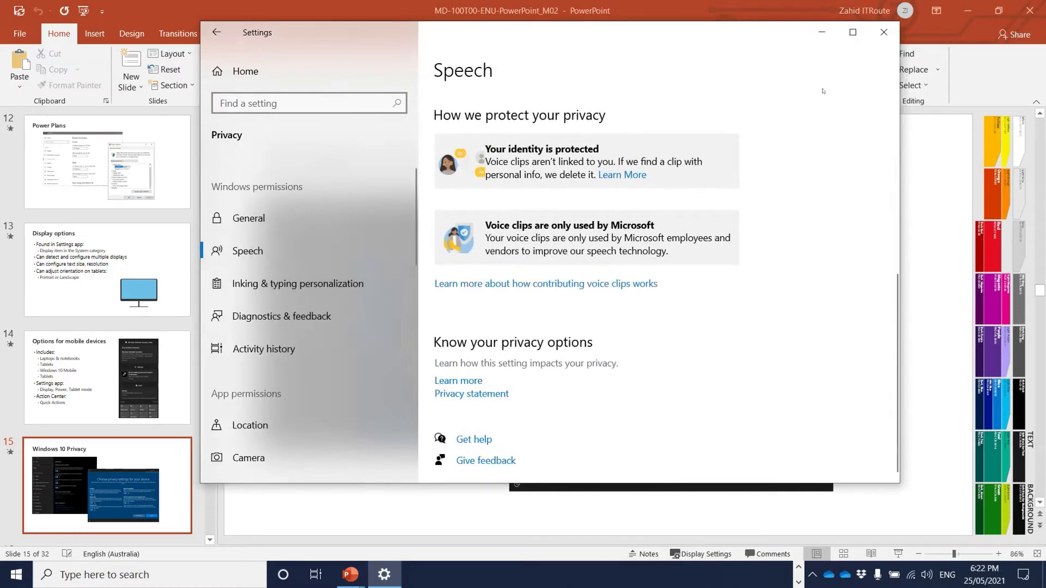
- Close Settings and advance the slides to slide 18, Active Directory
click(883, 32)
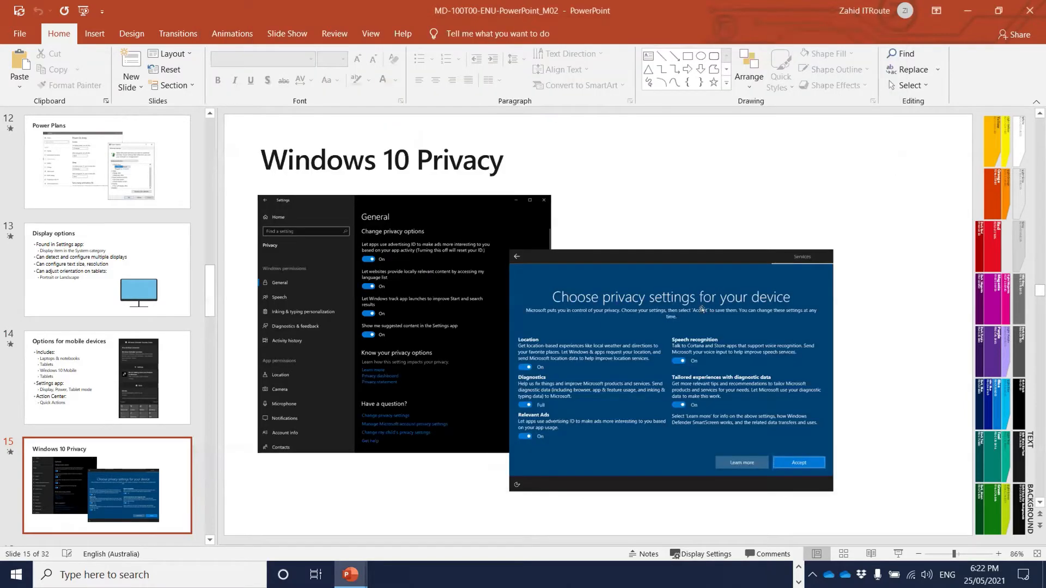
scroll(701, 309, down, 1)
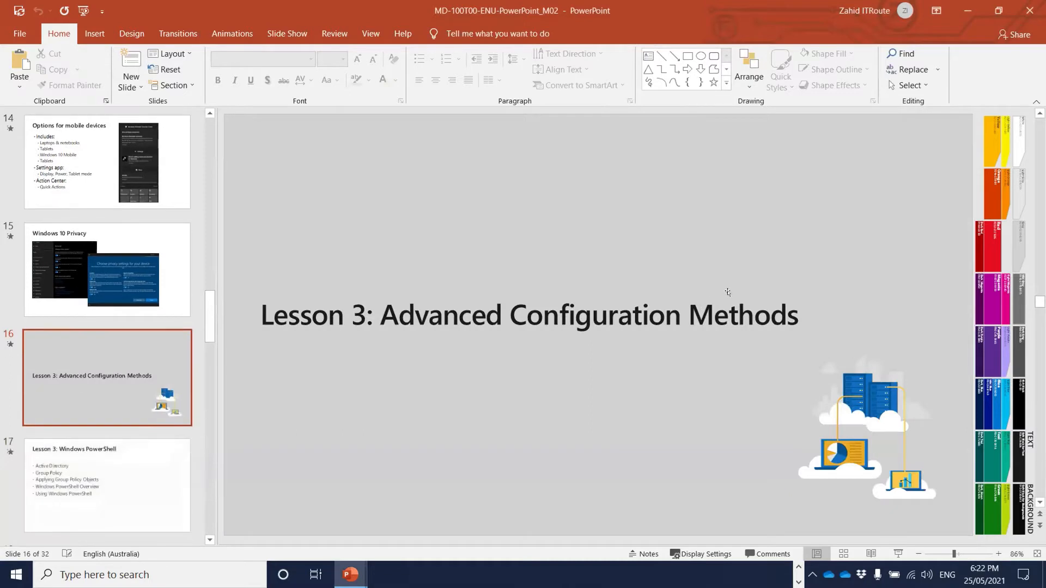
scroll(718, 291, up, 1)
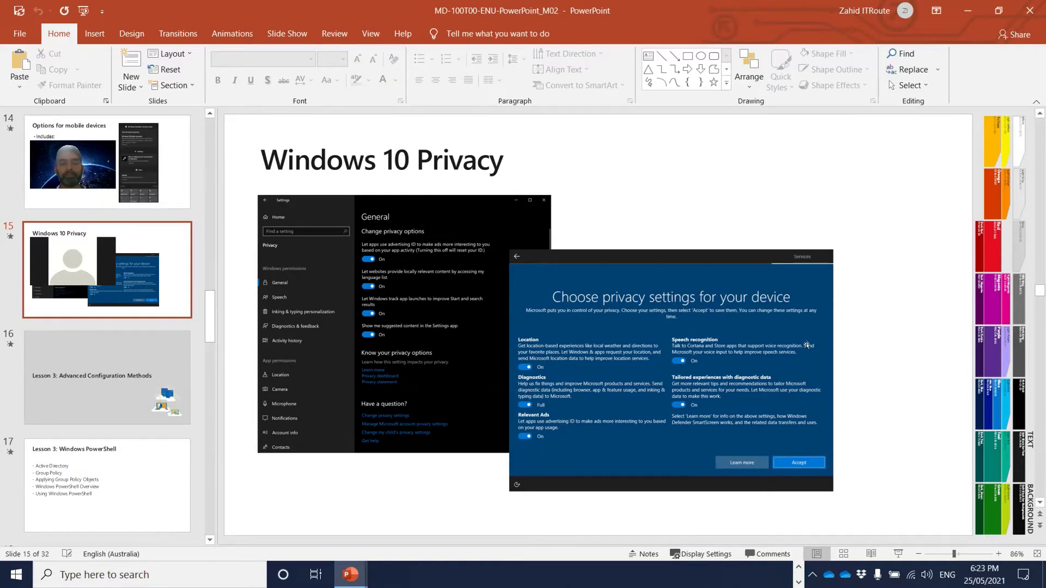
scroll(807, 346, down, 1)
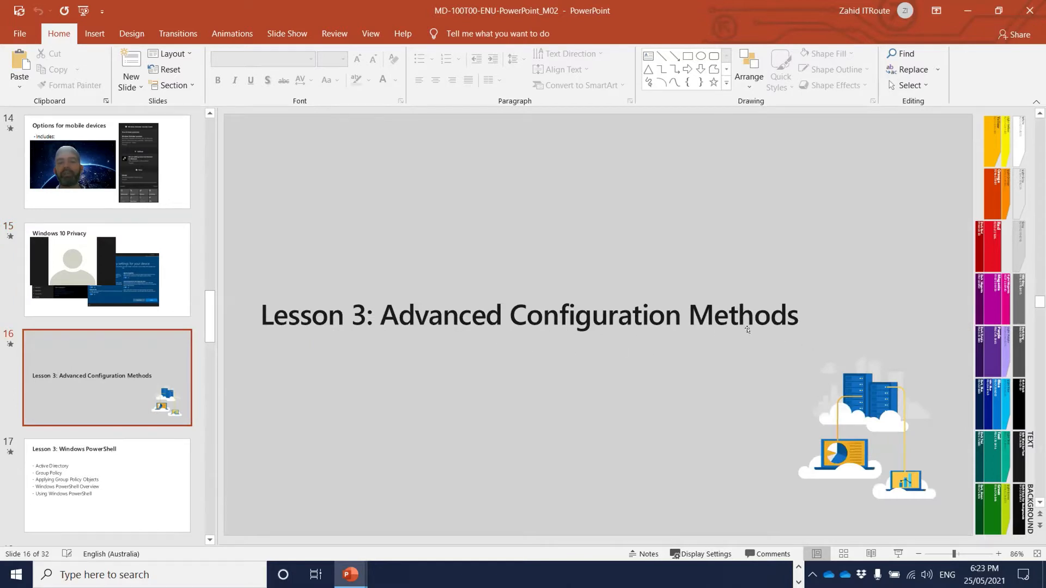
scroll(720, 330, down, 1)
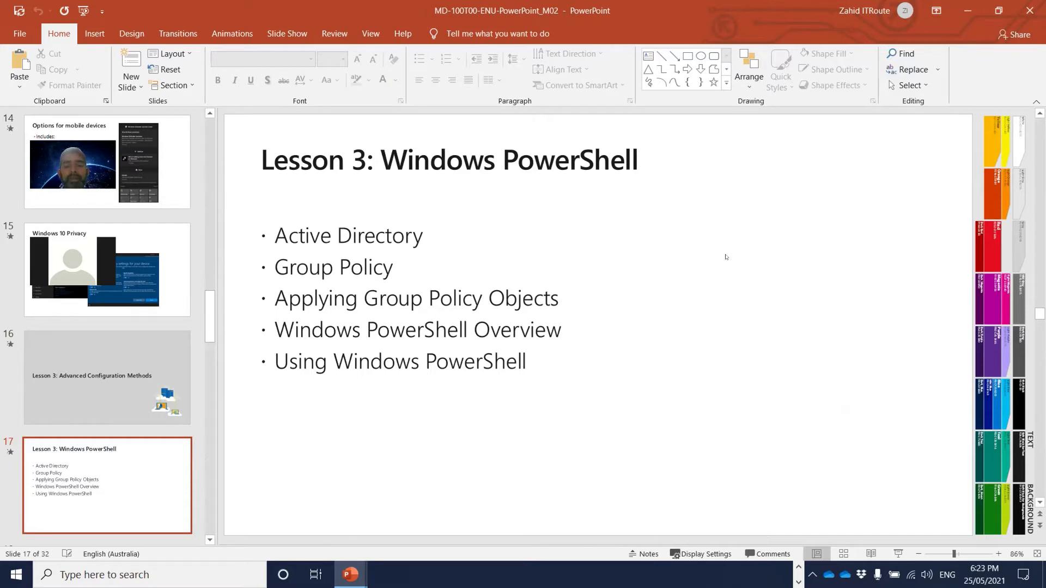
scroll(726, 257, down, 1)
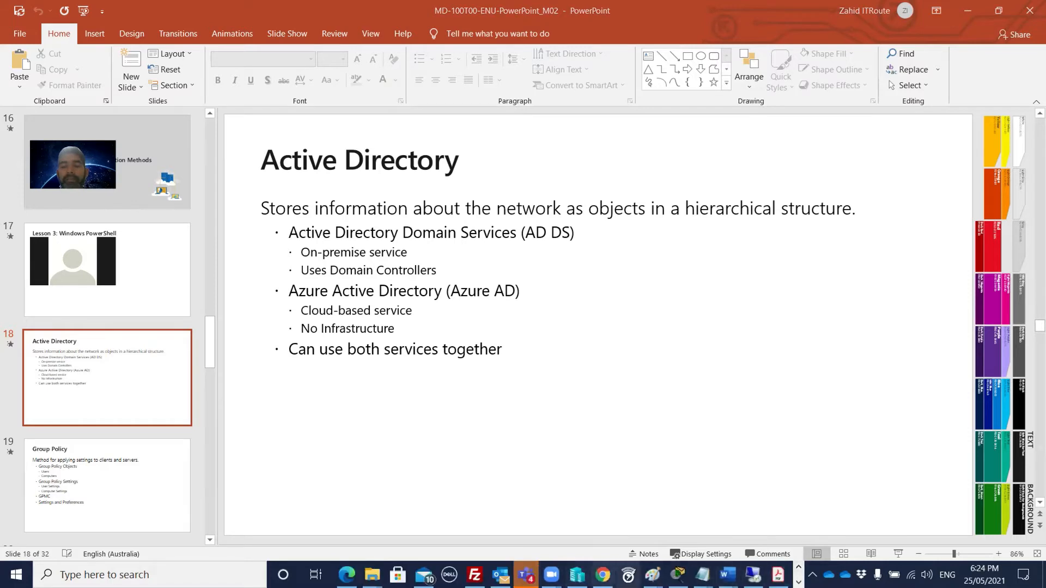
- Close one Paint window from the taskbar preview, discarding its unsaved changes
mouse_move(652, 575)
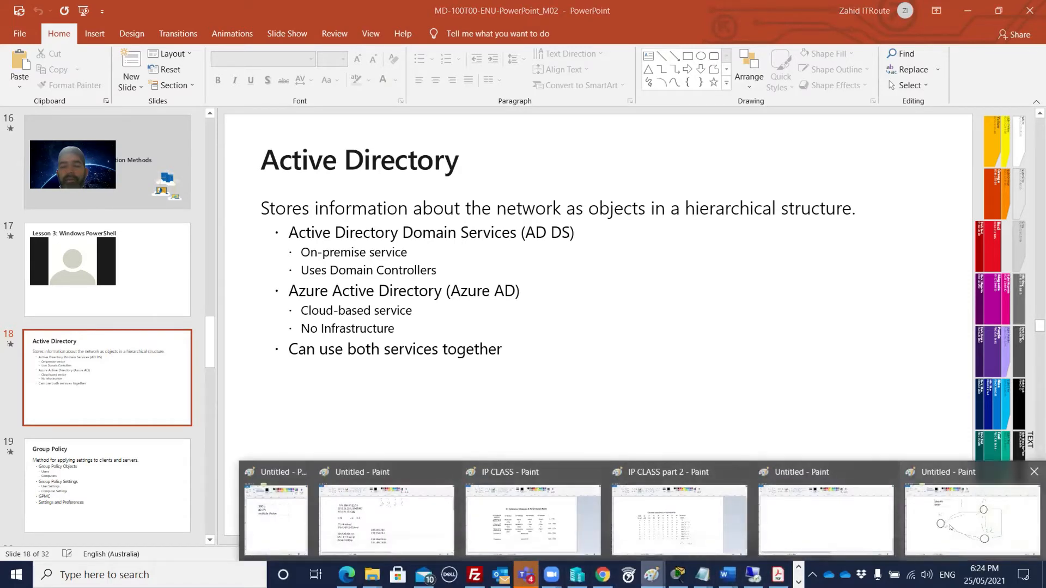
click(304, 472)
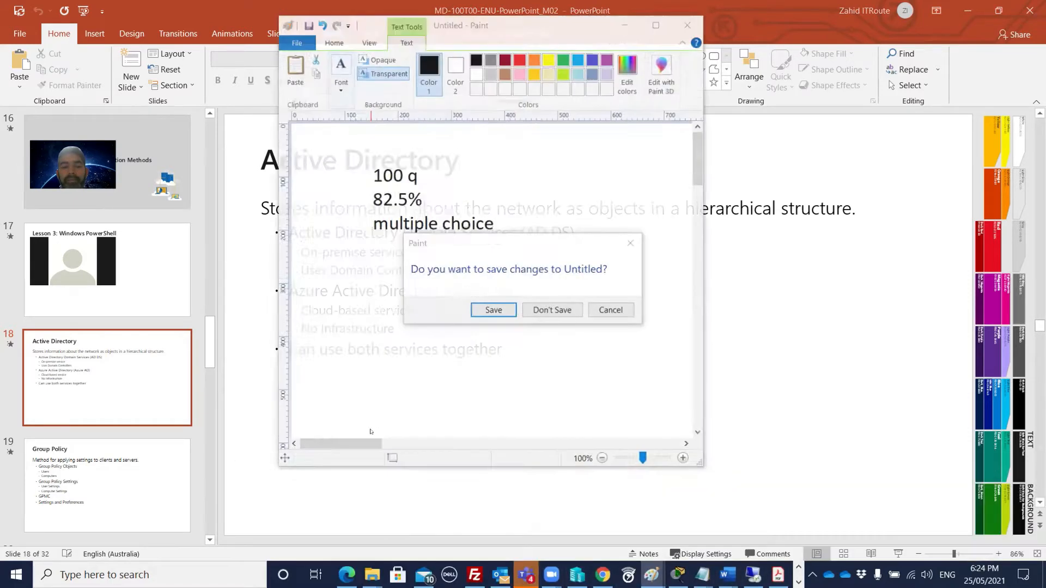
click(527, 309)
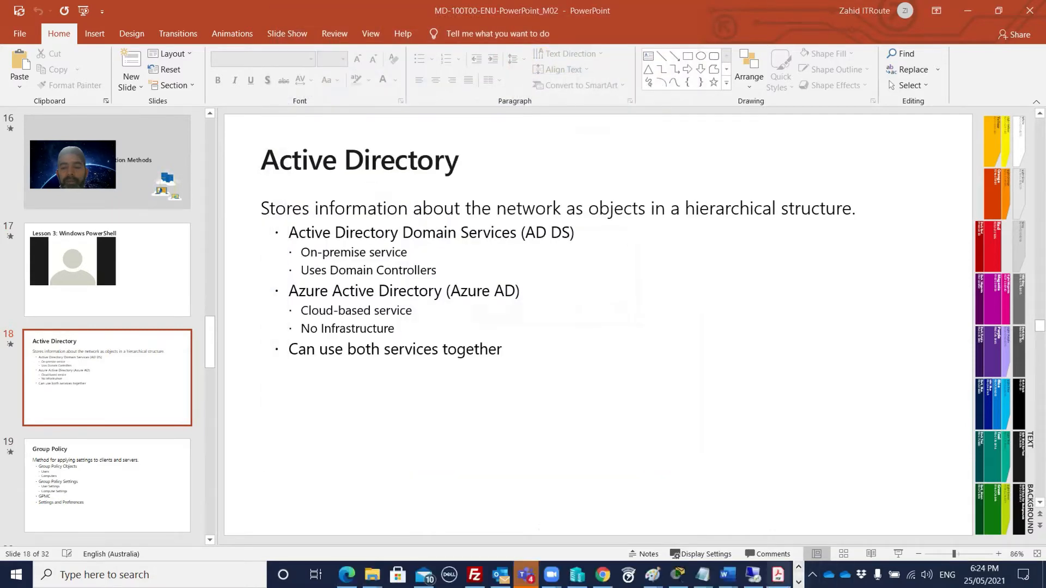
- Bring up the Untitled Paint window with the 192.168.20.55/26 subnetting notes
mouse_move(652, 574)
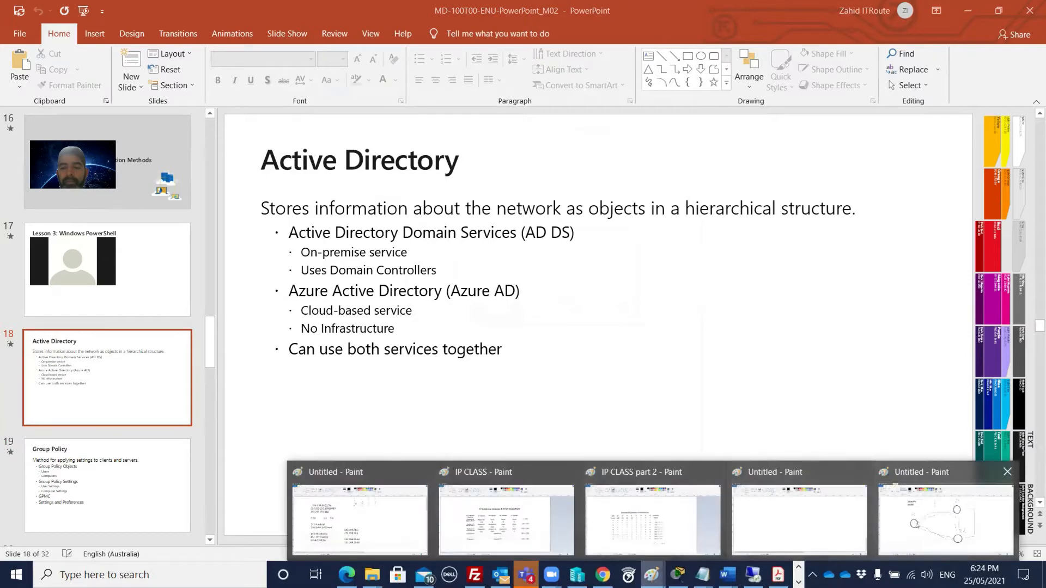
click(360, 515)
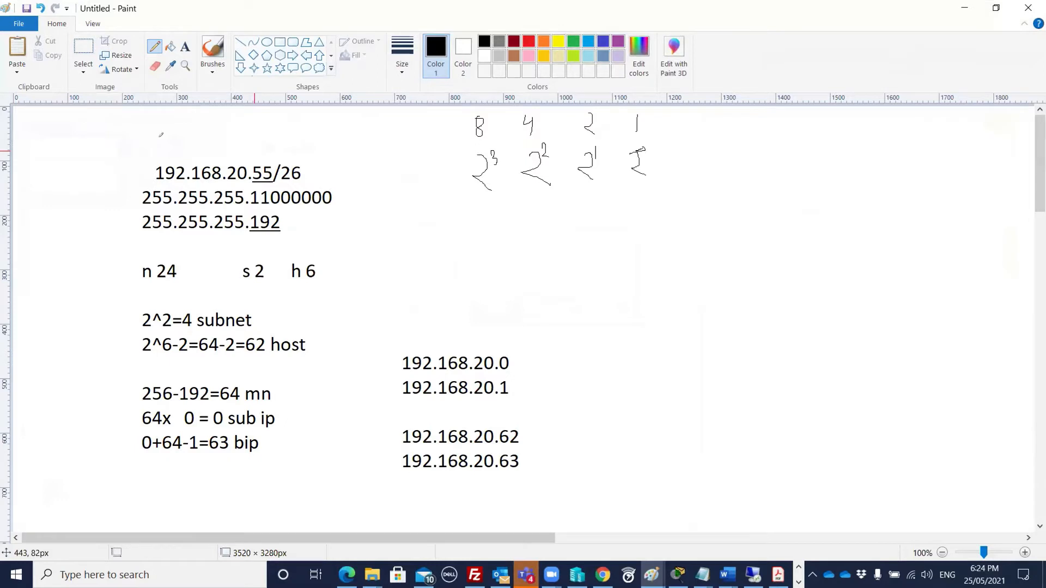
- Start a new image without saving the subnet notes and draw a tall rectangle
click(5, 23)
click(32, 42)
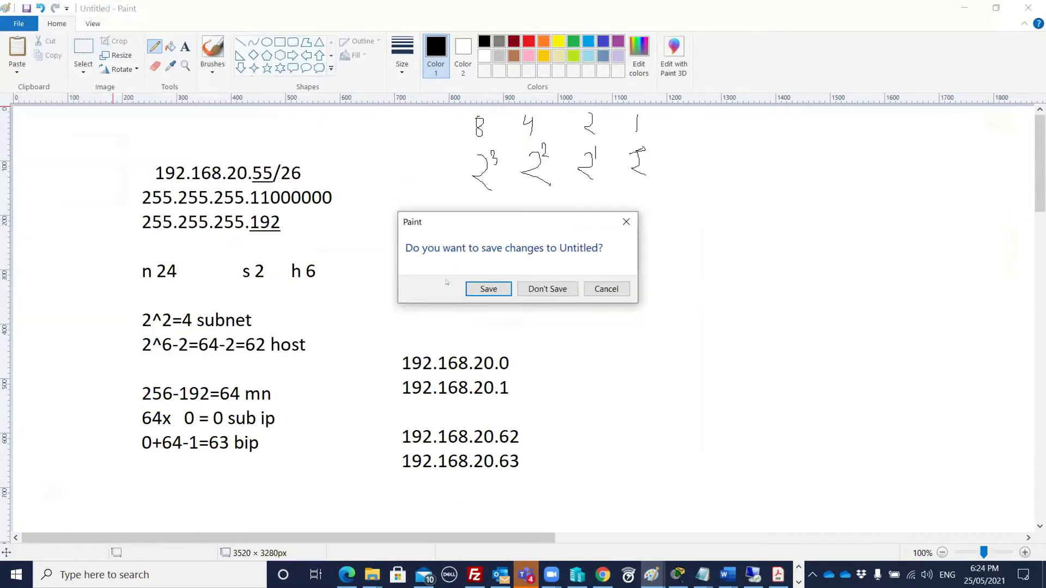
click(557, 284)
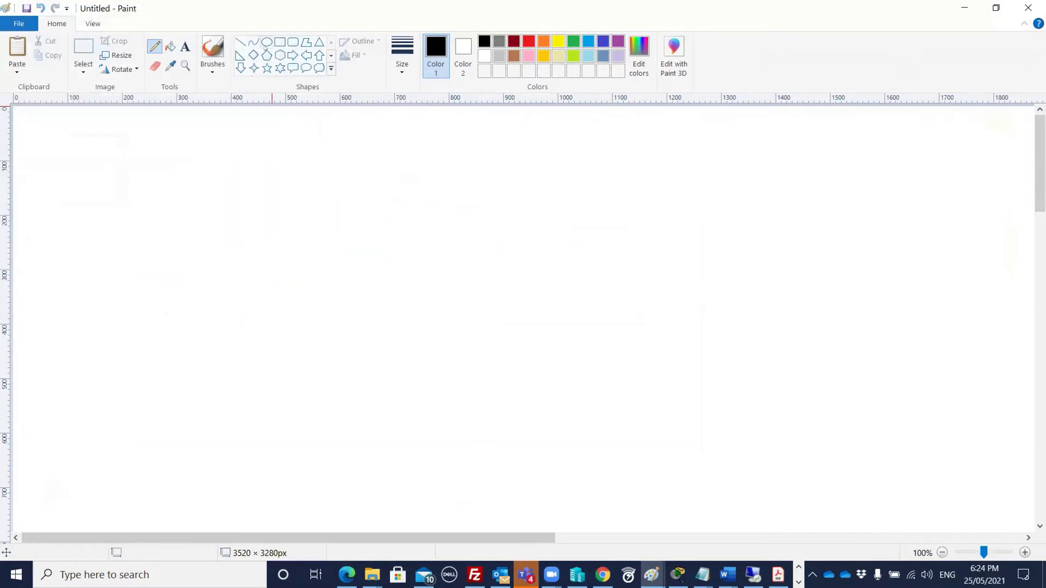
click(279, 42)
drag(209, 260, 250, 348)
click(275, 309)
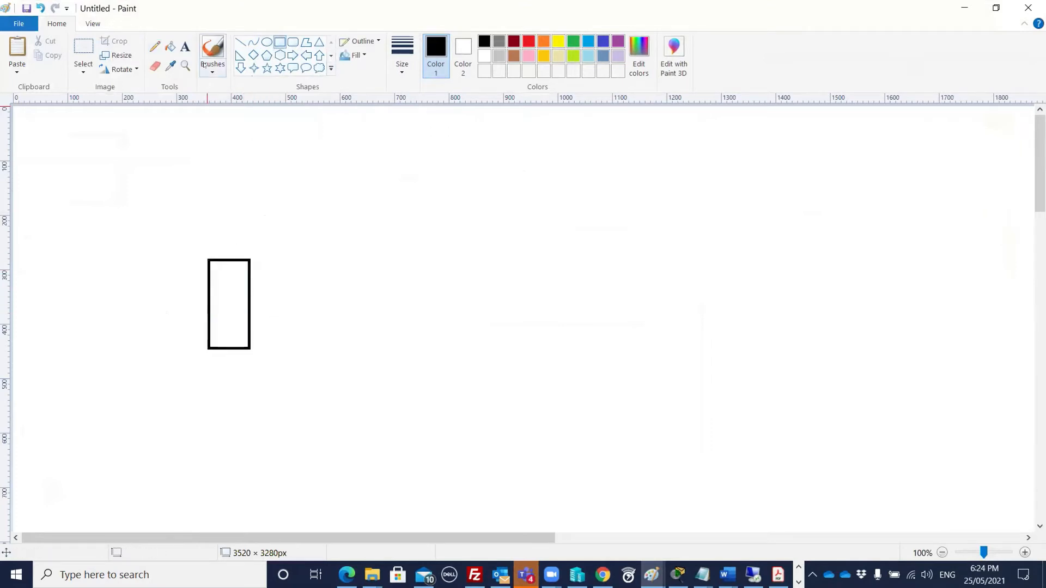
- Label the rectangle 'Windows Server' below and add 'Active Directory' text above it
click(185, 46)
click(207, 235)
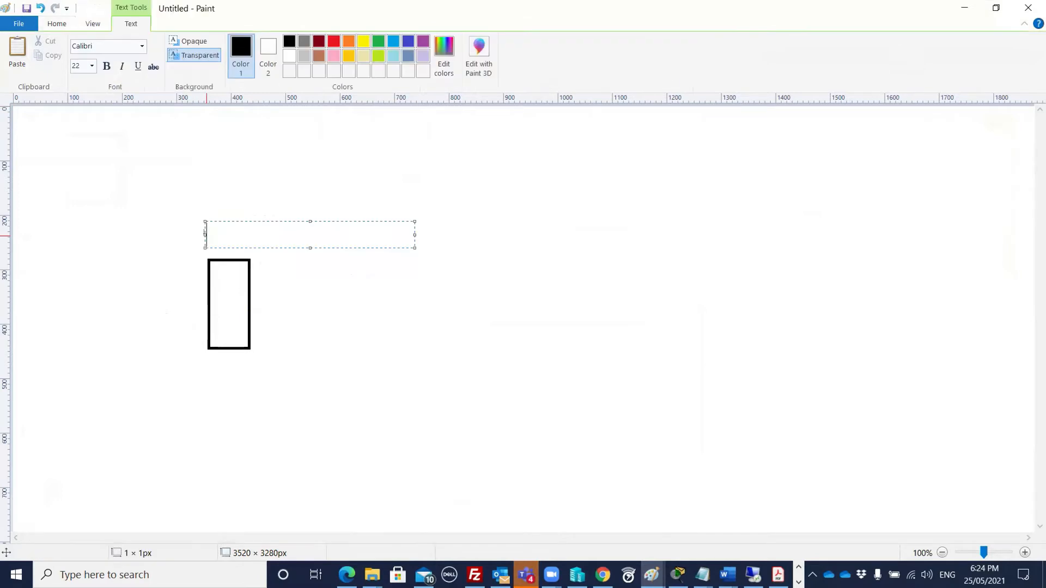
text(Windows S)
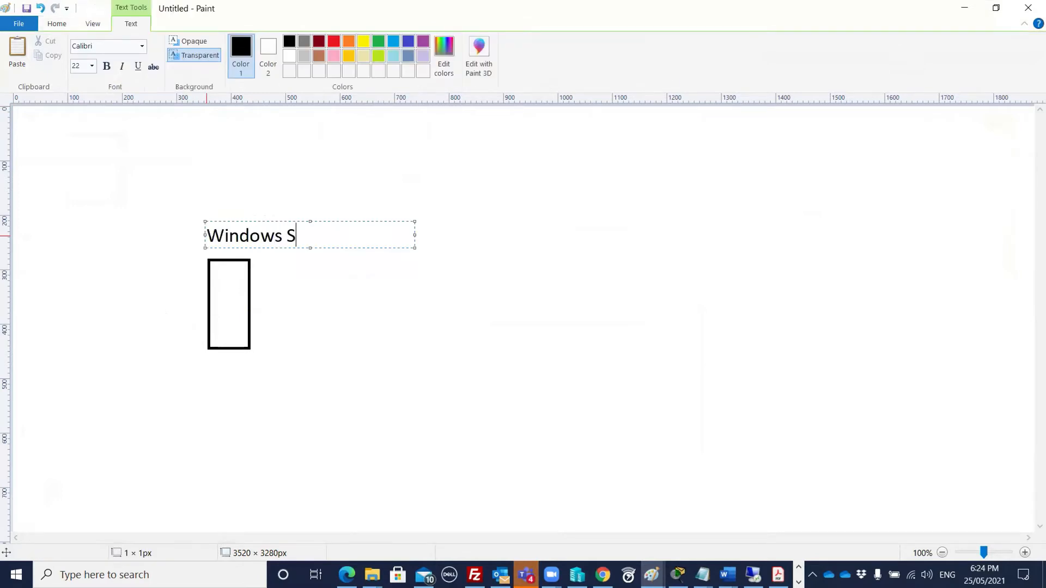
text(erver)
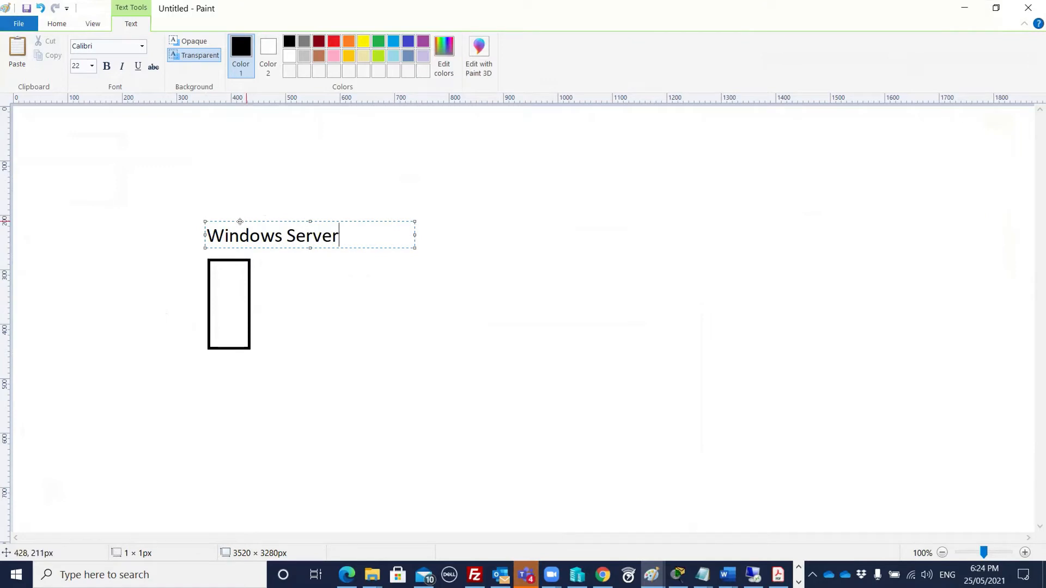
drag(240, 222, 194, 361)
click(194, 218)
click(178, 215)
text(Active Directory)
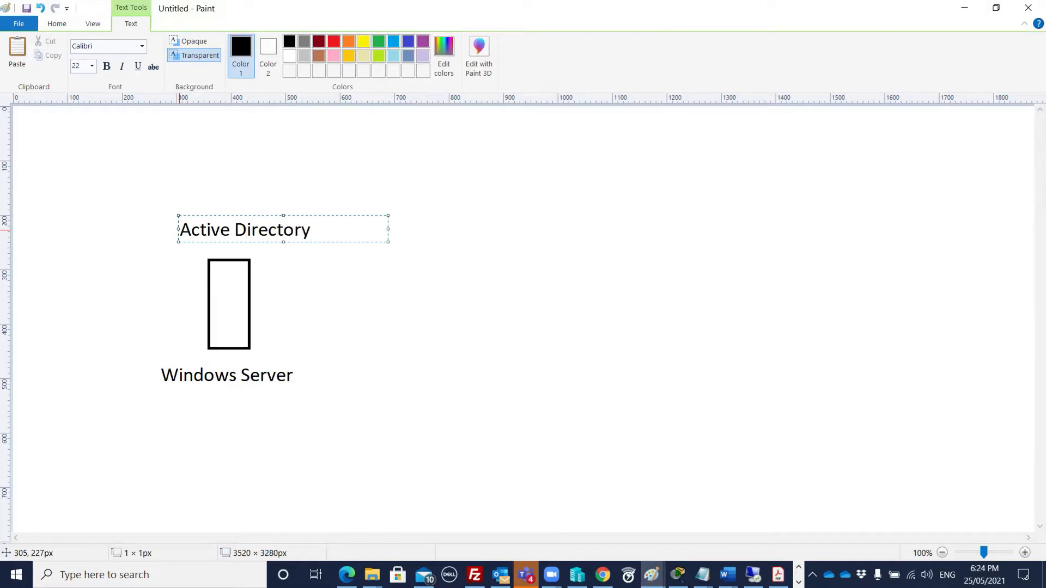
- Start a text list near the top with Authentication, Users, Computers and Groups on separate lines
click(350, 174)
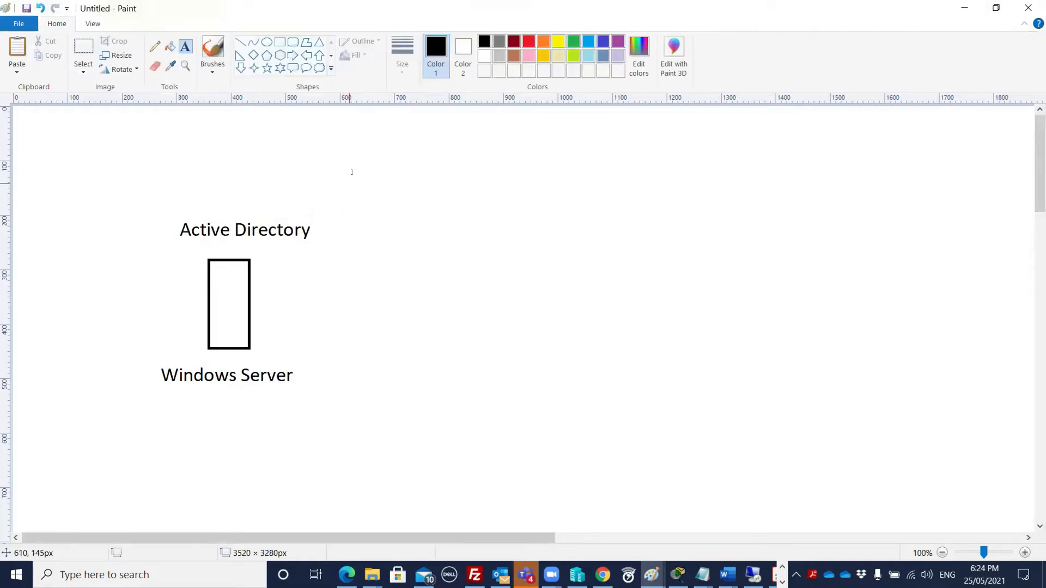
click(370, 155)
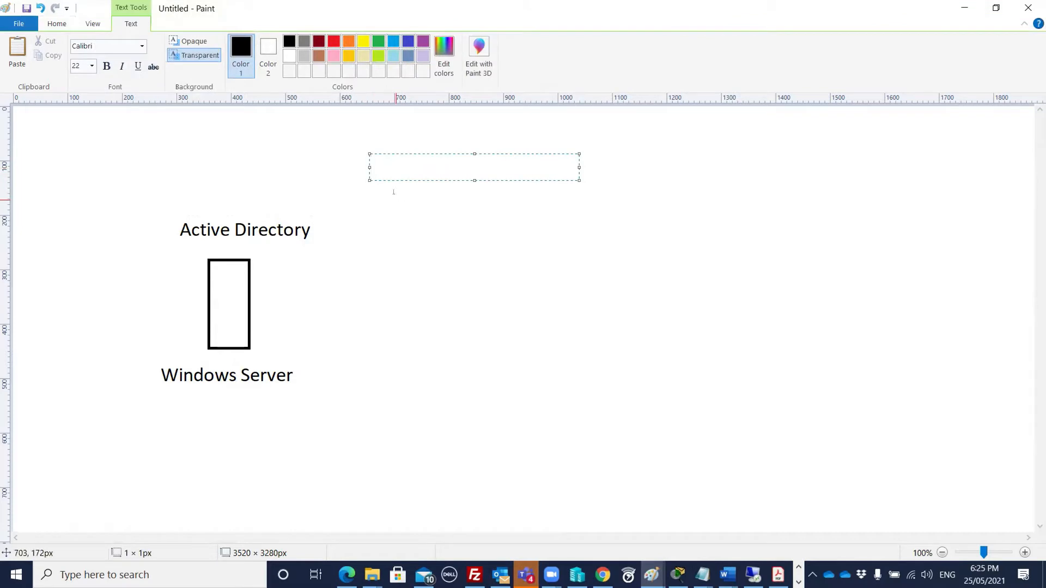
text(Authenticatin)
key(BackSpace)
text(on)
key(Return)
text(Users)
key(Return)
text(Computers)
key(Return)
text(Groups)
key(Return)
- Add Organisation Unit as the fifth item and move the list beside the Active Directory label
text(Or)
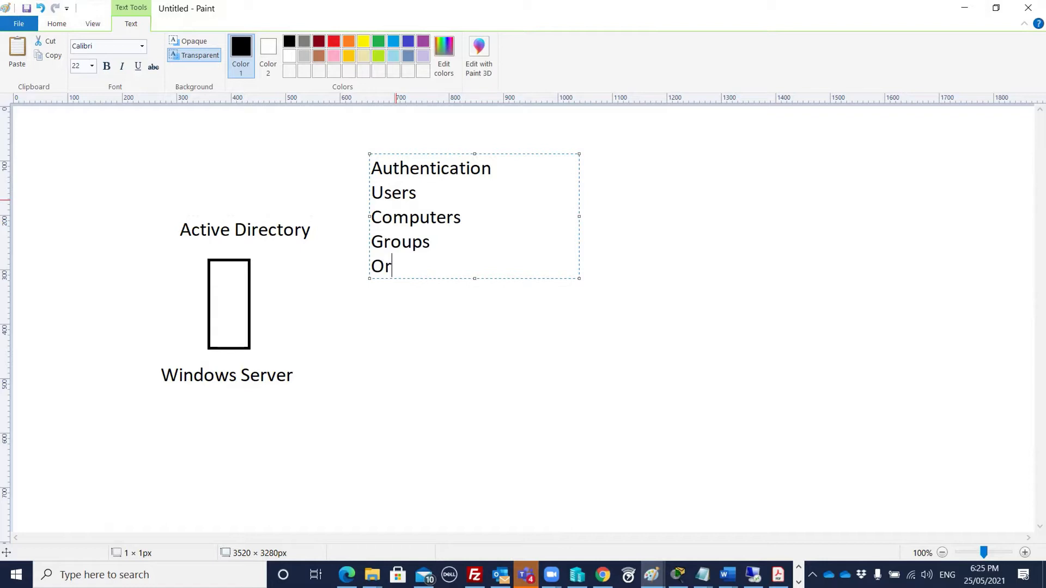
text(ganisation Unti)
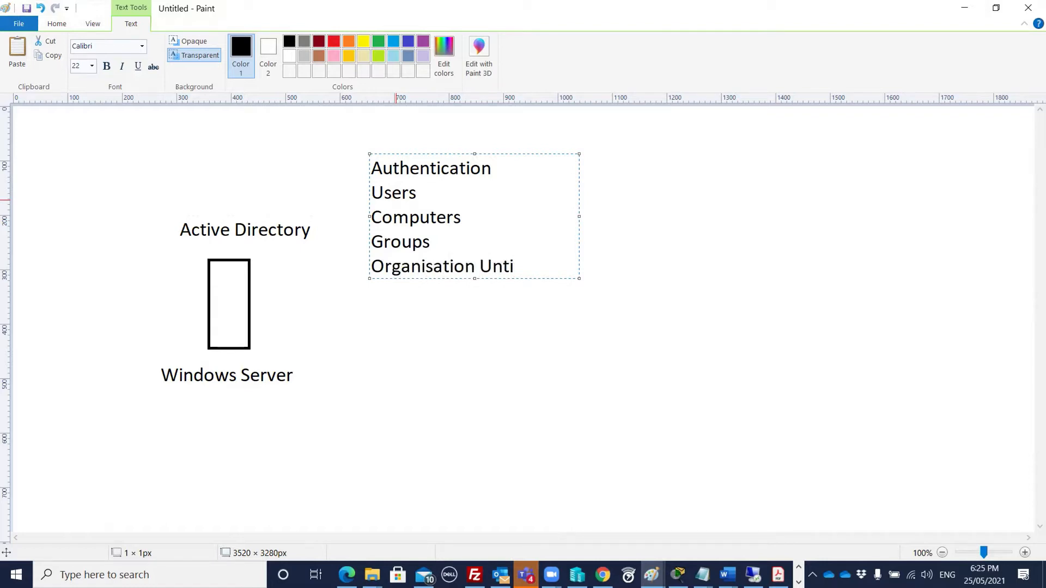
key(BackSpace)
key(BackSpace)
key(BackSpace)
text(nit)
key(Return)
text(Gro)
key(BackSpace)
key(BackSpace)
key(BackSpace)
key(BackSpace)
click(473, 294)
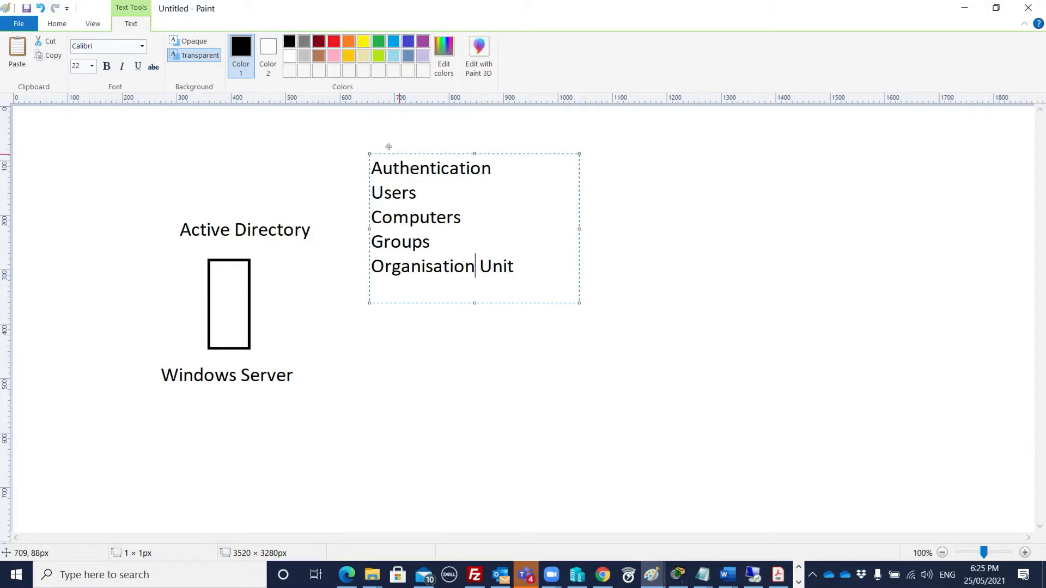
drag(389, 147, 347, 120)
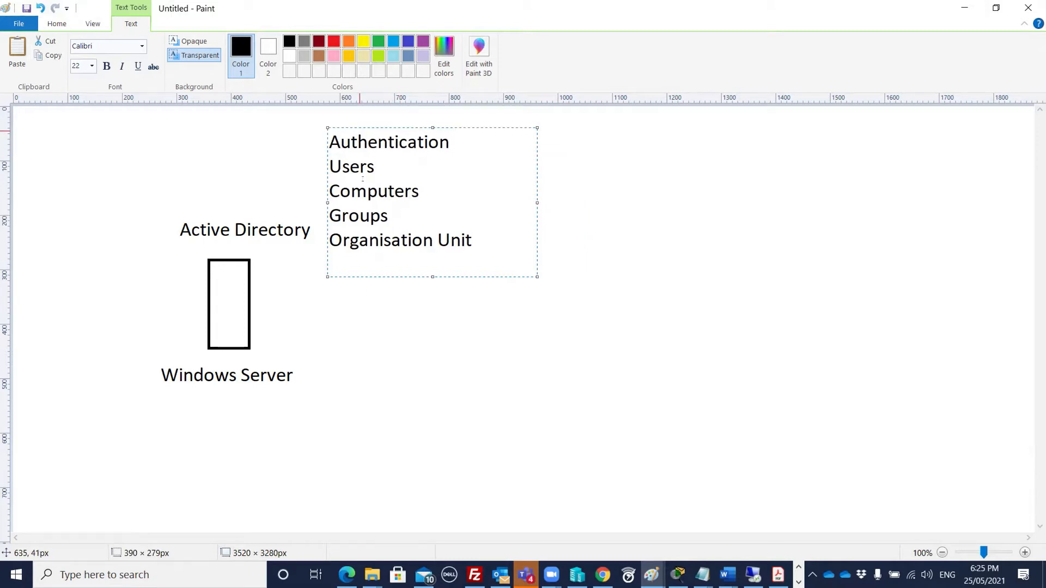
- Add the text label 'Bob' beside the server box
click(349, 294)
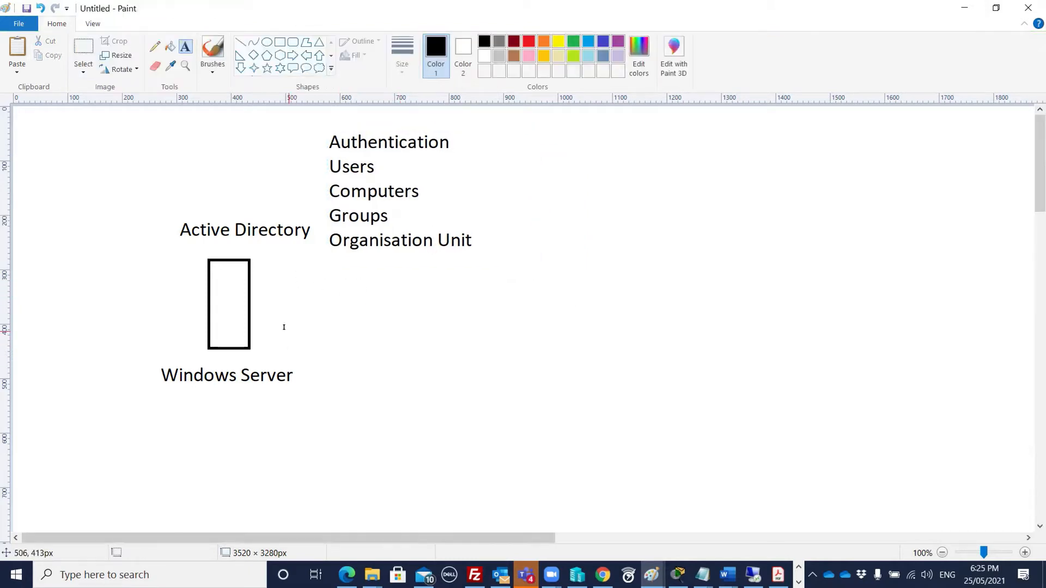
click(297, 285)
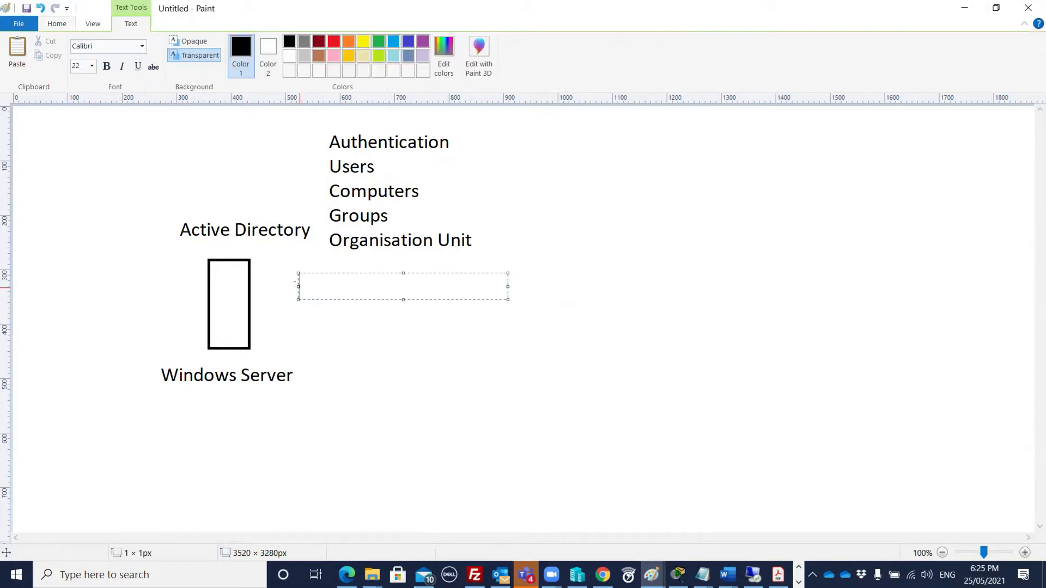
text(Bob)
click(204, 173)
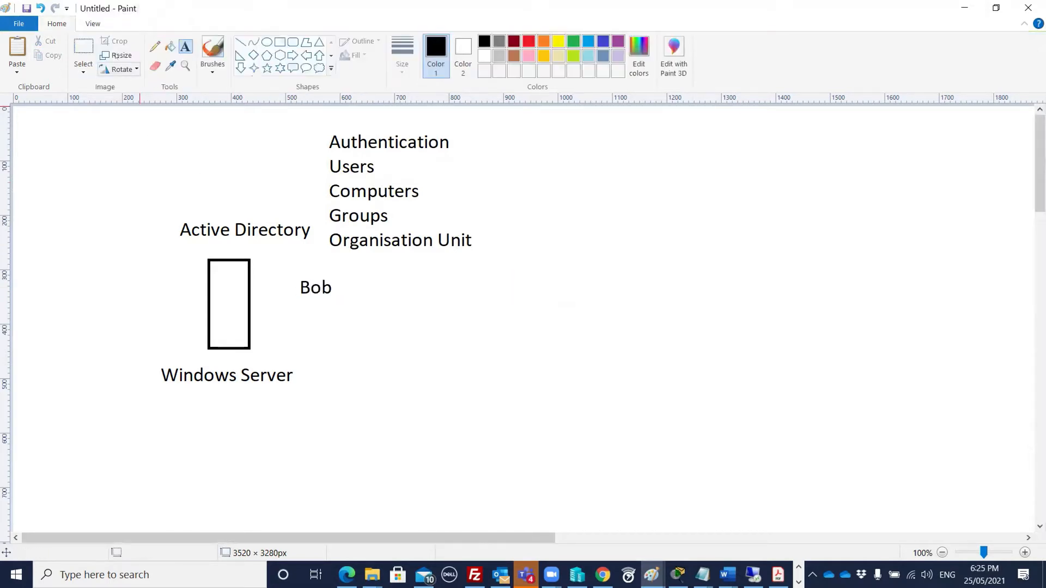
- Draw three two-box computers at lower right and a large rectangle framing the diagram
click(279, 42)
drag(562, 322, 614, 349)
mouse_move(694, 327)
mouse_down()
mouse_move(733, 349)
mouse_move(826, 349)
mouse_up()
drag(538, 349, 633, 378)
drag(675, 350, 741, 378)
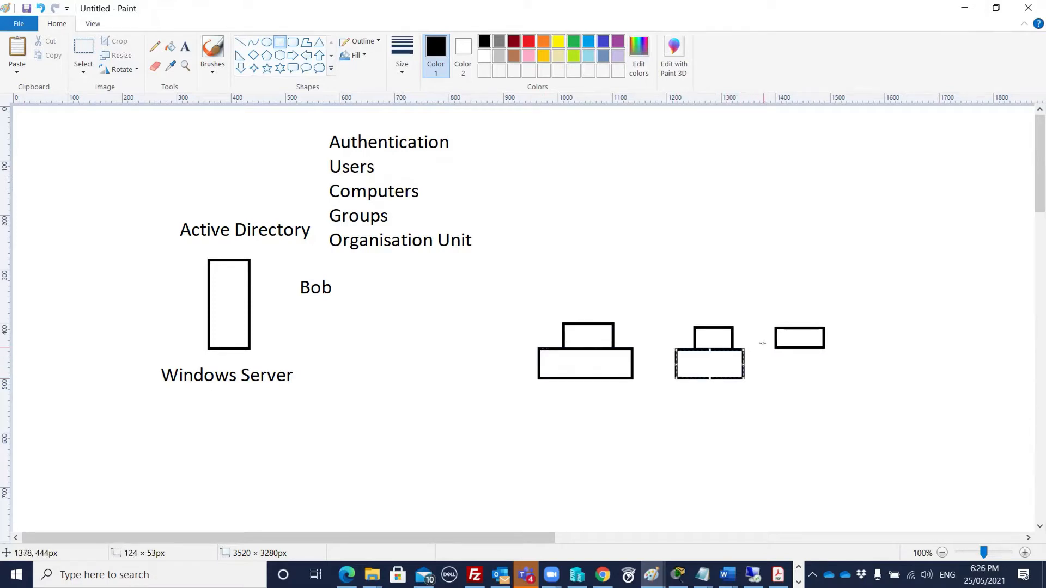
mouse_move(767, 347)
mouse_down()
mouse_move(778, 361)
mouse_move(844, 381)
mouse_move(826, 380)
mouse_up()
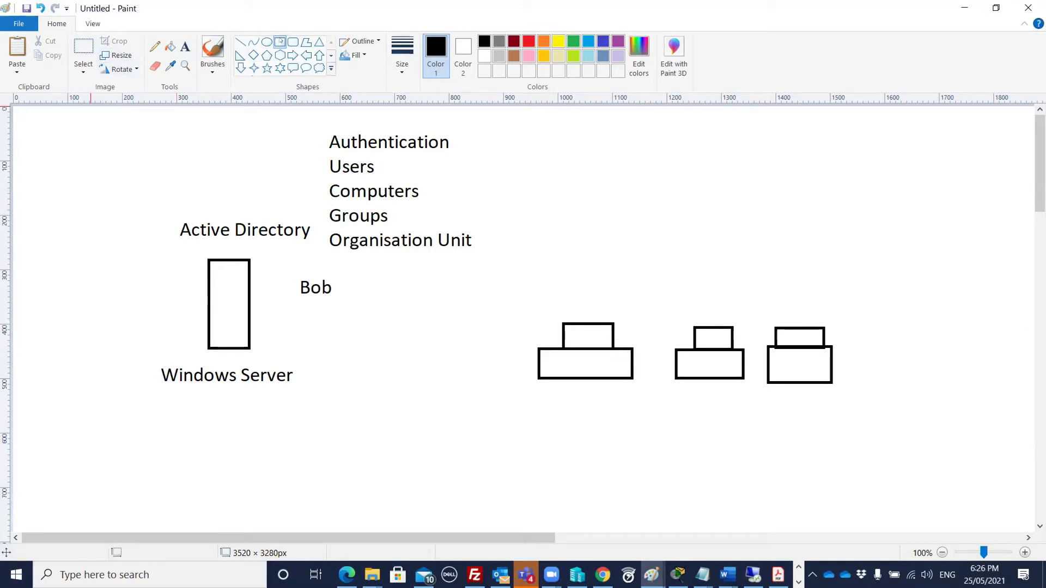
drag(64, 121, 880, 461)
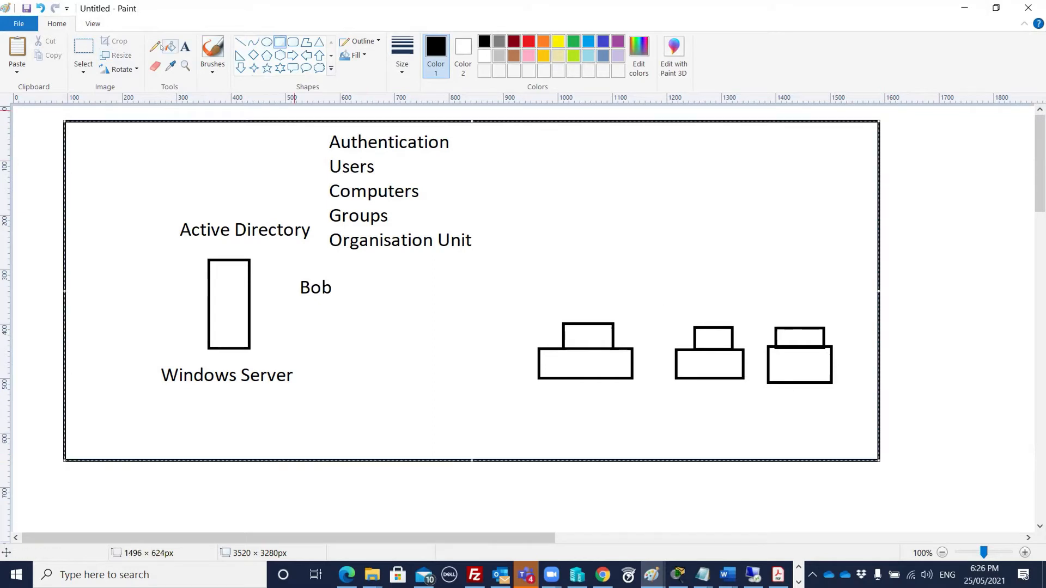
- Add an 'ABC.Local' label at the top right, outside the frame
click(185, 47)
click(889, 137)
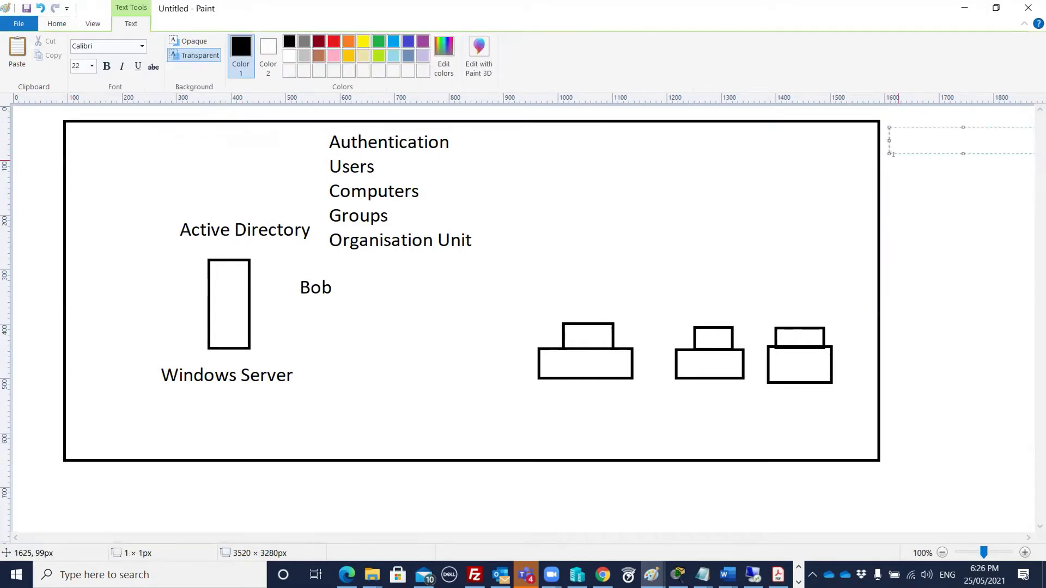
text(B)
key(BackSpace)
text(ABC.Local)
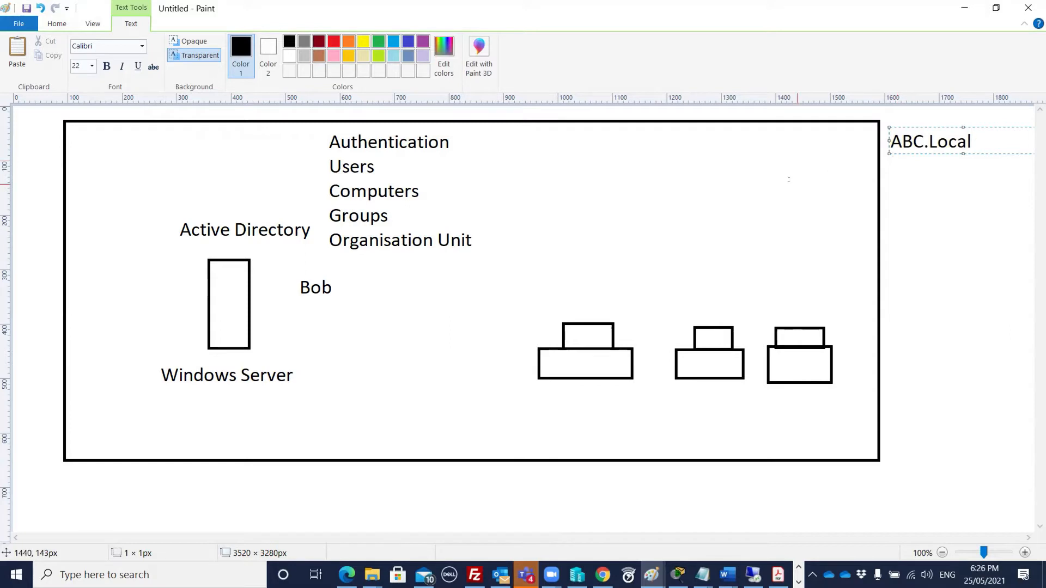
drag(934, 127, 932, 121)
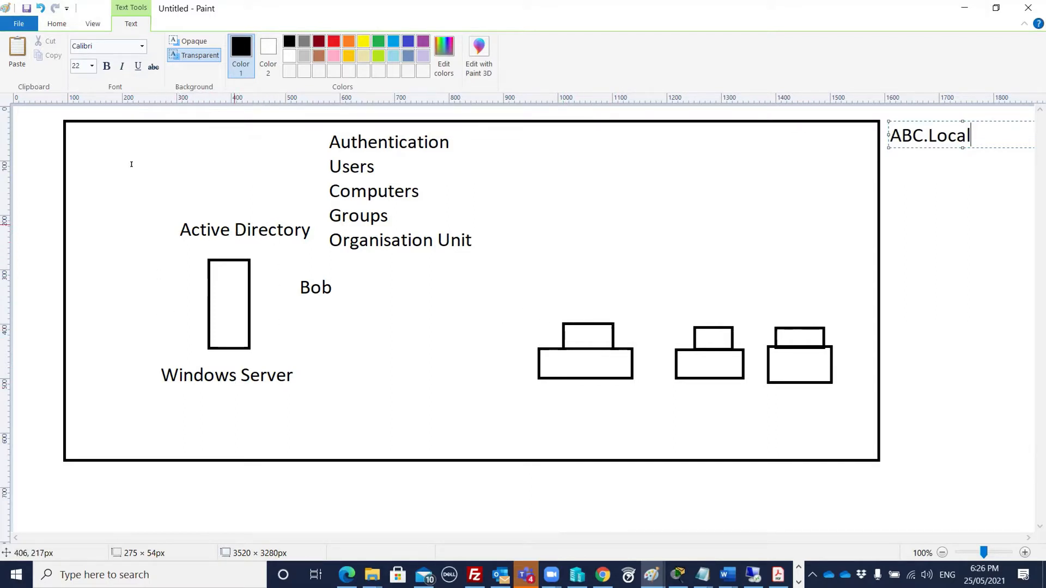
- Draw pencil cables from the three computers and the server to the switch
click(57, 23)
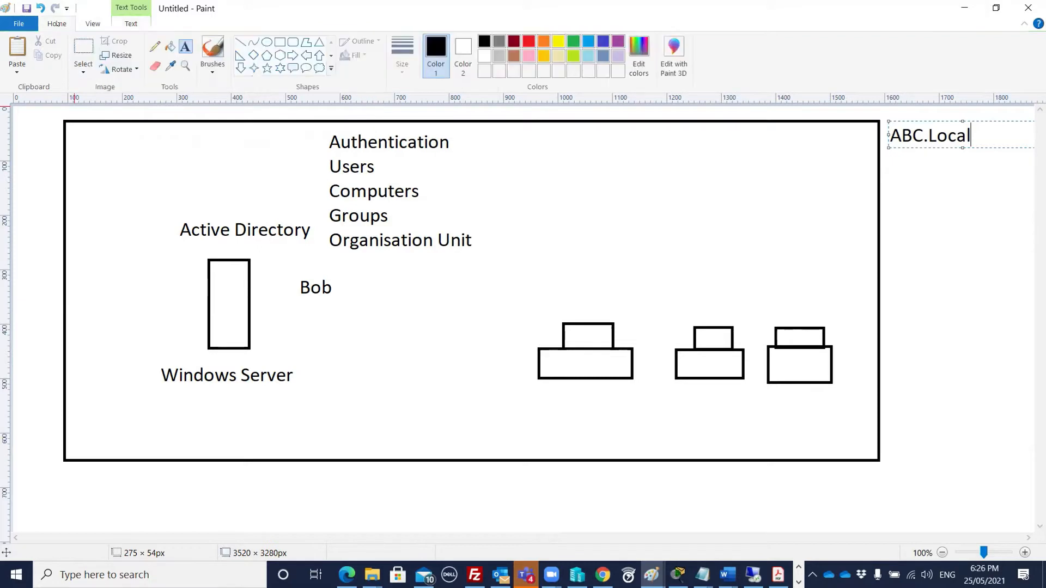
click(155, 46)
mouse_move(579, 380)
mouse_down()
mouse_move(482, 418)
mouse_move(418, 374)
mouse_move(411, 357)
mouse_up()
mouse_move(685, 381)
mouse_down()
mouse_move(498, 427)
mouse_move(378, 354)
mouse_up()
mouse_move(776, 384)
mouse_down()
mouse_move(515, 416)
mouse_move(406, 351)
mouse_up()
mouse_move(361, 318)
mouse_down()
mouse_move(407, 318)
mouse_move(420, 360)
mouse_move(378, 354)
mouse_move(362, 317)
mouse_up()
drag(249, 328, 363, 338)
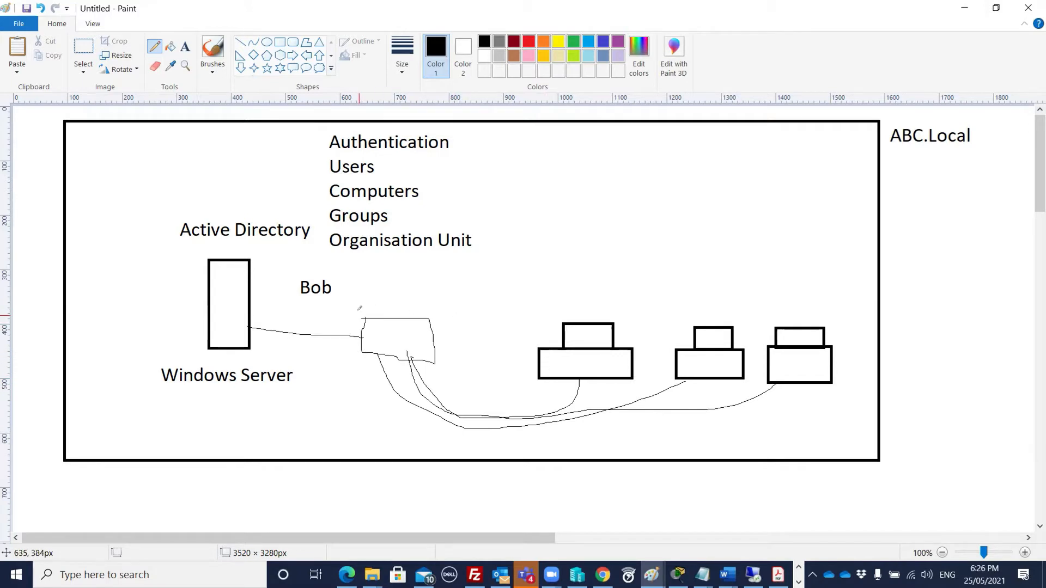
- Outline the switch box, underline Bob and draw a tick above the first computer
mouse_move(364, 317)
mouse_down()
mouse_move(361, 354)
mouse_move(435, 357)
mouse_move(434, 320)
mouse_move(385, 319)
mouse_up()
drag(294, 304, 325, 303)
drag(589, 304, 612, 296)
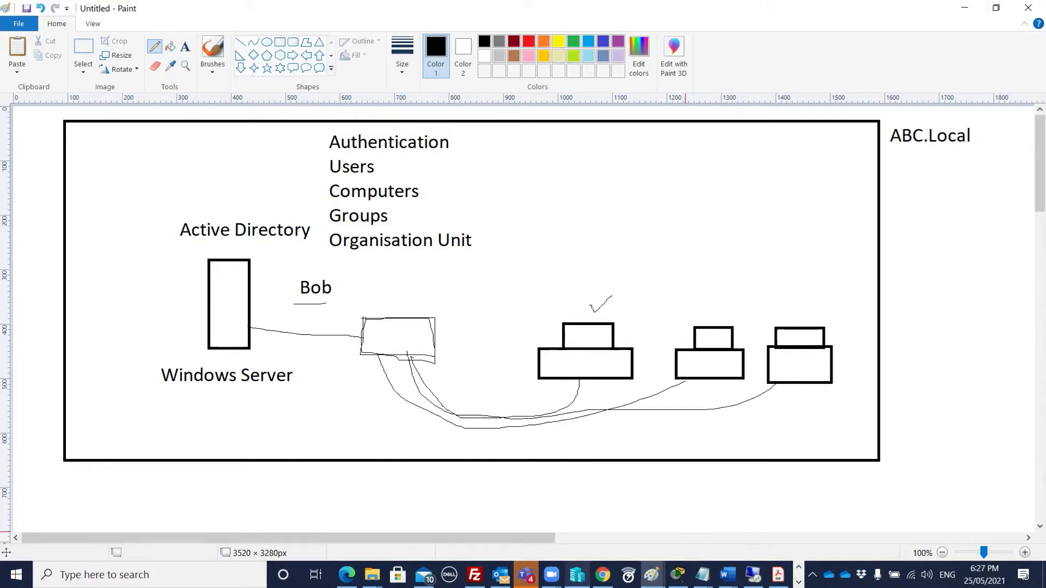
- Start the WindowsServer VM, continuing from its last state
click(577, 575)
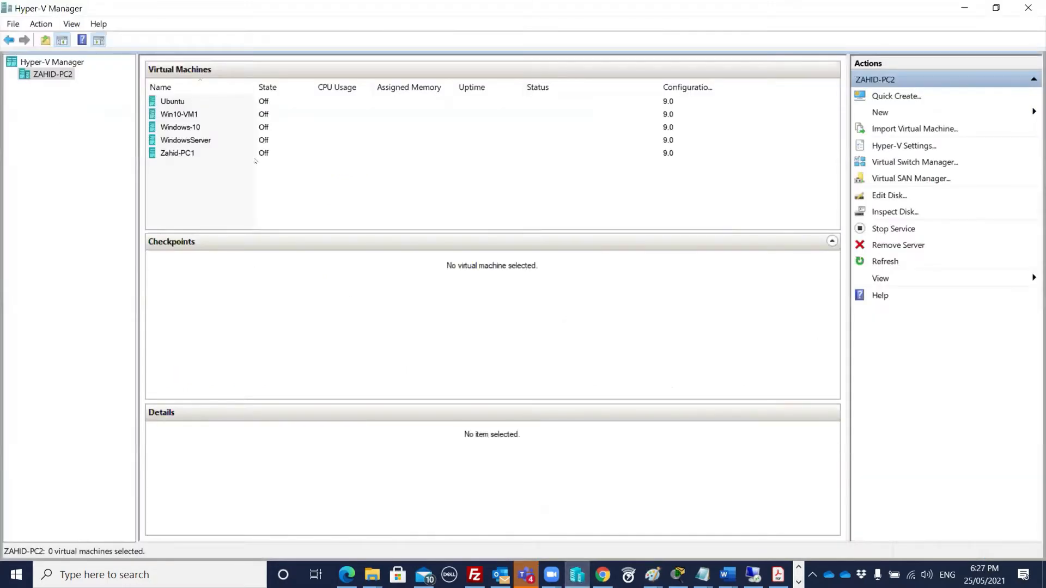
click(221, 139)
right_click(309, 140)
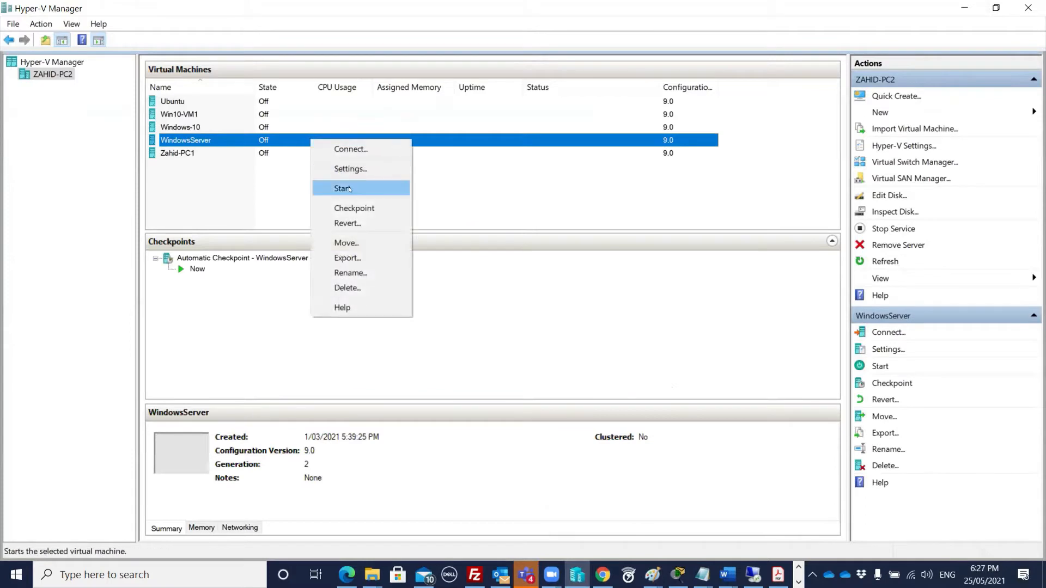
click(393, 186)
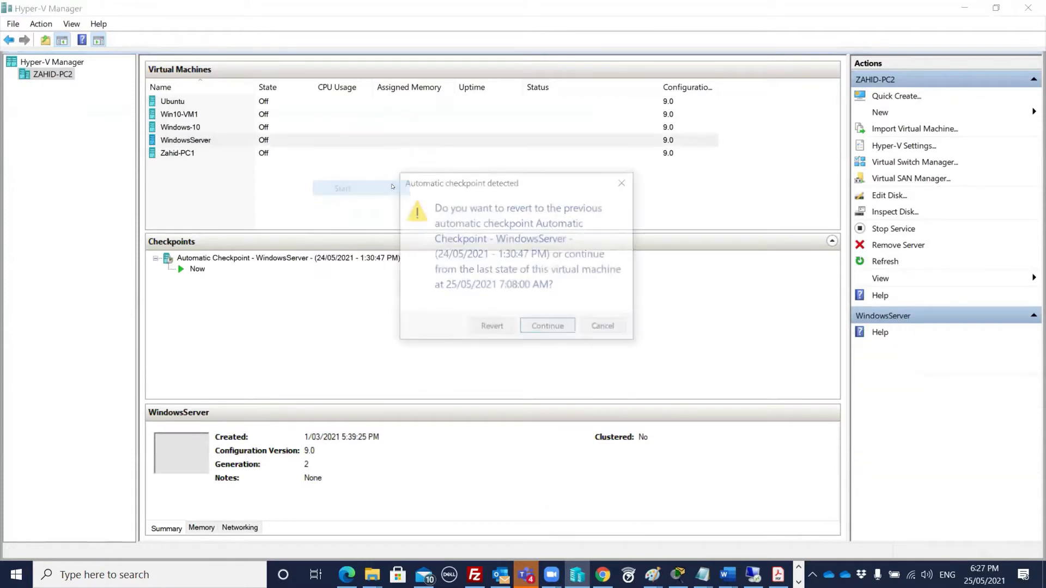
click(543, 329)
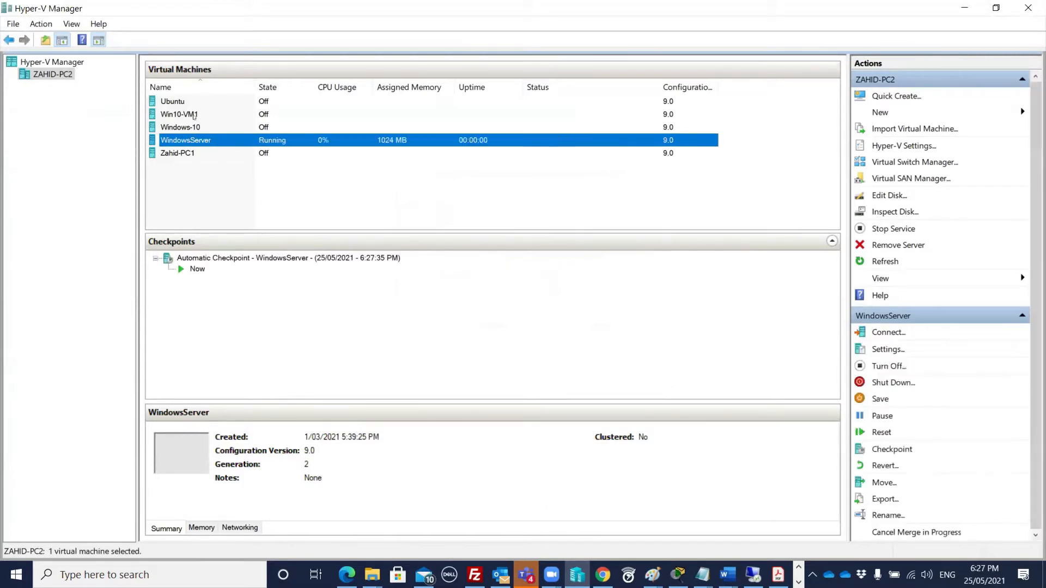
- Start the Win10-VM1 VM, continuing from its last state
click(236, 112)
right_click(236, 110)
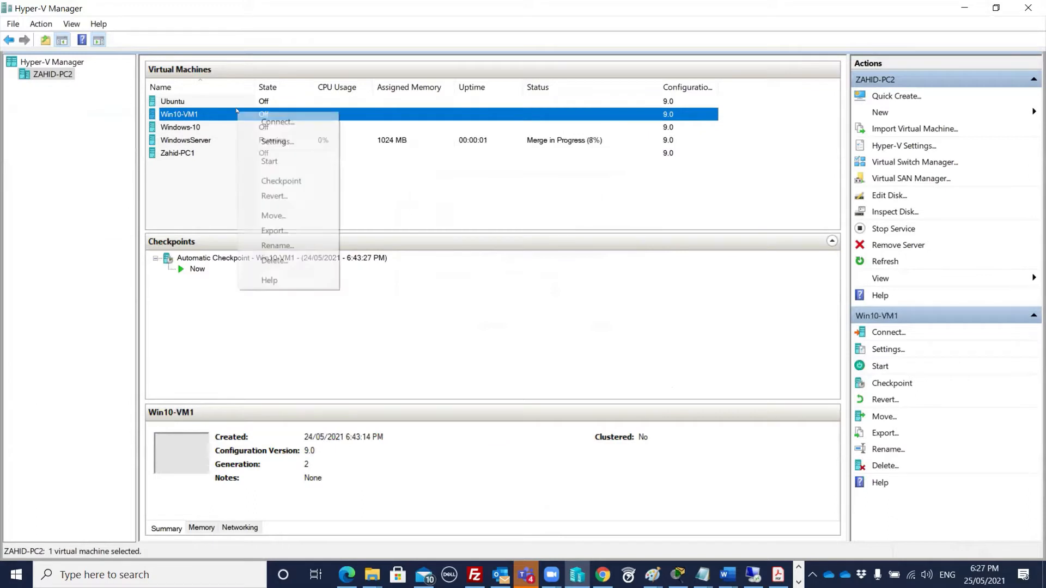
click(265, 162)
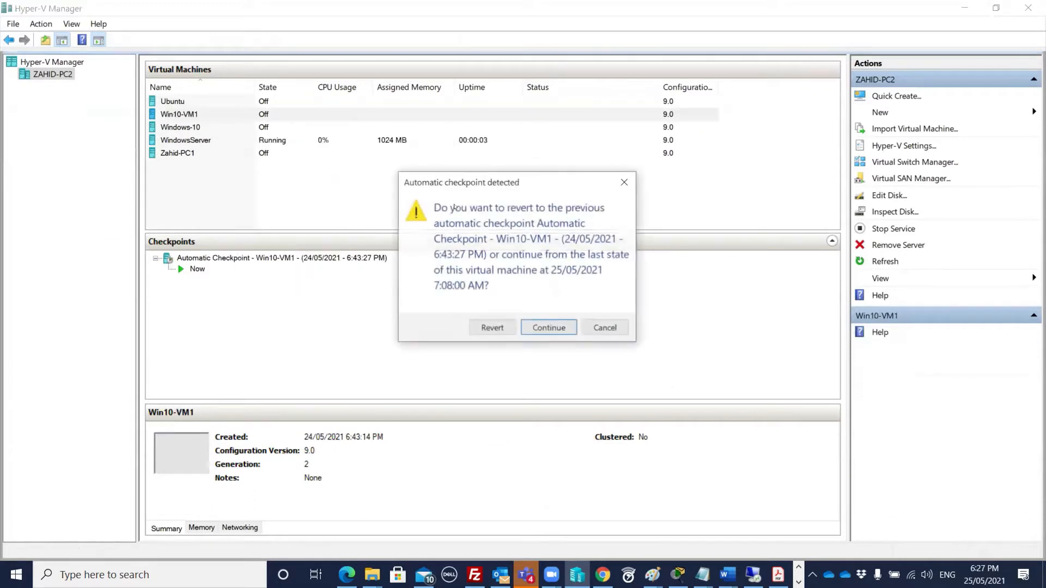
click(560, 327)
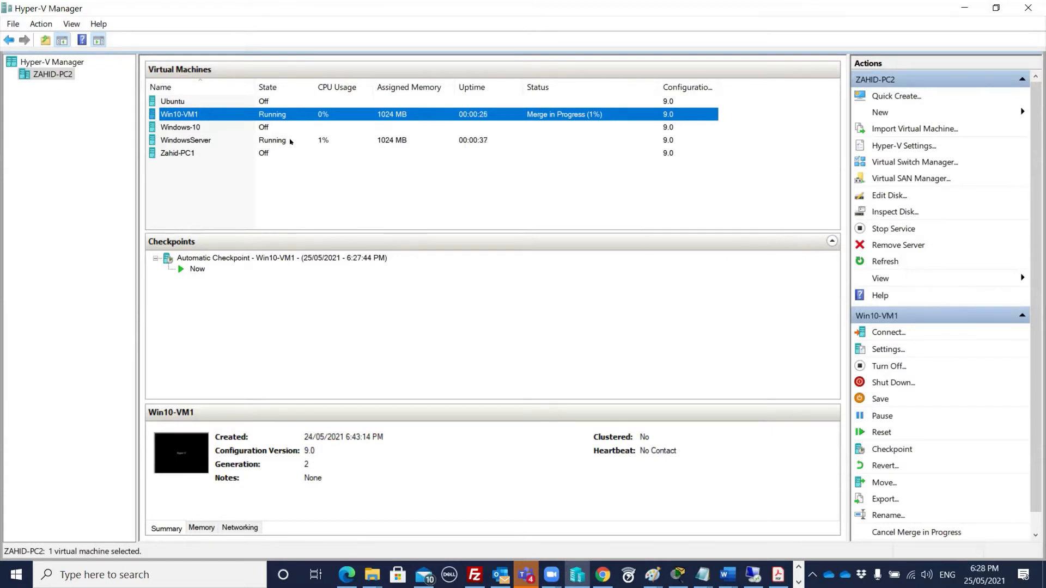
- Connect to the WindowsServer console, then move the window aside and minimize it
click(272, 141)
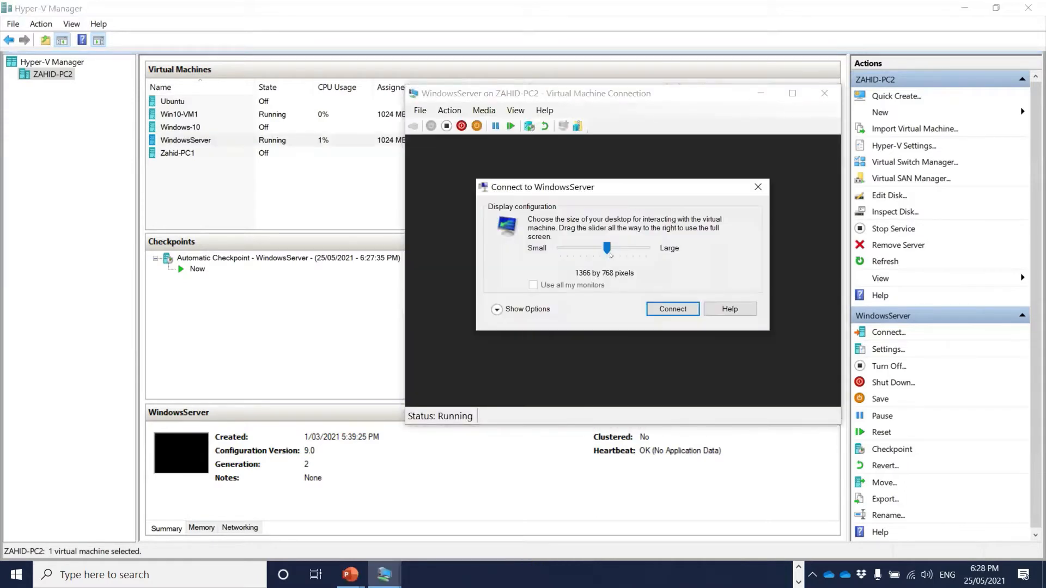
click(758, 187)
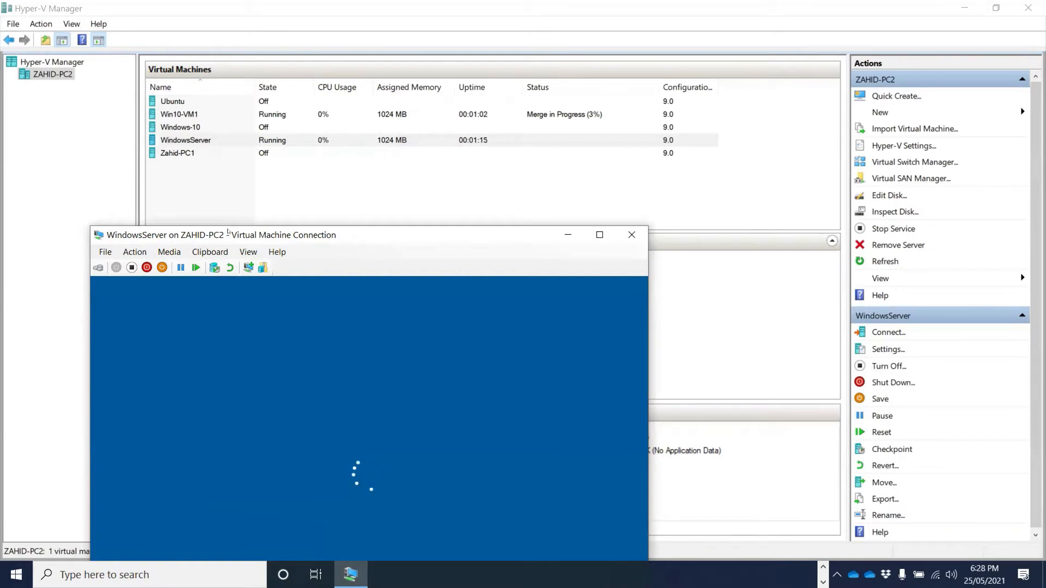
drag(228, 231, 142, 75)
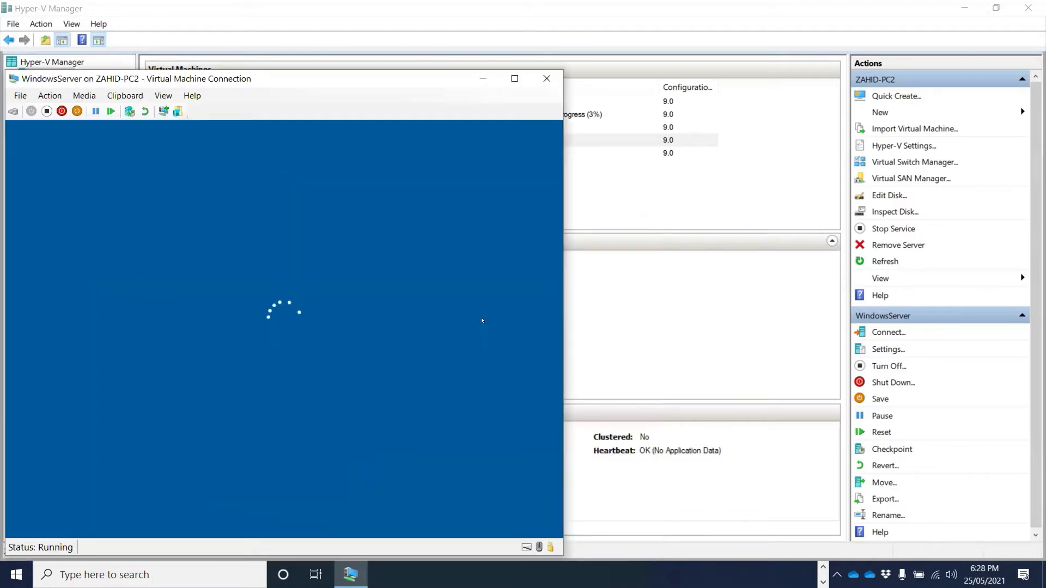
click(483, 78)
click(402, 113)
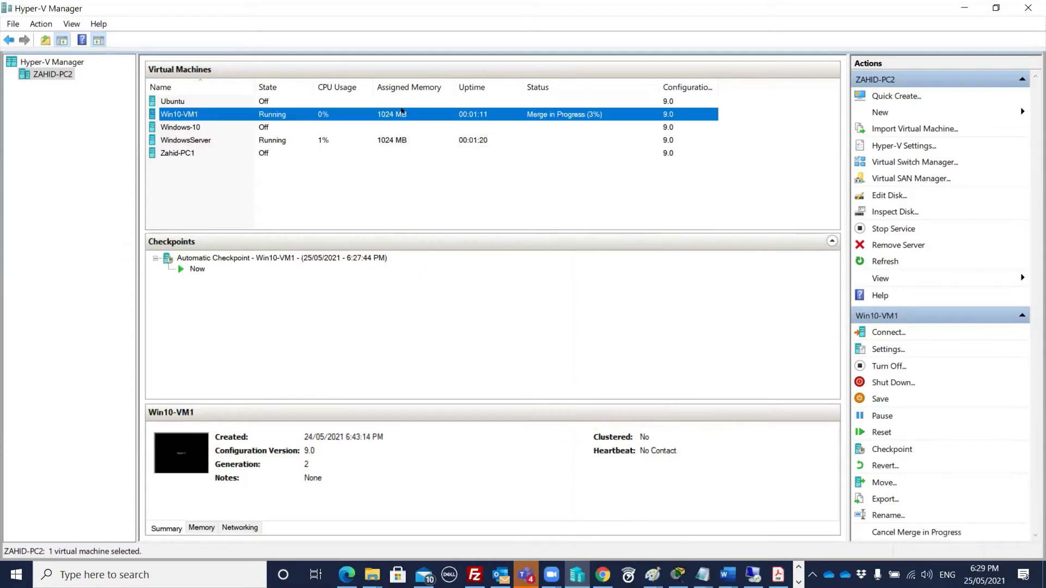
- Open Win10-VM1's console to watch it boot, then bring Hyper-V Manager back in front
double_click(402, 113)
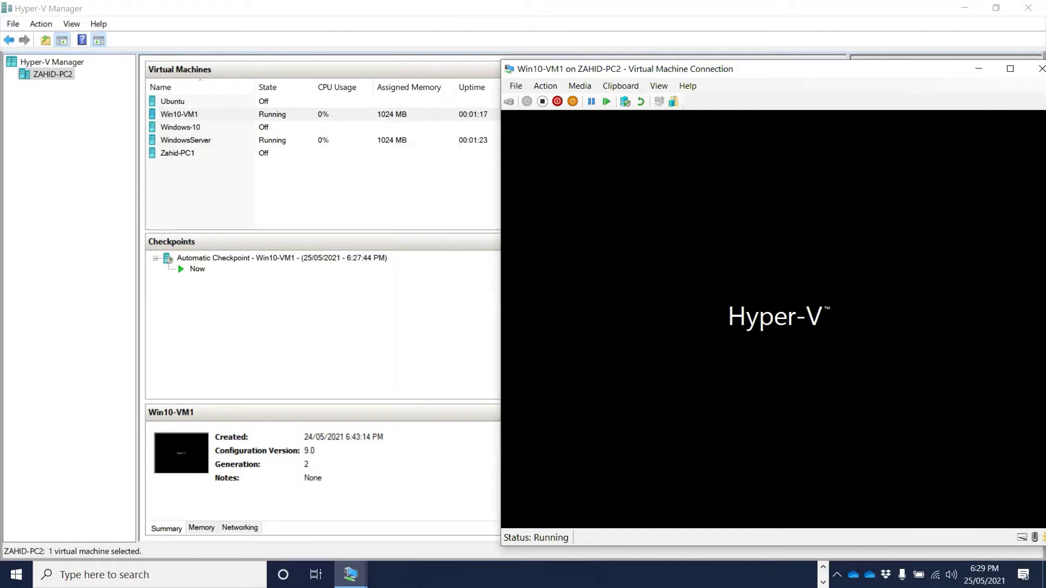
drag(812, 68, 816, 67)
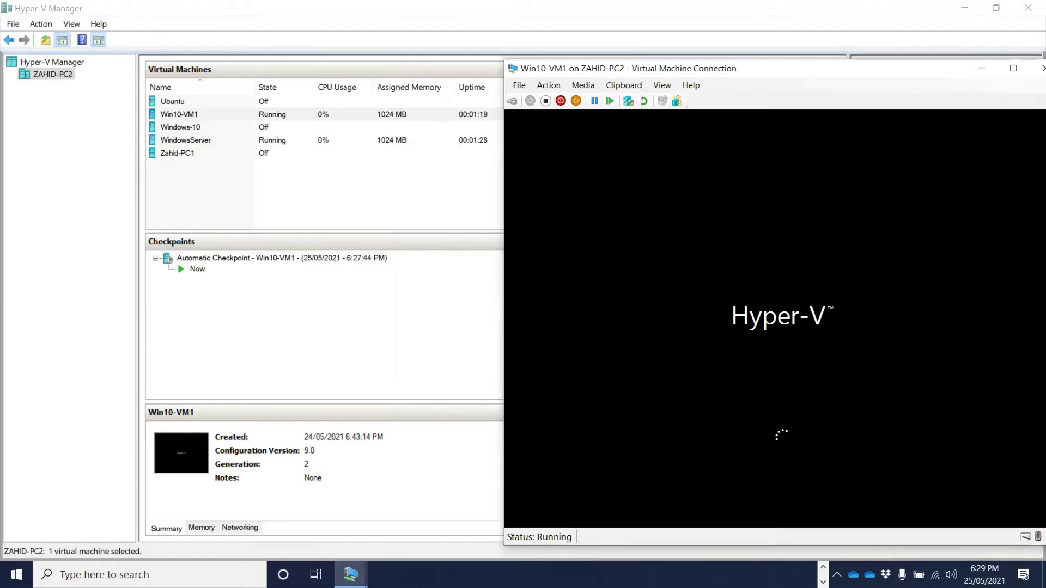
click(470, 203)
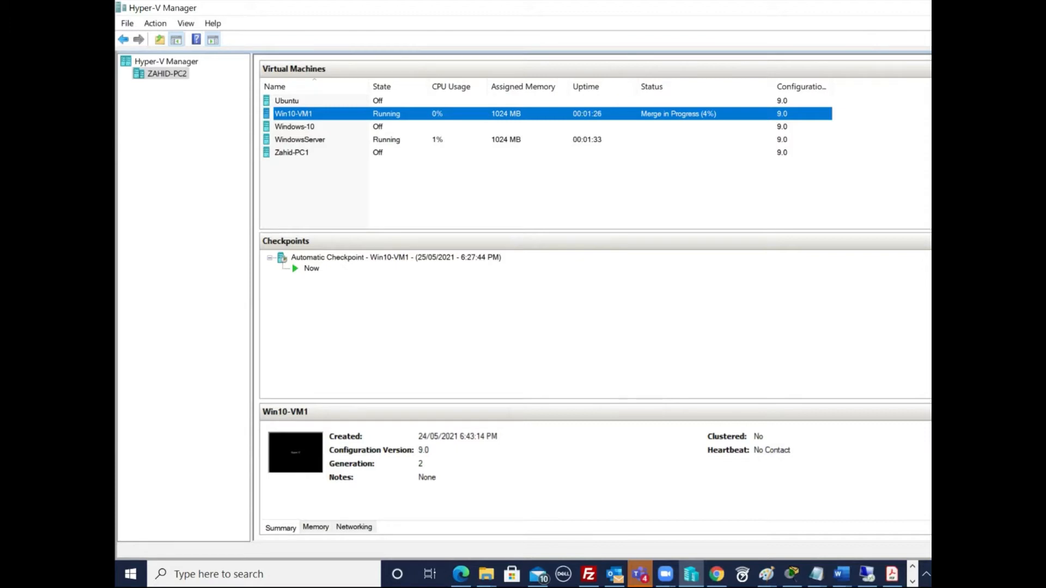
click(922, 240)
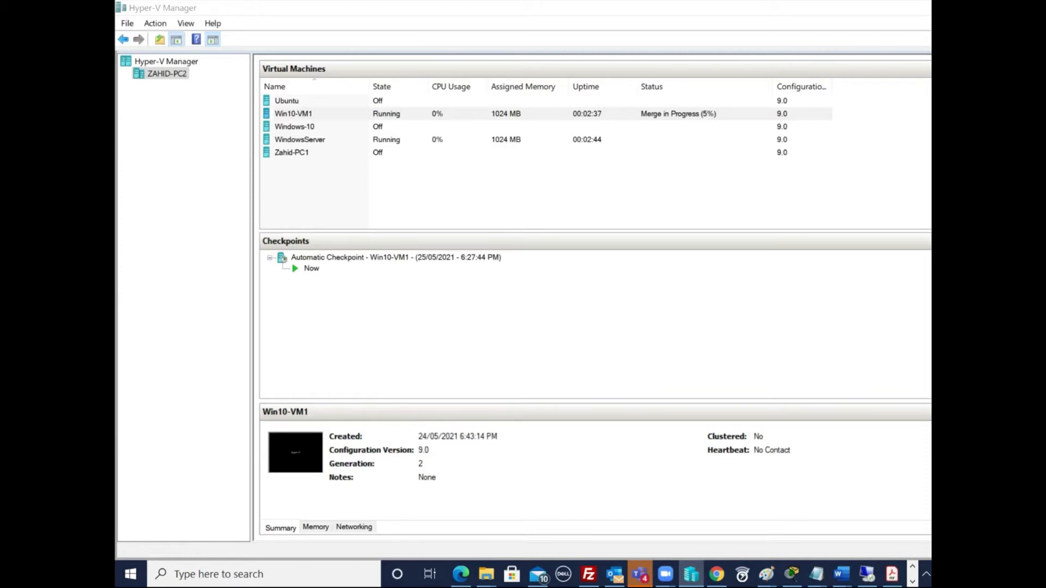
- Open a console to WindowsServer and send Ctrl+Alt+Delete to reach its sign-in screen
click(368, 116)
click(382, 141)
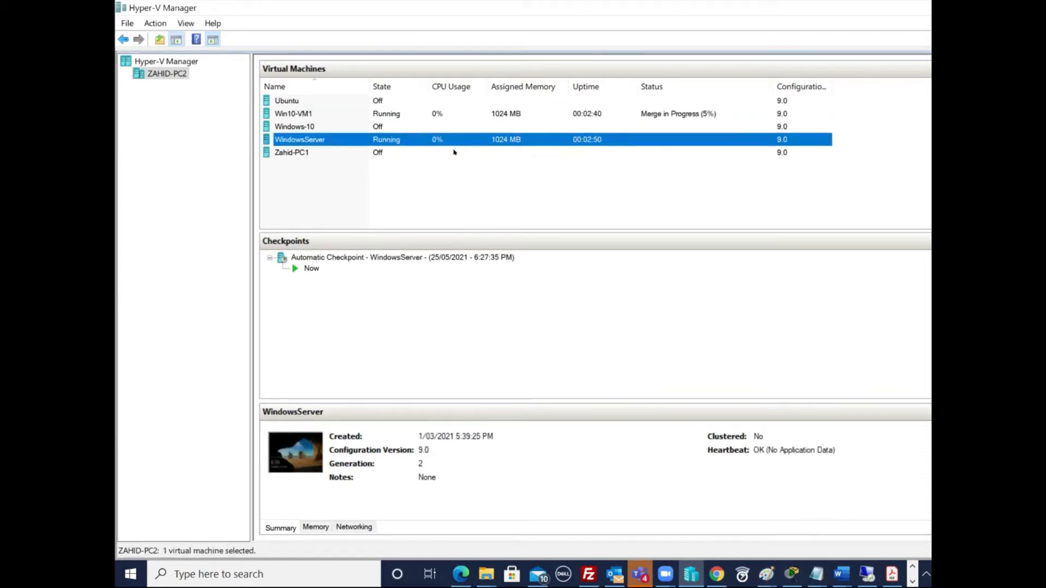
click(397, 140)
double_click(431, 141)
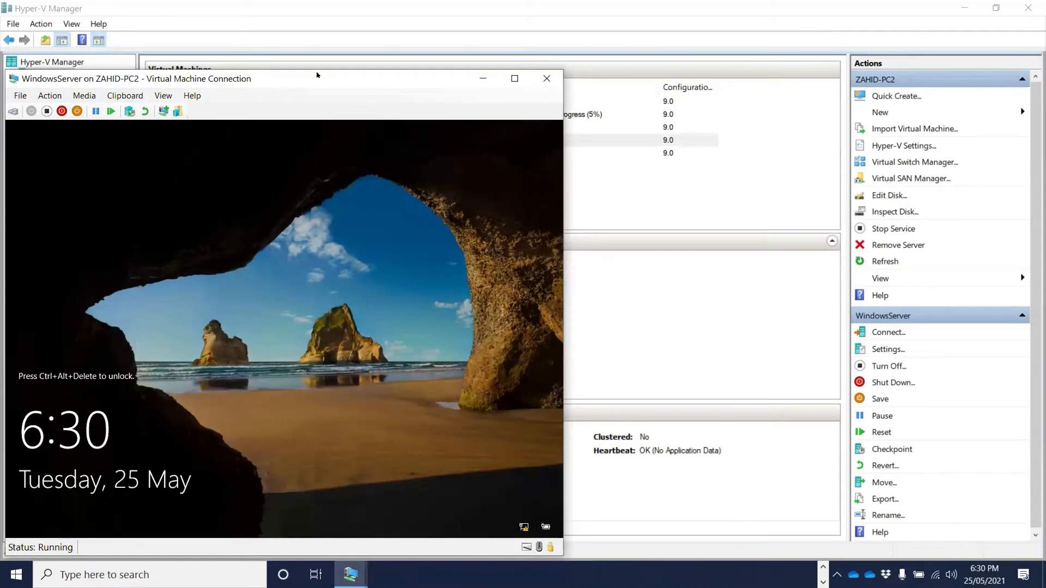
drag(317, 74, 318, 49)
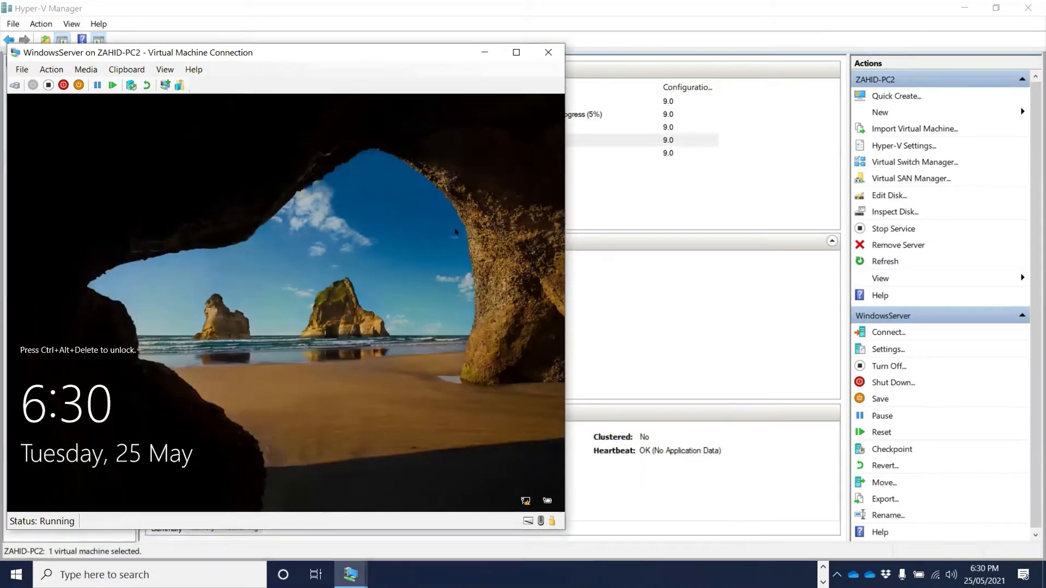
mouse_move(360, 575)
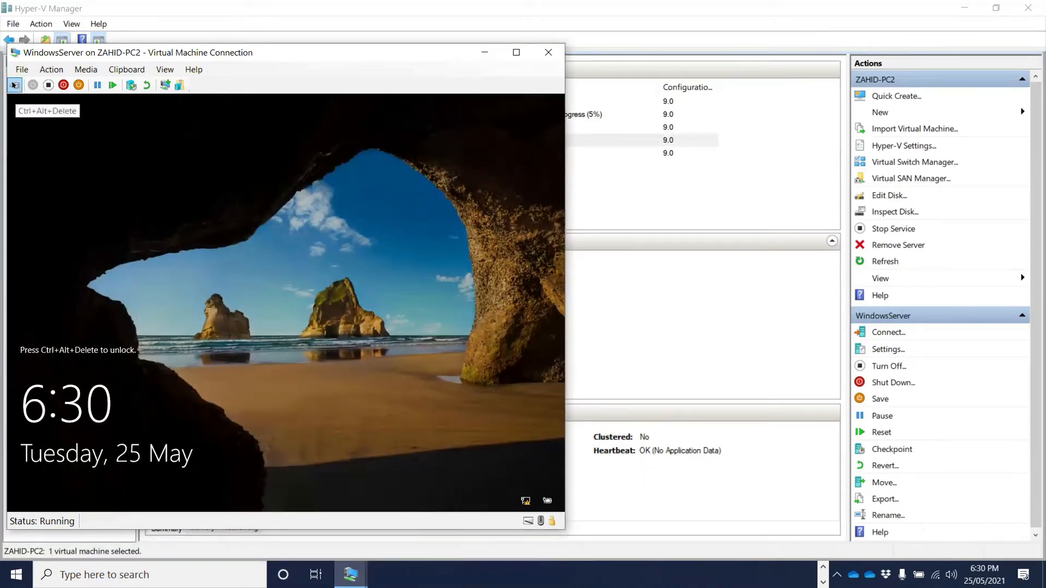
click(15, 85)
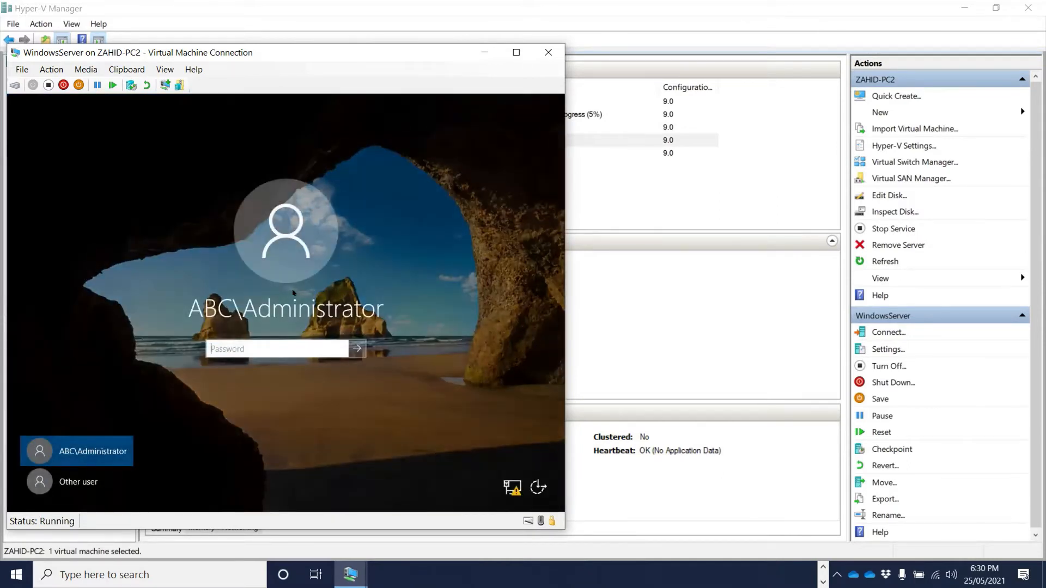
- Sign in to WindowsServer with the administrator account password
text(Pa$$w0rd)
key(Return)
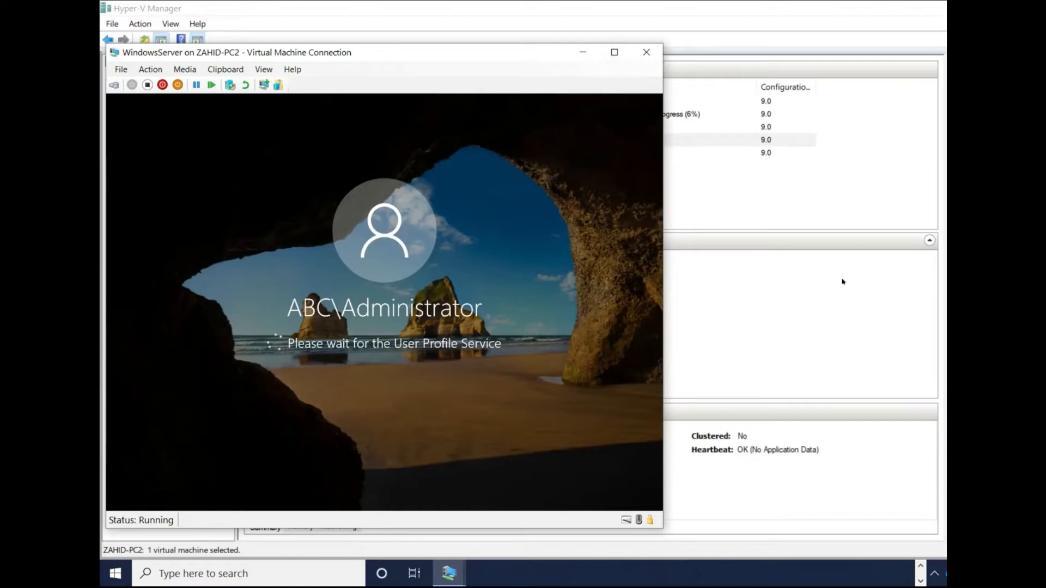
- Release input from the VM and drag the console window aside to reveal the VM list
key(super+shift+q)
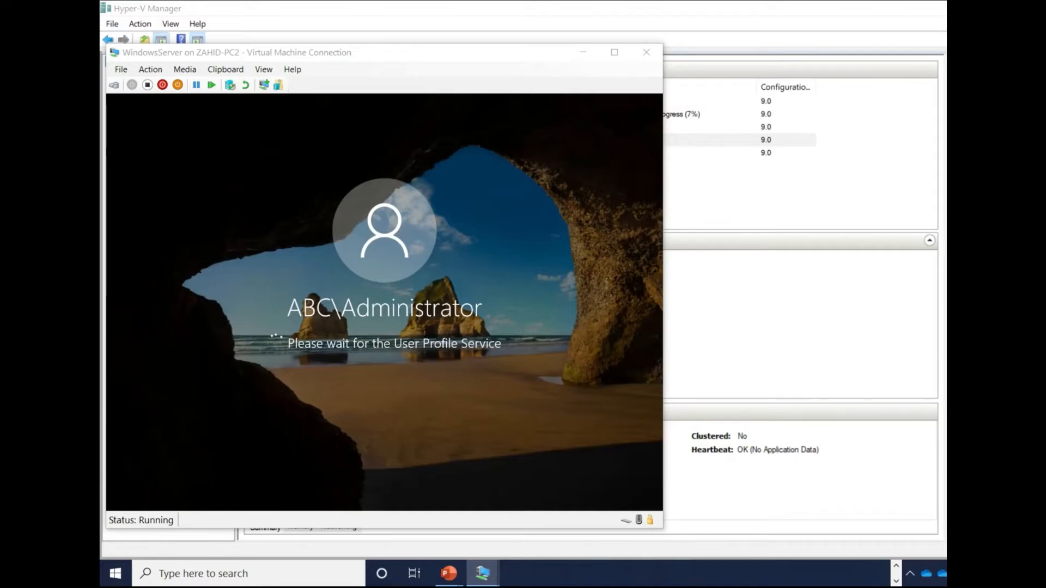
drag(551, 53, 632, 169)
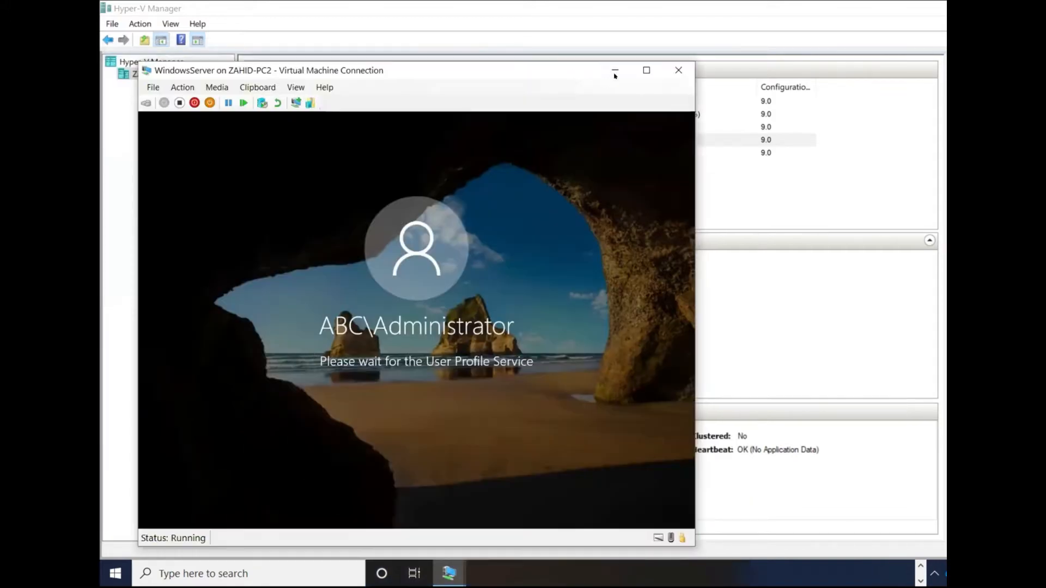
- Minimize the WindowsServer console and turn off the Win10-VM1 virtual machine
click(614, 71)
click(527, 110)
right_click(527, 112)
click(568, 159)
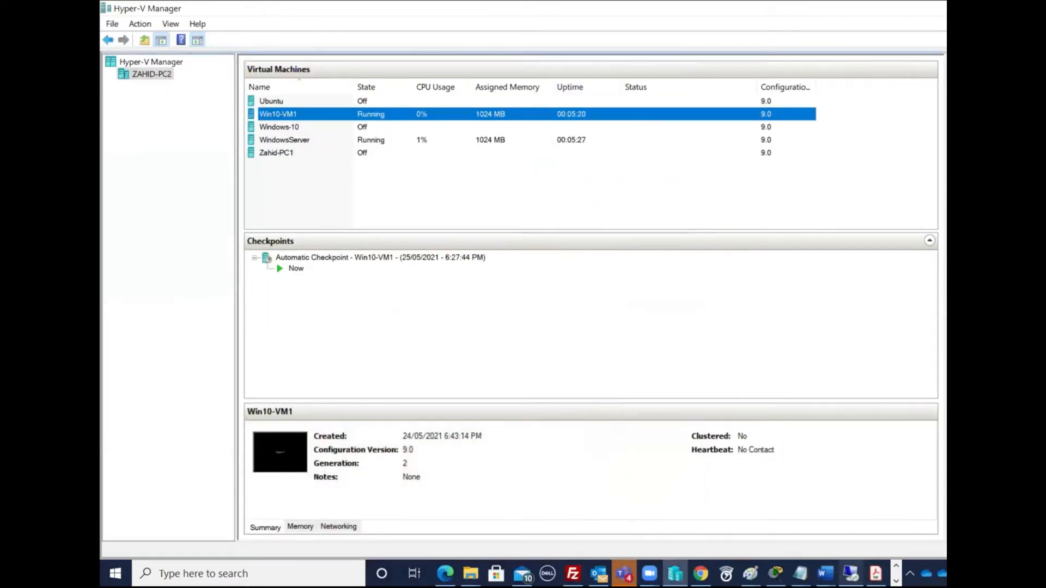
- Close the Remote Desktop Connection dialog and the WindowsServer console window
click(850, 574)
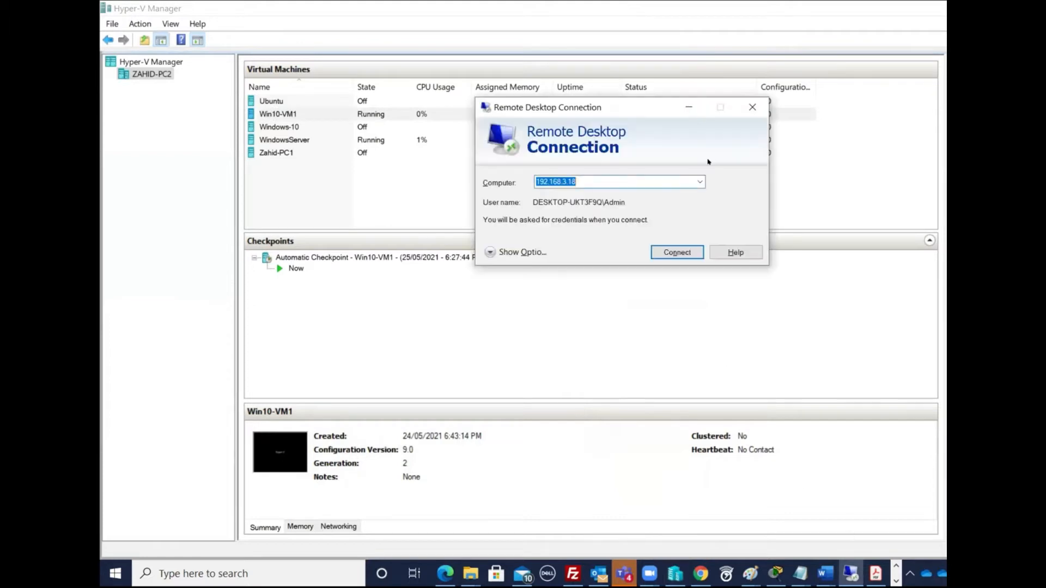
click(753, 107)
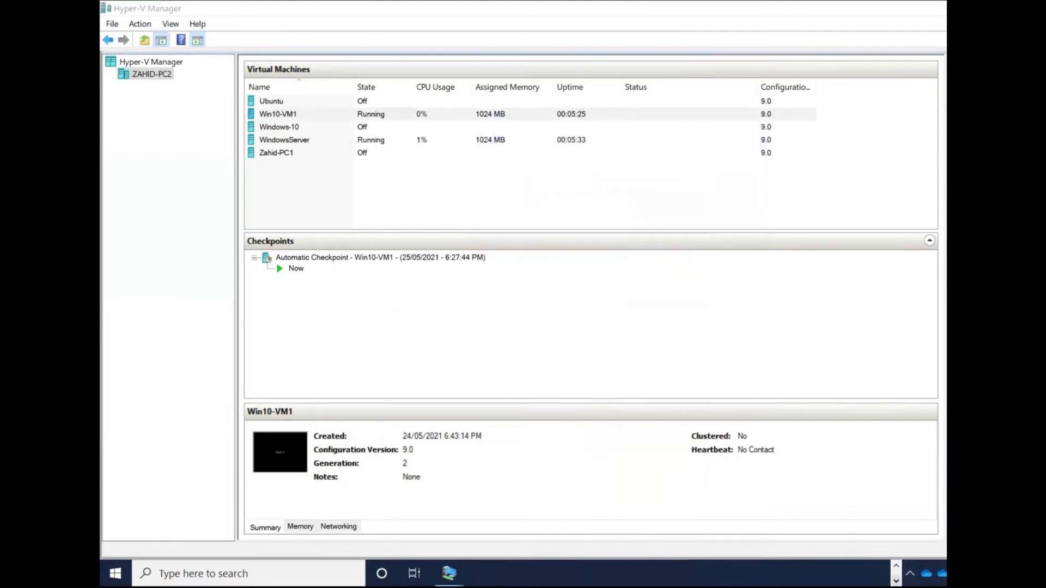
mouse_move(449, 573)
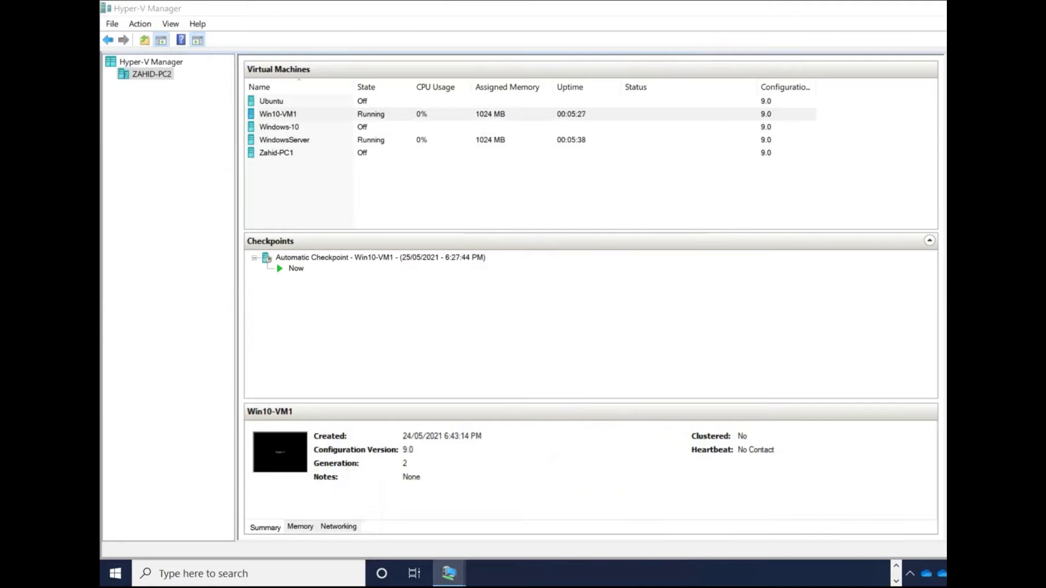
click(402, 507)
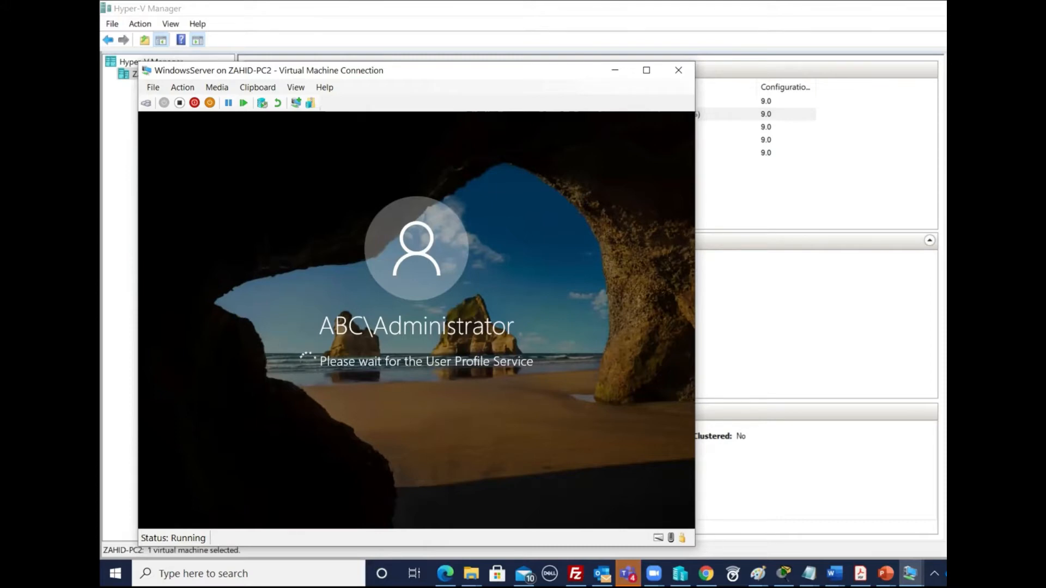
click(678, 70)
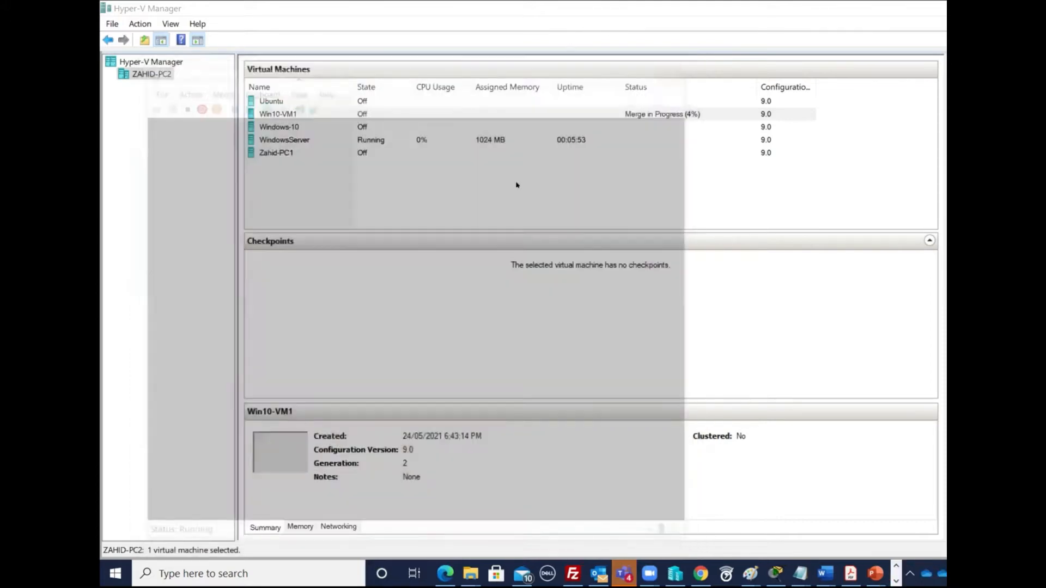
- Turn off the WindowsServer virtual machine
click(466, 140)
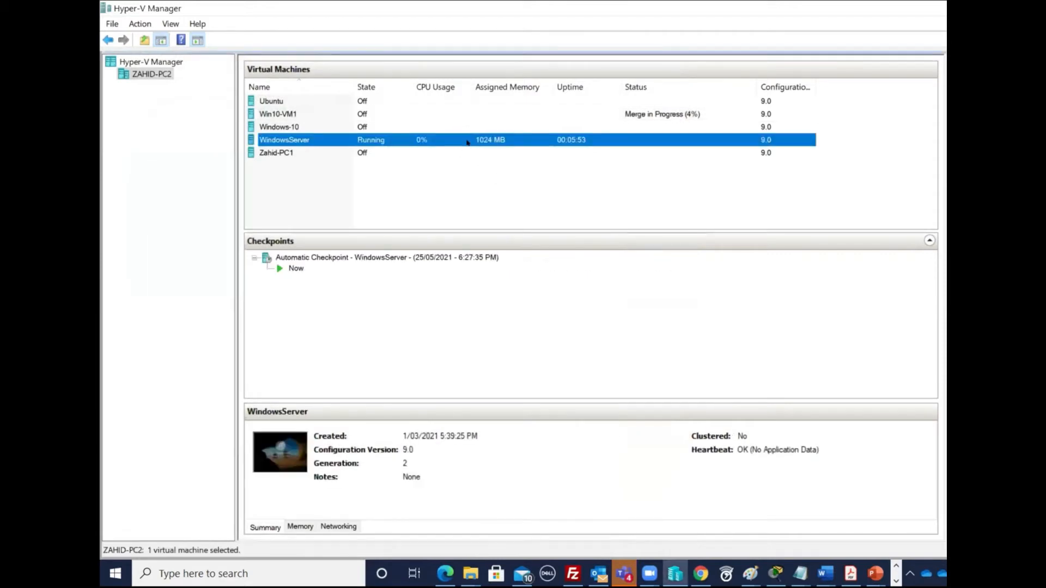
right_click(468, 141)
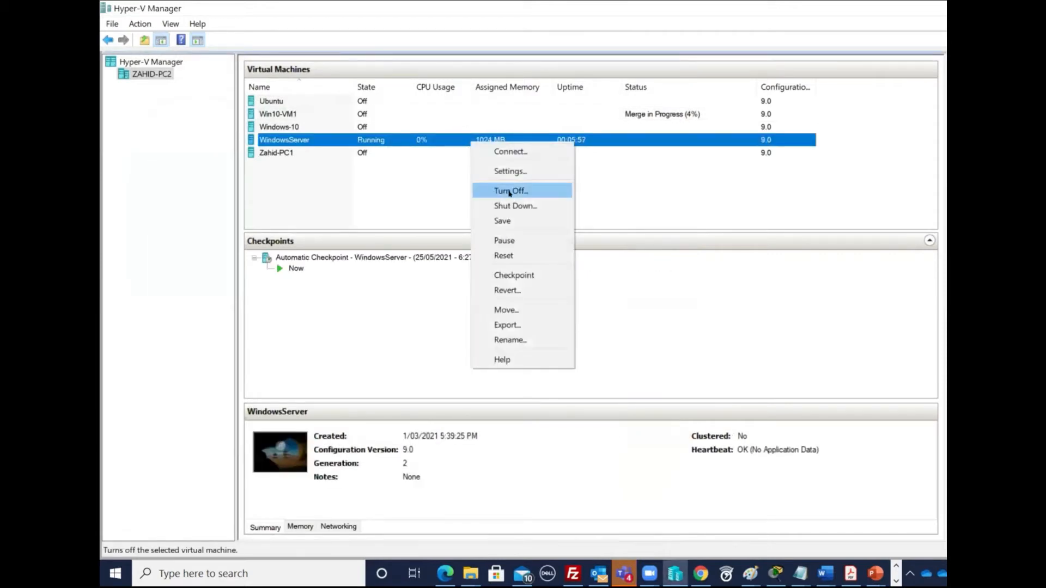
click(510, 192)
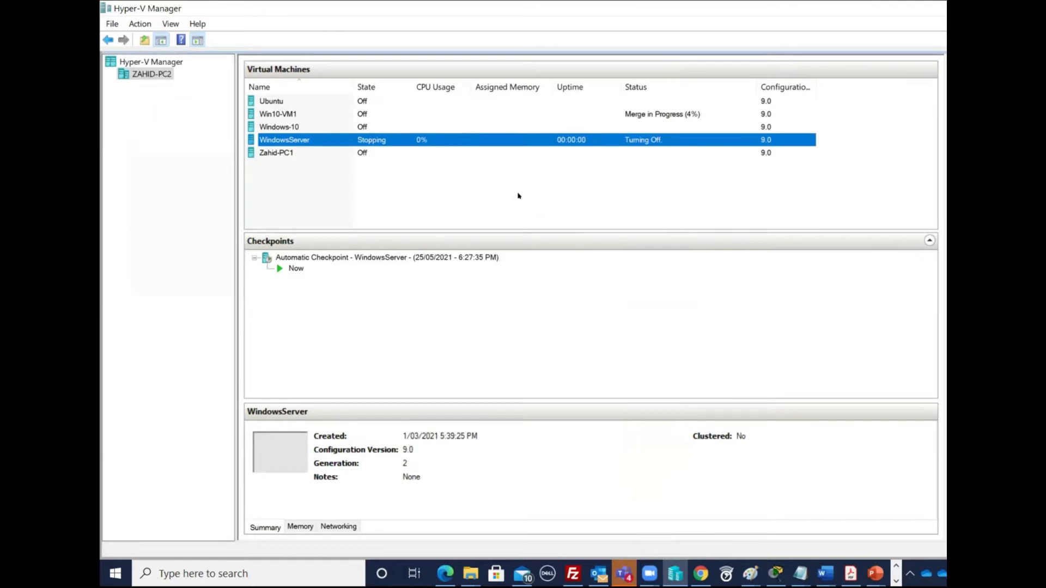
- Enable Dynamic Memory in WindowsServer's memory settings and apply it
right_click(432, 141)
click(469, 170)
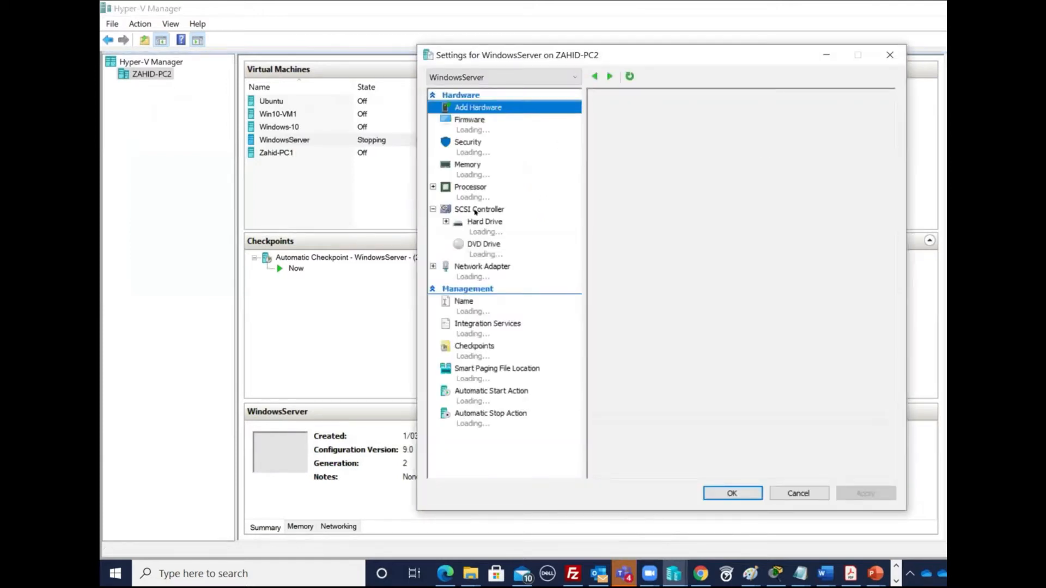
click(469, 171)
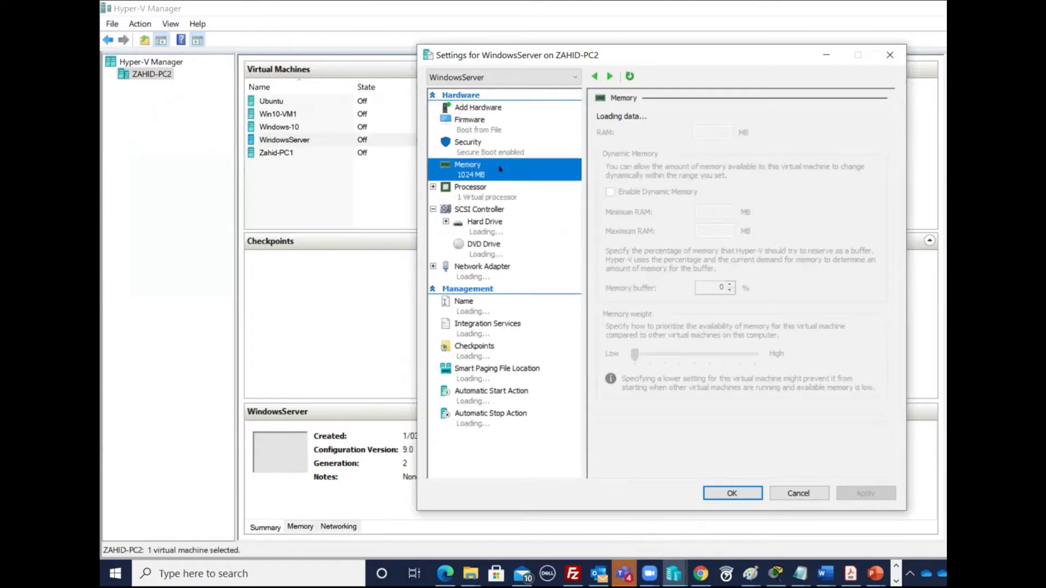
click(610, 192)
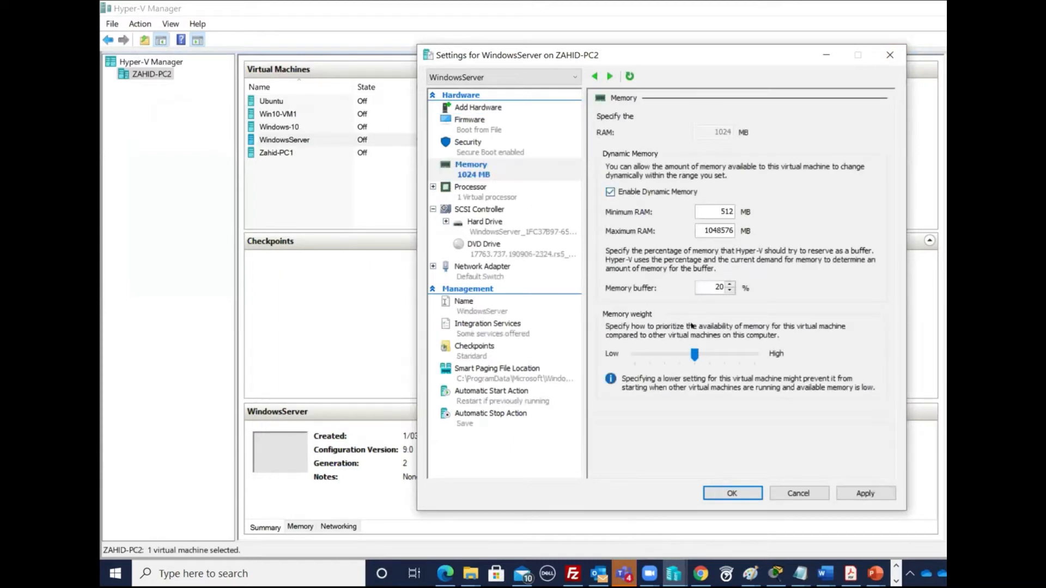
click(732, 492)
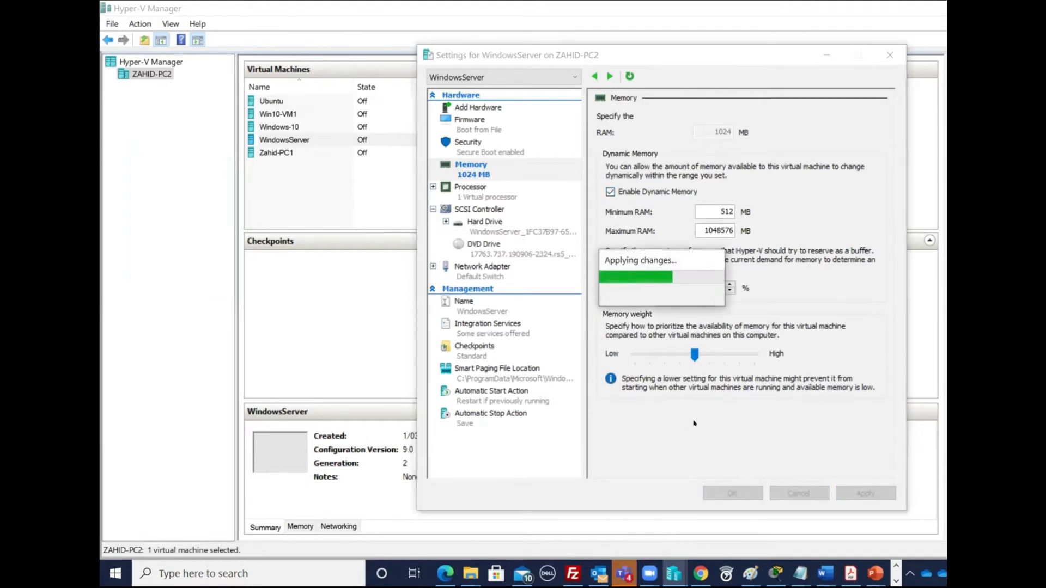
click(729, 492)
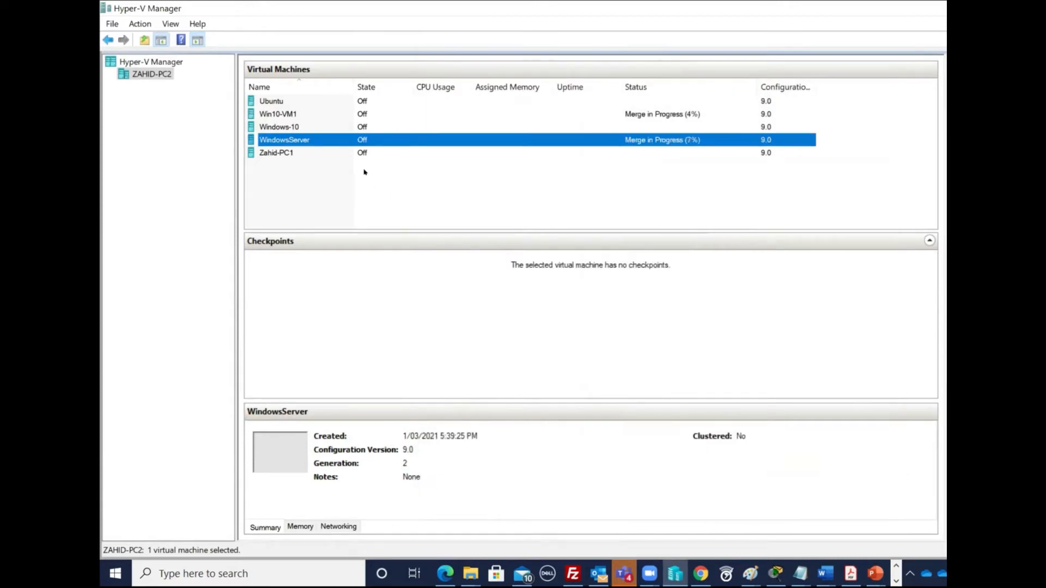
- Enable Dynamic Memory in Win10-VM1's memory settings and apply it
click(352, 116)
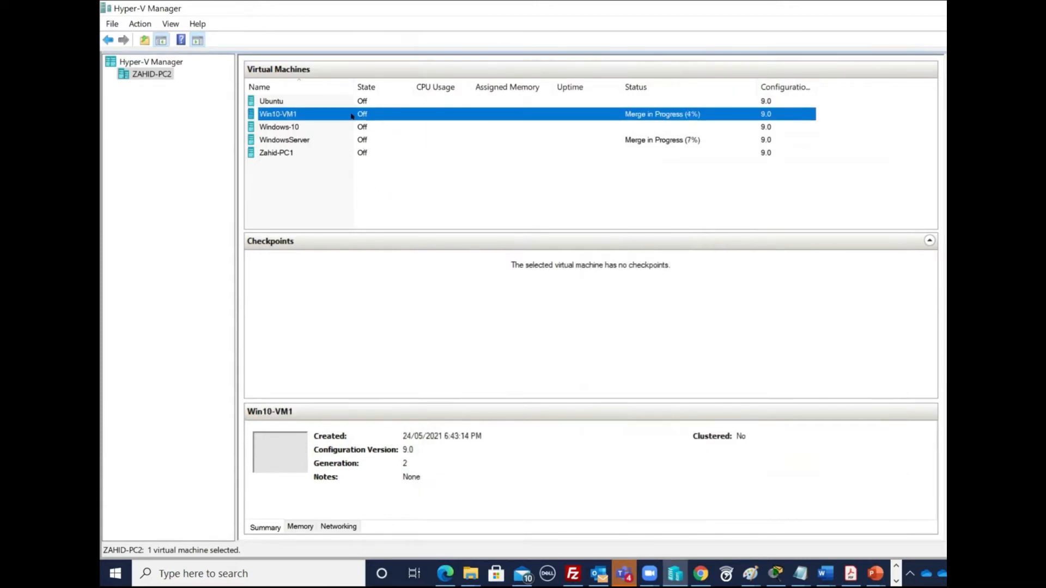
right_click(369, 111)
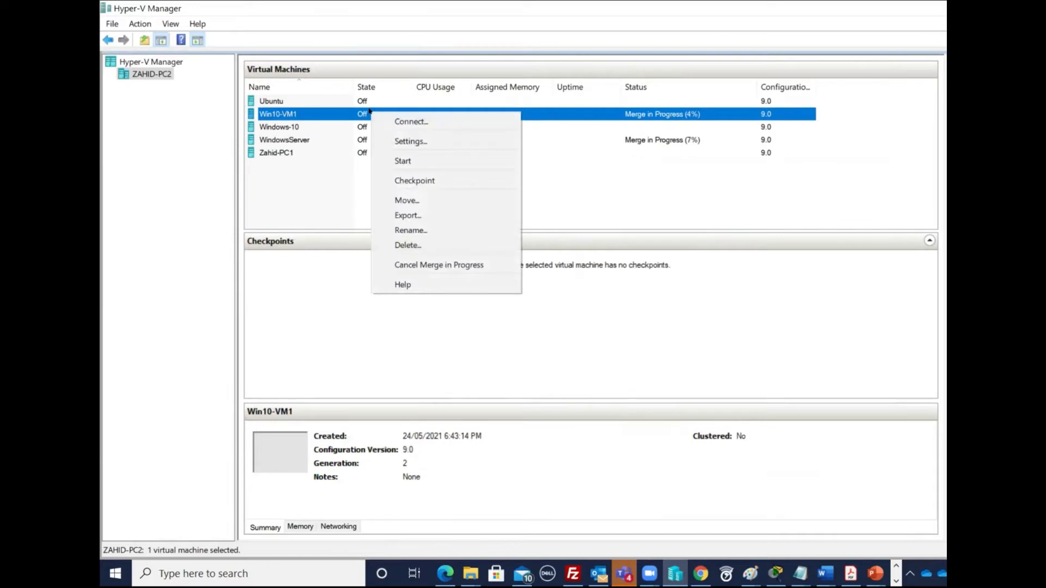
click(403, 140)
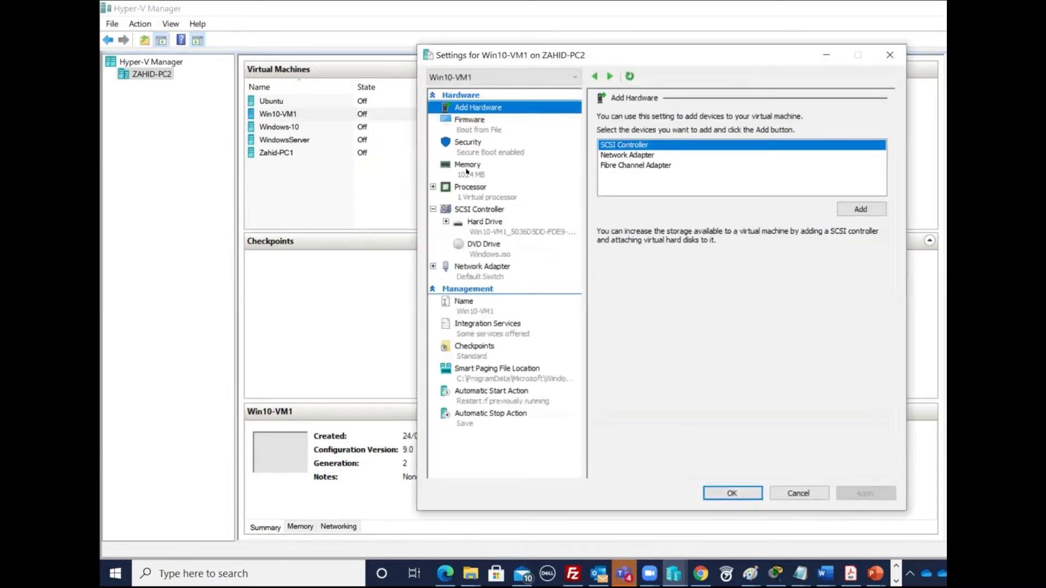
click(579, 171)
click(654, 192)
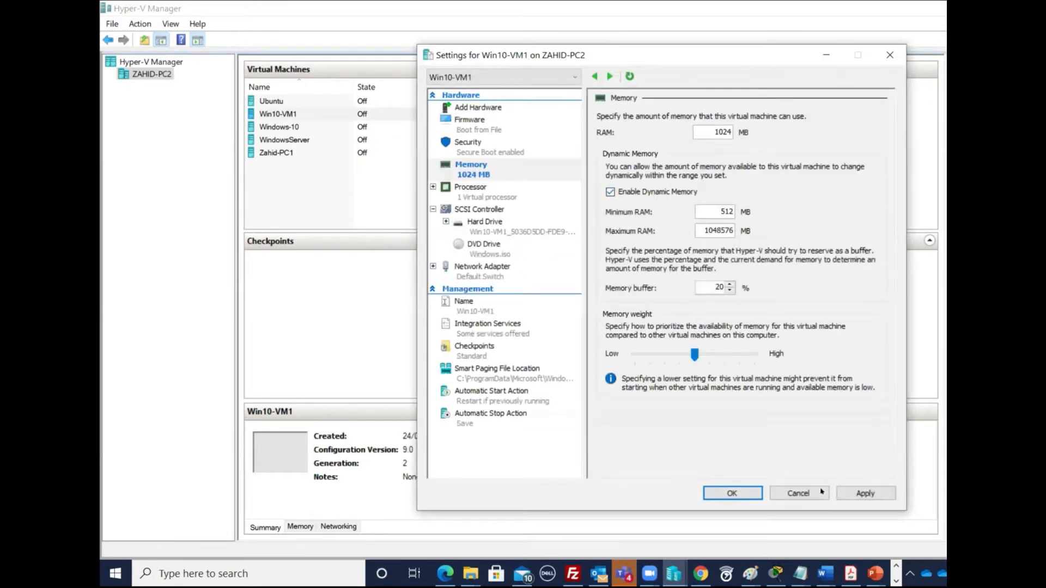
click(739, 492)
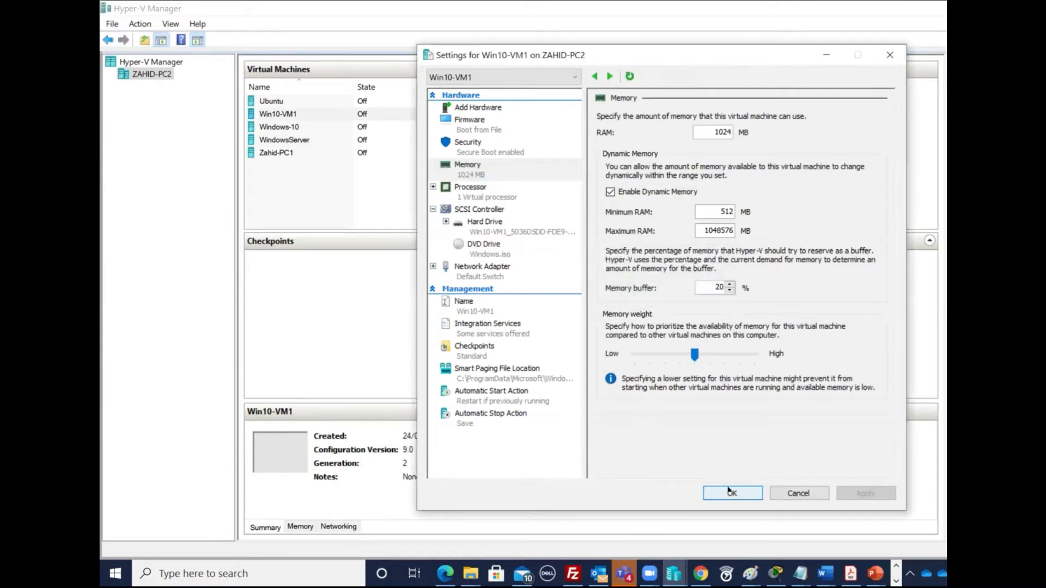
click(732, 493)
- Start the WindowsServer virtual machine again
click(335, 161)
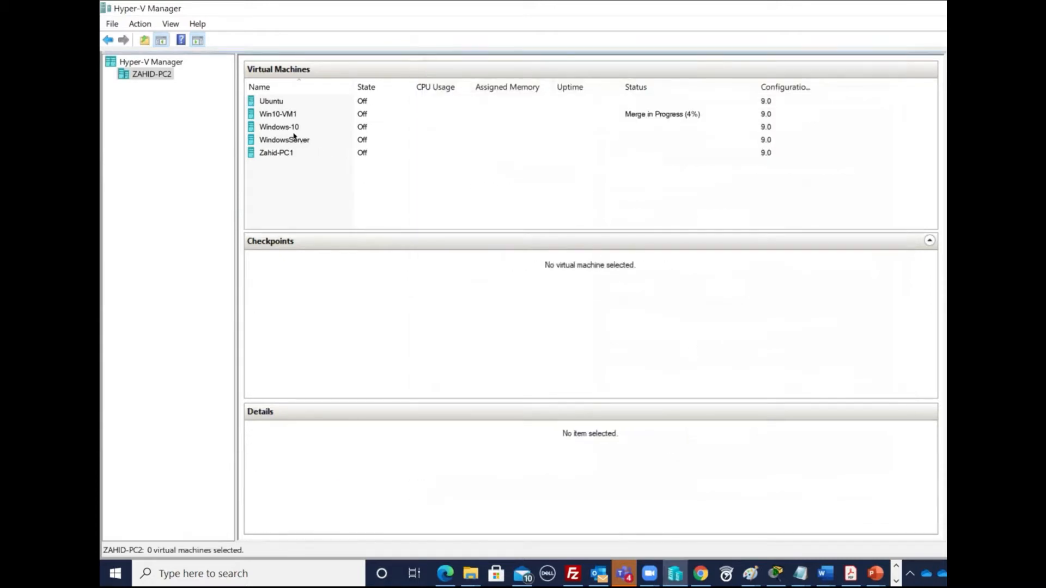
click(294, 139)
right_click(315, 139)
click(397, 182)
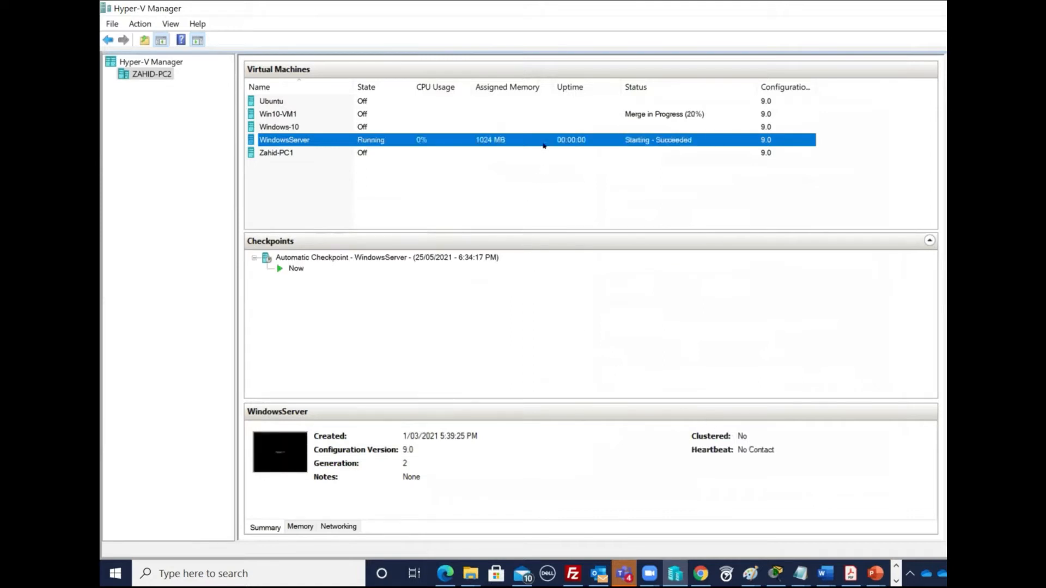
- Bring up the Active Directory PowerPoint deck, then switch to the CompTIA Network+ guide
click(874, 573)
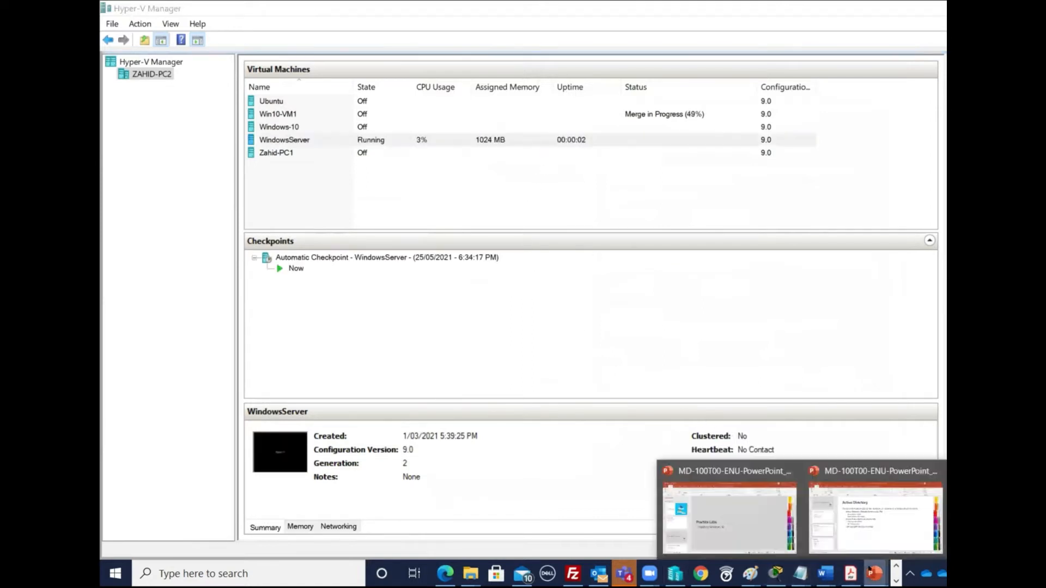
click(875, 518)
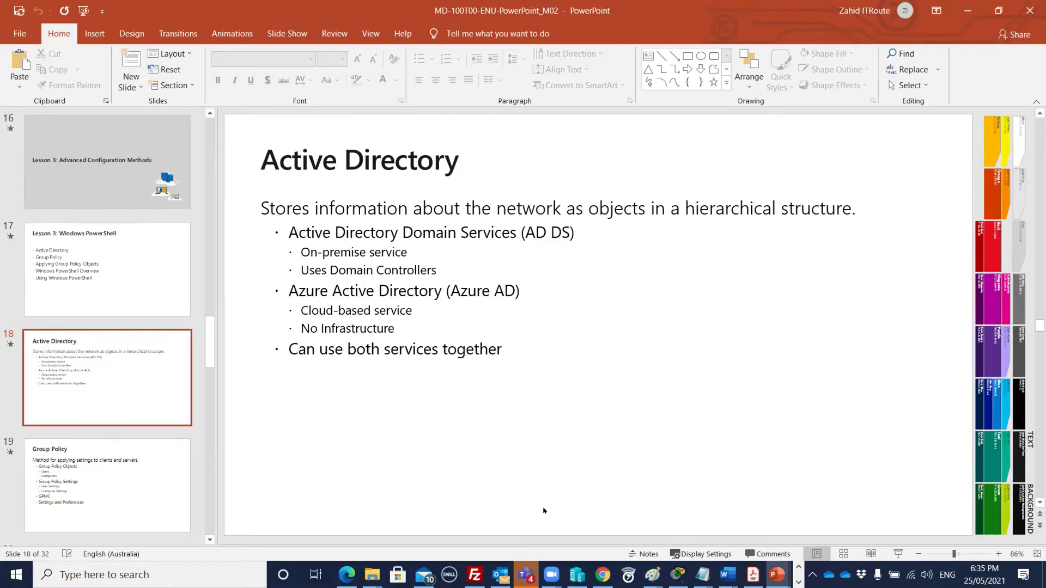
click(602, 575)
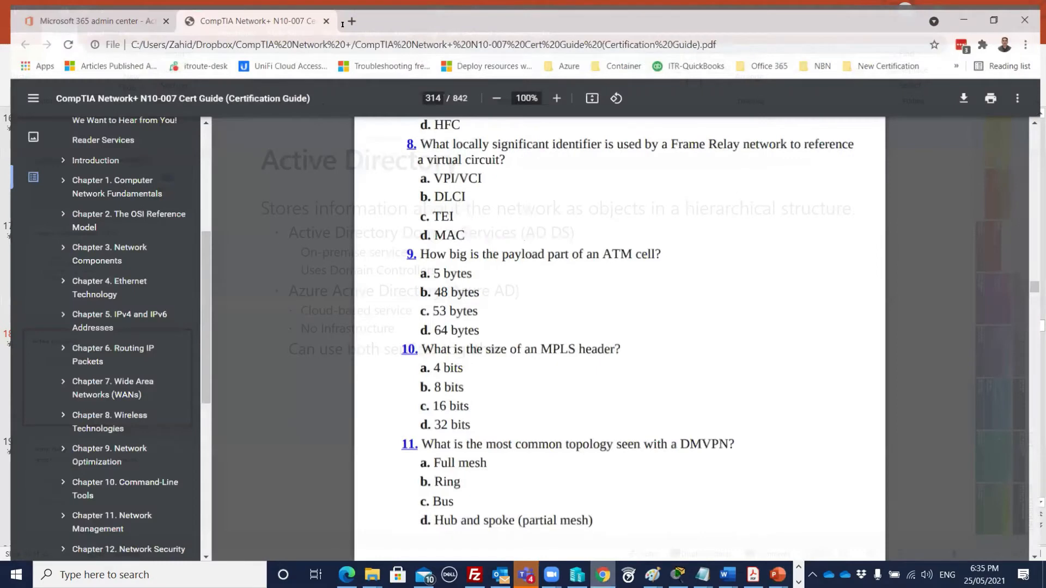
- Search 'azure portal login' in a new tab and open the Sign in to Azure result
key(ctrl+t)
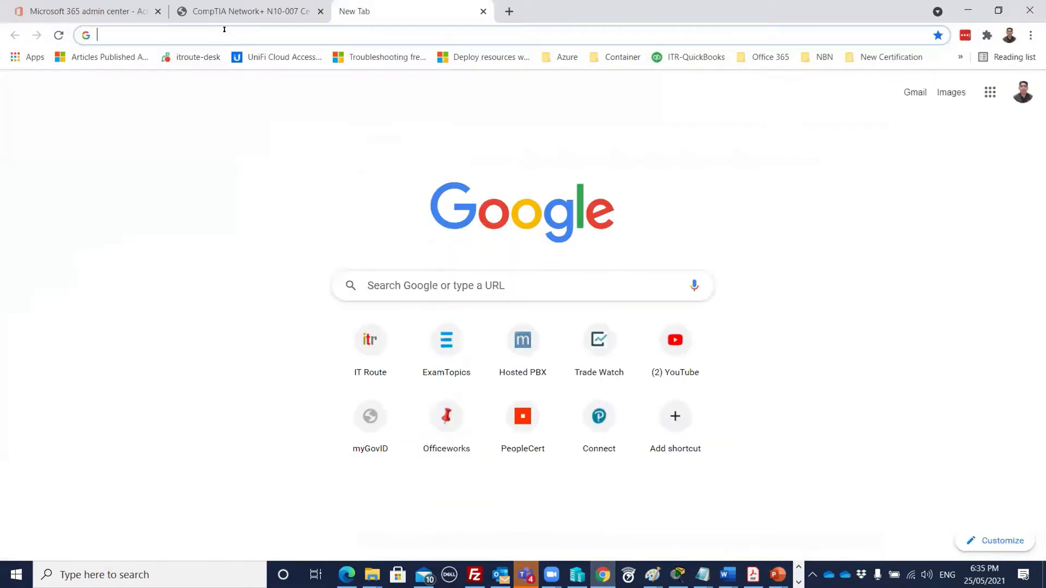
text(azz)
key(BackSpace)
text(ure p)
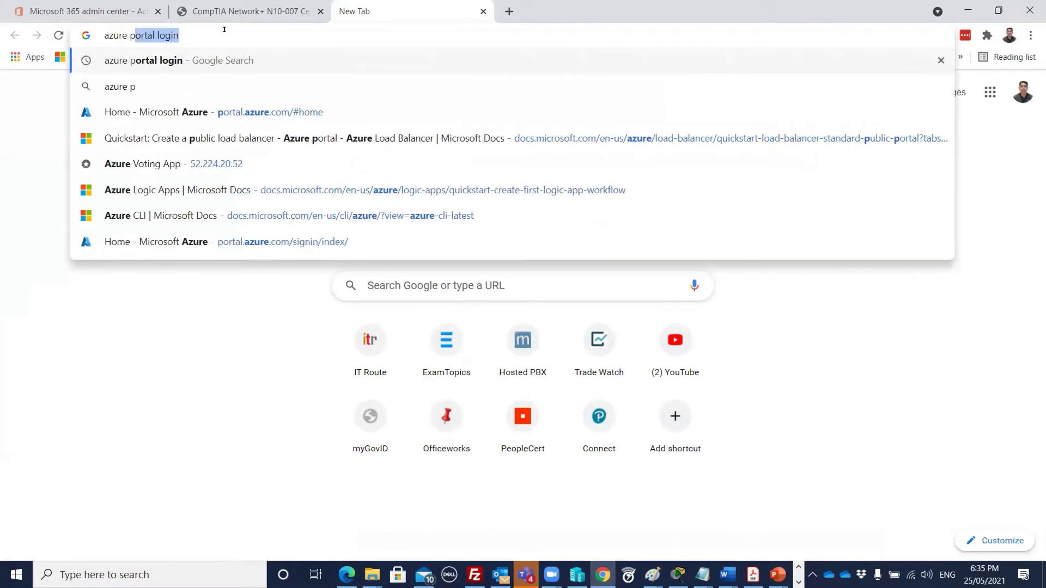
text(ortal login)
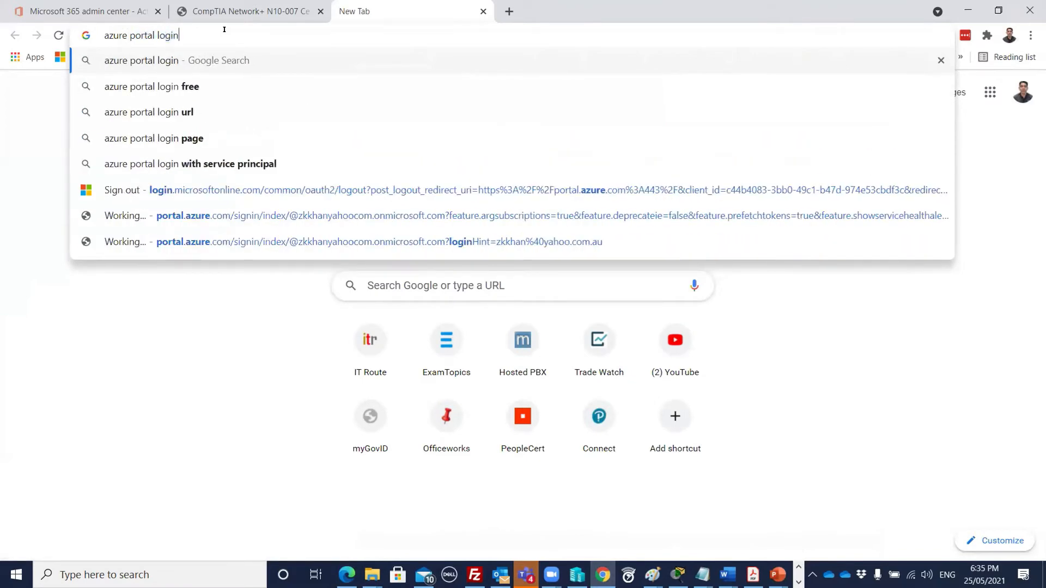
key(Return)
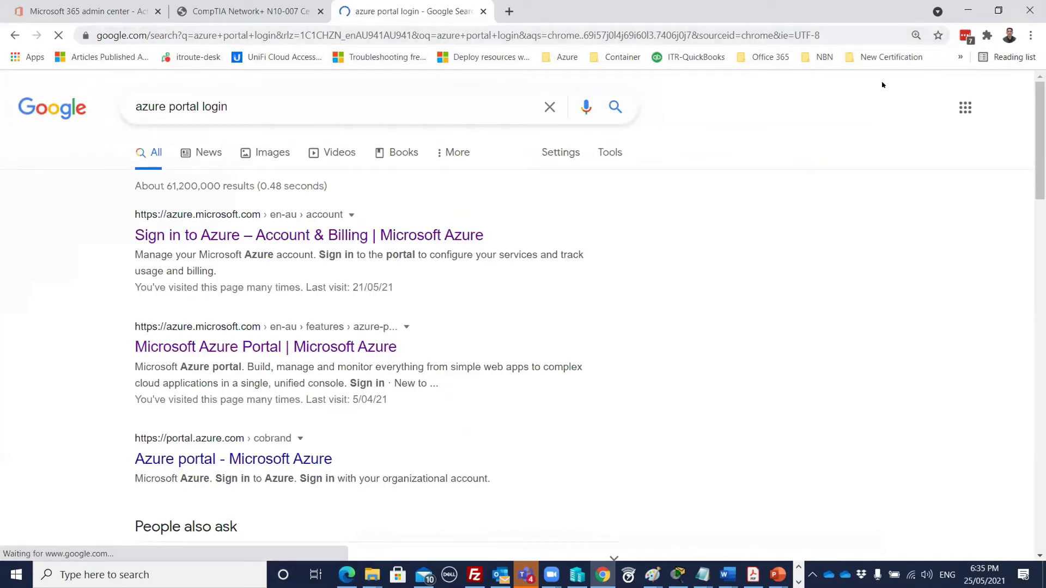
click(213, 238)
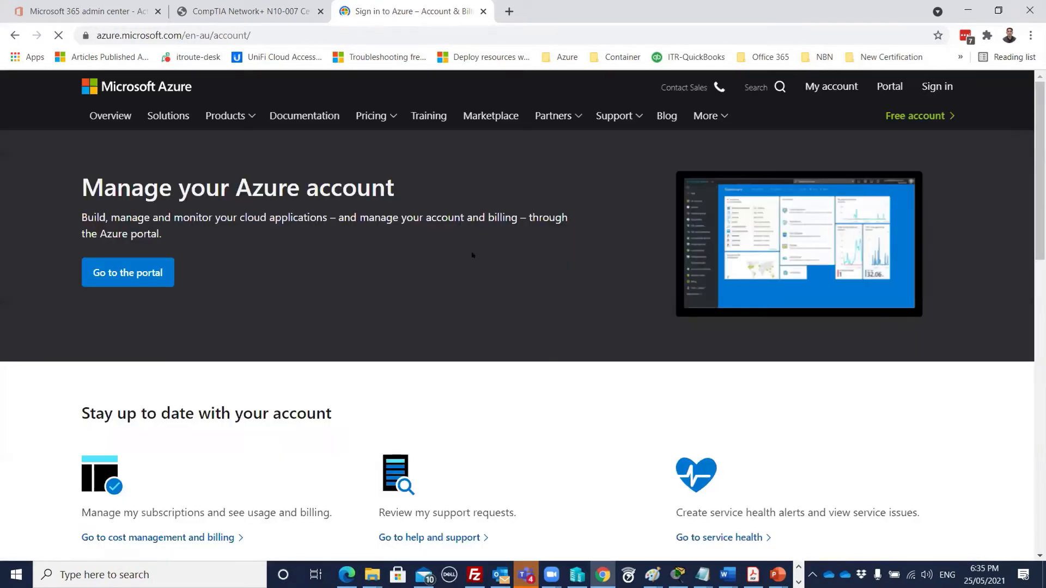
- Go to the Azure portal and open Azure Active Directory from the navigation menu
click(890, 86)
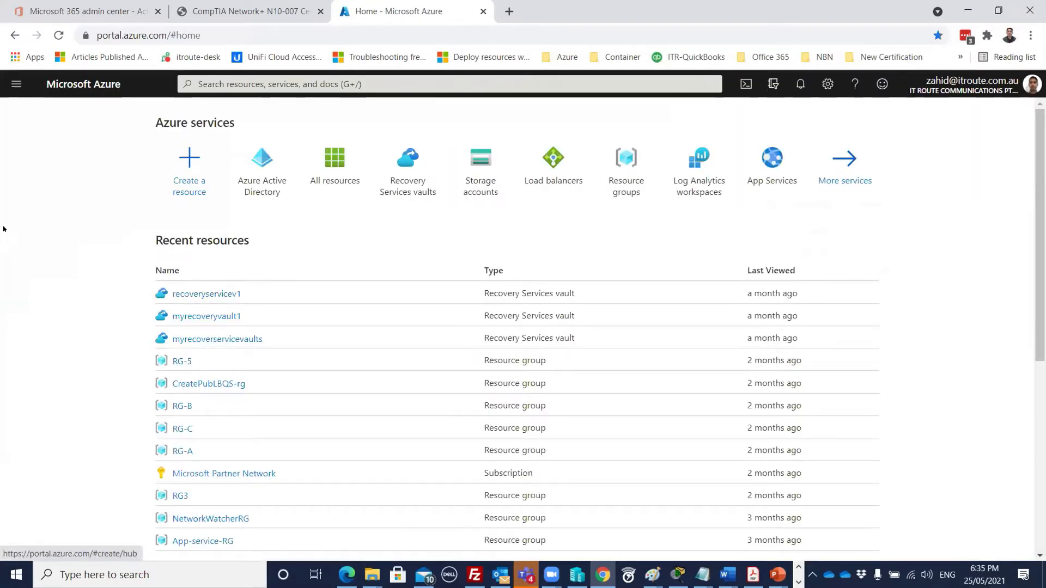
click(13, 90)
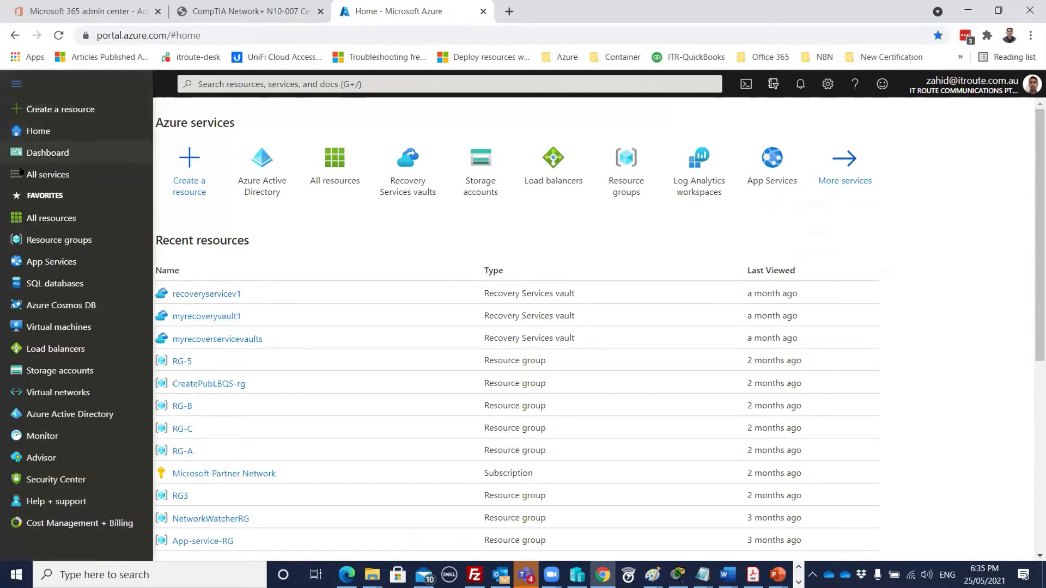
click(74, 415)
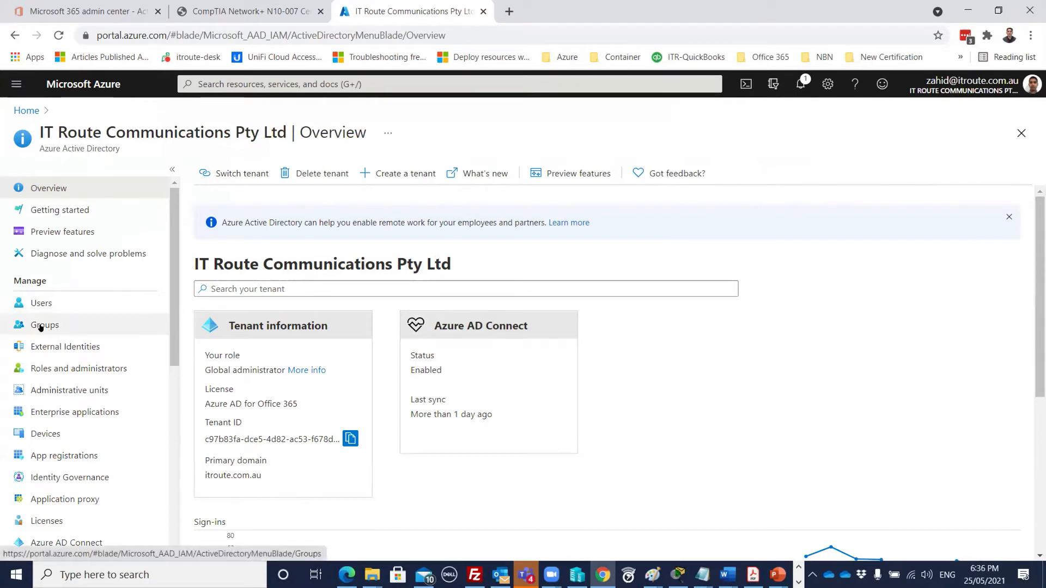
scroll(111, 328, down, 1)
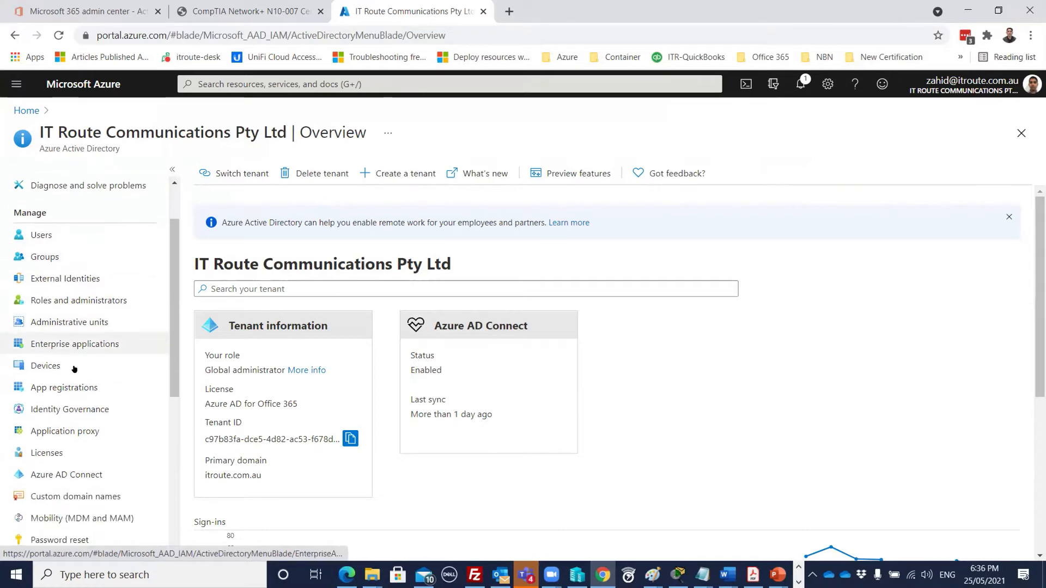
click(81, 369)
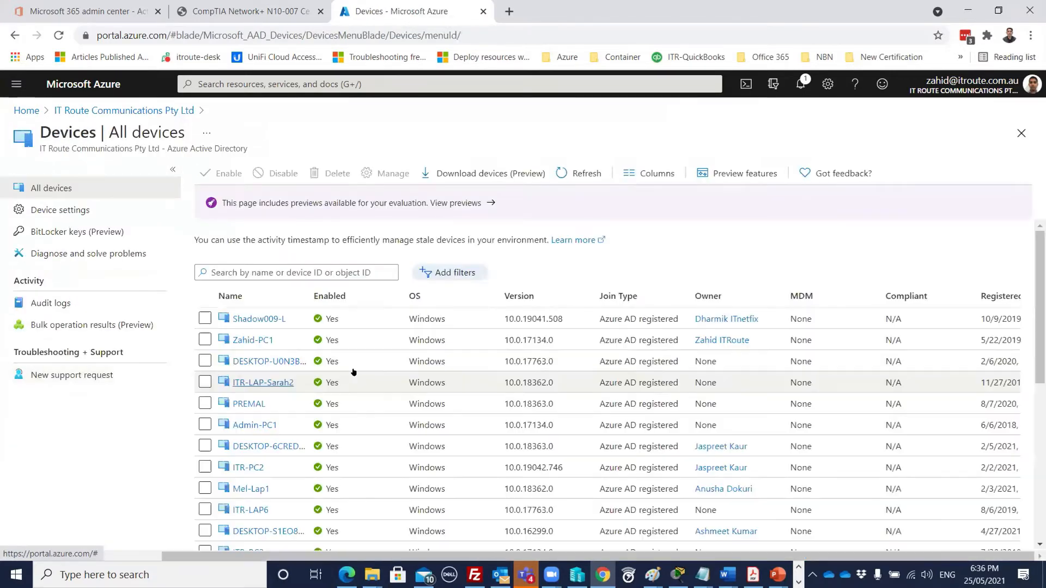
scroll(447, 359, down, 8)
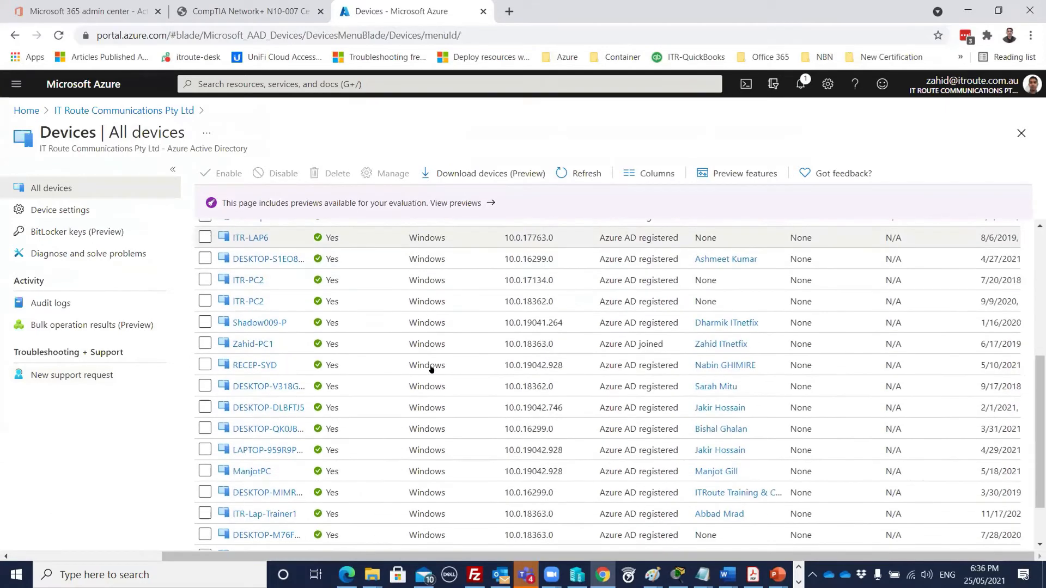
scroll(428, 362, up, 10)
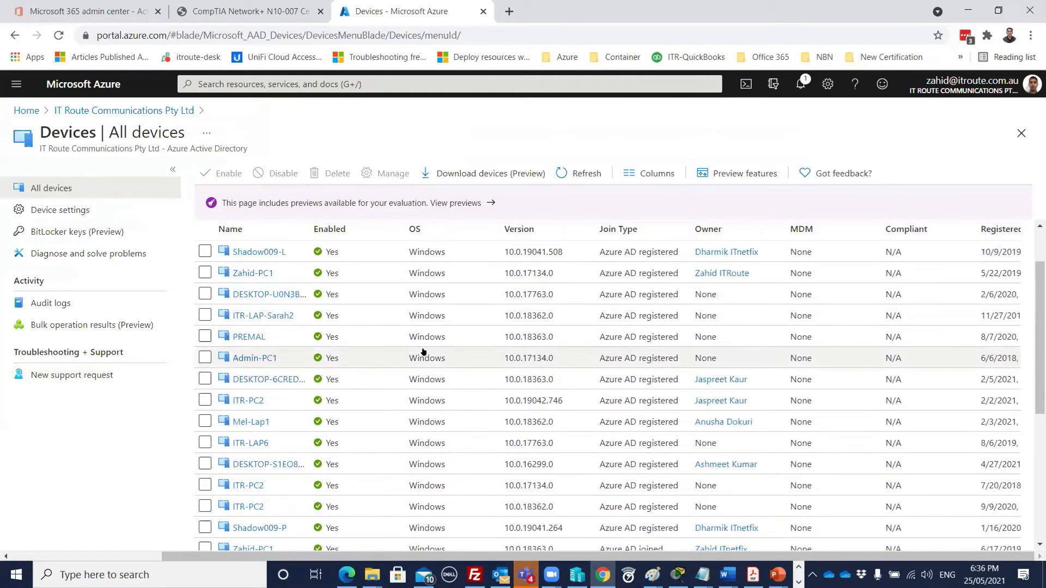
click(108, 110)
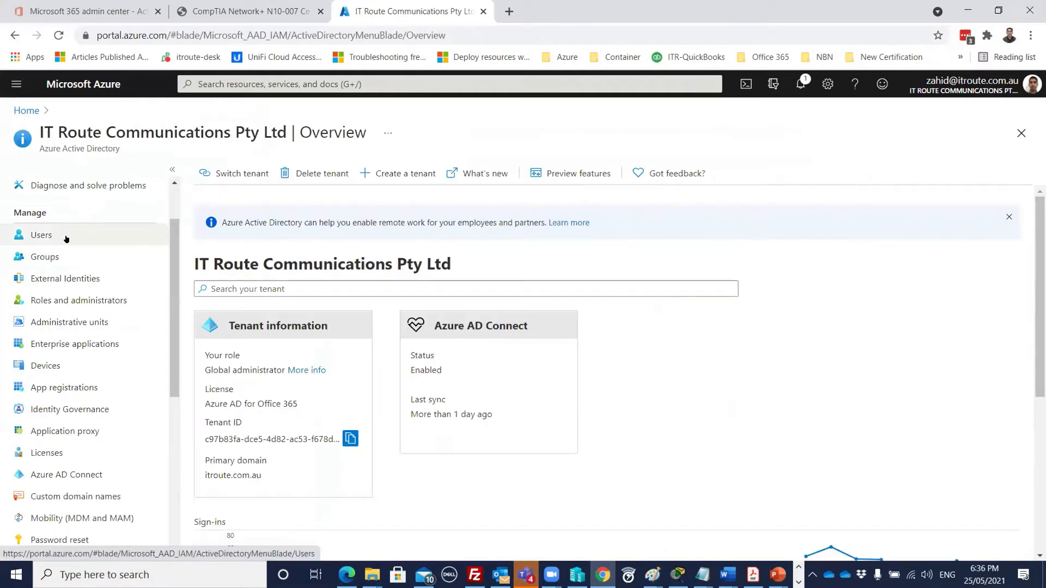
click(65, 235)
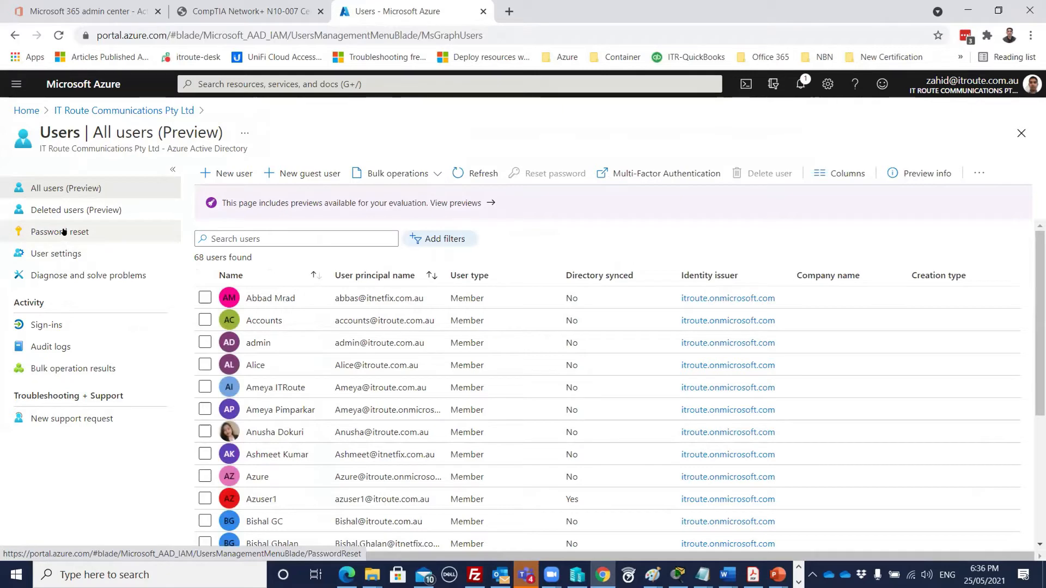
click(71, 110)
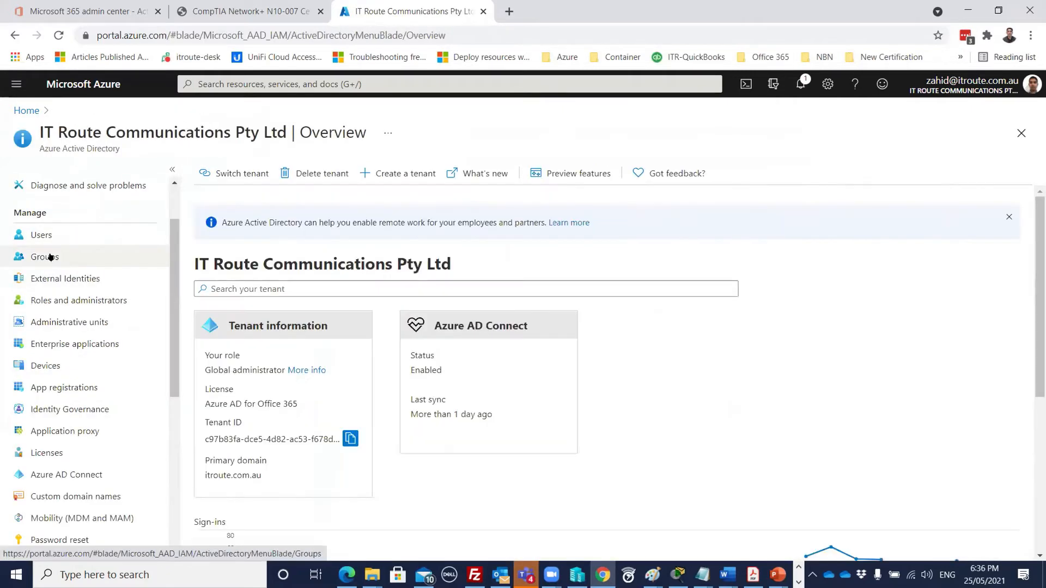
click(50, 257)
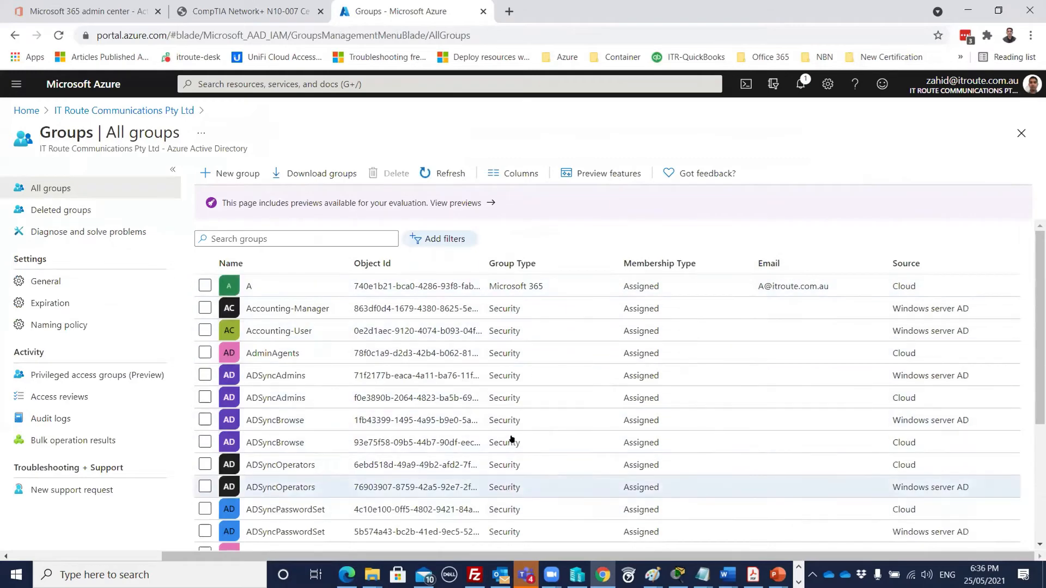
scroll(509, 414, down, 2)
scroll(510, 404, down, 3)
scroll(506, 400, up, 6)
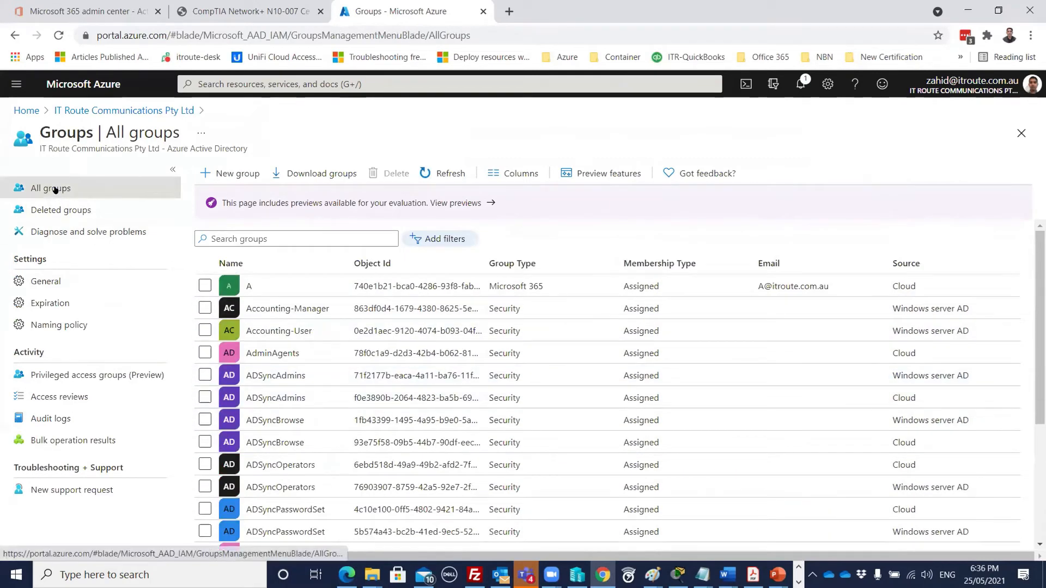
click(68, 112)
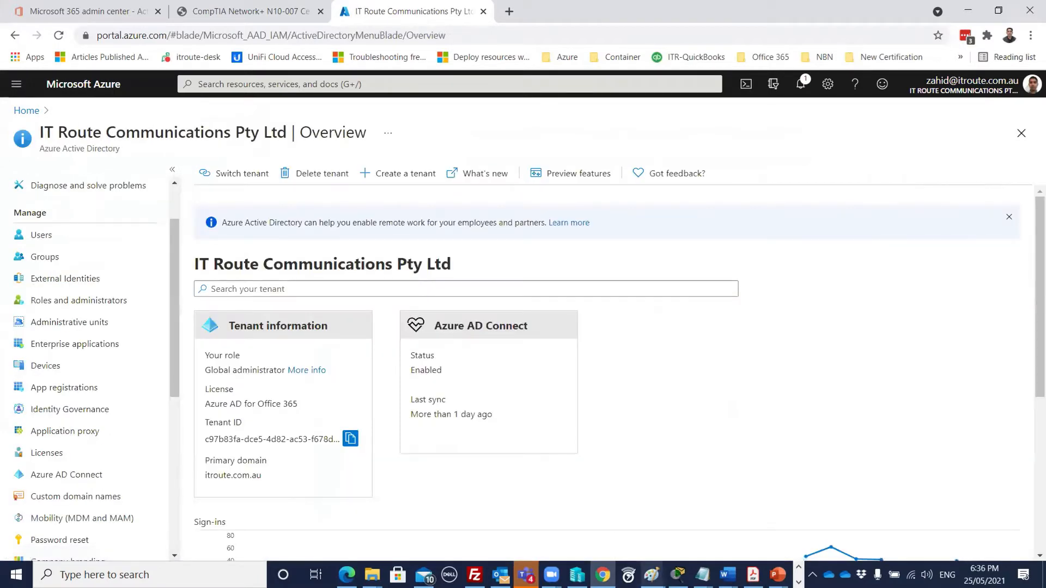
mouse_move(652, 575)
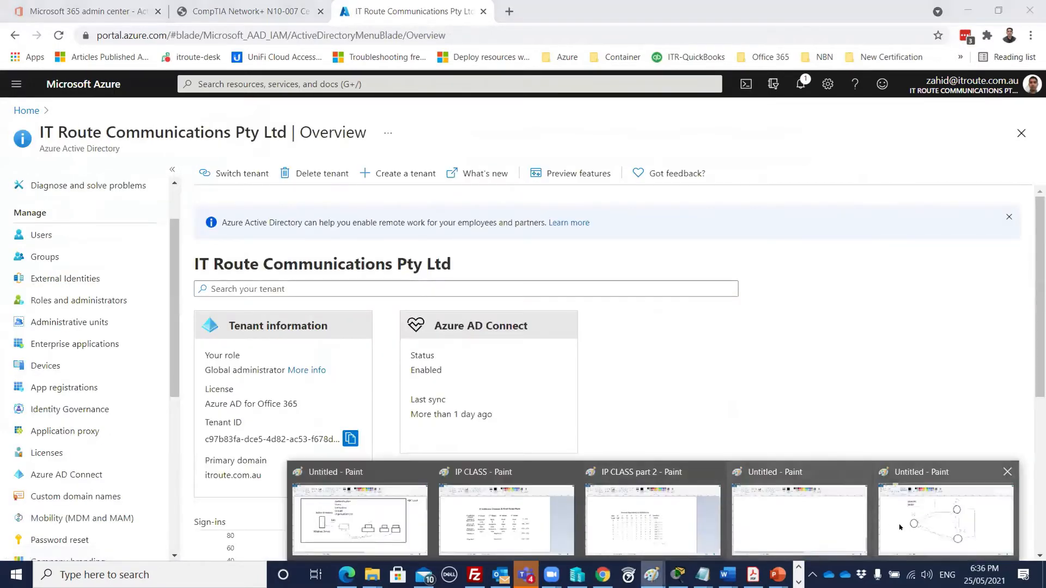
- Add the text 'On Premises' to the large box's top-left corner in the Paint diagram
click(359, 520)
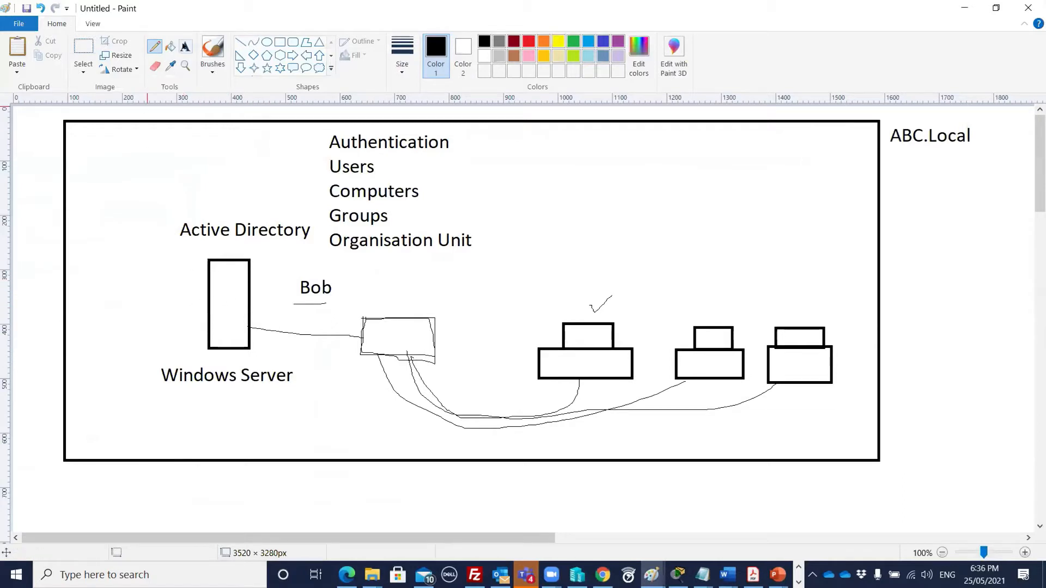
click(186, 47)
click(85, 126)
text(On Premo)
key(BackSpace)
text(ises)
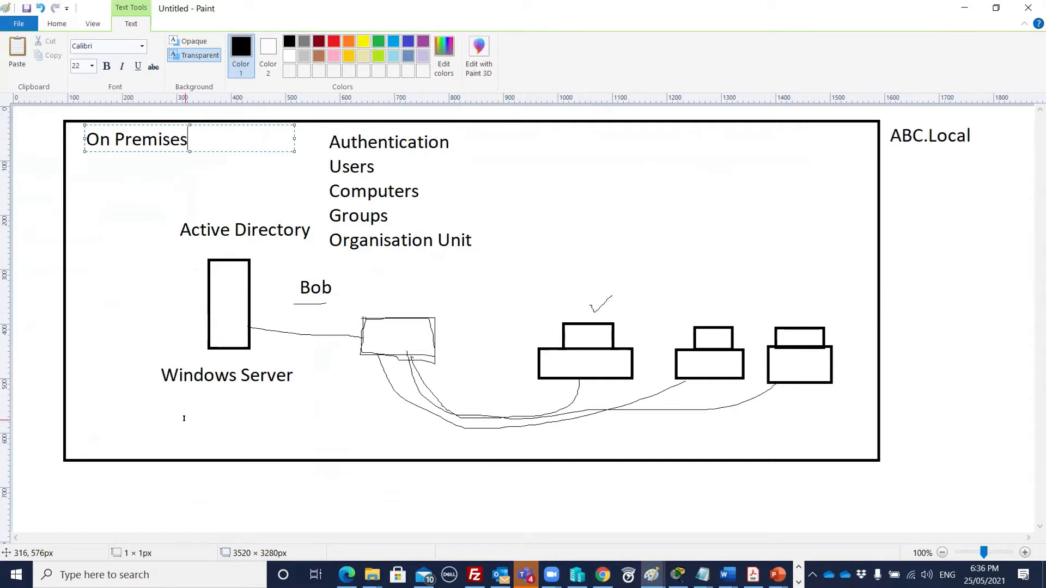
click(183, 416)
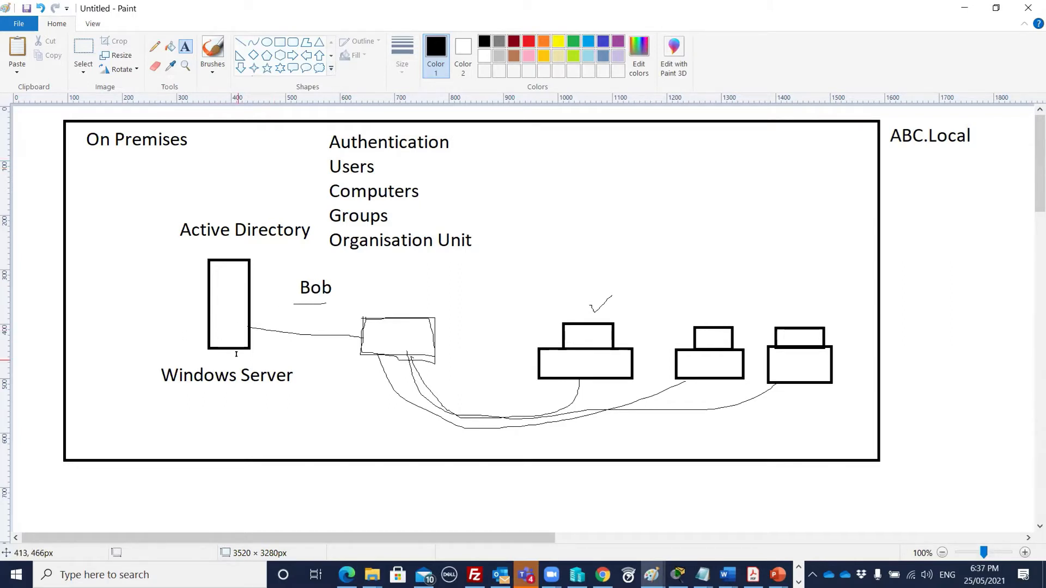
- Draw a tall rectangle beneath ABC.Local and place an 'Azure AD' text label just below it
click(280, 42)
mouse_move(925, 175)
mouse_down()
mouse_move(952, 252)
mouse_move(970, 251)
mouse_up()
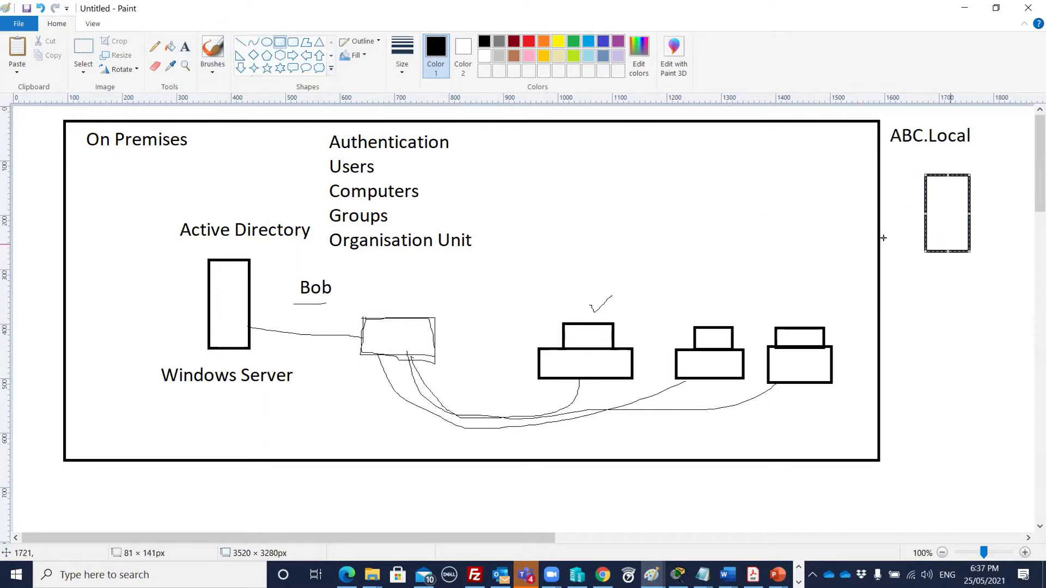
click(185, 47)
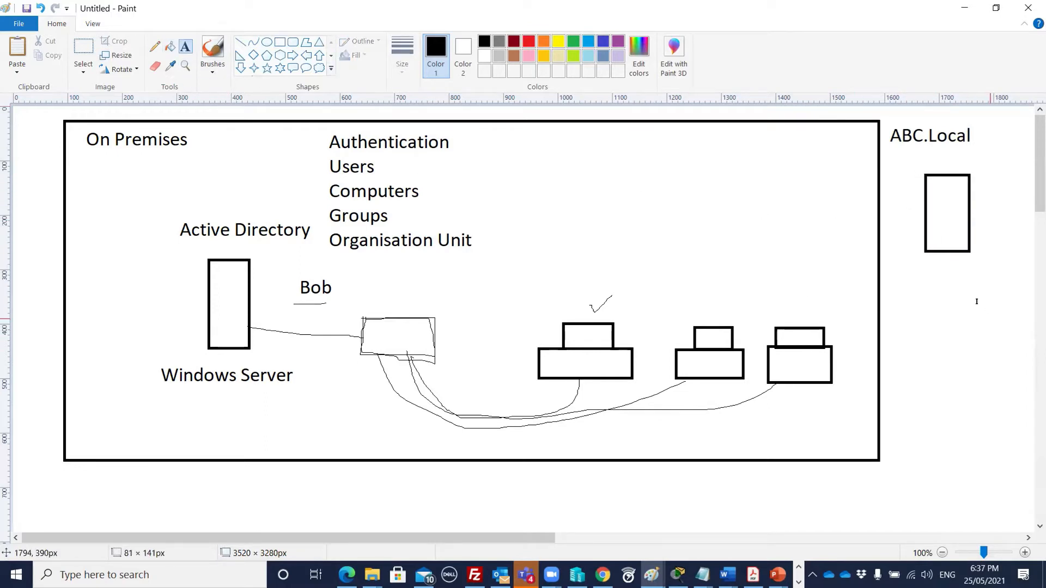
click(907, 268)
text(Az)
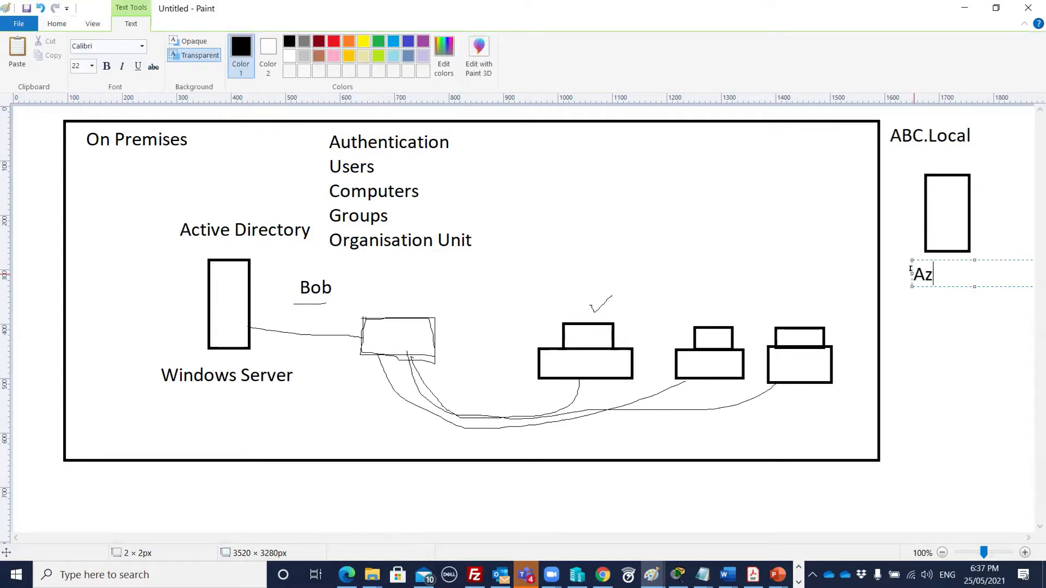
text(ure AD)
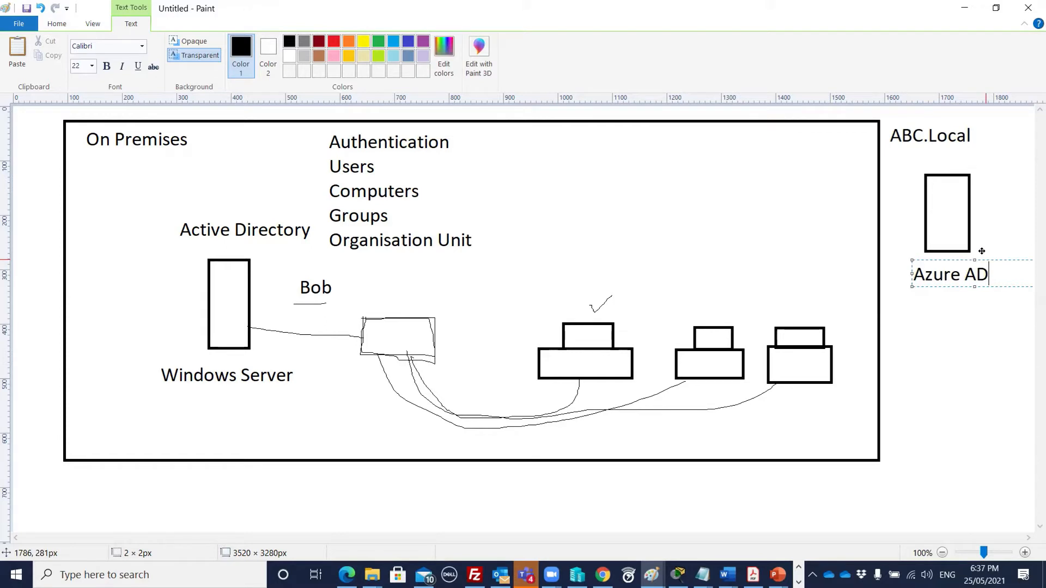
drag(982, 251, 981, 244)
click(936, 346)
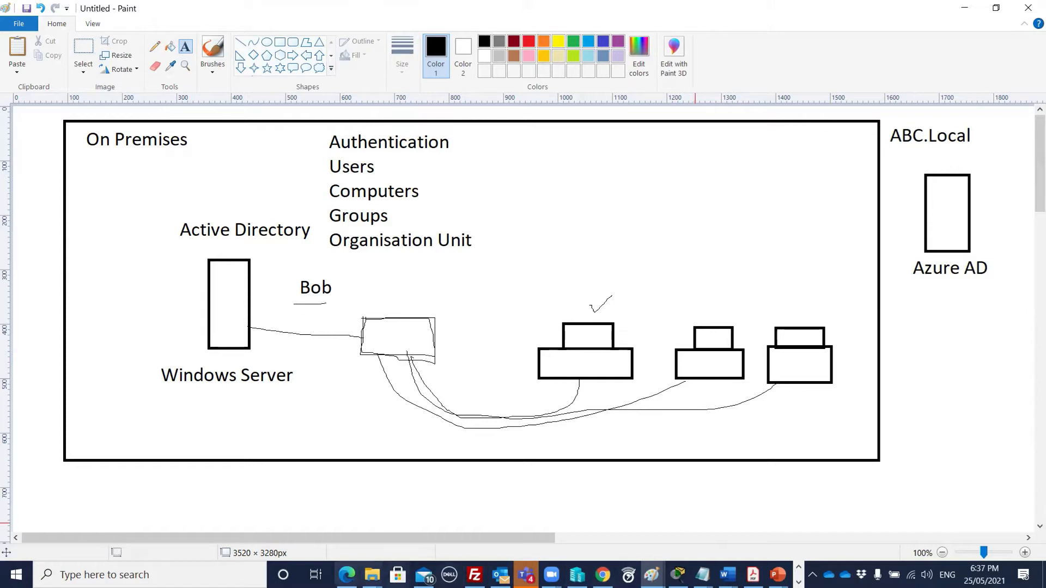
mouse_move(347, 575)
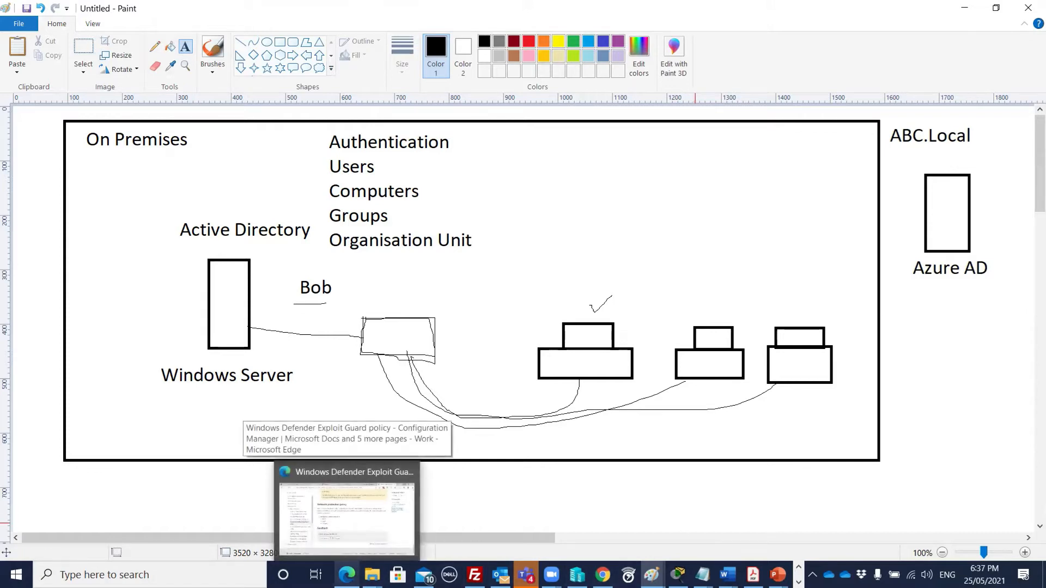
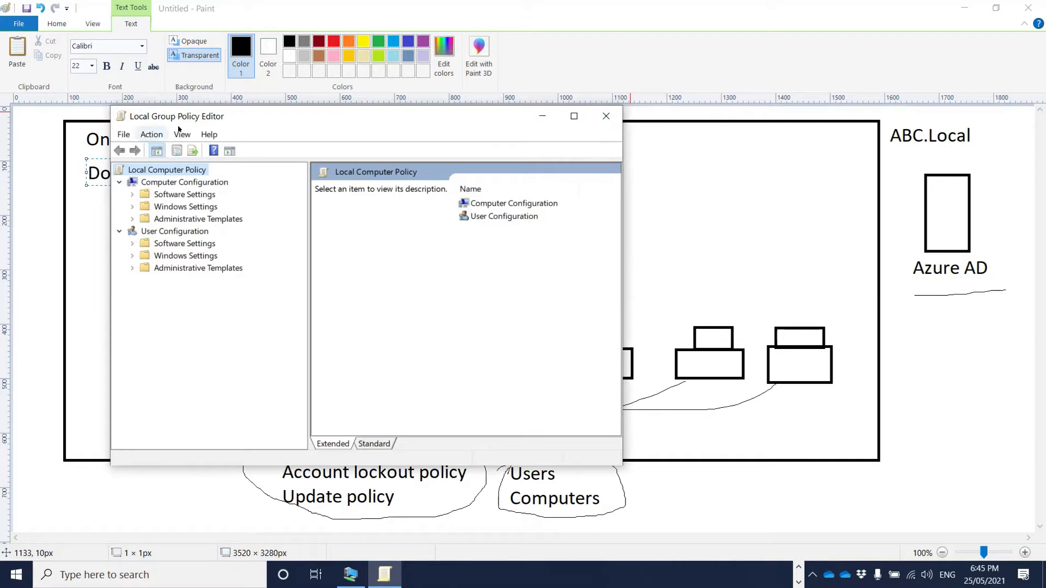
- Start the Win10-VM1 virtual machine, then return to Hyper-V Manager while it boots
drag(196, 118, 129, 120)
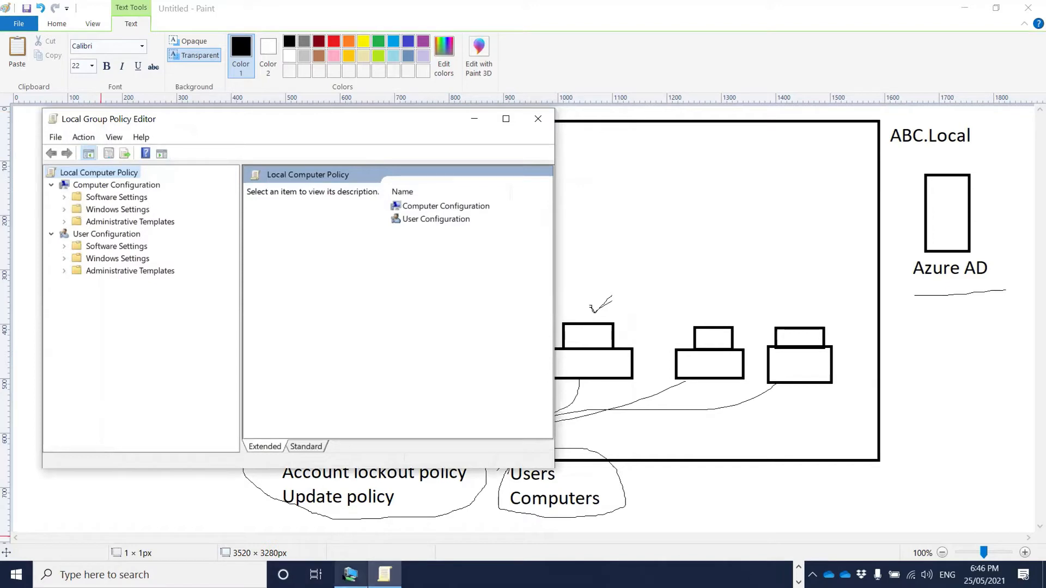
click(350, 575)
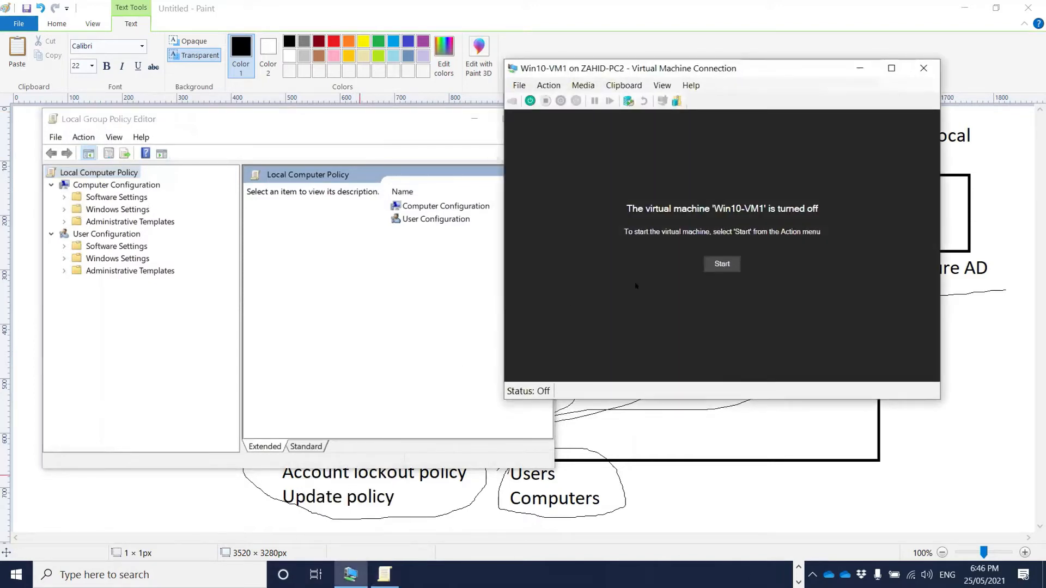
click(718, 265)
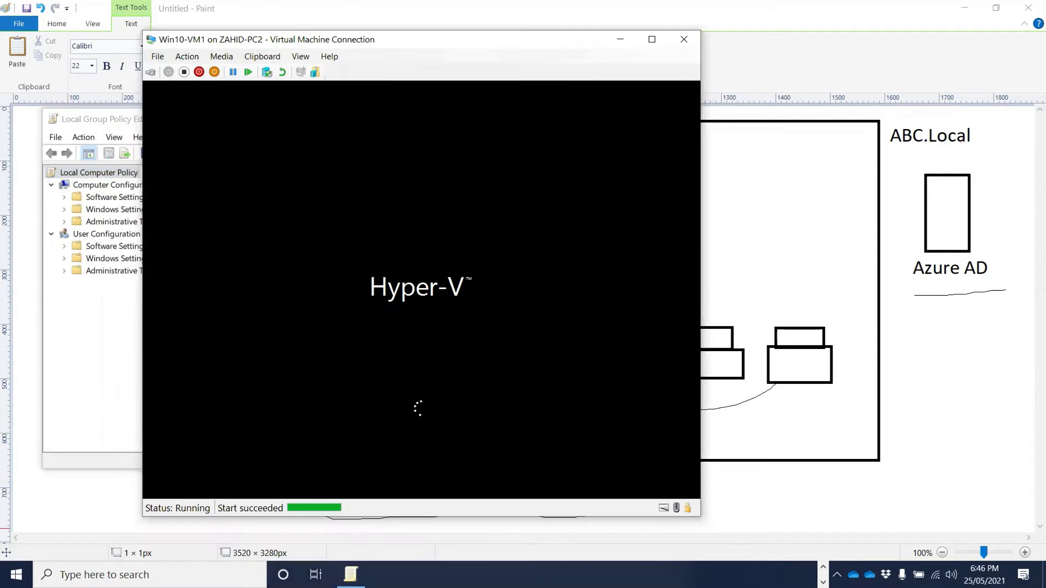
click(823, 568)
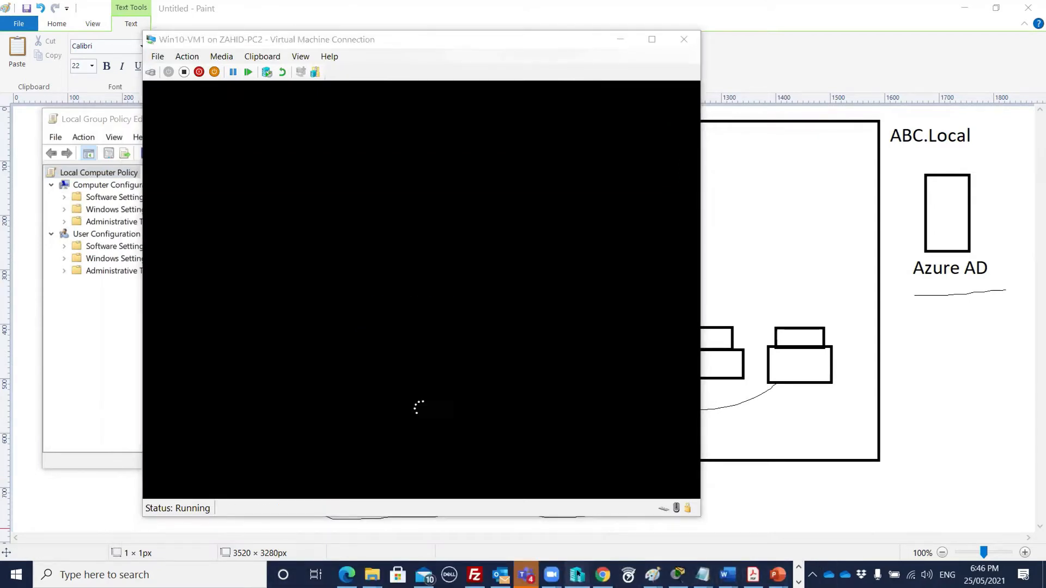
click(578, 574)
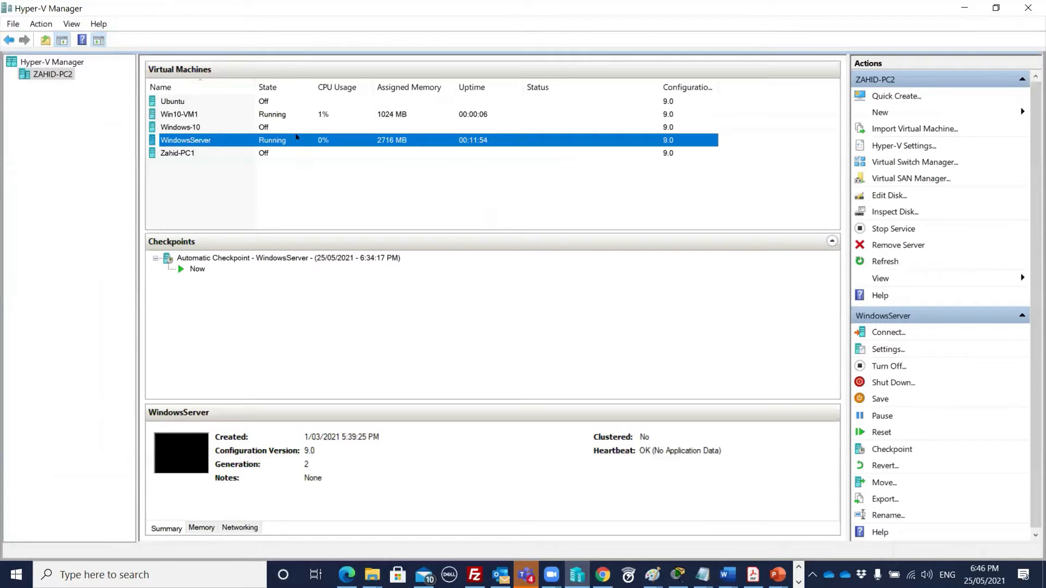
- Connect to the WindowsServer VM at the default display size and sign in with the administrator password
double_click(297, 137)
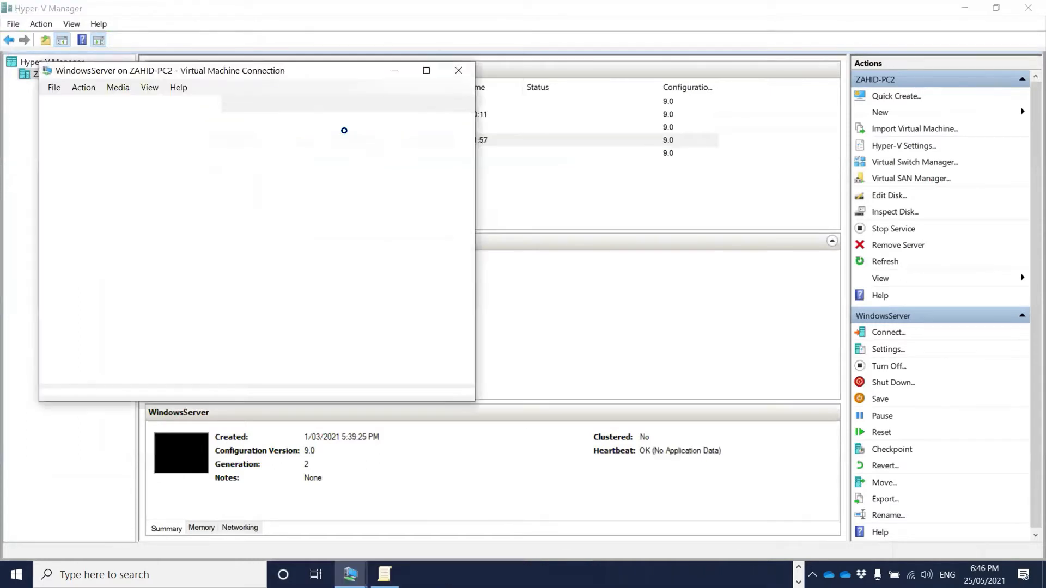
key(Return)
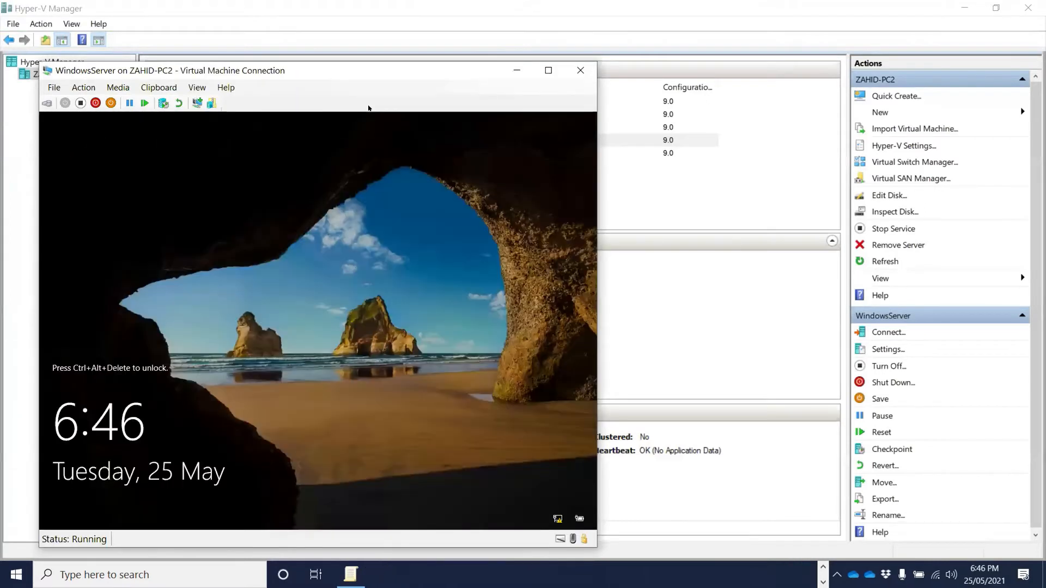
click(47, 103)
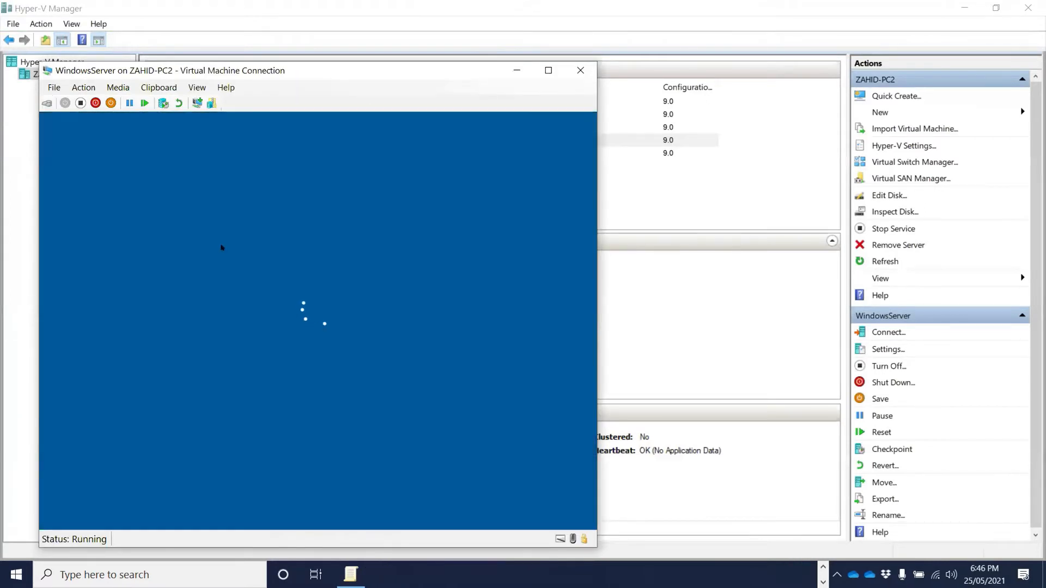
text(********)
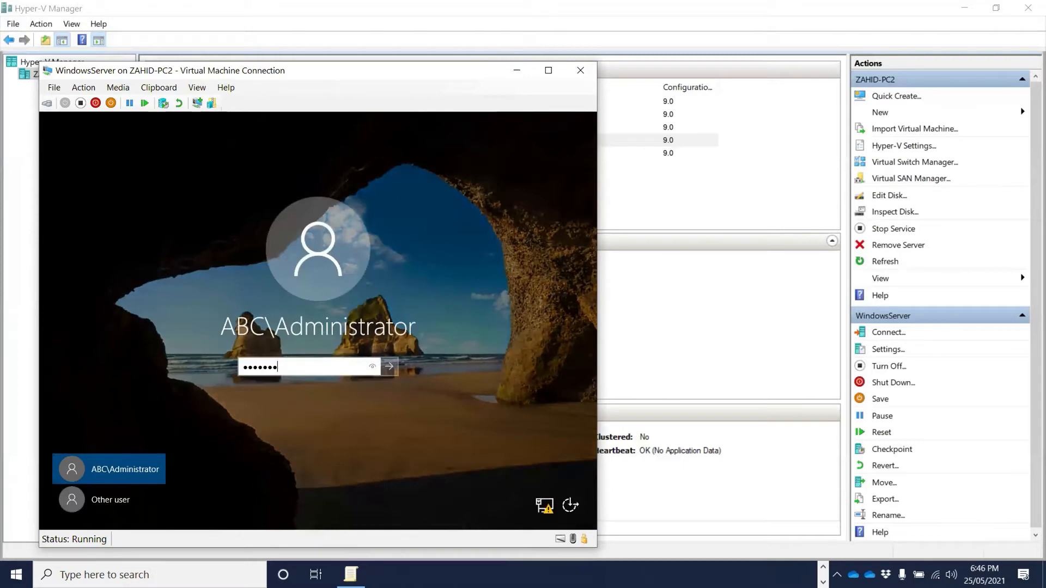
key(Return)
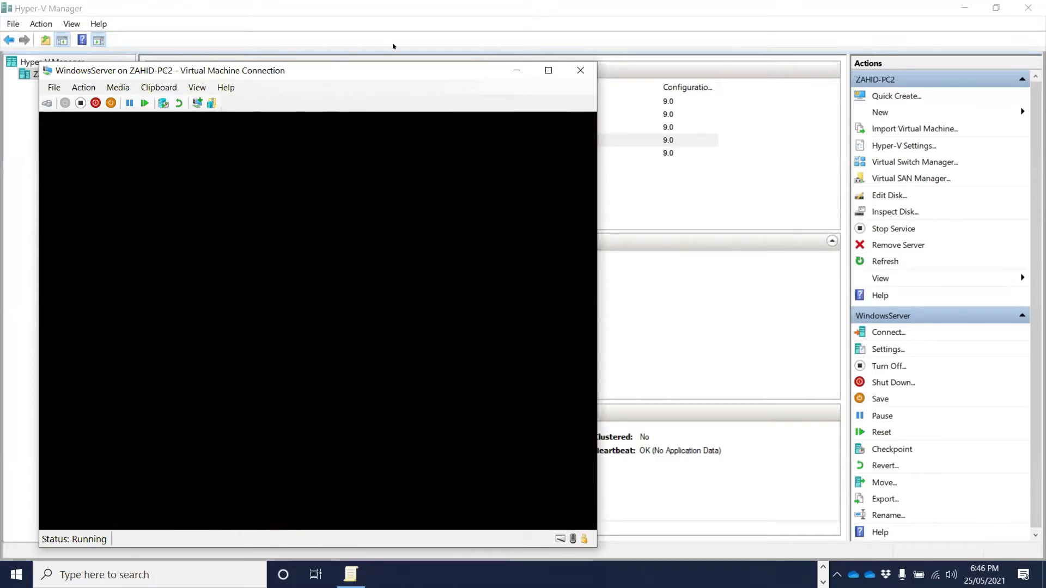
drag(357, 72, 330, 50)
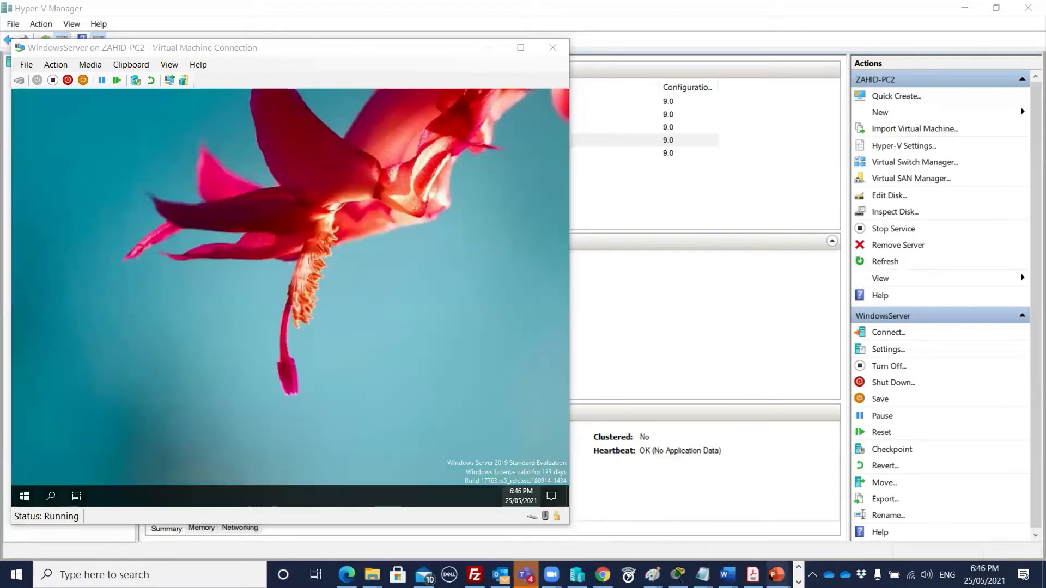
mouse_move(777, 573)
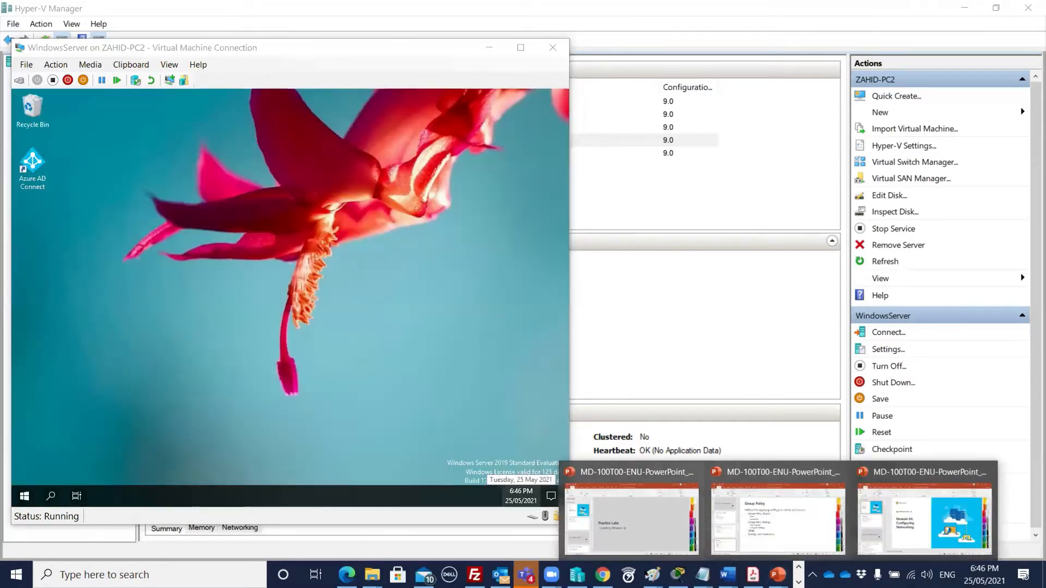
mouse_move(602, 574)
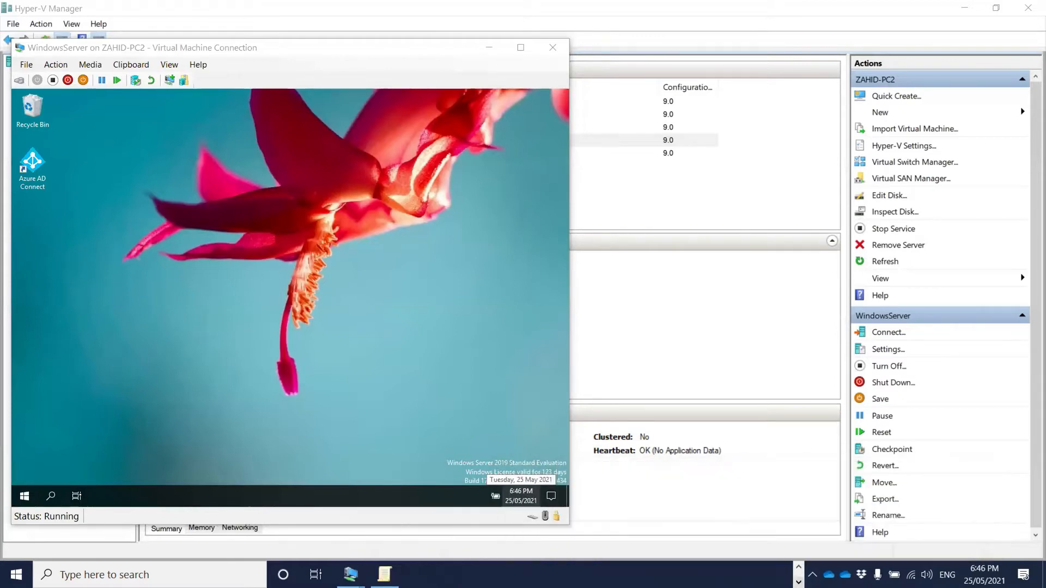
mouse_move(351, 575)
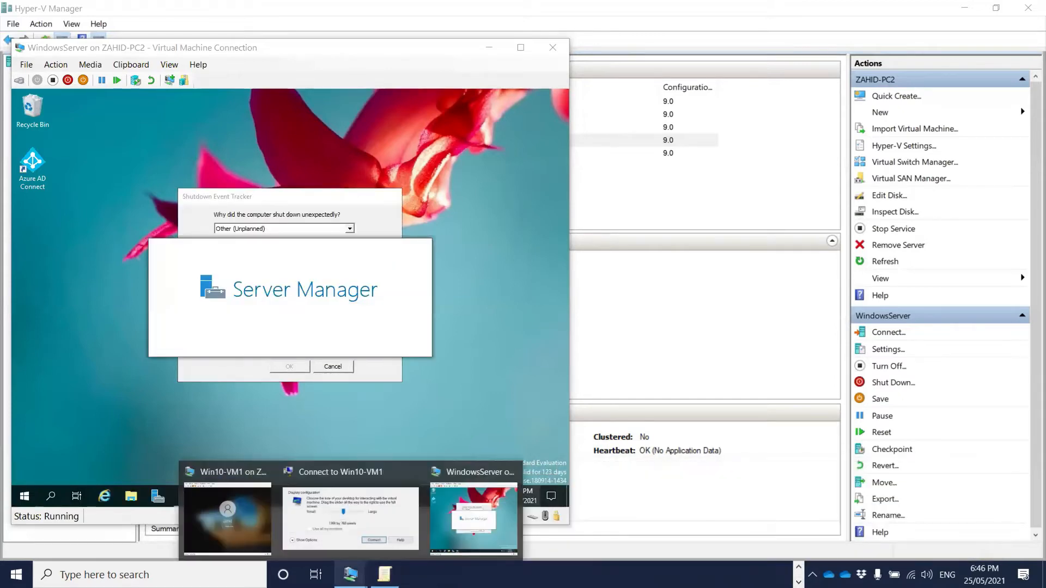
- Connect to Win10-VM1 and move its window to the right side
click(350, 518)
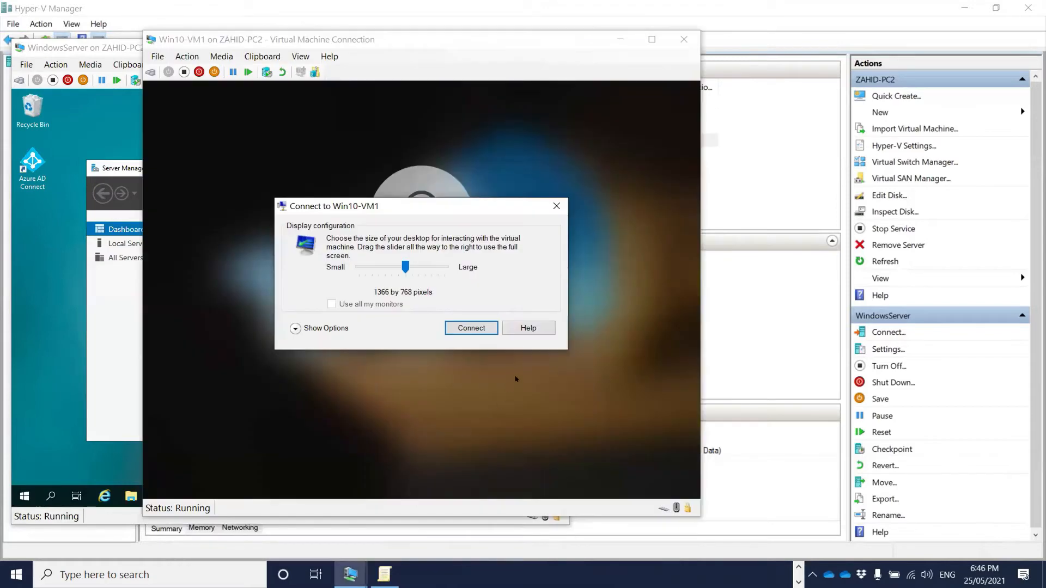
click(556, 206)
drag(537, 39, 885, 38)
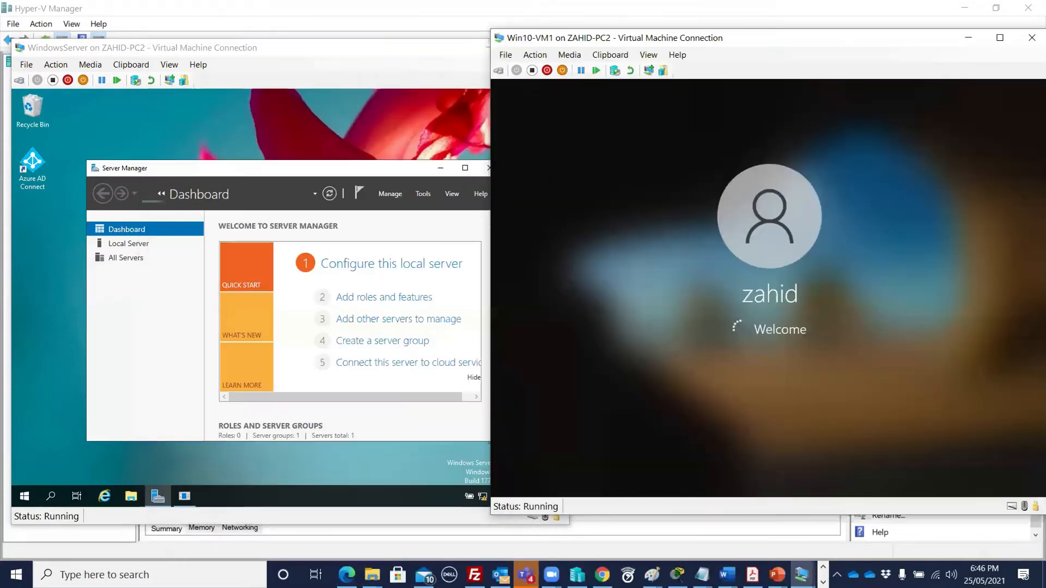
- Launch Active Directory Users and Computers from Server Manager's Tools menu on the server
click(222, 80)
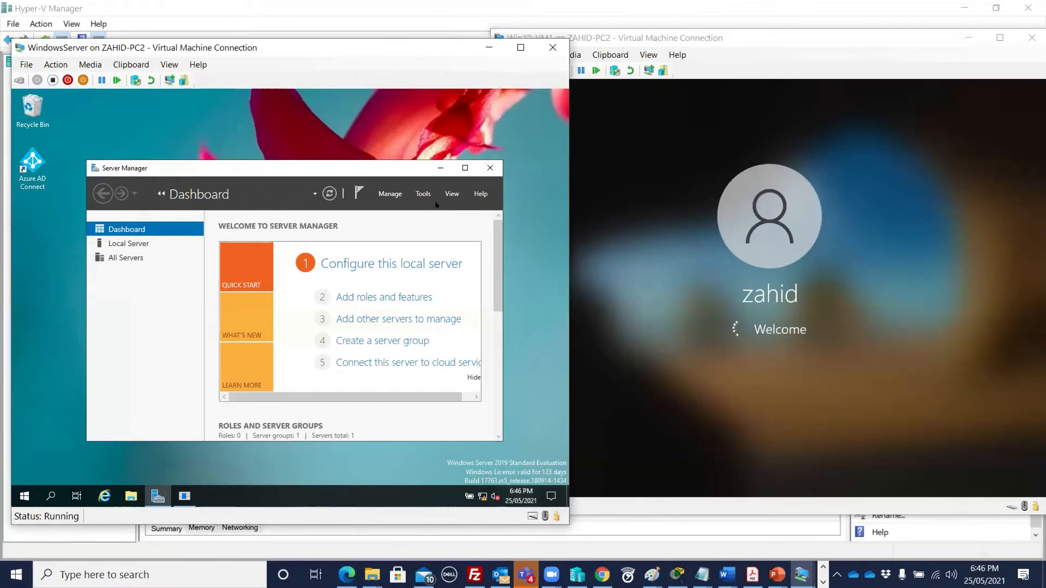
click(419, 194)
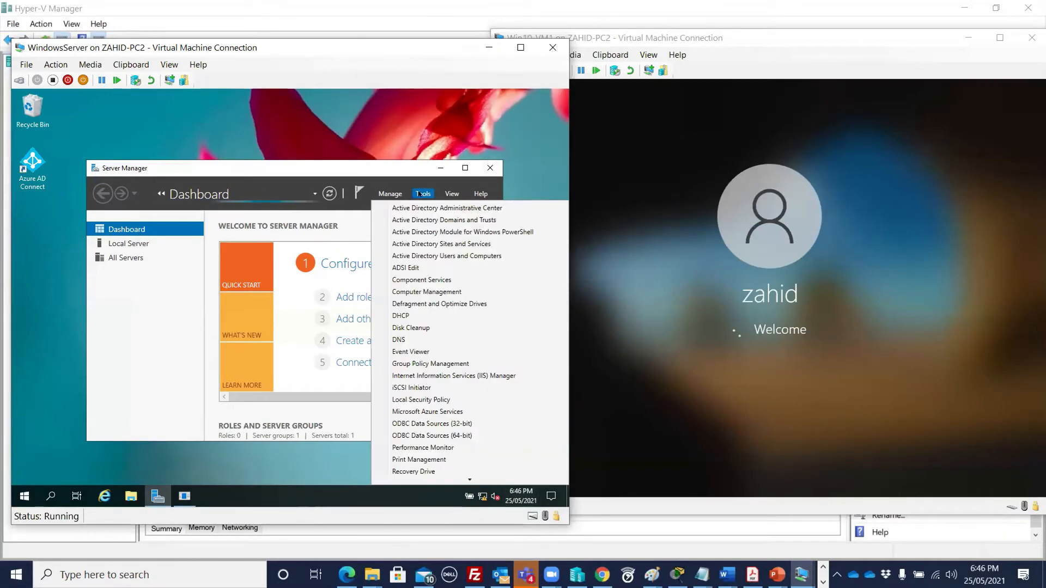
click(456, 256)
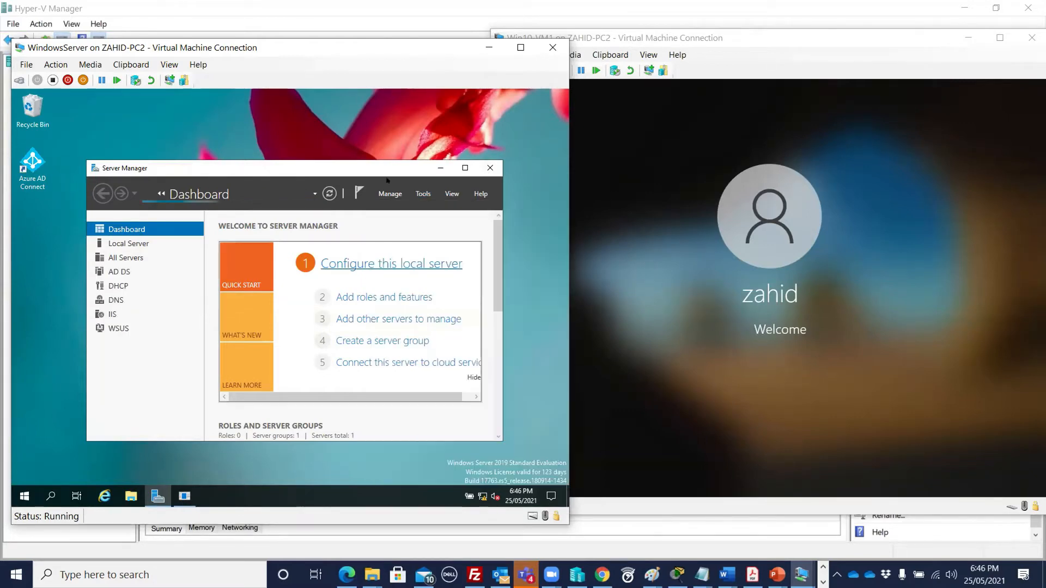
drag(384, 162, 368, 117)
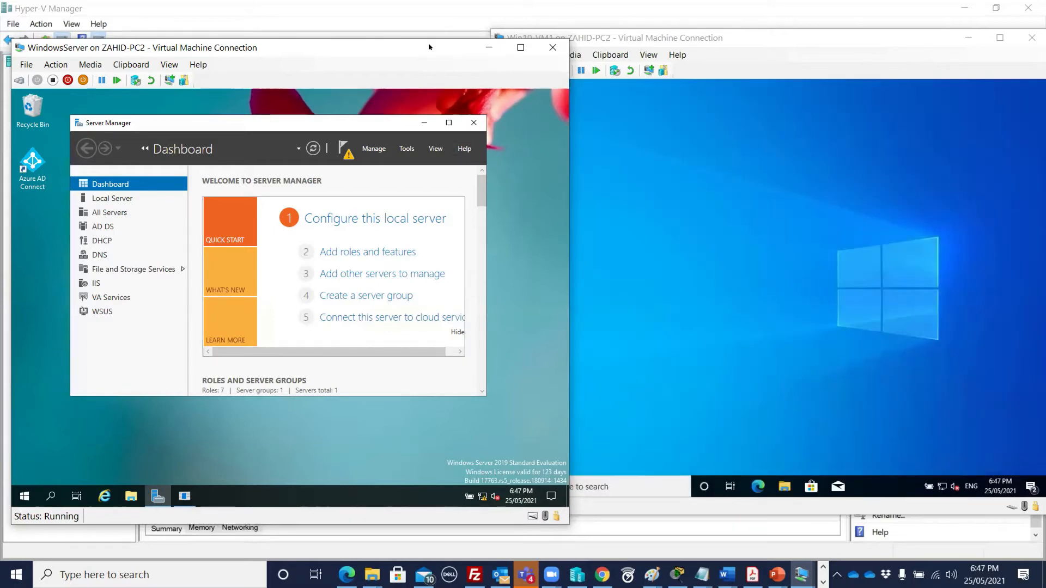
drag(431, 47, 430, 37)
click(655, 42)
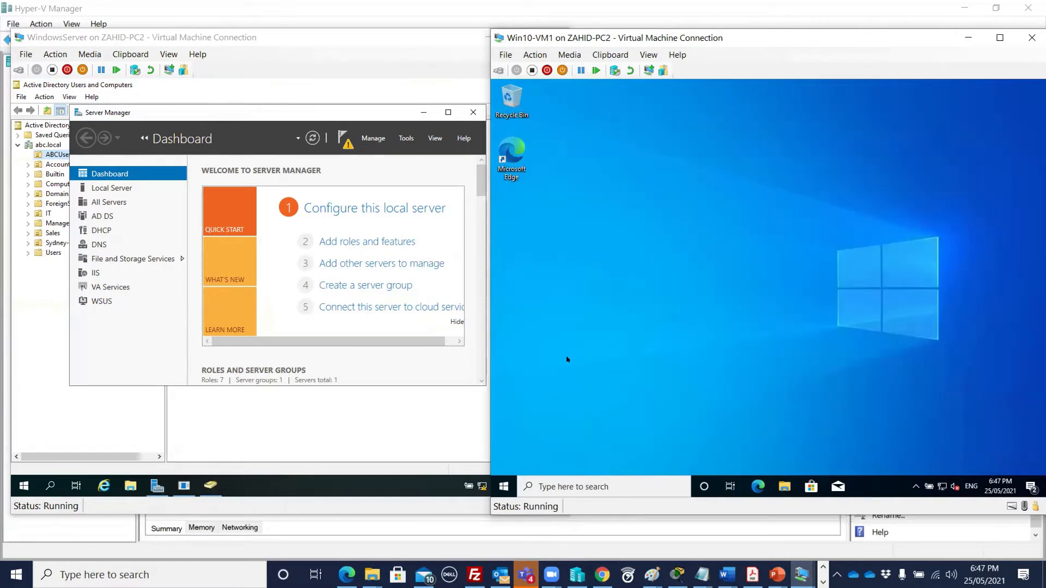
- Maximize Server Manager on the server and launch Group Policy Management from Tools
click(239, 113)
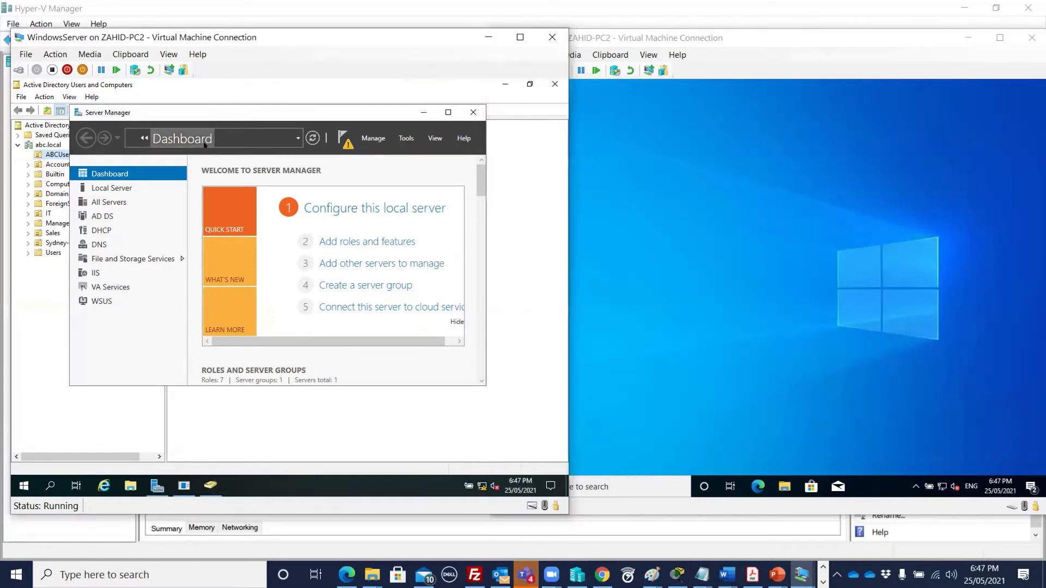
click(439, 111)
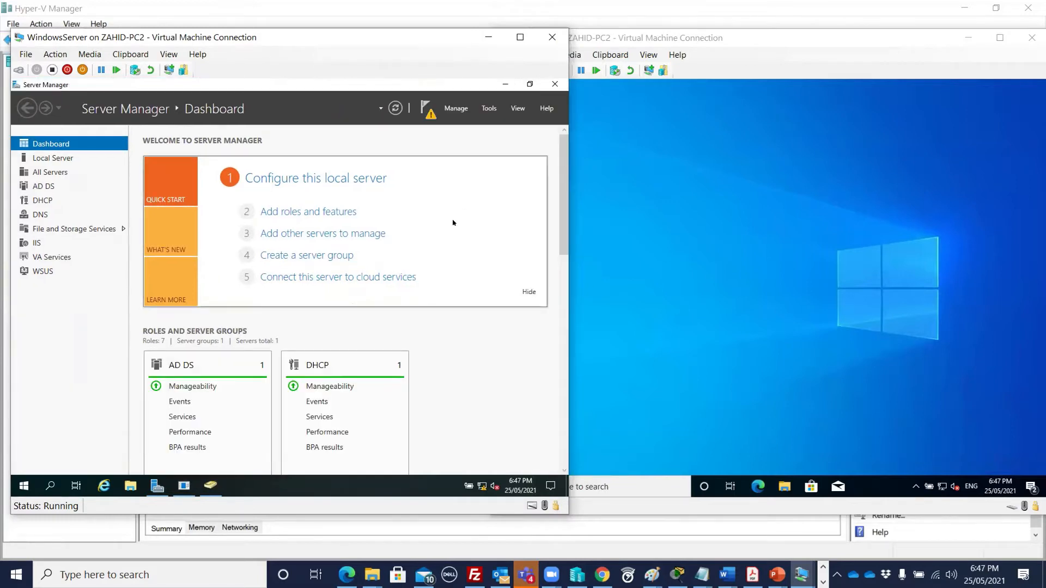
click(489, 108)
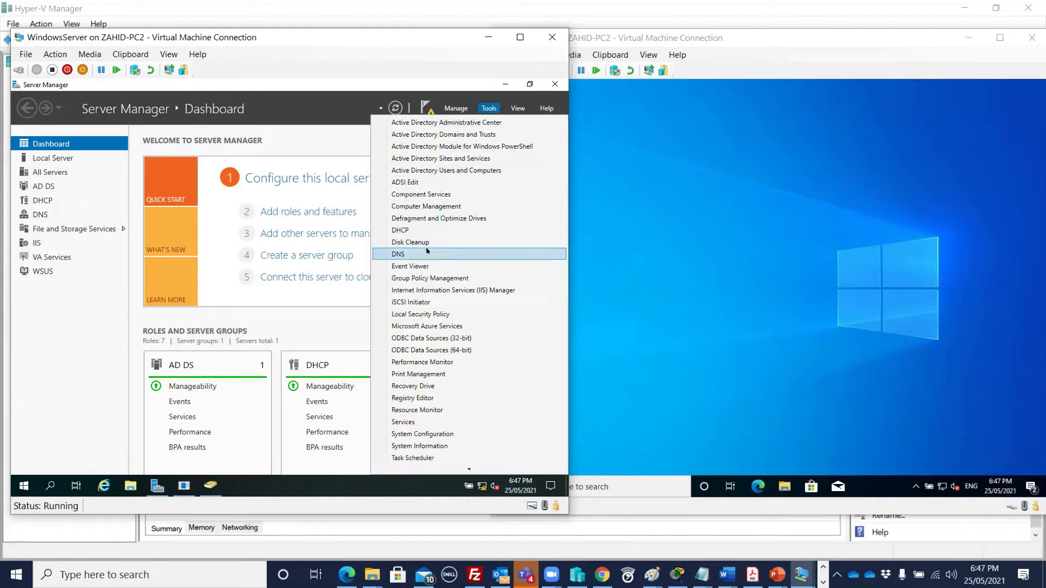
click(448, 278)
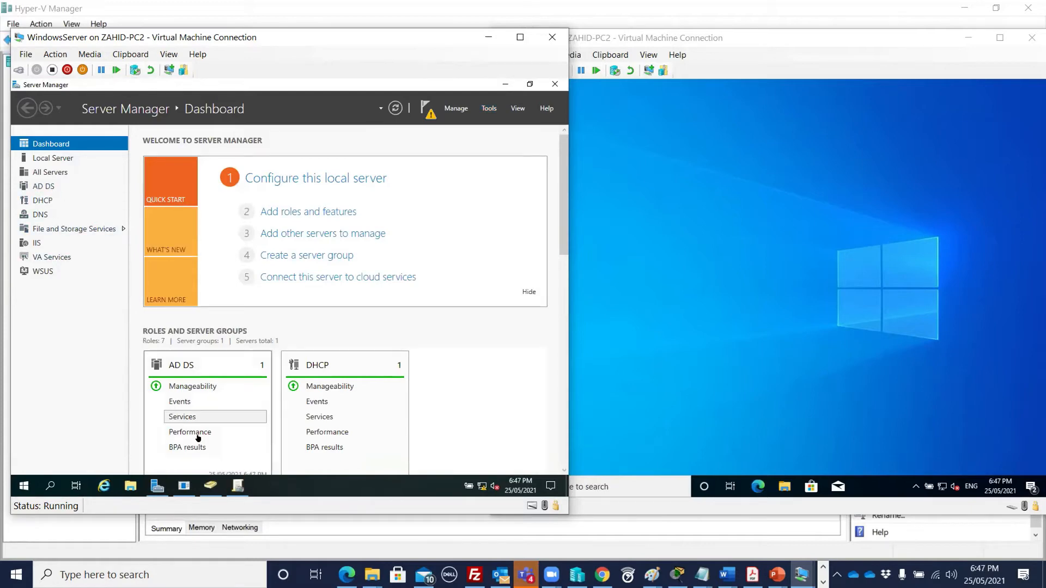
click(238, 487)
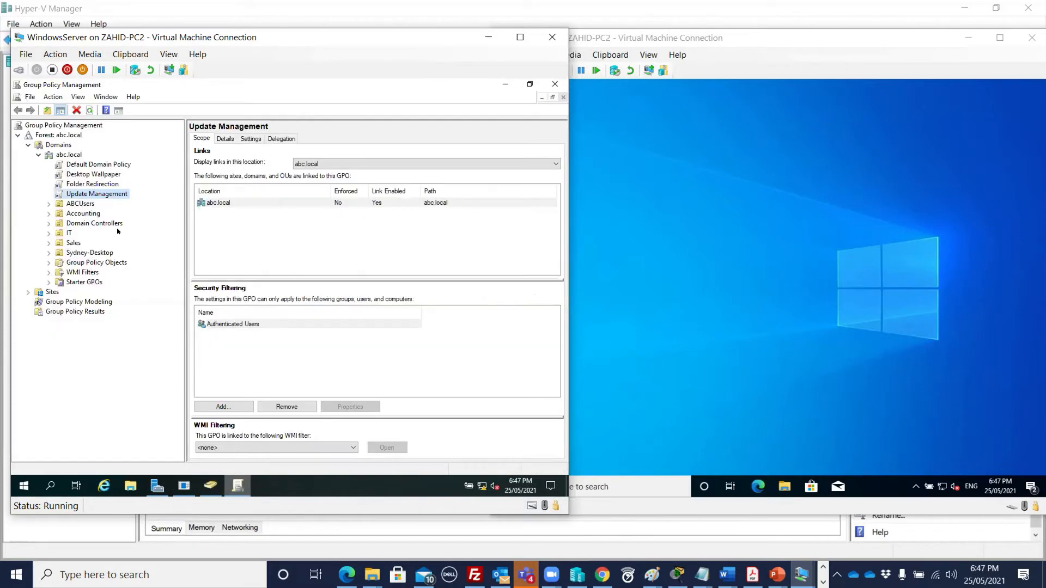
- Review the abc.local GPOs (Default Domain Policy, Folder Redirection, Update Management), then right-click Desktop Wallpaper
click(69, 155)
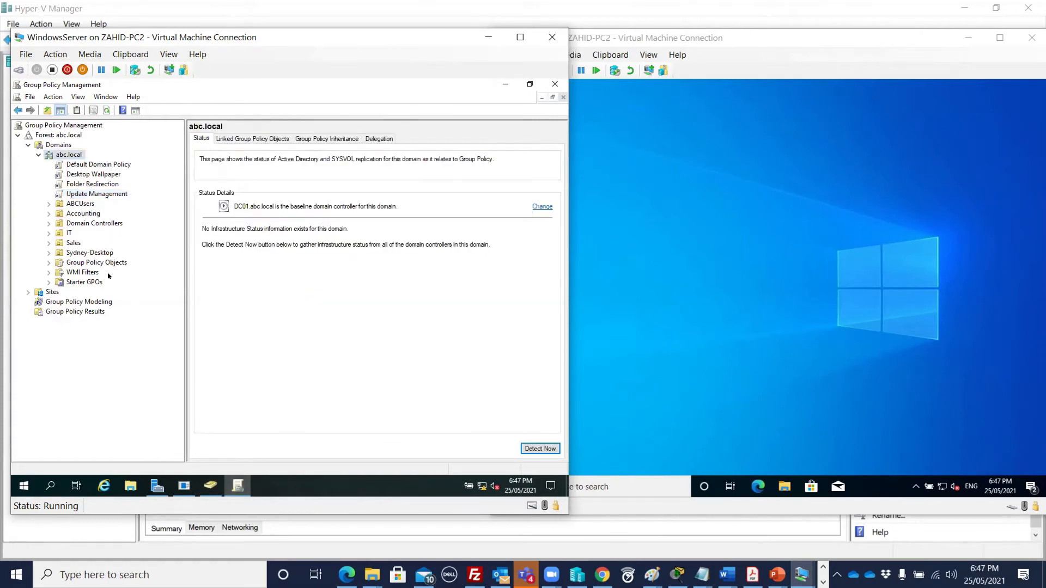
click(86, 164)
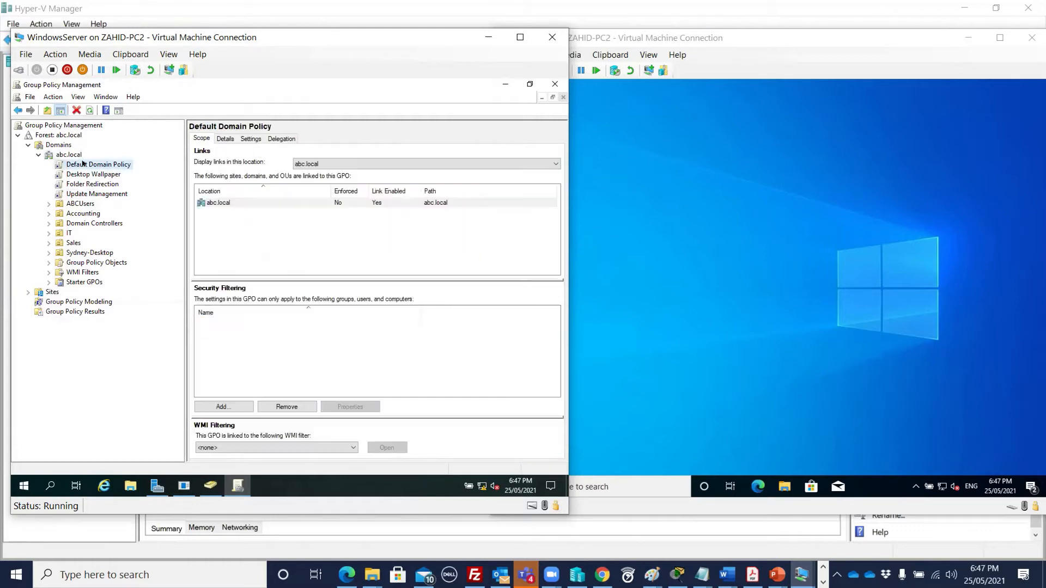
click(79, 174)
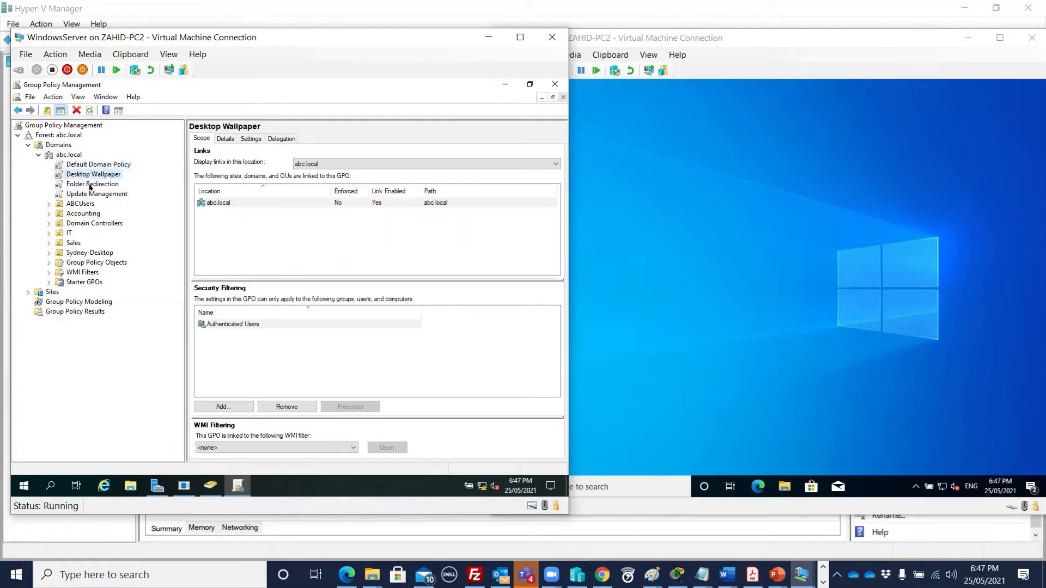
click(115, 185)
click(96, 194)
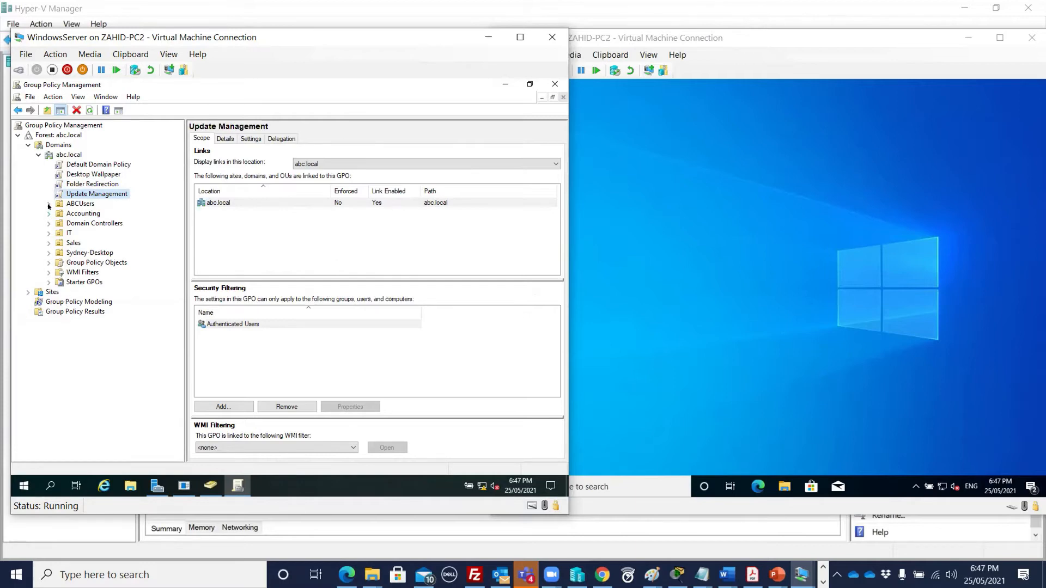
click(89, 175)
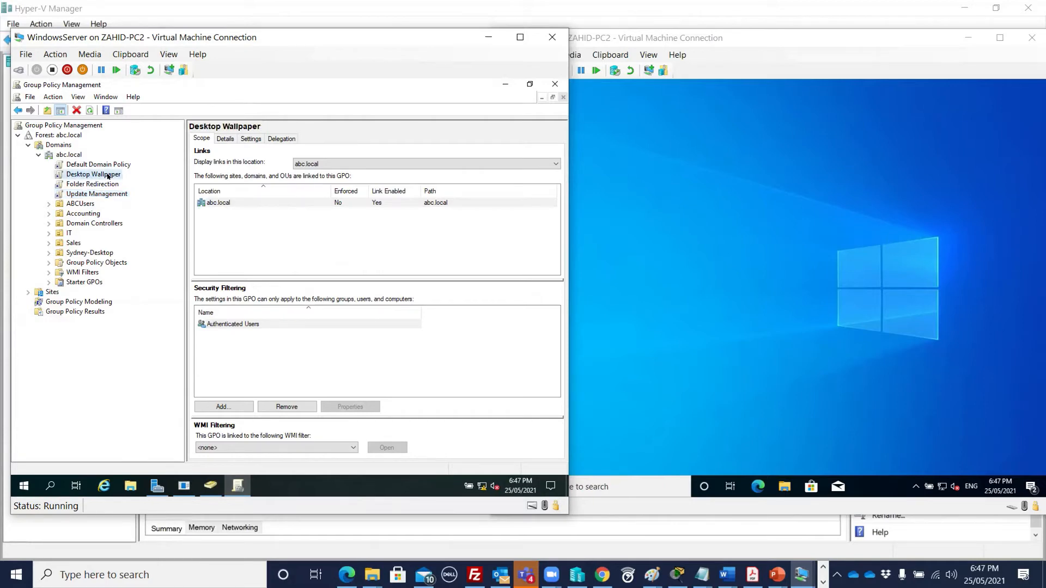
right_click(107, 176)
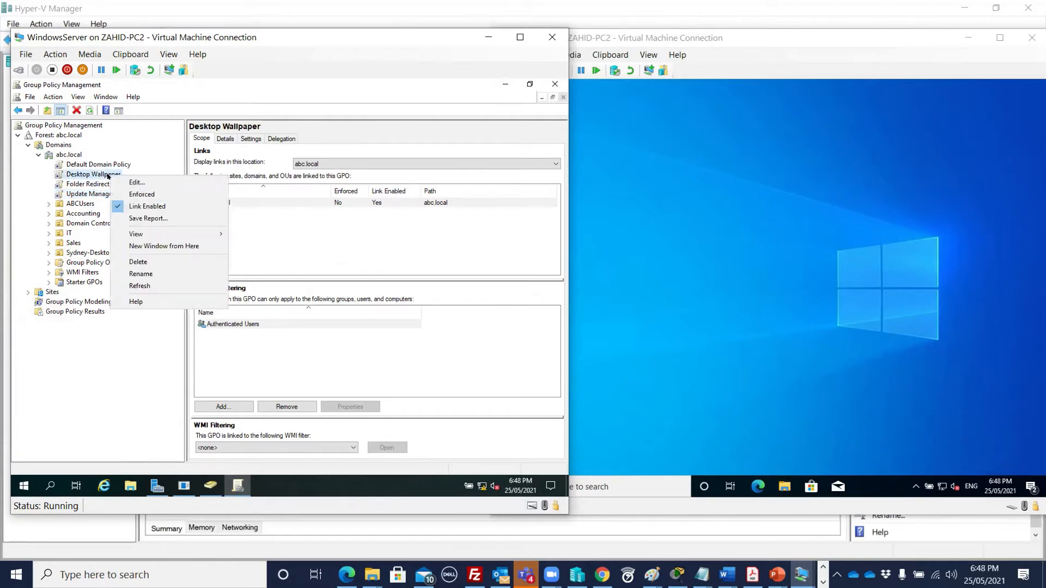
- Edit the Desktop Wallpaper GPO and expand Computer Configuration > Policies > Administrative Templates > Windows Components
click(136, 183)
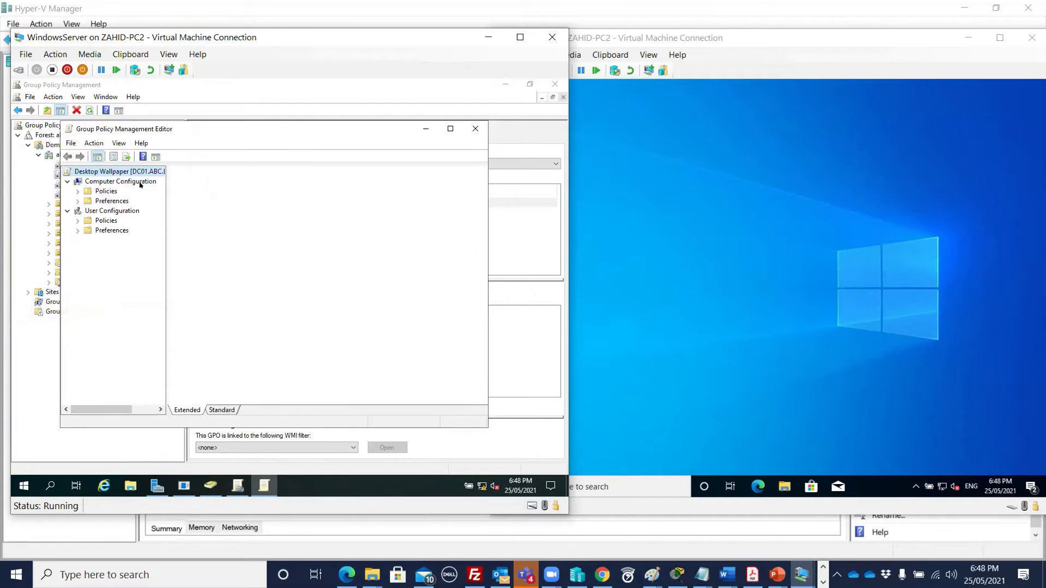
drag(192, 137, 254, 117)
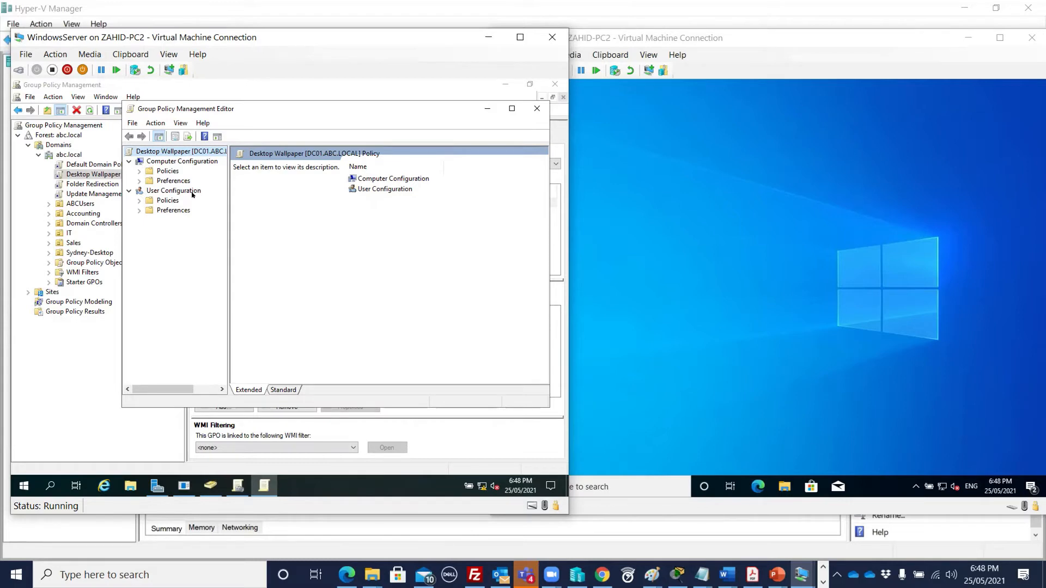
click(139, 171)
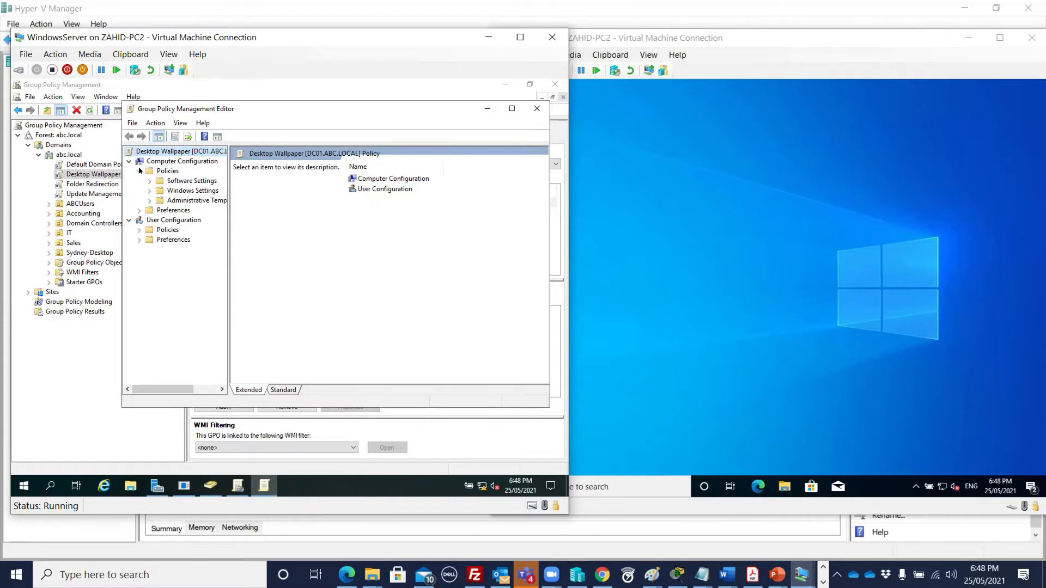
click(149, 200)
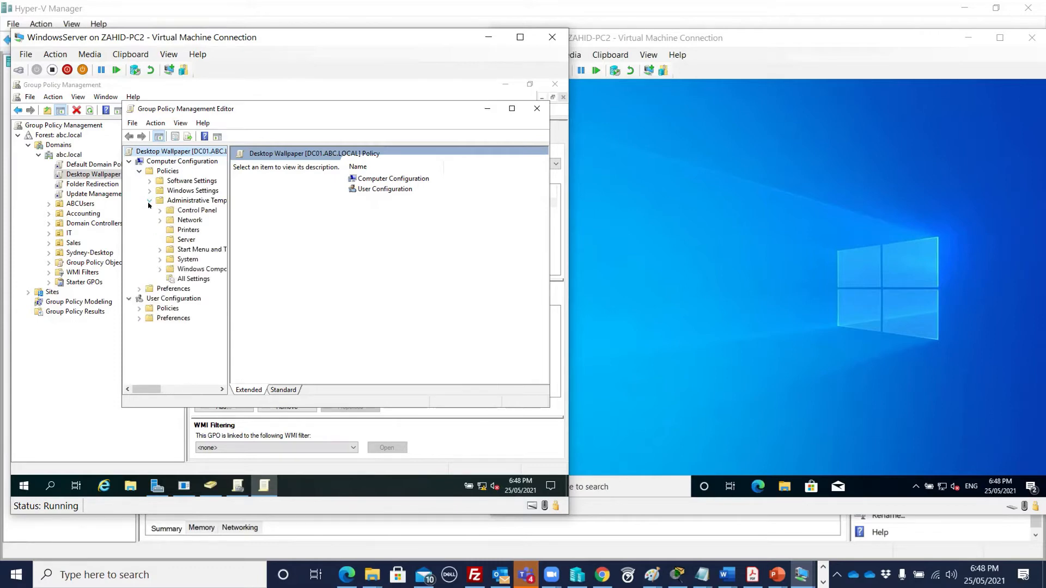
click(160, 270)
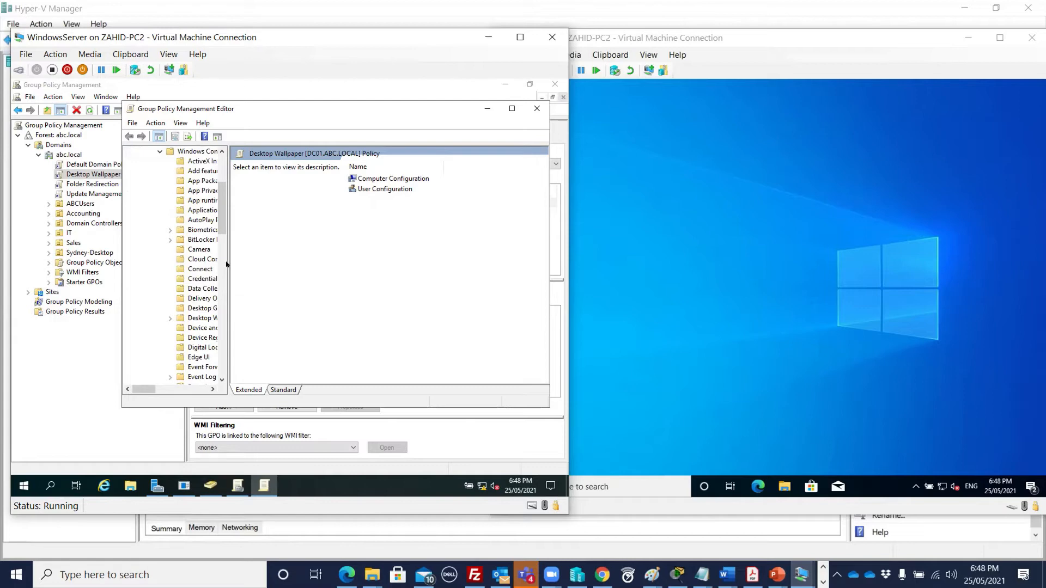
drag(223, 258, 317, 250)
- Browse the AutoPlay Policies, BitLocker Drive Encryption and Cloud Content settings
click(192, 220)
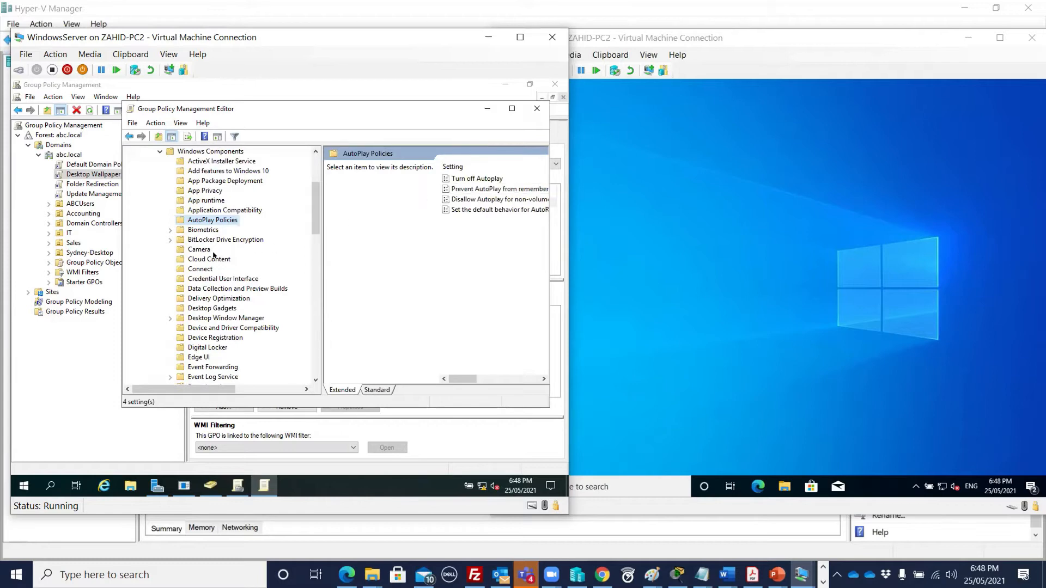
click(196, 240)
click(474, 220)
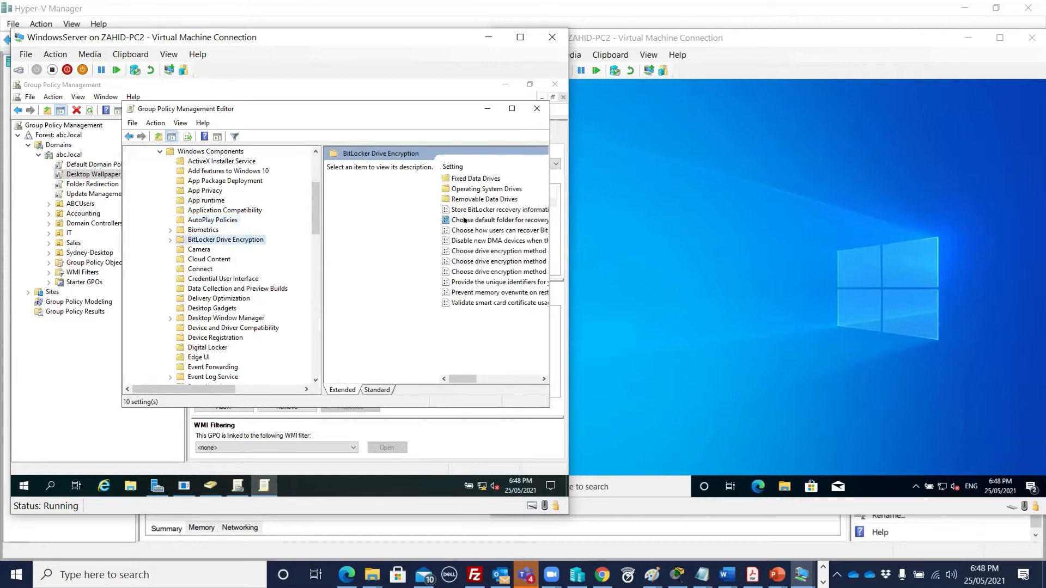
click(205, 260)
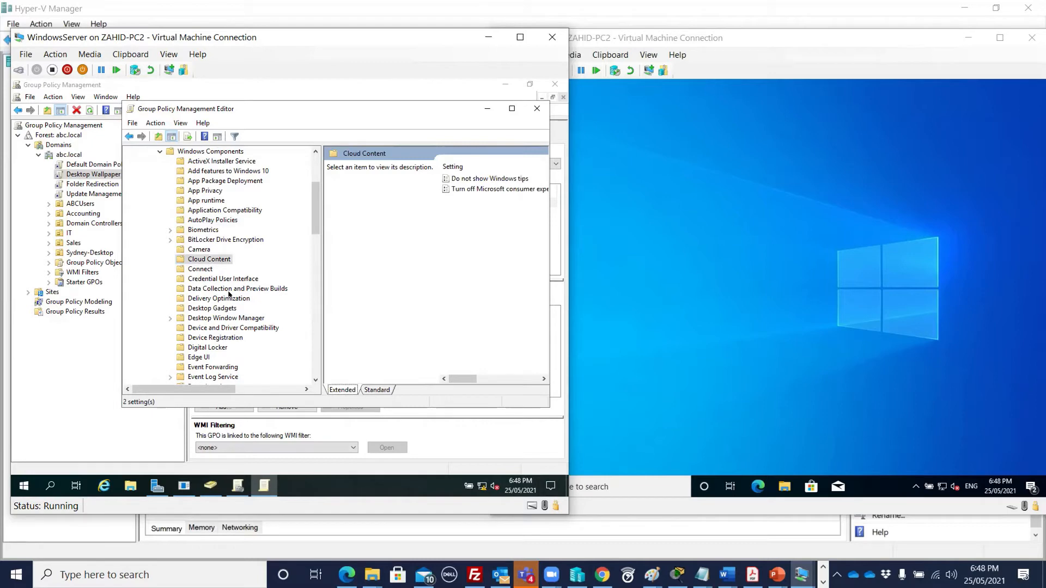
drag(258, 108, 215, 144)
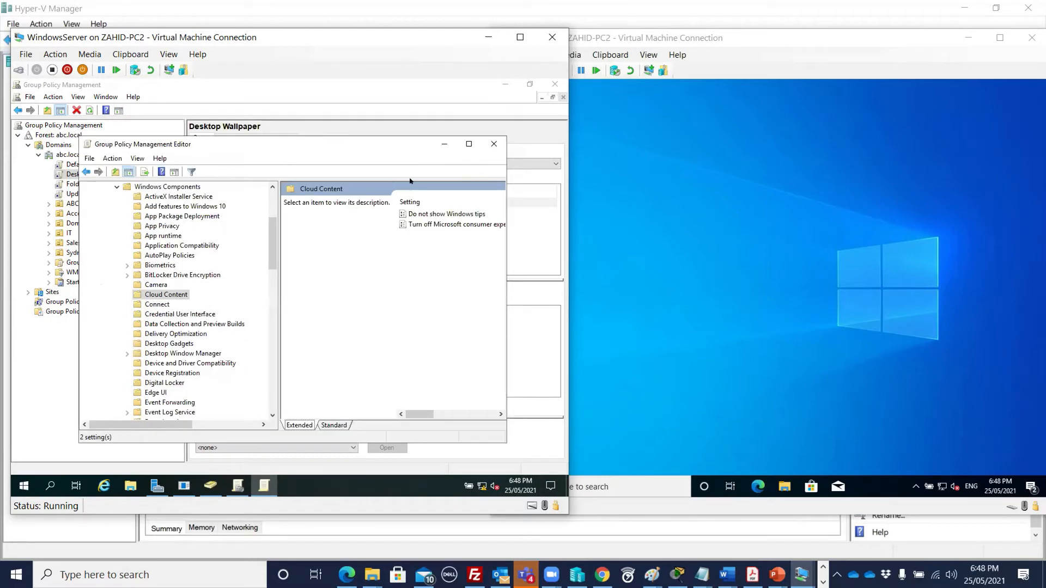
- Close the Group Policy editor and bring Server Manager's Dashboard forward on the server VM
click(492, 144)
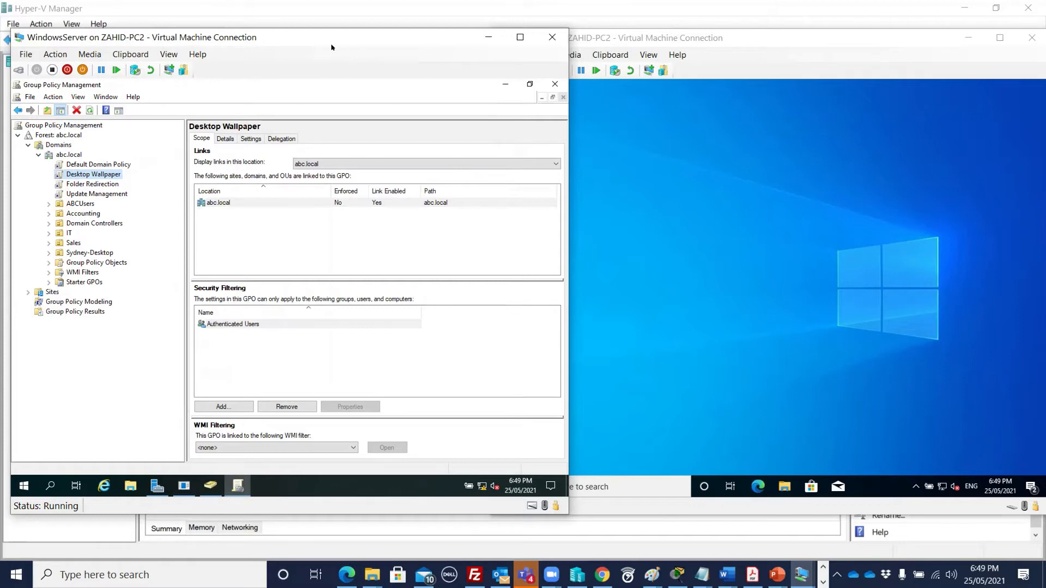
drag(331, 47, 317, 55)
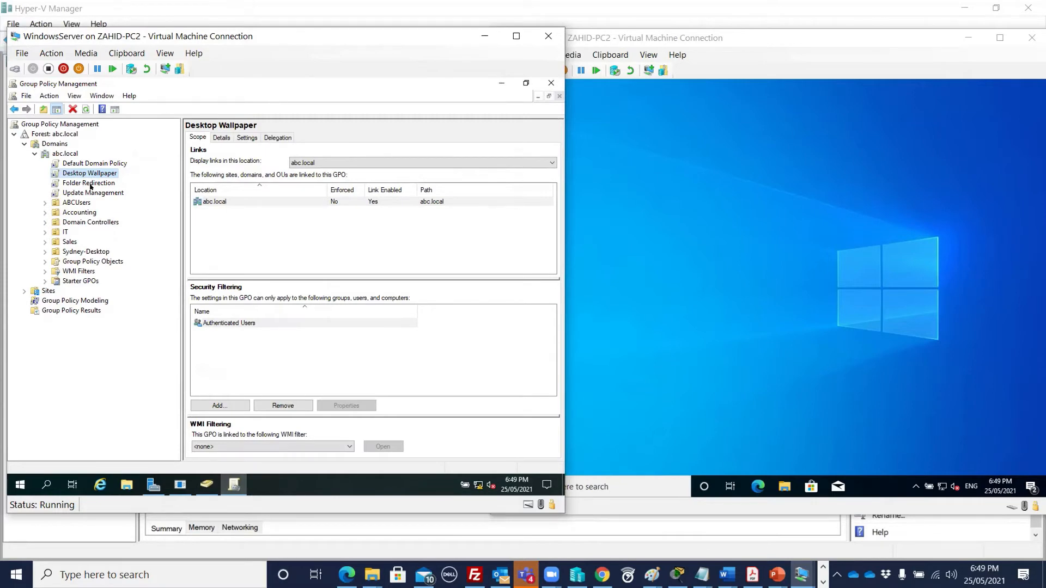
click(153, 484)
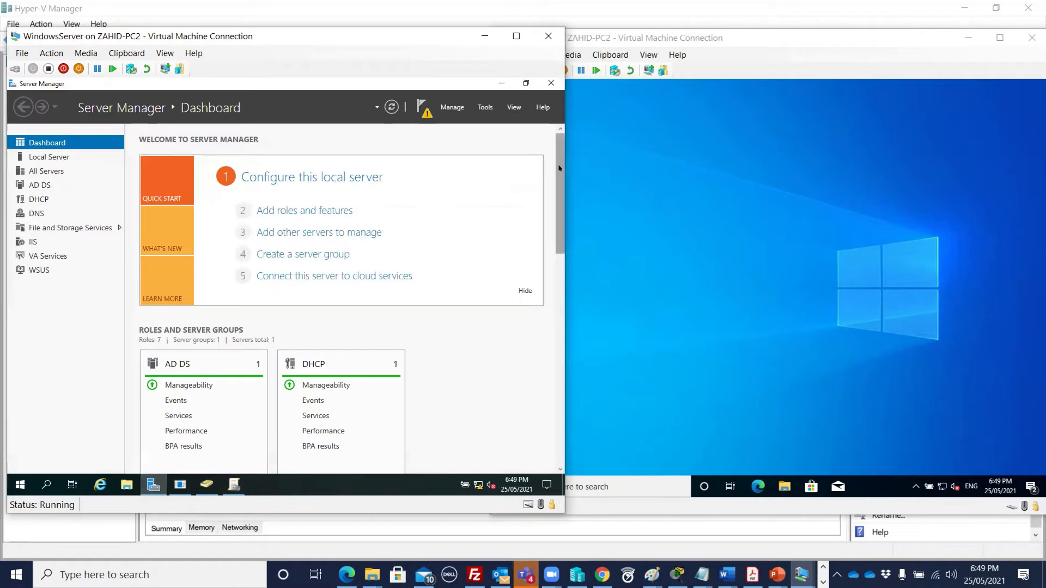
mouse_move(651, 575)
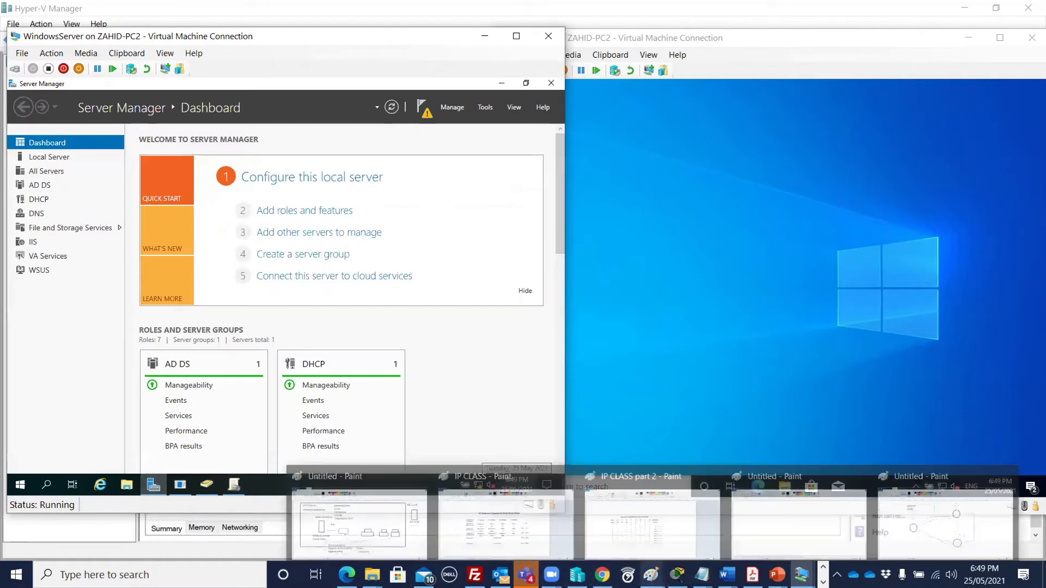
- Review the On Premises diagram with its Domain based policy label in Paint
click(375, 537)
scroll(465, 285, down, 5)
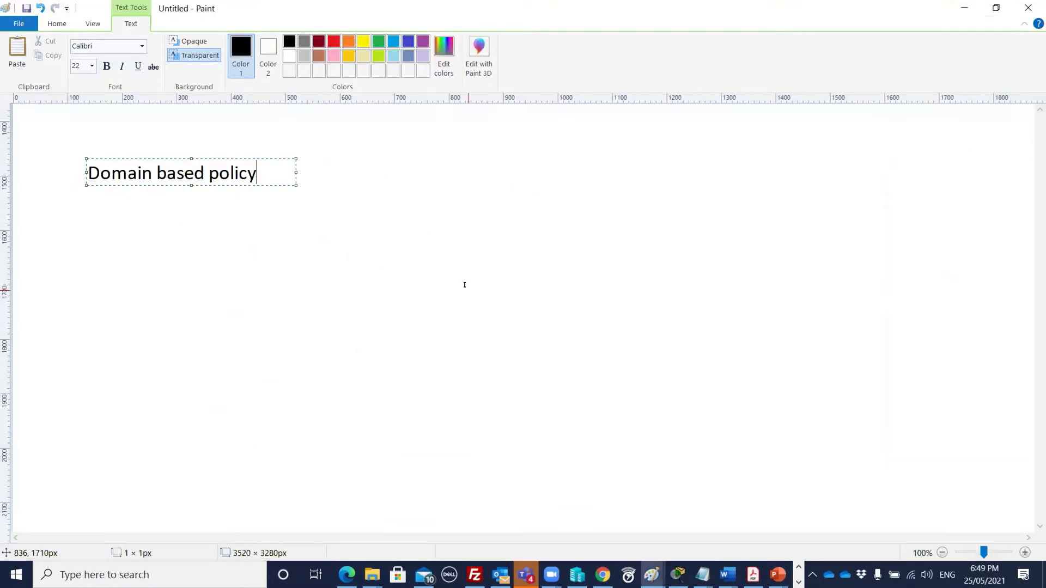
scroll(369, 284, up, 5)
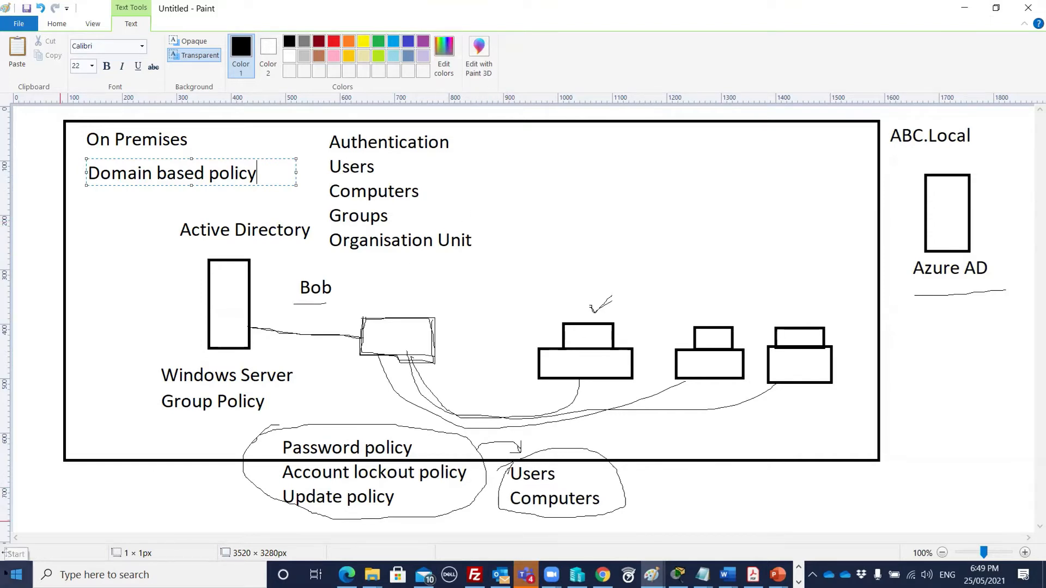
click(16, 575)
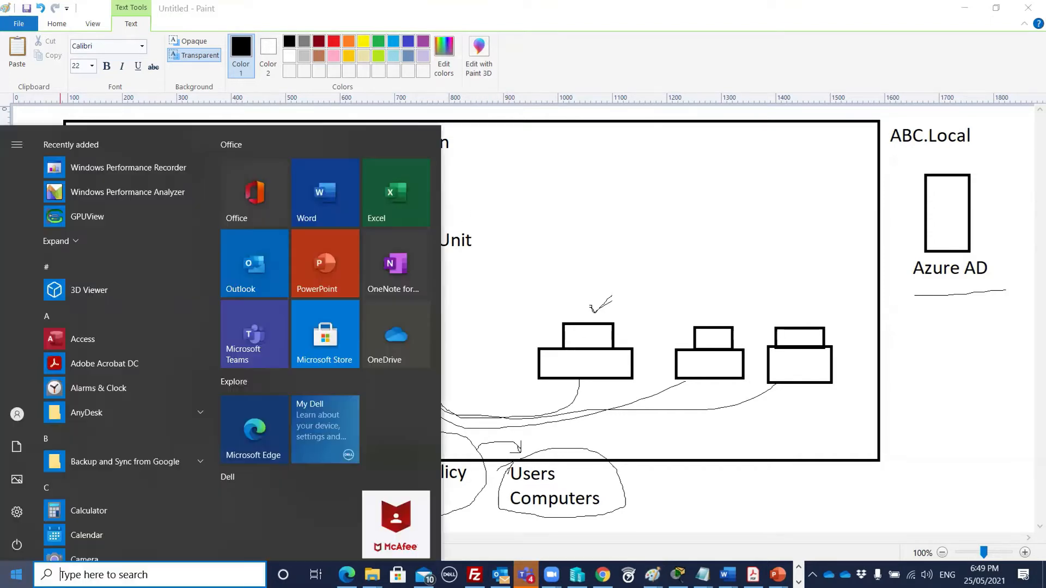
click(725, 476)
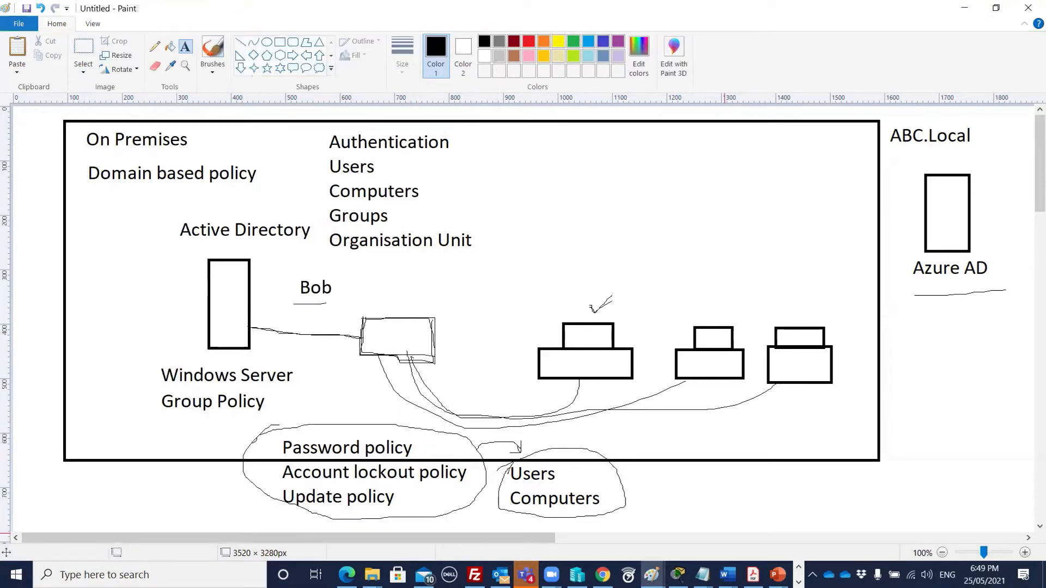
click(798, 579)
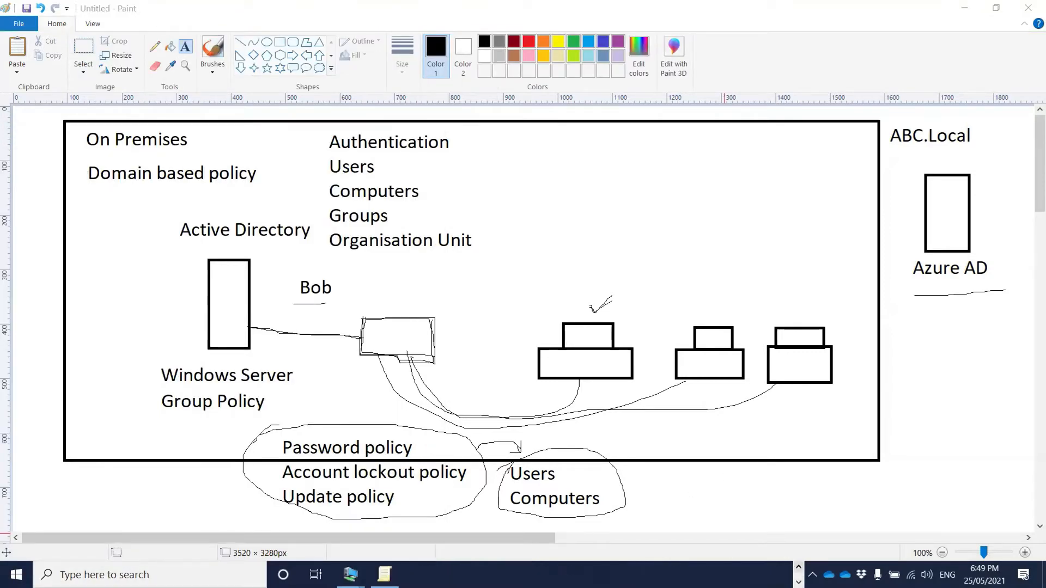
- Bring the WindowsServer and Win10-VM1 connection windows back to the front
mouse_move(349, 575)
click(387, 527)
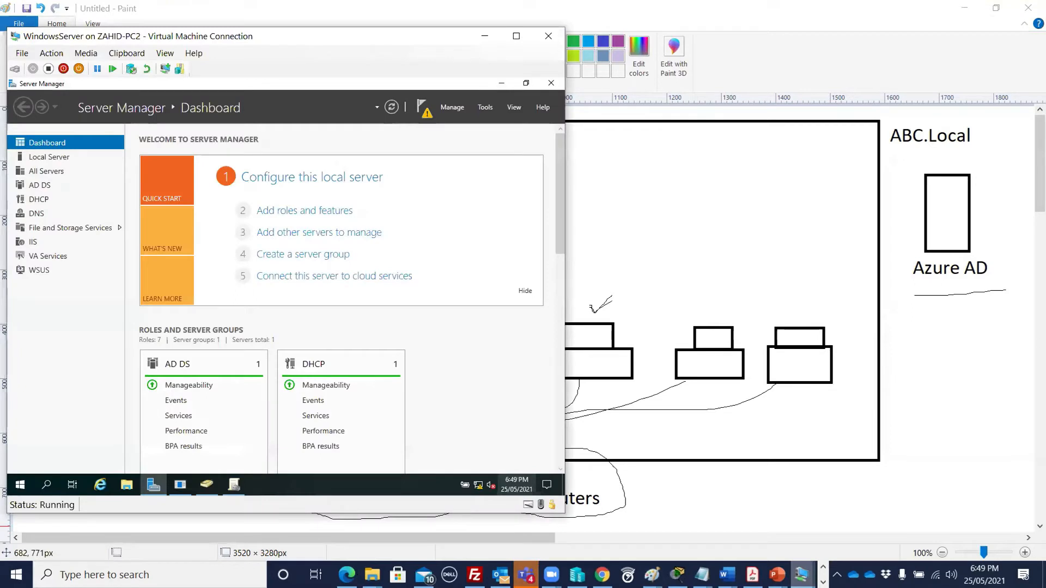
click(803, 578)
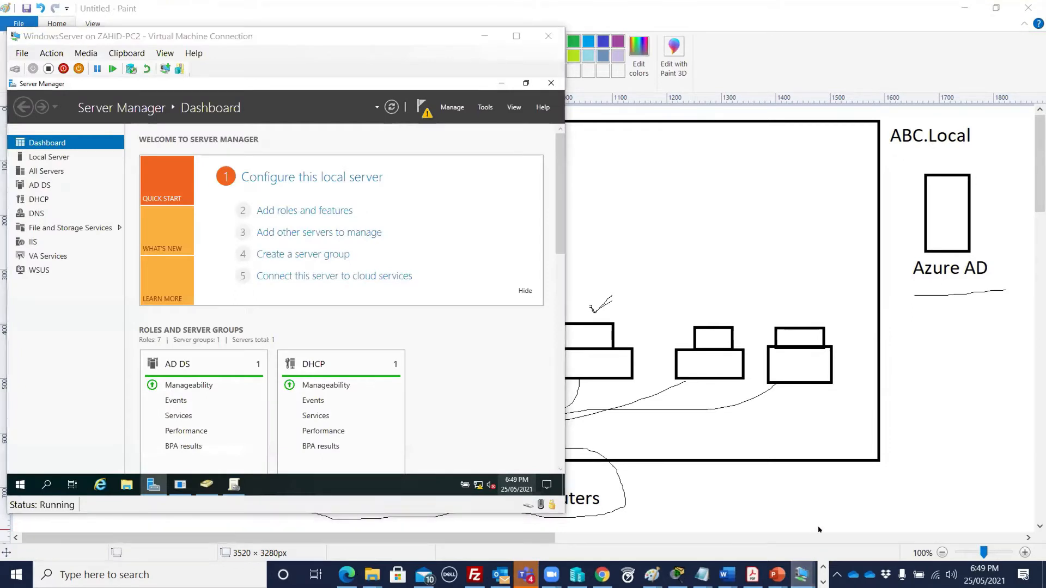
click(751, 537)
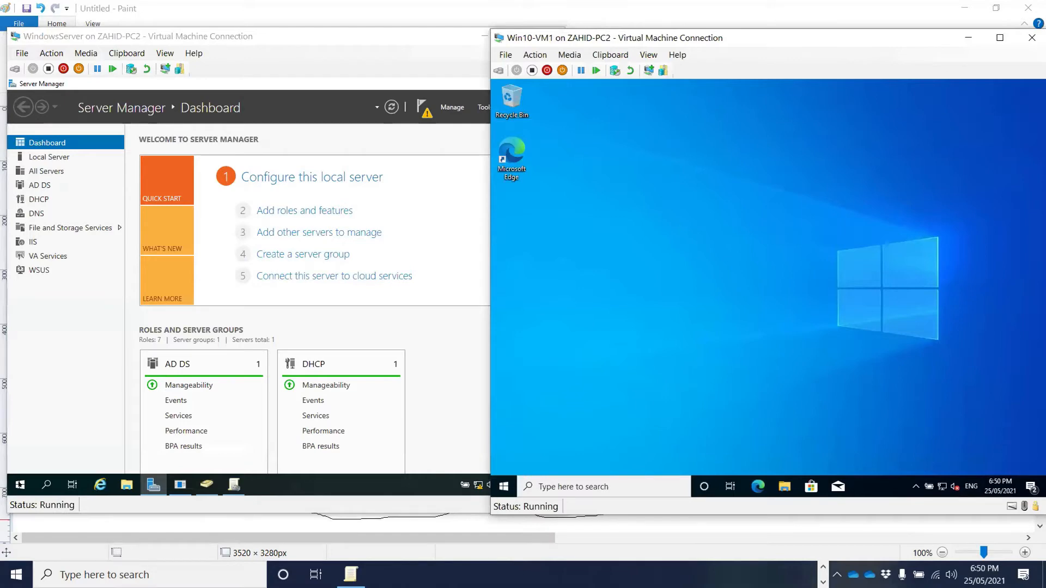
- Open the server's System page from This PC properties, showing DC01 in abc.local
click(125, 482)
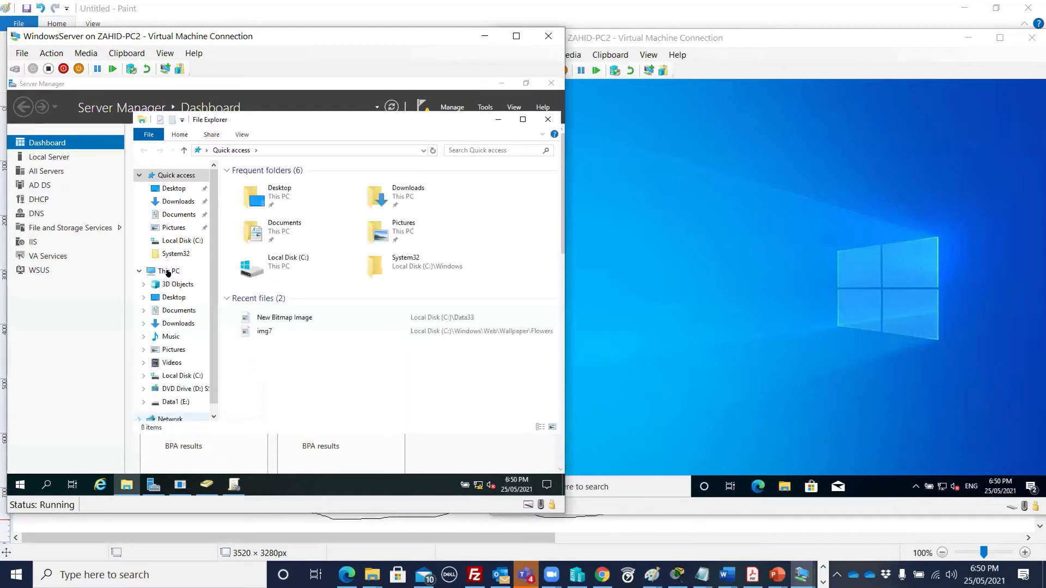
click(168, 272)
right_click(184, 272)
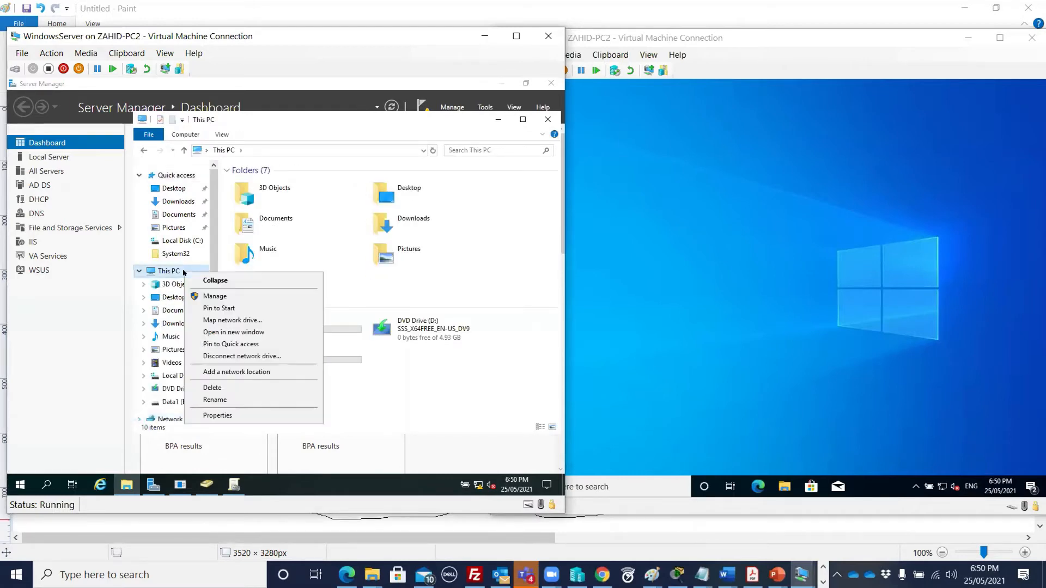
click(237, 416)
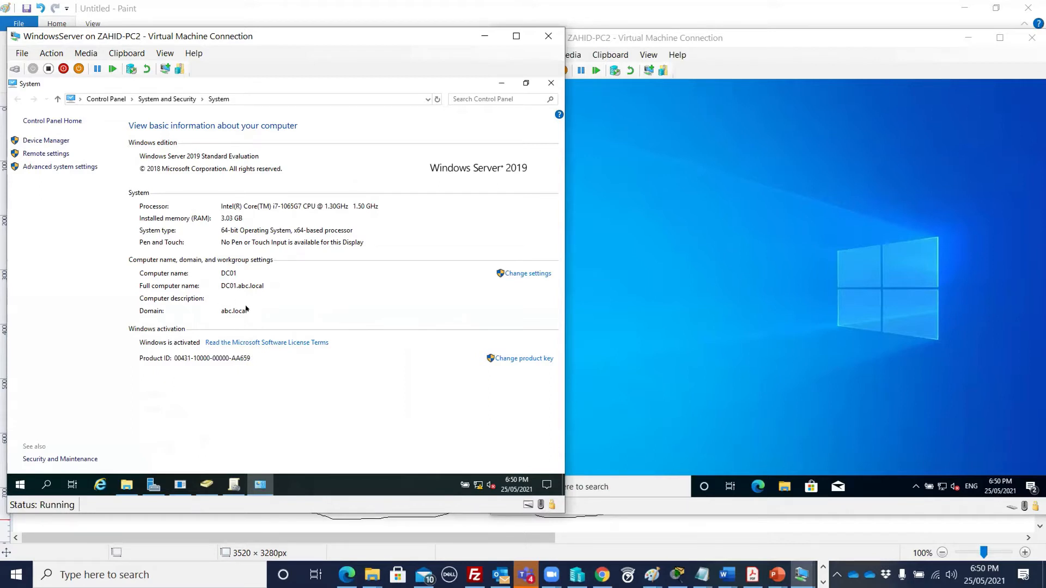
click(699, 37)
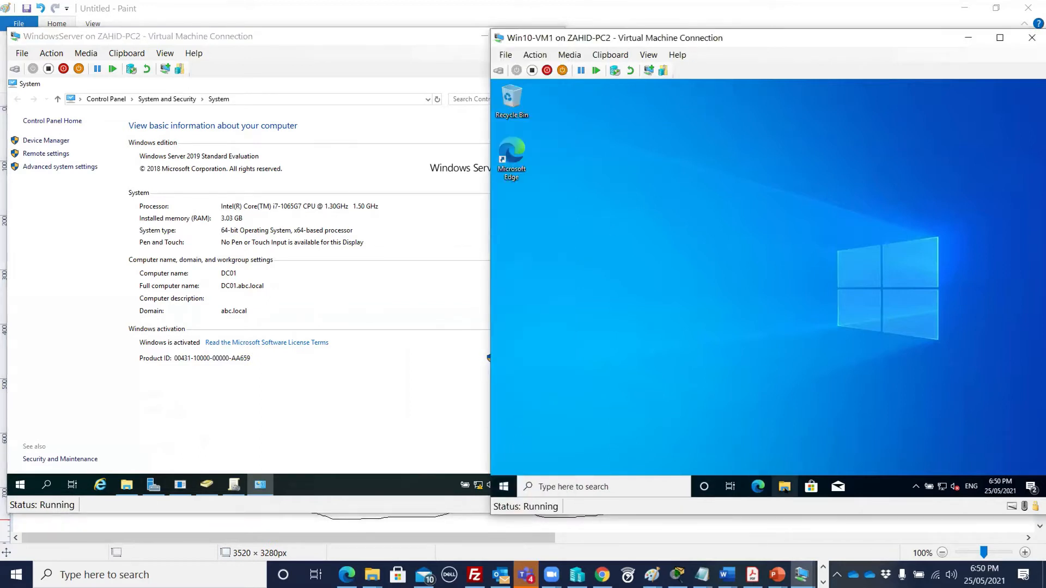
- On Win10-VM1, open This PC's properties and scroll the Settings About page
key(super+e)
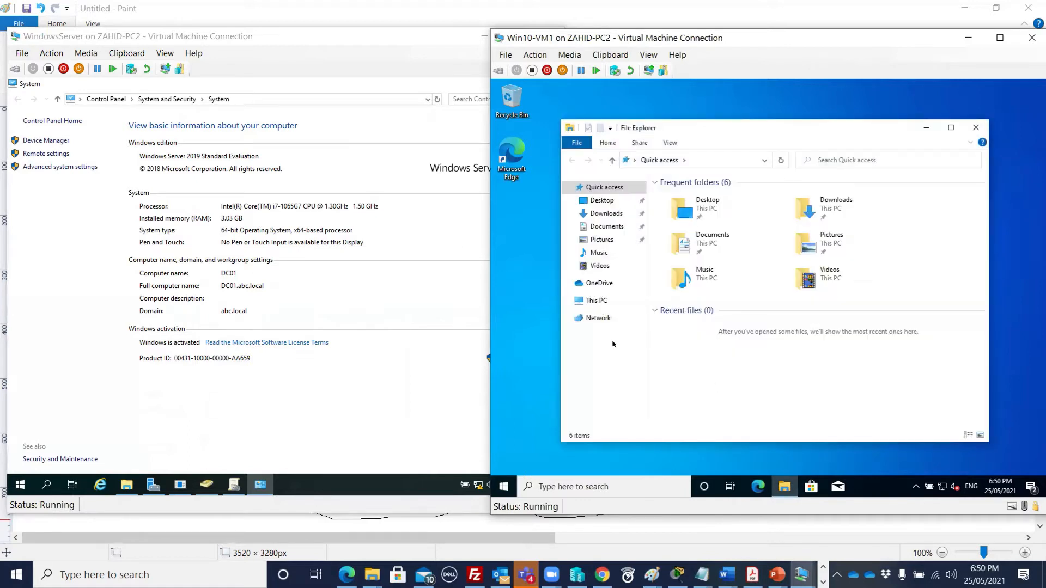
click(628, 301)
right_click(628, 300)
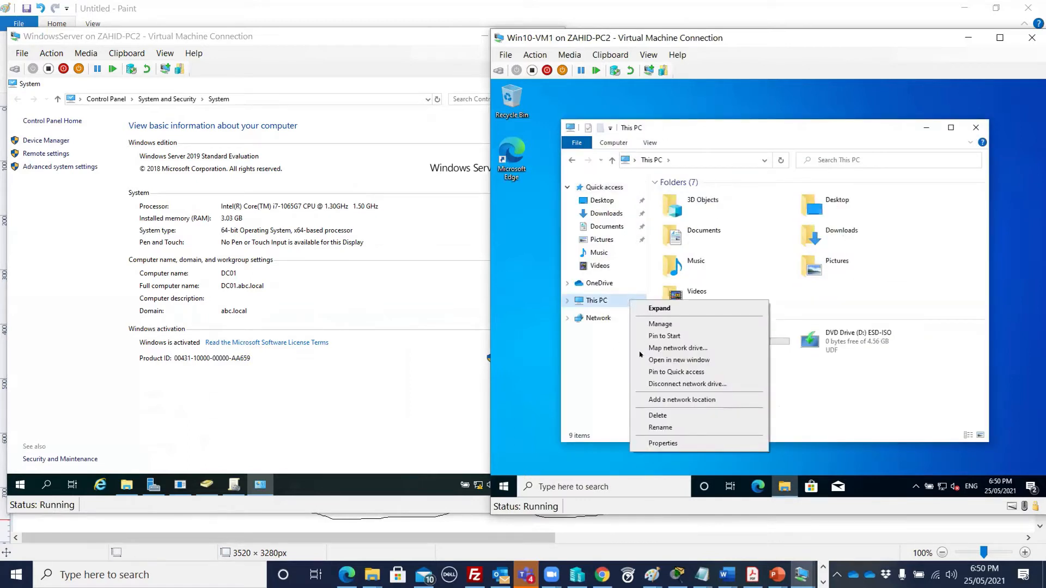
click(656, 442)
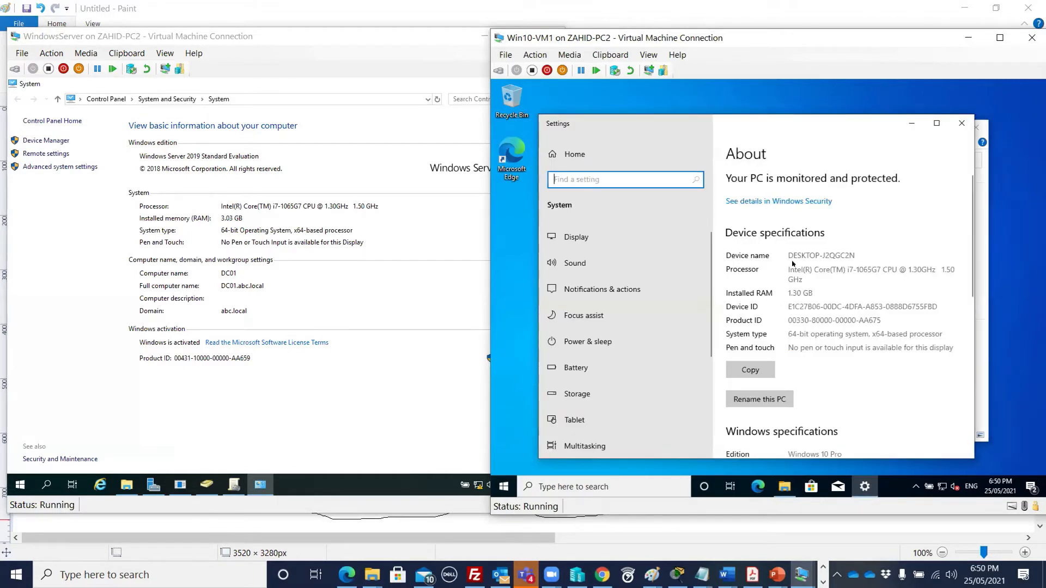
scroll(777, 274, down, 1)
scroll(778, 274, down, 10)
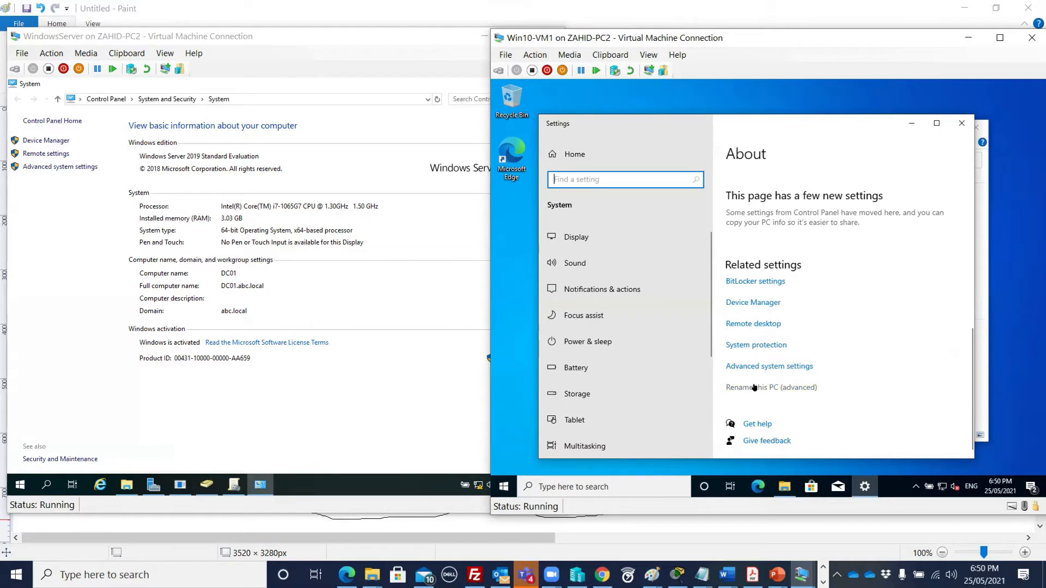
- Check in Advanced system settings that DESKTOP-J2QGC2N is still in WORKGROUP
click(779, 388)
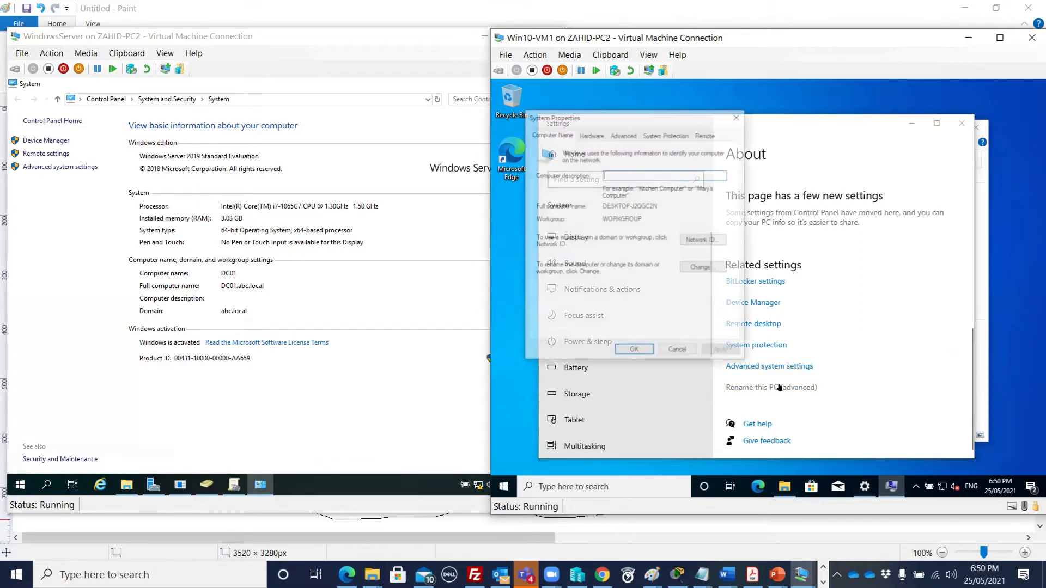
click(739, 116)
click(761, 367)
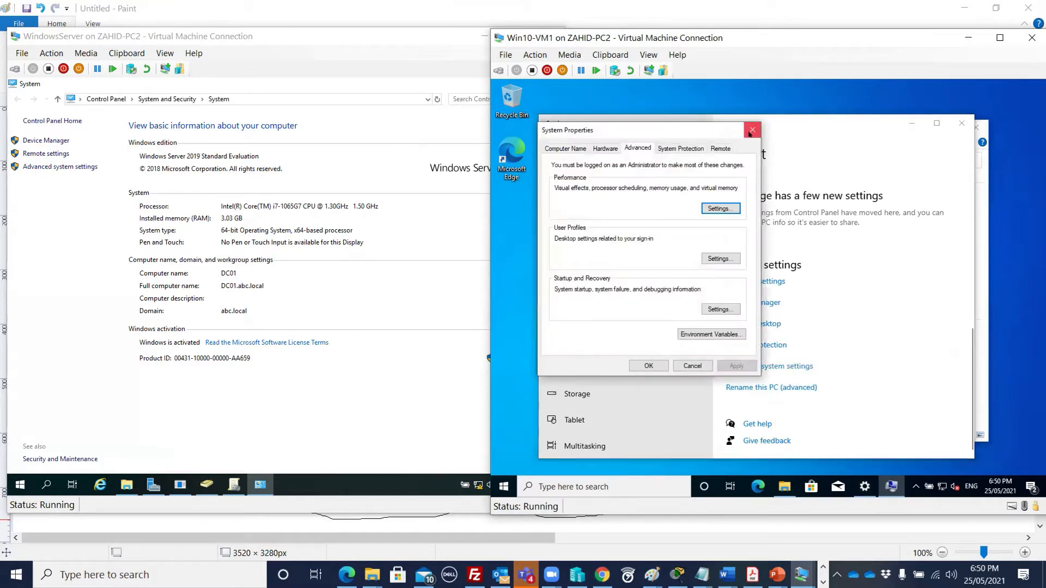
click(751, 132)
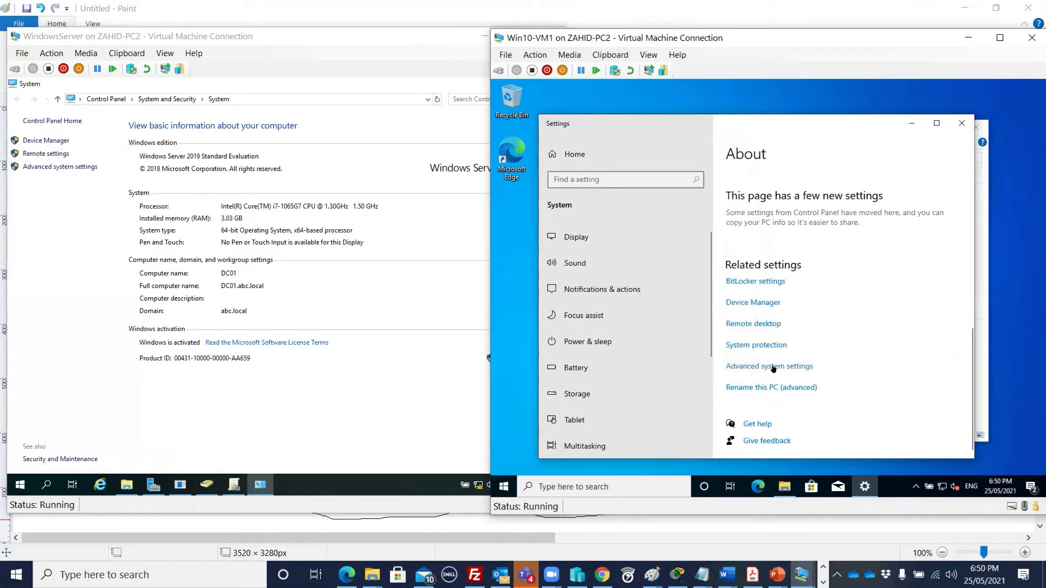
click(774, 367)
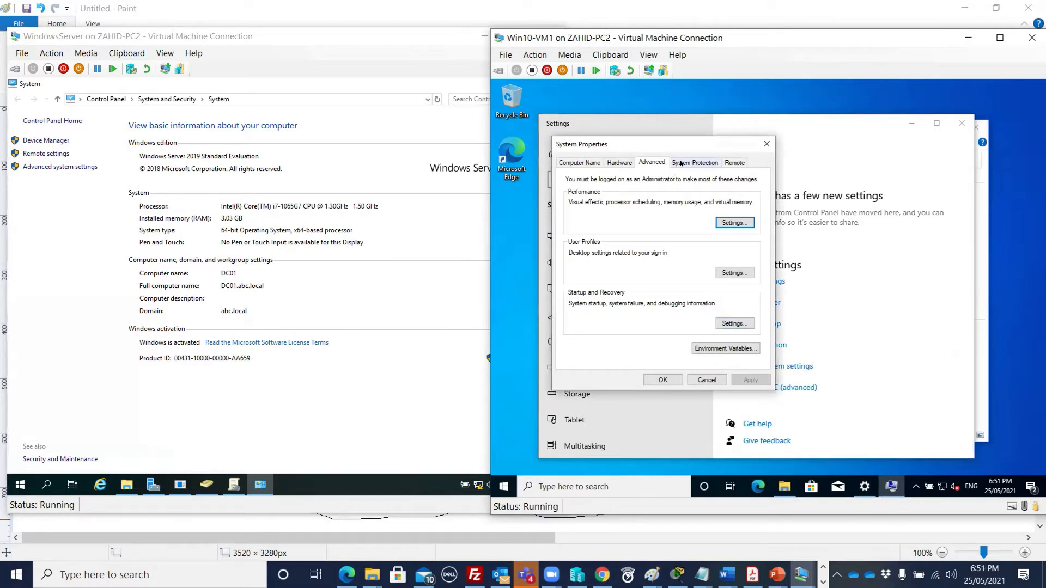
click(577, 163)
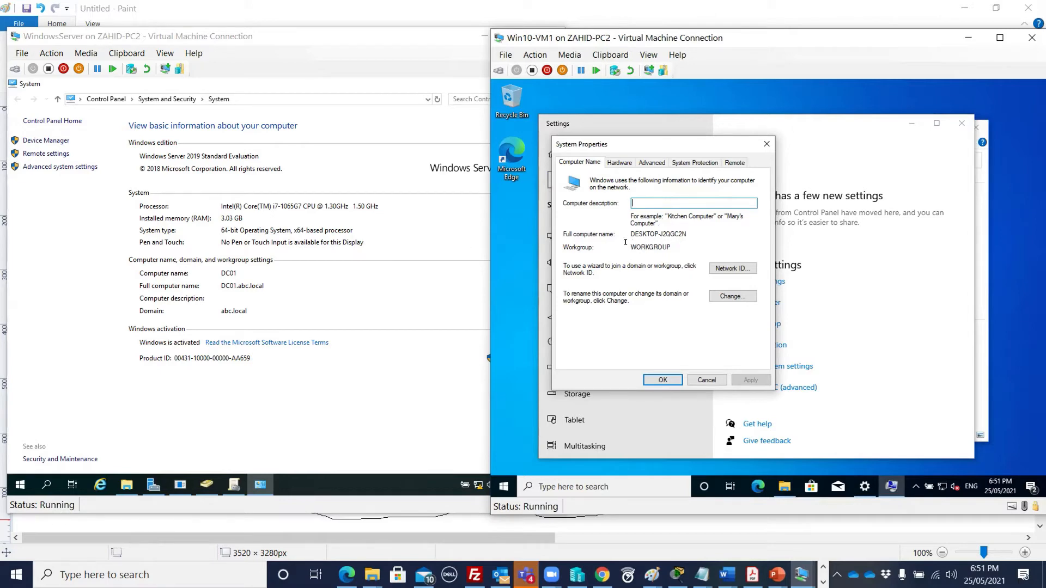
double_click(676, 241)
click(767, 144)
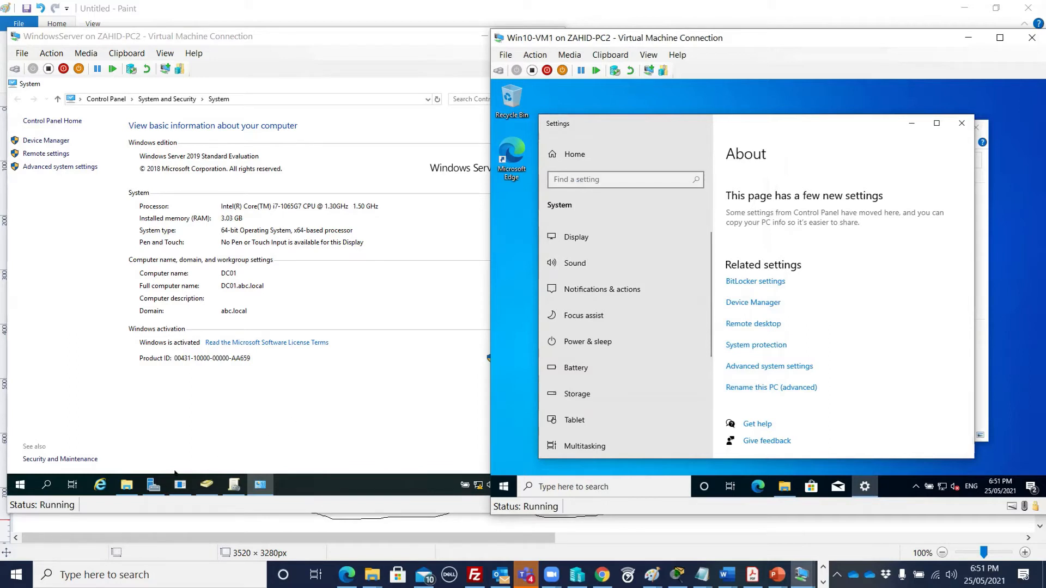
- Show DC01's Local Server page in Server Manager, then close Win10-VM1's Settings window
click(152, 485)
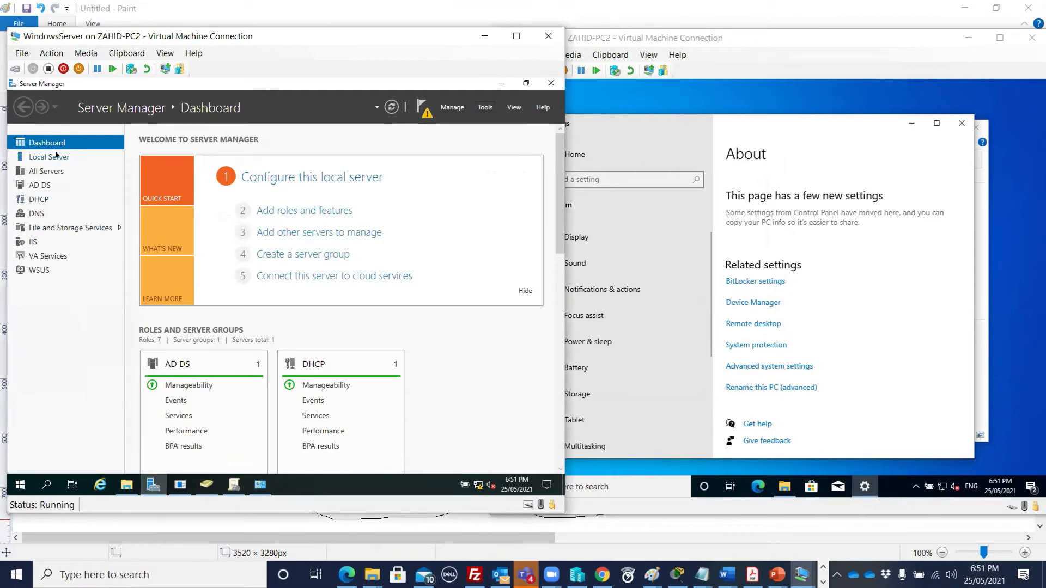
click(53, 156)
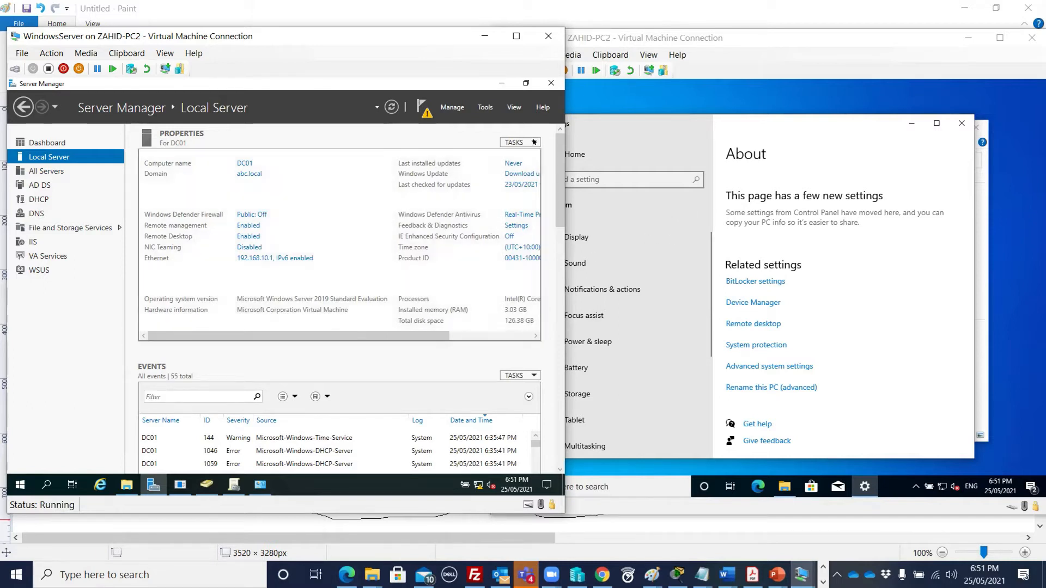
click(692, 38)
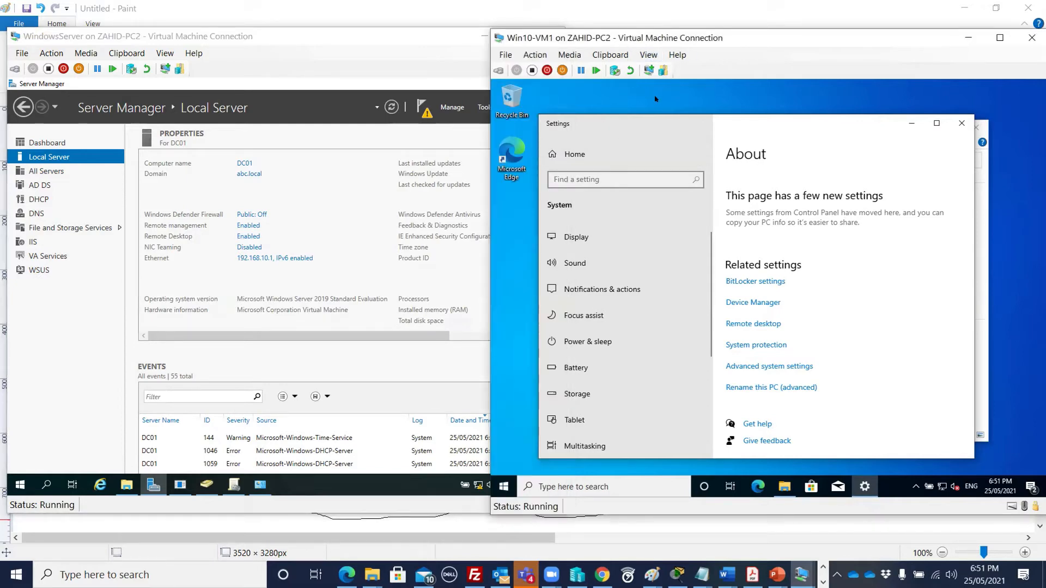
click(960, 126)
key(super+e)
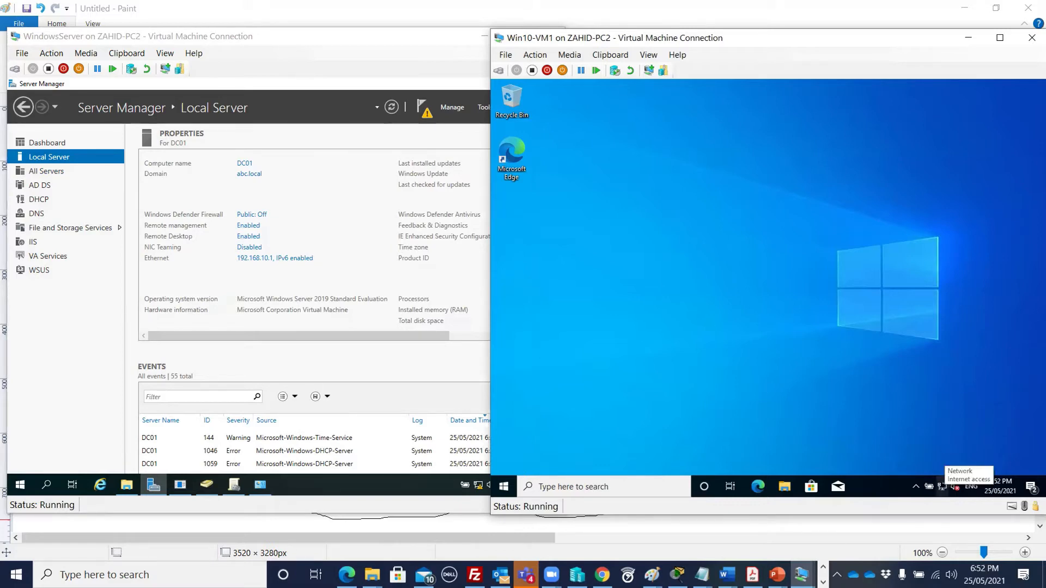
right_click(942, 487)
- Open Win10-VM1's Ethernet IPv4 properties through the Network and Sharing Center
click(946, 468)
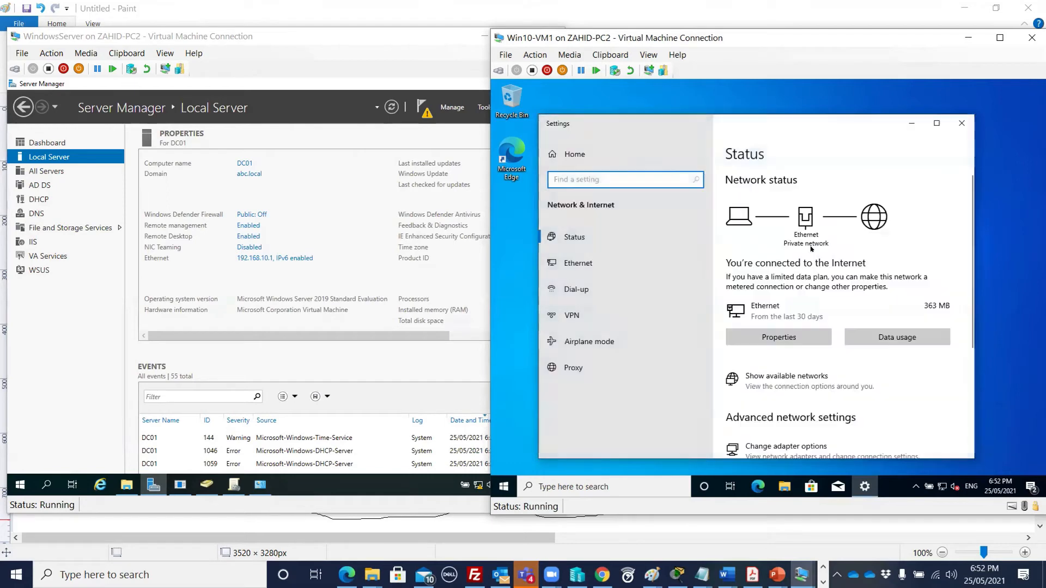
click(593, 264)
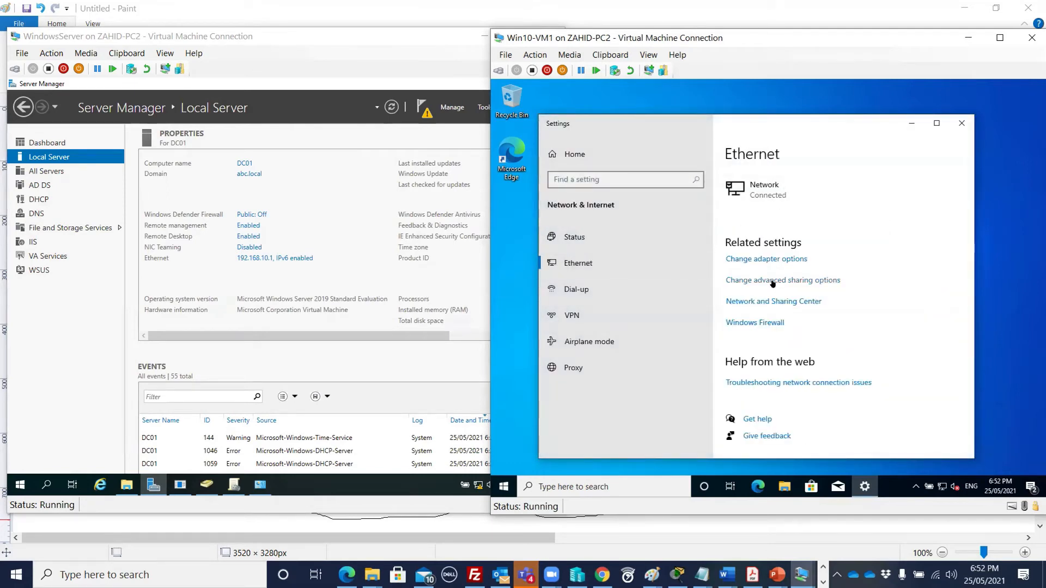
click(764, 302)
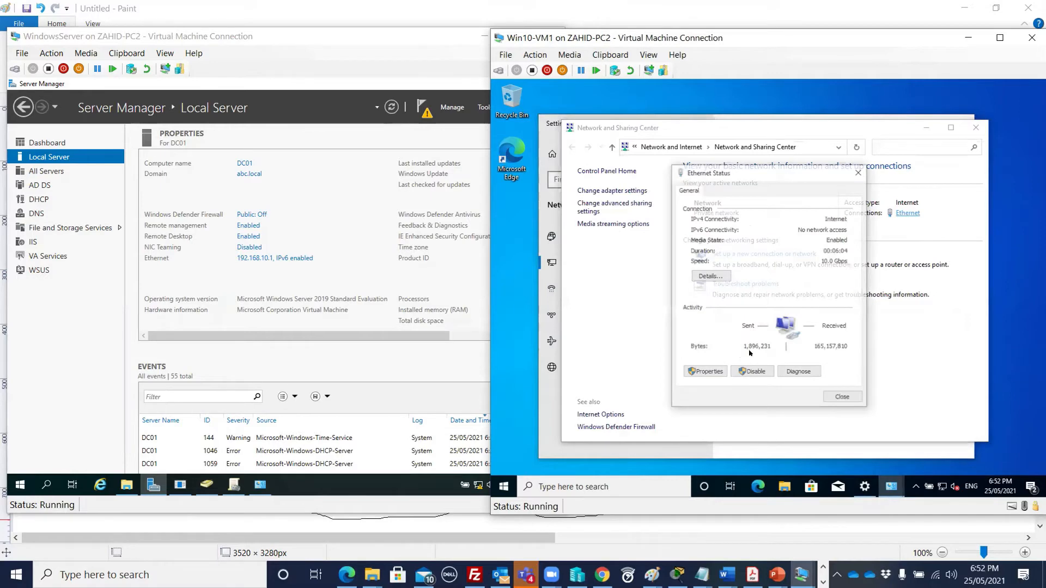
click(708, 373)
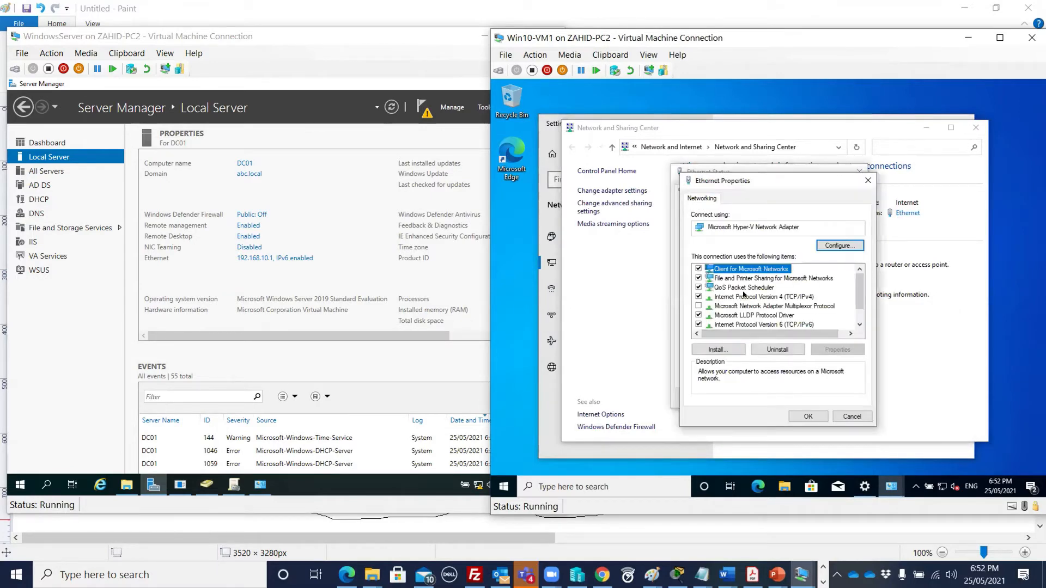
click(784, 297)
click(837, 349)
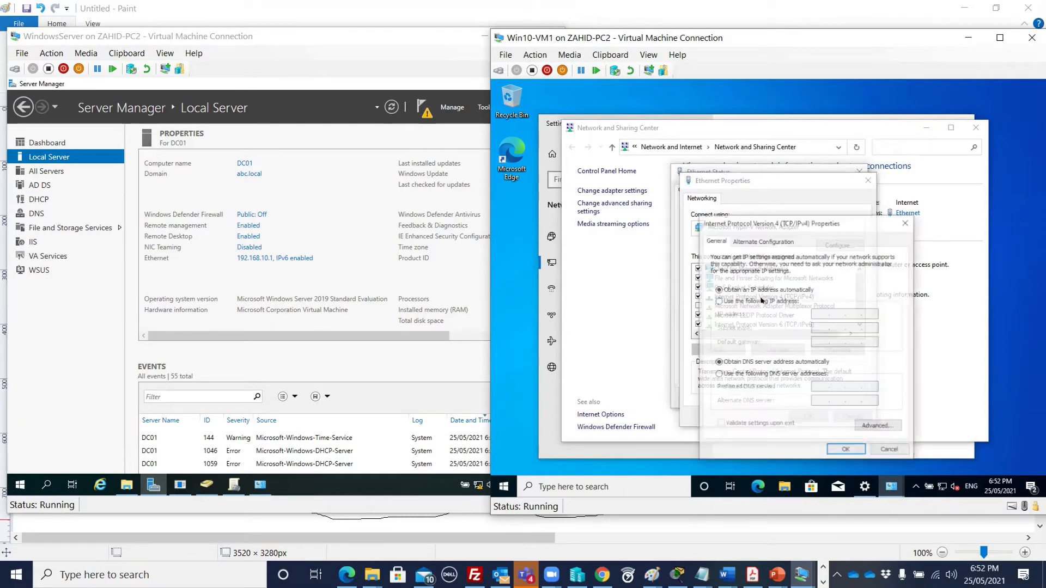
- Set static IP 192.168.10.5, mask 255.255.255.0, and DC01's address as preferred DNS
click(848, 300)
text(192 . 168 . 10 . )
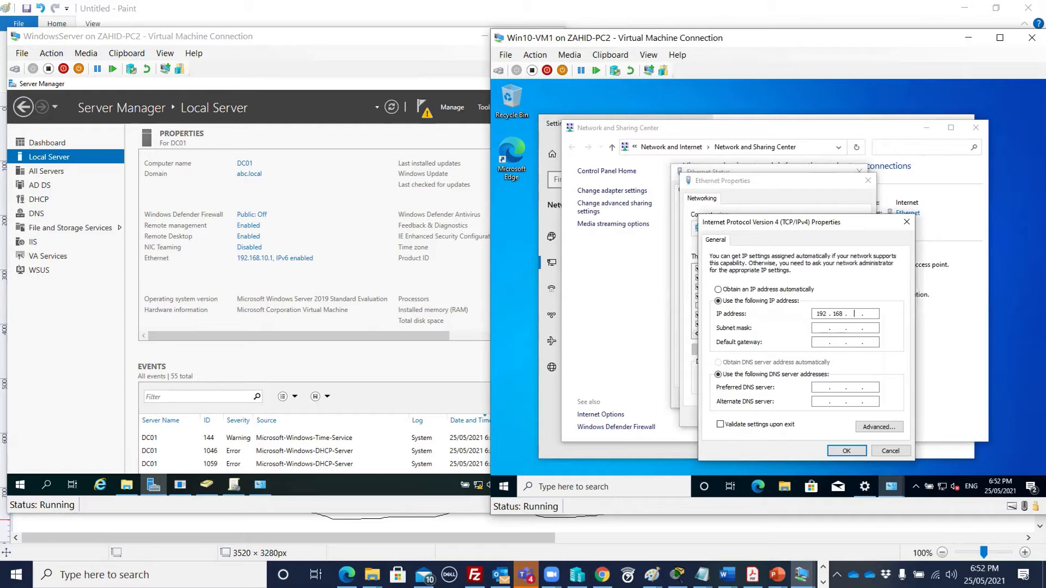
text(5)
key(Tab)
key(Tab)
key(Tab)
key(Tab)
click(33, 214)
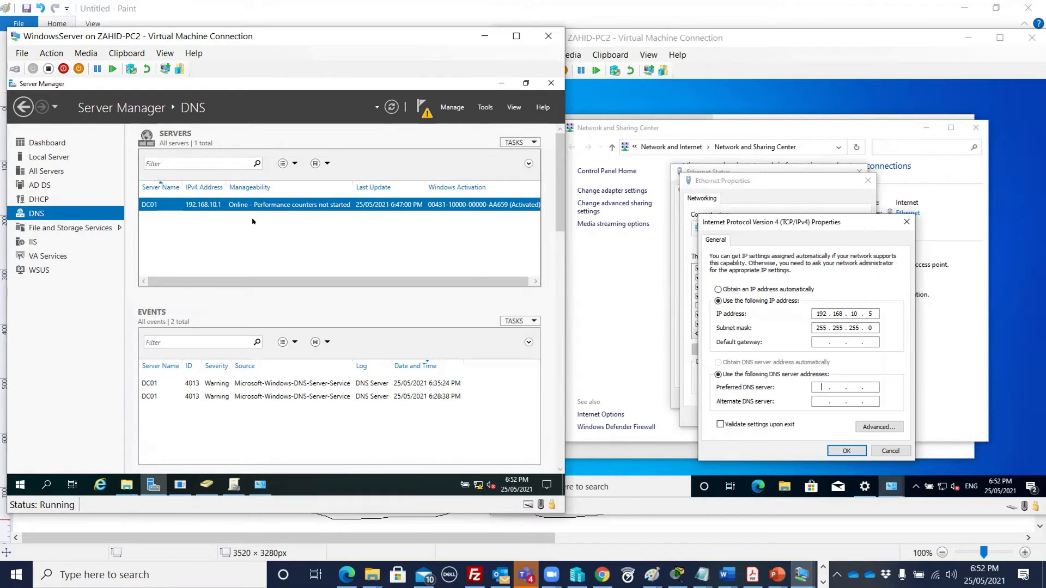
key(Tab)
click(814, 382)
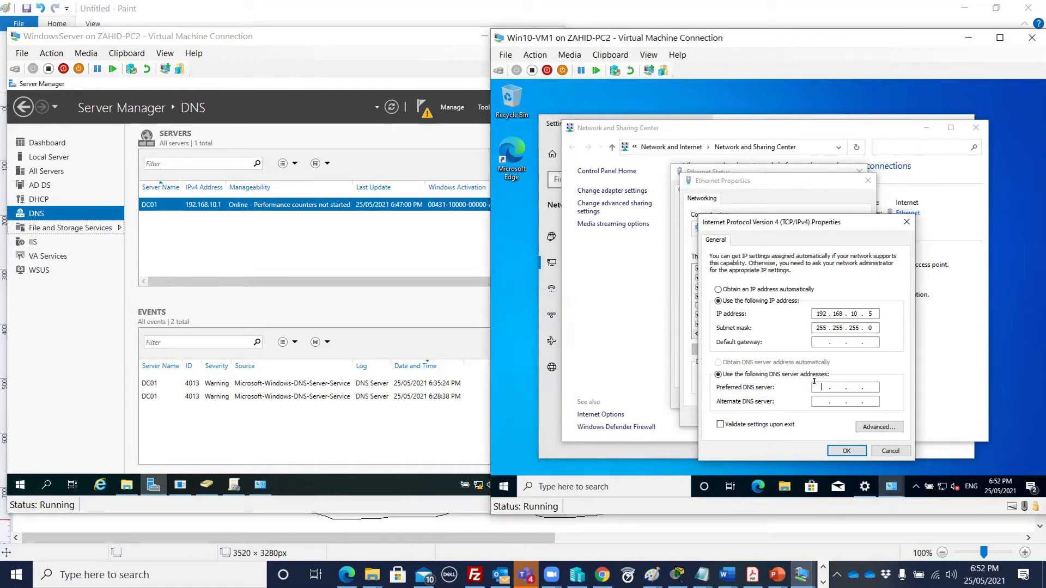
key(XF86Calculator)
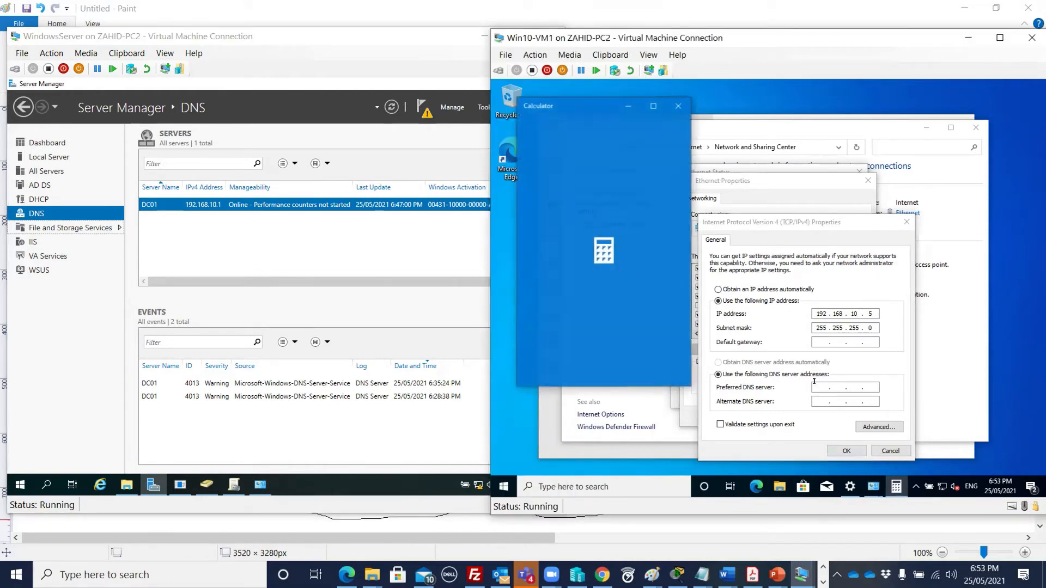
click(679, 105)
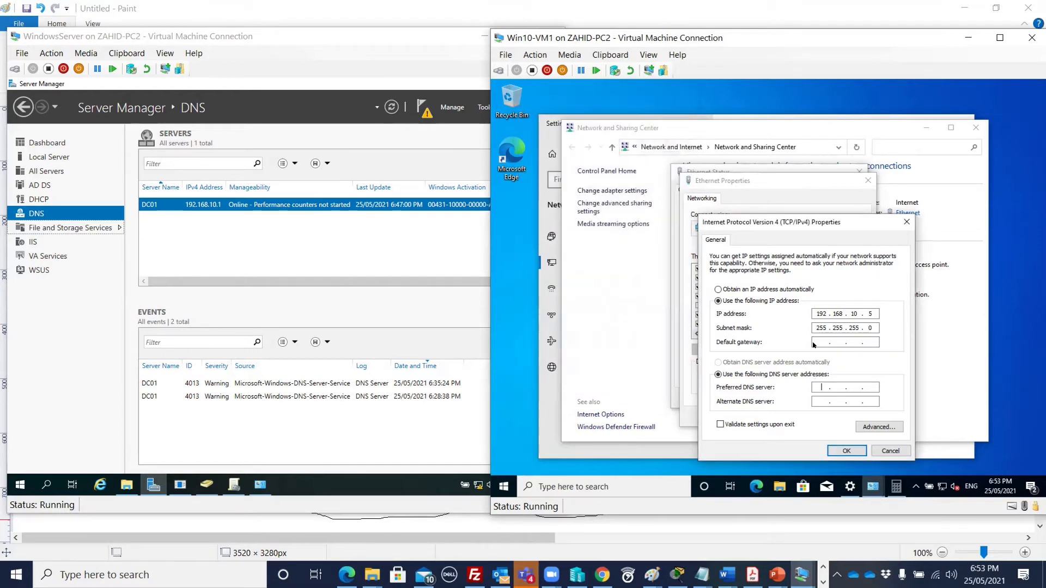
text(92 . 168 . 1)
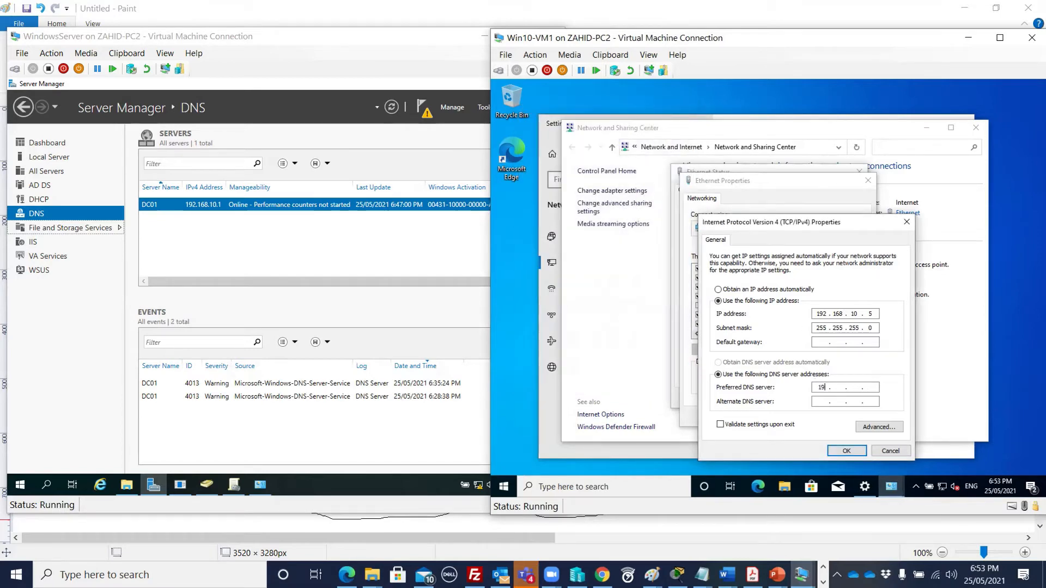
text(0)
- Apply the IPv4 settings and close all the network dialogs and Settings
click(841, 451)
click(808, 417)
click(837, 398)
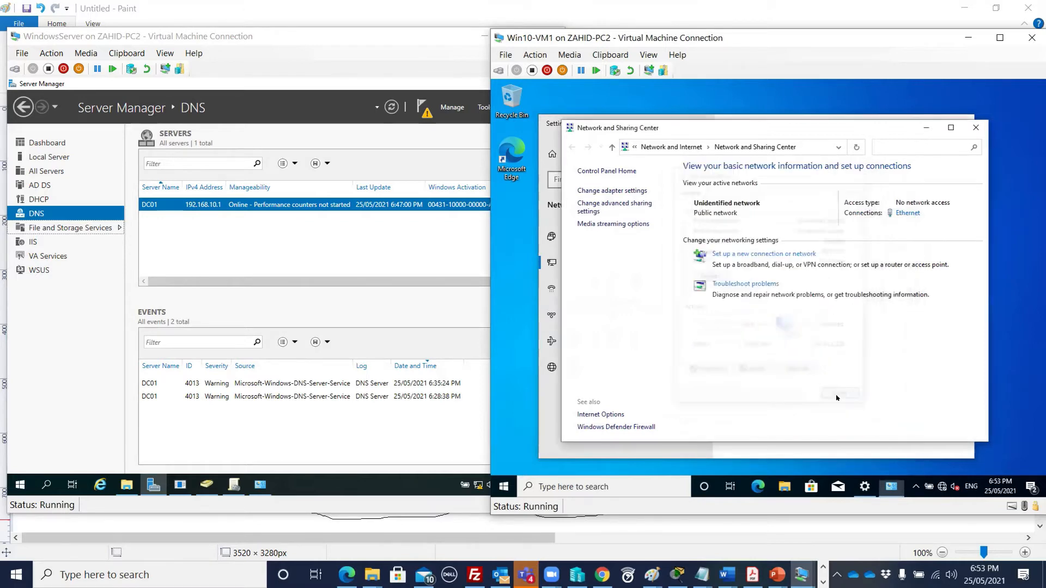
click(975, 127)
click(959, 128)
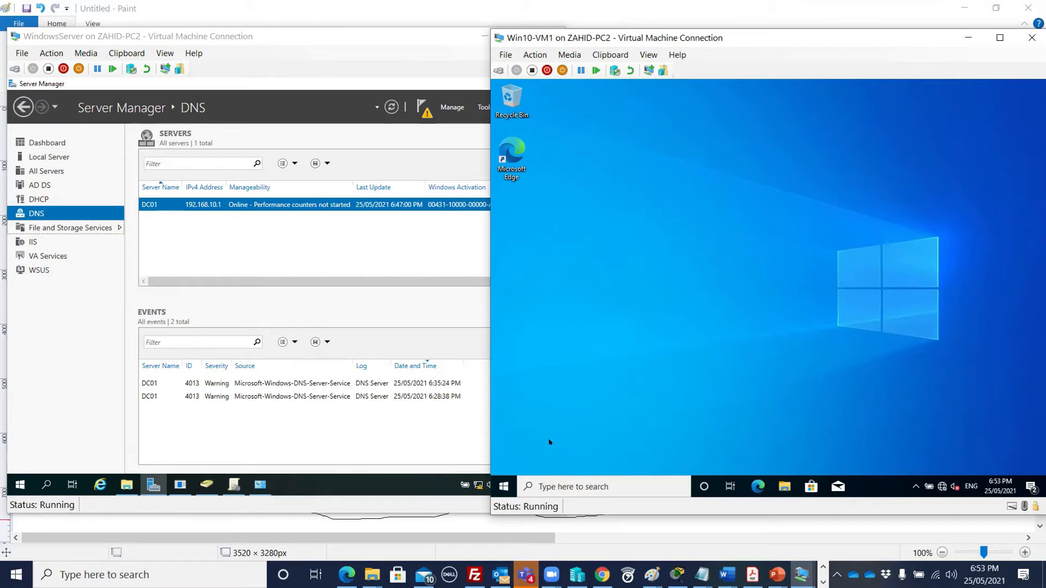
- Ping 192.168.10.1 from a Command Prompt on Win10-VM1, then close it
right_click(504, 485)
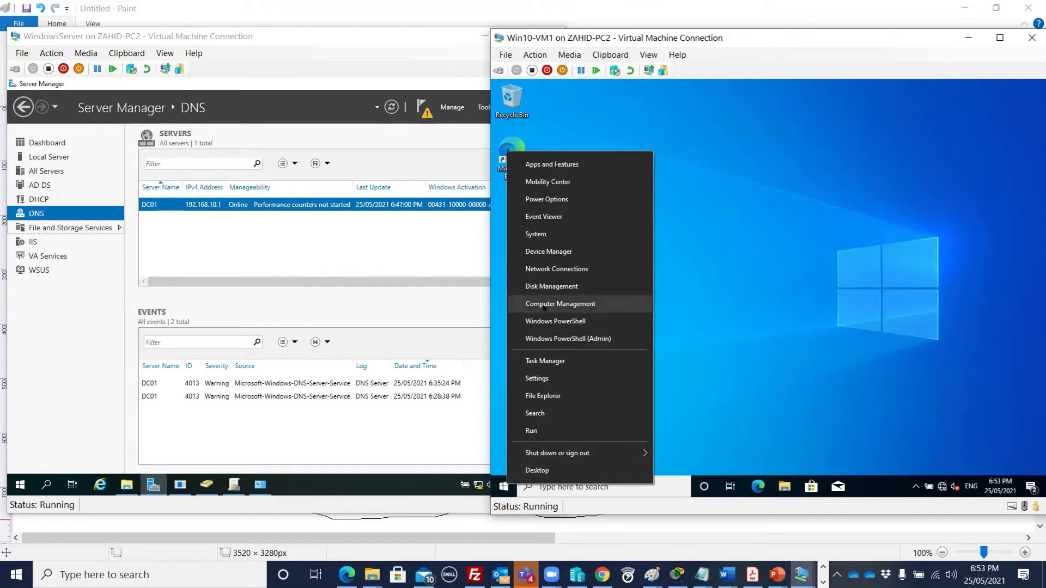
click(603, 487)
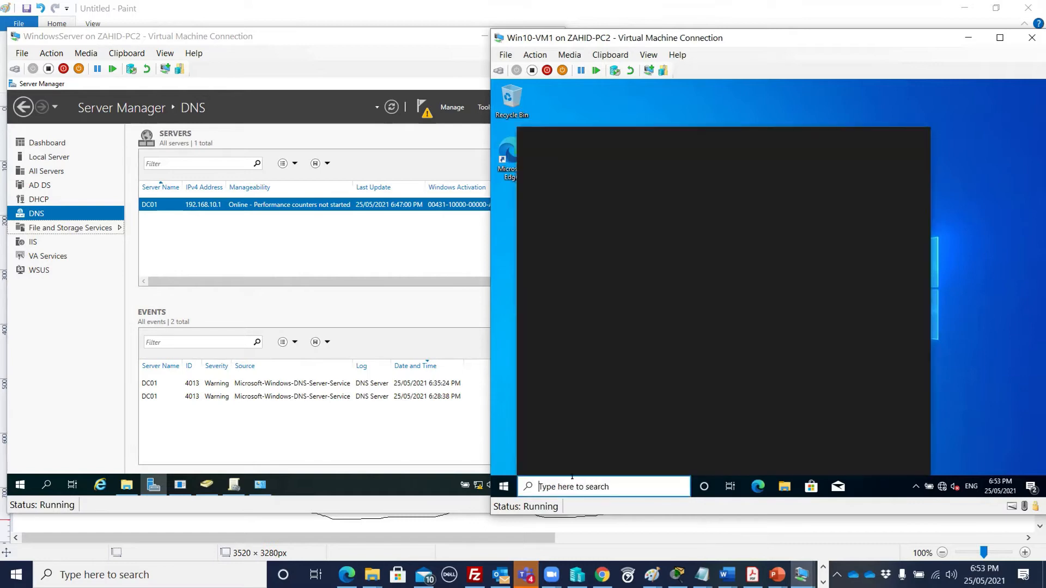
text(cmd)
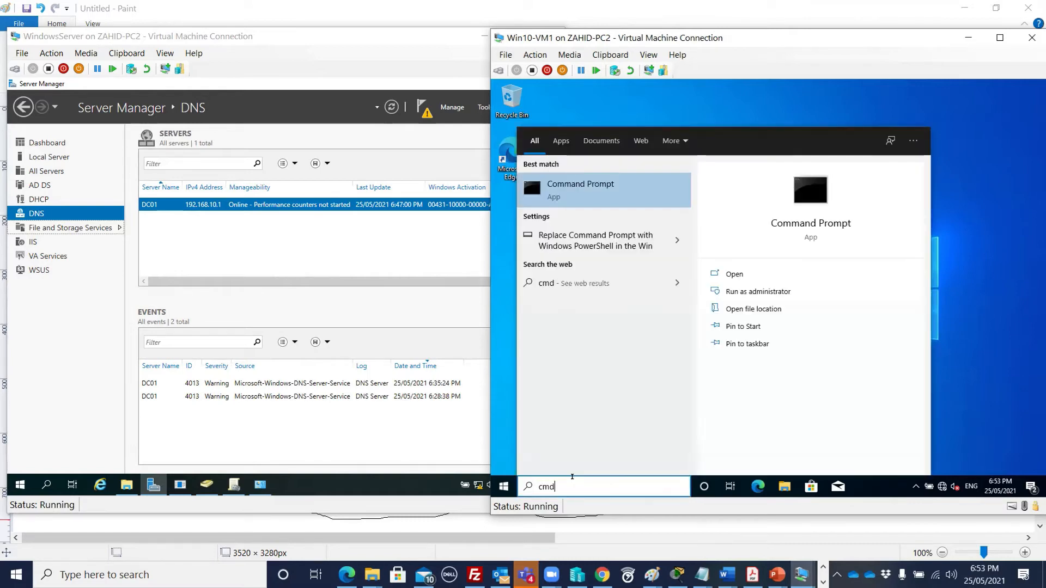
click(602, 182)
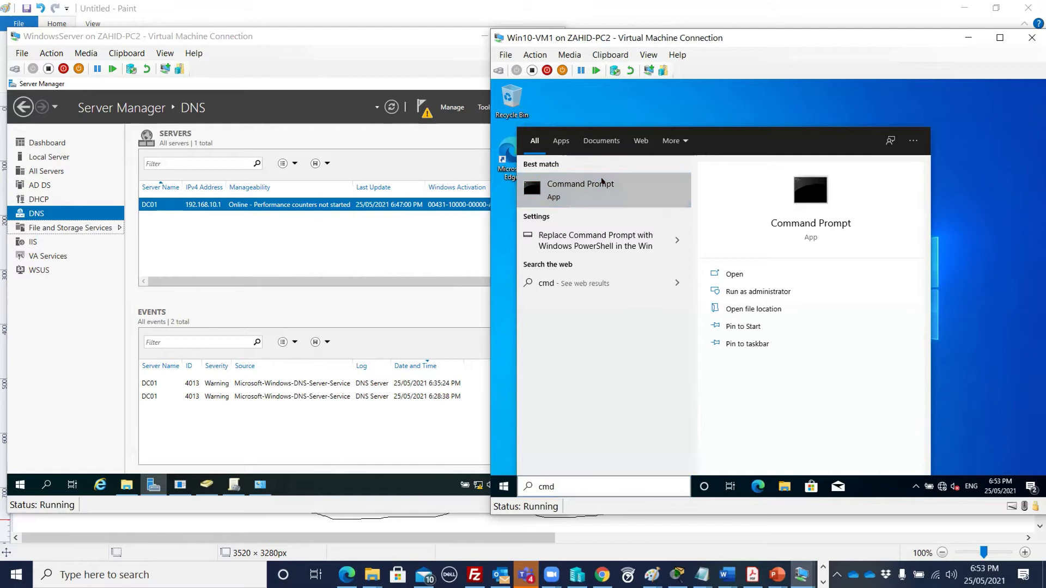
drag(672, 107, 682, 153)
text(p)
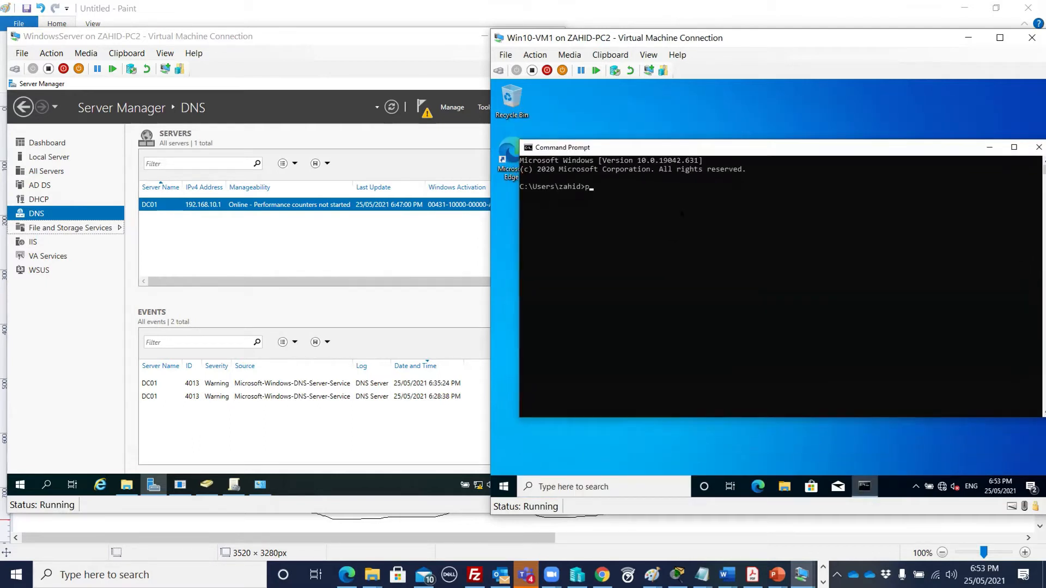
text(ing 192.168.10.1)
key(Return)
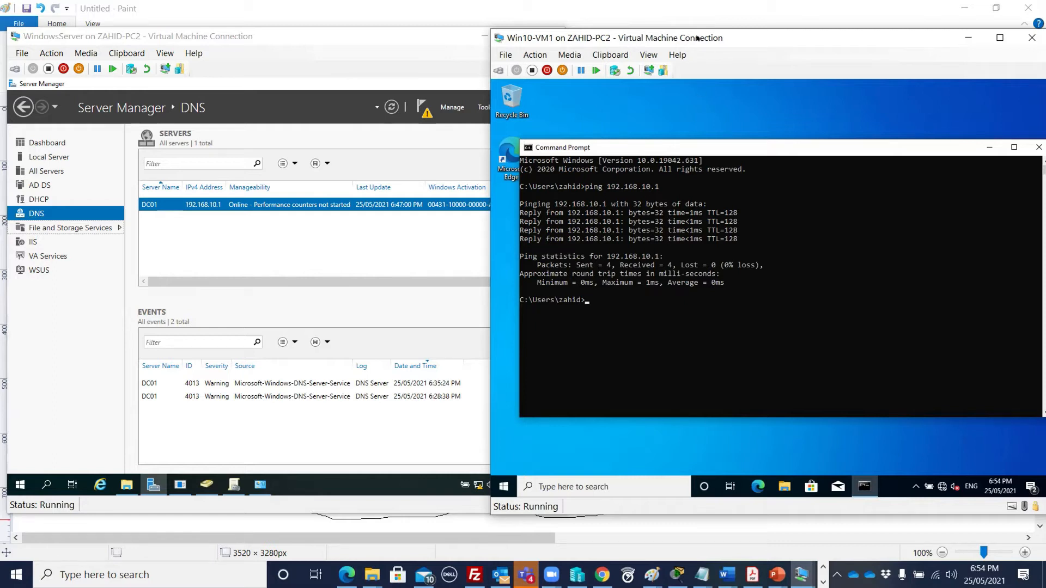
drag(697, 38, 681, 37)
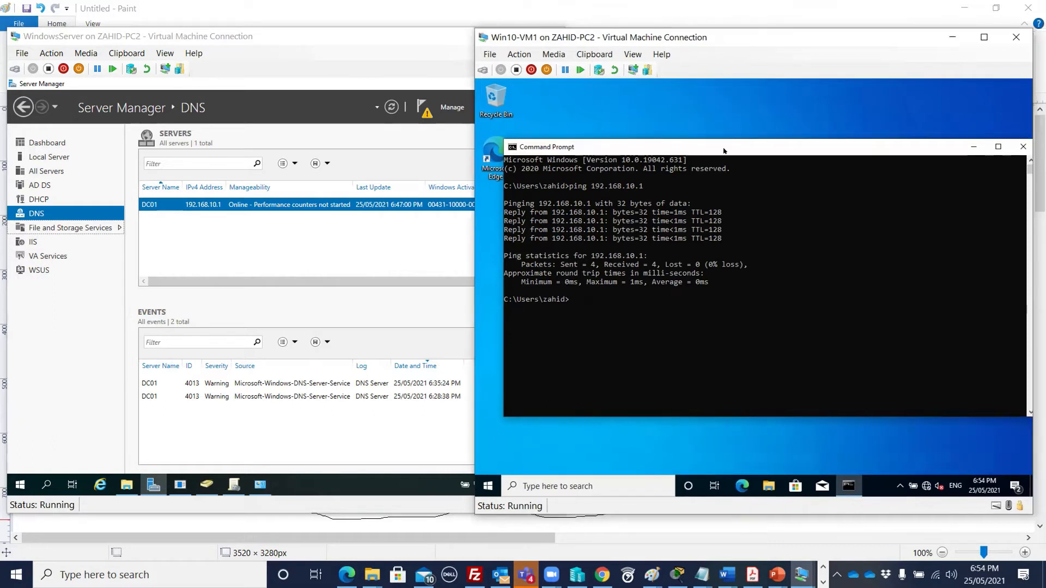
click(1022, 146)
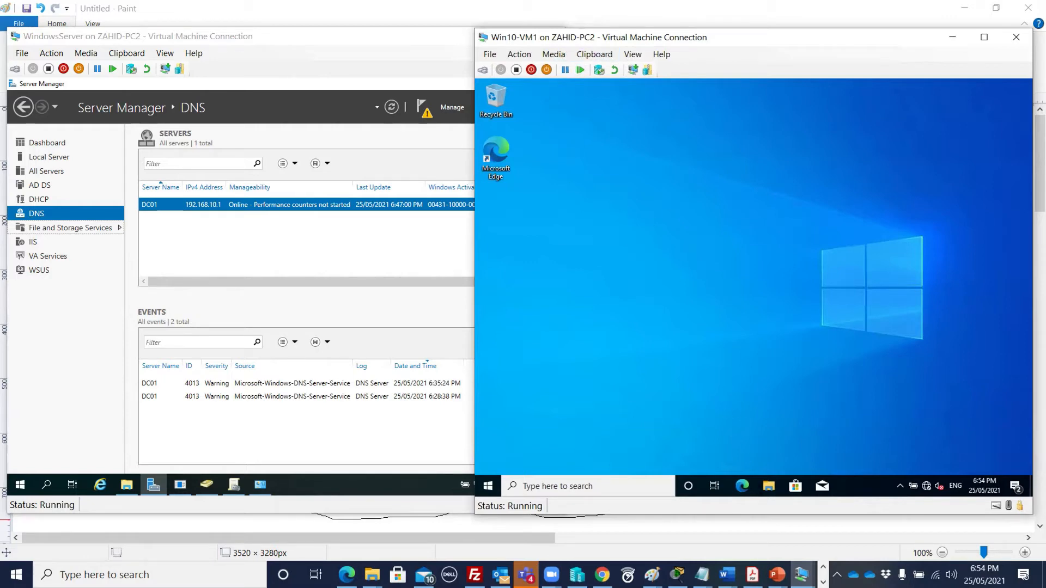
- Open Advanced system settings from This PC's properties in File Explorer
click(769, 486)
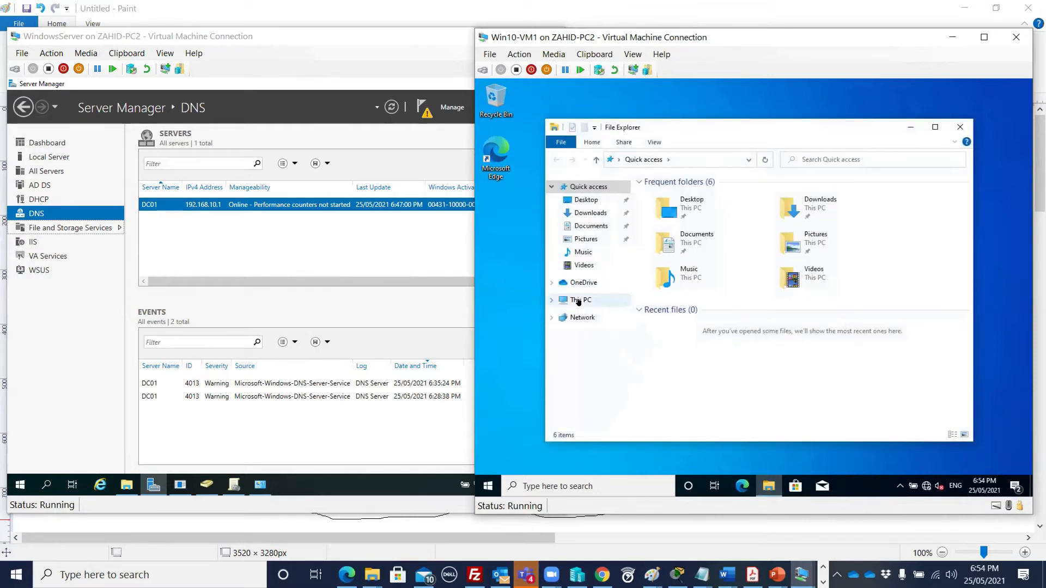
click(578, 301)
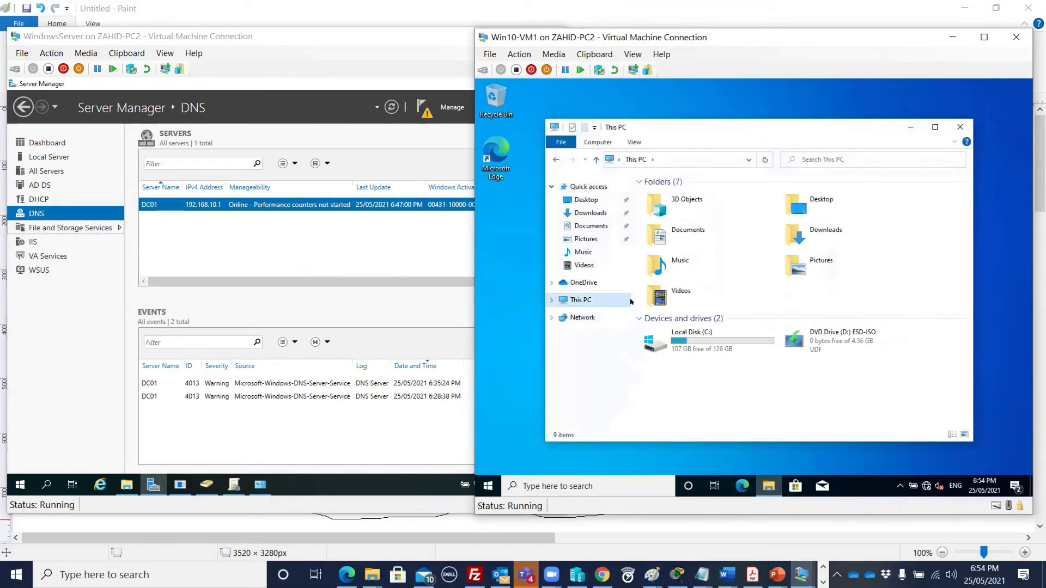
right_click(613, 302)
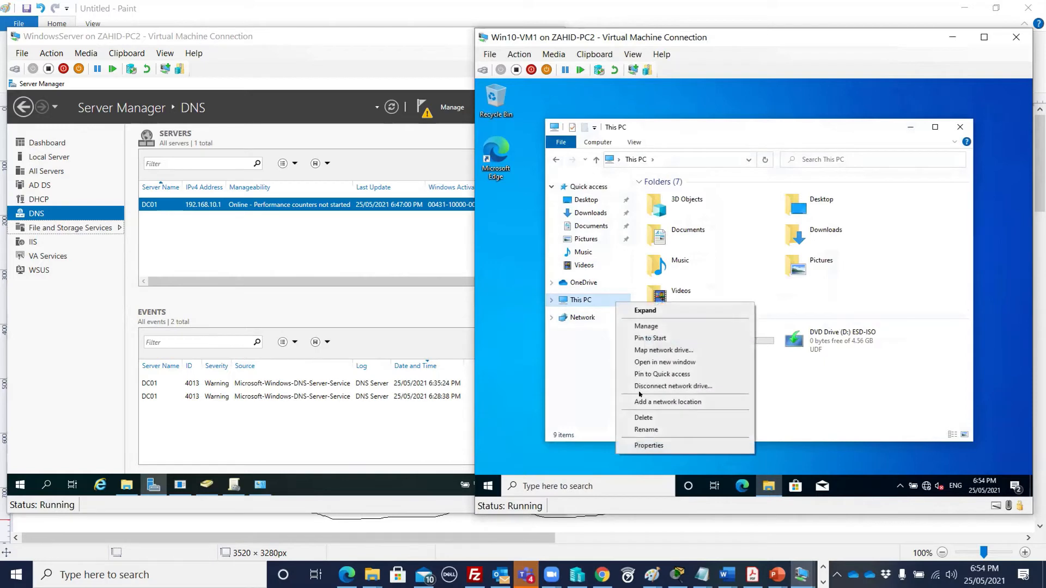
click(648, 445)
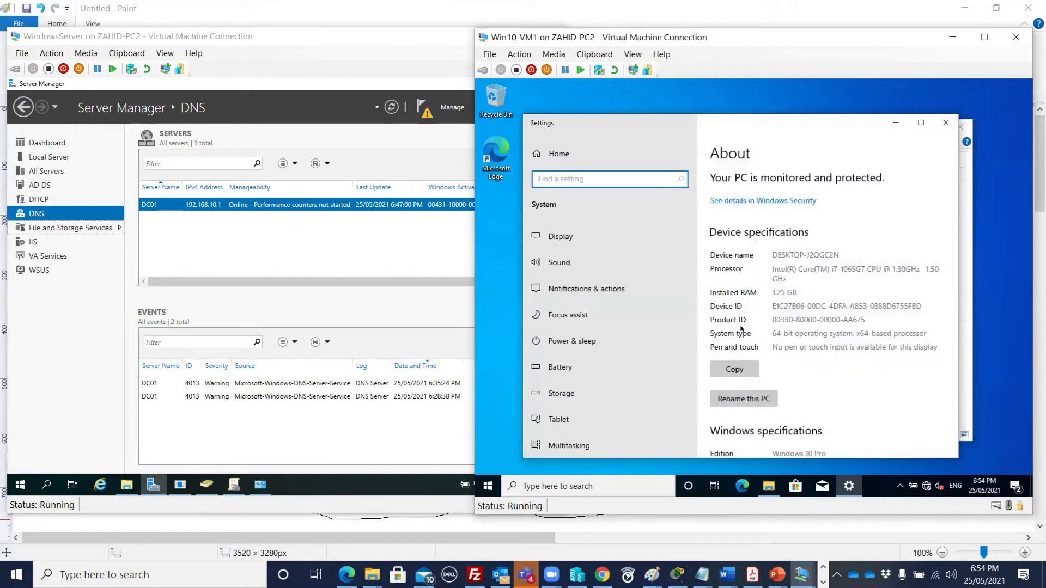
scroll(769, 308, down, 4)
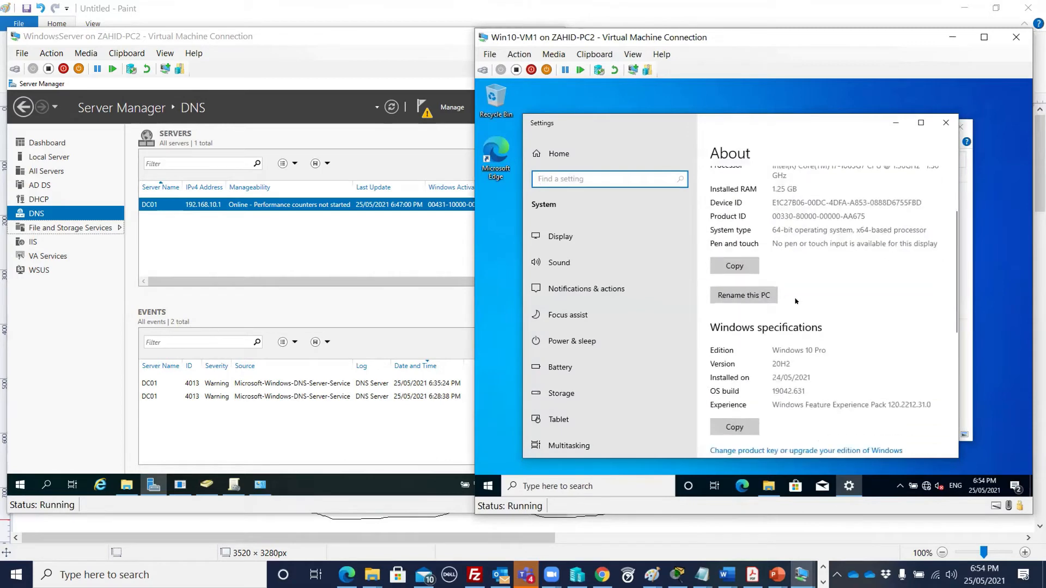
scroll(740, 325, down, 5)
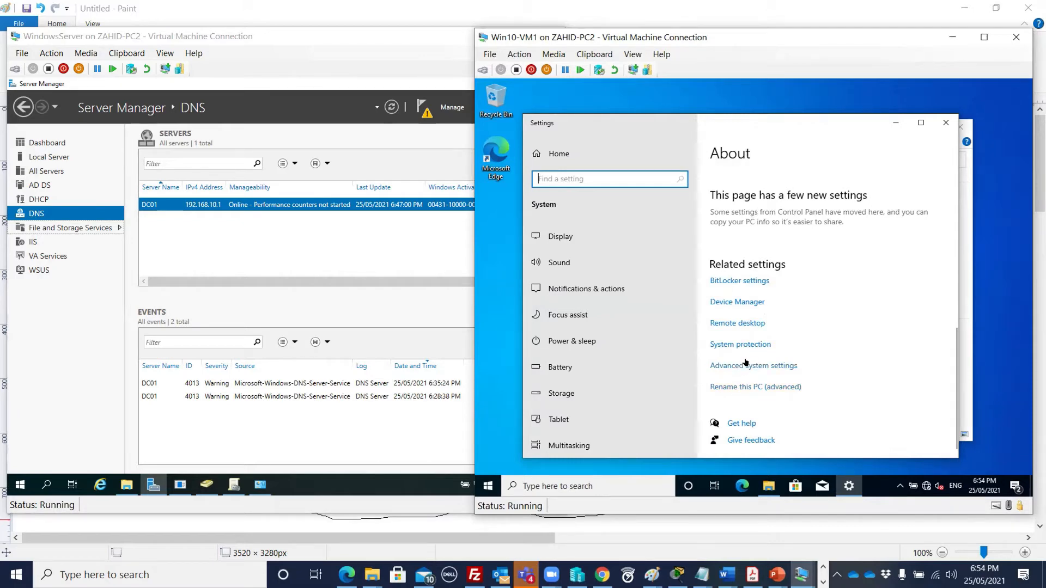
click(753, 367)
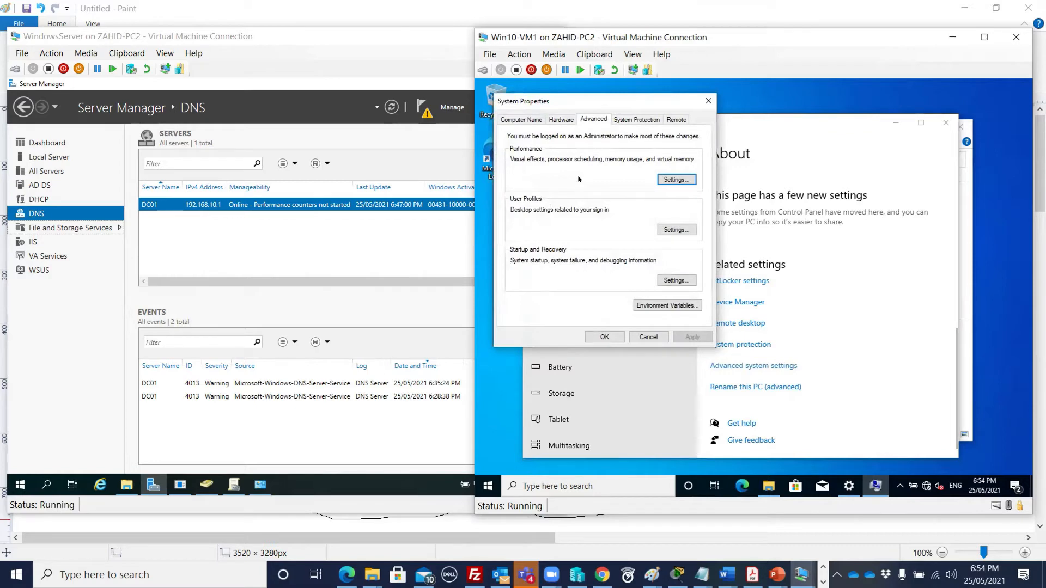
- Rename the PC to Win10-VM1 and set it to join the abc.local domain
click(541, 119)
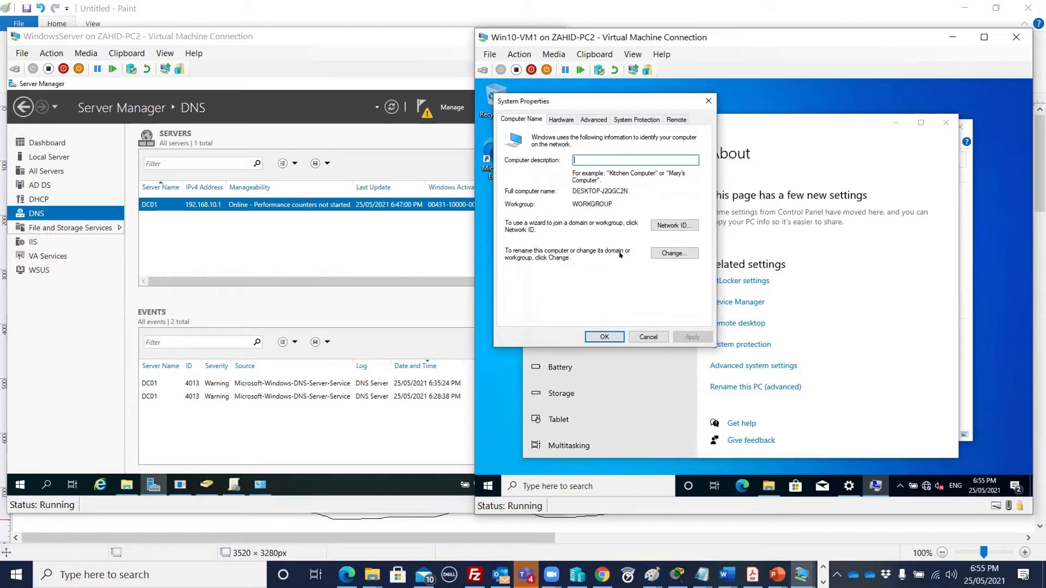
click(673, 251)
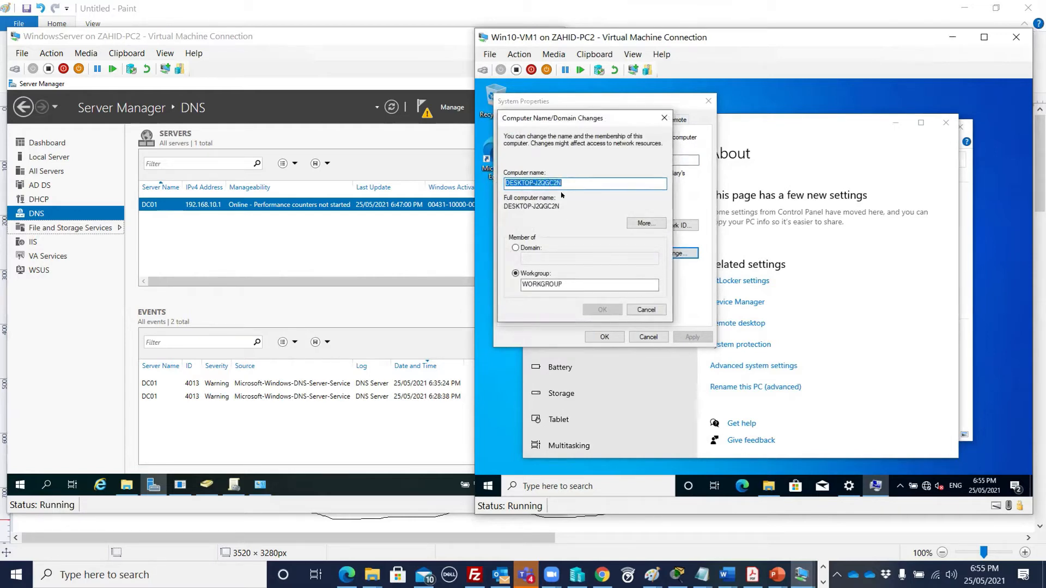
text(Win)
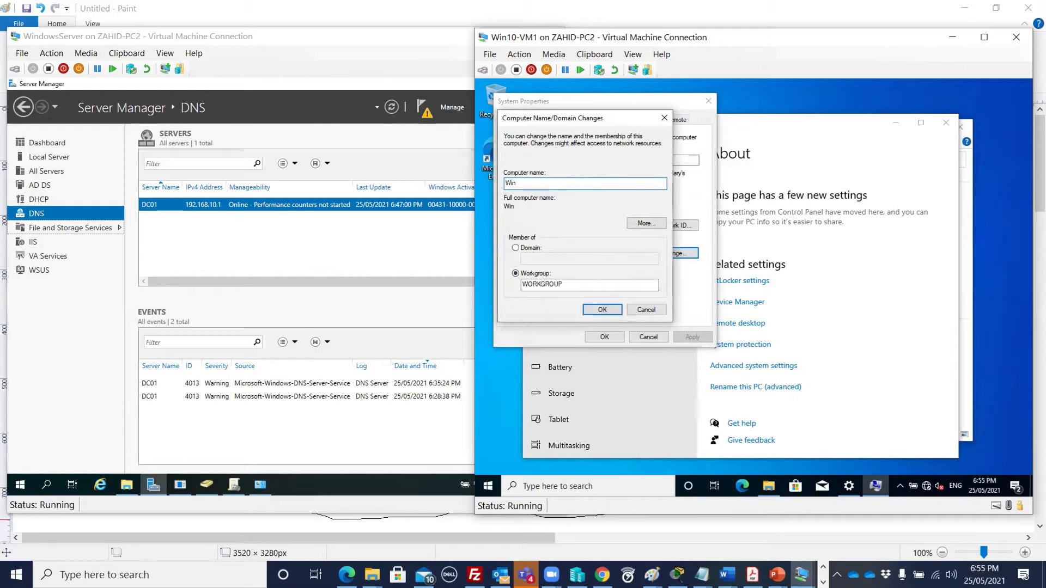
text(10-VM1)
click(532, 250)
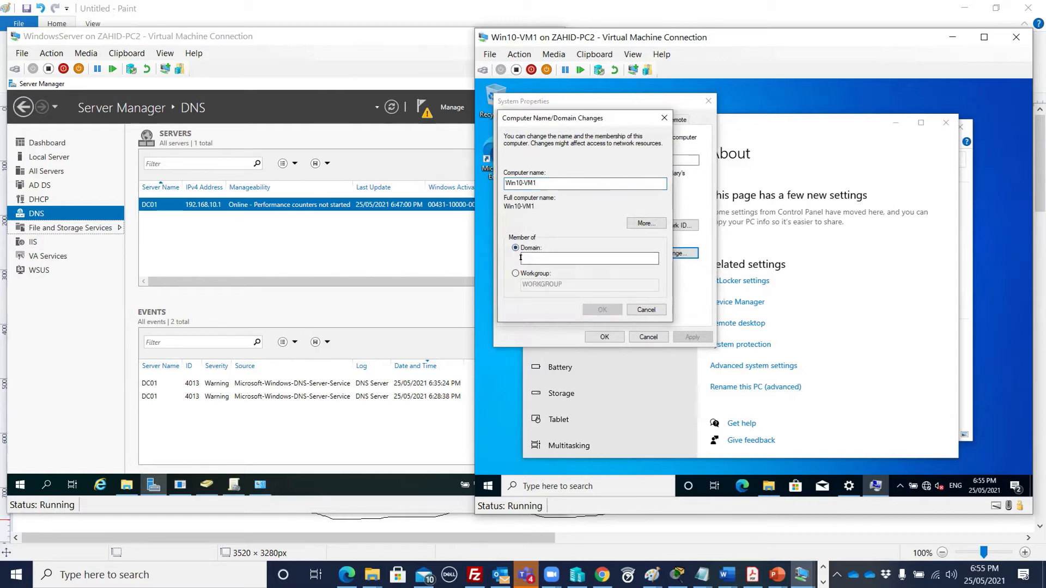
text(abc)
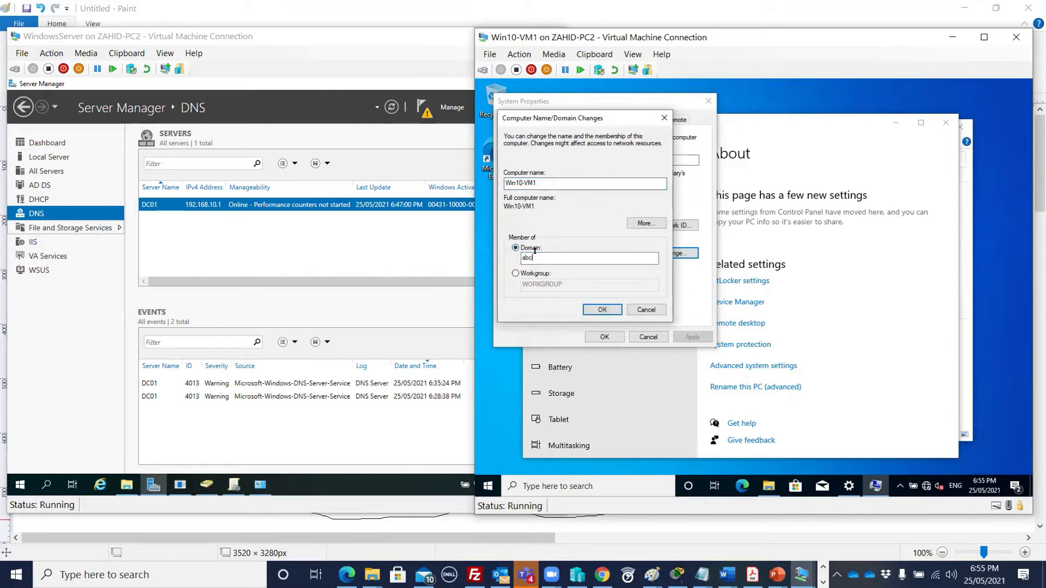
text(.local)
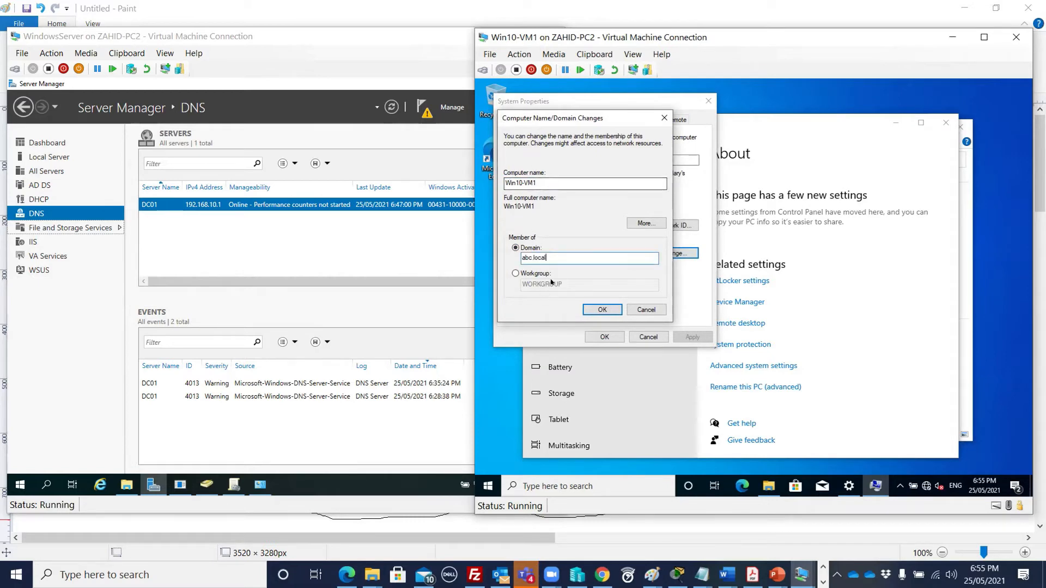
click(598, 307)
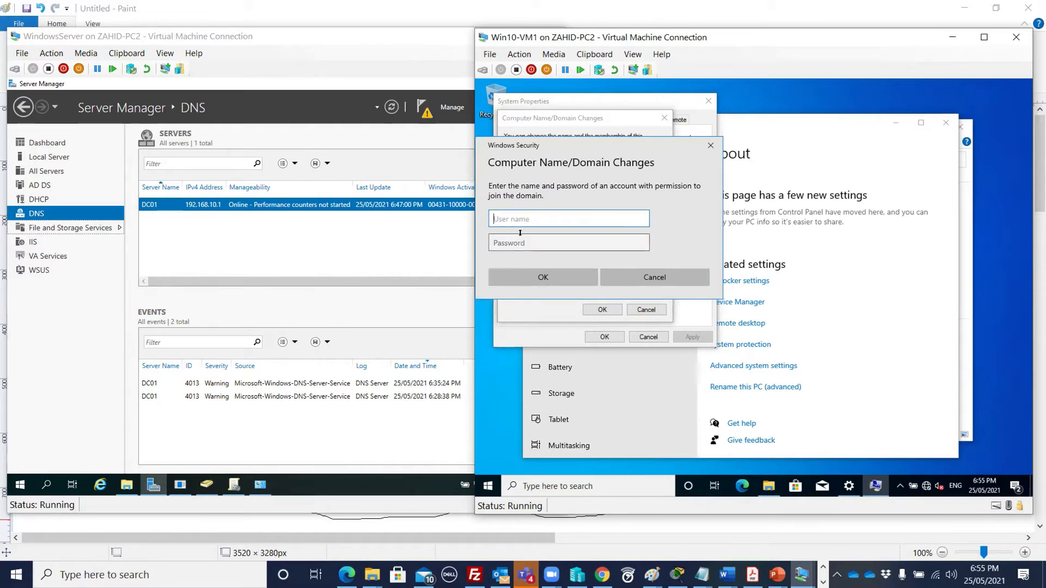
- Enter the domain administrator's username and password to authorize the join
text(adminis)
text(trator)
key(Tab)
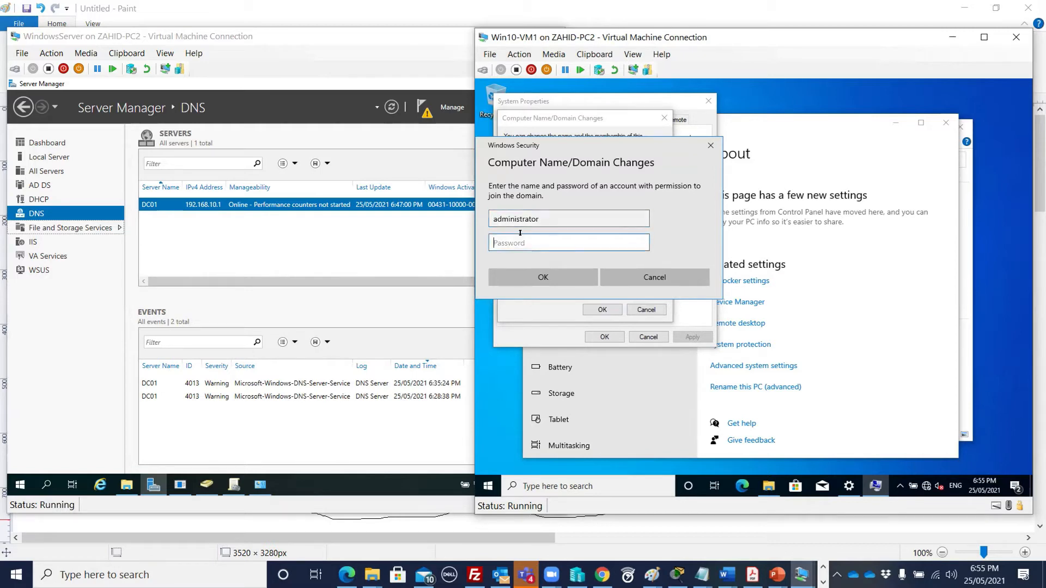
text(••••••••)
click(545, 277)
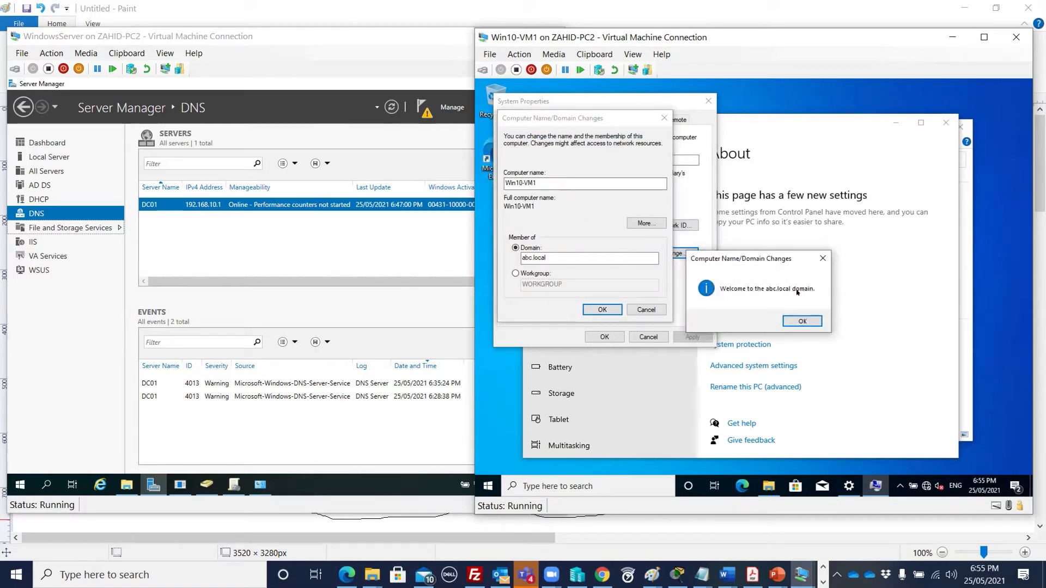
- Acknowledge the welcome, DNS error and restart messages, then restart Win10-VM1 now
click(801, 321)
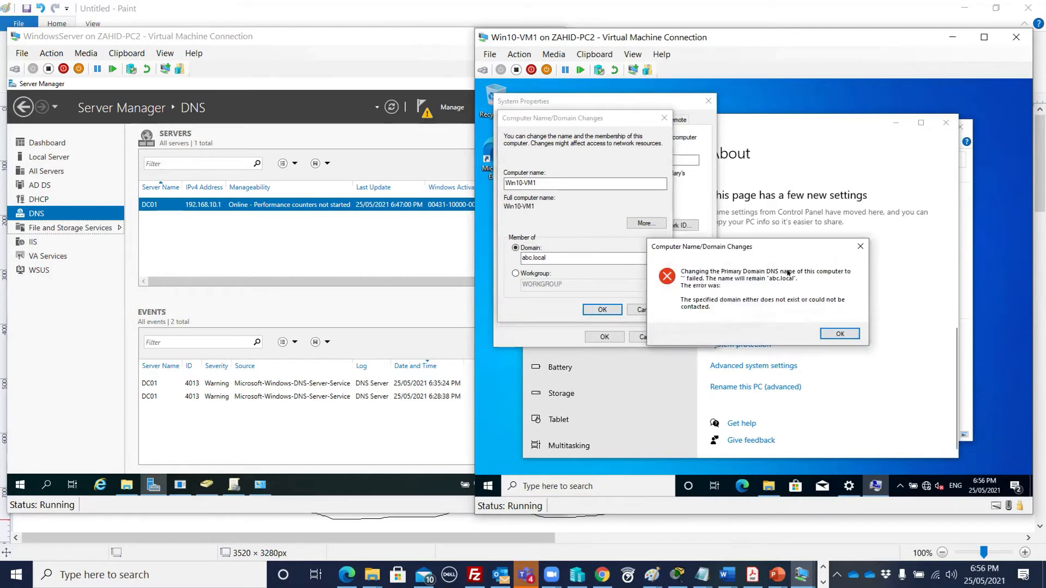
click(831, 334)
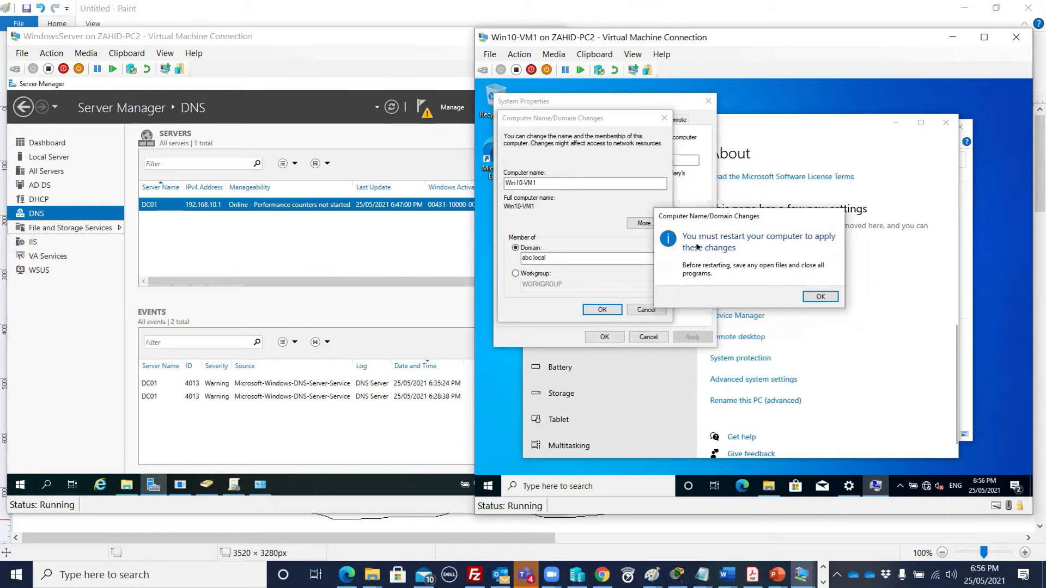
click(817, 296)
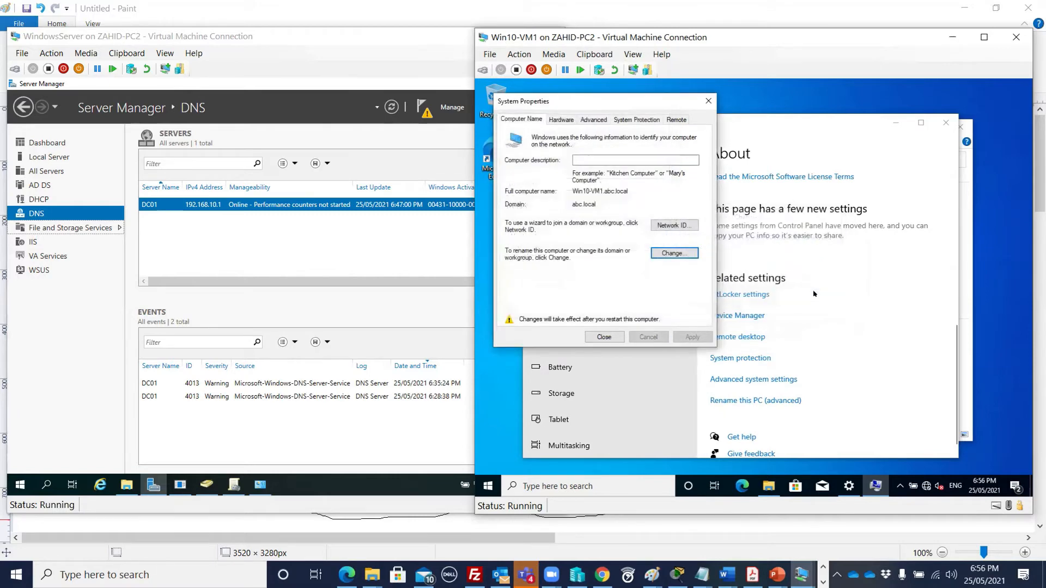
click(603, 338)
click(753, 291)
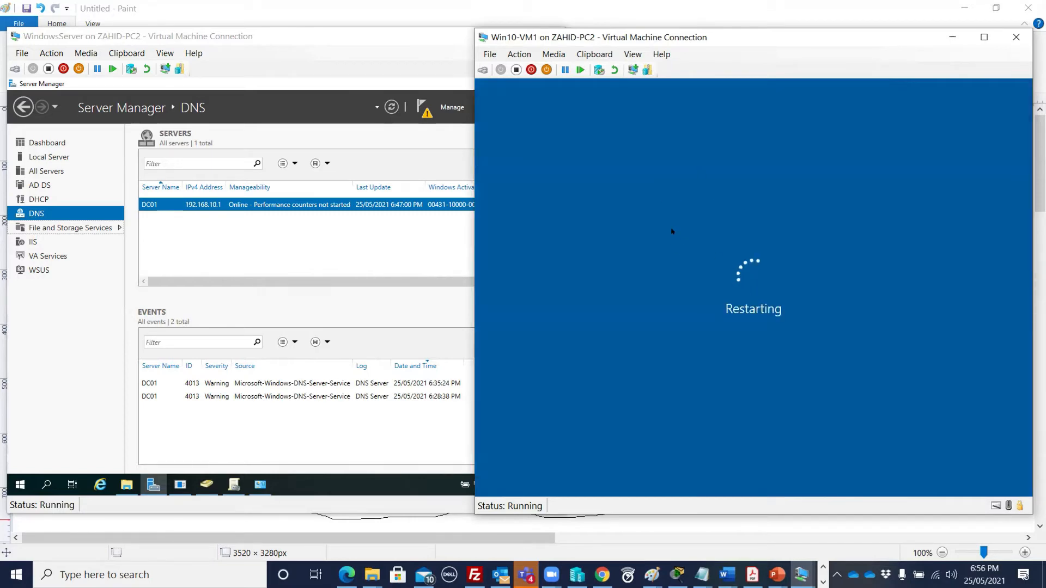
- On the server, view Local Server, then the Users container in Active Directory Users and Computers
click(157, 295)
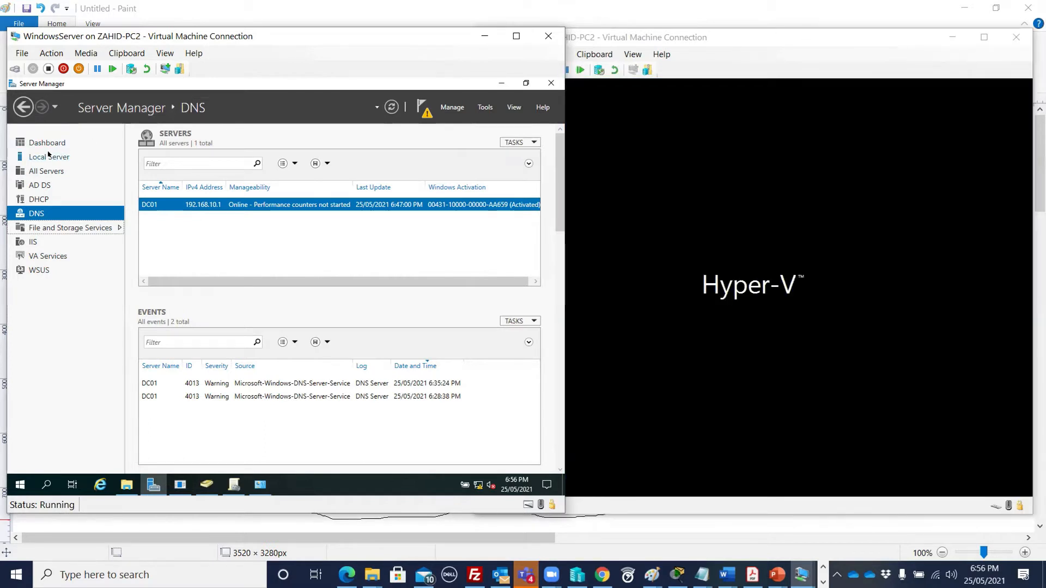
click(49, 155)
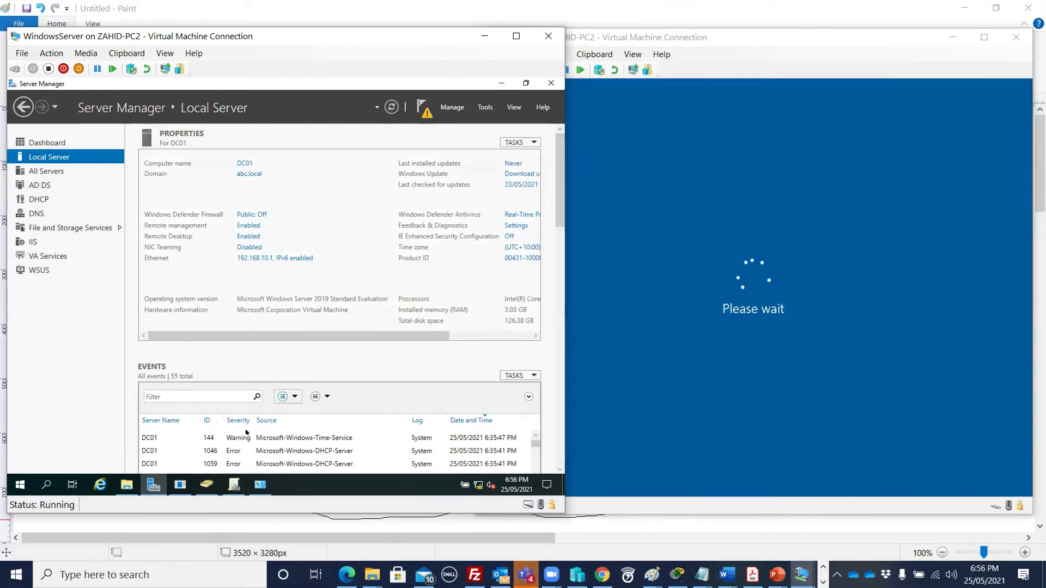
click(206, 485)
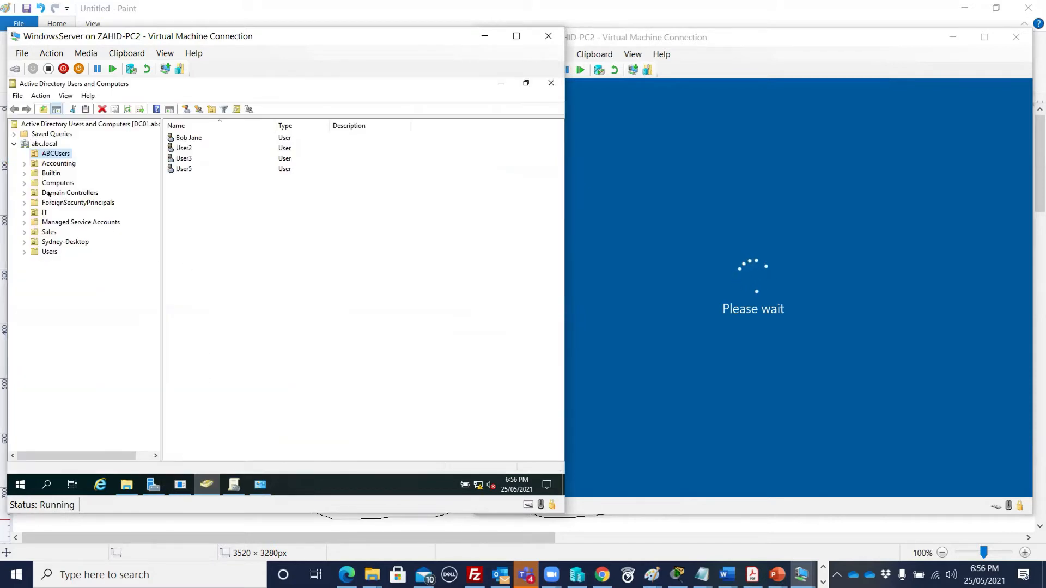
click(48, 251)
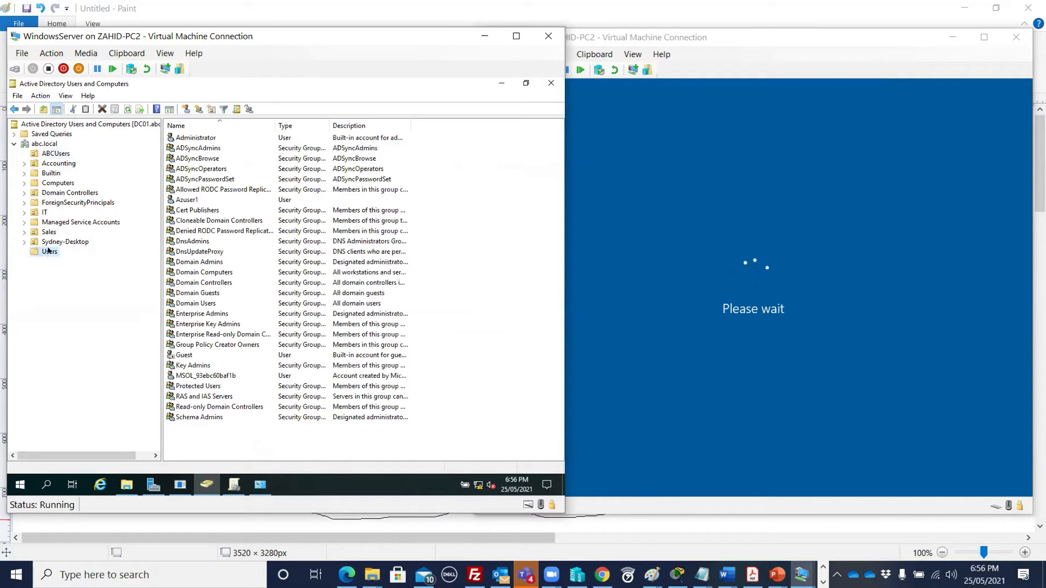
click(210, 139)
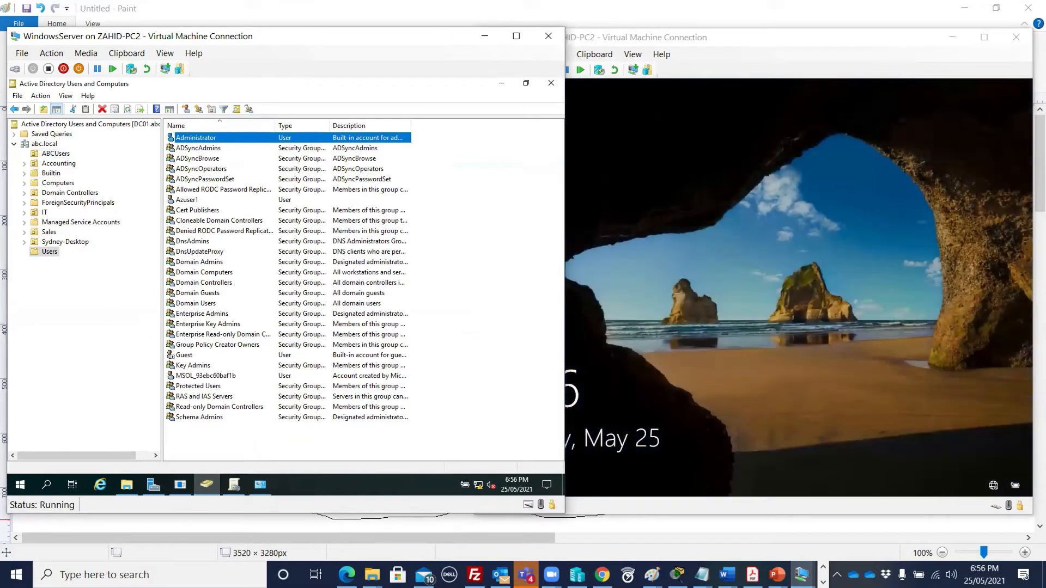
- Select WIN10-VM1 in the Computers container and bring its console forward
click(733, 37)
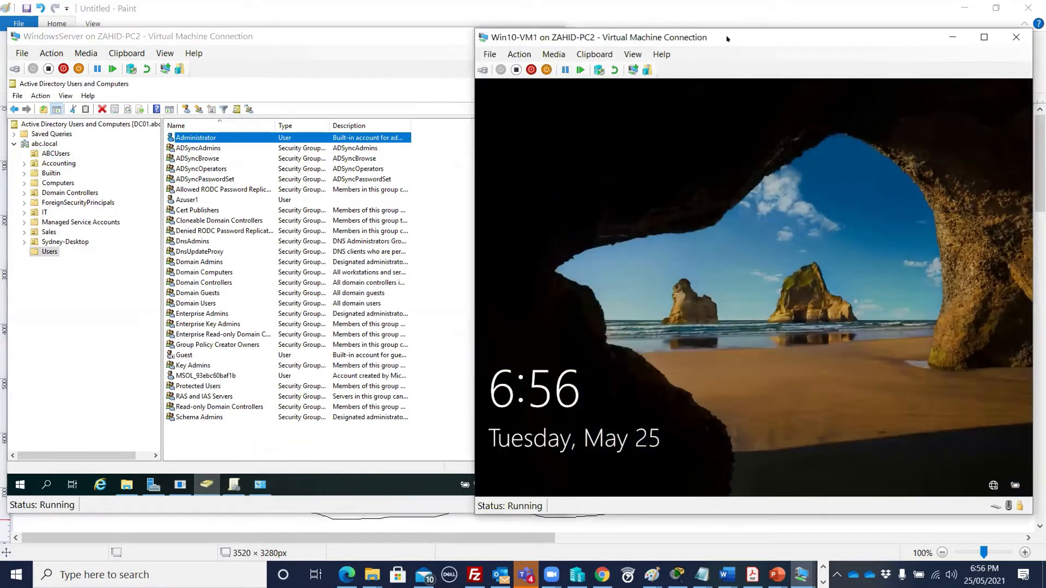
drag(733, 37, 737, 35)
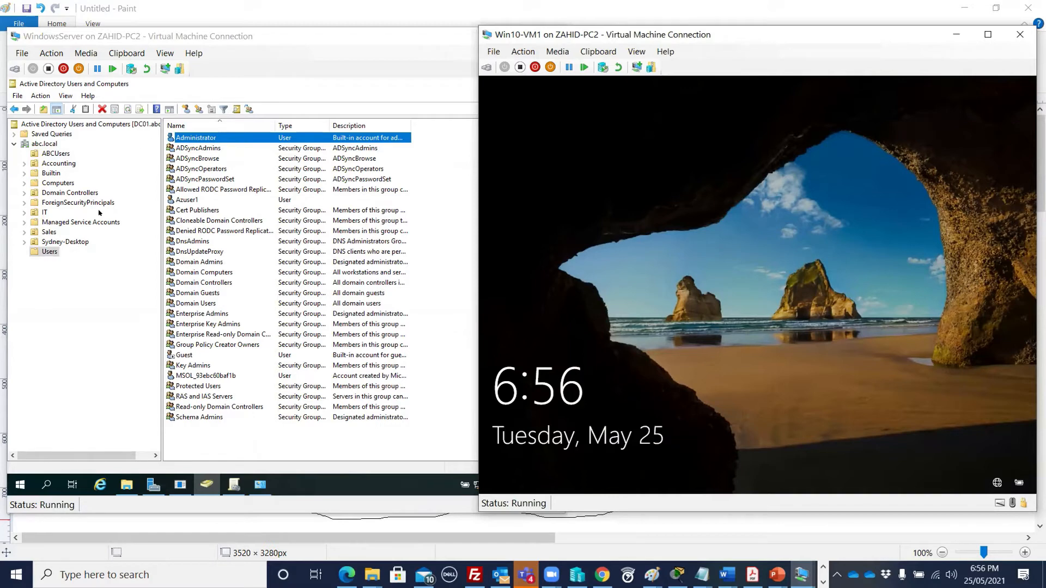
click(54, 185)
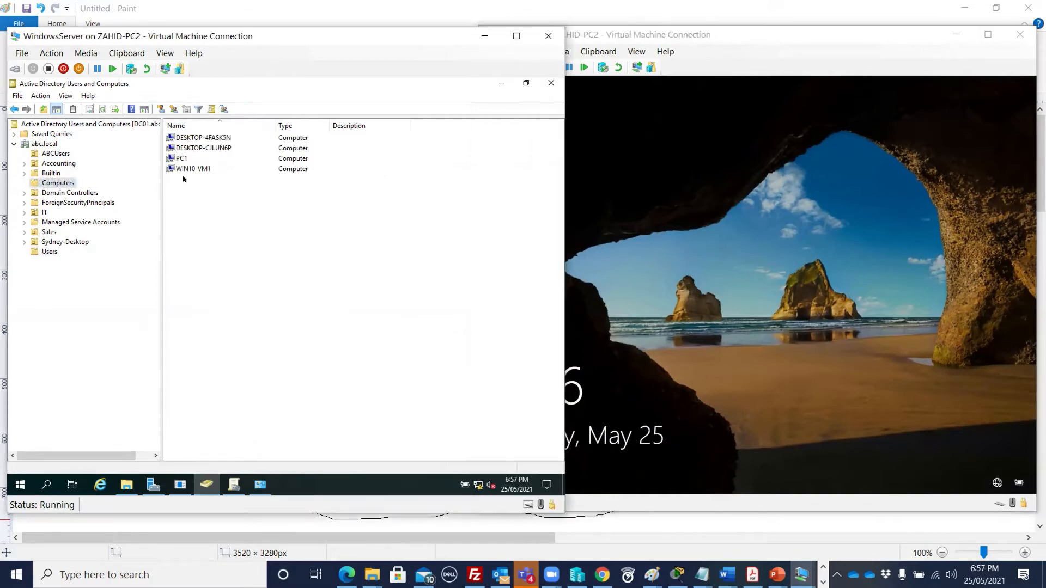
click(247, 169)
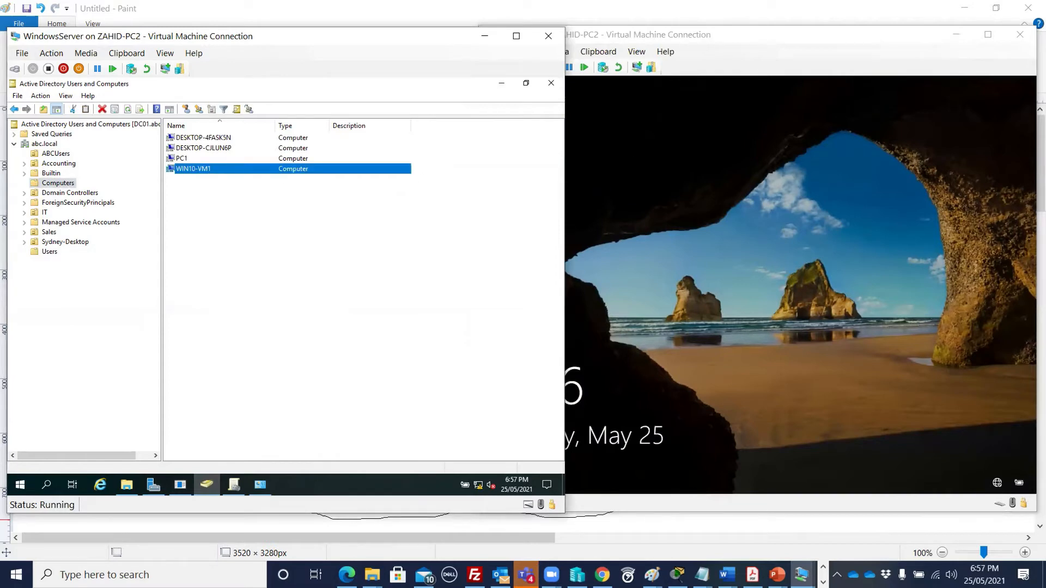
click(715, 36)
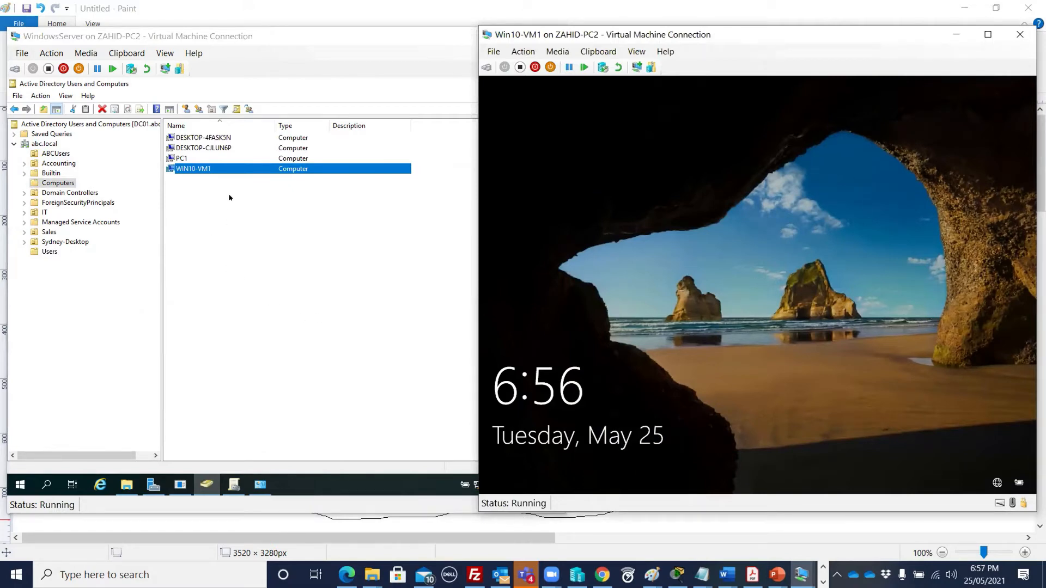
- Start an Other user sign-in on Win10-VM1 and list ABCUsers' four users
click(487, 68)
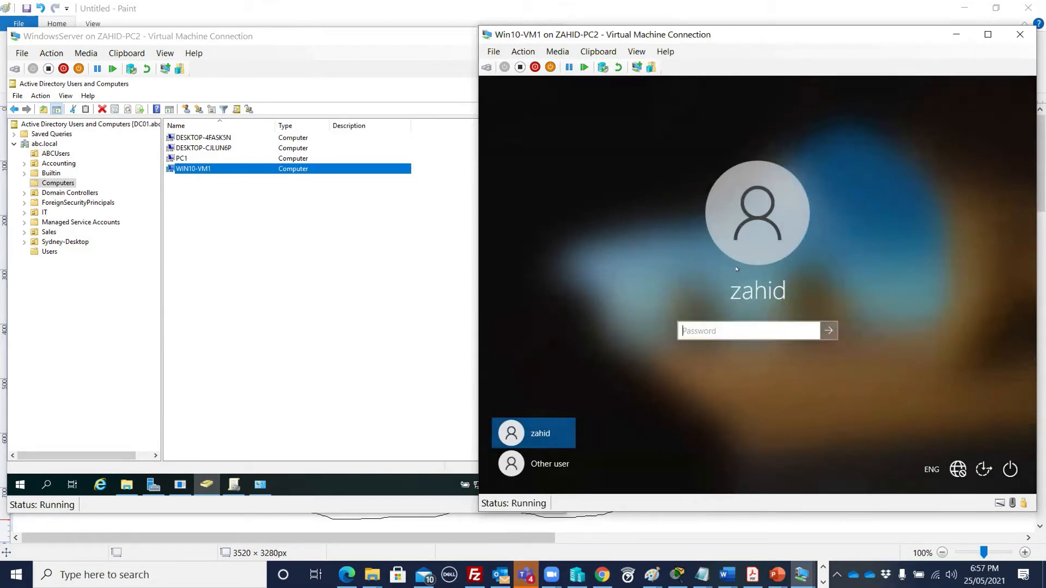
click(546, 467)
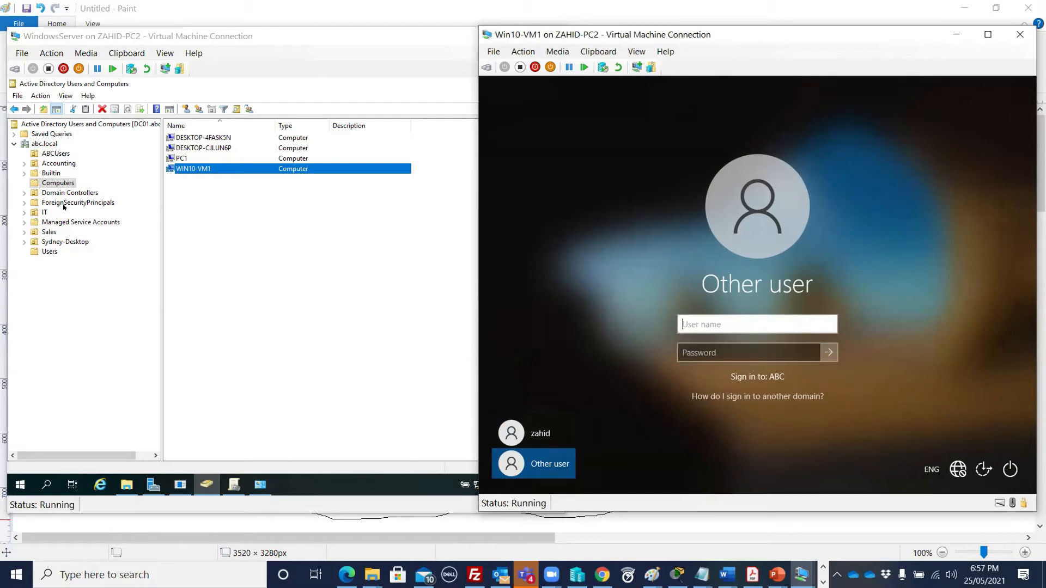
click(57, 154)
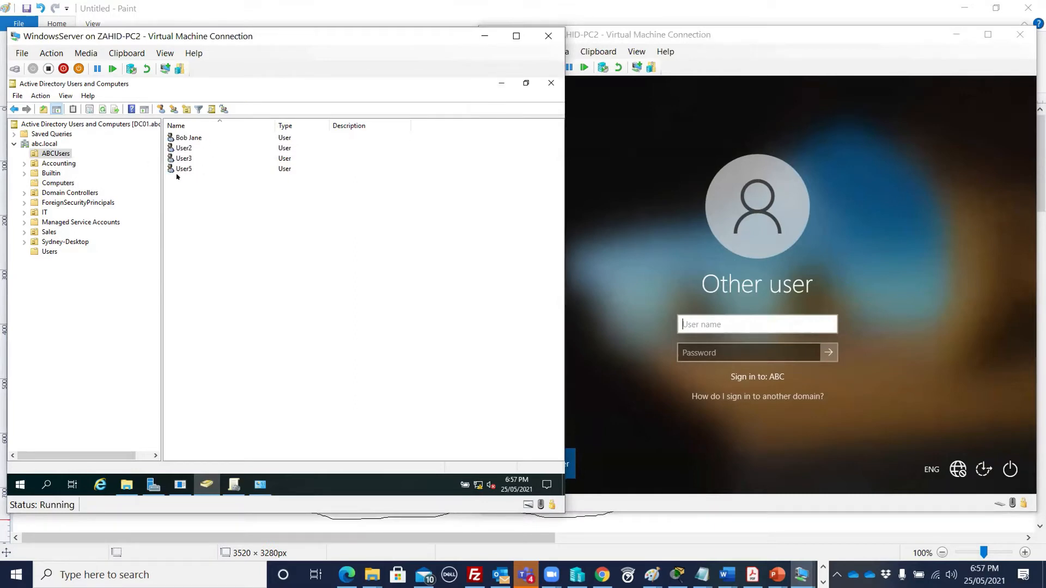
- Start a new user in ABCUsers, entering its first name, last name and logon name
right_click(63, 153)
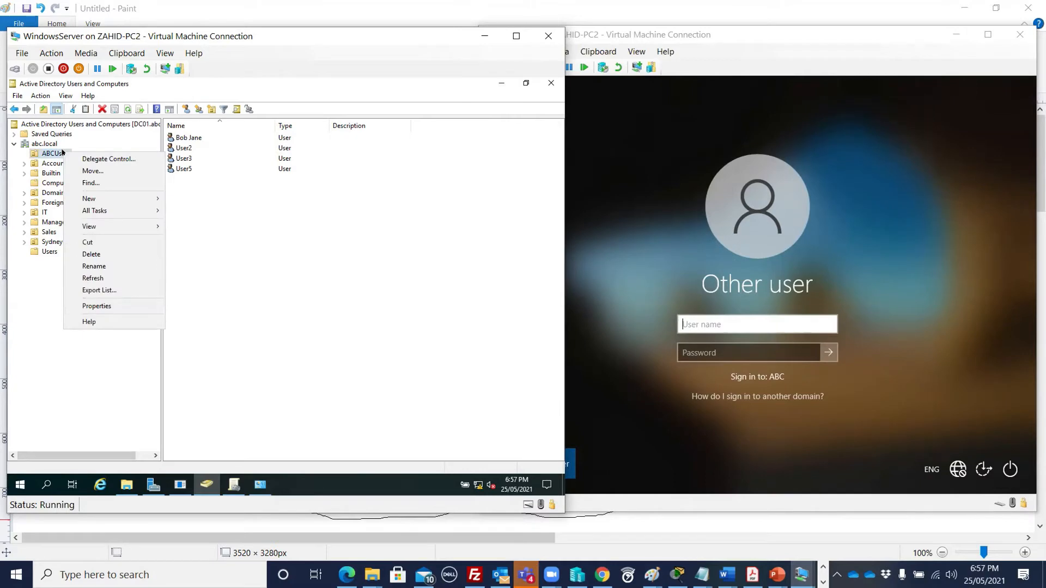
mouse_move(109, 198)
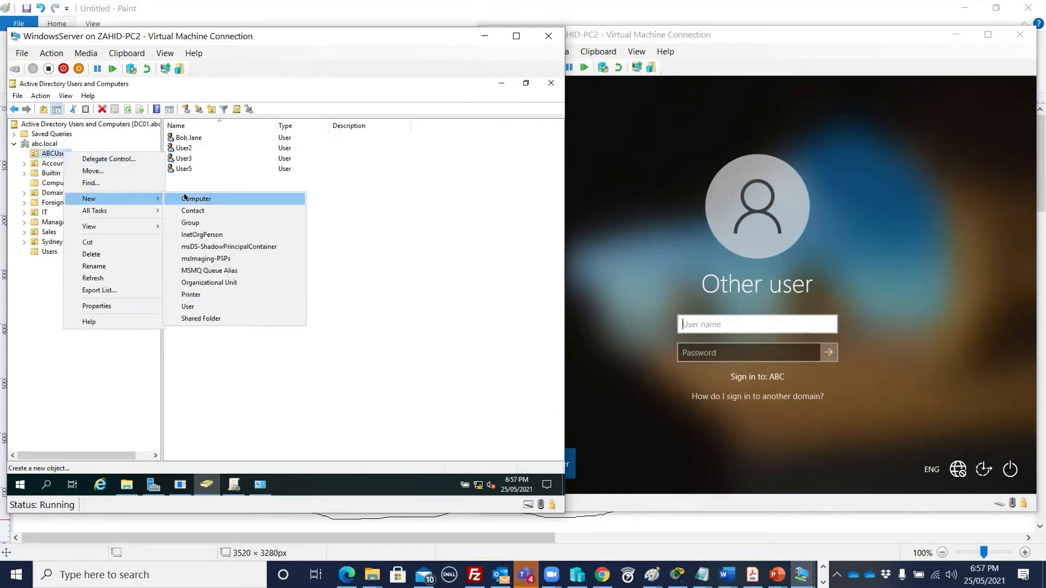
click(192, 306)
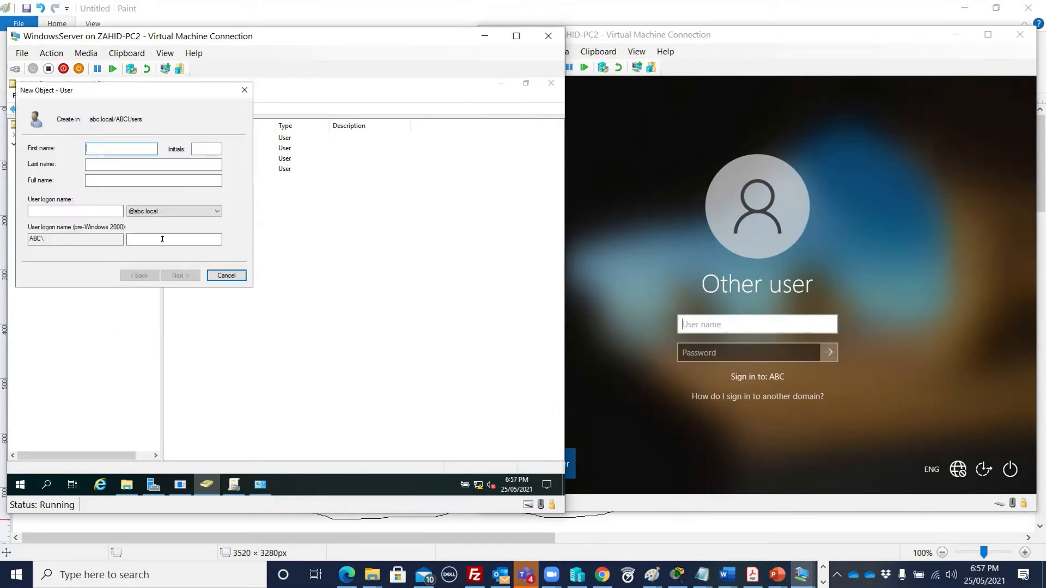
text(Use)
key(BackSpace)
key(BackSpace)
key(BackSpace)
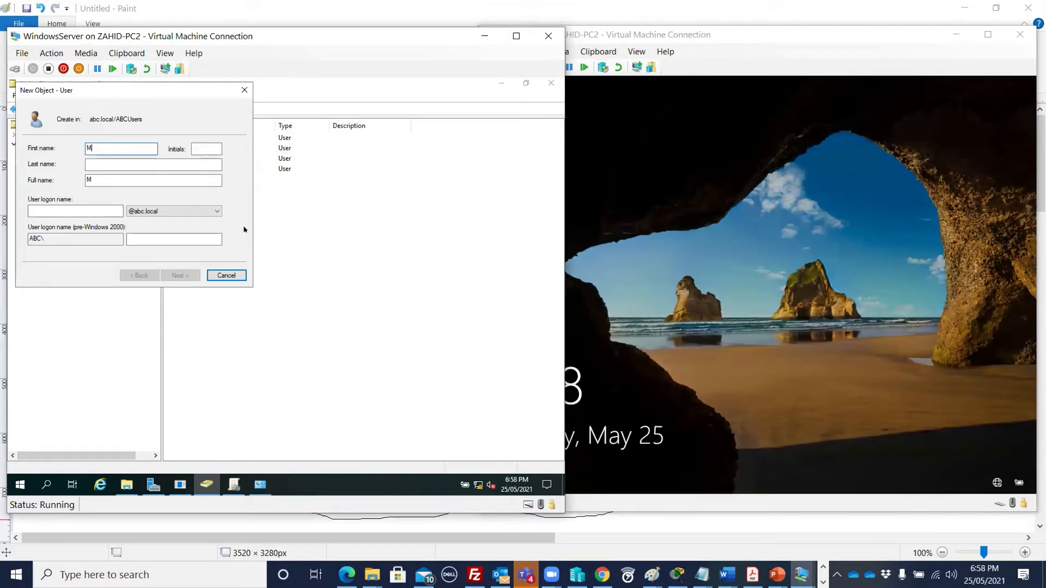
key(Tab)
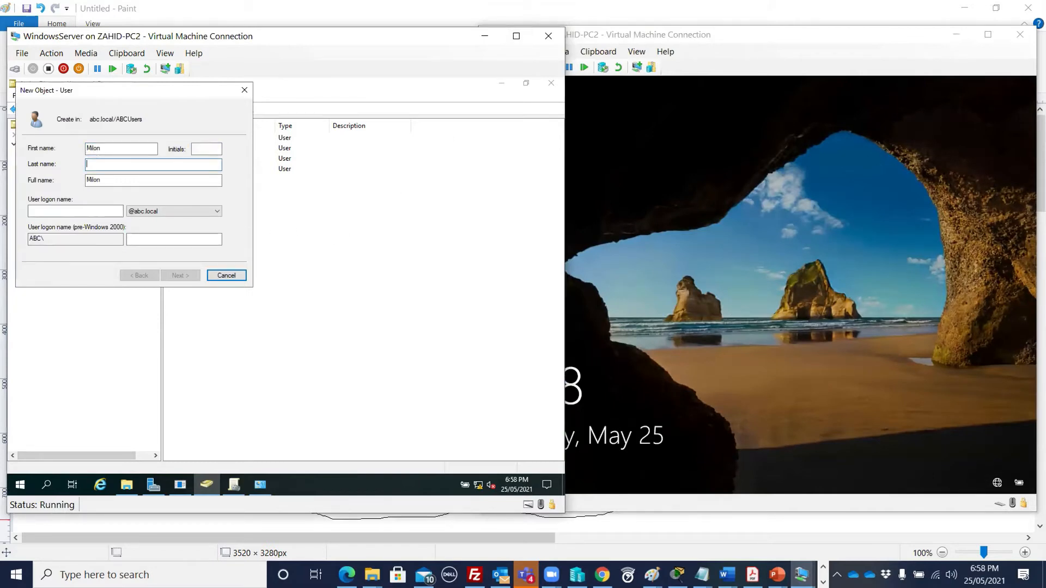
click(74, 209)
text(Milan)
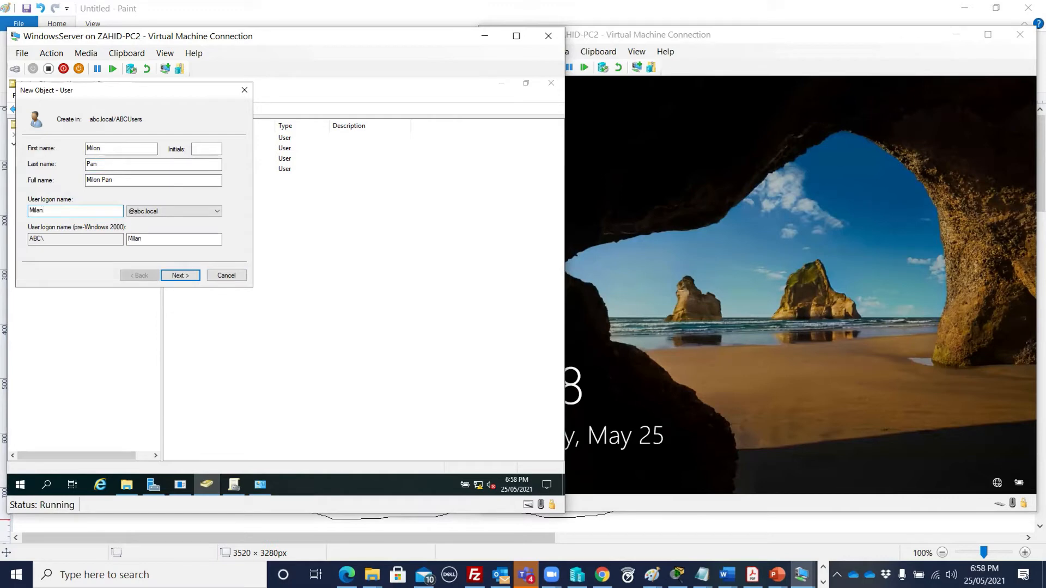
key(BackSpace)
key(BackSpace)
text(on)
click(183, 275)
click(140, 276)
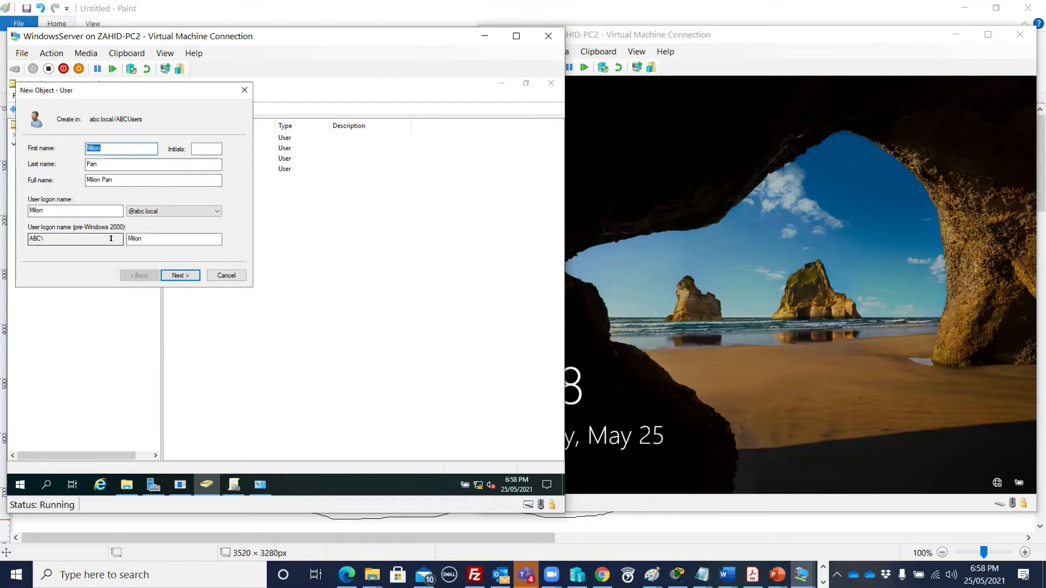
- Enter the new user's abc domain logon name in Win10-VM1's Other user sign-in
click(664, 251)
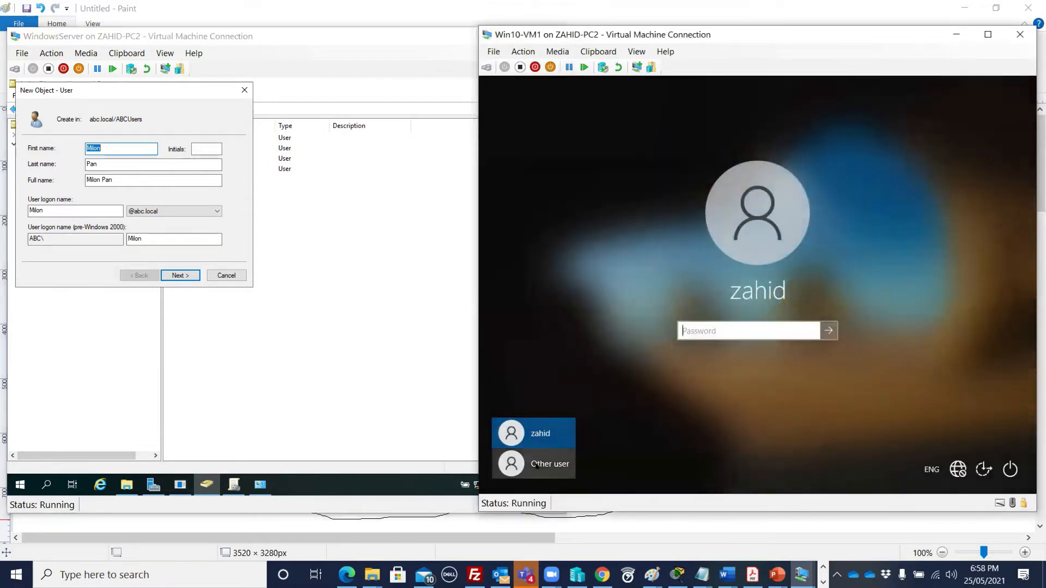
click(536, 465)
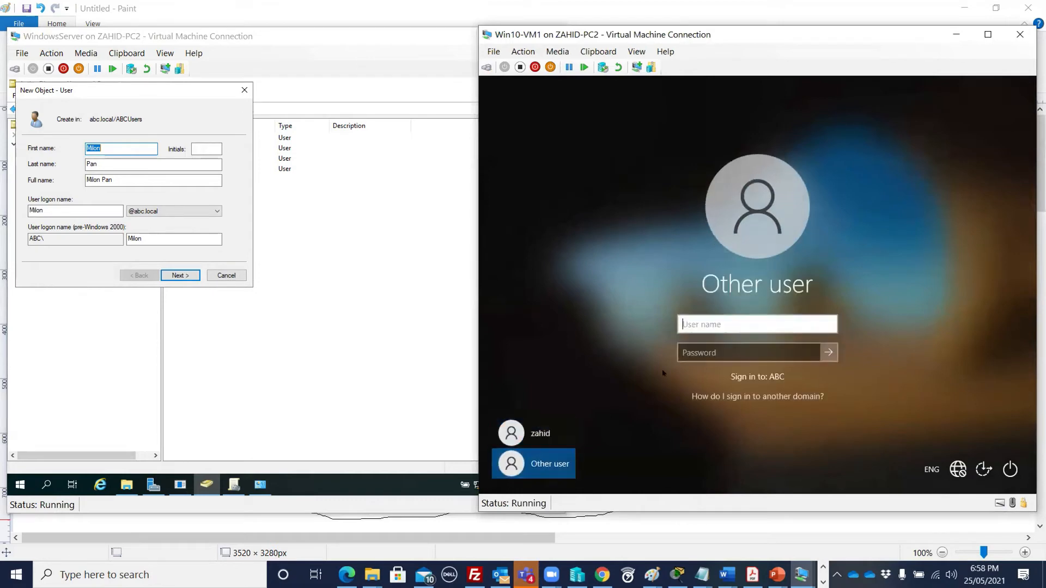
text(abc\Milan)
- Set the user's password, untick must-change, tick Password never expires, and finish
click(177, 275)
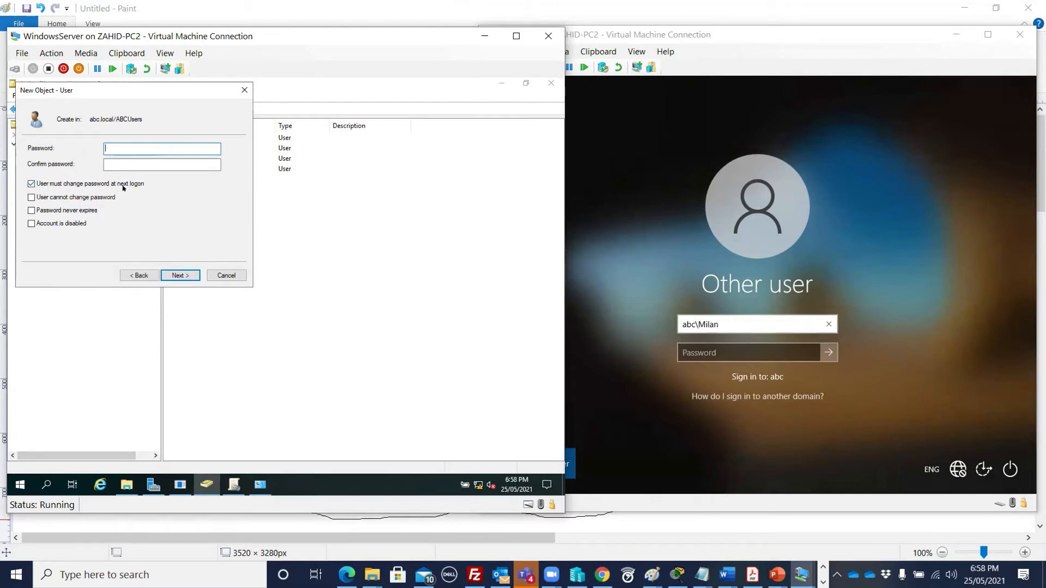
text(Pa$$w0rd)
key(Tab)
text(Pa$$w0rd)
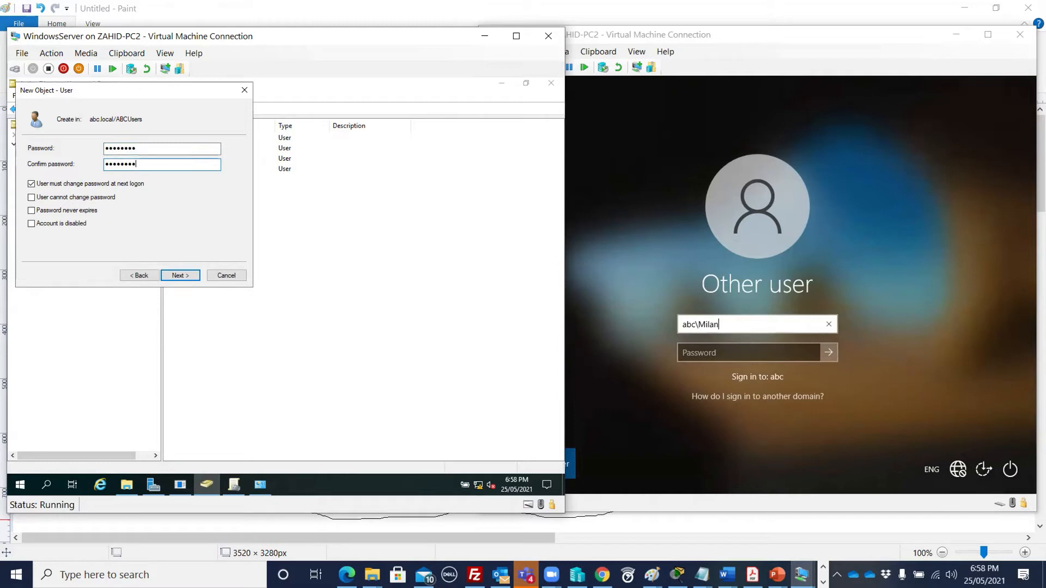
click(82, 184)
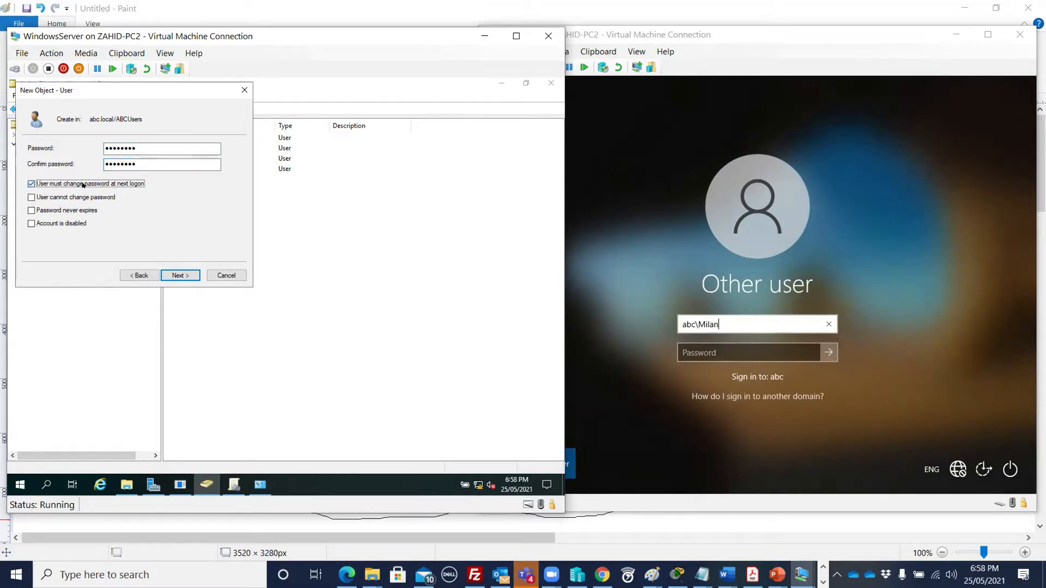
click(64, 212)
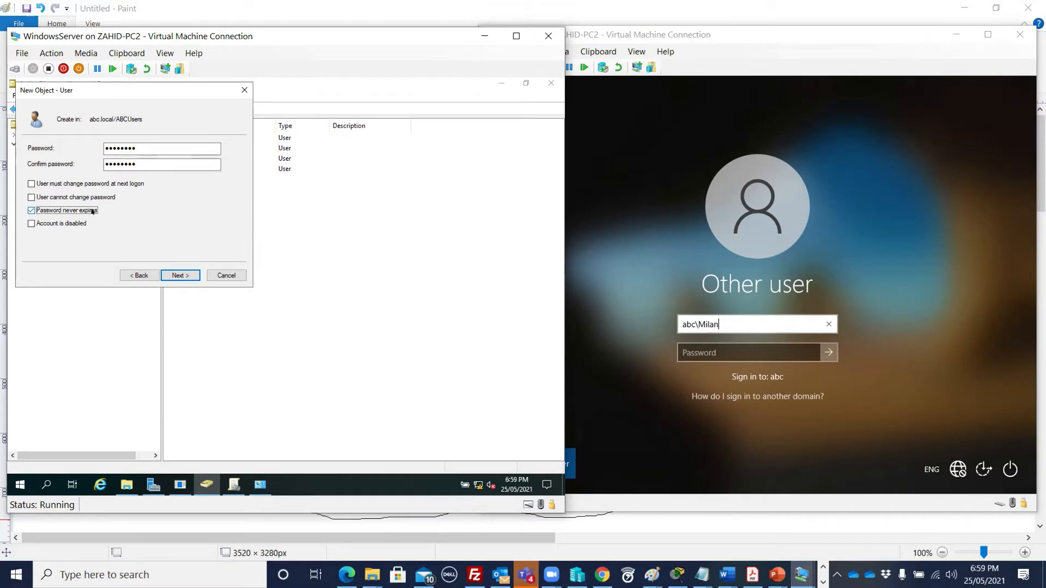
click(179, 276)
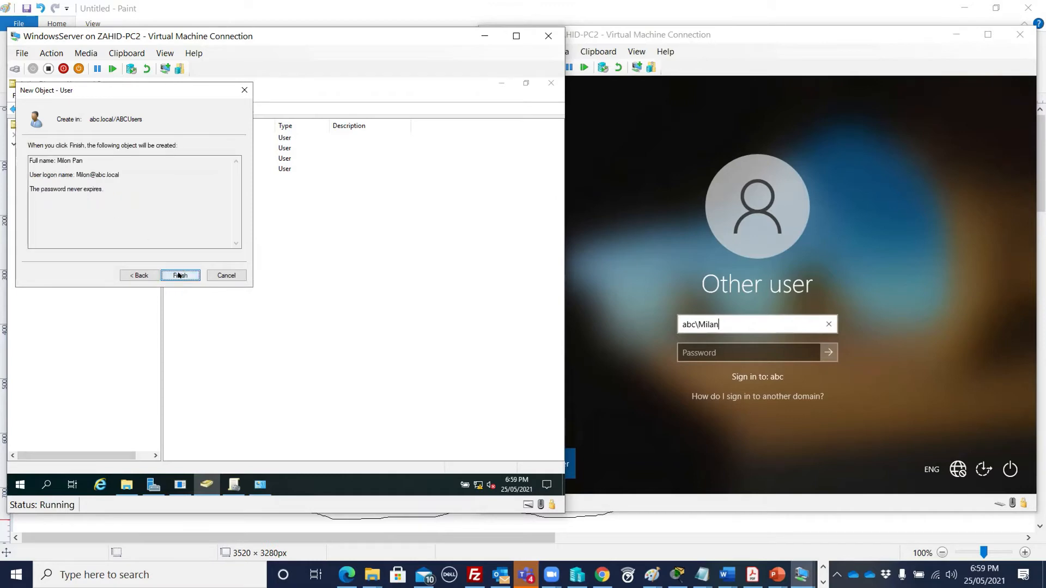
click(179, 275)
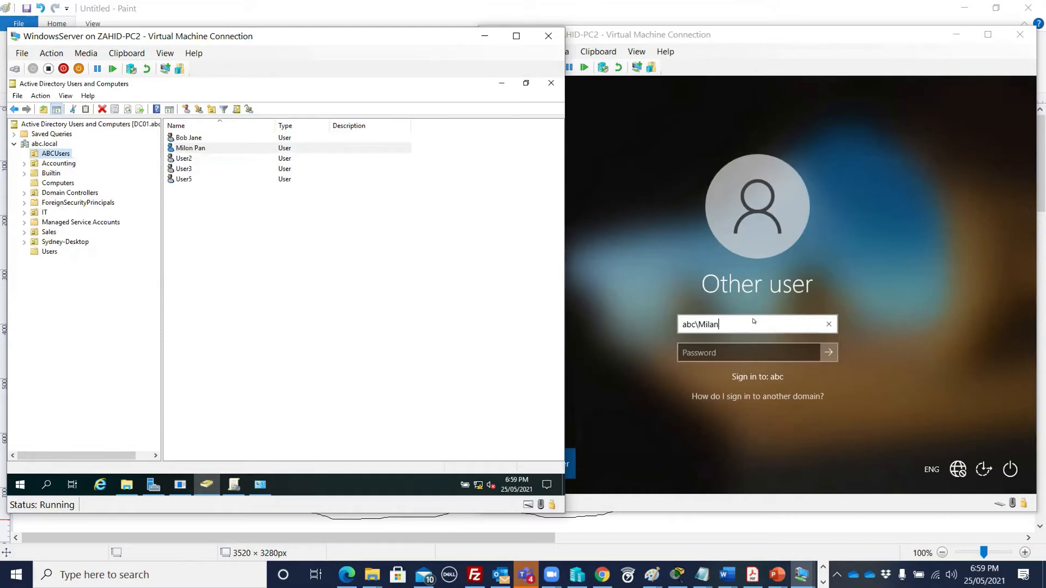
- Try signing in to Win10-VM1 with the domain user's name and password; the attempt is rejected
click(703, 347)
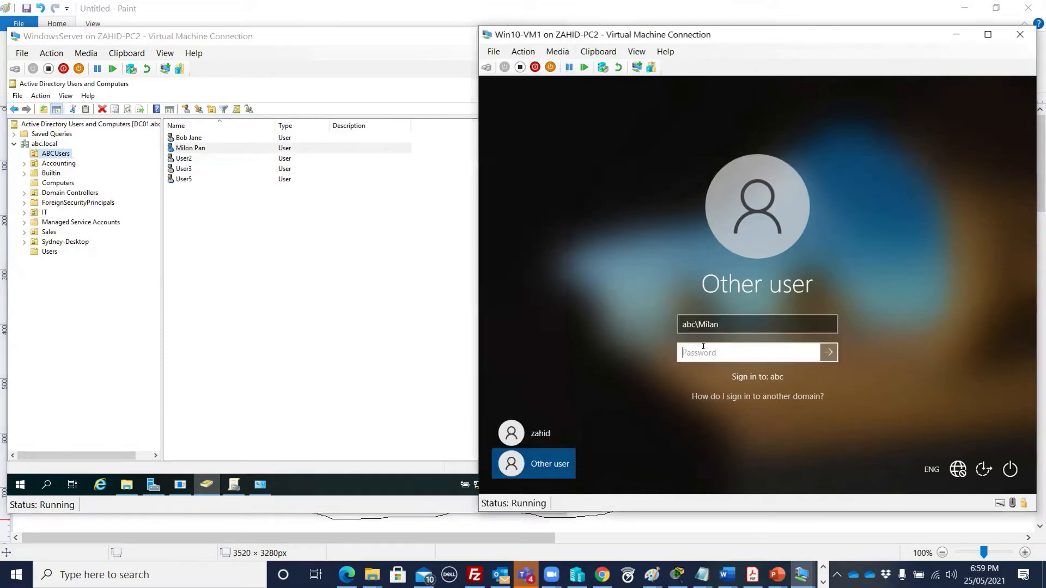
click(678, 323)
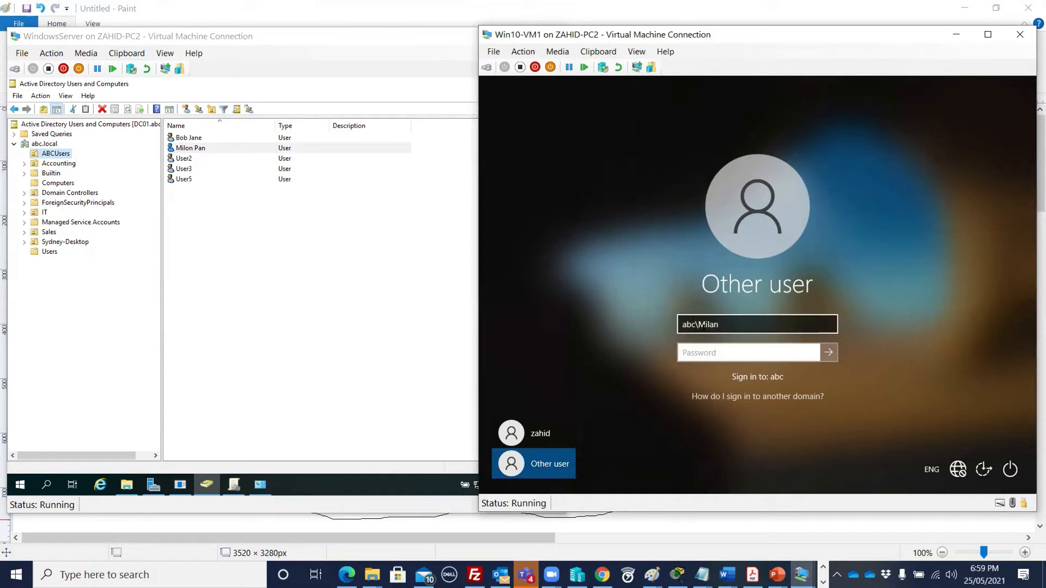
text(•••••••••)
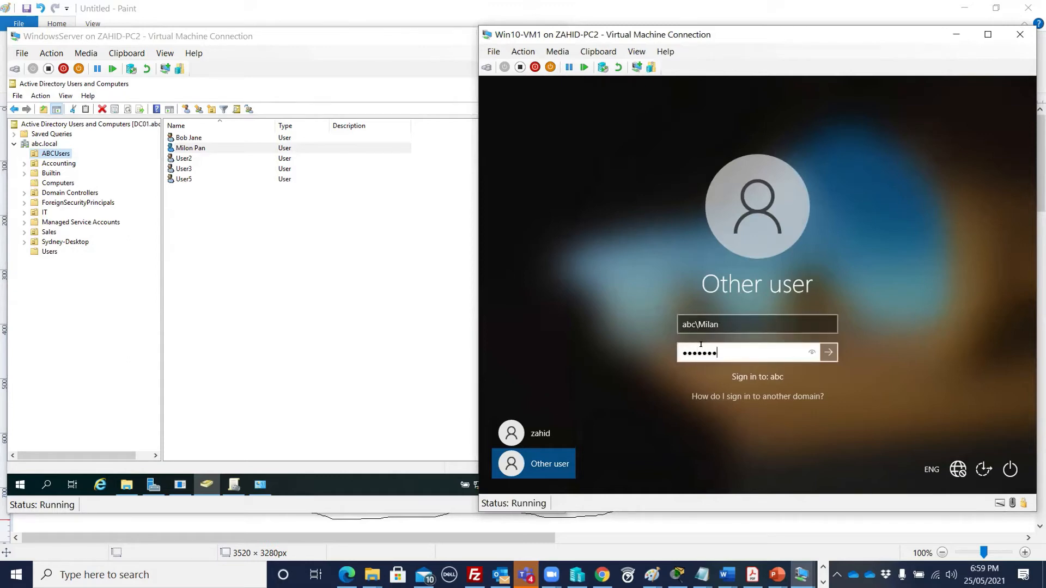
click(827, 353)
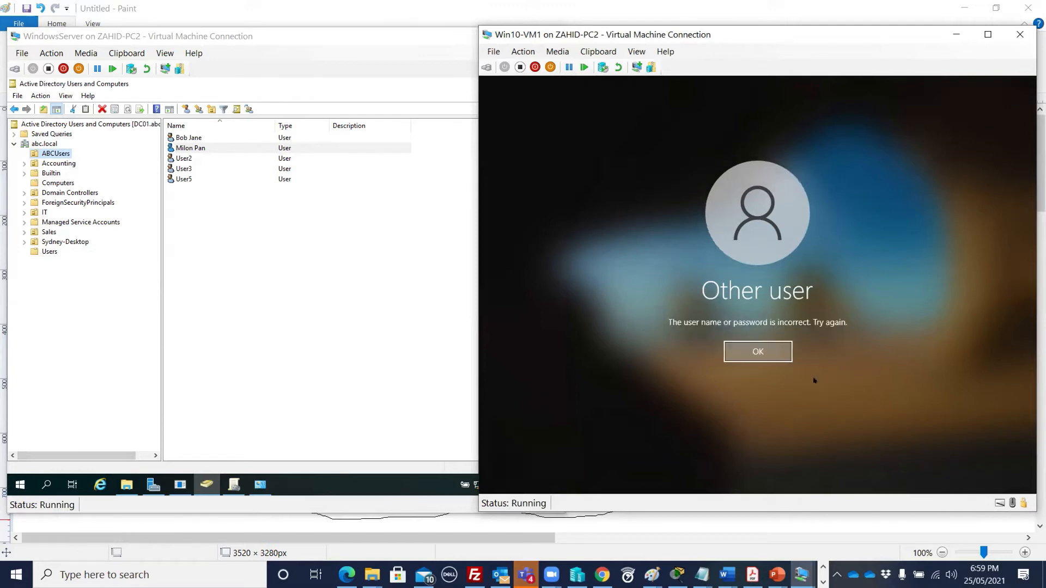
click(755, 352)
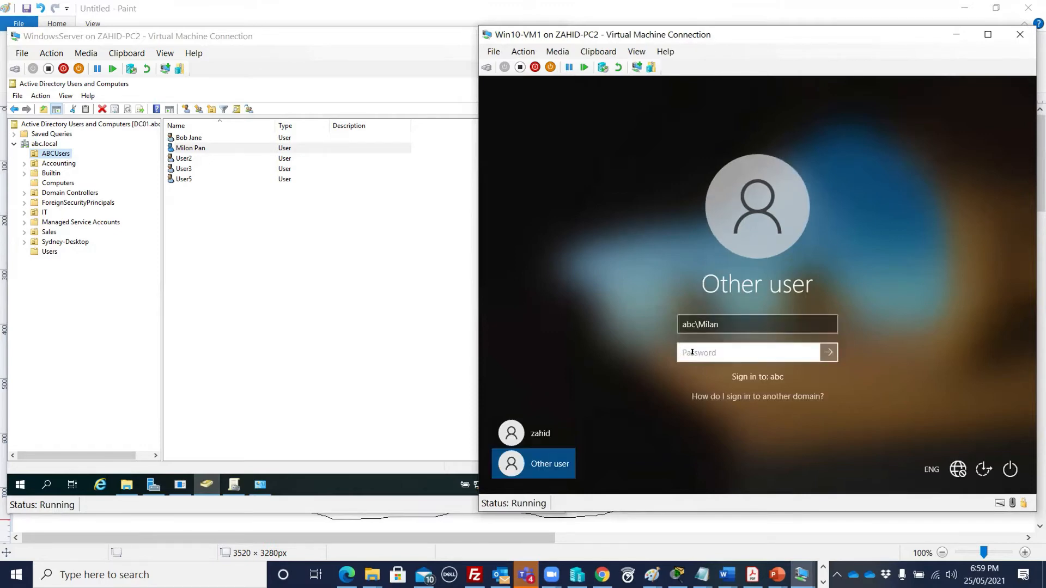
text(•••••••)
key(Return)
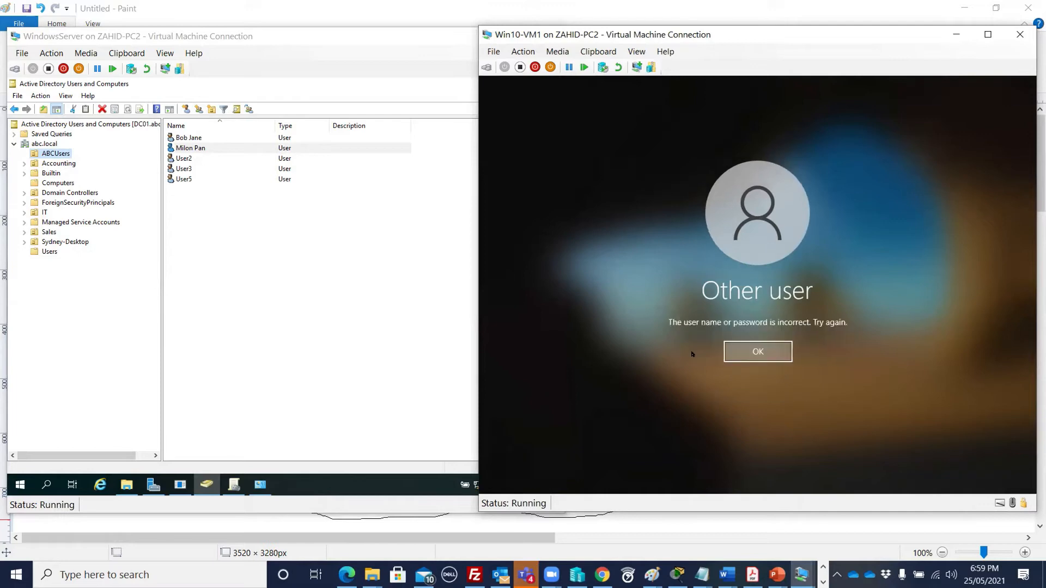
- Correct the user name to abc\<user> and sign in with the account password
click(735, 347)
click(744, 318)
key(BackSpace)
text(0)
key(BackSpace)
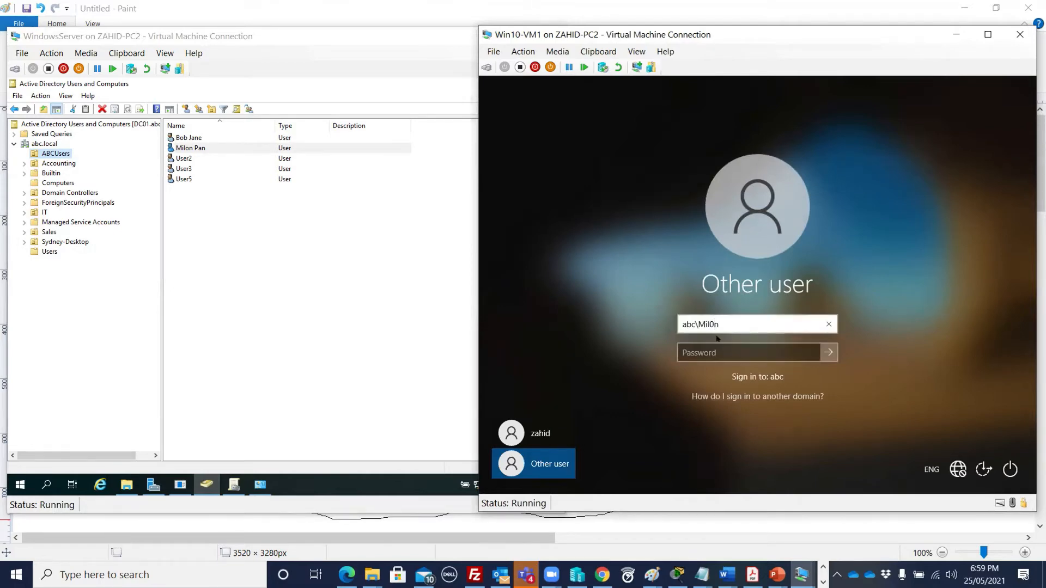
click(719, 352)
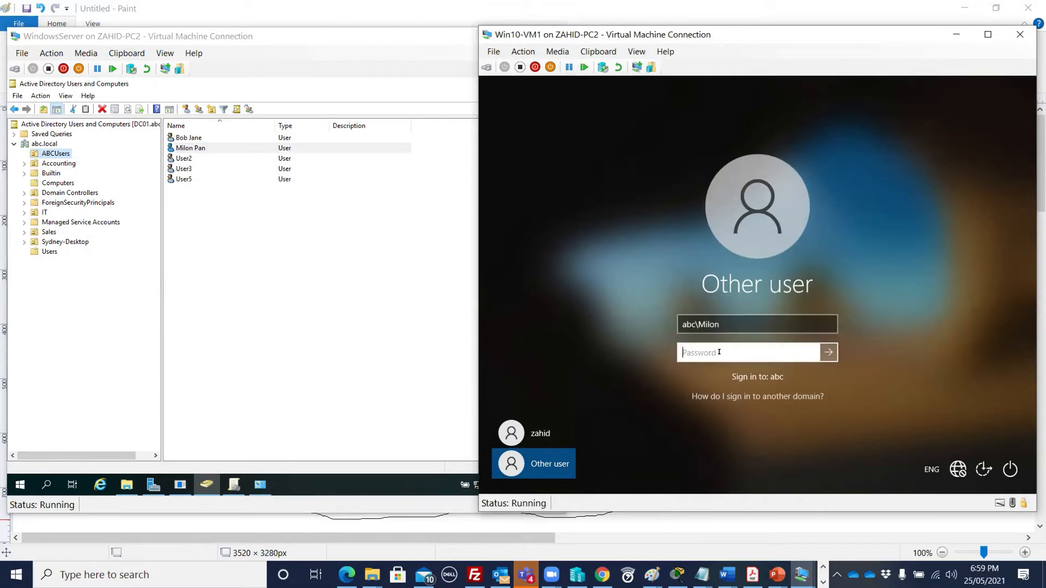
text(Pa$$w0rd)
key(Return)
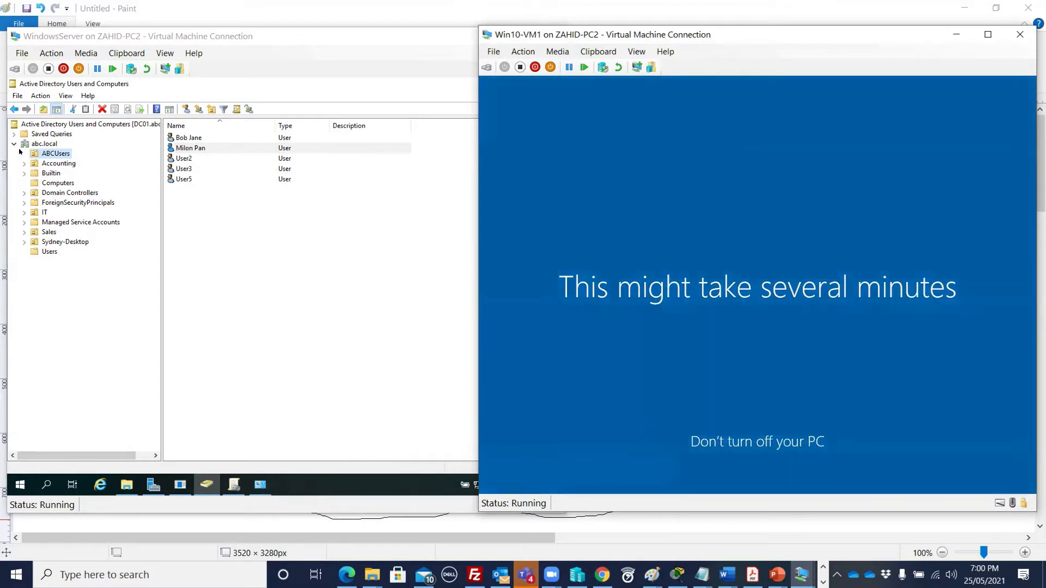
- Review the domain user's Account tab in its Properties dialog on the server, then close it
click(210, 151)
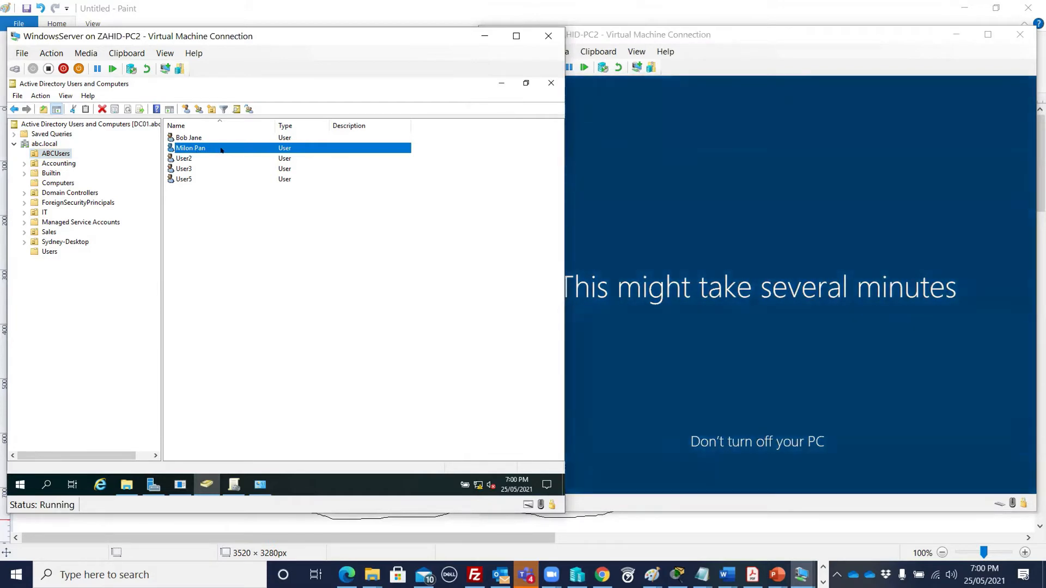
right_click(222, 150)
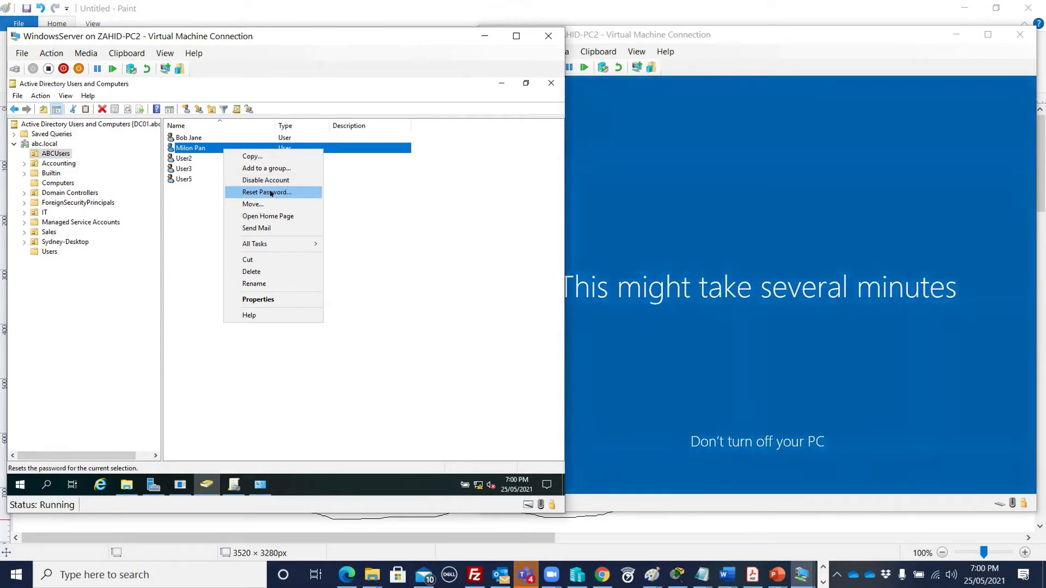
click(273, 297)
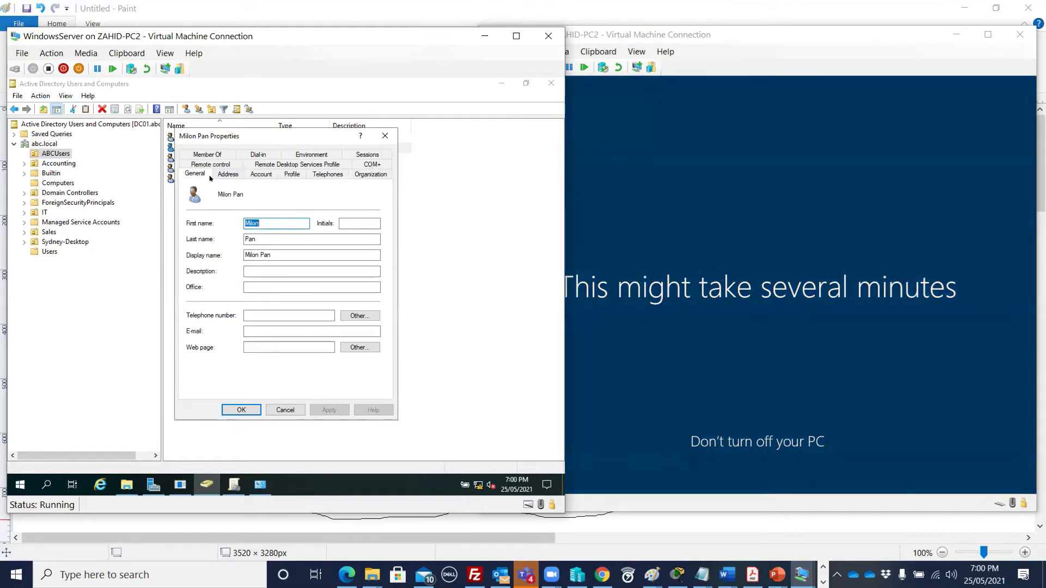
click(257, 176)
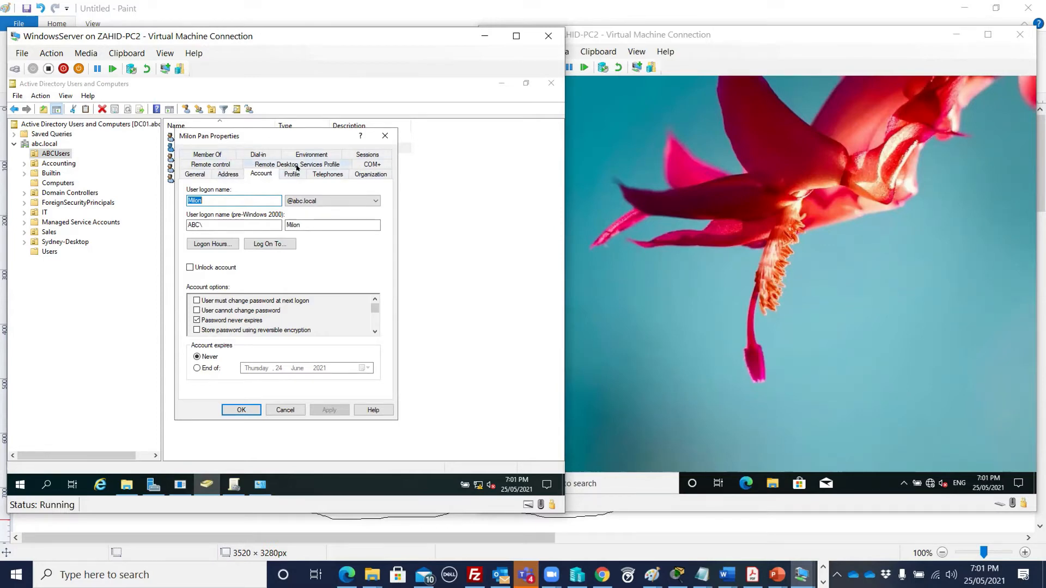
click(385, 135)
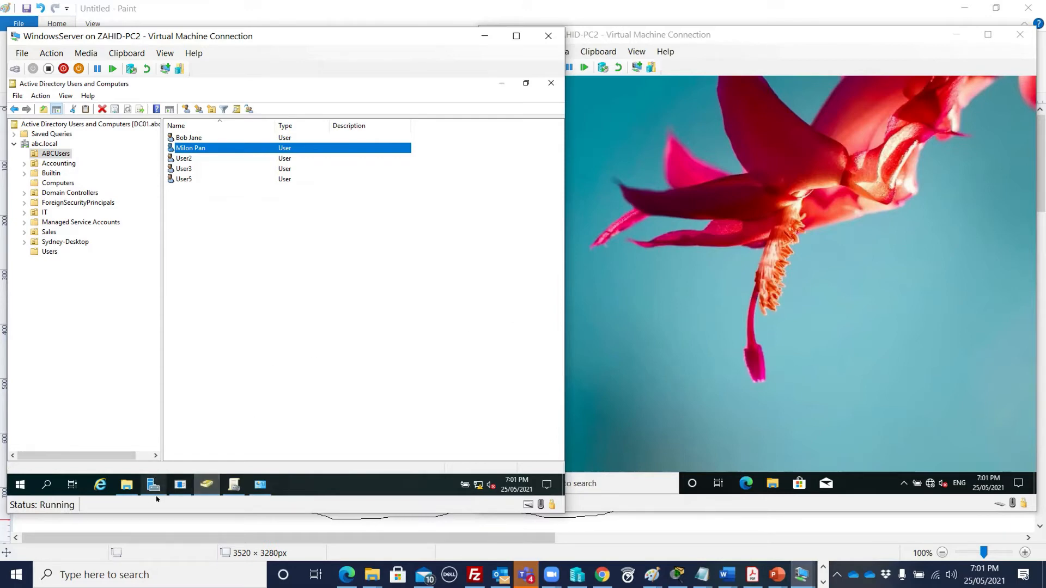
mouse_move(203, 485)
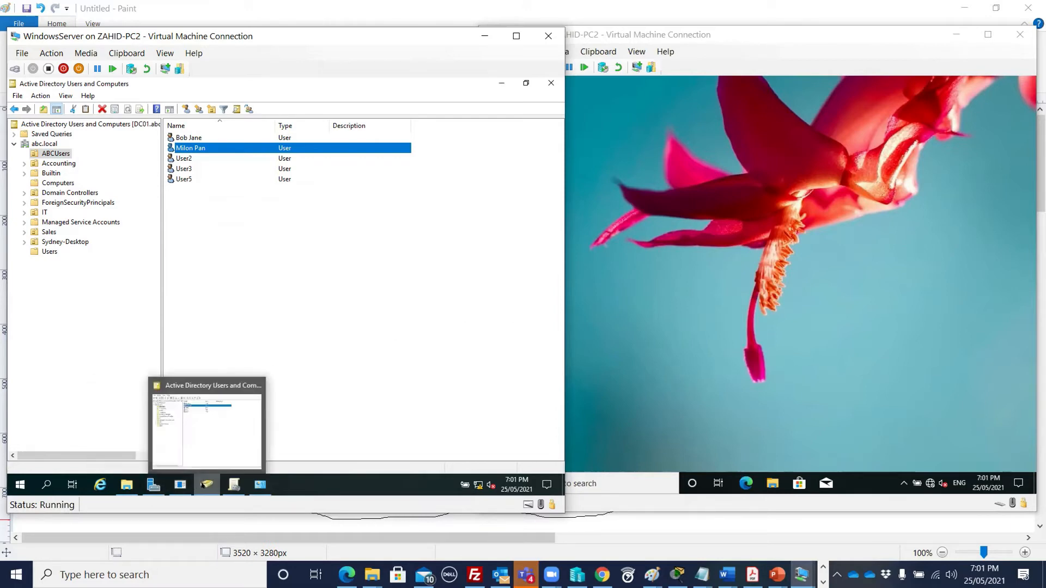
- Open the Desktop Wallpaper GPO in the Group Policy Management Editor
click(233, 485)
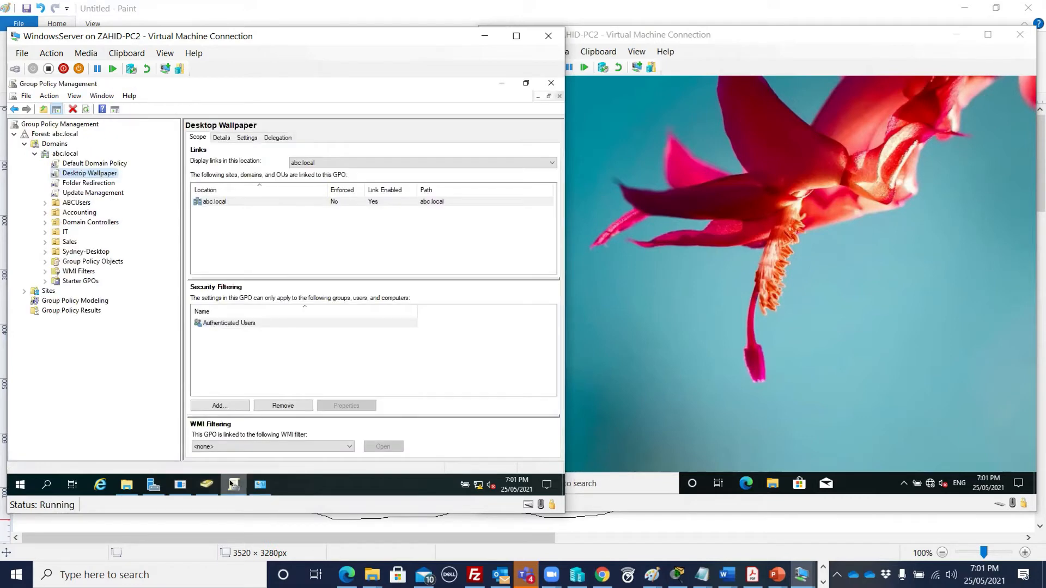
right_click(108, 174)
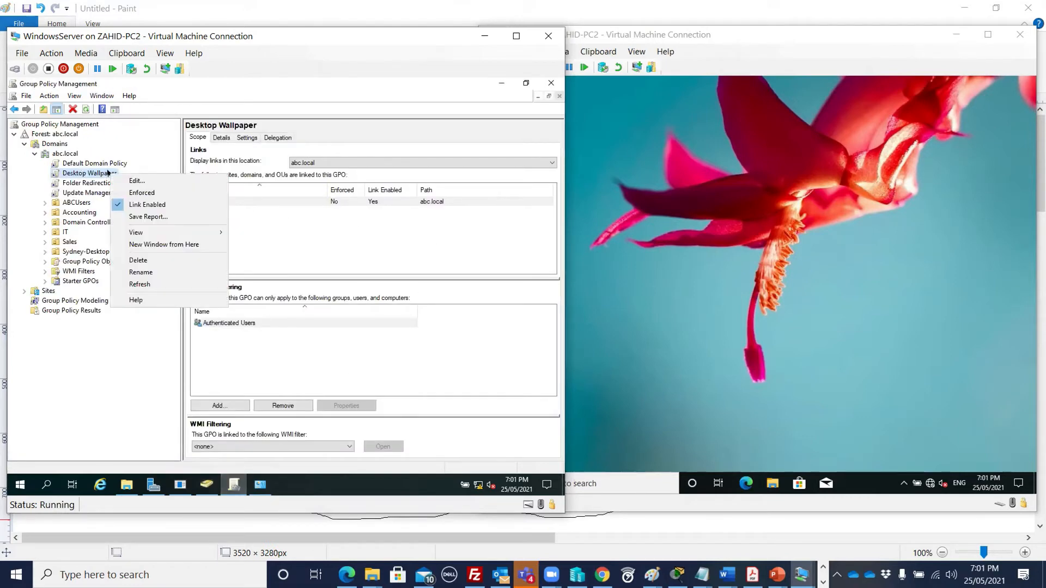
click(152, 181)
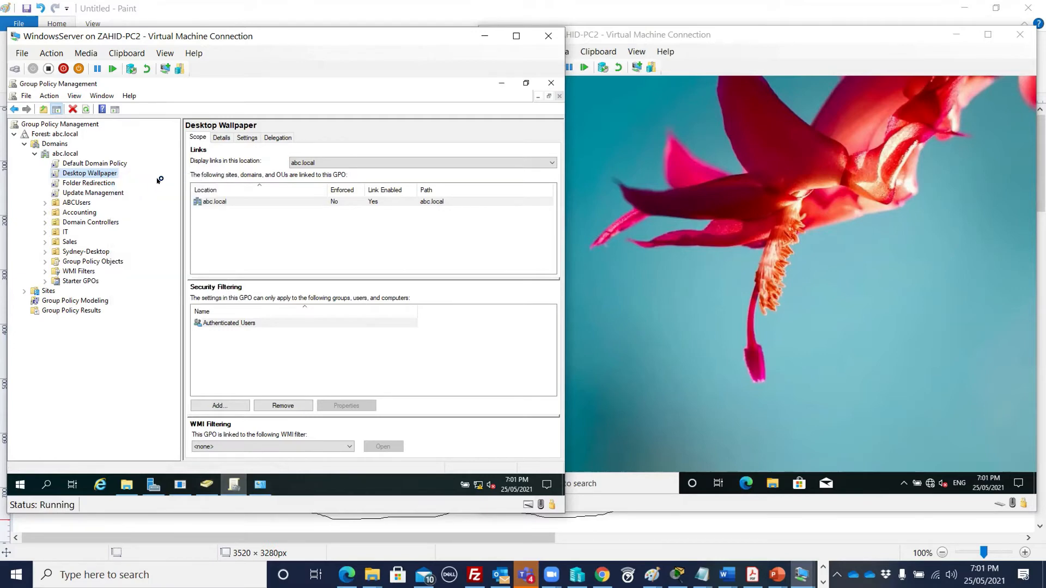
drag(288, 125, 364, 107)
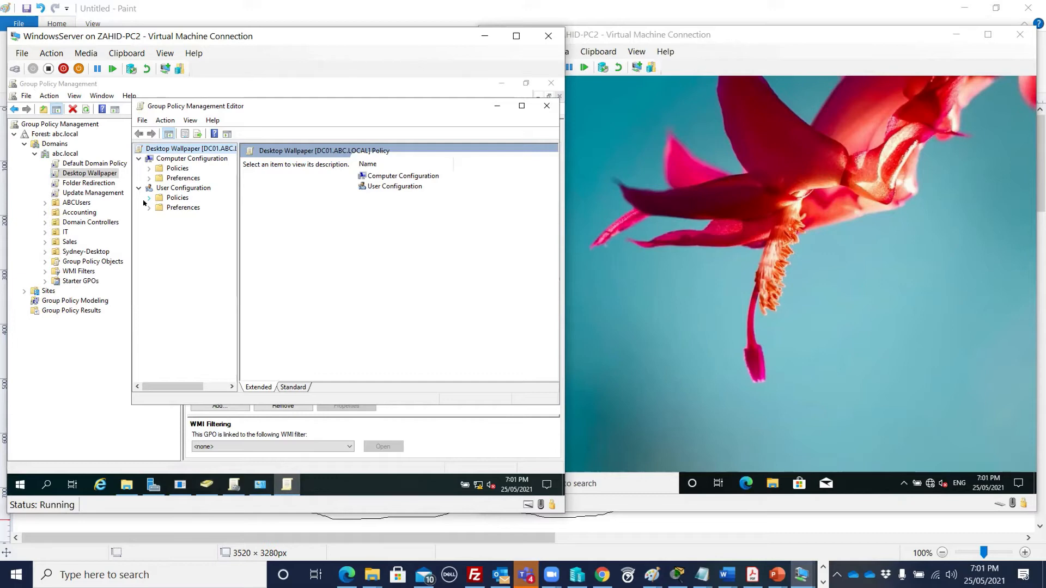
click(149, 168)
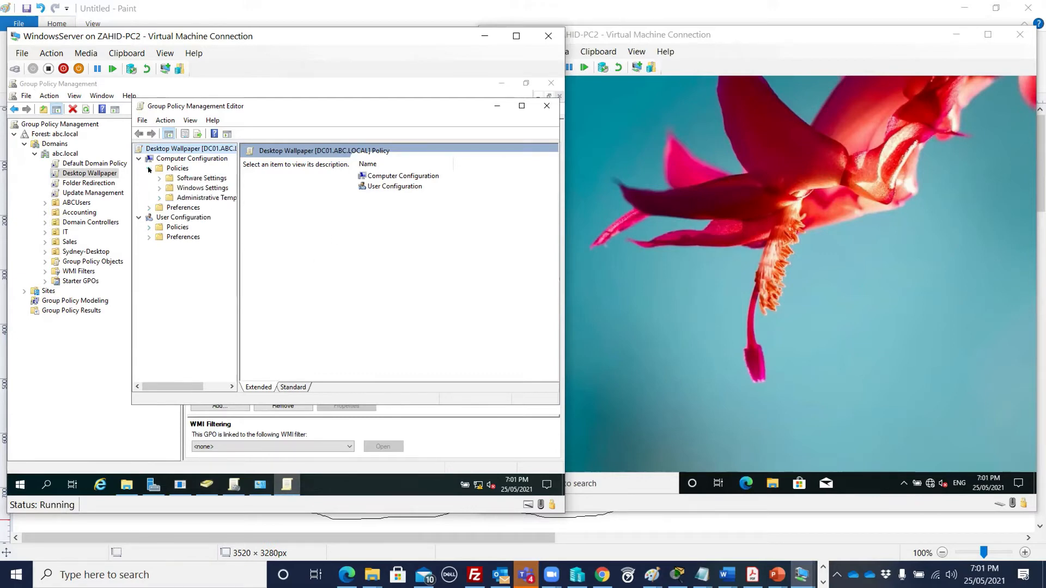
click(160, 196)
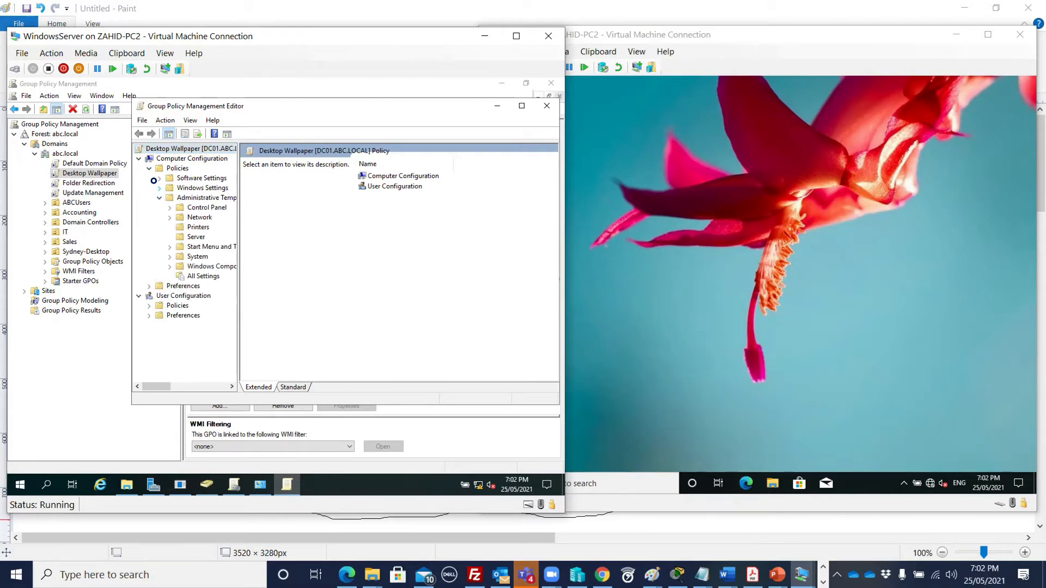
click(159, 188)
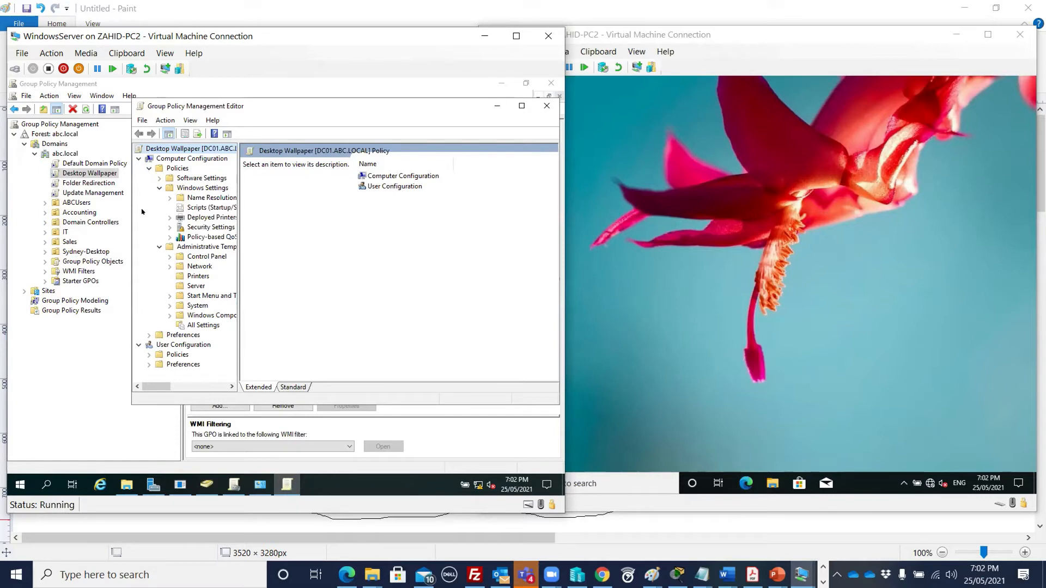
click(158, 187)
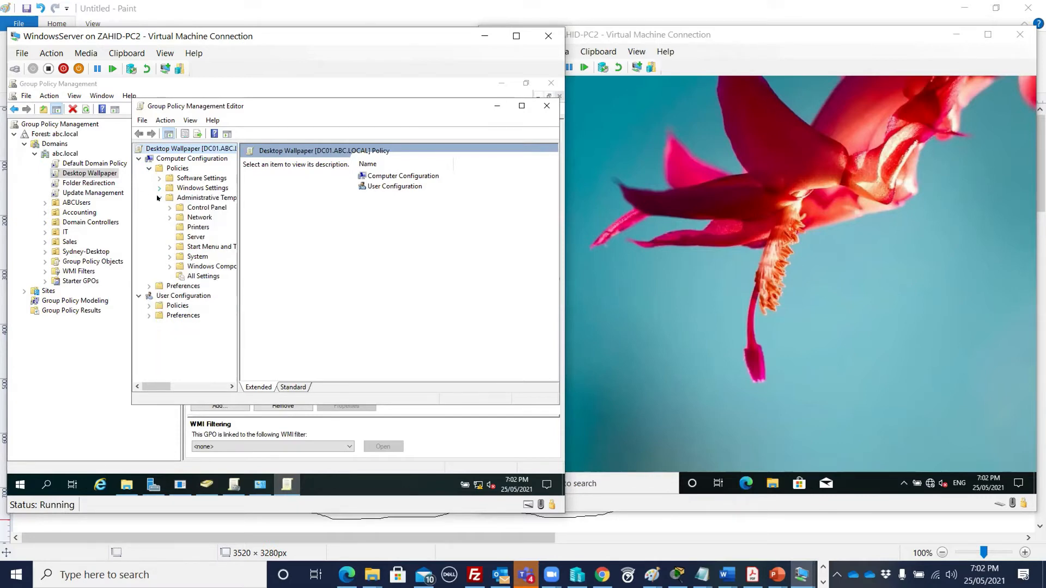
click(160, 198)
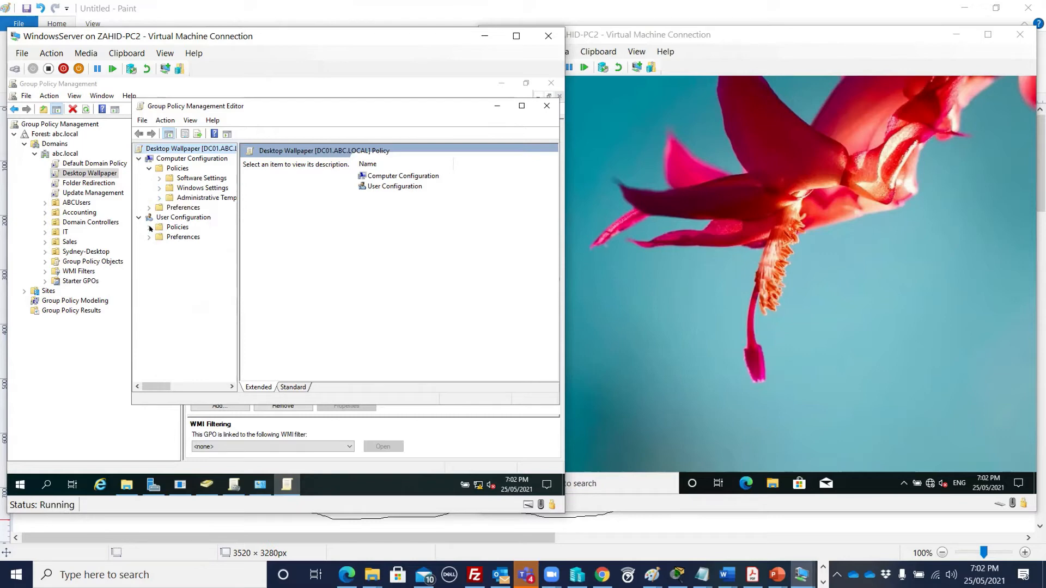
- Navigate to User Configuration > Administrative Templates > Desktop > Desktop and select Desktop Wallpaper
click(150, 228)
click(160, 257)
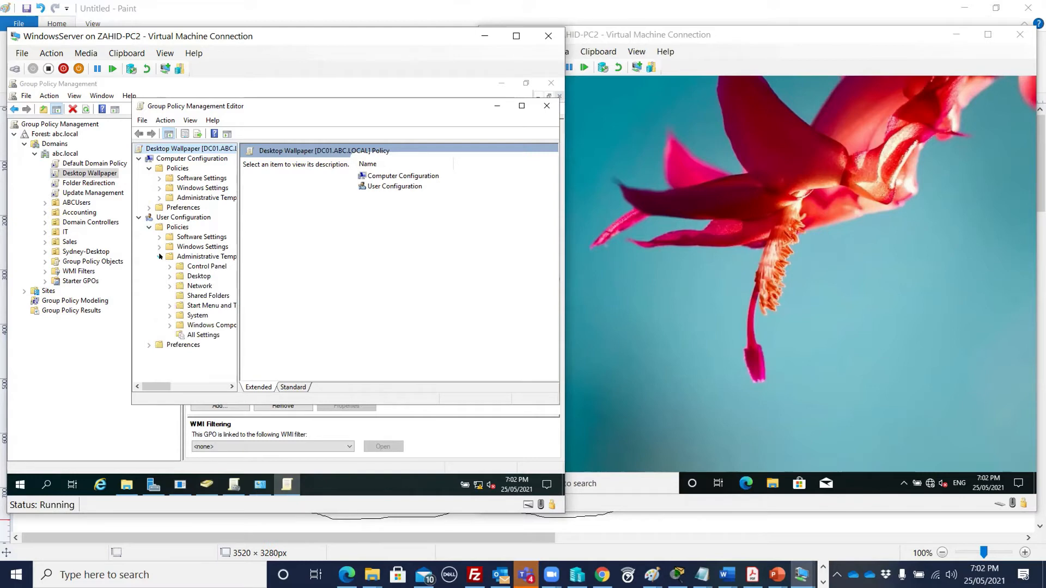
click(170, 276)
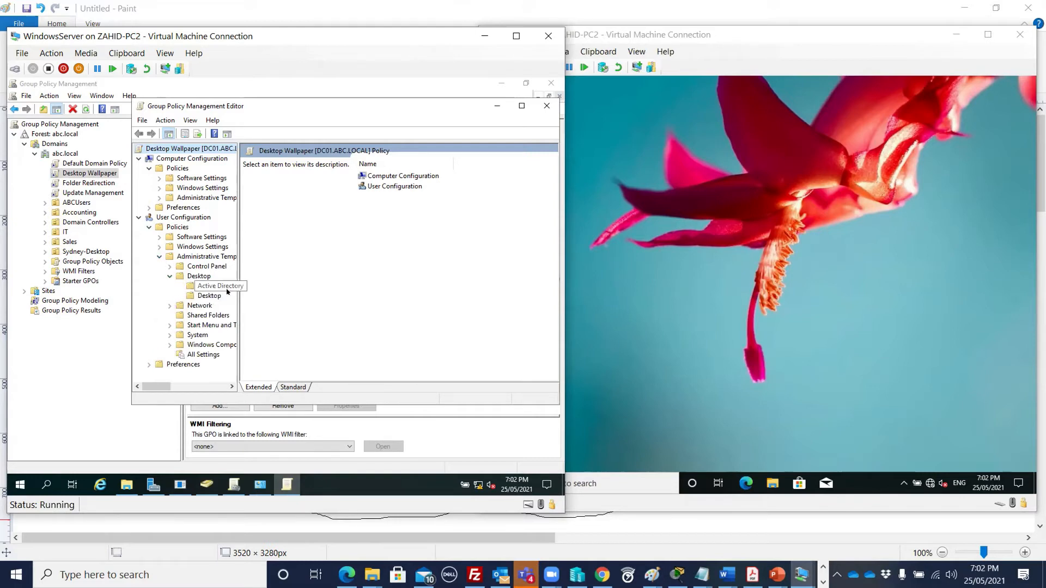
click(207, 295)
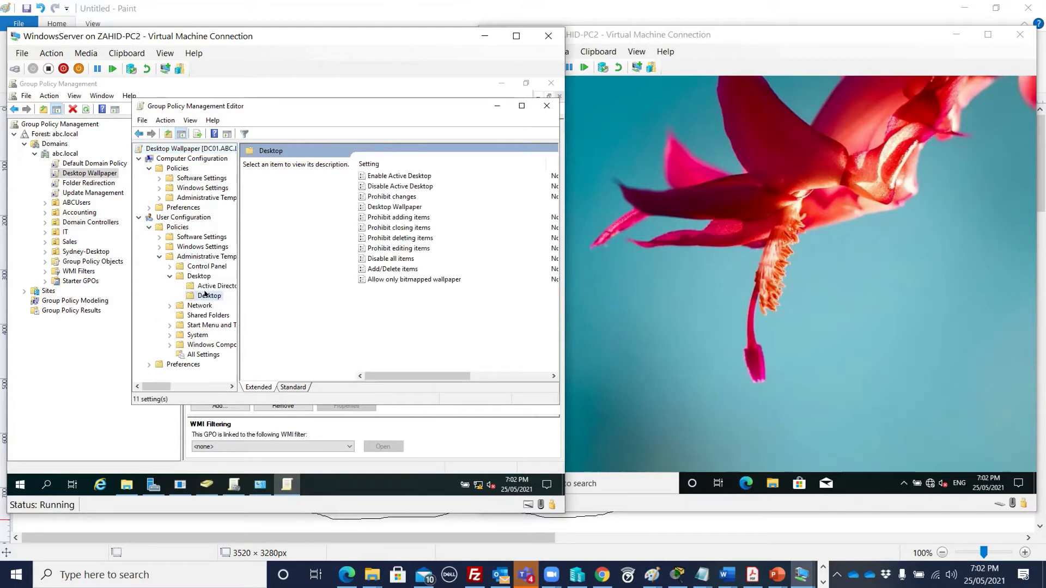
drag(303, 258, 333, 259)
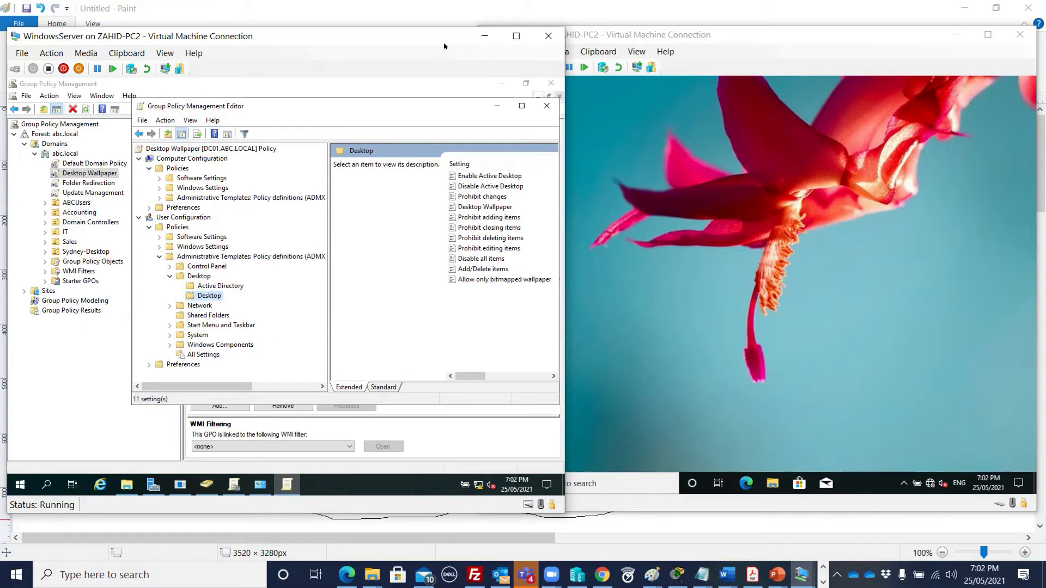
drag(430, 40, 413, 49)
mouse_move(436, 376)
mouse_down()
mouse_move(492, 376)
mouse_move(429, 374)
mouse_up()
click(471, 207)
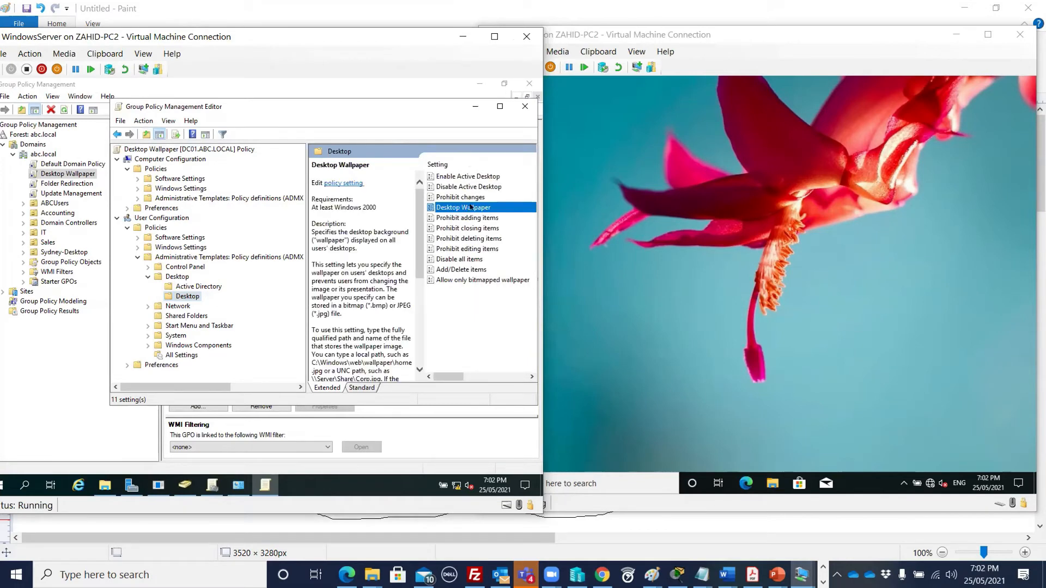
- Open the Desktop Wallpaper policy, inspect its \\DC01\picture\img7.jpg path, and launch File Explorer
double_click(471, 207)
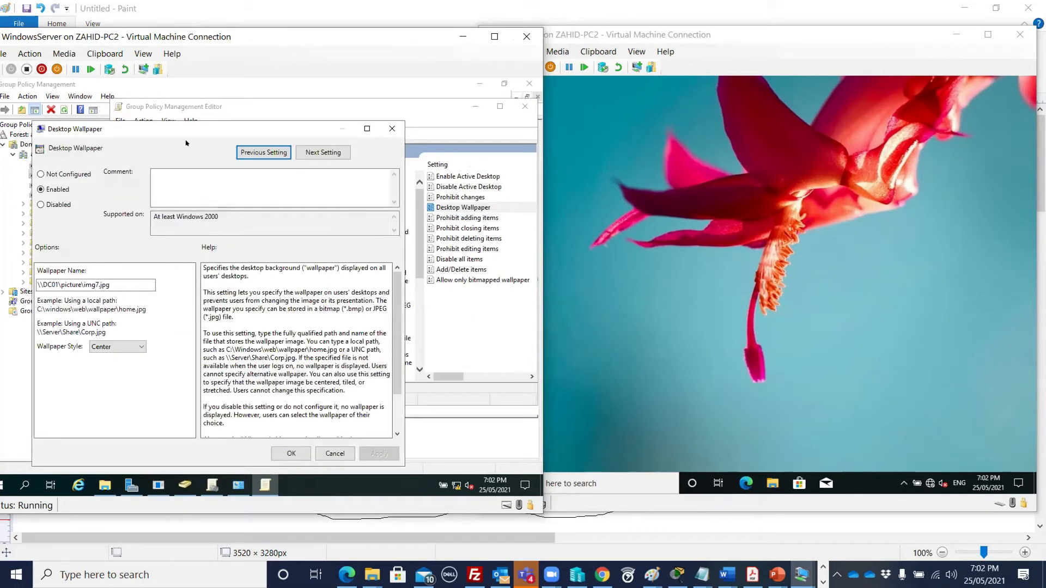
click(50, 285)
drag(96, 284, 99, 285)
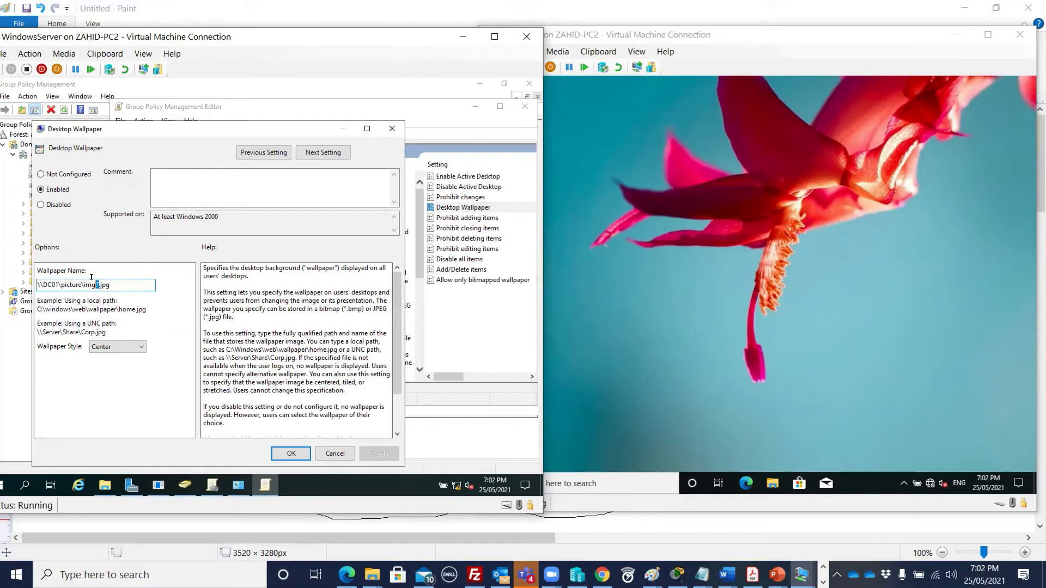
click(118, 282)
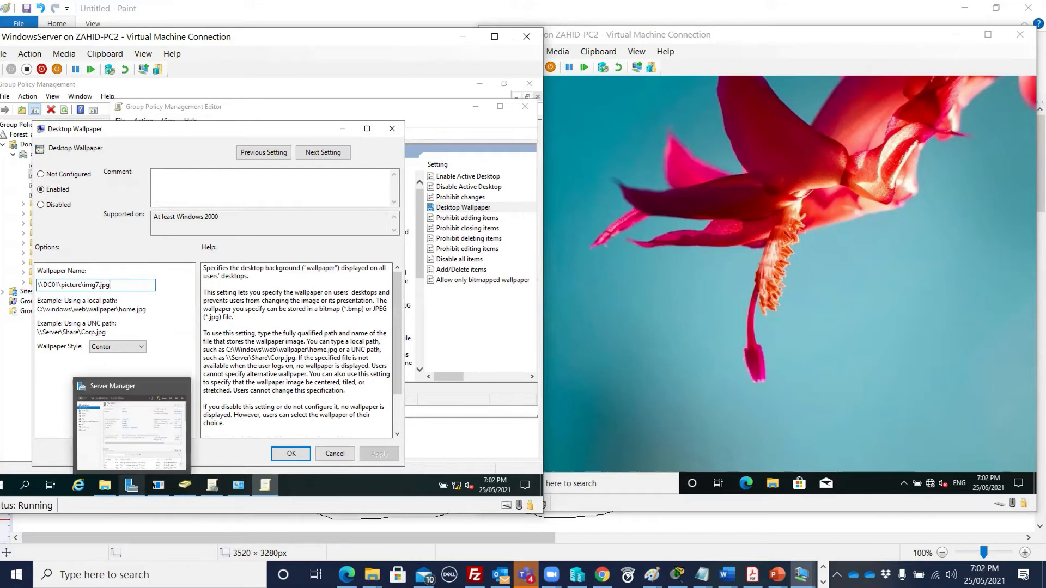
click(104, 485)
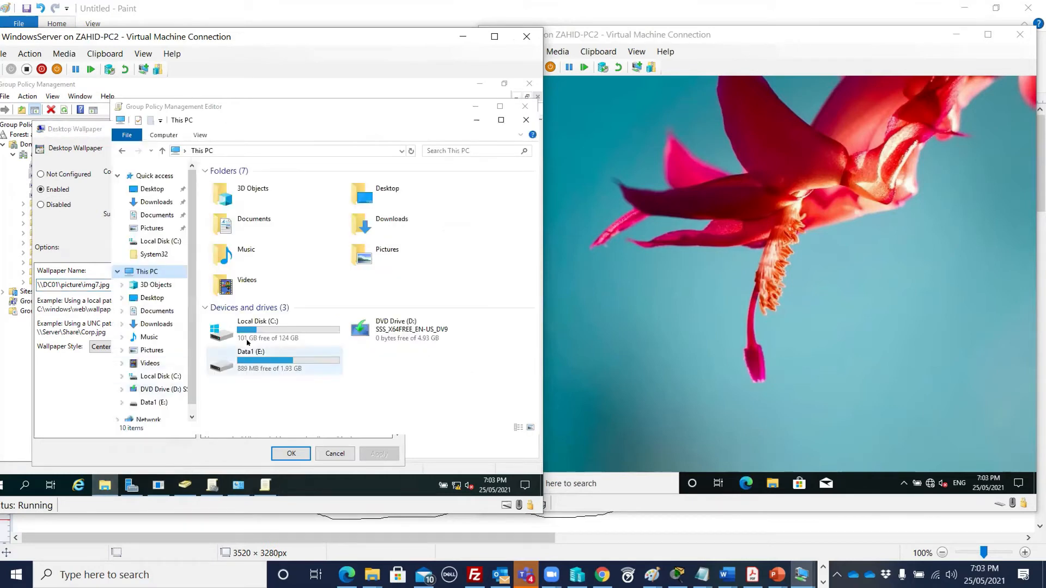
- Browse Local Disk (C:), checking img7 in the picture folder, then the Users and Windows folders
double_click(253, 326)
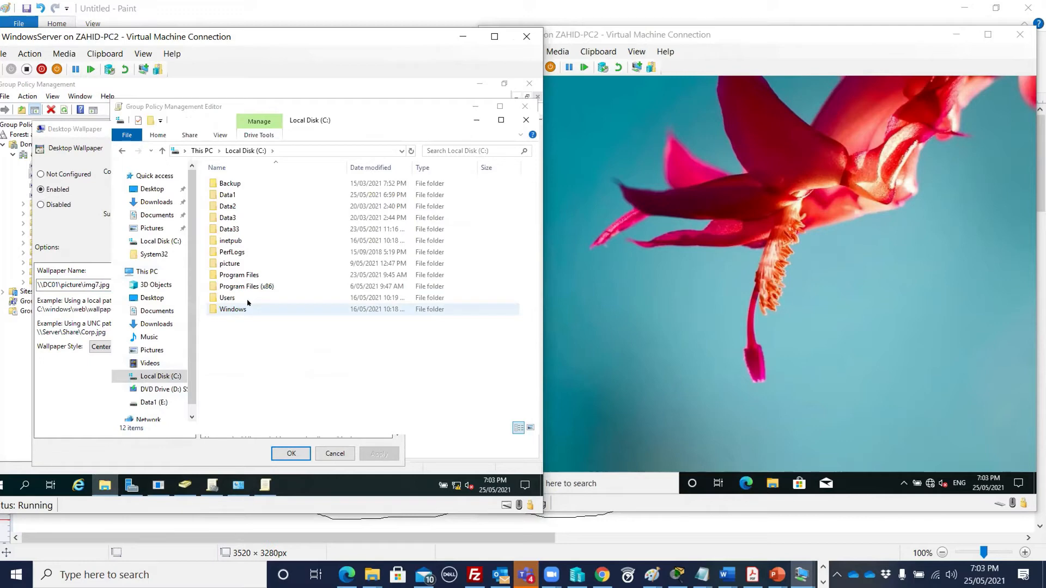
double_click(238, 263)
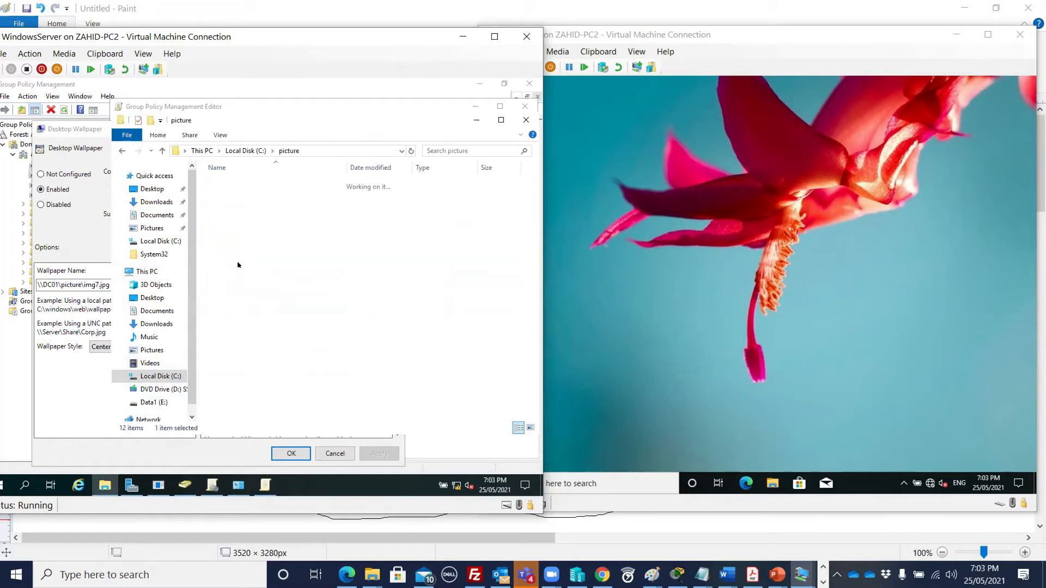
click(225, 183)
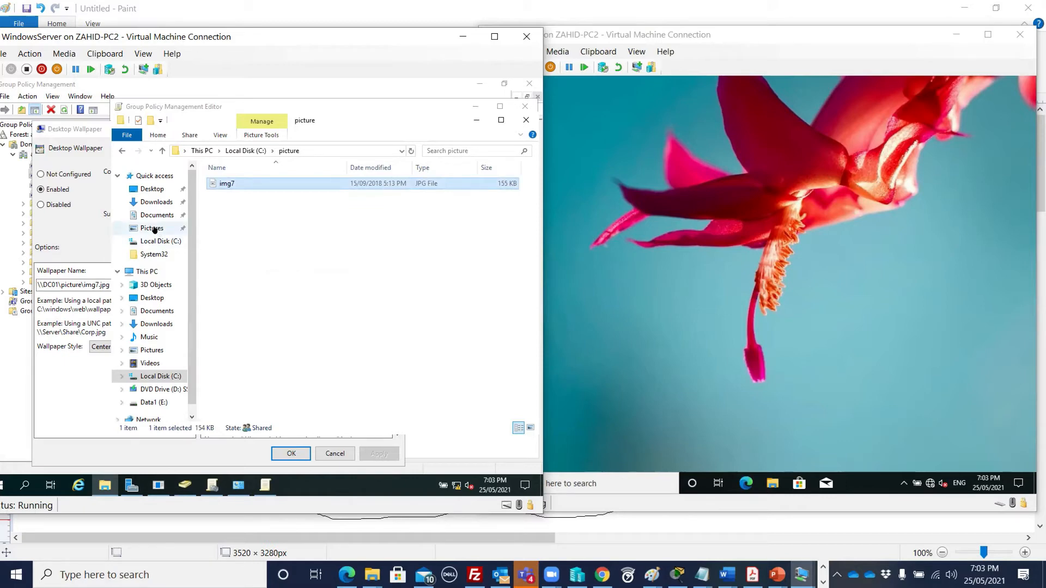
click(236, 151)
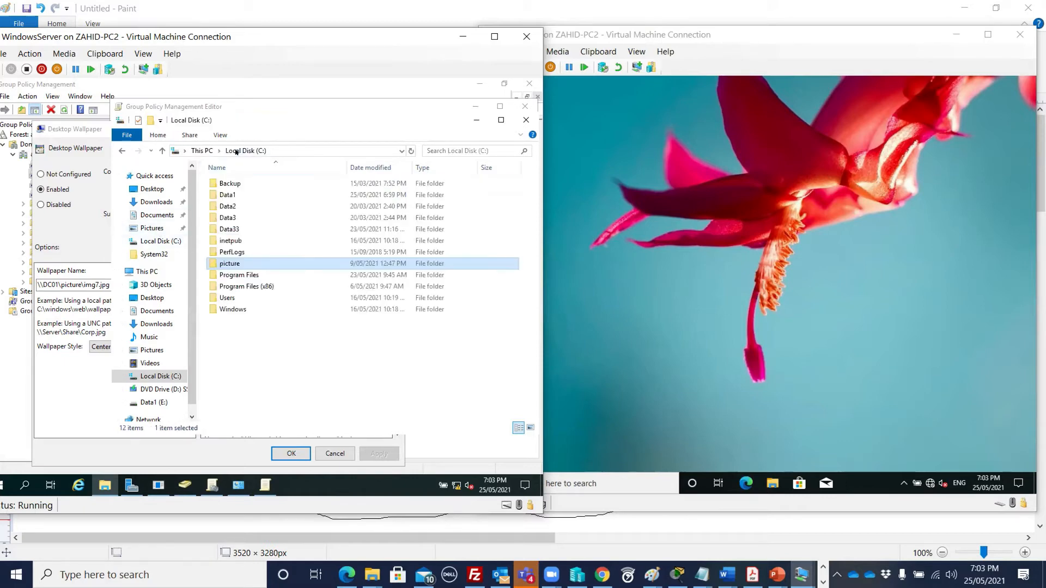
double_click(227, 298)
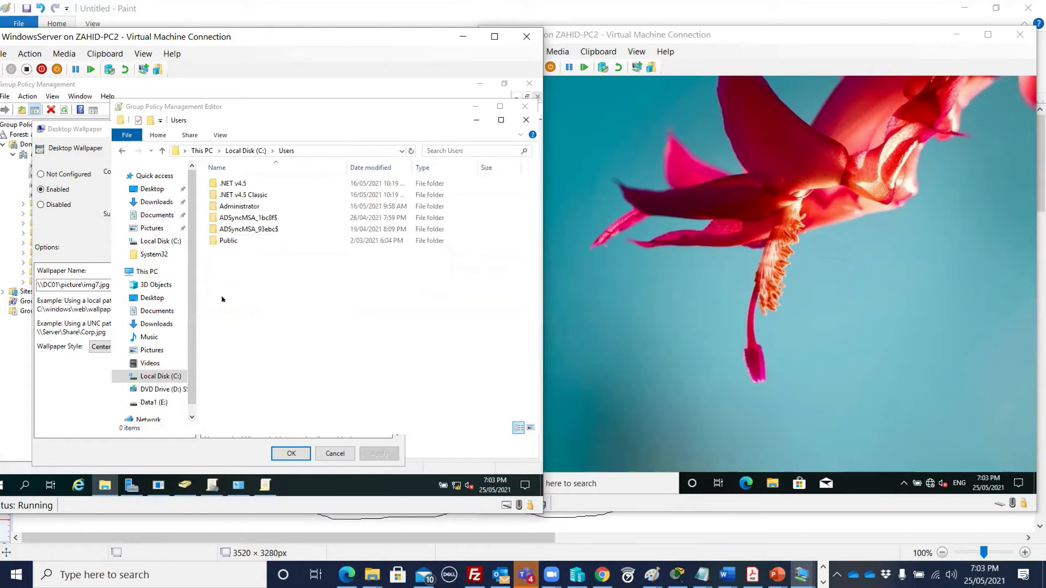
click(245, 151)
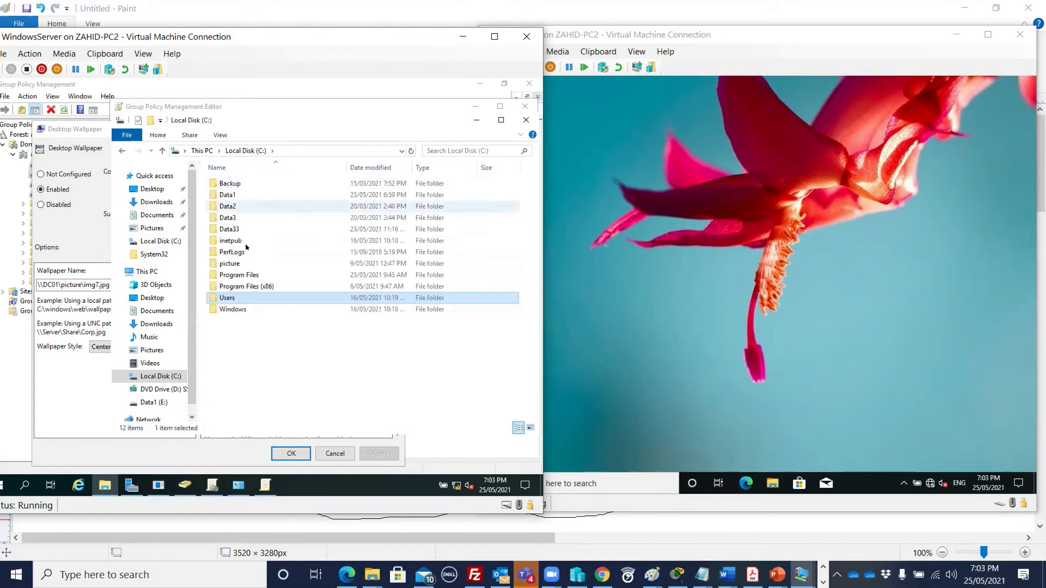
double_click(229, 308)
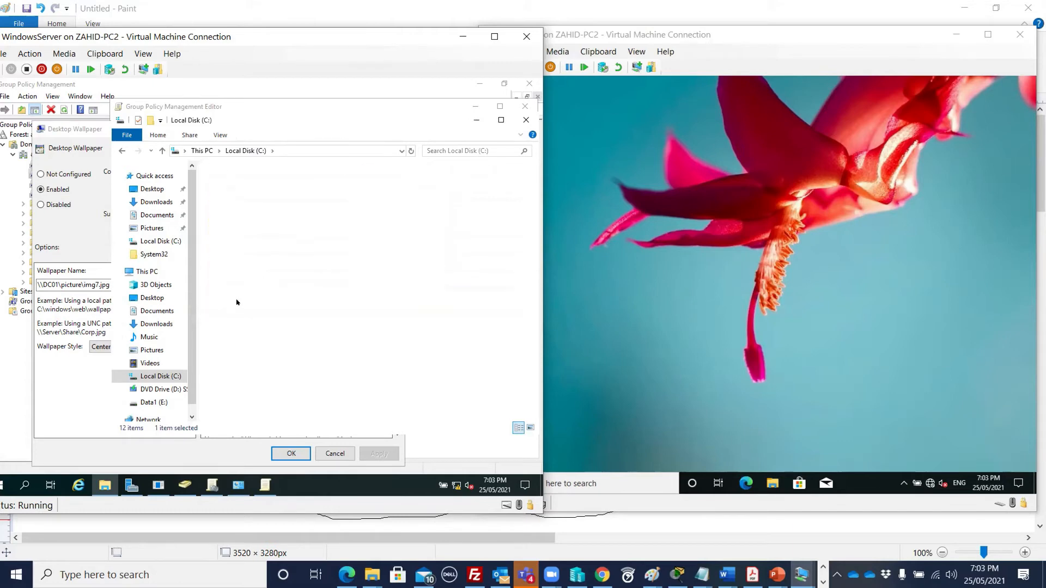
- Navigate into C:\Windows\Web\Wallpaper\Flowers
click(229, 264)
text(we)
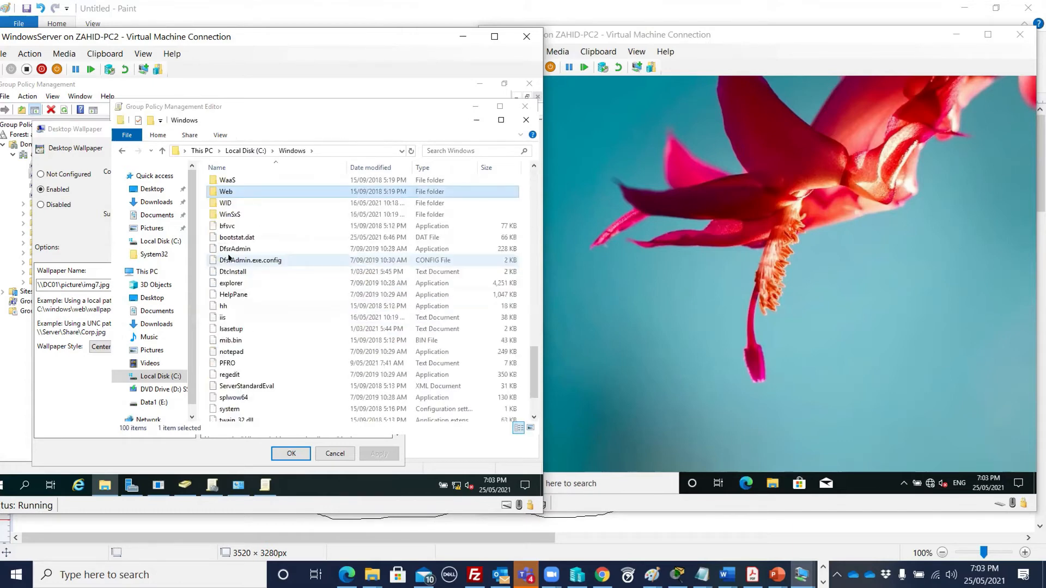
double_click(237, 188)
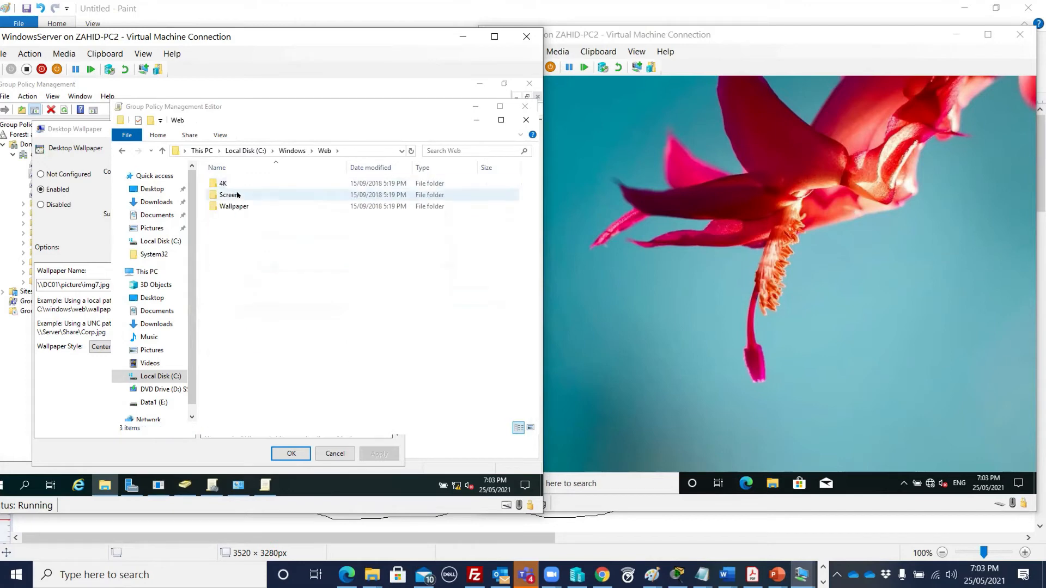
double_click(235, 205)
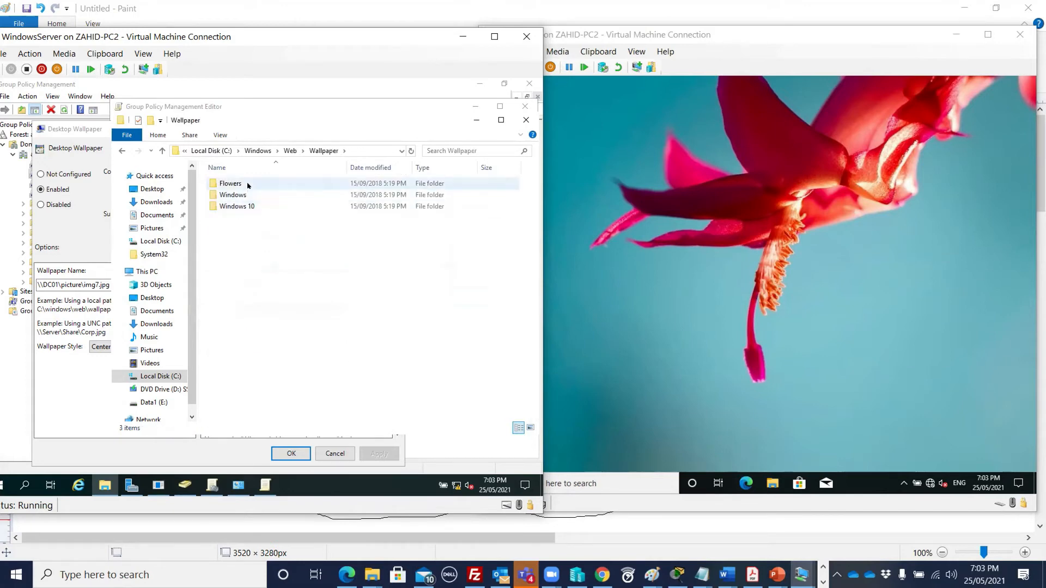
double_click(248, 185)
- Preview img11, img12 and img9 in Paint, closing each
click(245, 230)
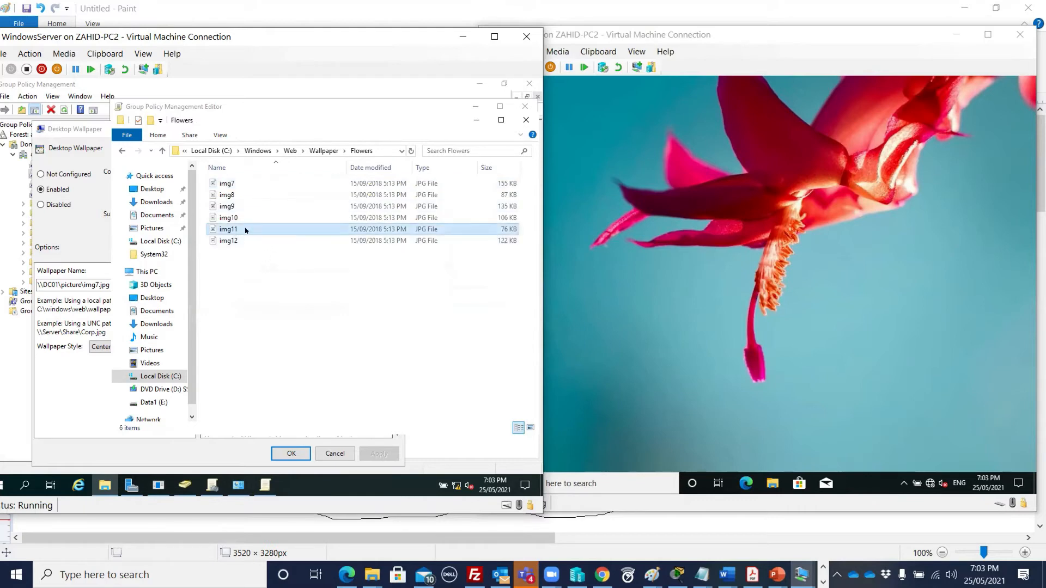
double_click(245, 230)
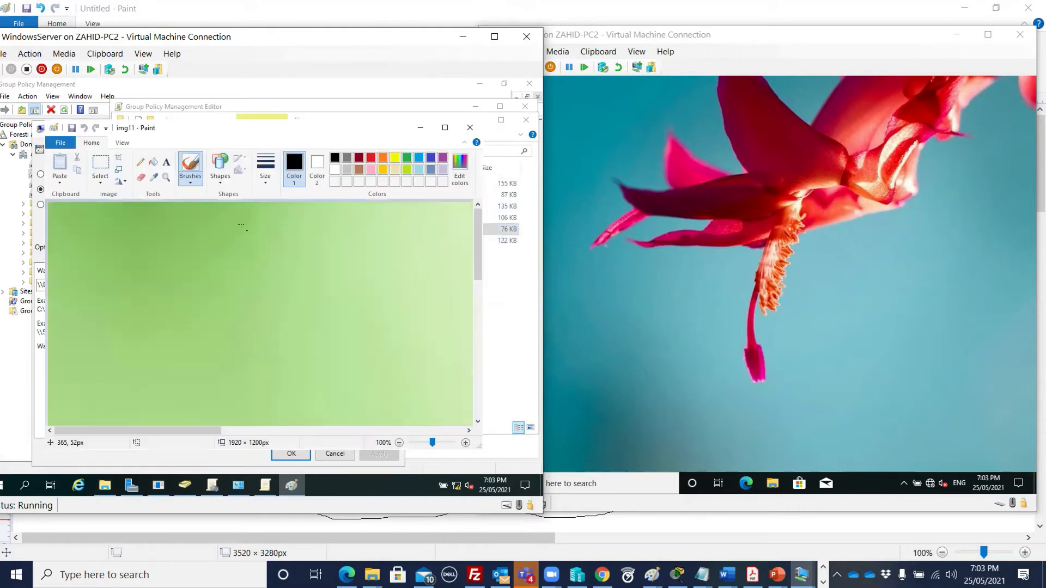
drag(478, 245, 461, 389)
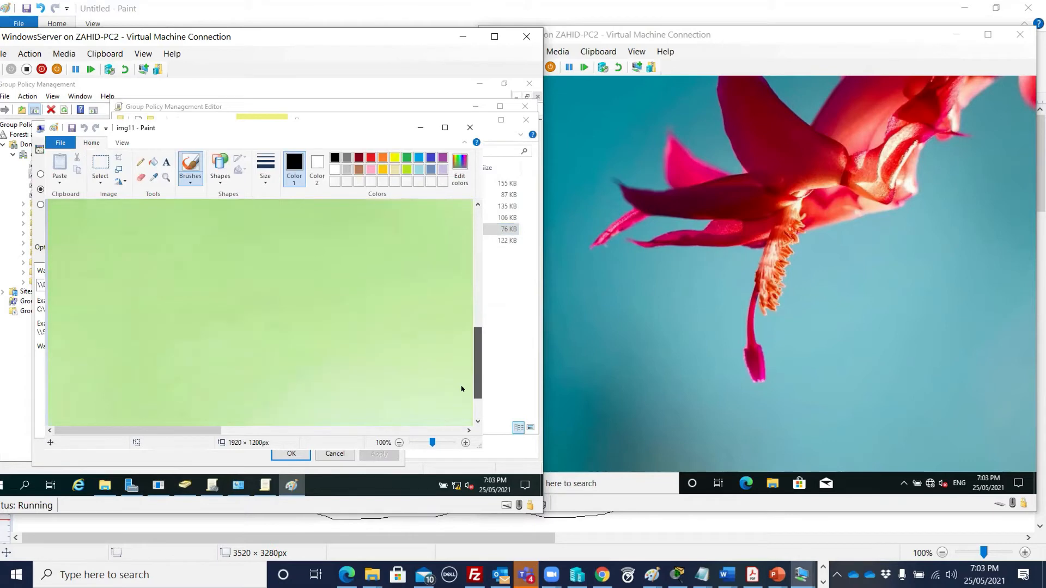
click(470, 127)
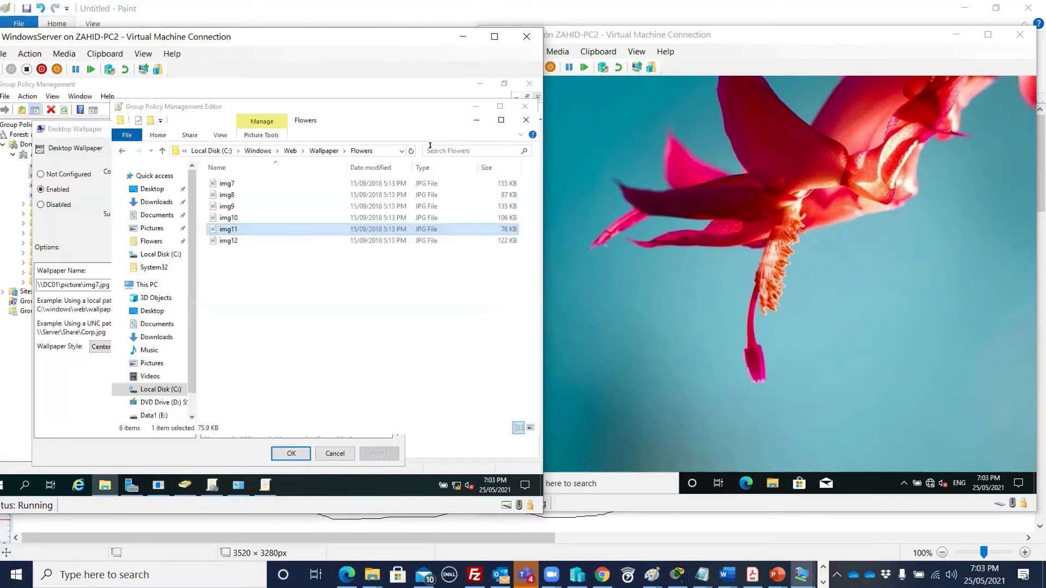
double_click(224, 241)
drag(480, 232, 478, 367)
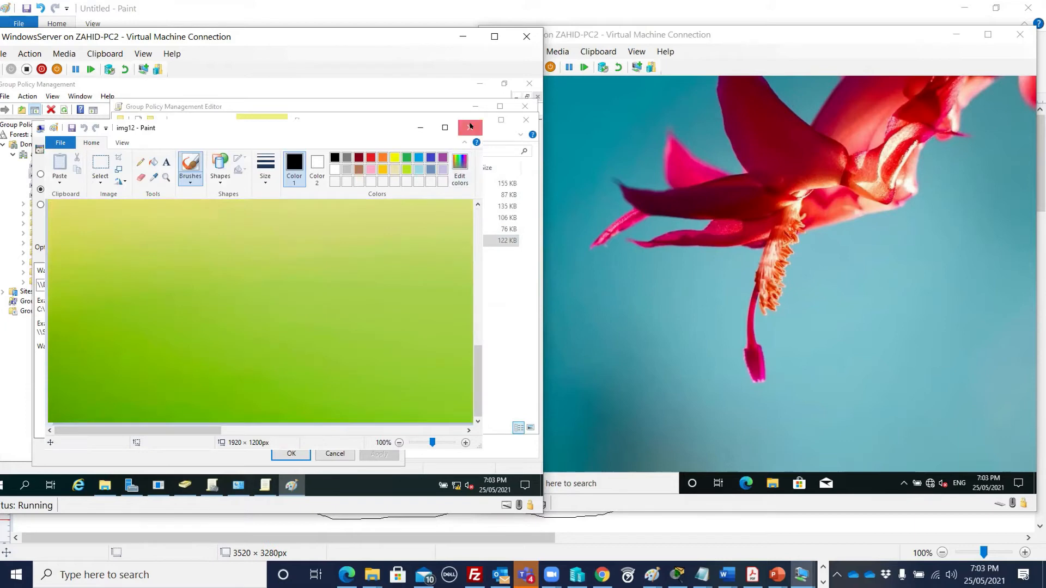
click(471, 126)
double_click(335, 207)
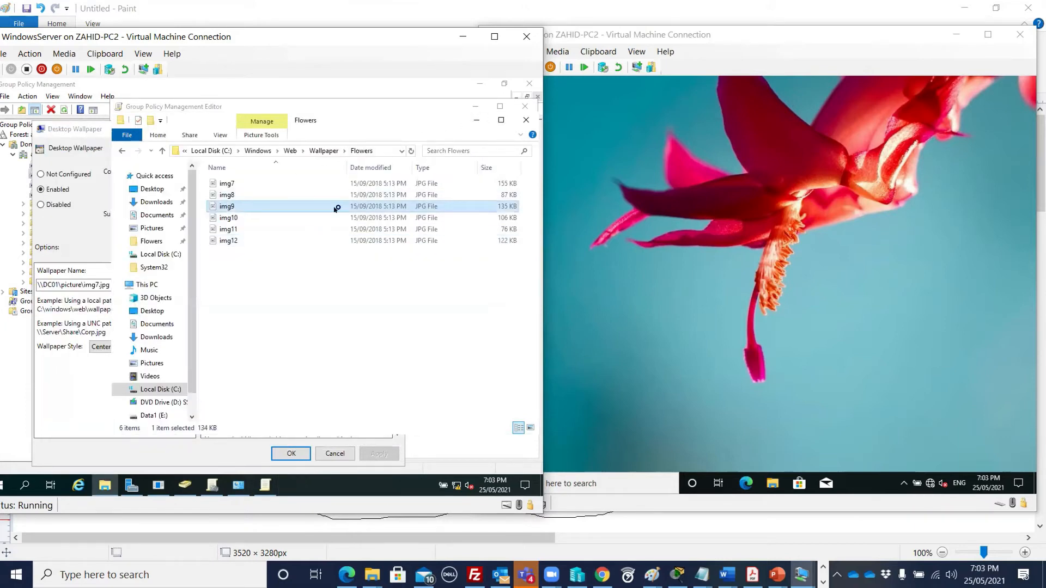
drag(473, 221, 463, 373)
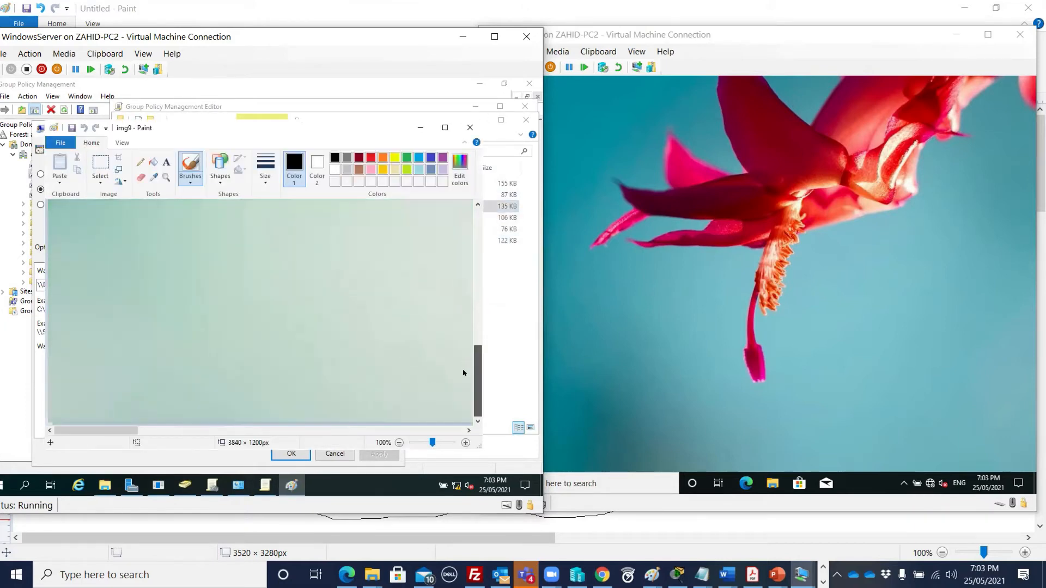
click(470, 127)
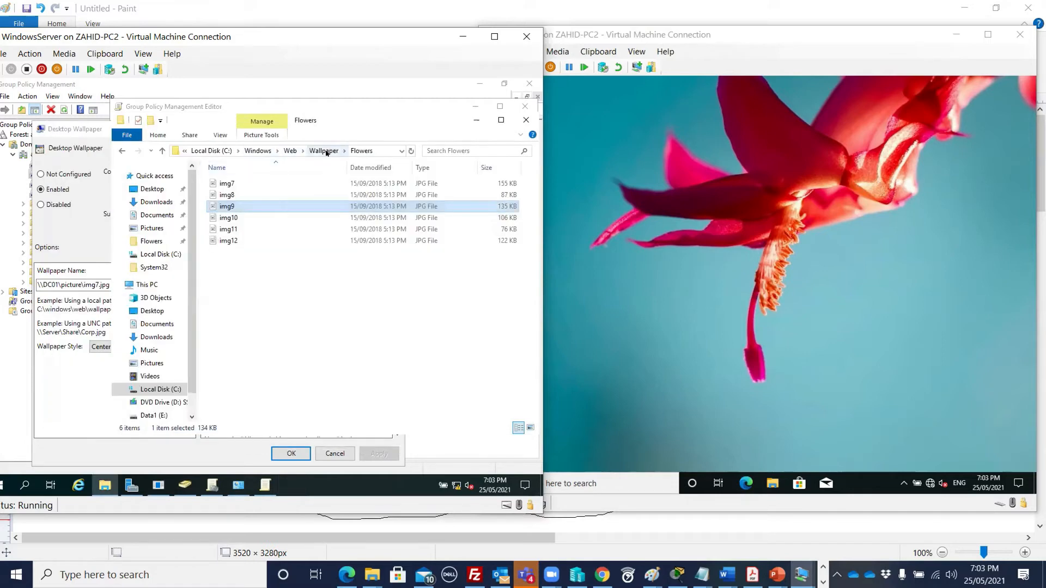
- Preview img3 from the Windows 10 wallpaper folder and close it
click(325, 151)
double_click(234, 195)
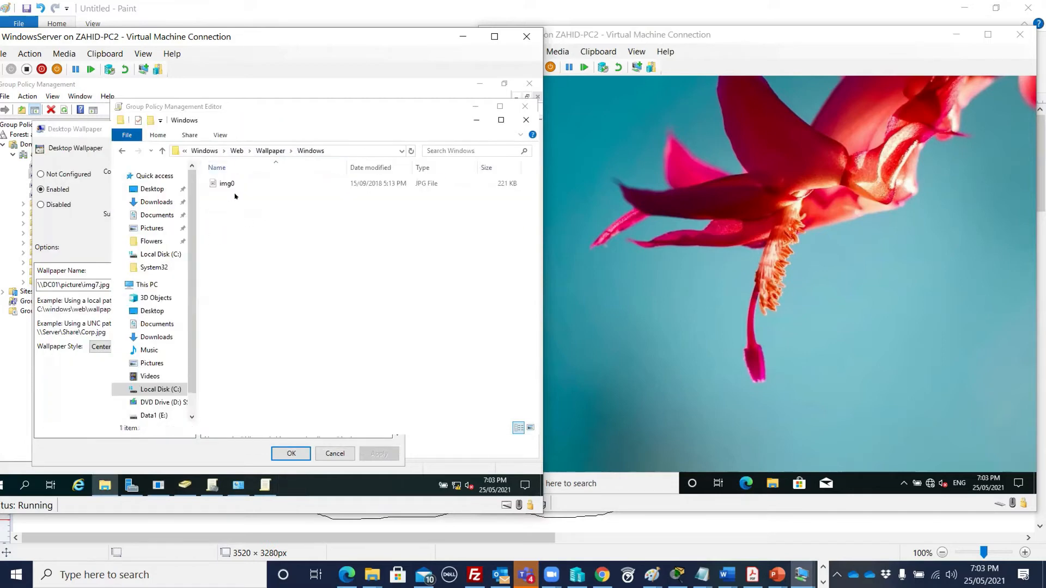
click(271, 150)
click(247, 205)
double_click(247, 205)
double_click(261, 205)
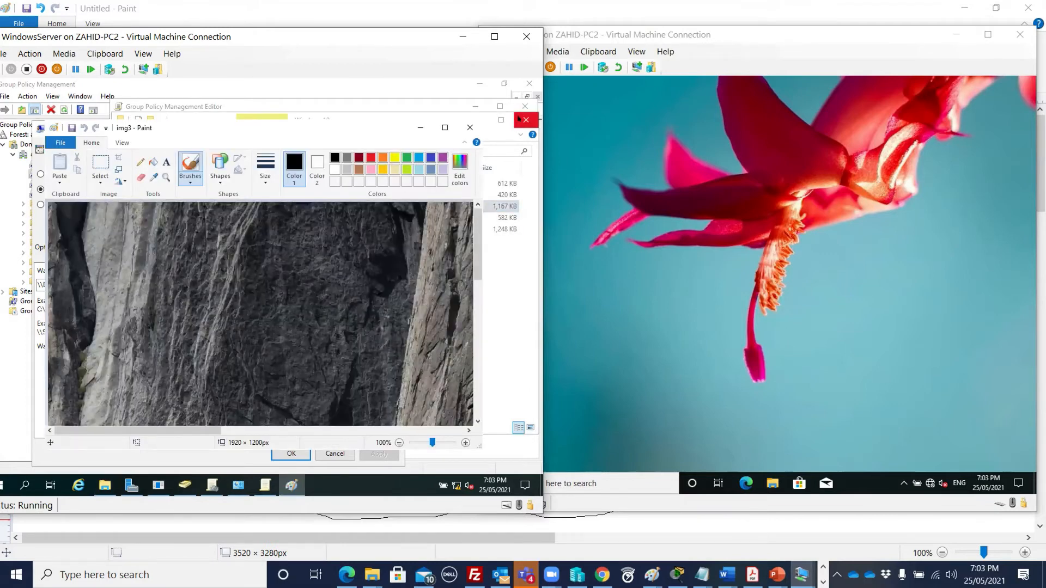
scroll(515, 125, down, 10)
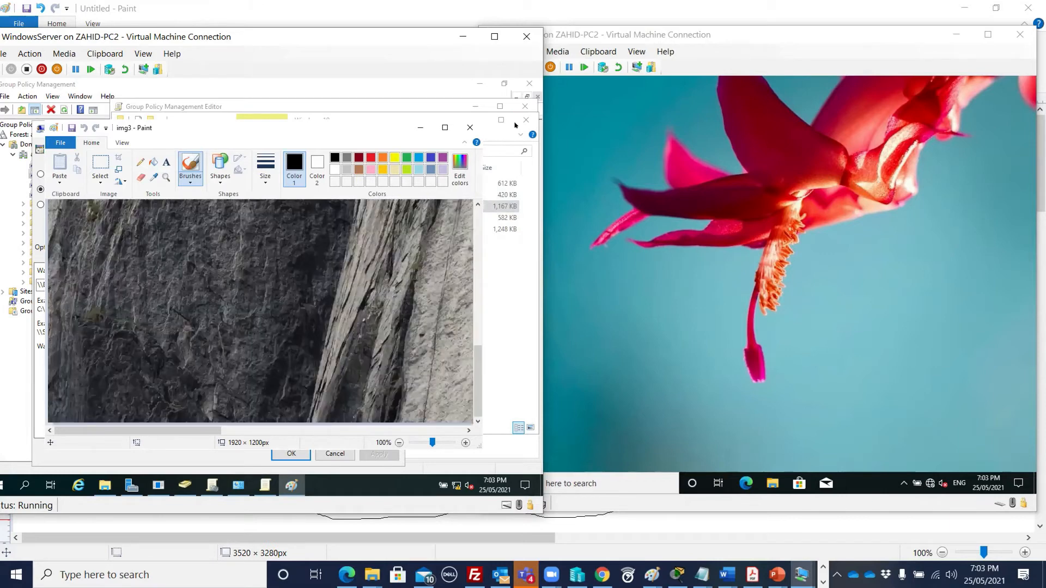
click(469, 126)
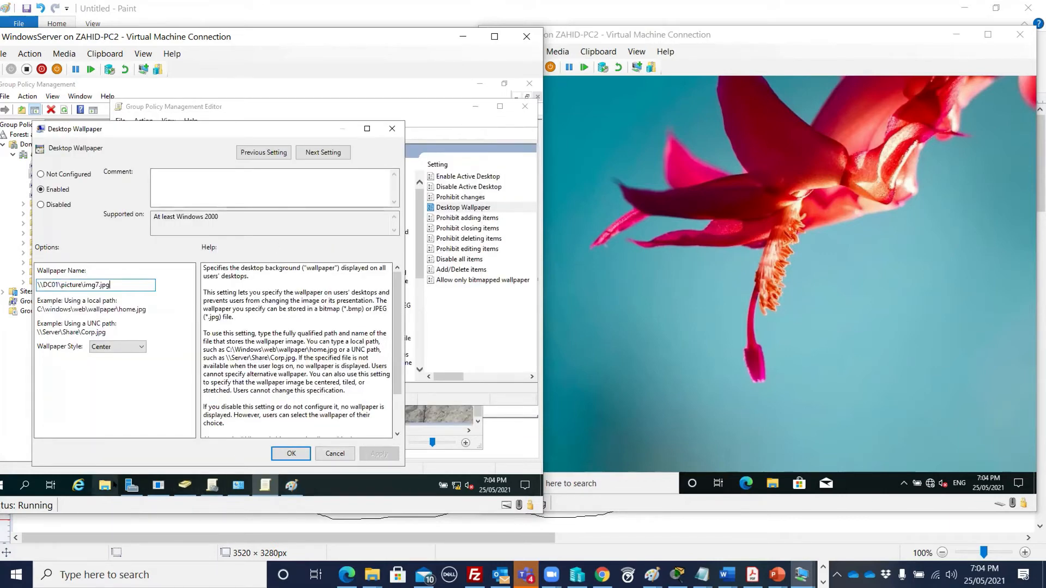
- Reopen the Flowers folder, preview img10, and close Paint without saving
click(105, 485)
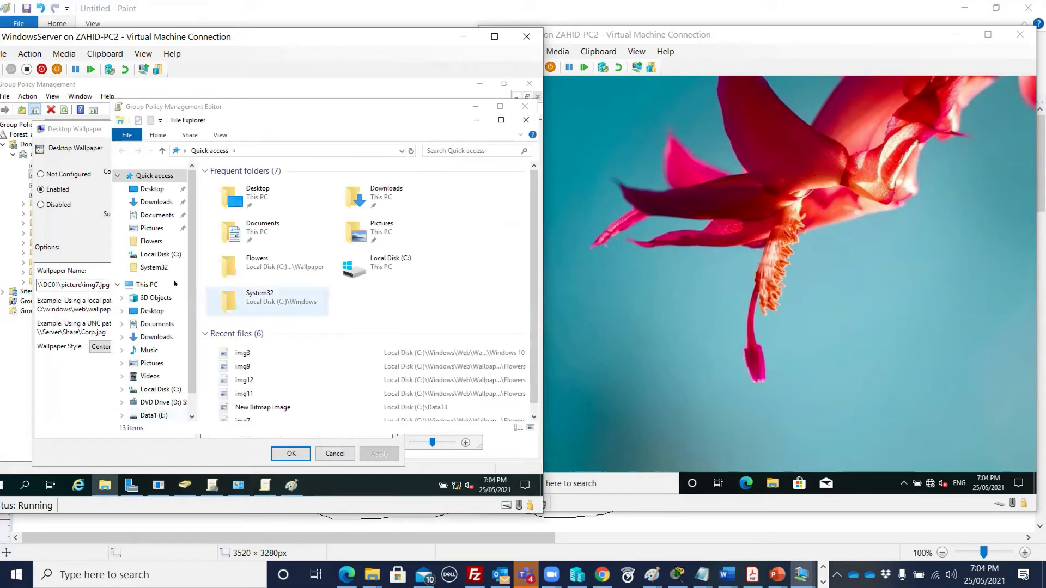
click(183, 241)
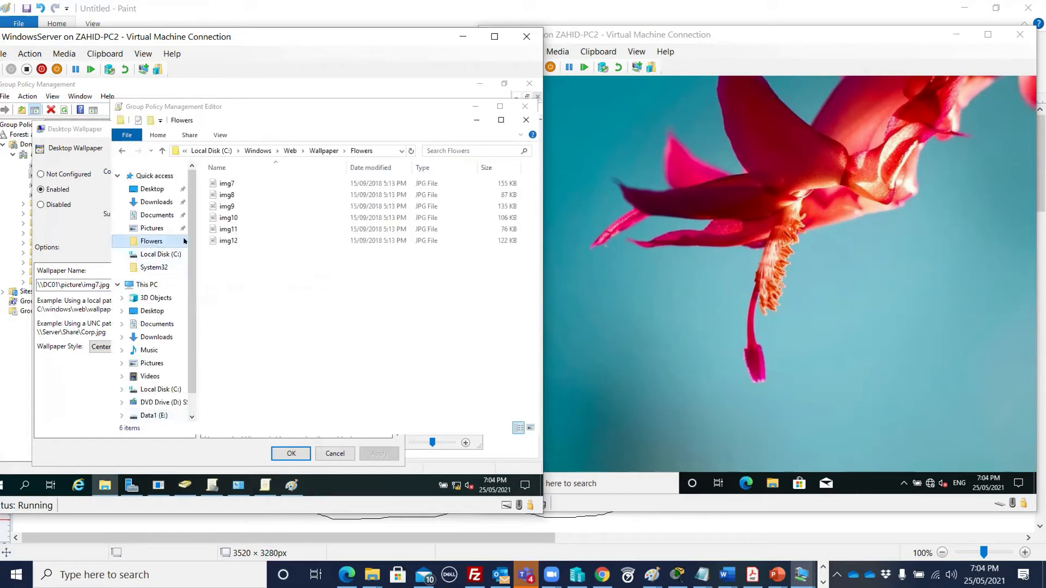
click(237, 217)
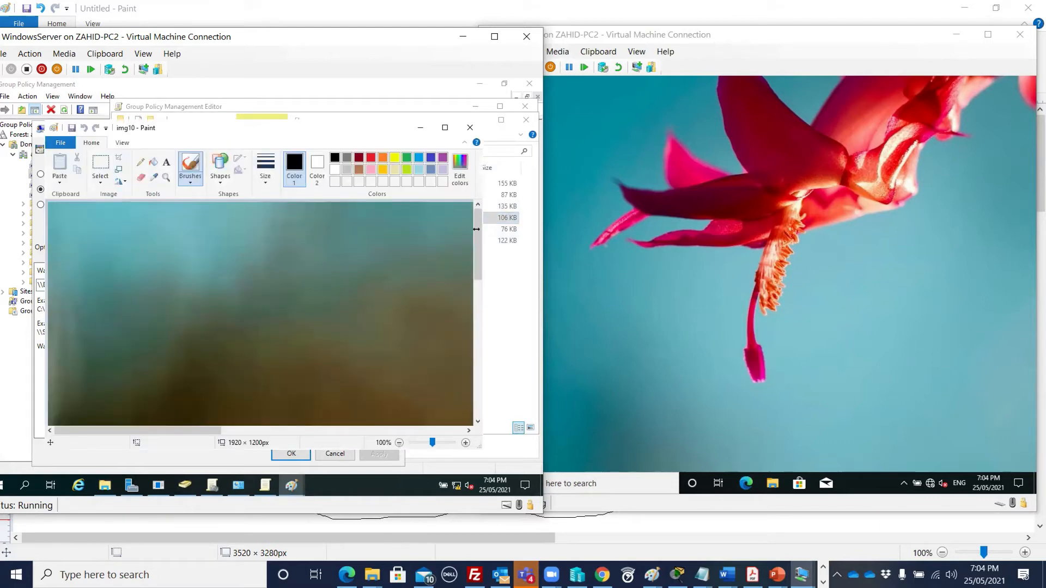
mouse_move(476, 229)
mouse_down()
mouse_move(480, 396)
mouse_move(478, 284)
mouse_up()
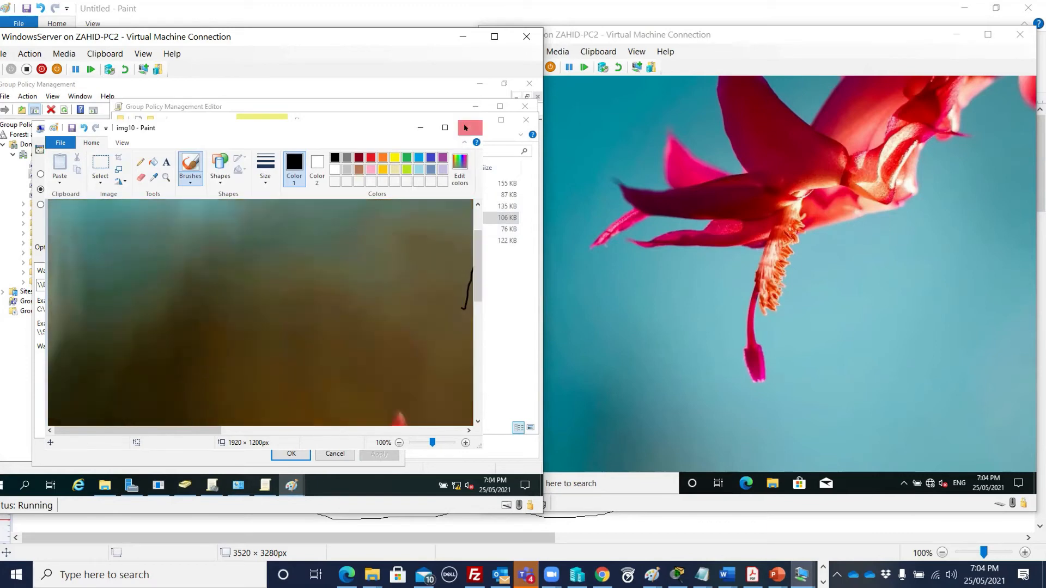
click(467, 128)
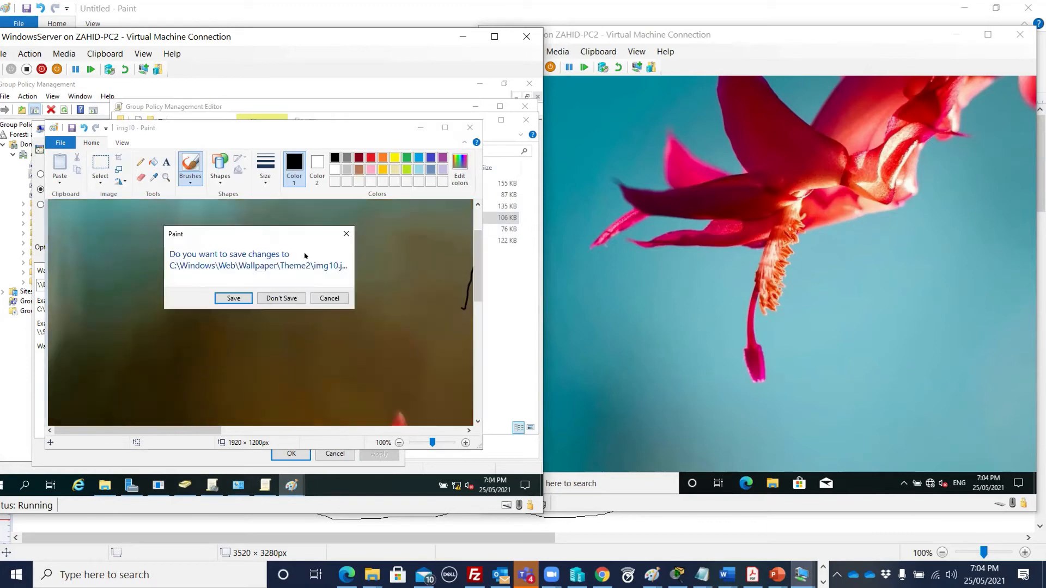
click(281, 299)
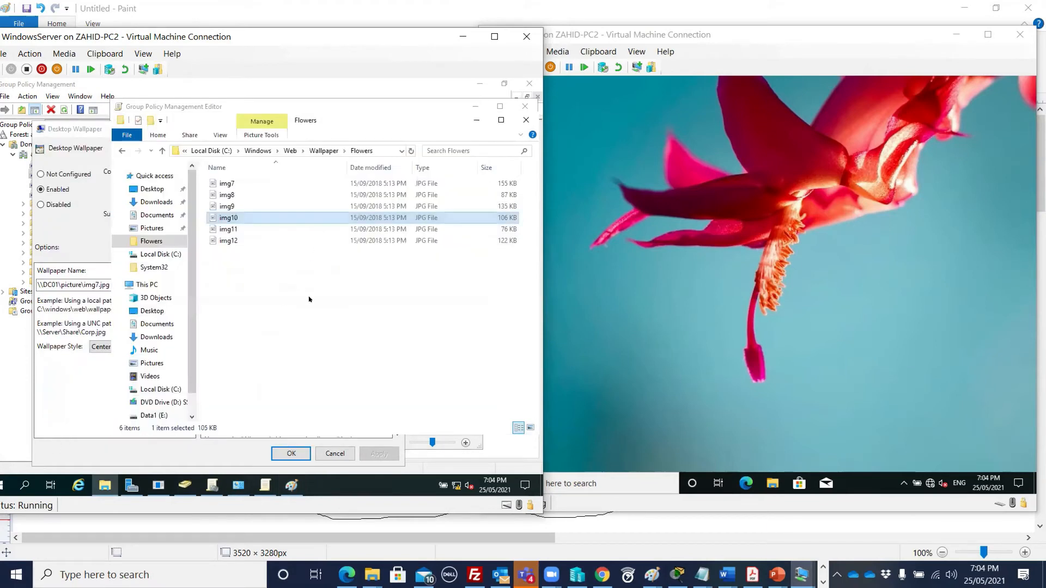
- Copy img10 into the C:\picture folder alongside img7
right_click(244, 216)
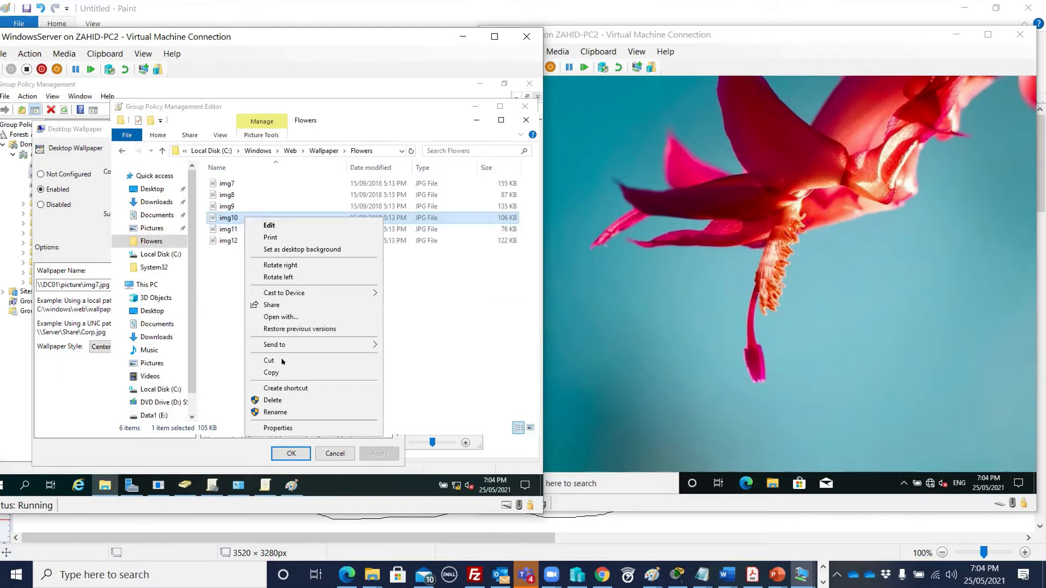
click(272, 372)
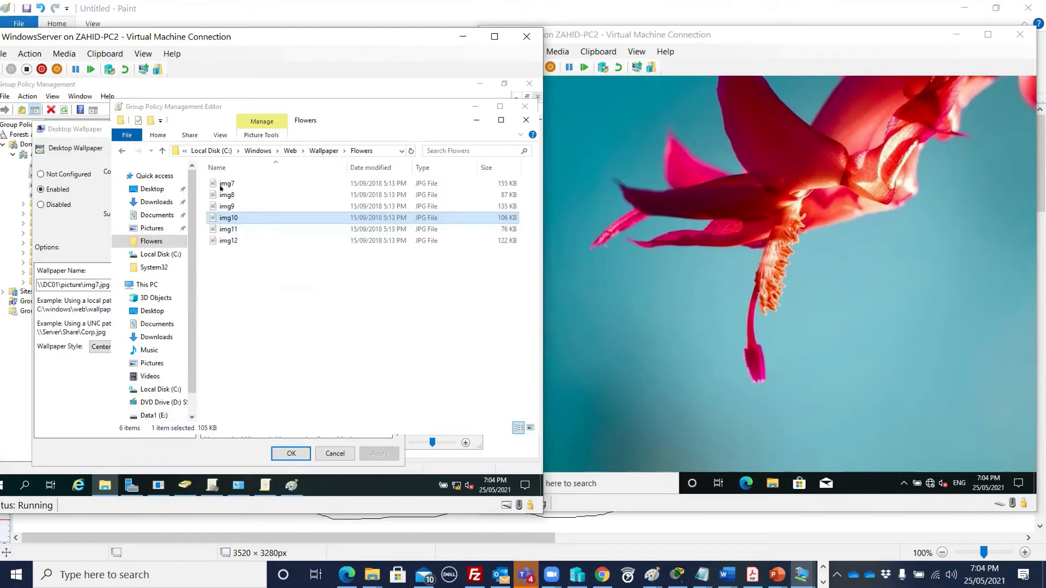
click(219, 152)
double_click(229, 264)
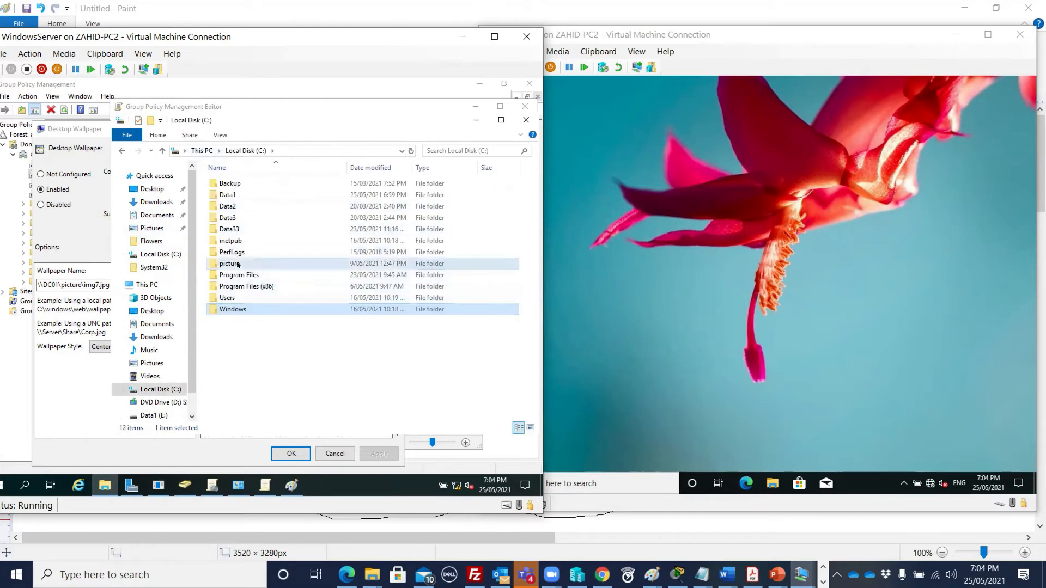
click(229, 184)
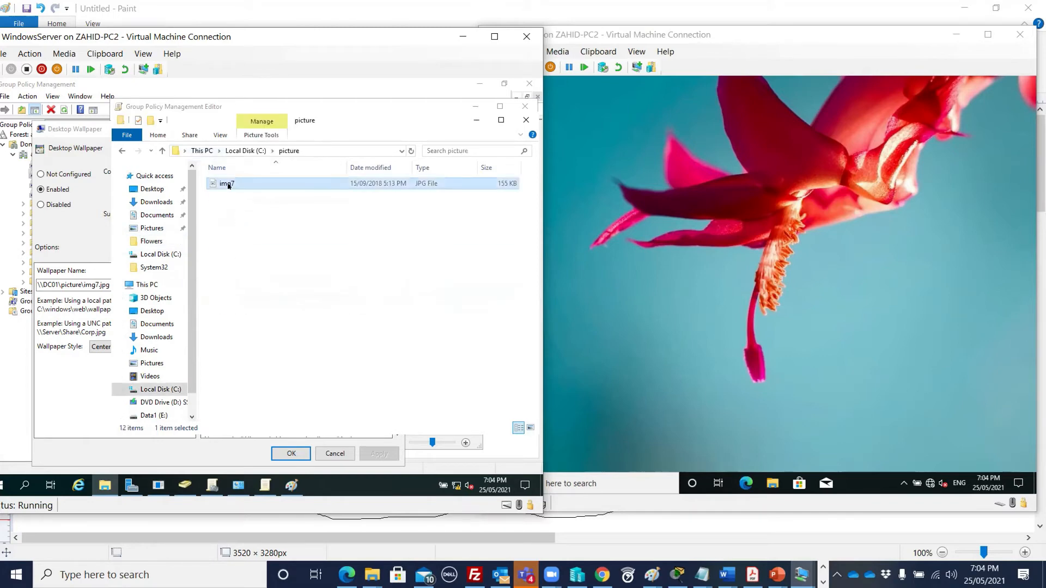
click(247, 248)
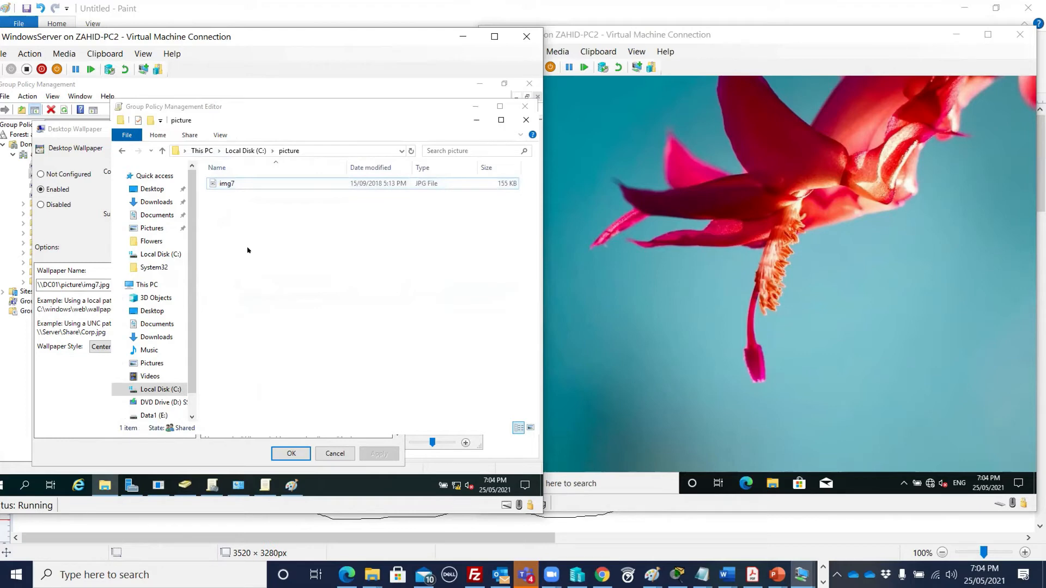
key(ctrl+v)
click(253, 249)
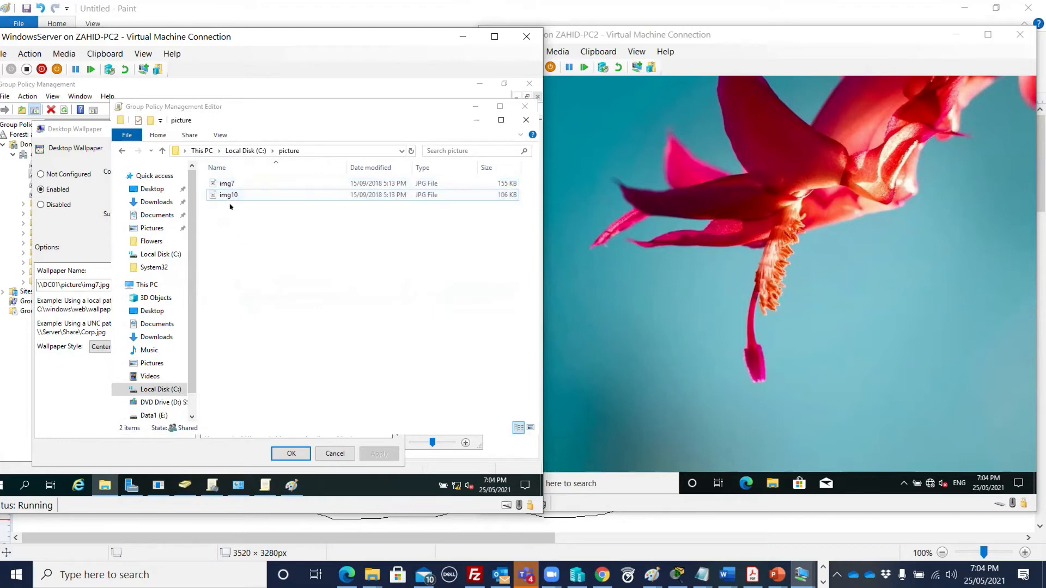
click(228, 195)
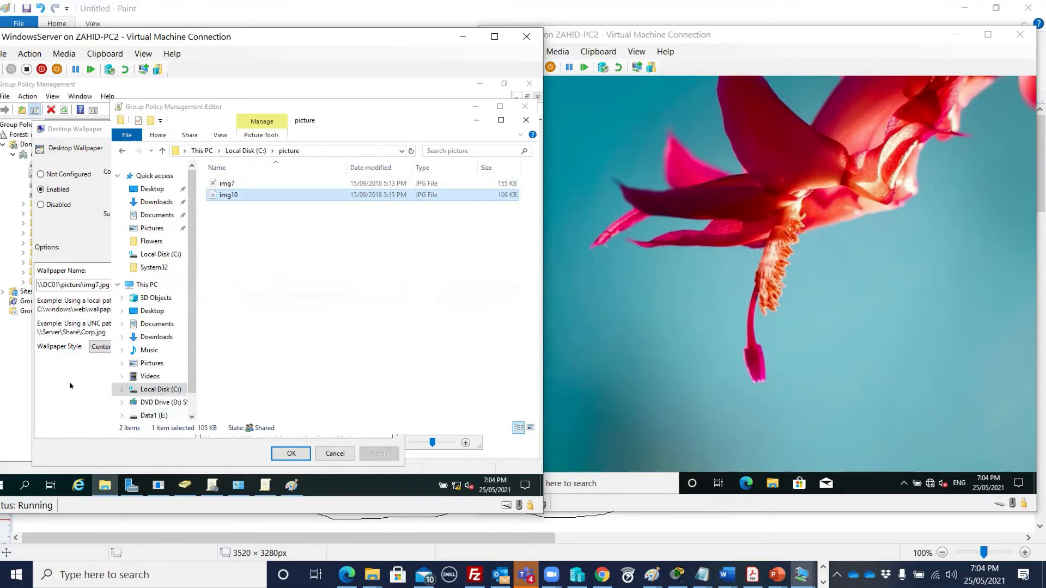
click(108, 299)
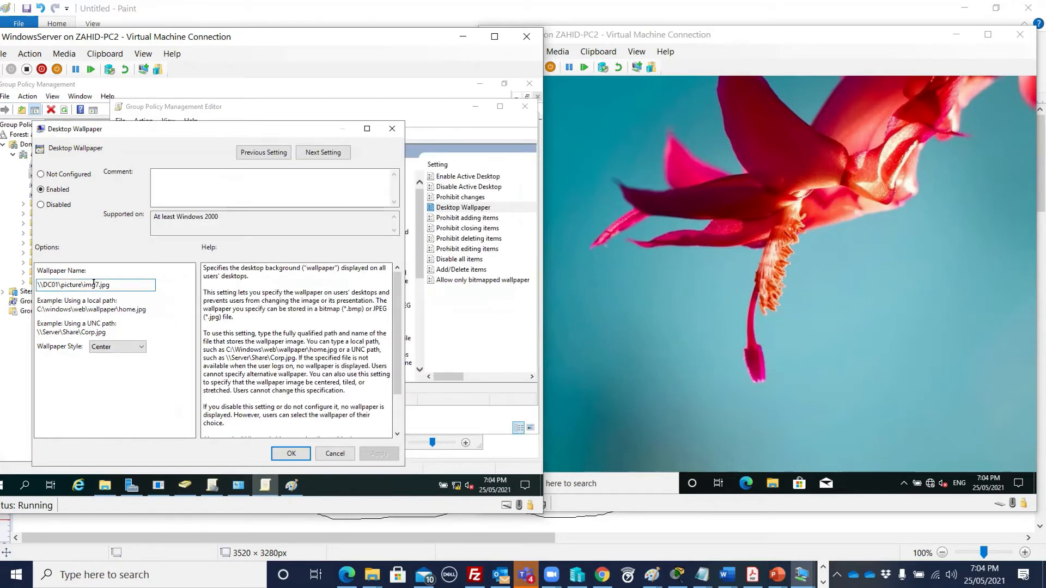
- Change the wallpaper path to \\DC01\picture\img10.jpg, apply it, and close with OK
key(BackSpace)
click(95, 284)
text(10)
click(380, 453)
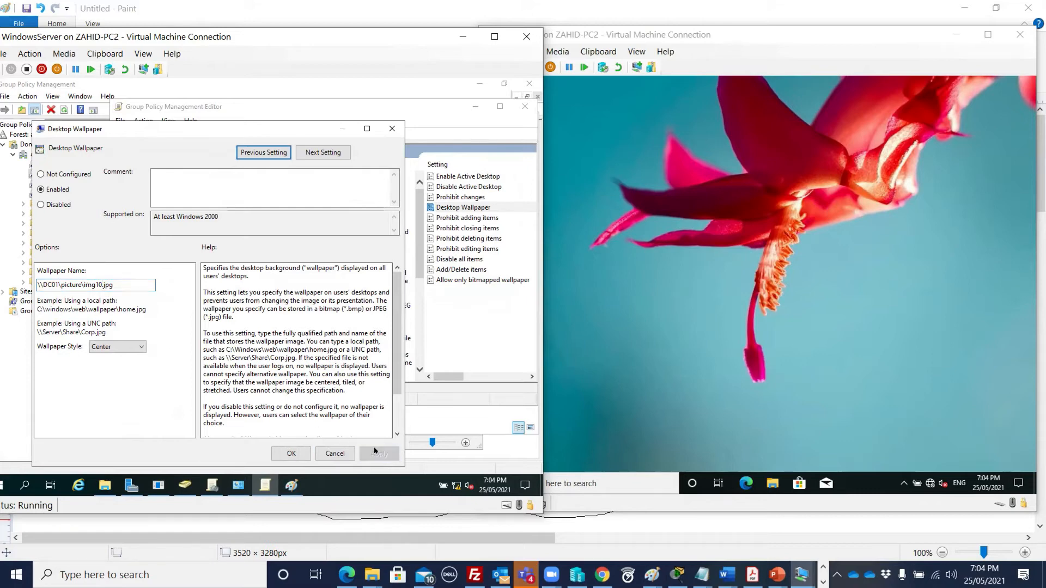
click(292, 455)
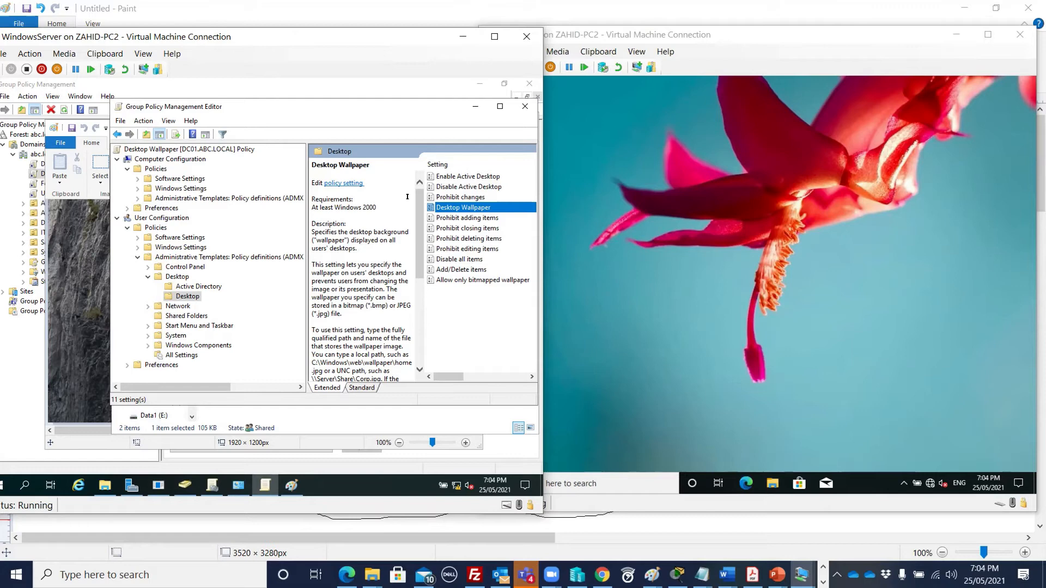
- Close the policy editor, the picture folder window and Paint
click(524, 107)
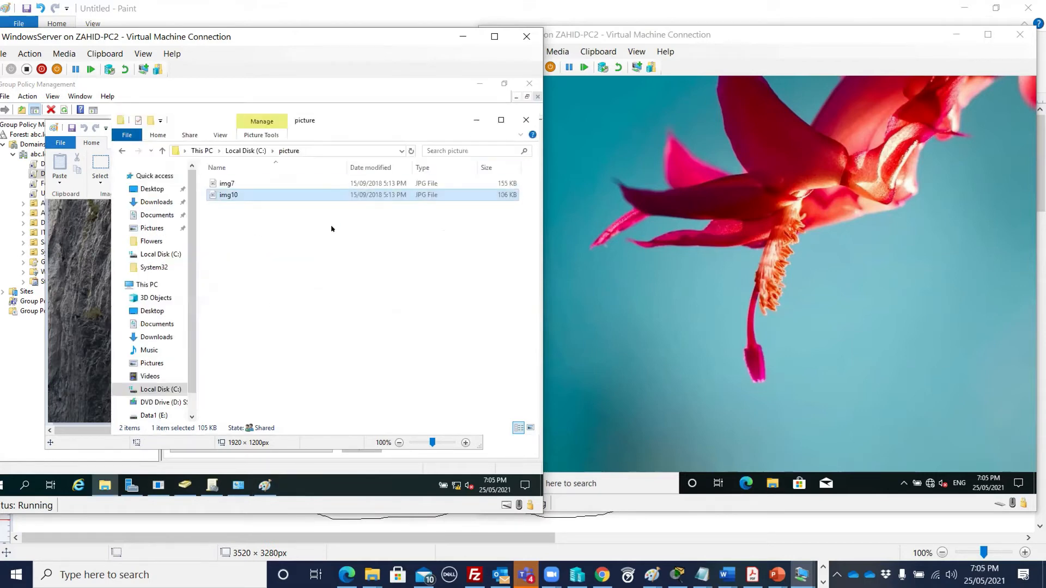
click(525, 120)
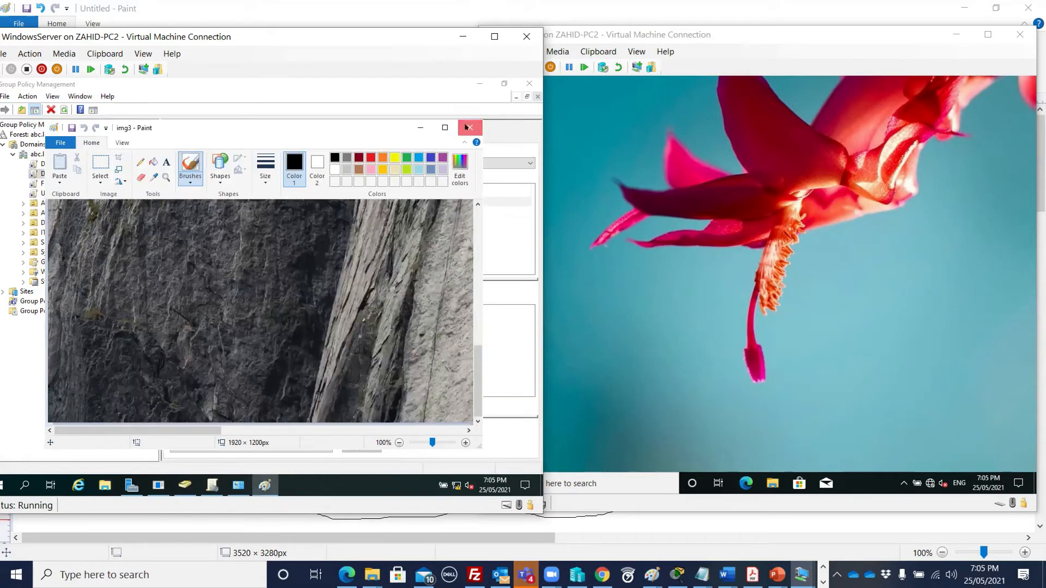
click(470, 128)
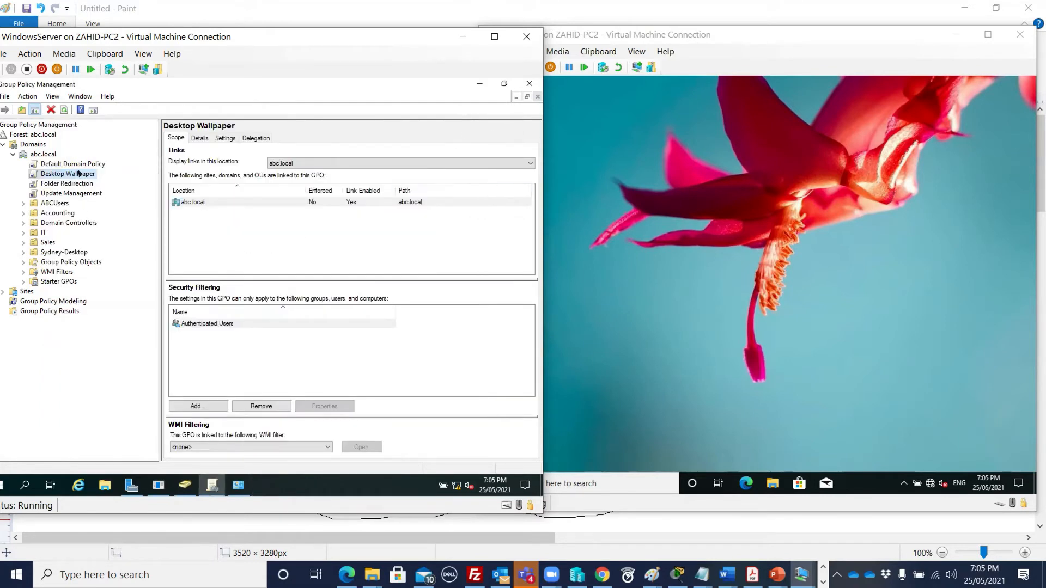
- Show the full GPO Settings report confirming Desktop Wallpaper is Enabled with img10.jpg
click(223, 138)
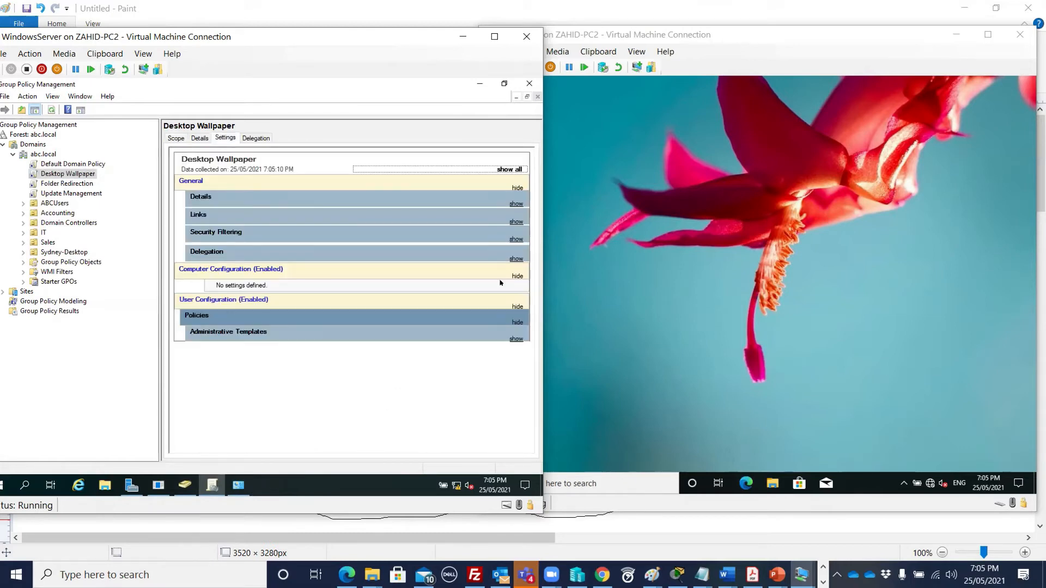
click(497, 170)
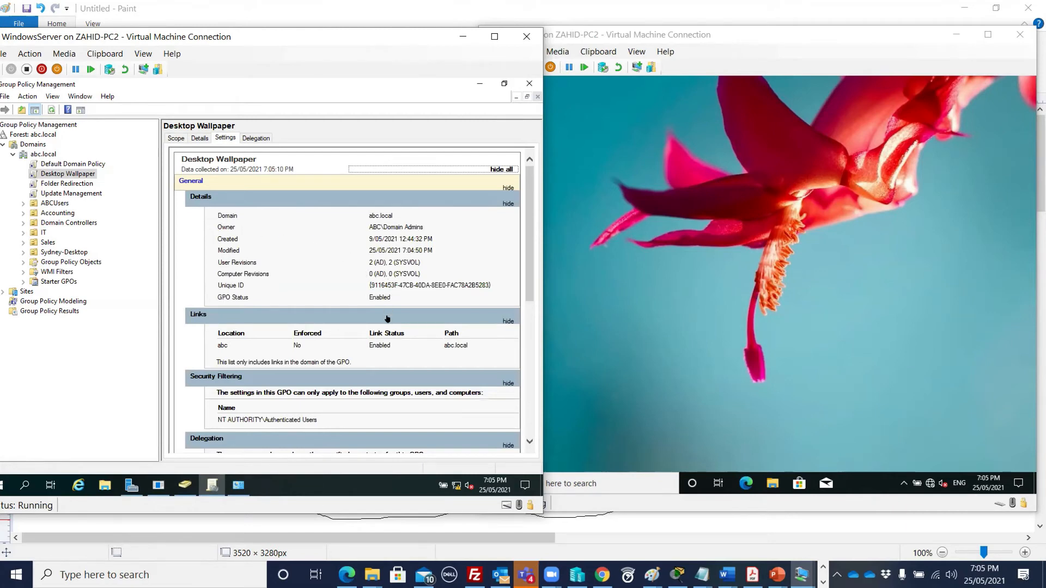
scroll(386, 325, down, 3)
scroll(387, 324, down, 3)
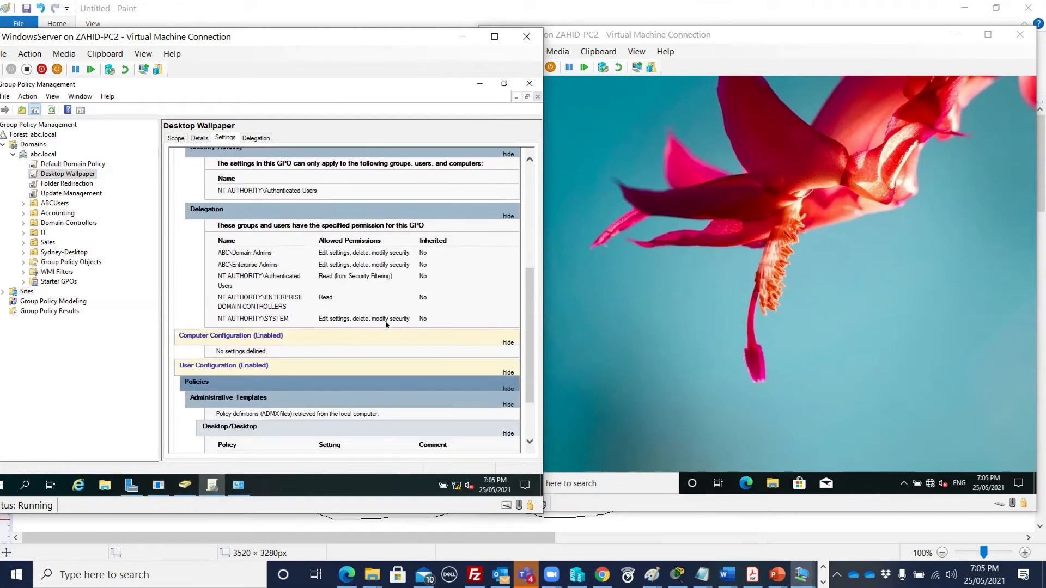
click(680, 284)
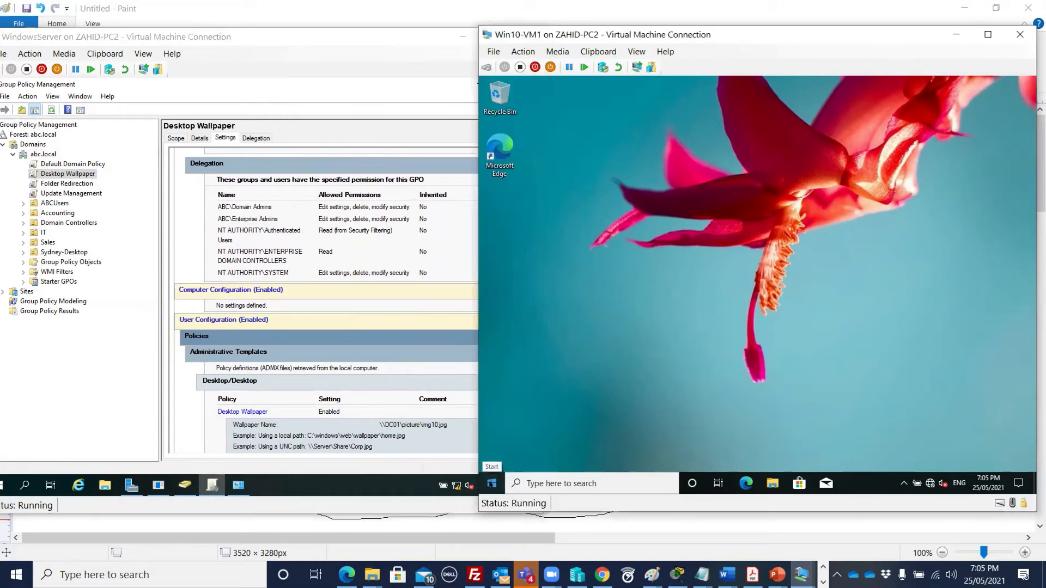
- Sign the Win10-VM1 user out and back in with the account password
right_click(492, 483)
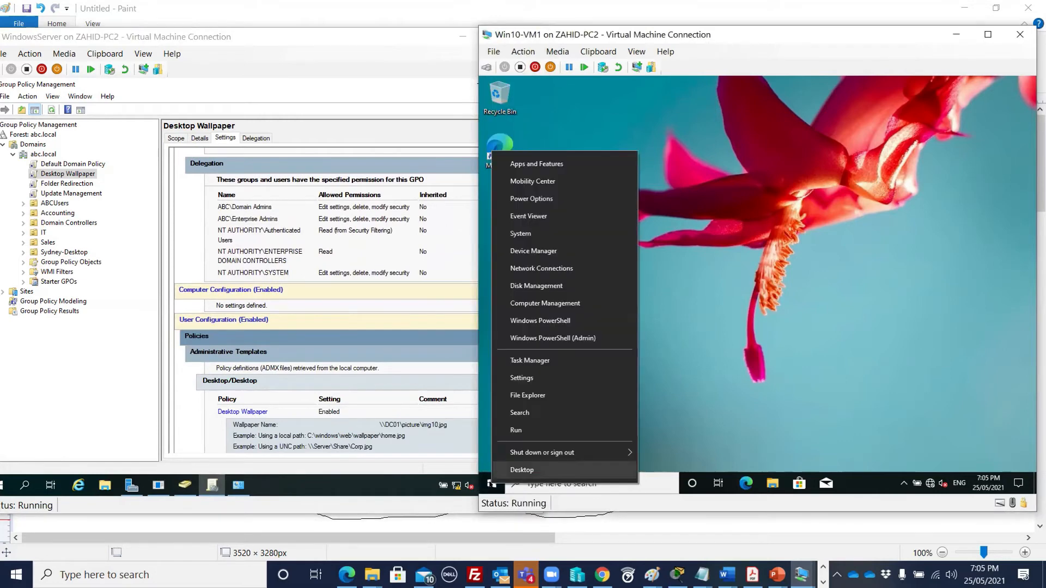
mouse_move(602, 451)
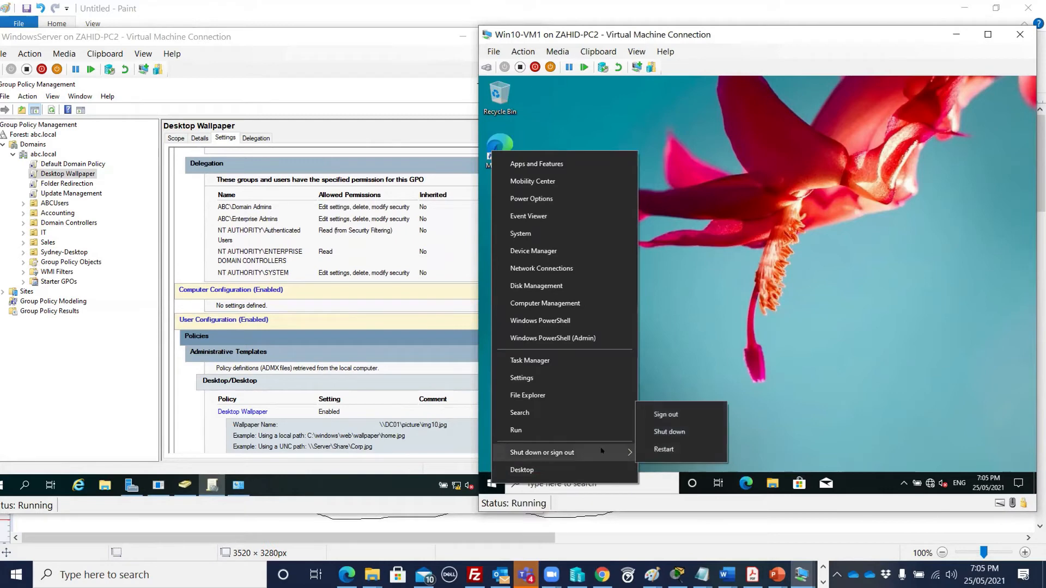
click(666, 412)
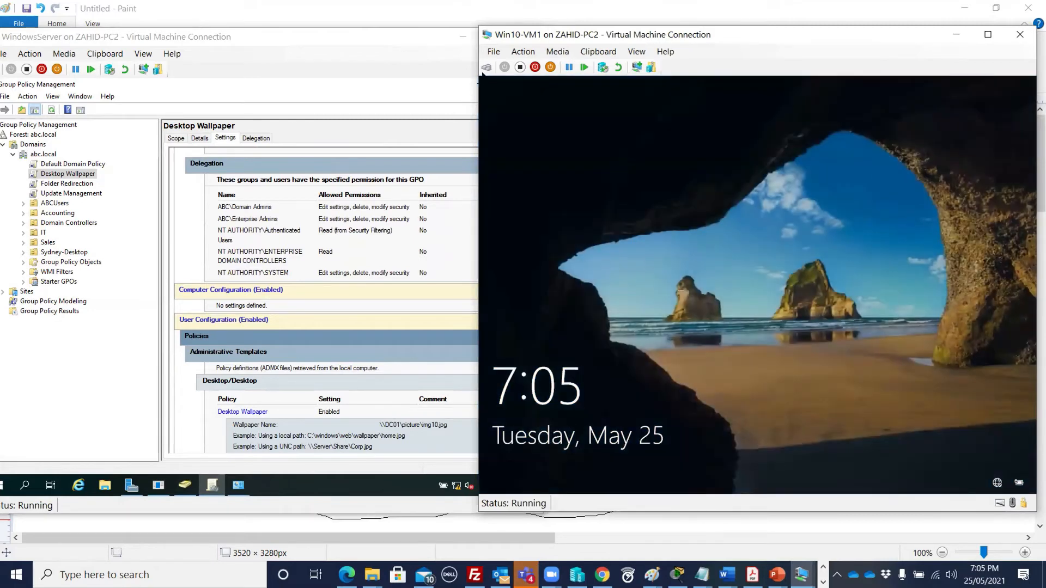
click(604, 301)
text(•••••••)
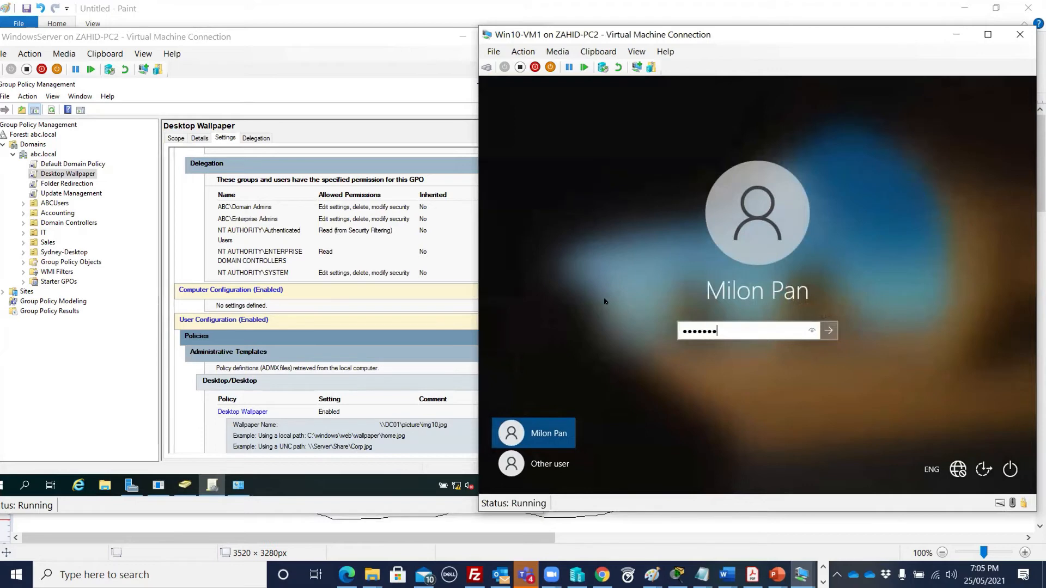
key(Return)
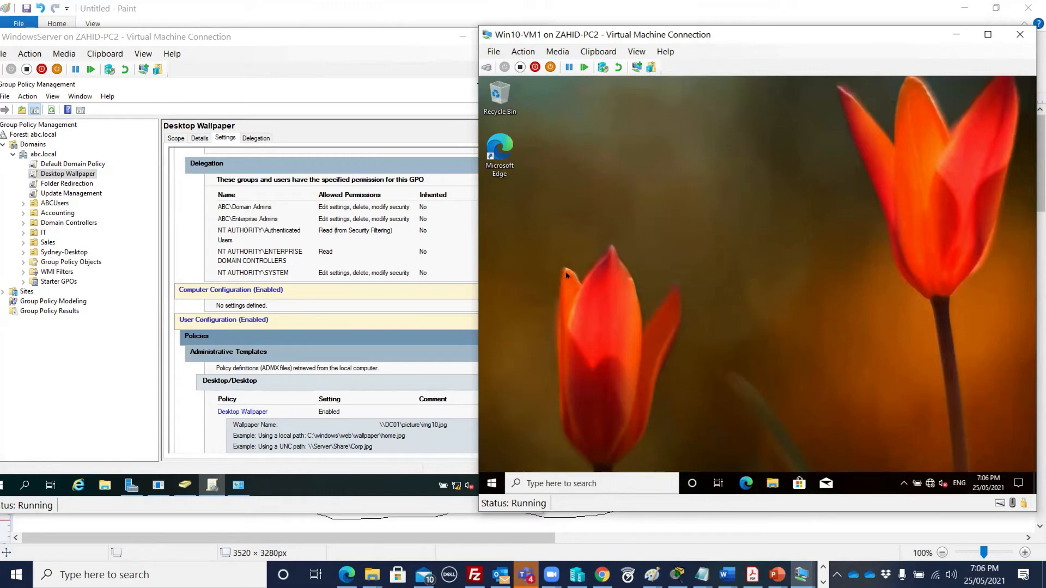
- Bring the server console forward, then switch to the Group Policy slide deck
click(90, 351)
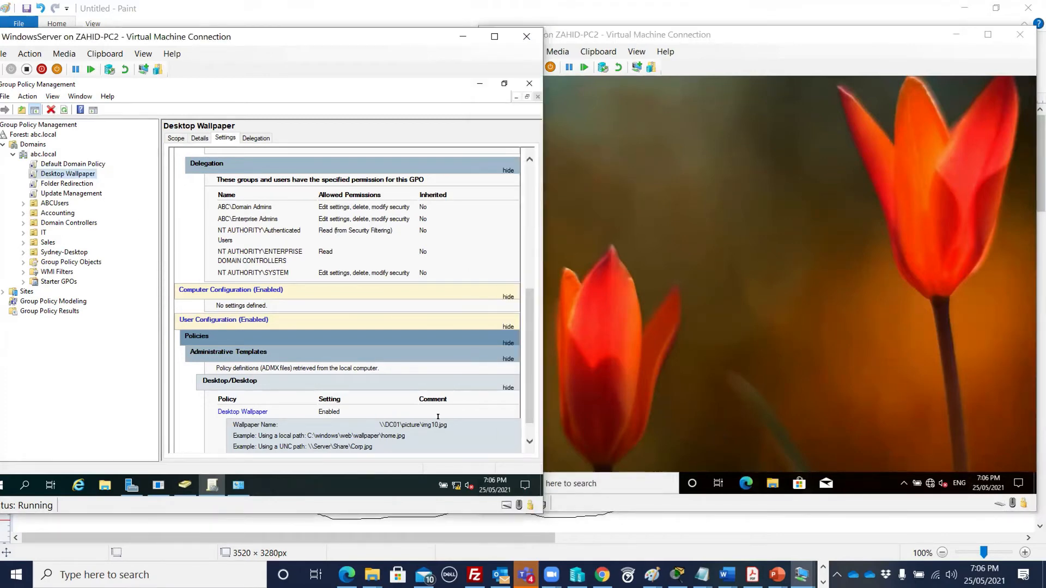
mouse_move(771, 573)
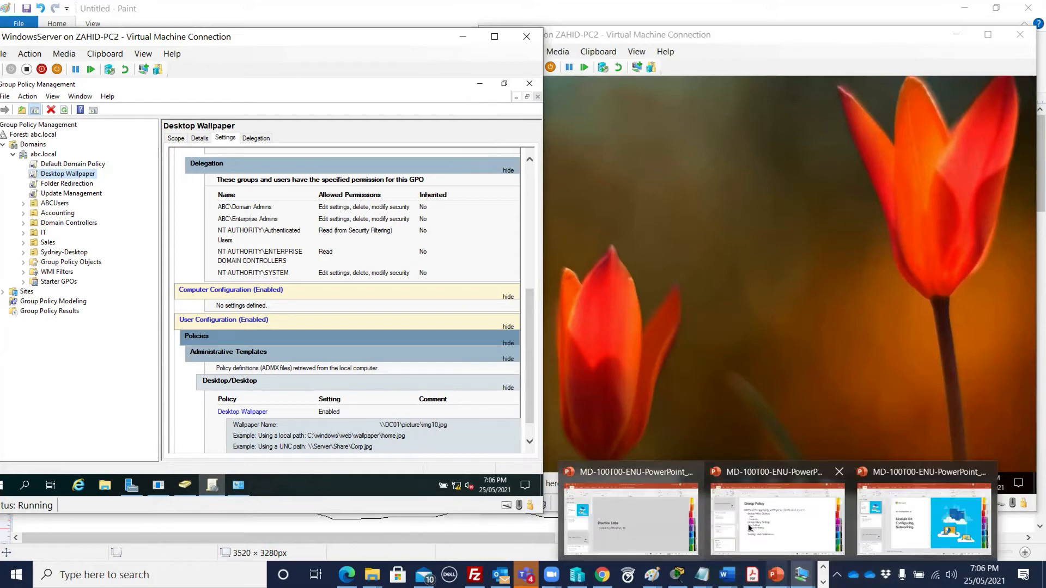
click(778, 518)
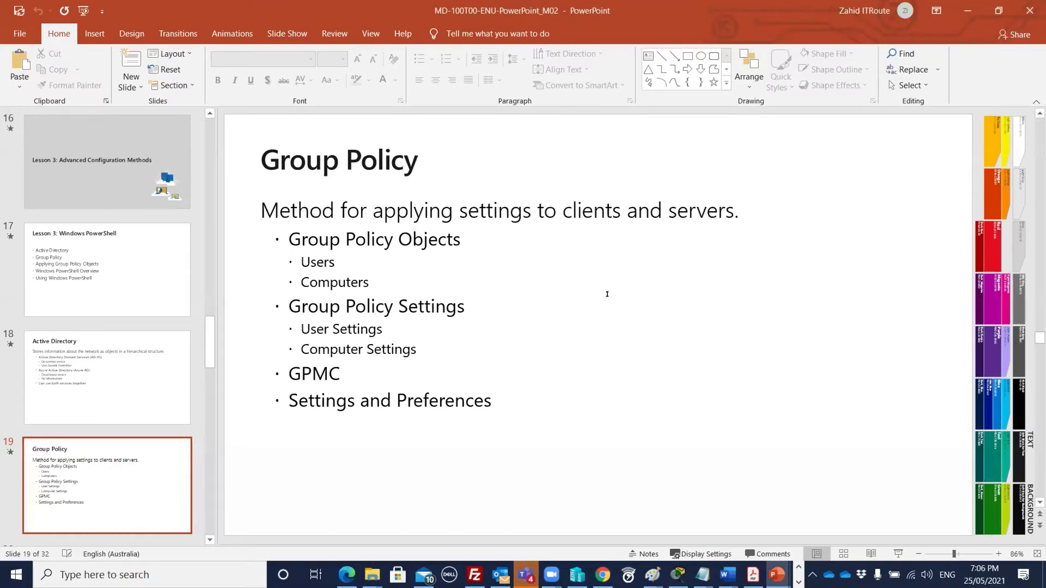
- Scroll the deck down to slide 20, Applying Group Policy Objects
scroll(606, 295, down, 1)
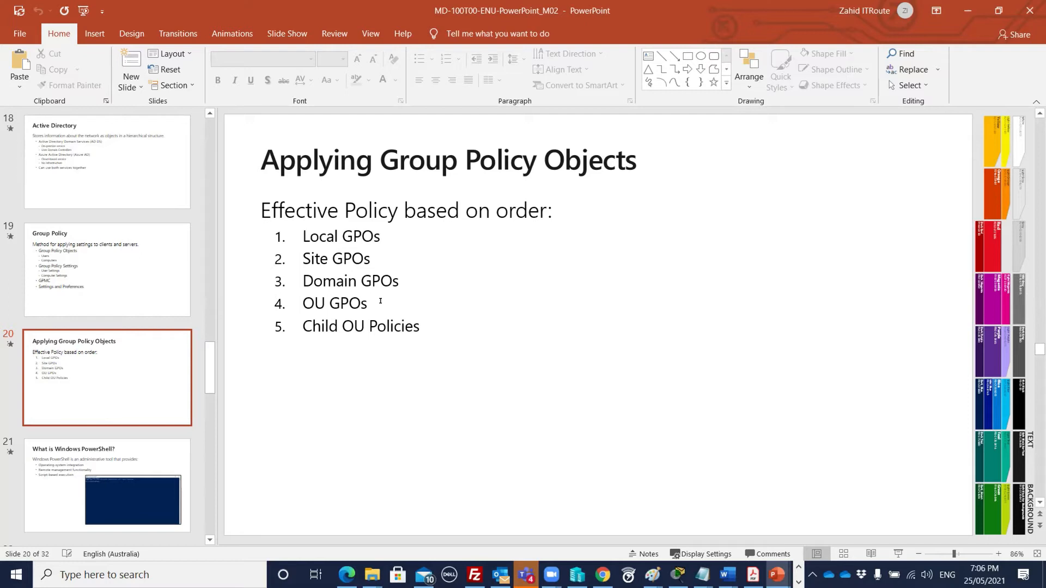
- Scroll the deck down to slide 21, 'What is Windows PowerShell?', and open Windows search
scroll(494, 310, down, 1)
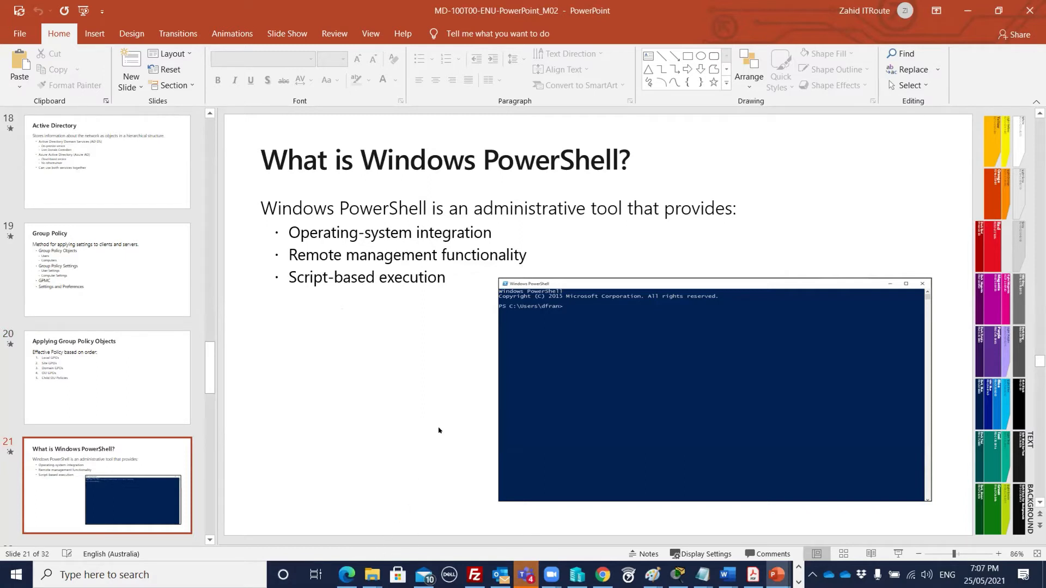
click(85, 572)
- Launch Windows PowerShell from a search for 'power' and move its console window lower on screen
text(power)
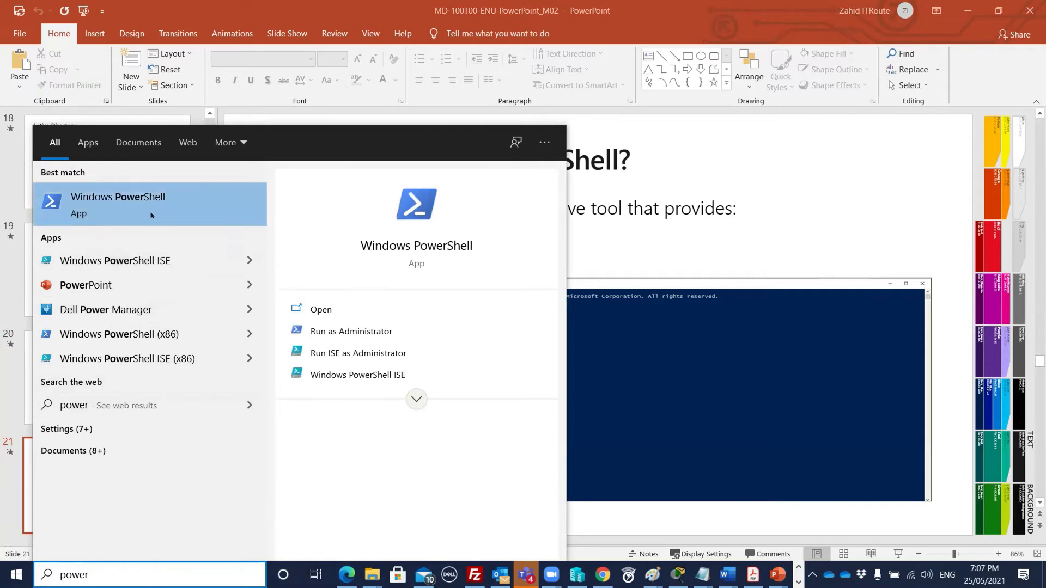
click(170, 205)
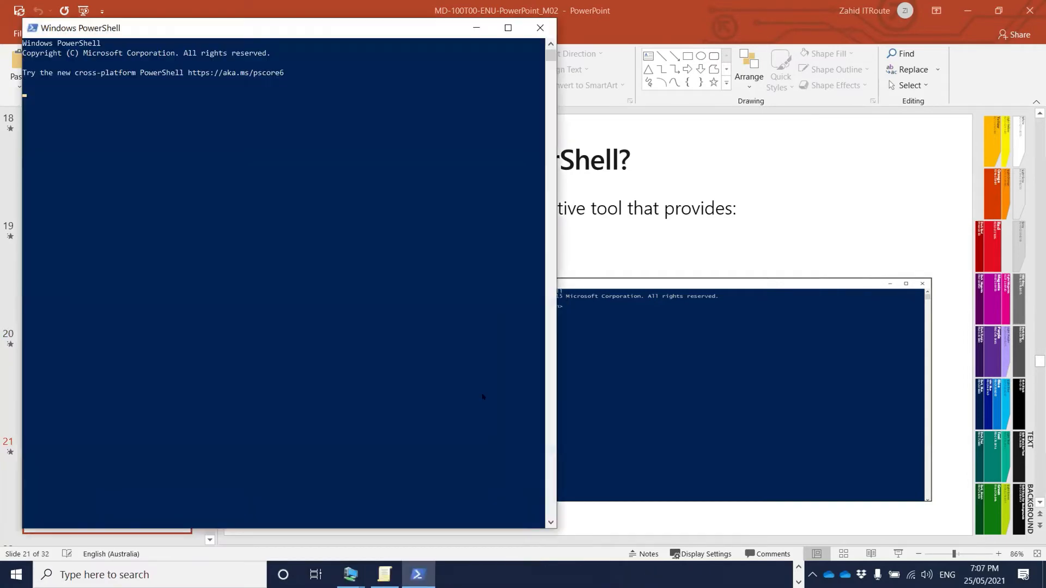
drag(334, 21, 385, 109)
- Run ipconfig to list the network adapters, with Wi-Fi at IPv4 192.168.8.128
text(ipconfig)
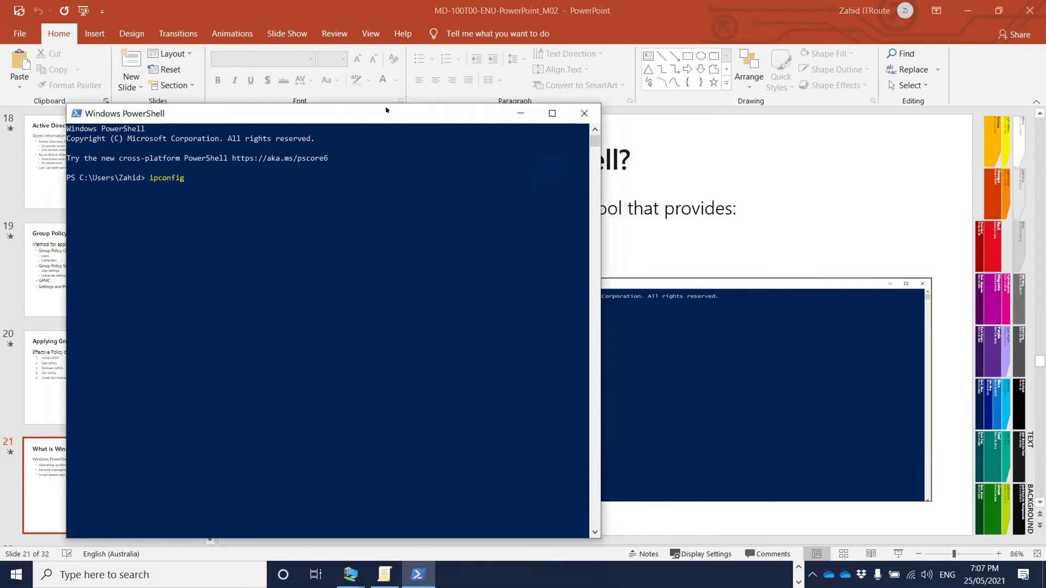
key(Return)
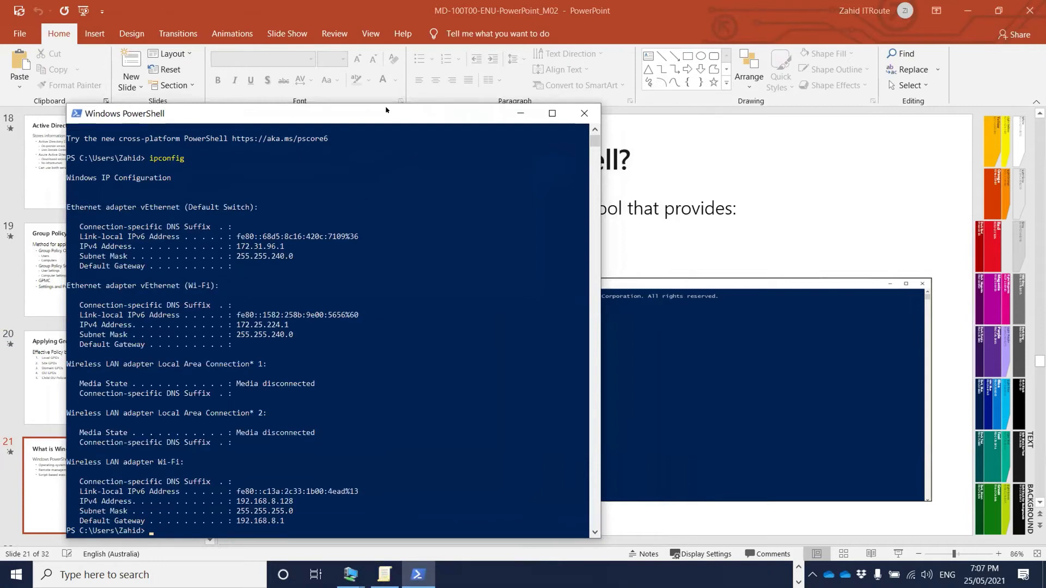
key(Return)
key(Return)
key(Return)
key(Return)
key(Return)
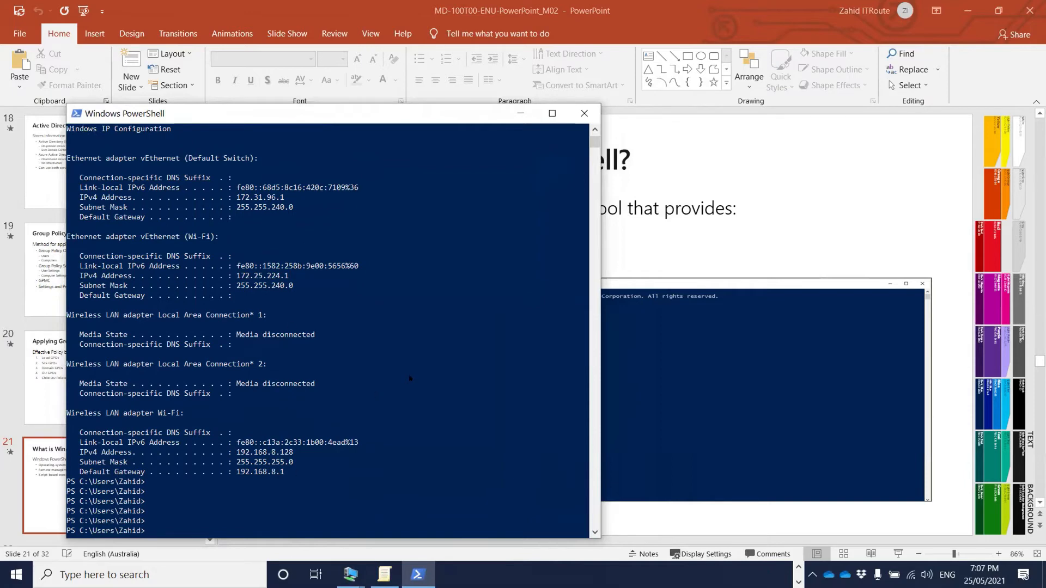
- Start typing a Get-NetIPAddress command, correcting the mistyped 'get-ipnet'
text(get)
text(-)
text(ipne)
text(t)
key(BackSpace)
key(BackSpace)
key(BackSpace)
key(BackSpace)
key(BackSpace)
scroll(410, 377, down, 4)
text(net)
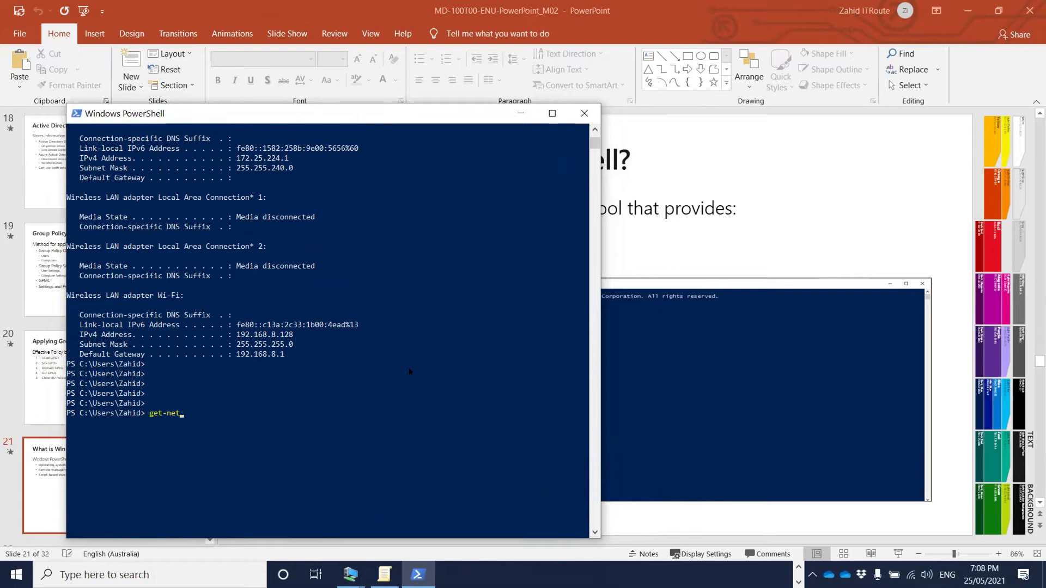
text(ipadd)
- Run Get-NetIPAddress to list the machine's IP addresses
key(Tab)
key(Return)
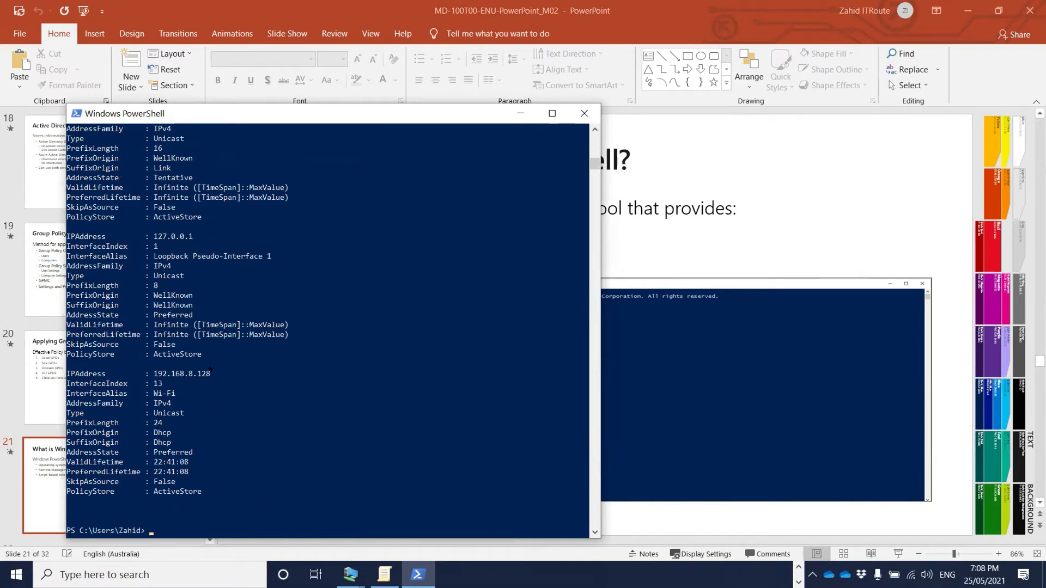
scroll(281, 399, up, 8)
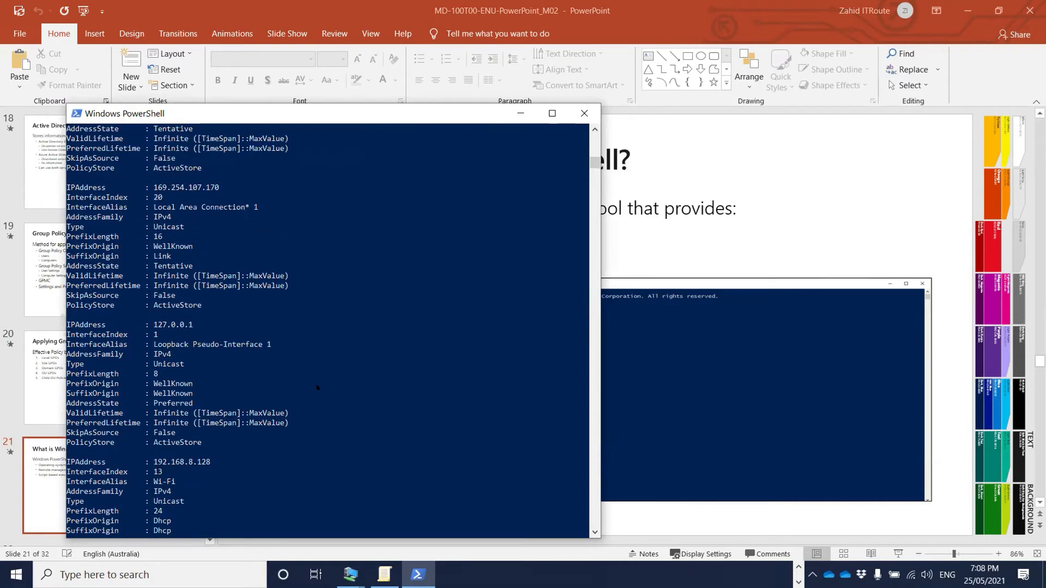
scroll(305, 388, down, 9)
- Run Get-help netipaddress to list the Get-, New-, Remove- and Set-NetIPAddress cmdlets
text(get-netip)
key(Tab)
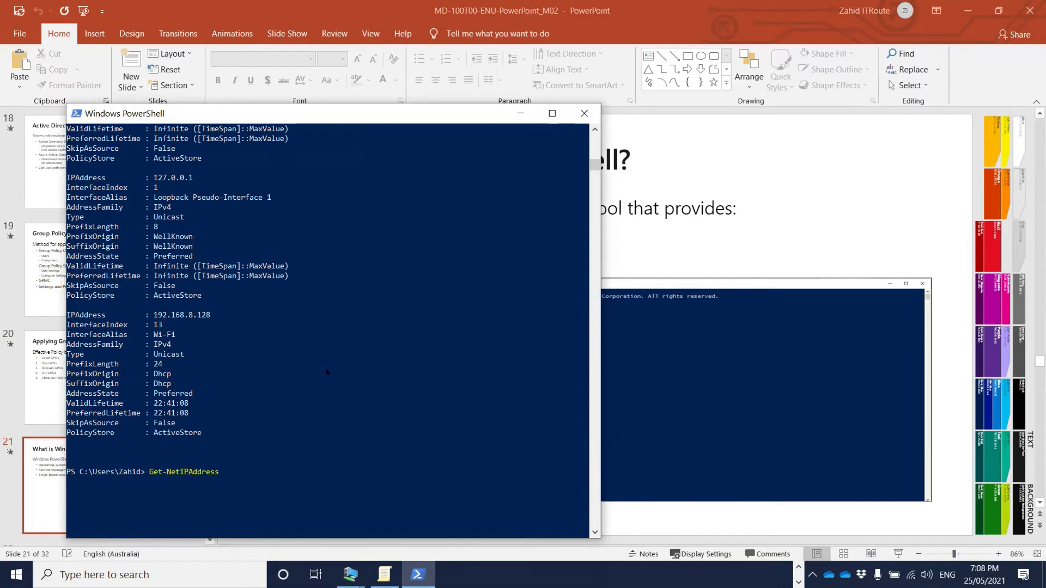
key(BackSpace)
key(BackSpace)
key(BackSpace)
key(BackSpace)
key(BackSpace)
key(BackSpace)
key(BackSpace)
key(BackSpace)
key(BackSpace)
key(BackSpace)
key(BackSpace)
text(help netipaddress)
key(Return)
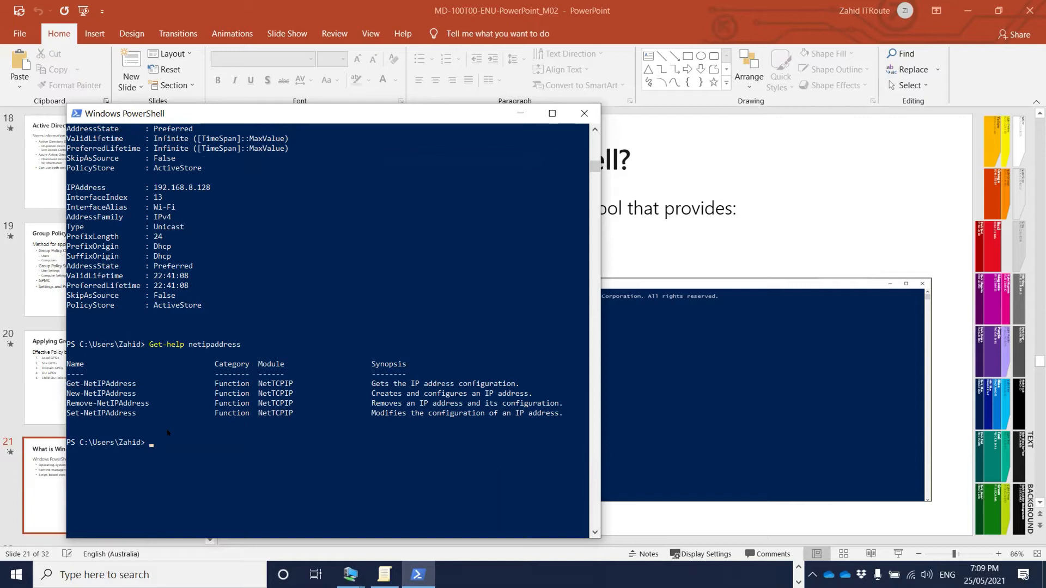
- Try get-user, which fails as unrecognized, then run get-help computer to list computer cmdlets
text(get-user)
key(Return)
scroll(214, 430, down, 2)
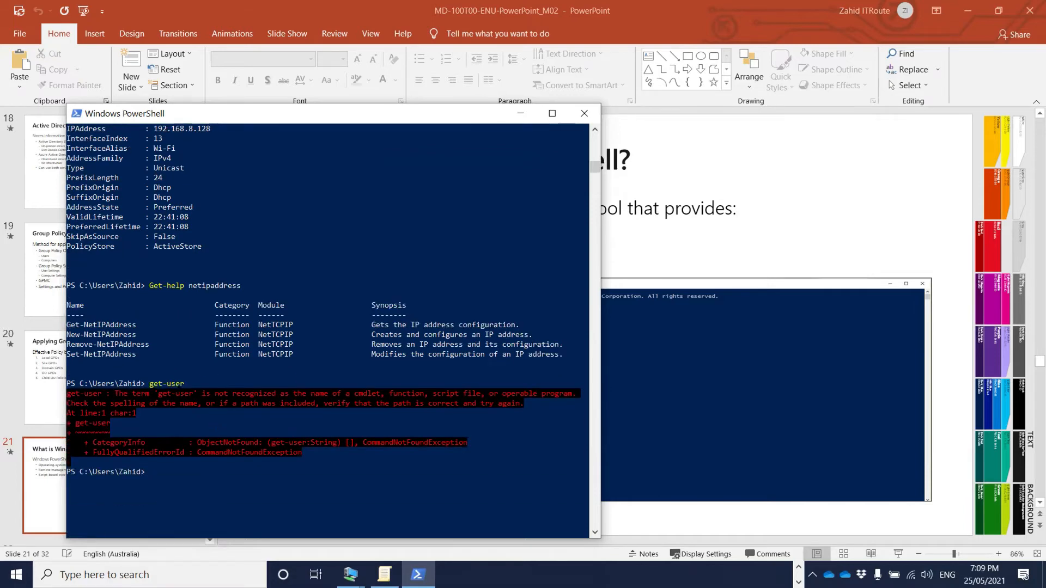
text(get-help computer)
key(Return)
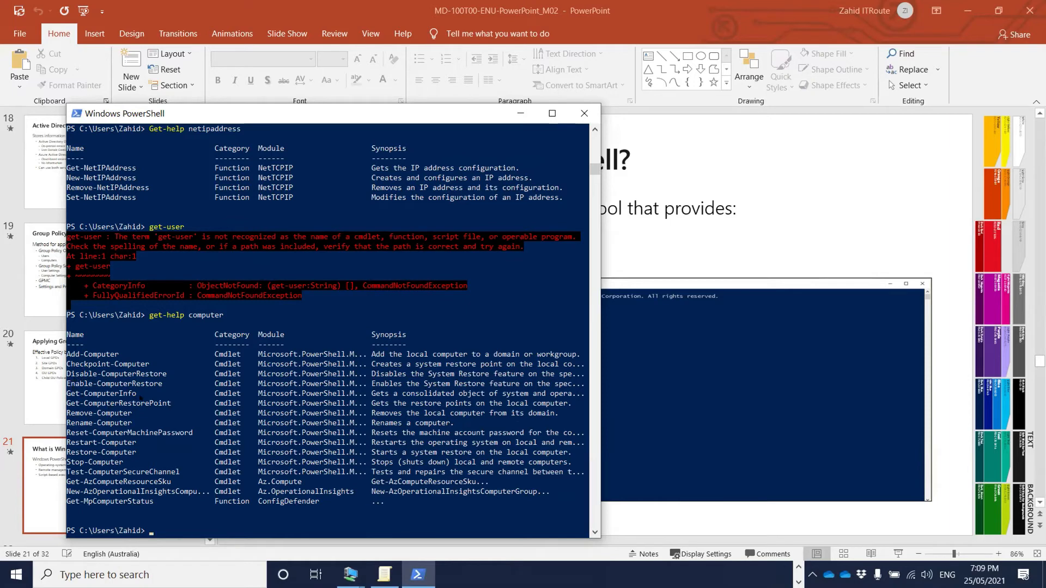
- Run Get-ComputerInfo and scroll through the system details, including 64-bit architecture
text(get-comp)
key(Tab)
key(Return)
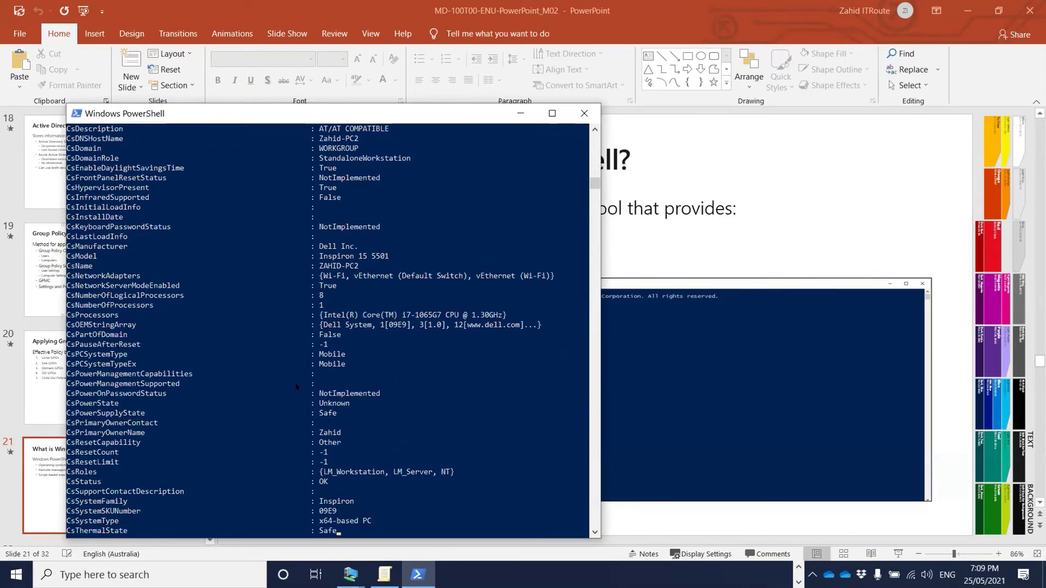
scroll(220, 342, up, 20)
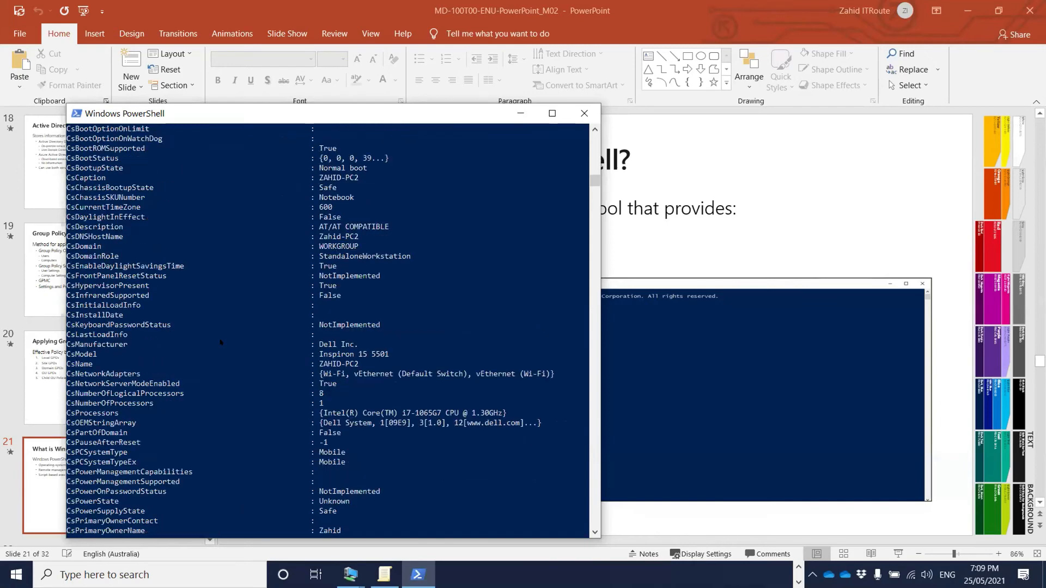
scroll(220, 342, up, 20)
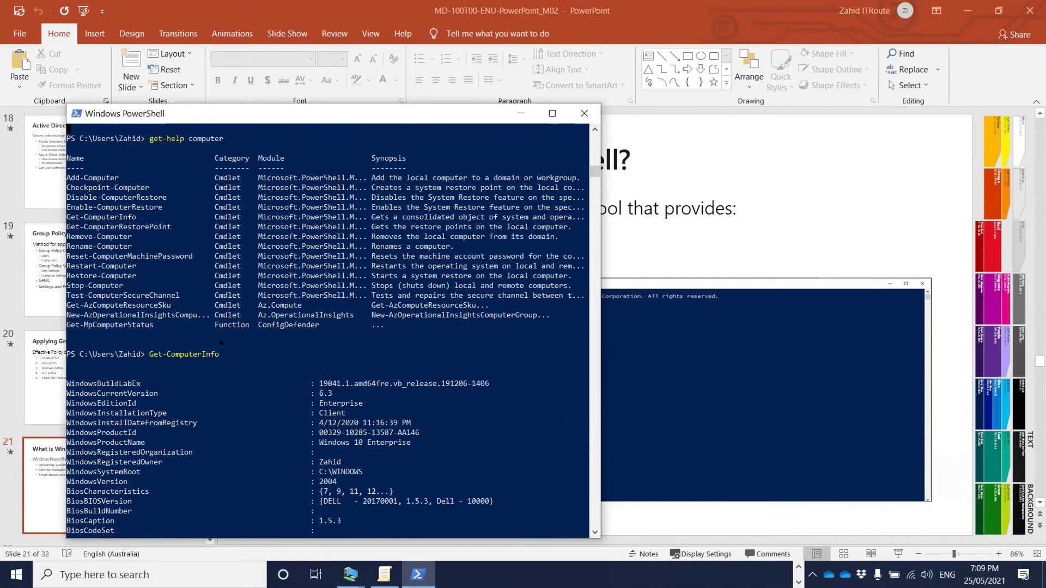
scroll(220, 342, down, 4)
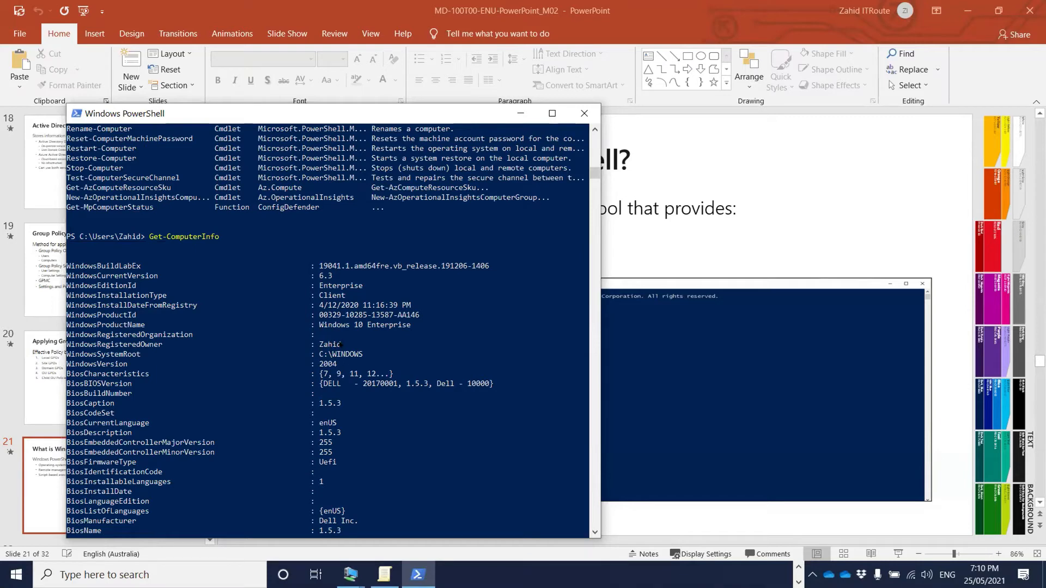
scroll(357, 360, down, 2)
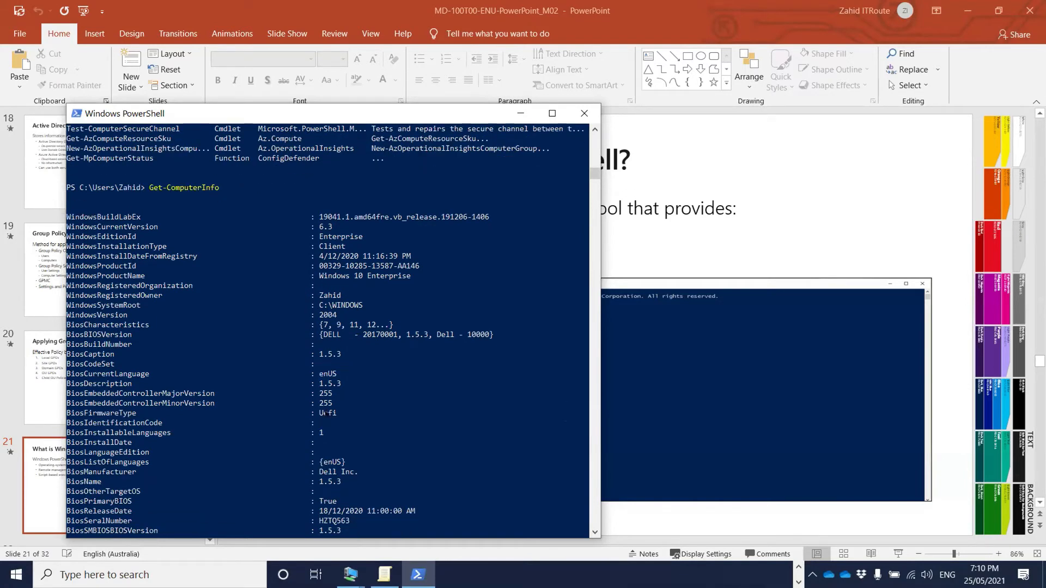
scroll(325, 414, down, 3)
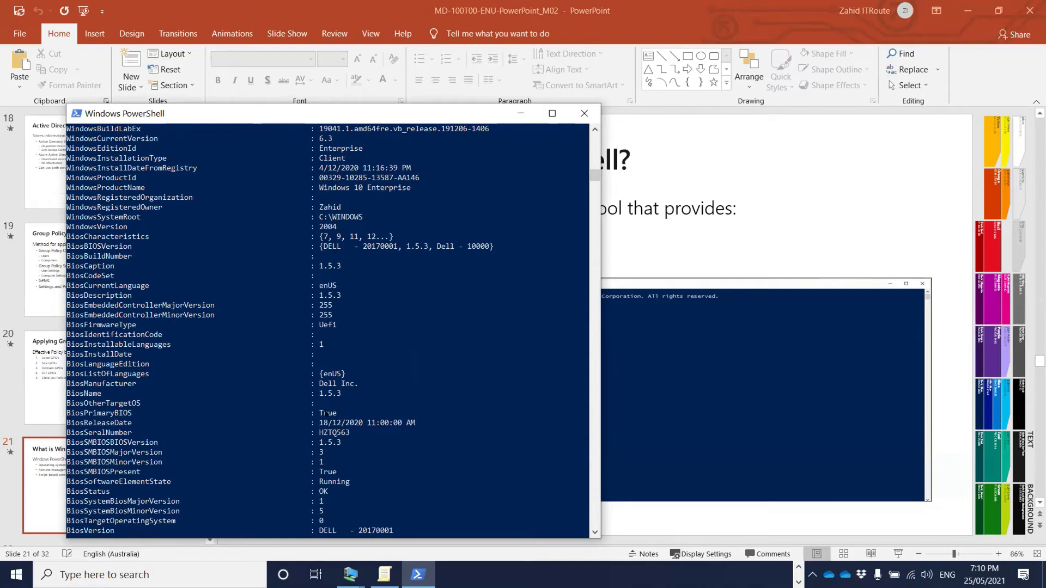
scroll(325, 413, down, 16)
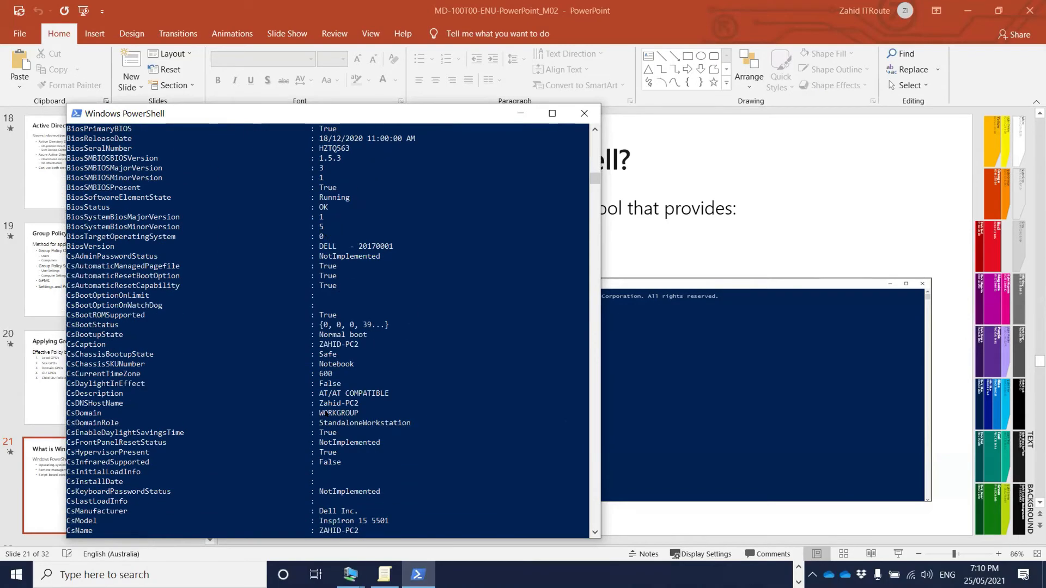
scroll(325, 413, down, 9)
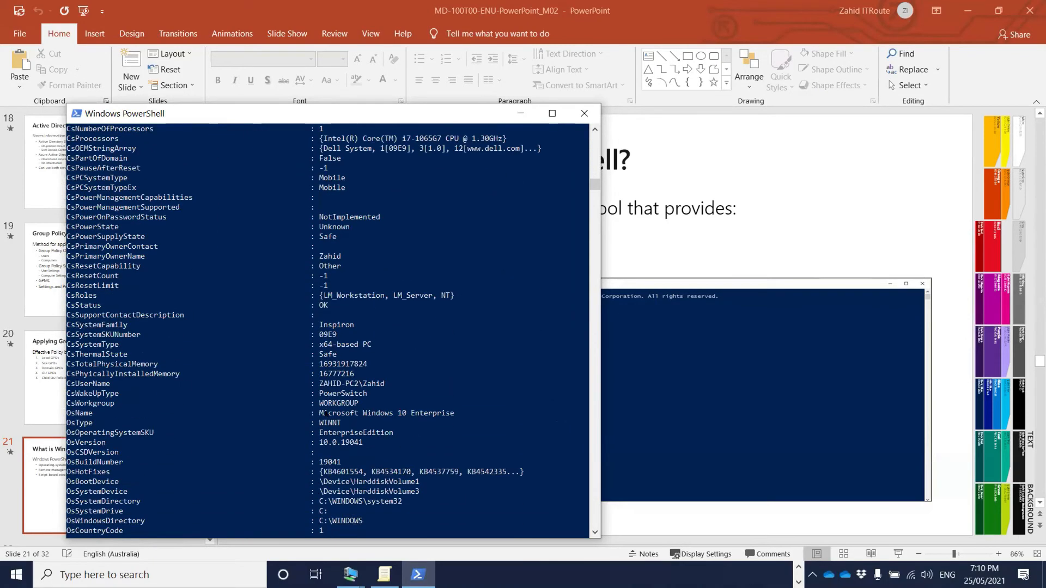
scroll(326, 414, down, 18)
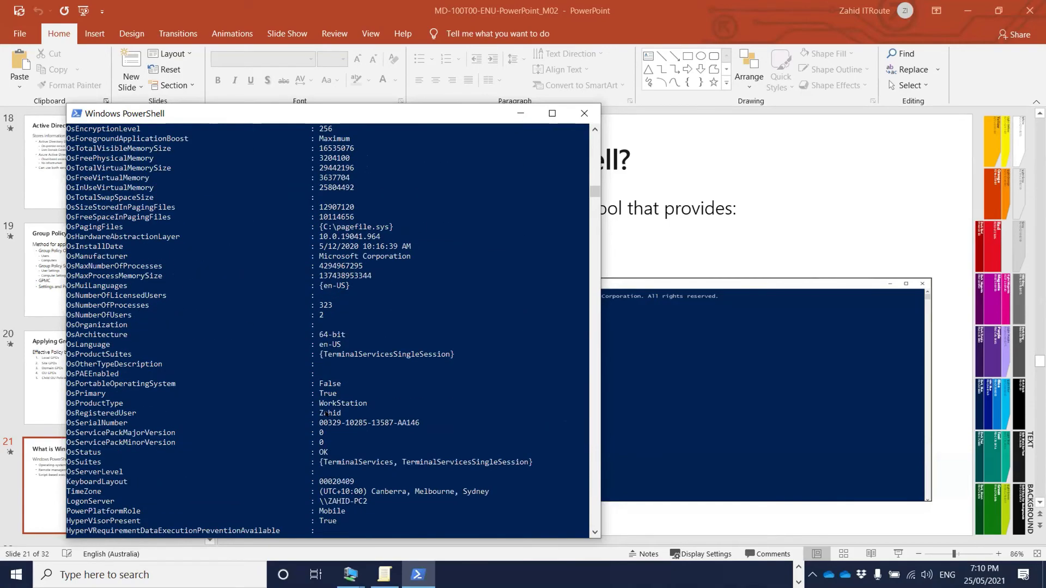
scroll(326, 413, down, 13)
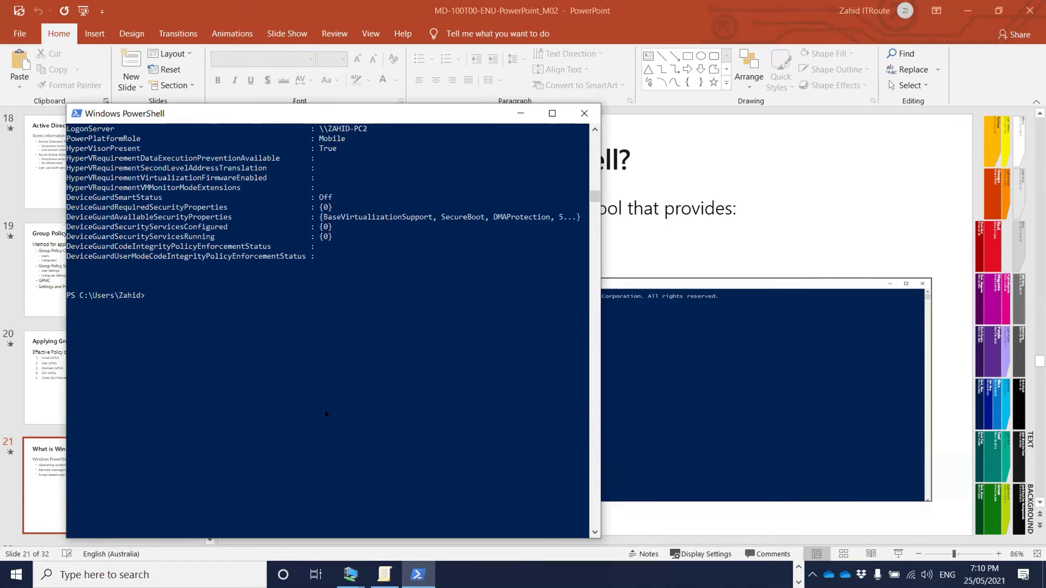
- Rerun Get-ComputerInfo and then get-help computer from the command history
key(Up)
key(Up)
key(Down)
key(Return)
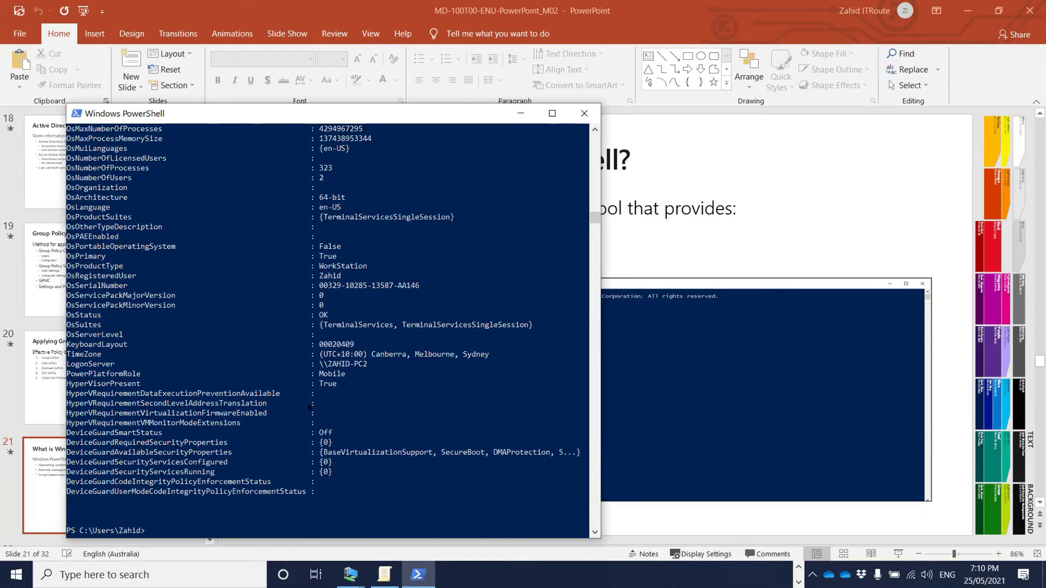
key(Up)
key(Up)
key(Return)
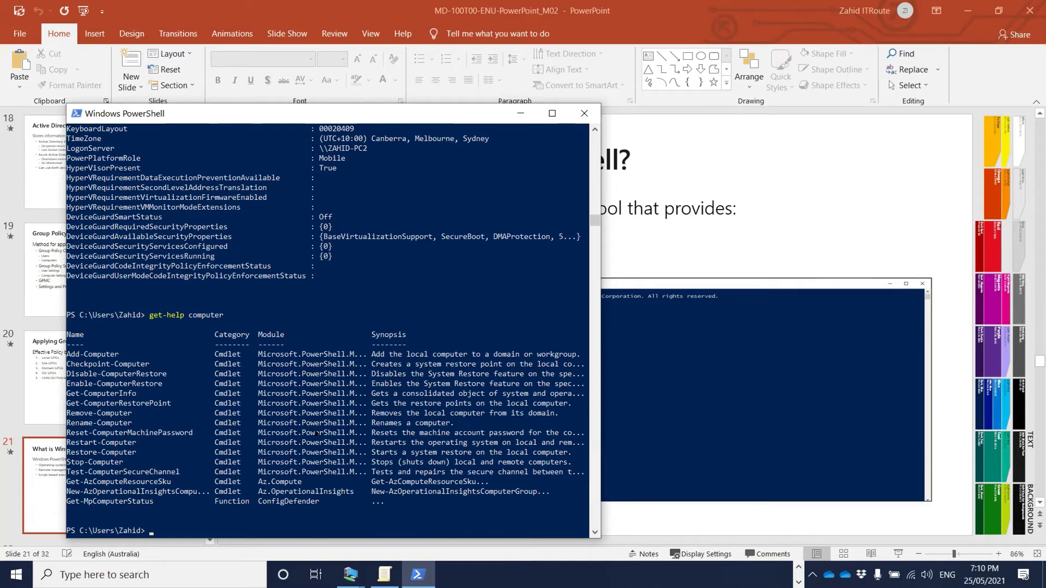
- Scroll through the get-help computer results, from Add-Computer to Get-MpComputerStatus
scroll(338, 430, down, 4)
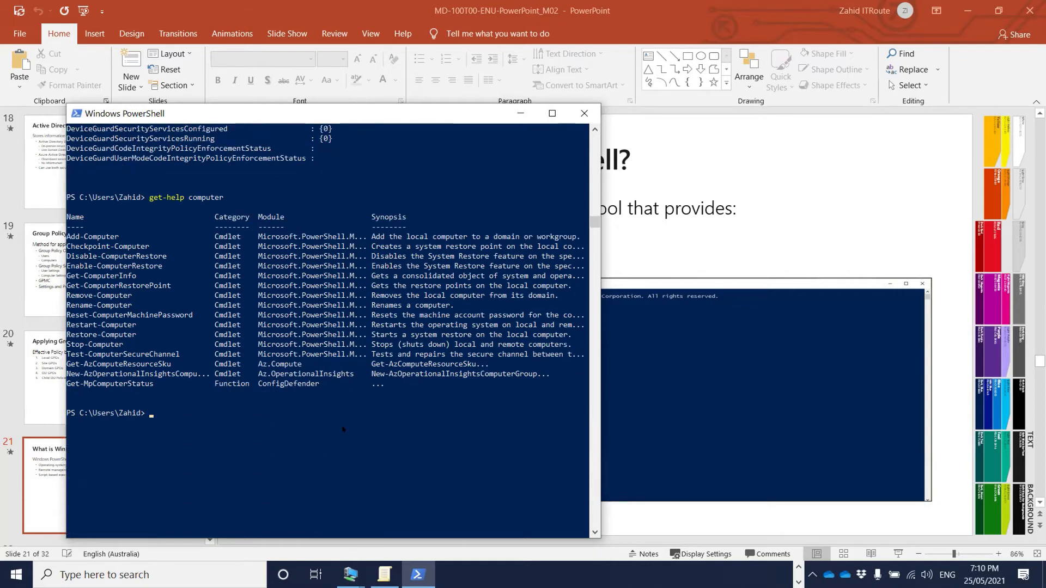
- Run Get-Service to list every service with its Running or Stopped status
text(get-servi)
key(Tab)
key(Return)
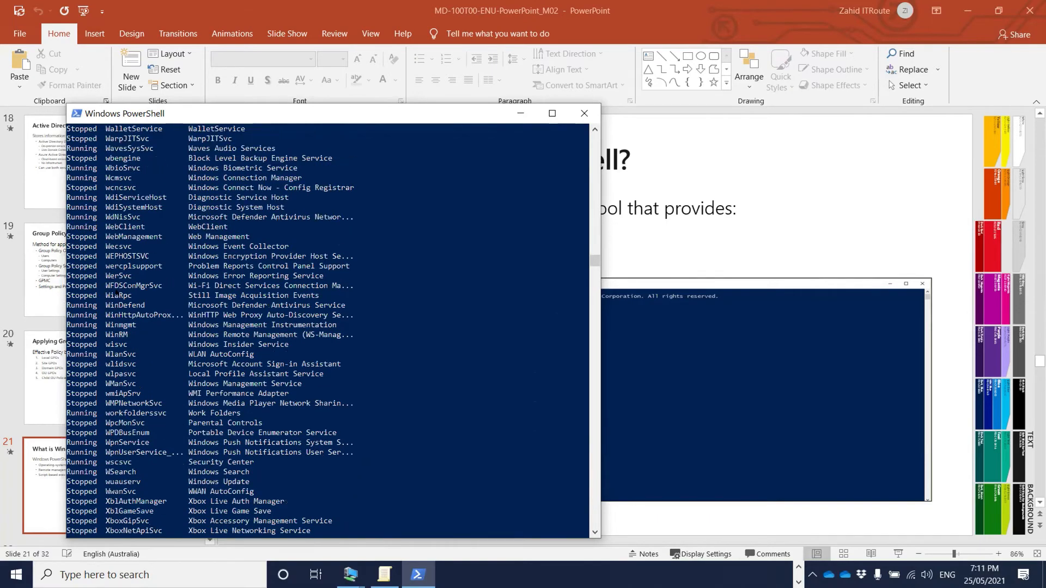
scroll(116, 294, up, 6)
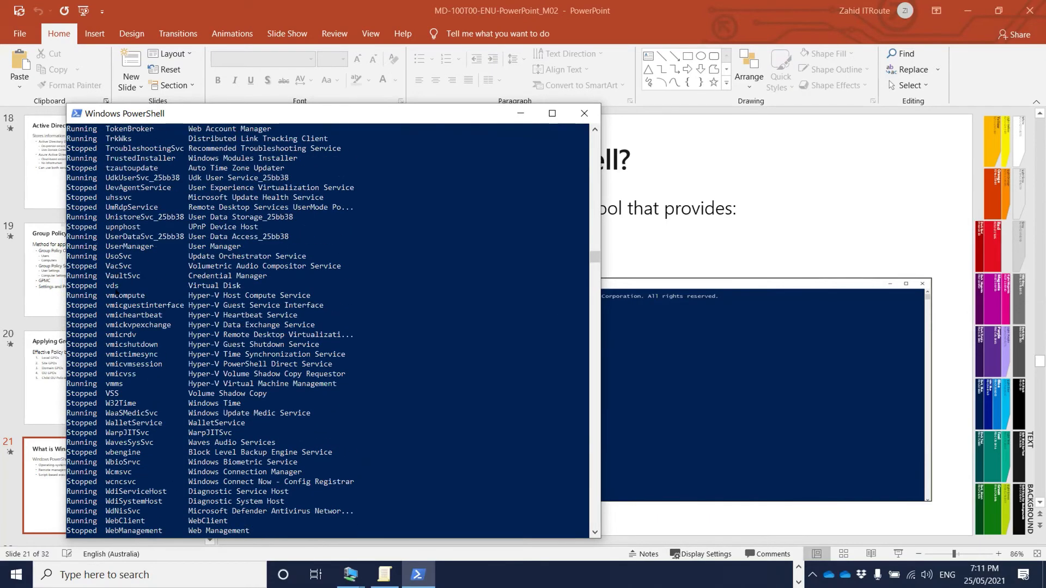
scroll(116, 294, up, 6)
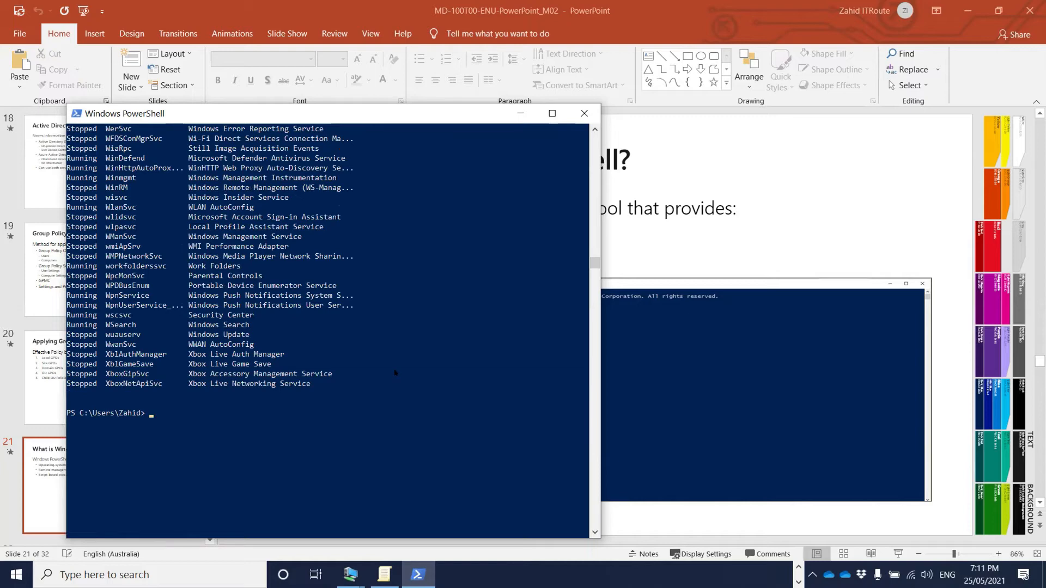
text(get)
- Run get-help computer, then get-help rename-computer -examples to show local and remote rename examples
text(-hep)
key(BackSpace)
text(lp computer)
key(Return)
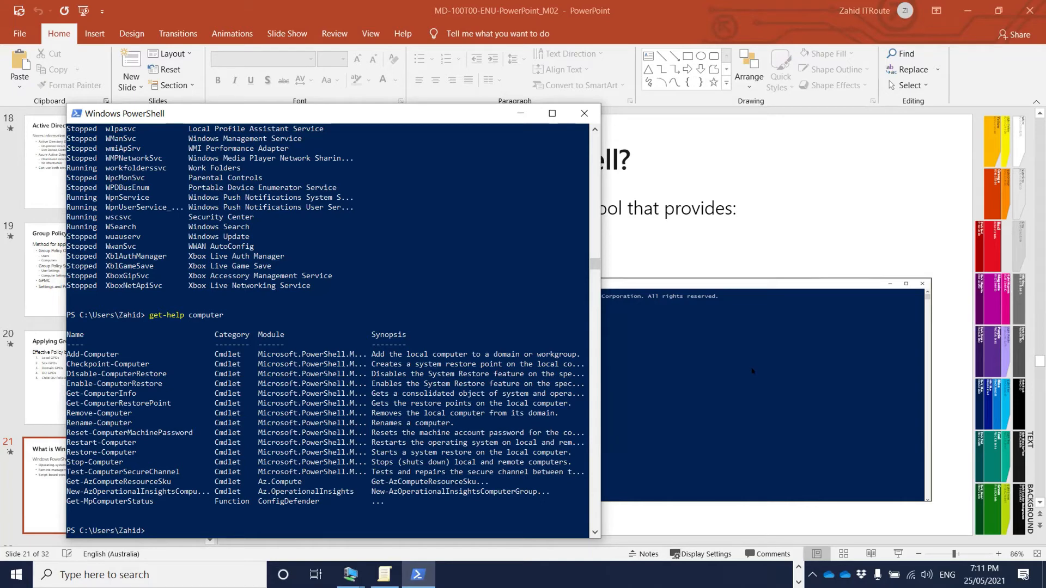
text(get-help rename -computer -examples)
key(Return)
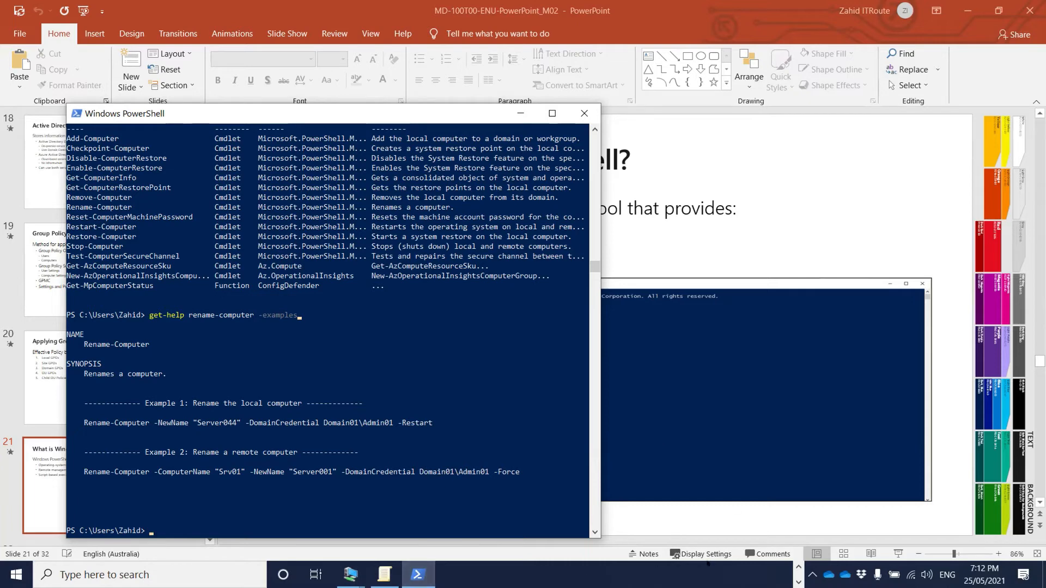
- Bring the Win10-VM1 connection window forward beside the host's PowerShell console
mouse_move(351, 575)
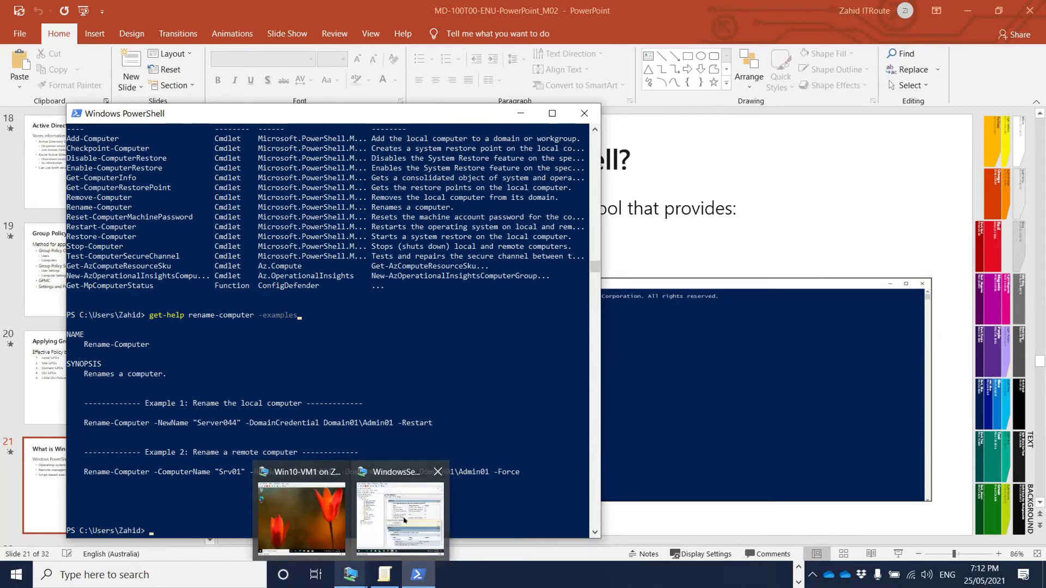
click(307, 521)
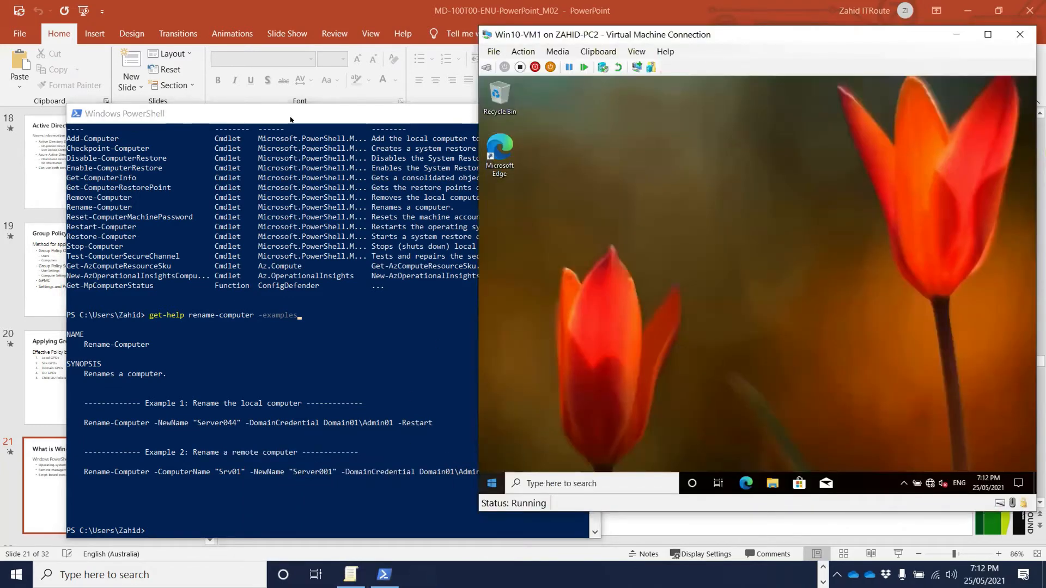
drag(305, 114, 252, 80)
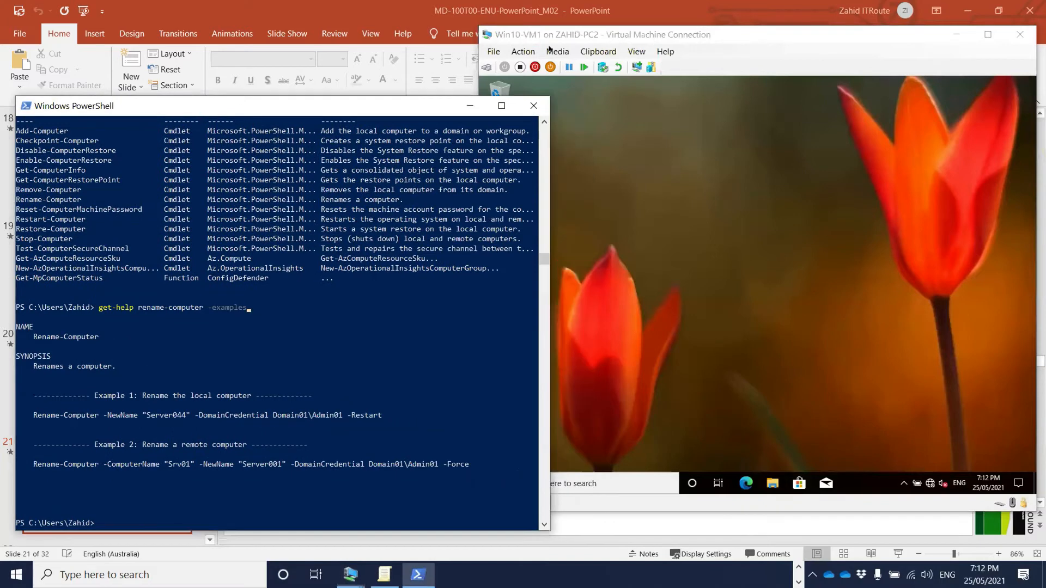
click(586, 36)
- Launch Windows PowerShell inside the VM from a Start search for 'powersh'
click(492, 485)
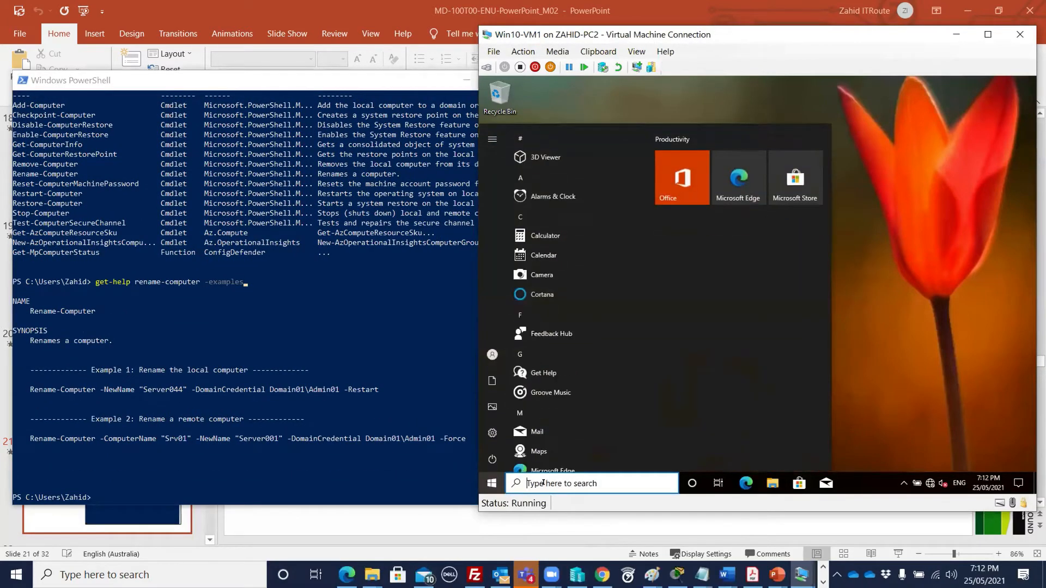
text(power)
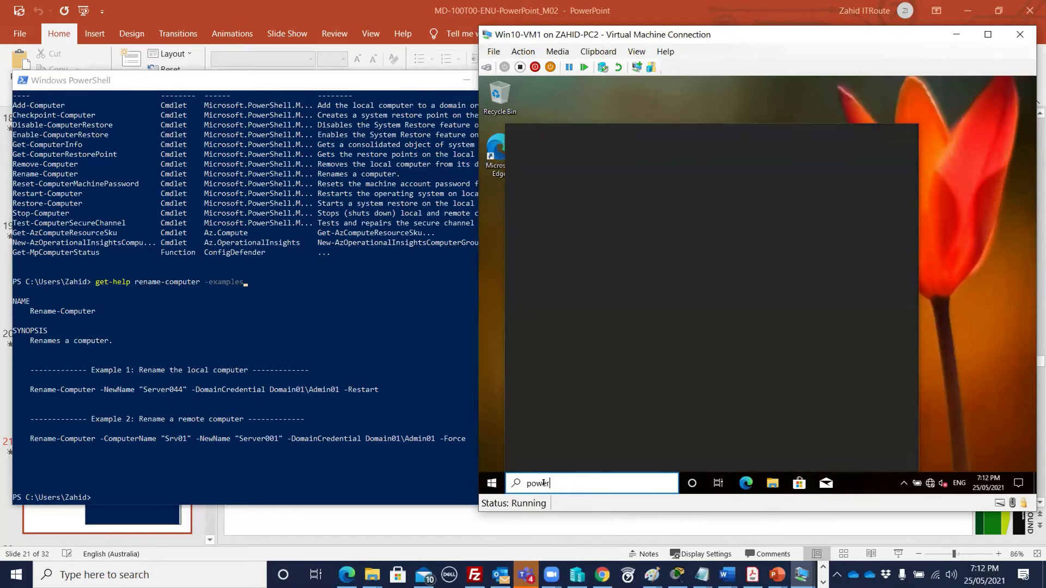
text(sh)
click(623, 194)
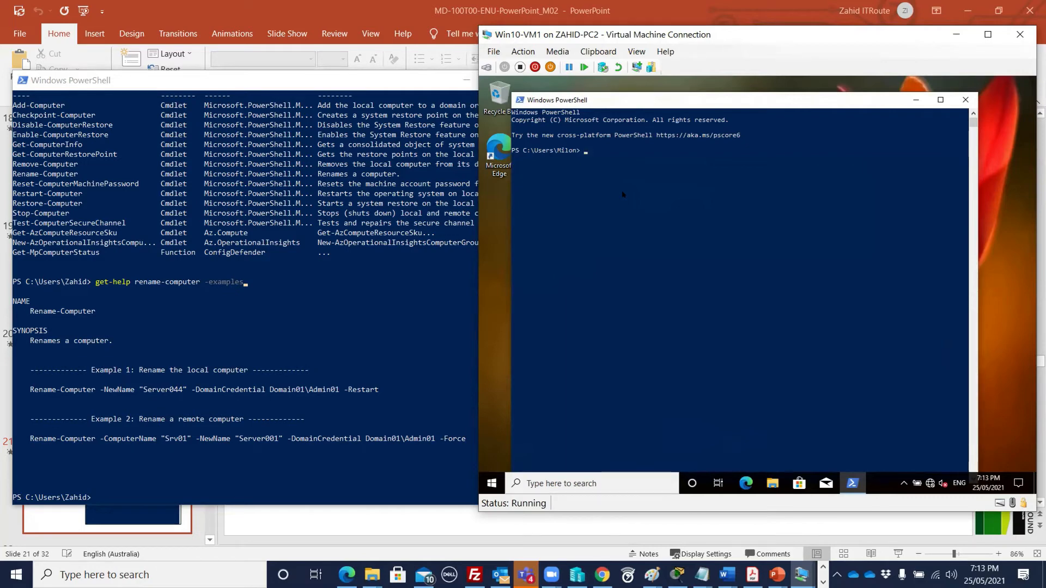
- Check the VM's current computer name with hostname, which reports Win10-VM1
text(get)
key(BackSpace)
key(BackSpace)
text(get-computername)
key(Return)
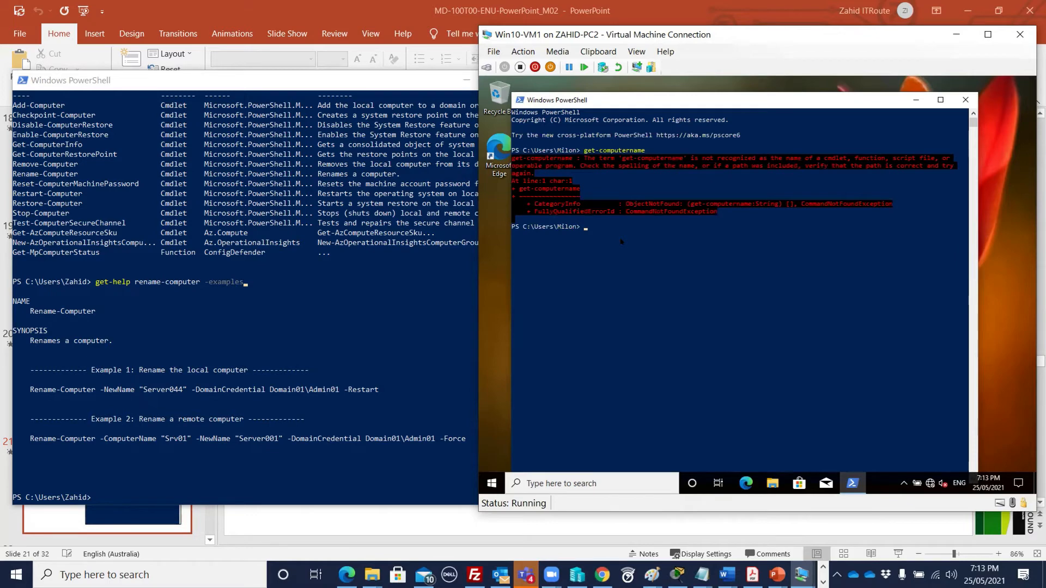
text(hostname)
key(Return)
- Type Rename-Computer -NewName "myWin10-VM1" -DomainCredential abc\administrator -restart at the prompt
text(renam)
key(Tab)
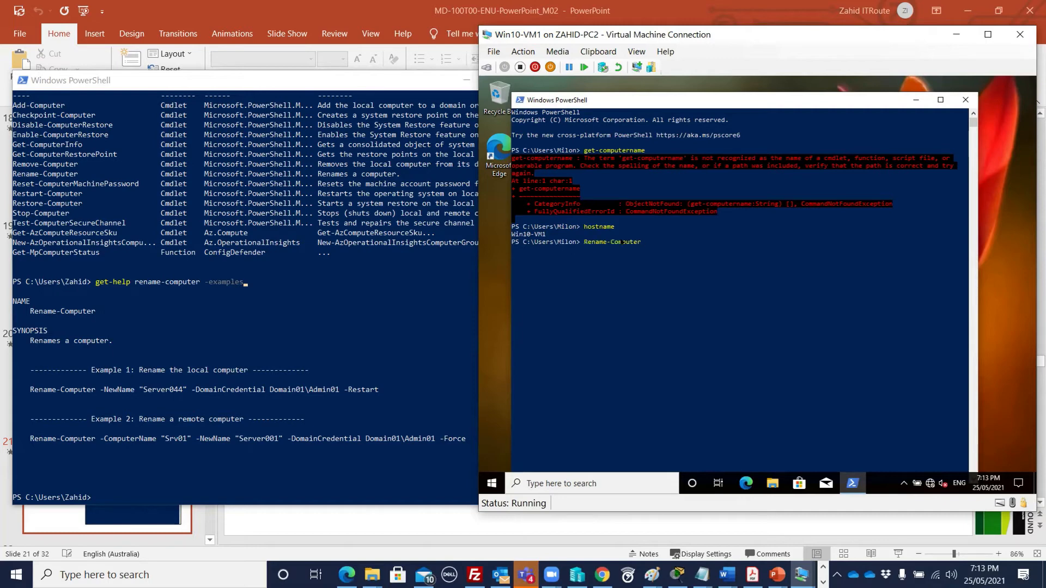
key(BackSpace)
key(BackSpace)
key(BackSpace)
key(BackSpace)
key(BackSpace)
key(BackSpace)
key(BackSpace)
key(BackSpace)
key(BackSpace)
key(BackSpace)
key(BackSpace)
key(Tab)
text(-new)
key(Tab)
text(myWin10-VM1)
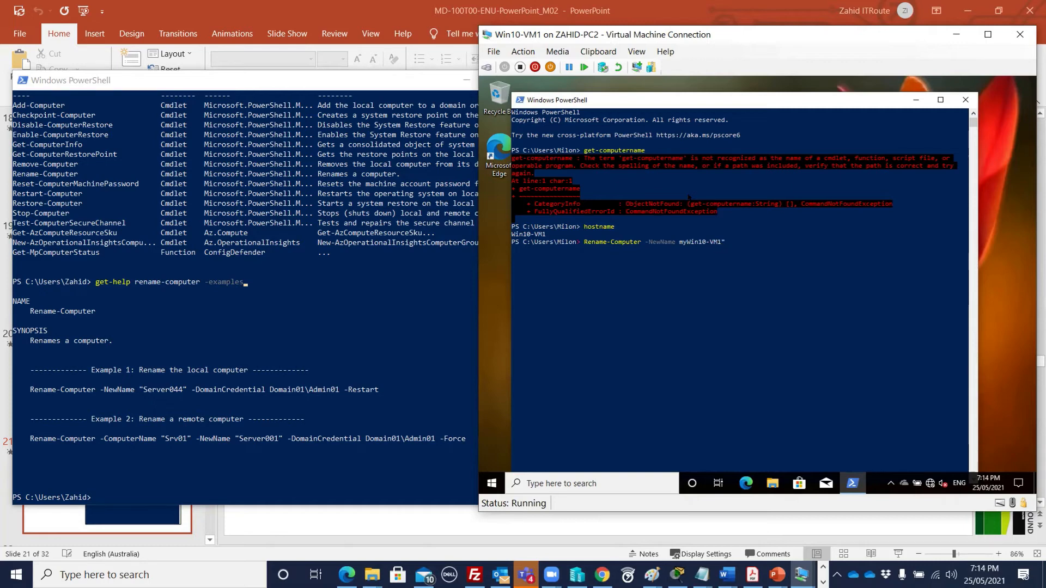
text(")
key(BackSpace)
text(")
text(-domi)
key(Tab)
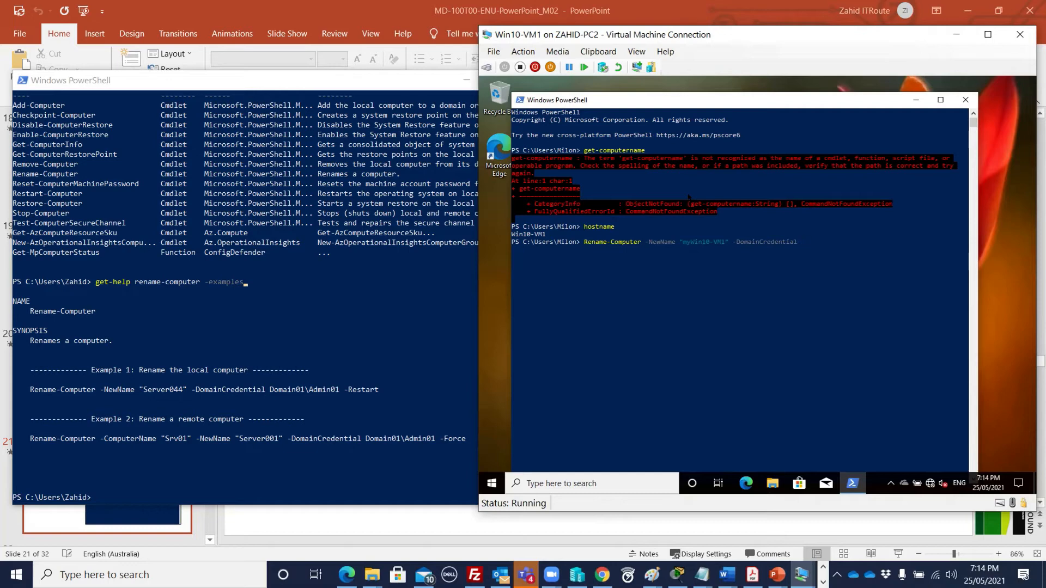
text(abc\administrator -restart)
- Run the rename and submit the administrator password; it fails with Access is denied
key(Return)
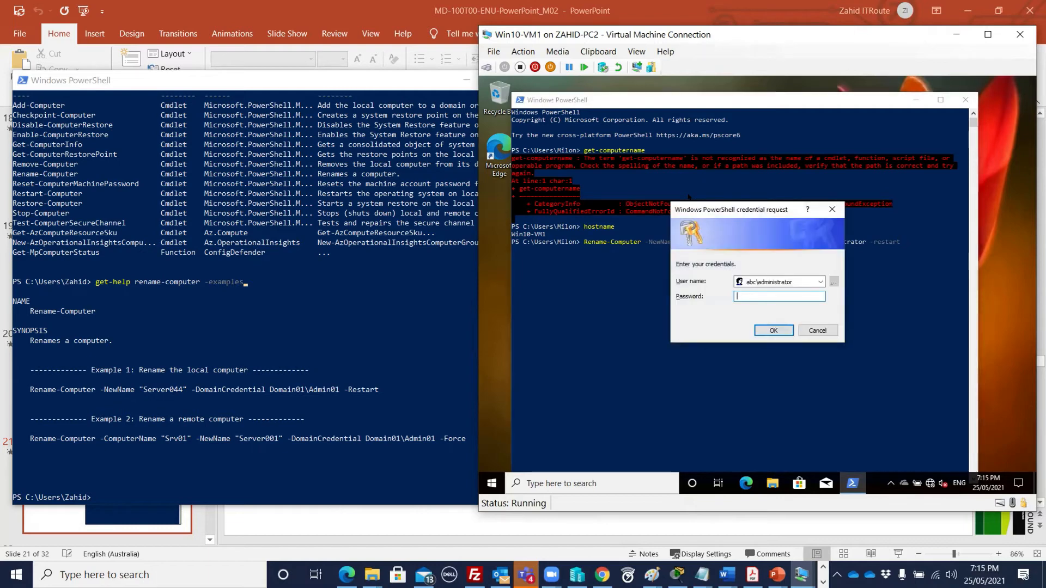
text(********)
click(771, 329)
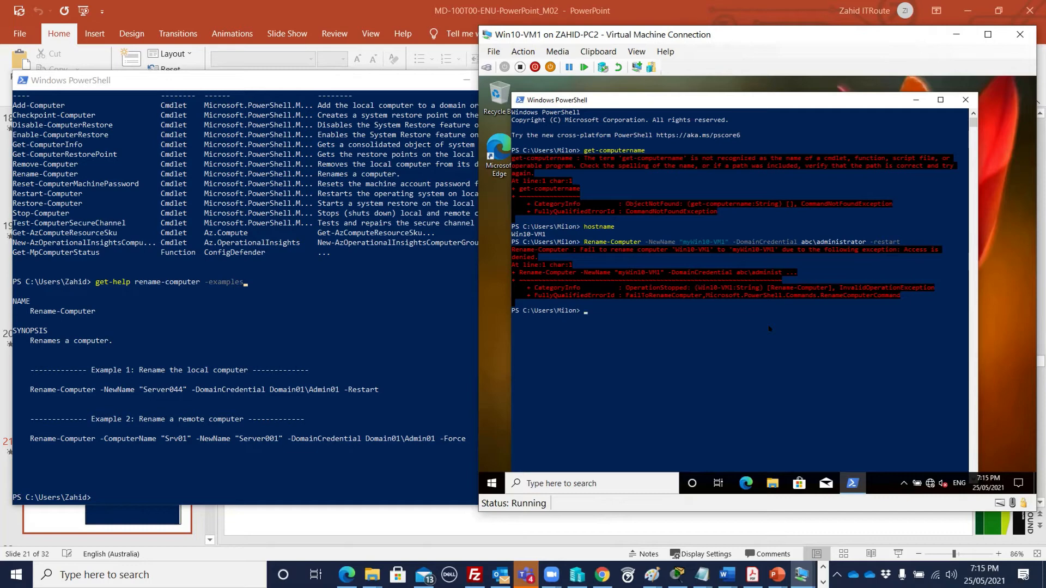
- Rerun the Rename-Computer command using a local account credential and its password
key(Up)
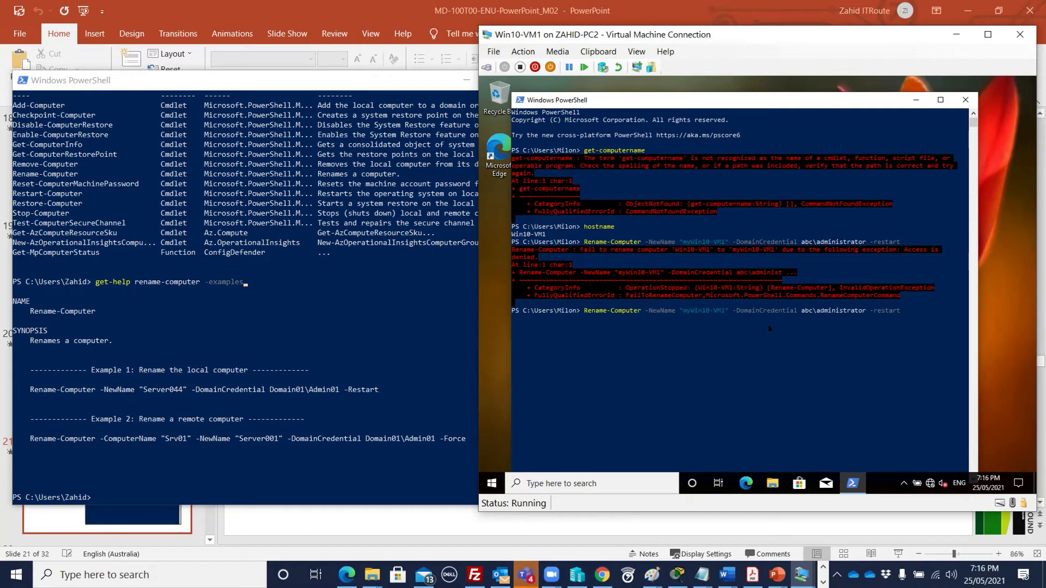
key(Left)
key(Left)
key(Left)
key(Left)
key(Left)
key(Left)
key(Left)
key(Left)
key(Left)
key(BackSpace)
key(BackSpace)
key(BackSpace)
key(BackSpace)
key(BackSpace)
key(BackSpace)
key(BackSpace)
key(BackSpace)
key(BackSpace)
key(BackSpace)
key(BackSpace)
key(BackSpace)
key(BackSpace)
key(BackSpace)
key(BackSpace)
key(BackSpace)
key(BackSpace)
text(.\zahid)
key(Return)
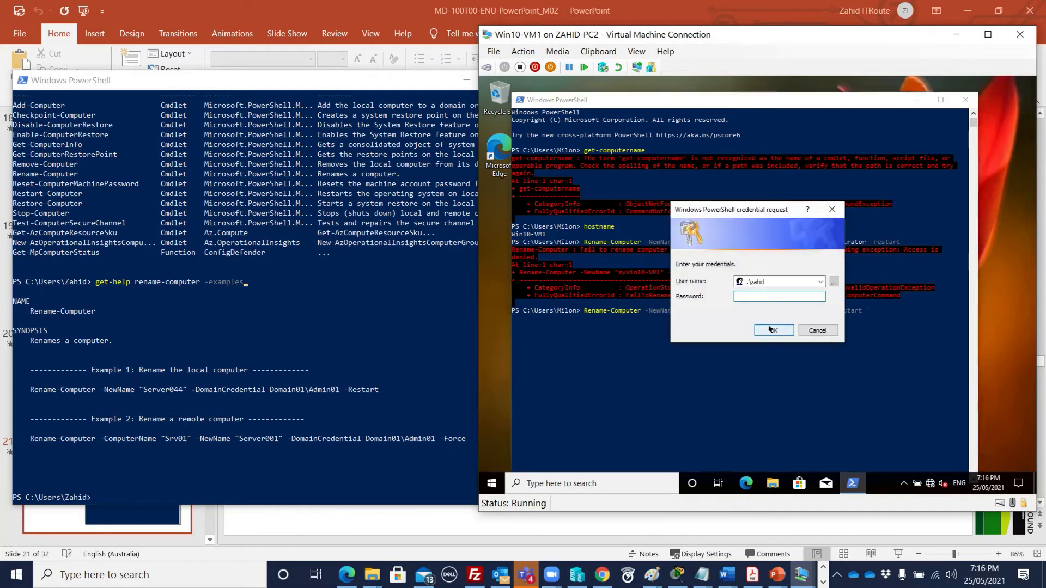
text(Pa55w.rd)
click(773, 330)
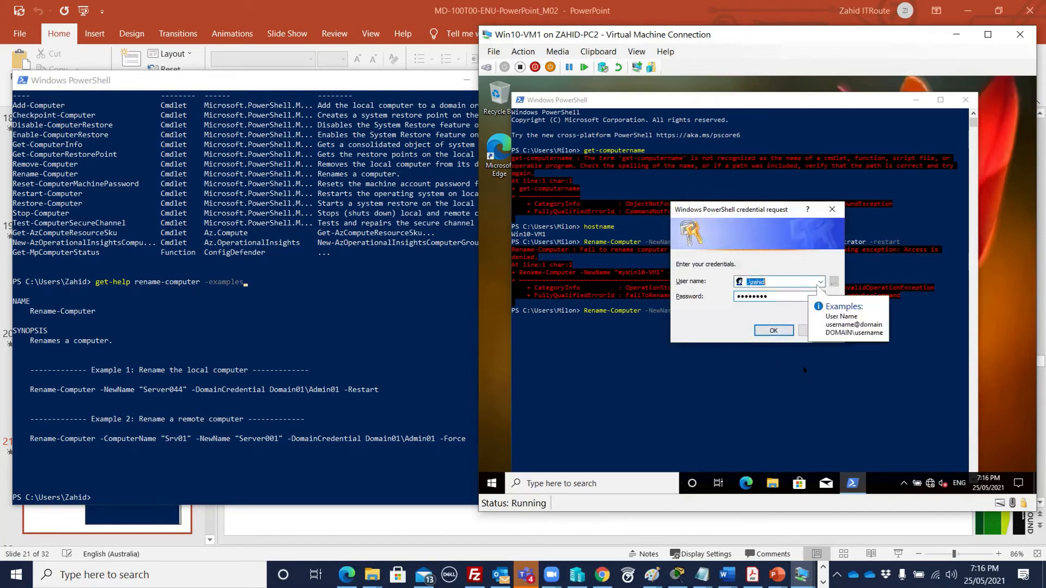
- Replace the credential user name with abc\administrator and resubmit, which is also denied
click(767, 331)
click(744, 278)
drag(774, 276, 716, 282)
text(a)
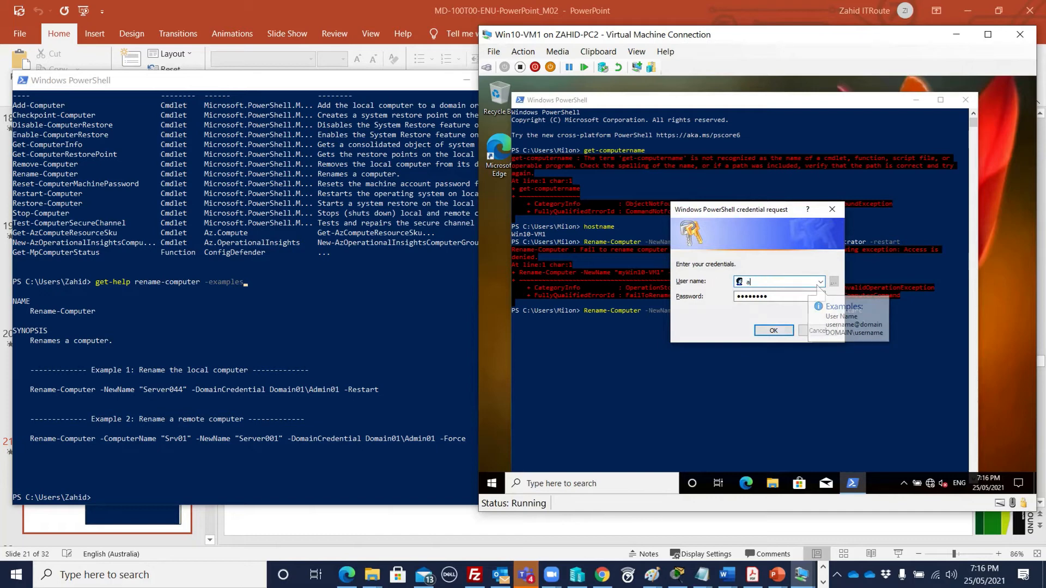
text(bc\adm)
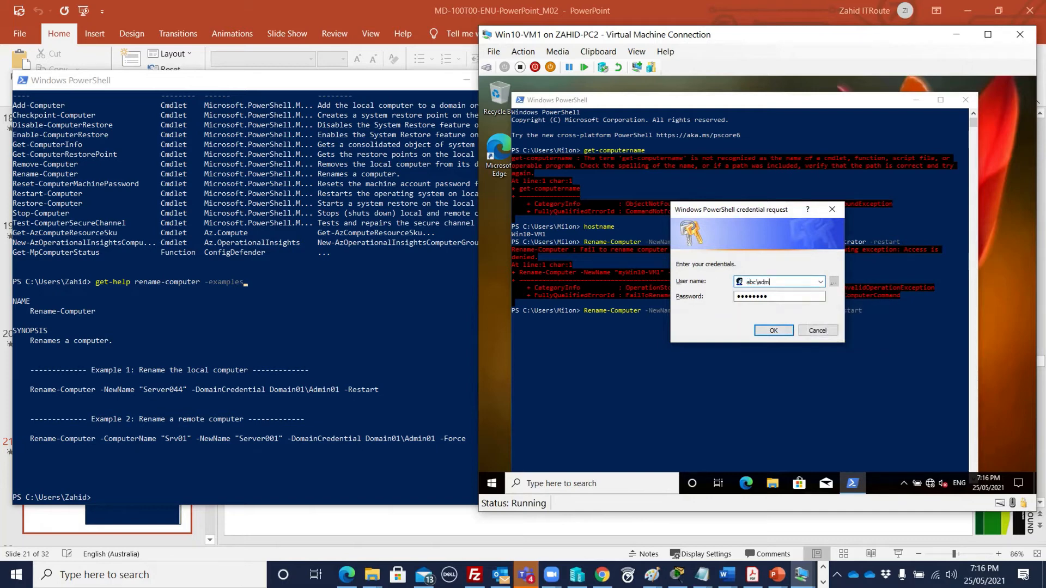
text(inistrator)
click(773, 330)
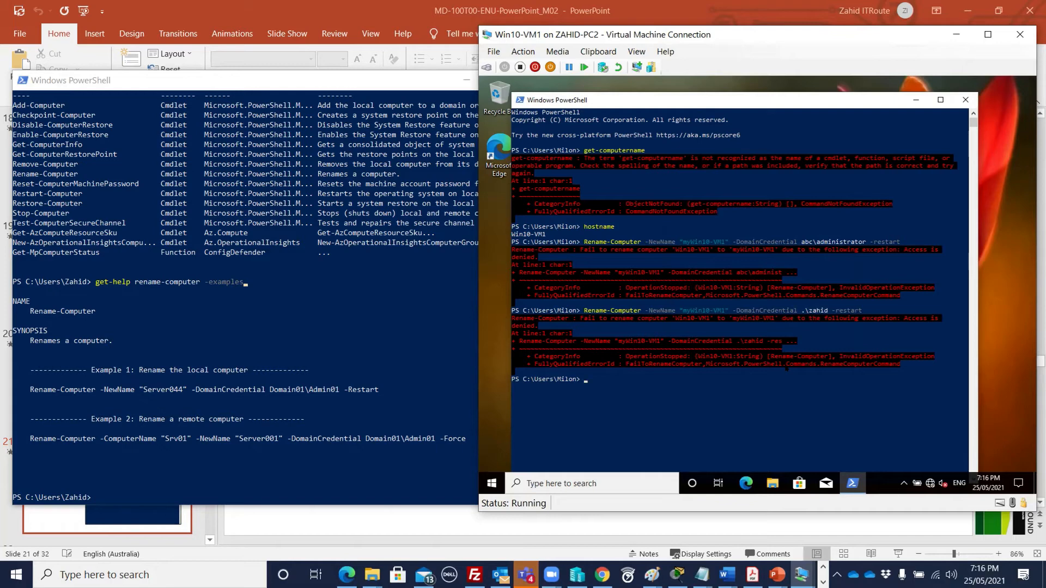
- Recall the Rename-Computer command to myWin10-VM1 and copy its full text from the console
key(Up)
key(Up)
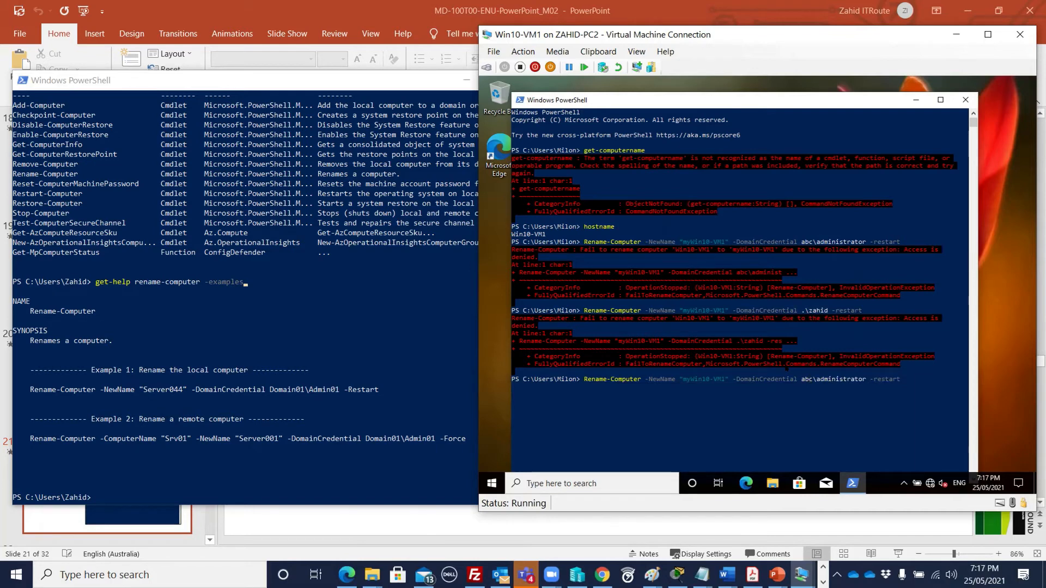
key(Right)
key(Right)
key(Right)
key(Left)
key(Left)
key(Left)
key(Left)
key(Left)
key(Left)
key(Left)
key(Left)
key(Left)
key(Left)
key(Left)
key(Left)
key(Left)
key(Left)
drag(585, 379, 901, 378)
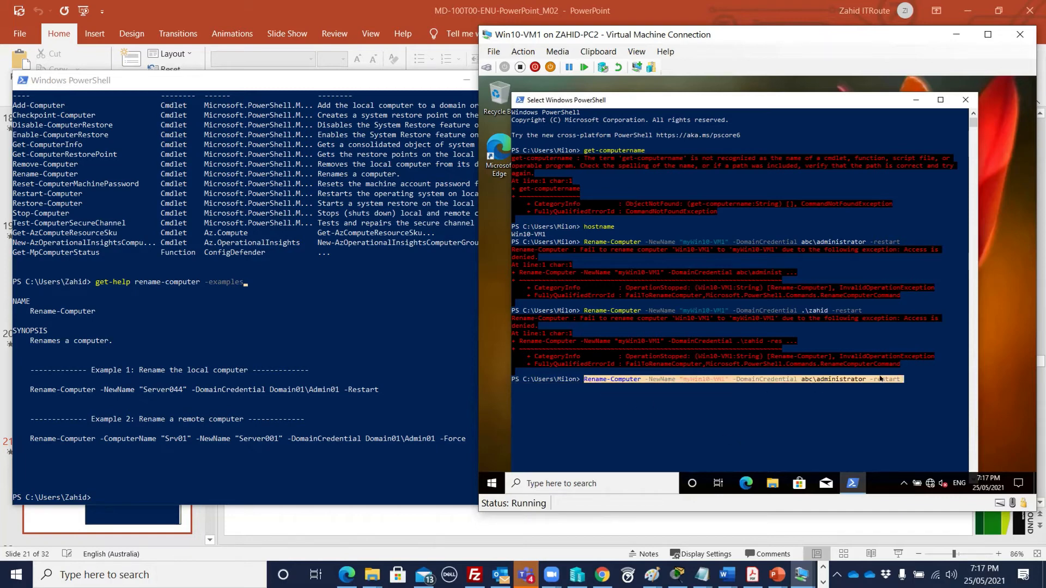
right_click(883, 380)
click(537, 476)
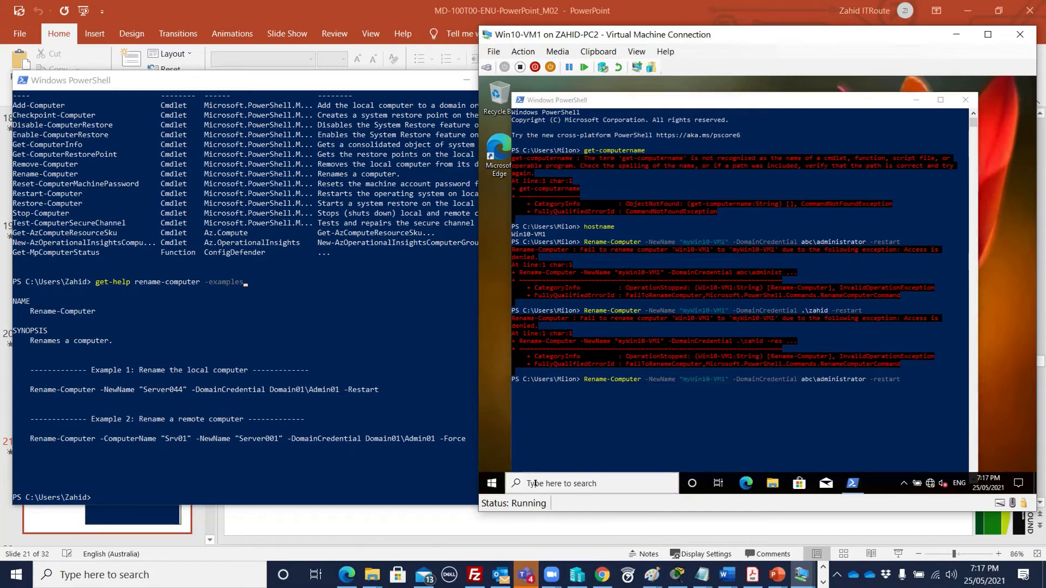
- Launch PowerShell as Administrator, approving elevation as abc\administrator with its password
click(546, 477)
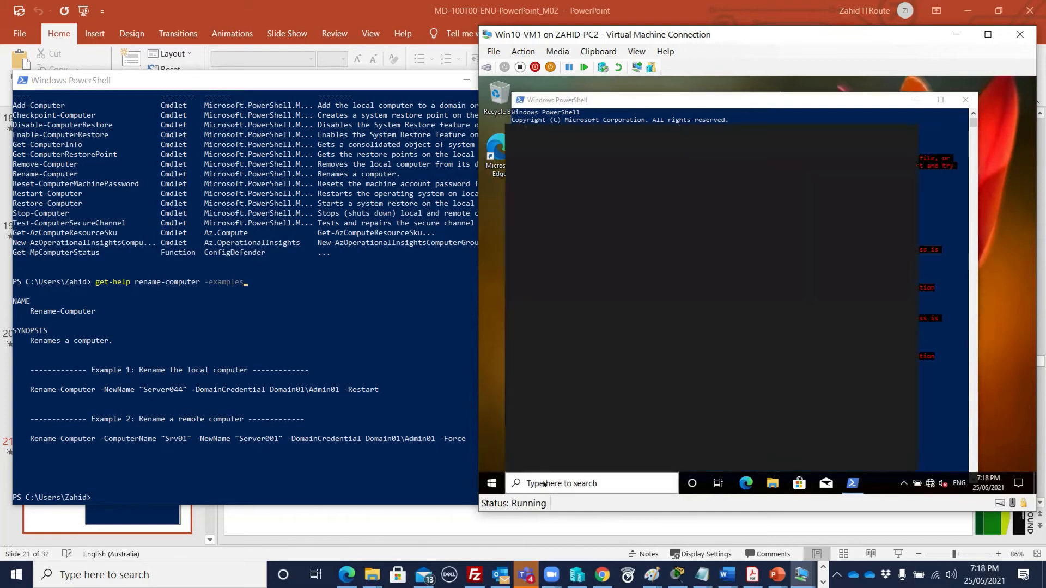
text(power)
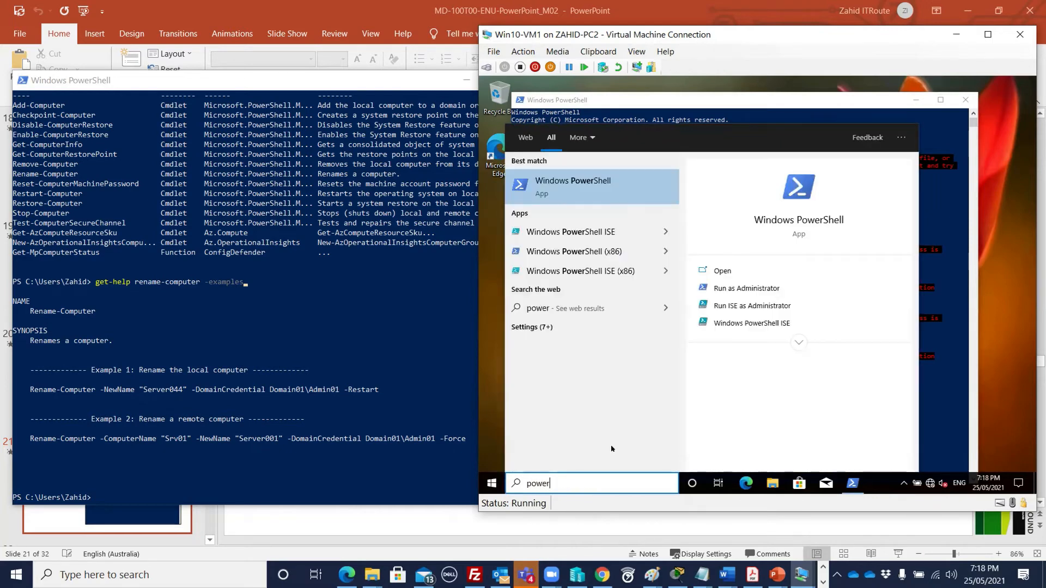
click(749, 290)
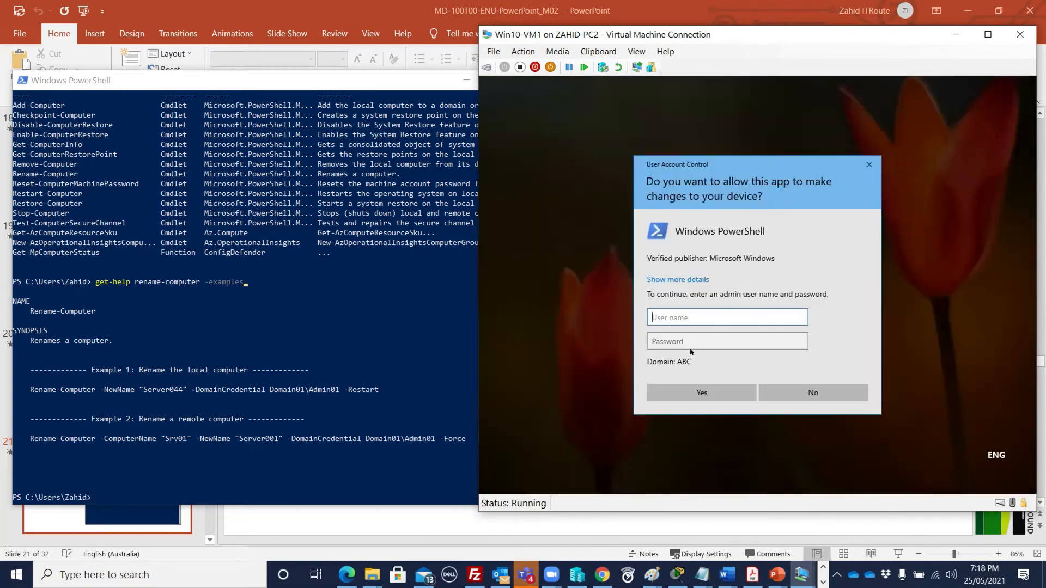
text(abc\administrator)
key(Tab)
text(Pa55w.rd)
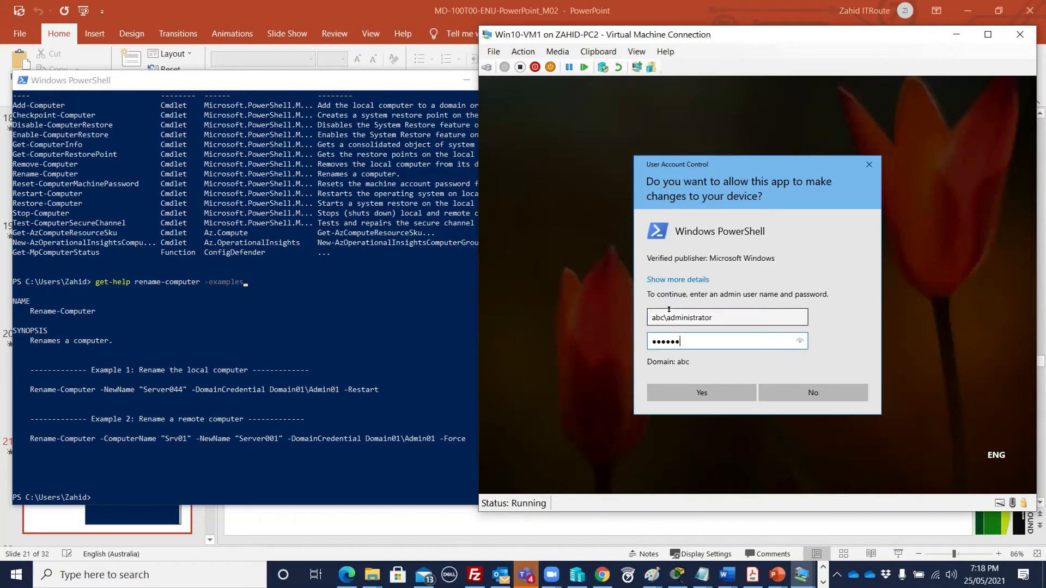
click(697, 391)
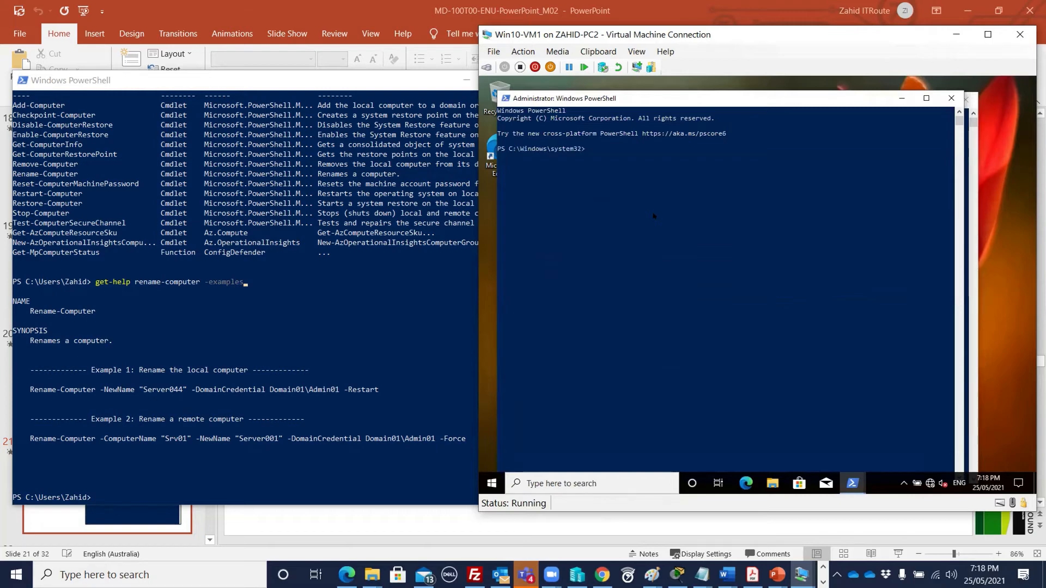
- Run Rename-Computer to myWin10-VM1 in the elevated console with the domain password, restarting the VM
key(Return)
key(Return)
key(Up)
key(Return)
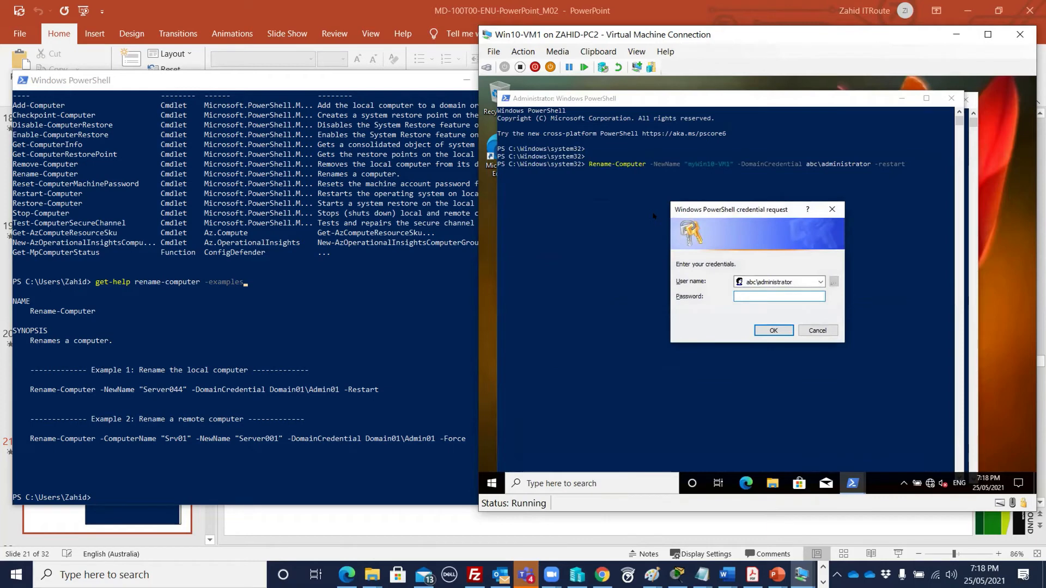
text(Pa55w.rd)
click(759, 327)
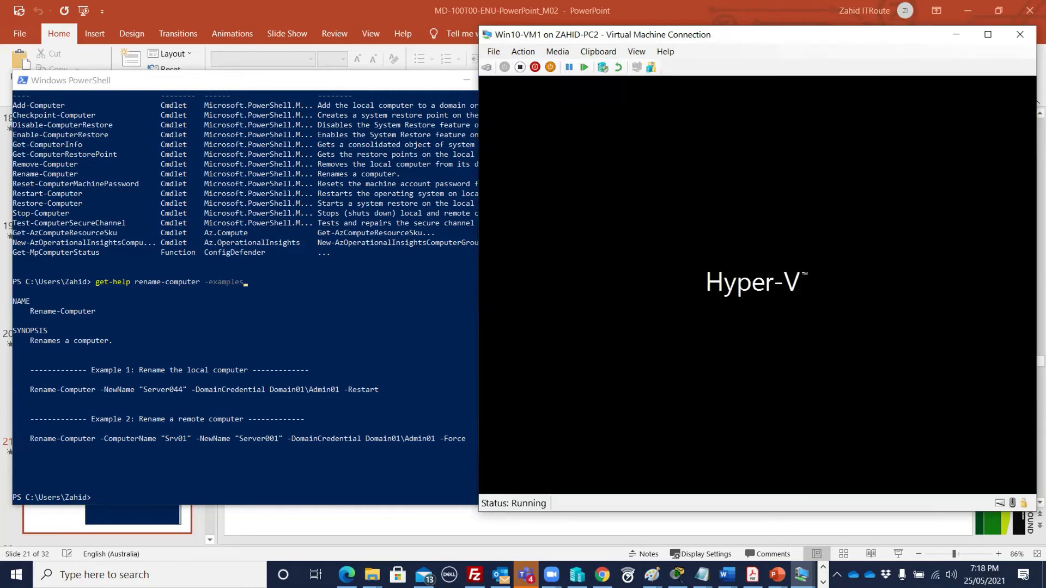
mouse_move(801, 575)
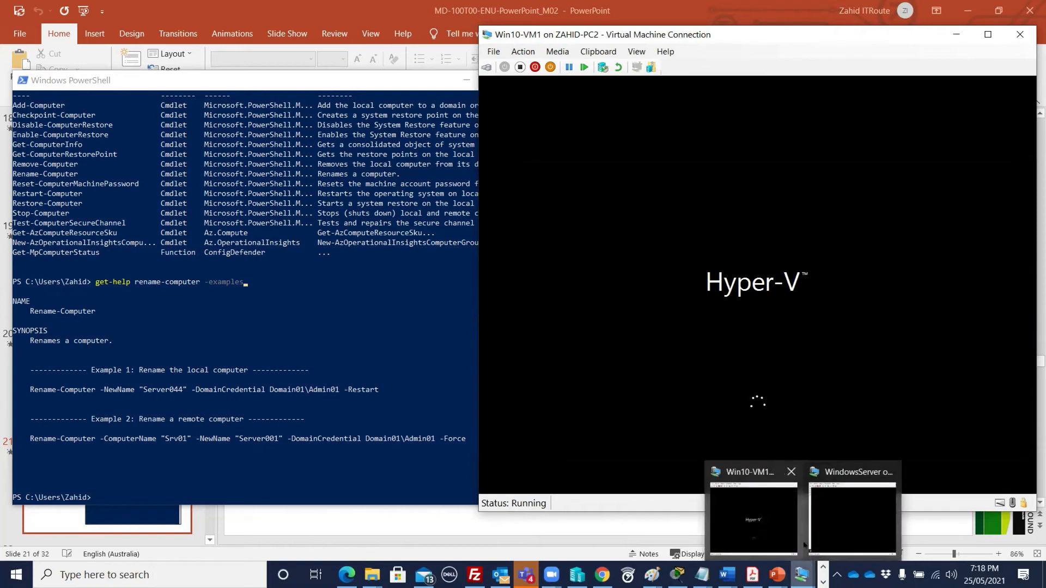
- Unlock the WindowsServer VM with its password, then bring up Win10-VM1's sign-in screen
click(852, 518)
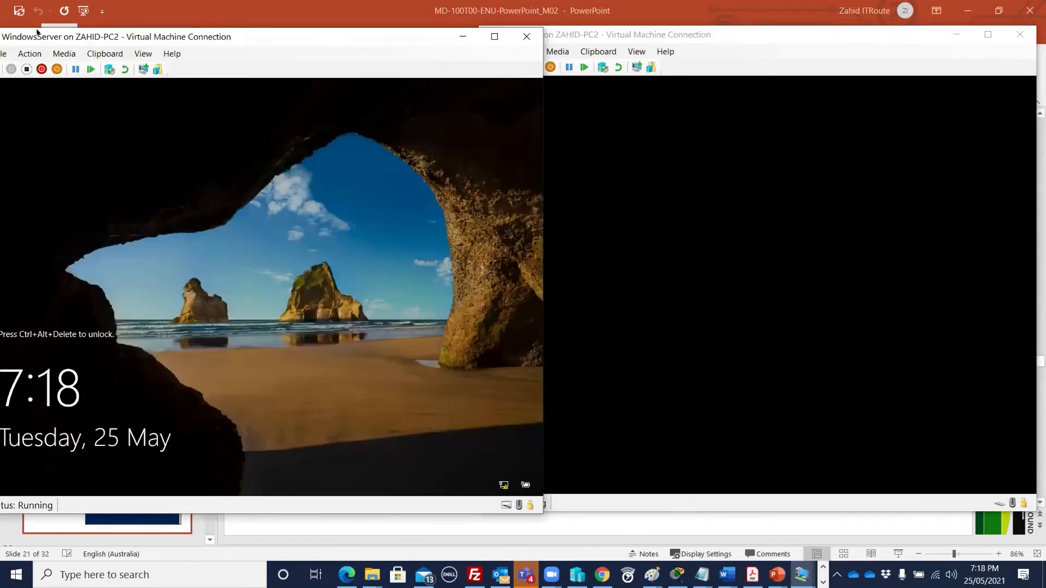
drag(28, 37, 56, 39)
click(21, 71)
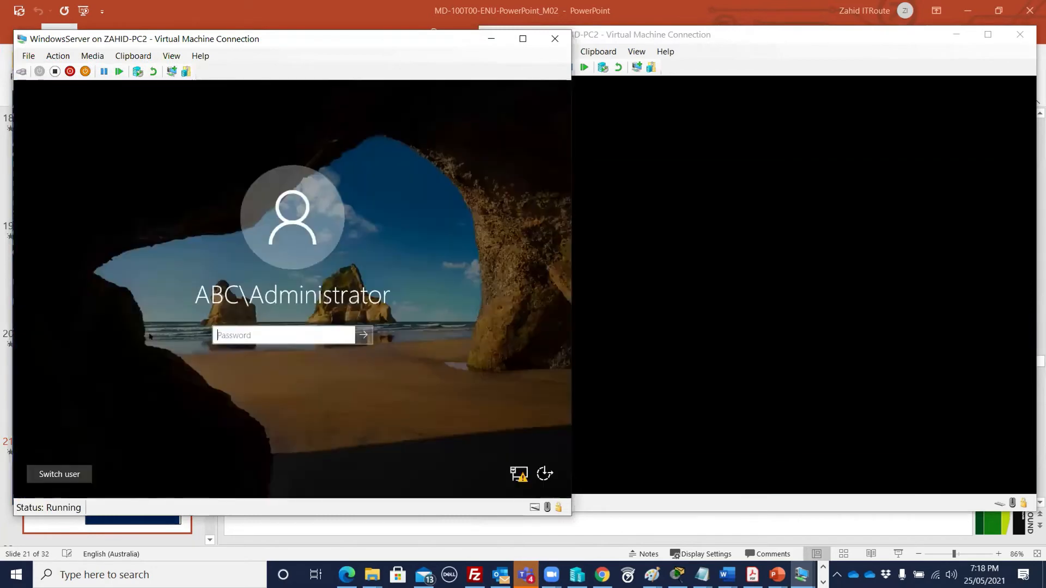
text(Pa55w.rd)
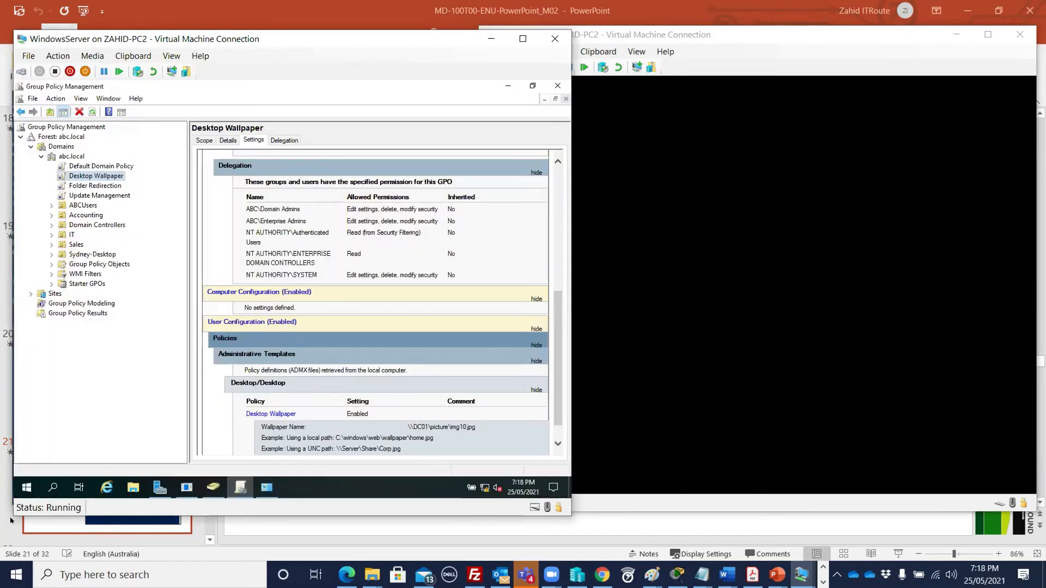
click(26, 487)
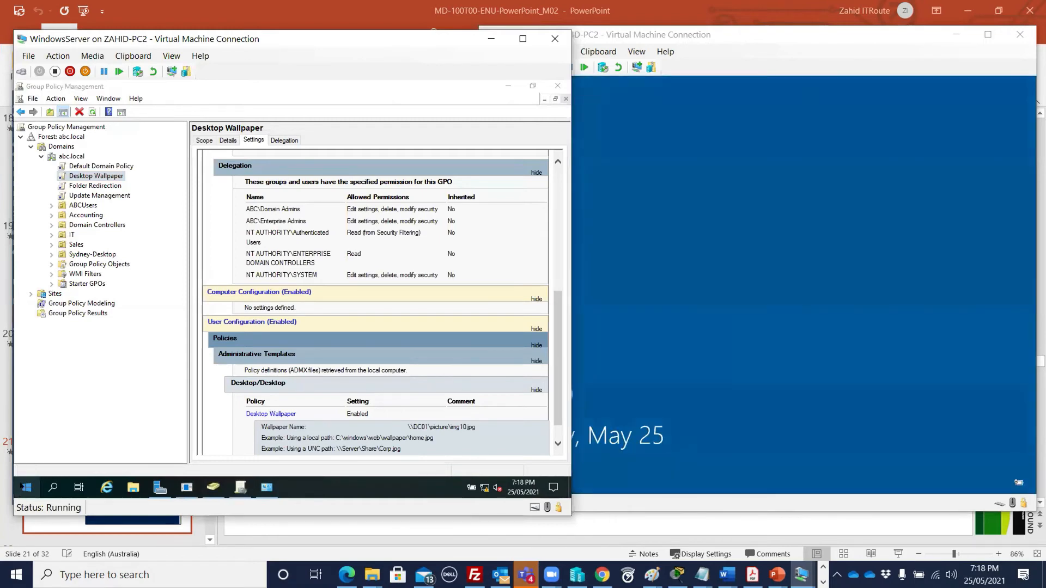
right_click(27, 486)
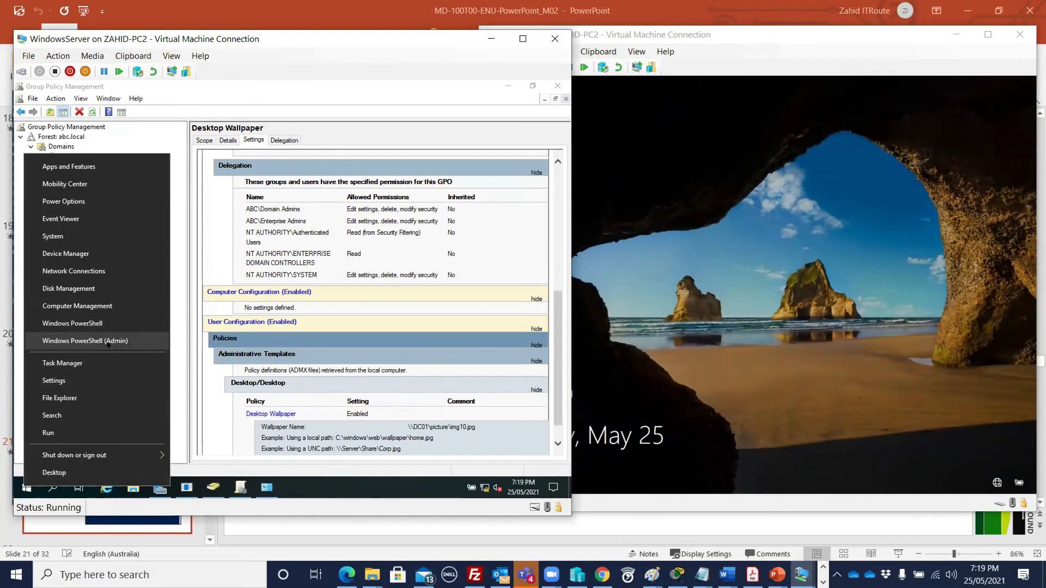
click(718, 328)
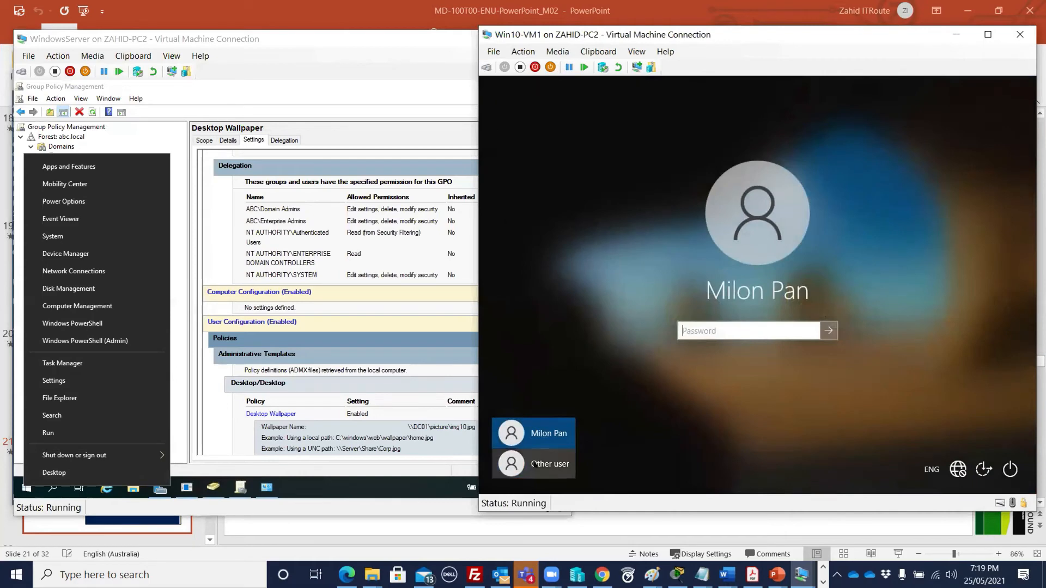
- Sign back in to Win10-VM1 and return to the PowerPoint slide 'What is Windows PowerShell?'
text(*****)
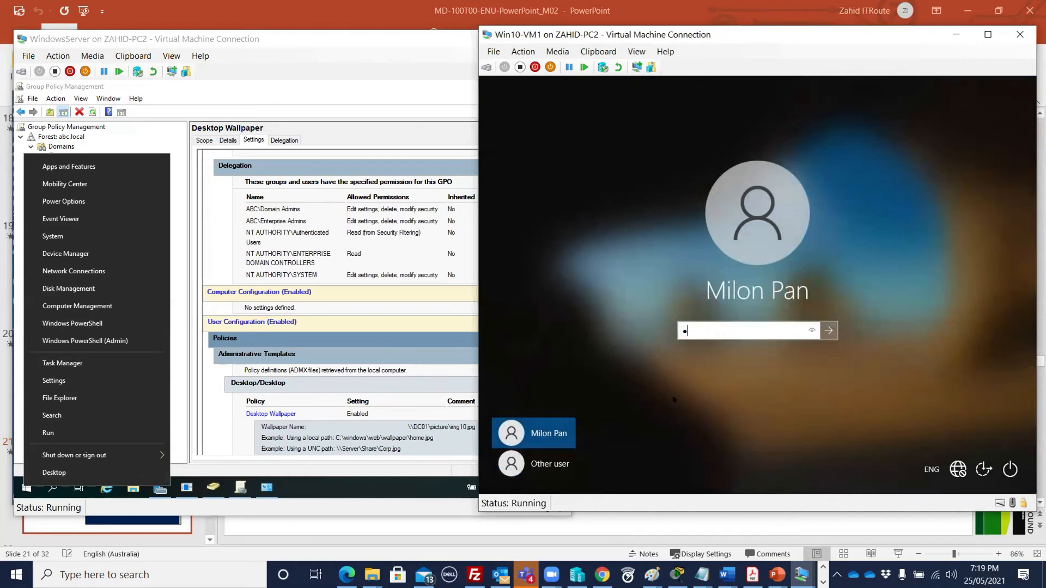
key(Return)
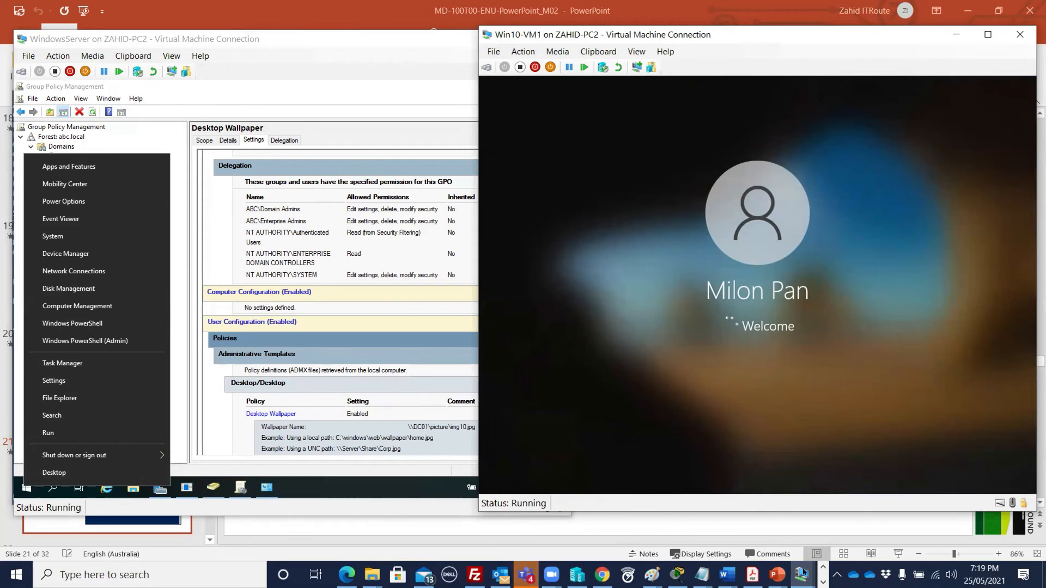
mouse_move(777, 574)
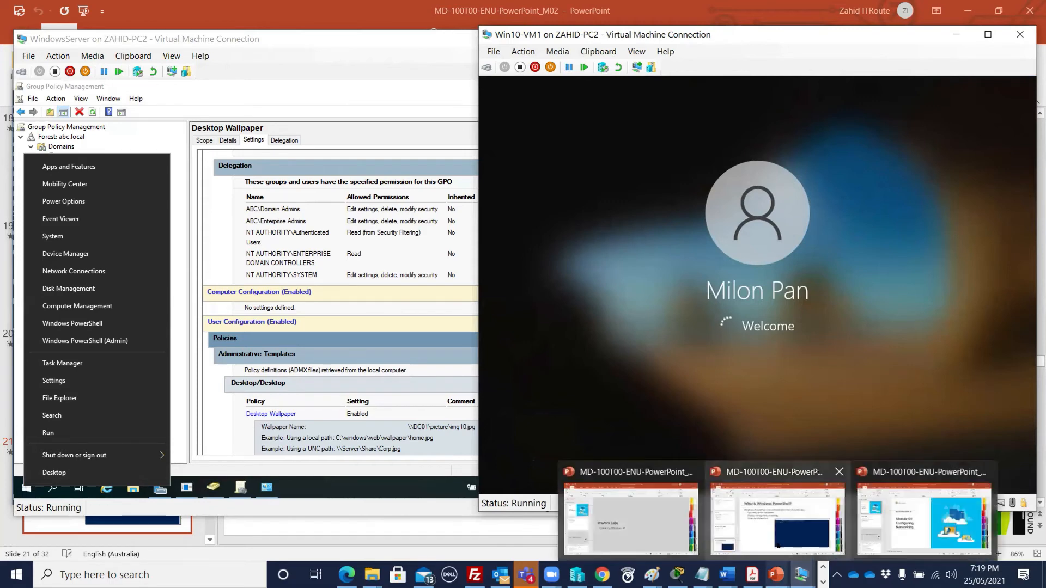
click(774, 512)
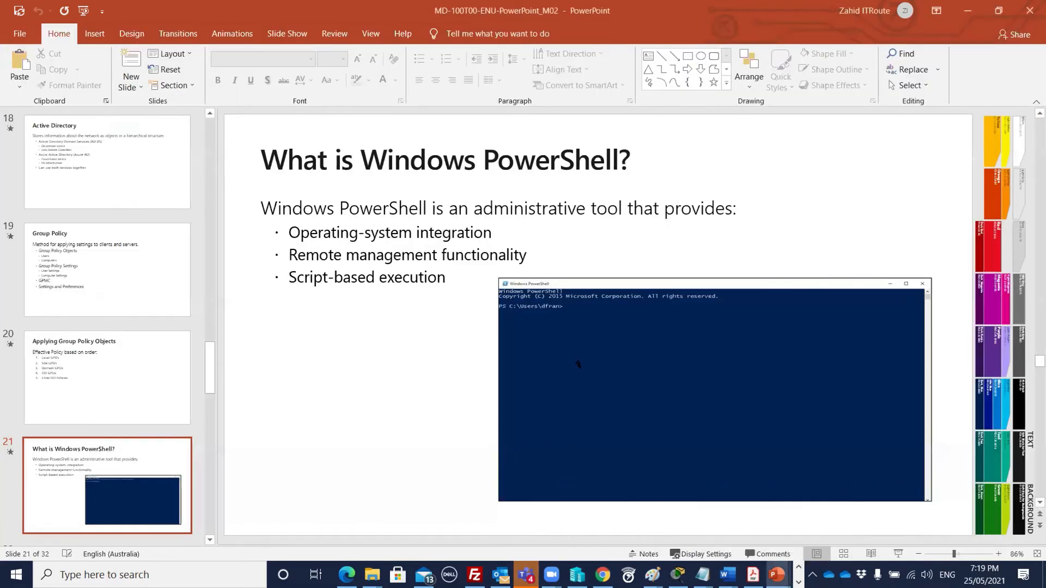
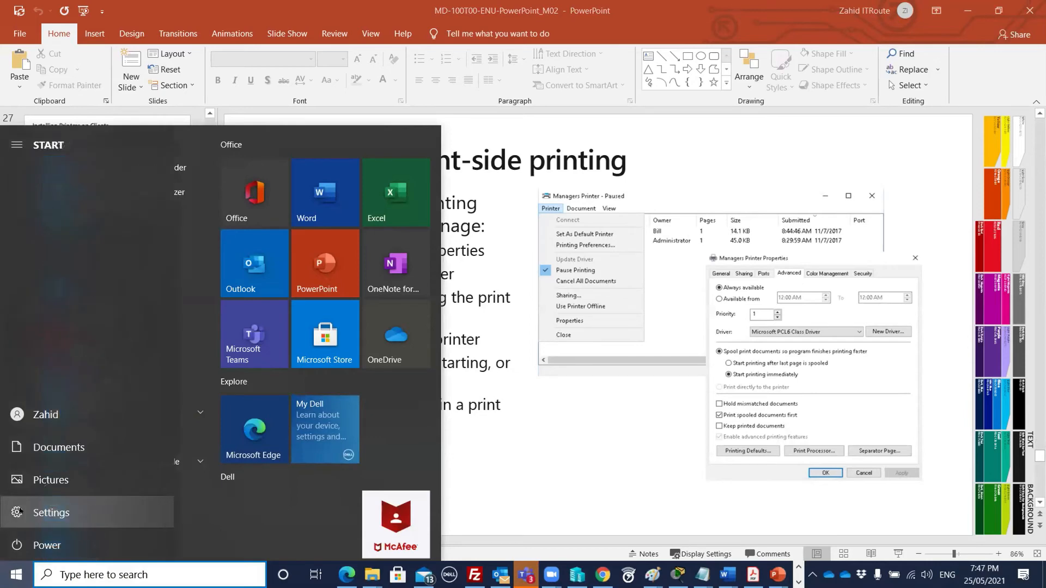
- Open Settings to Devices > Printers & scanners and maximize the window
click(17, 512)
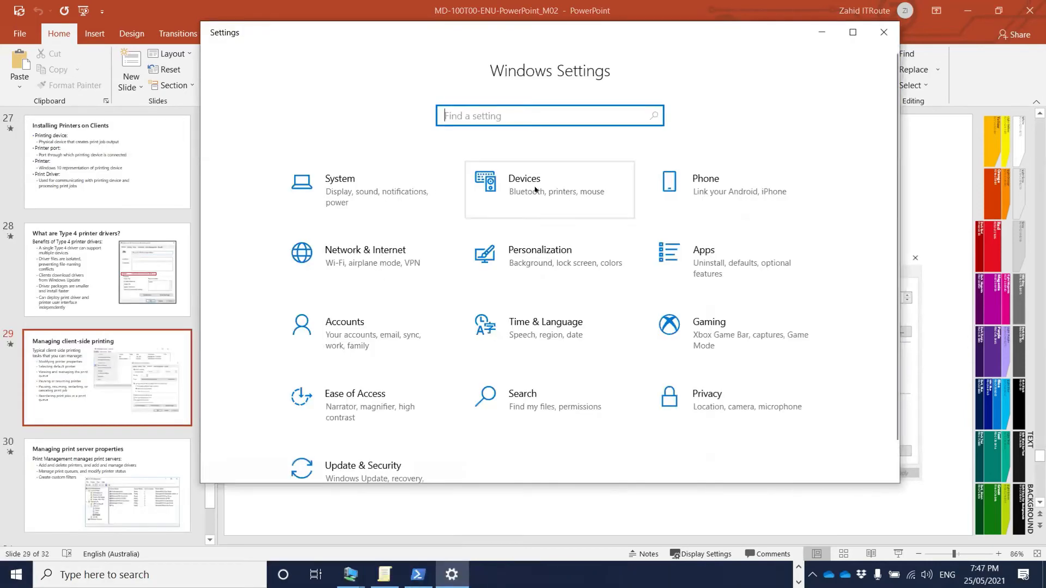
click(535, 195)
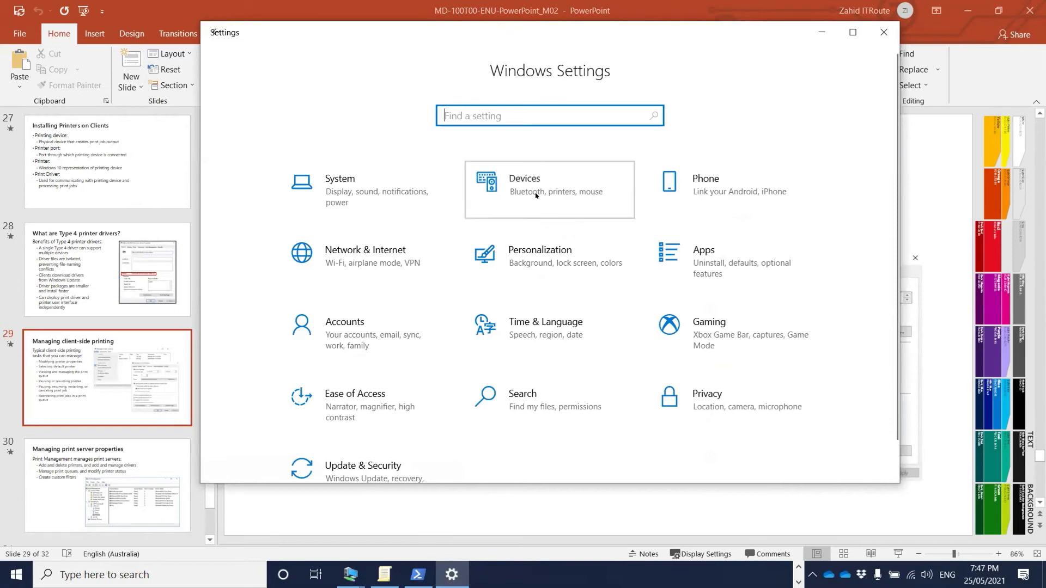
click(270, 200)
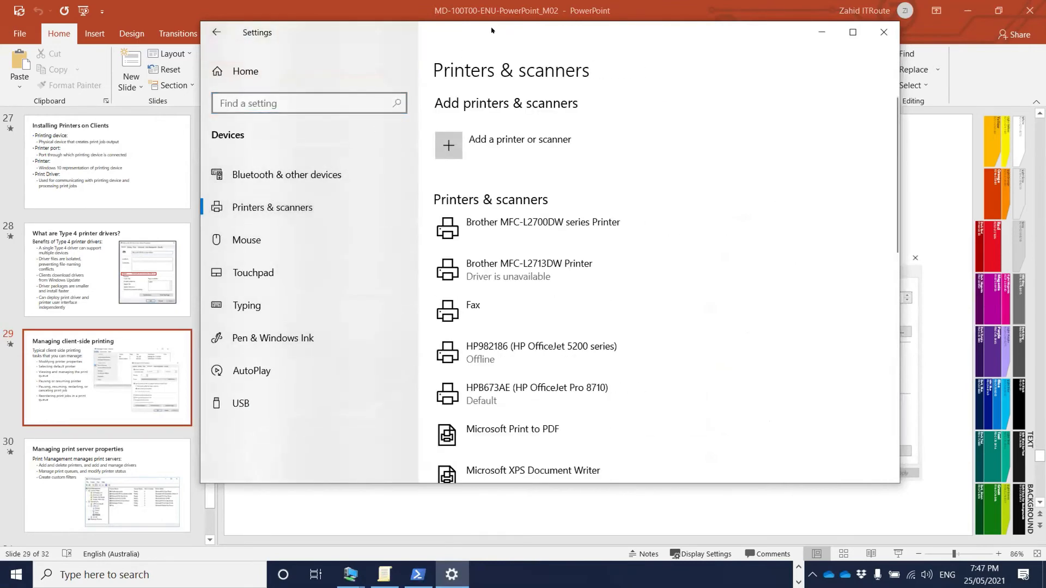
key(super+Up)
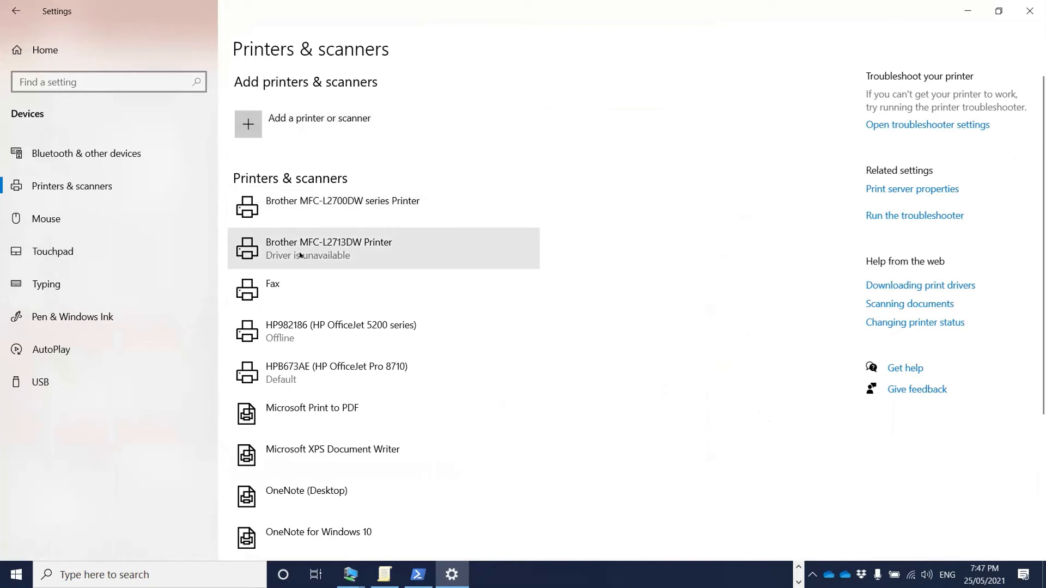
- Show the options for the Microsoft XPS Document Writer and Microsoft Print to PDF entries
scroll(404, 284, down, 2)
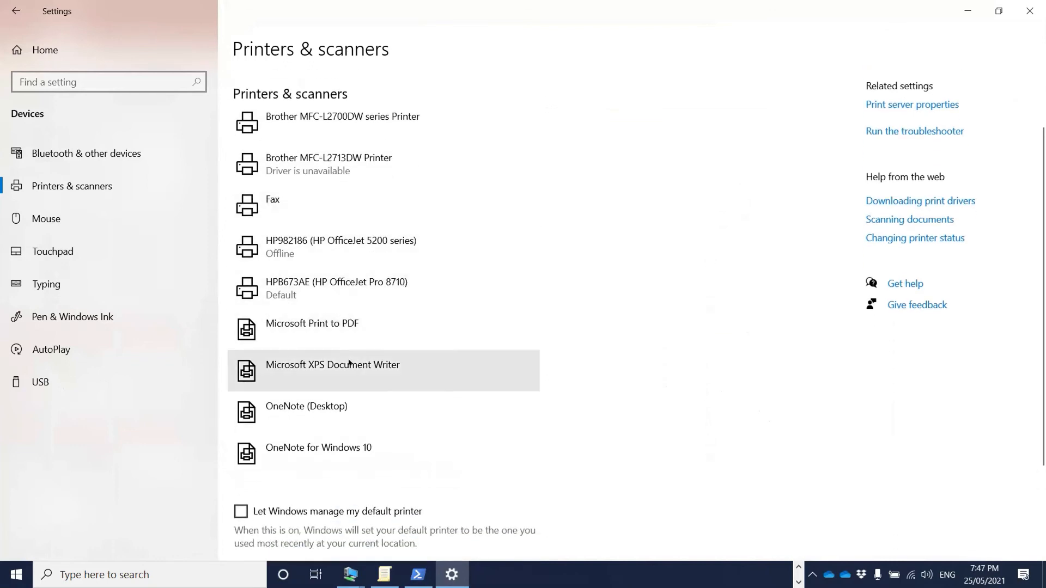
click(429, 378)
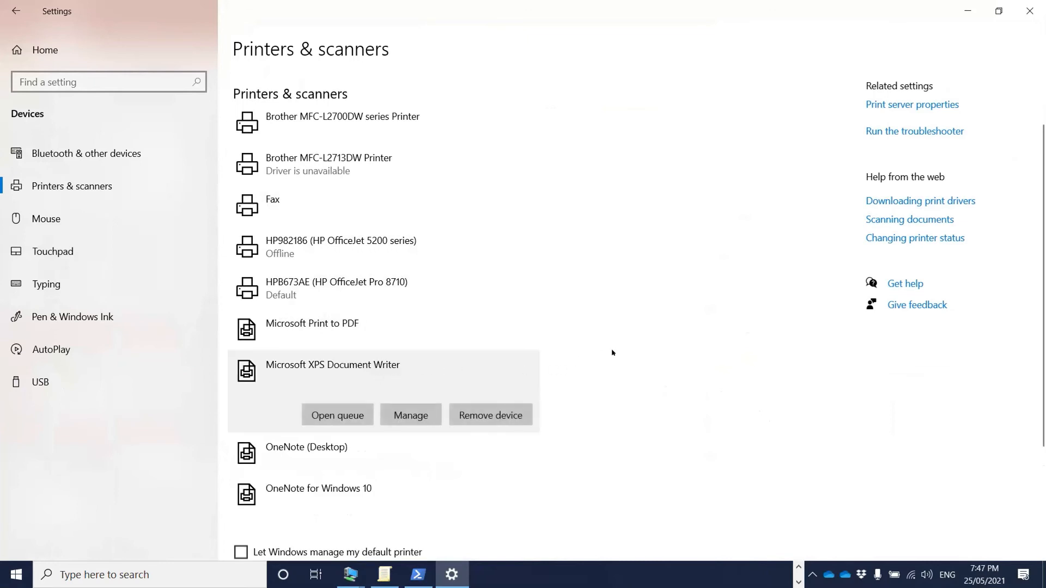
scroll(605, 337, down, 3)
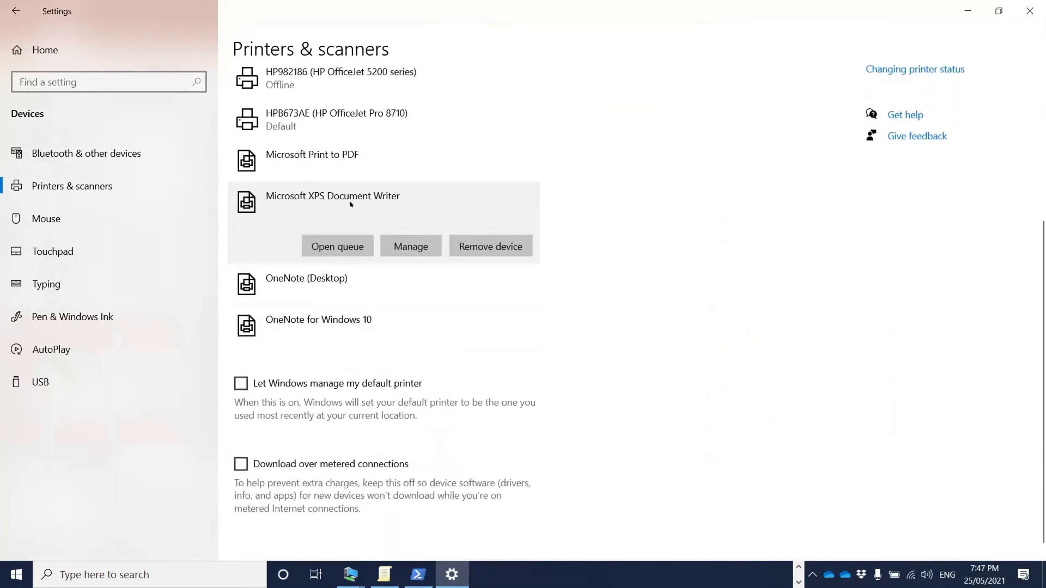
click(317, 172)
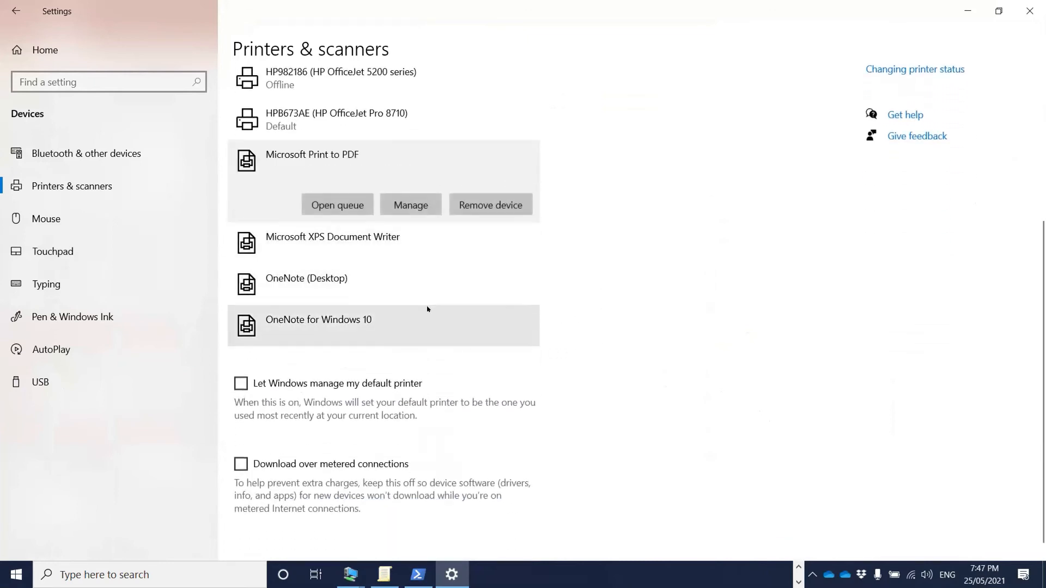
scroll(561, 270, down, 1)
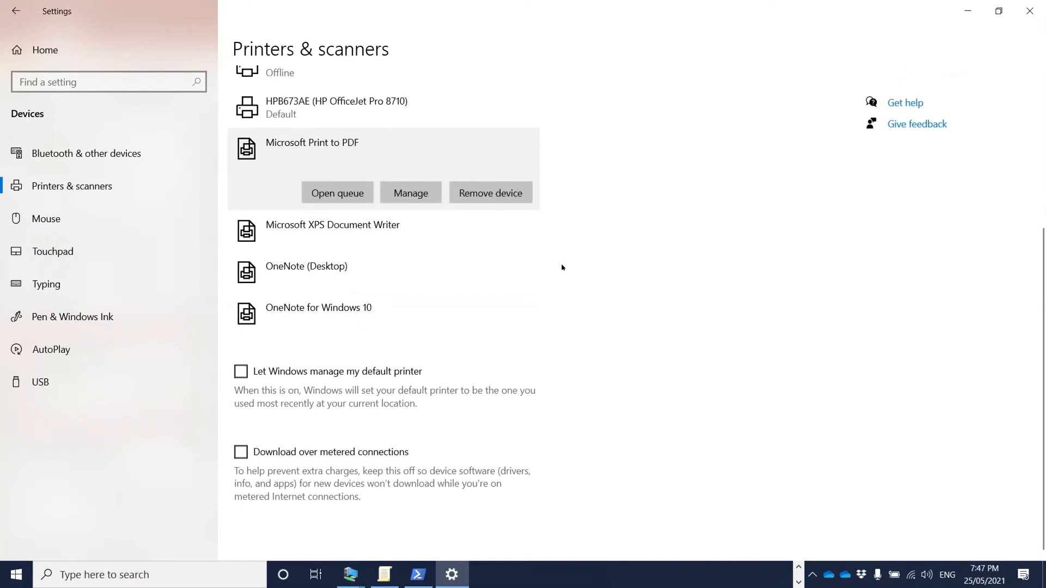
scroll(562, 267, up, 2)
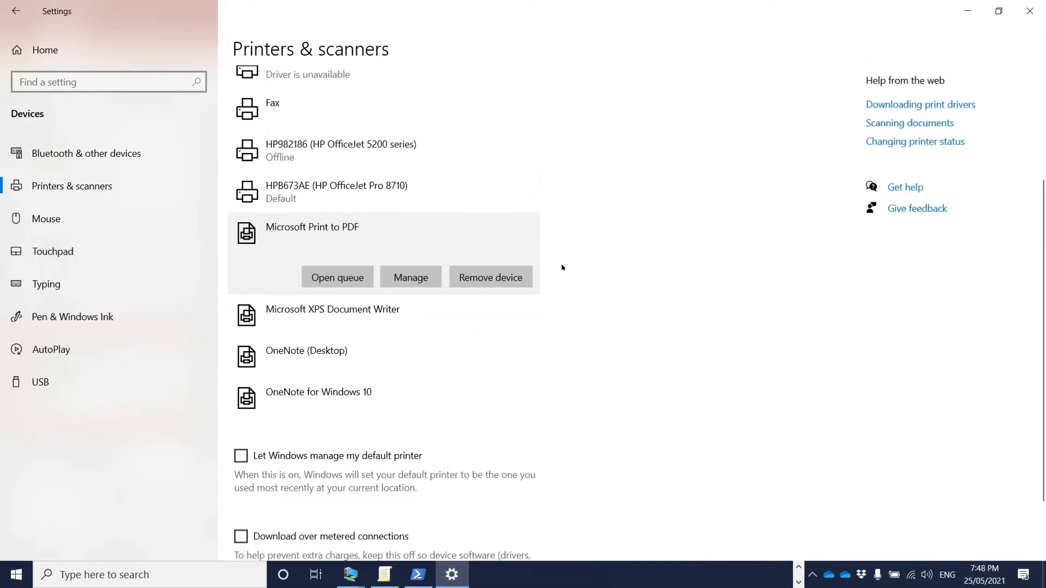
scroll(561, 265, up, 4)
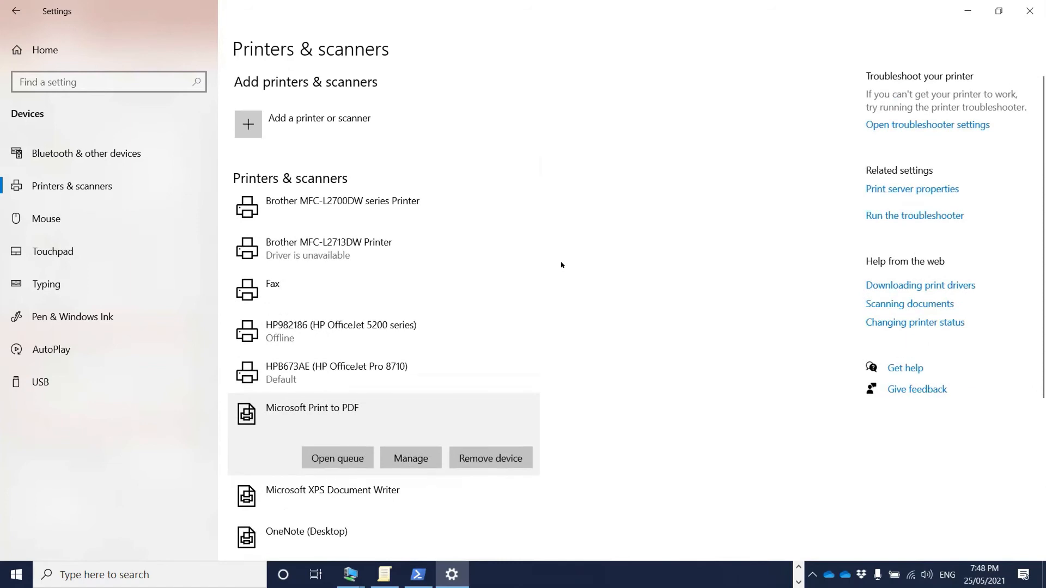
- Start an Add a printer or scanner search, then refresh it
click(306, 126)
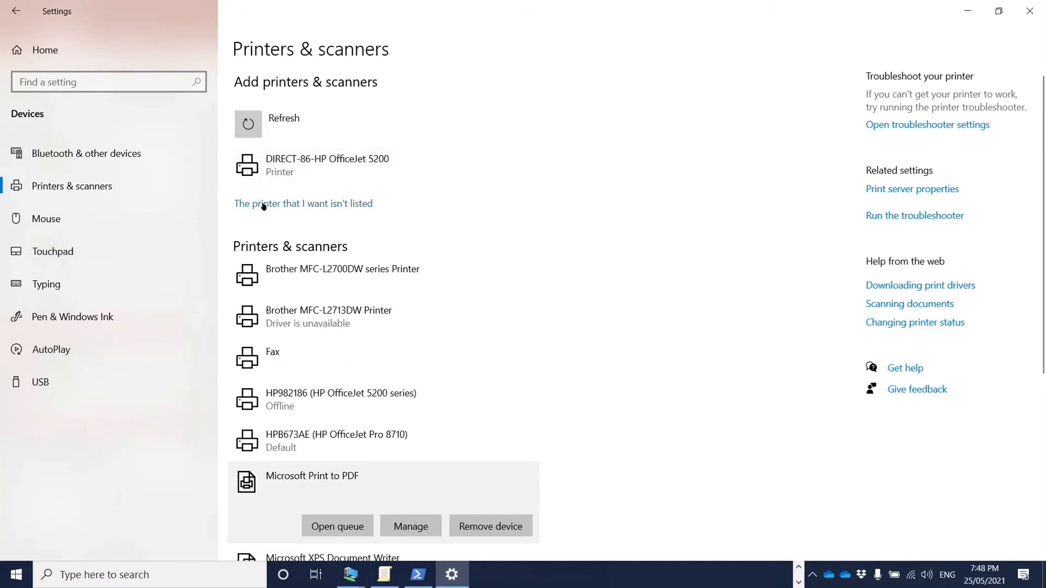
click(289, 126)
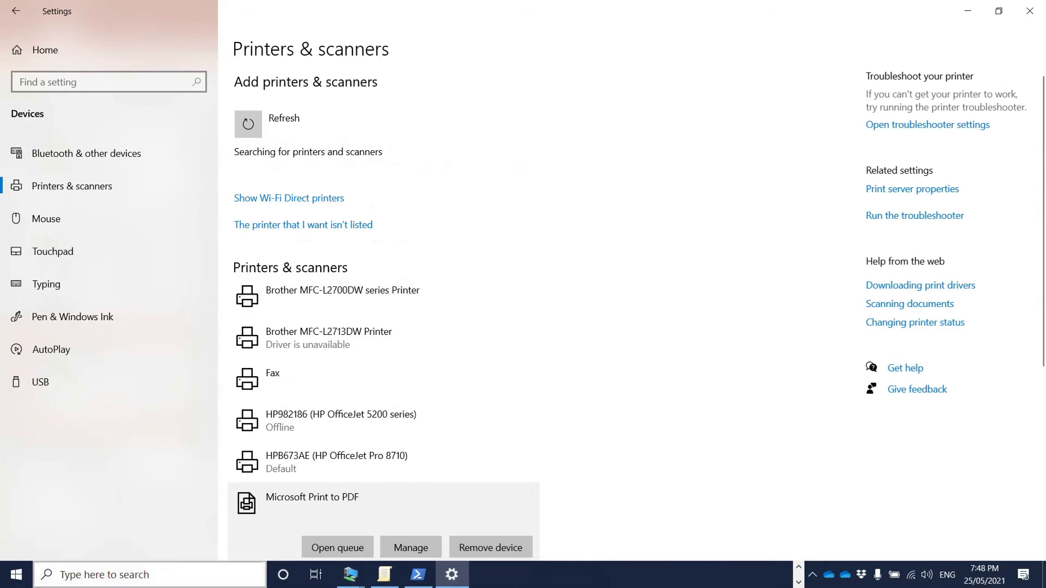
click(109, 575)
- Search 'control' to open Control Panel, then go to Hardware and Sound > Devices and Printers
text(contro)
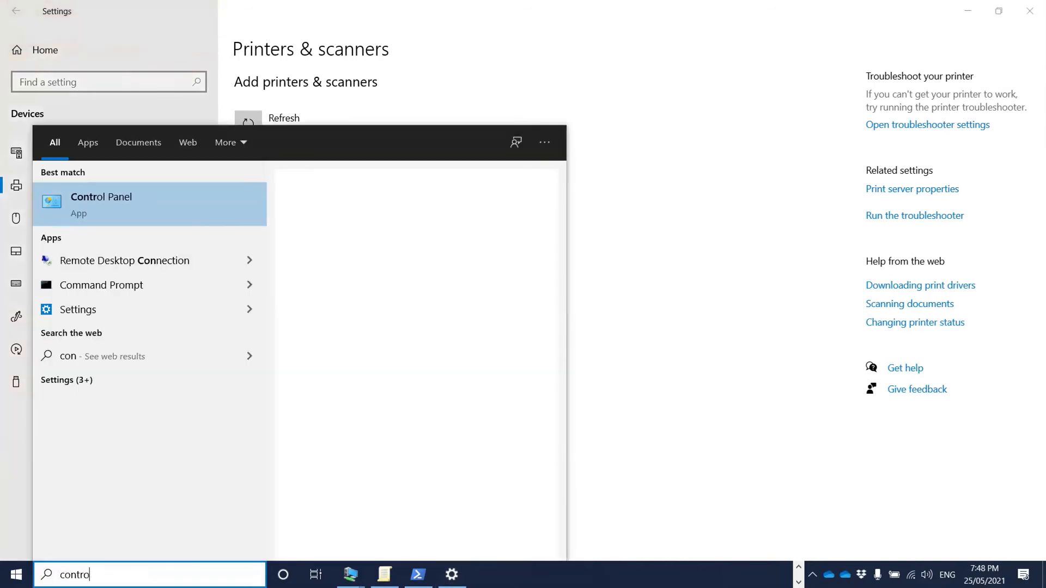
text(l)
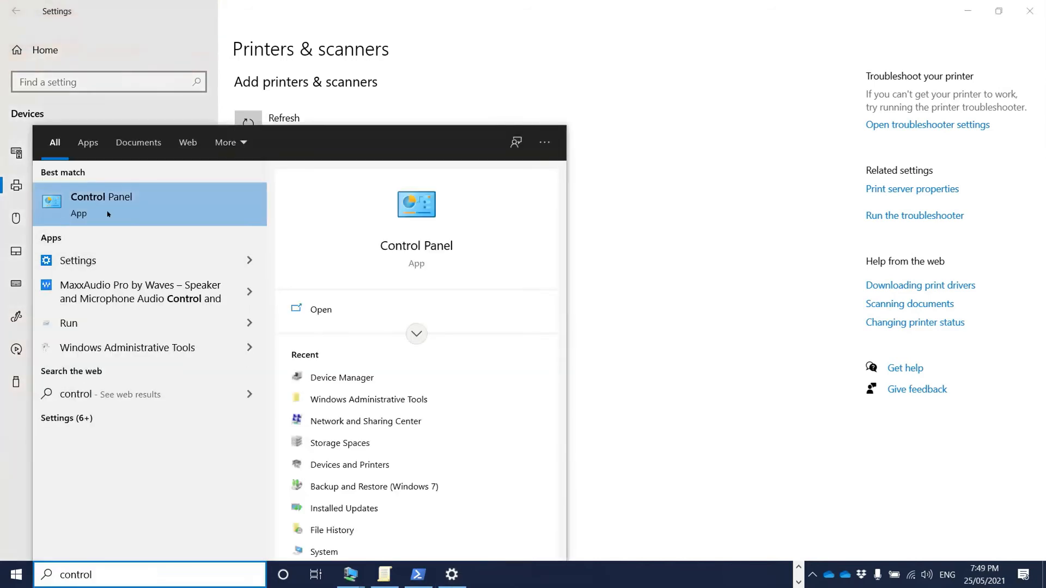
click(108, 205)
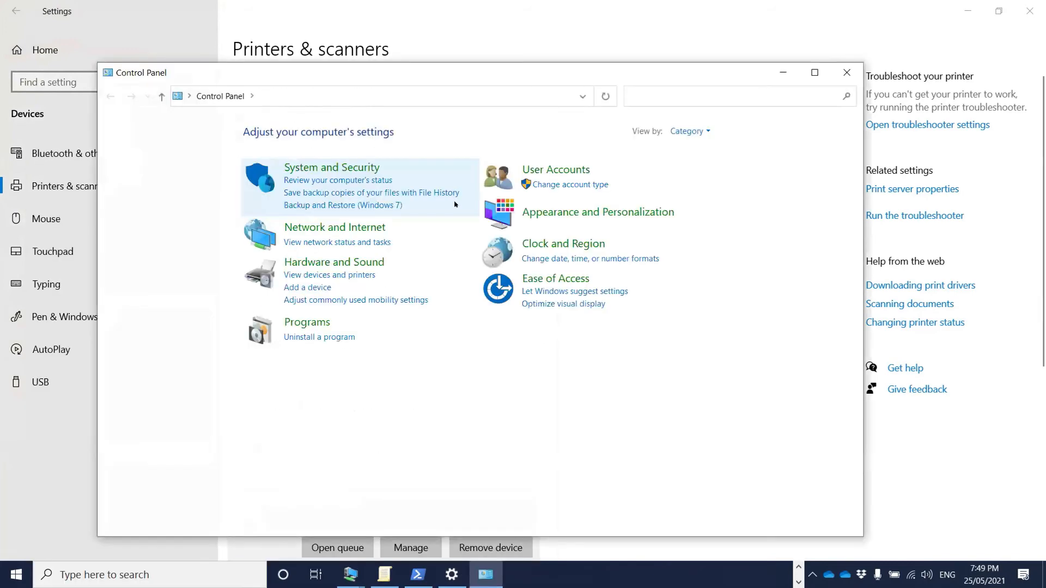
drag(510, 72, 626, 66)
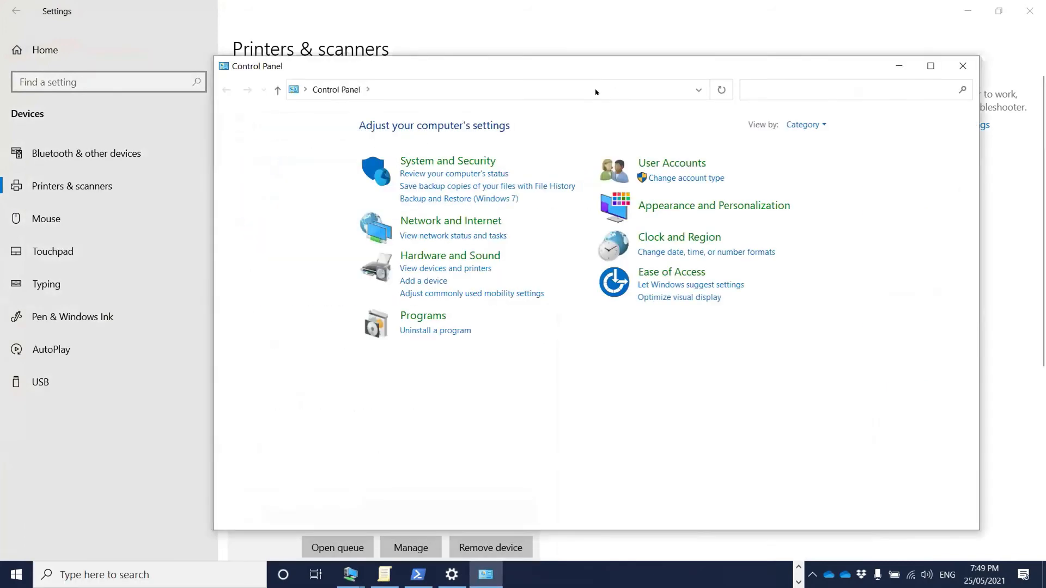
click(425, 257)
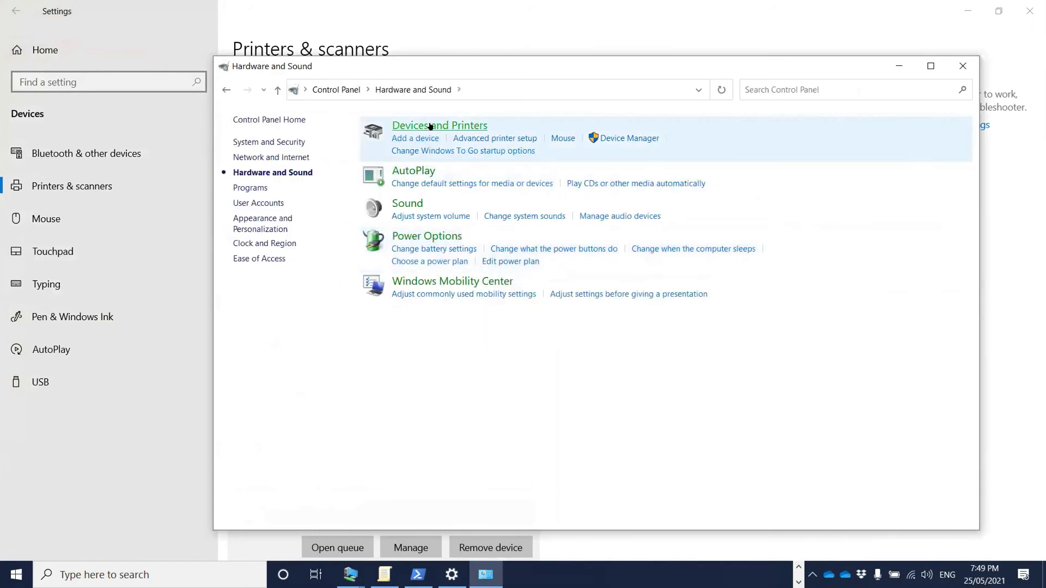
click(449, 126)
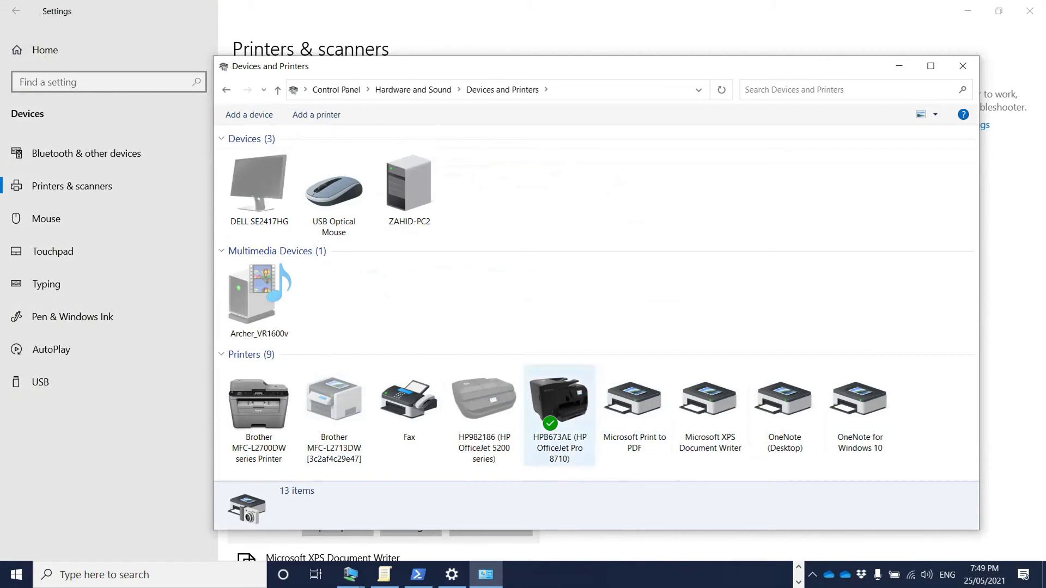
- Open the Printer properties of the HPB673AE (HP OfficeJet Pro 8710) printer
click(583, 418)
right_click(568, 399)
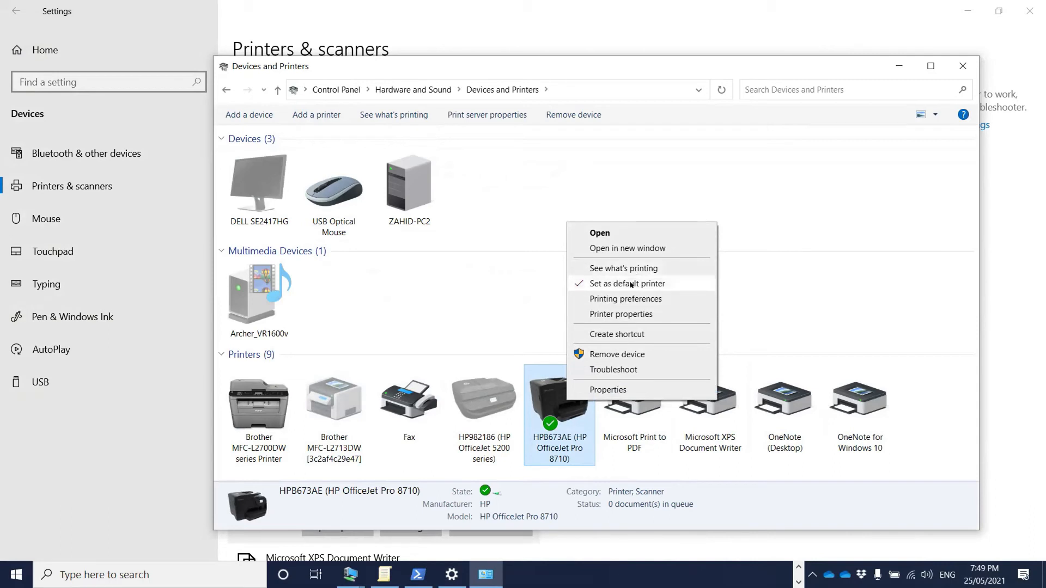
click(621, 314)
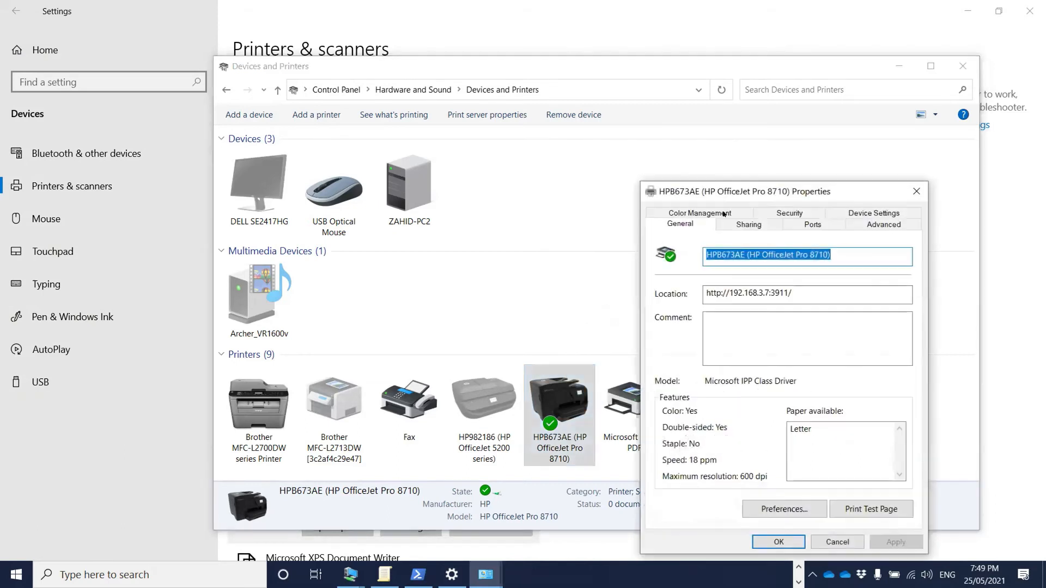
drag(736, 193, 741, 155)
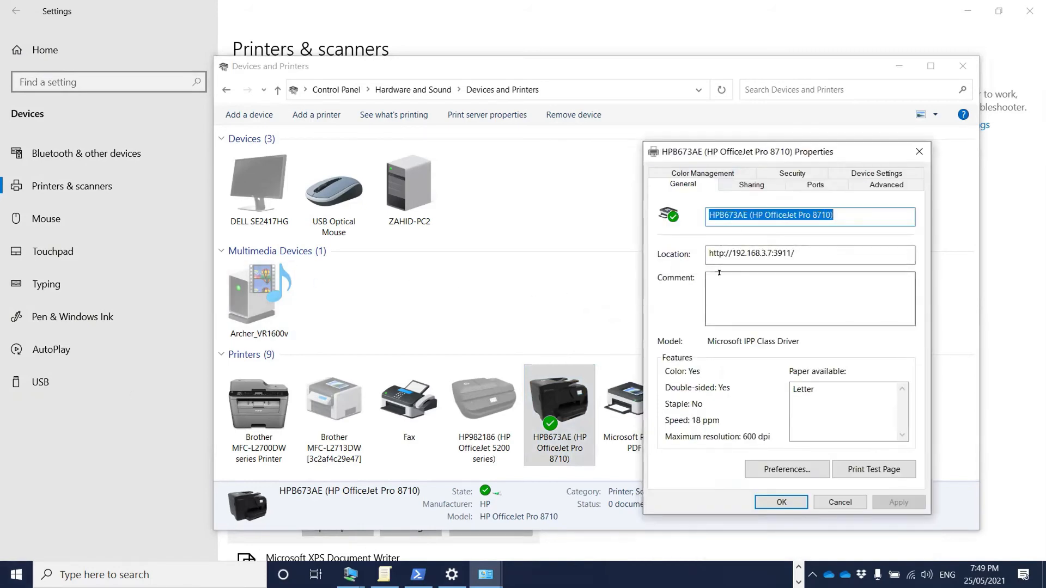
- Review the Sharing, Ports, General, Color Management, Device Settings and Security tabs, then close the dialog
click(751, 185)
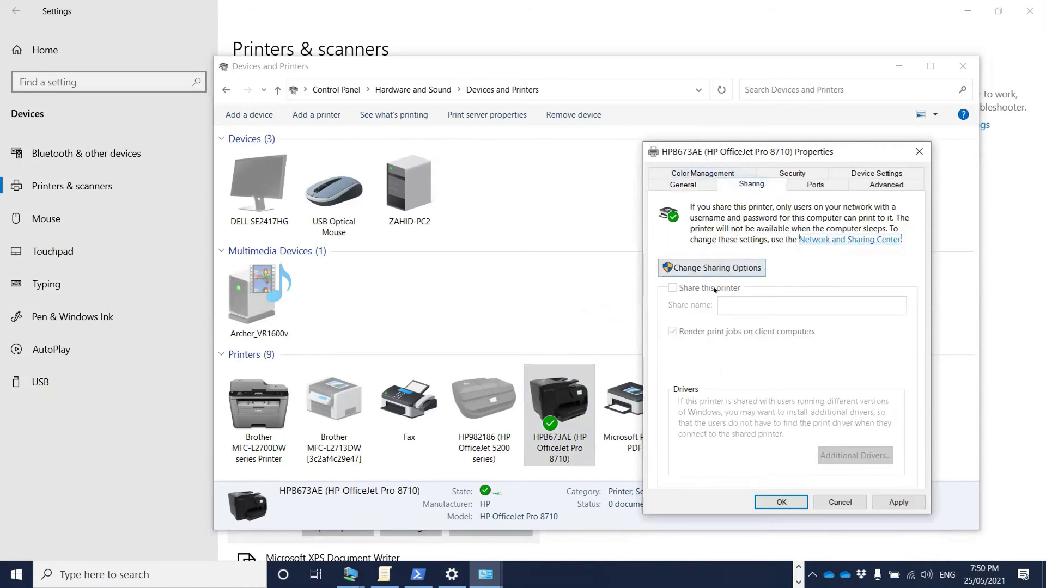
click(805, 186)
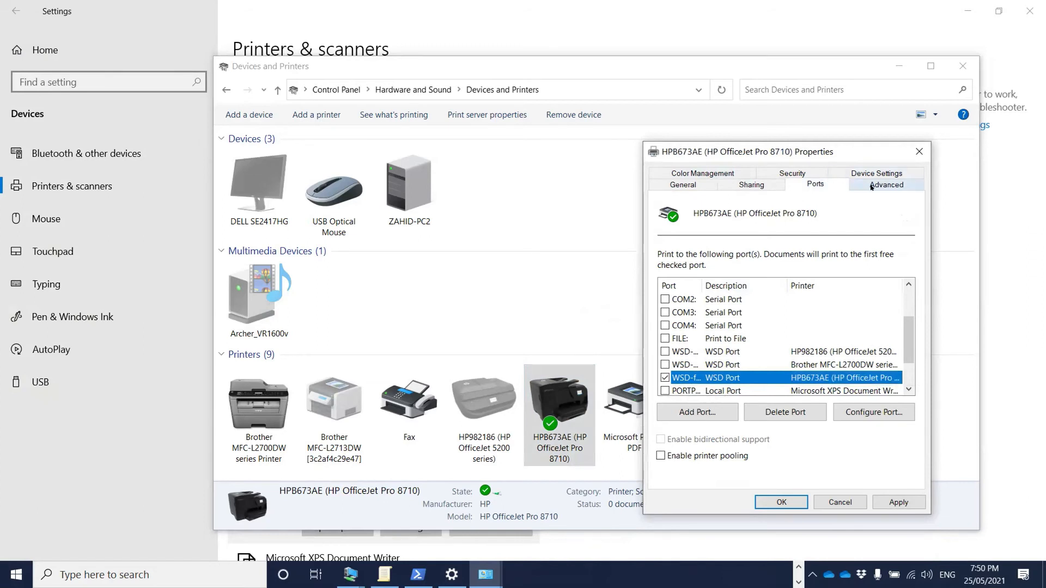
click(682, 185)
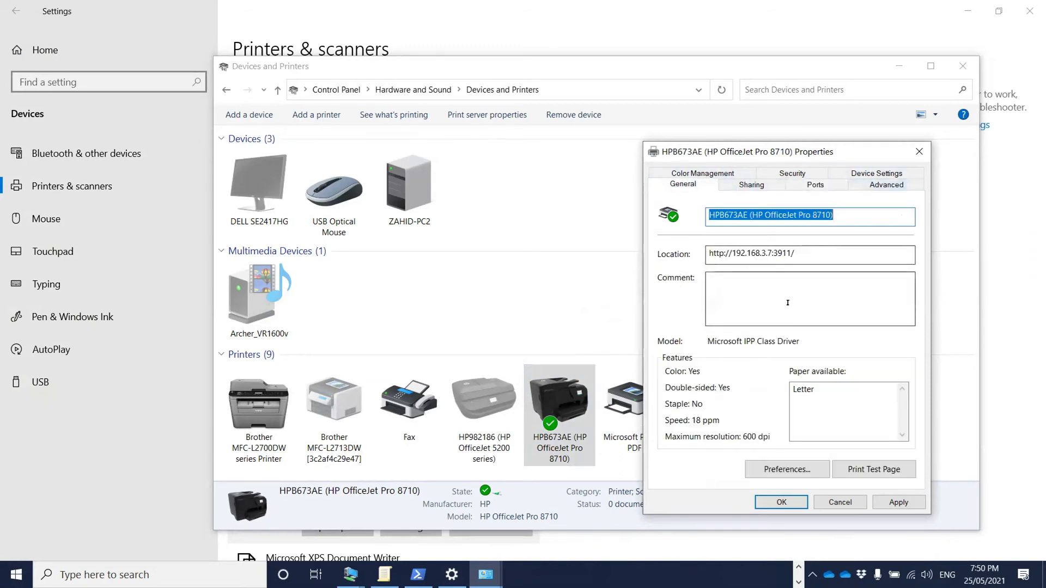
click(718, 177)
click(815, 183)
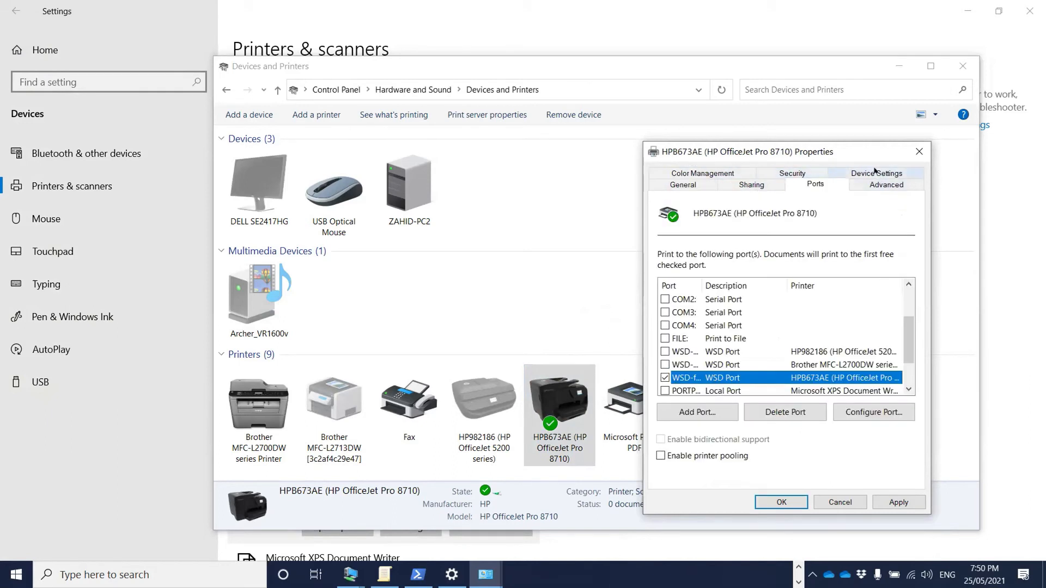
click(875, 173)
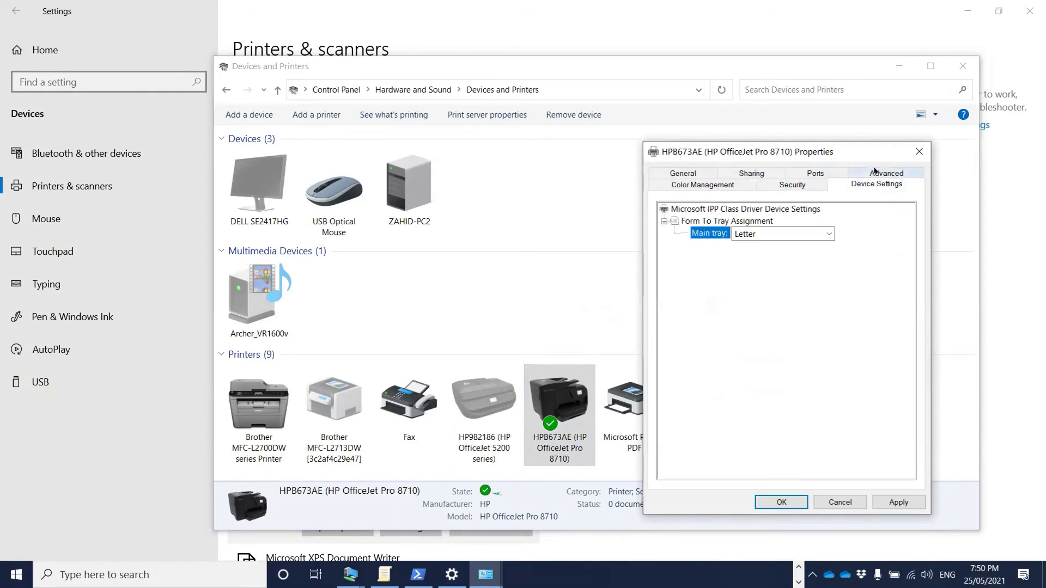
click(785, 187)
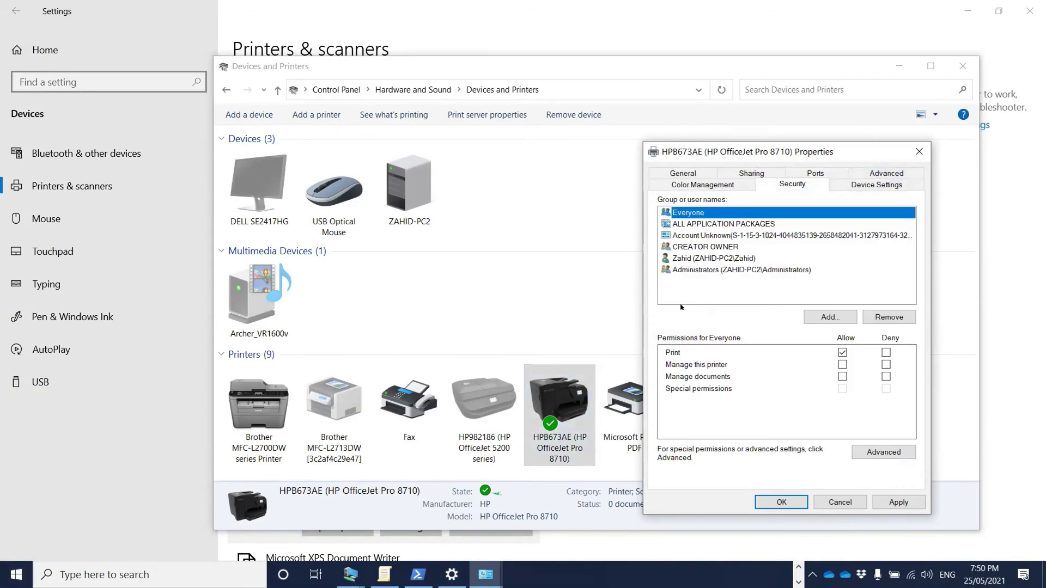
click(725, 185)
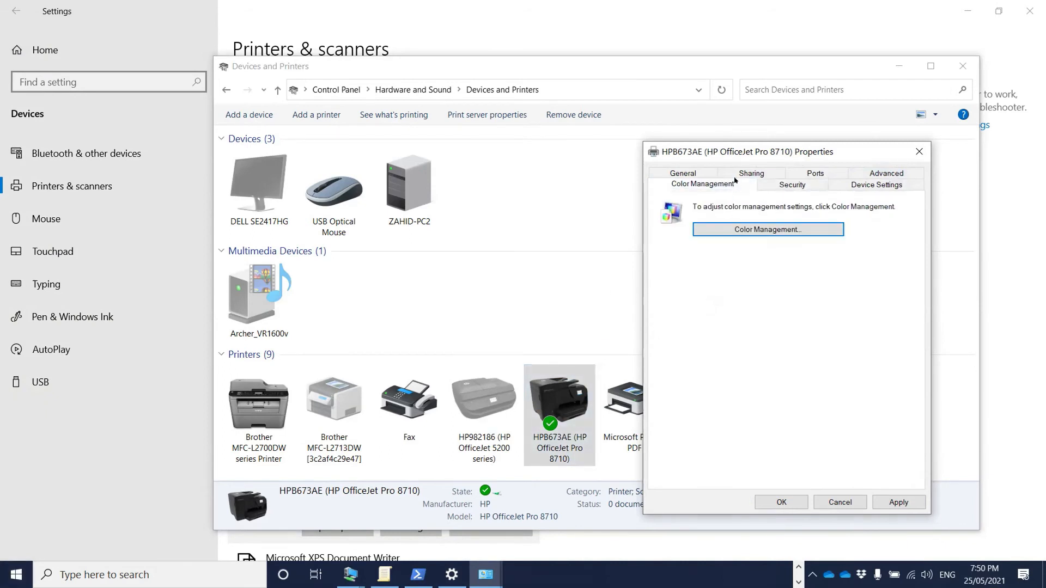
click(750, 173)
click(786, 173)
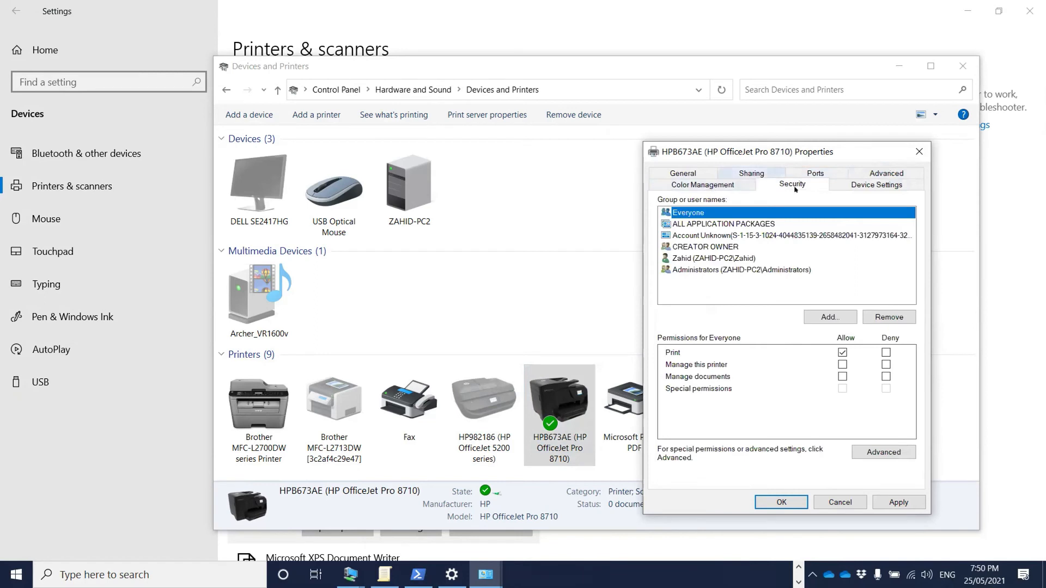
click(910, 160)
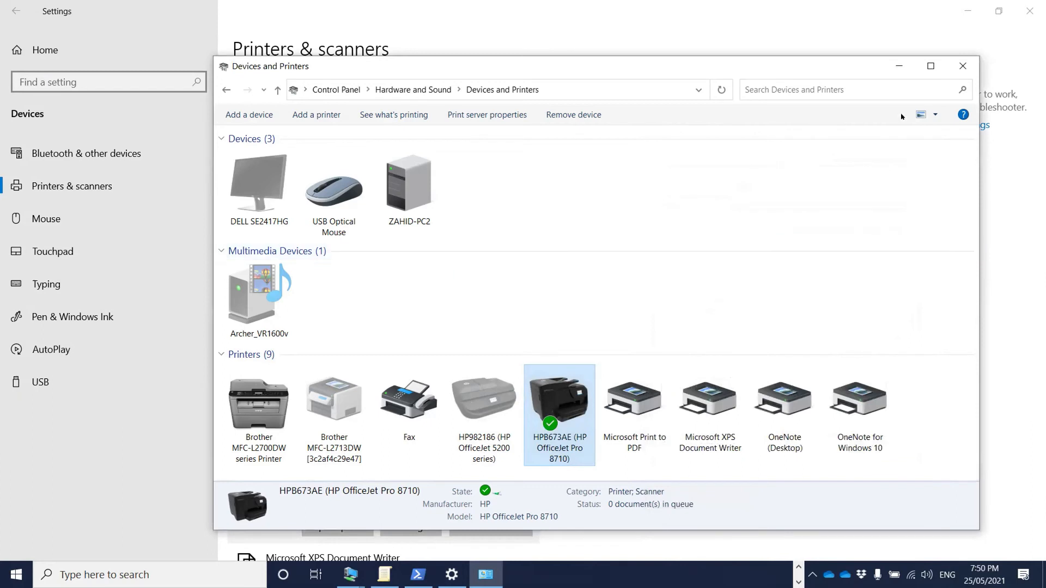
- Close Devices and Printers and page PowerPoint to slide 30, 'Managing print server properties'
click(961, 65)
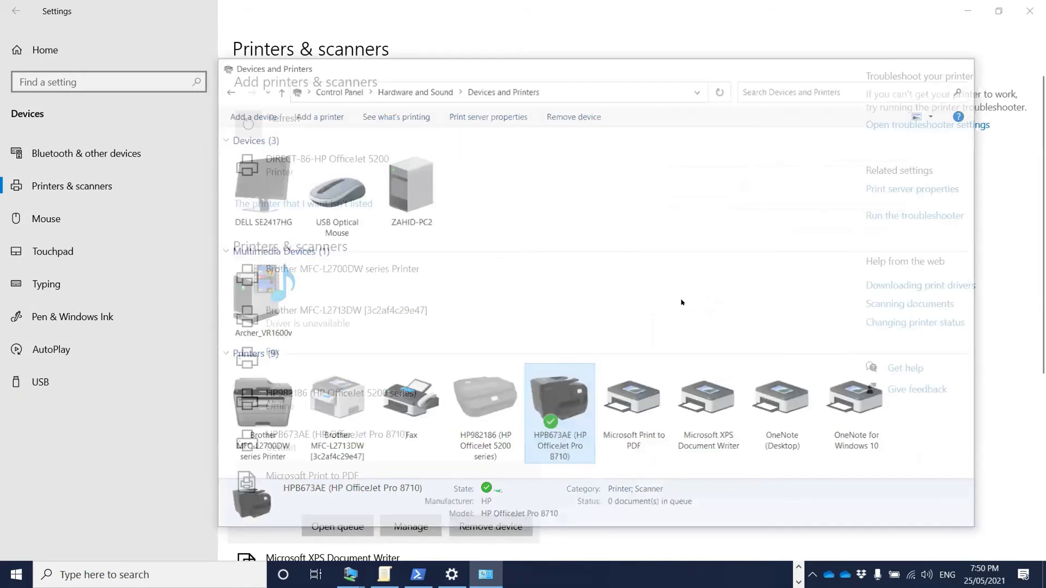
scroll(658, 194, down, 5)
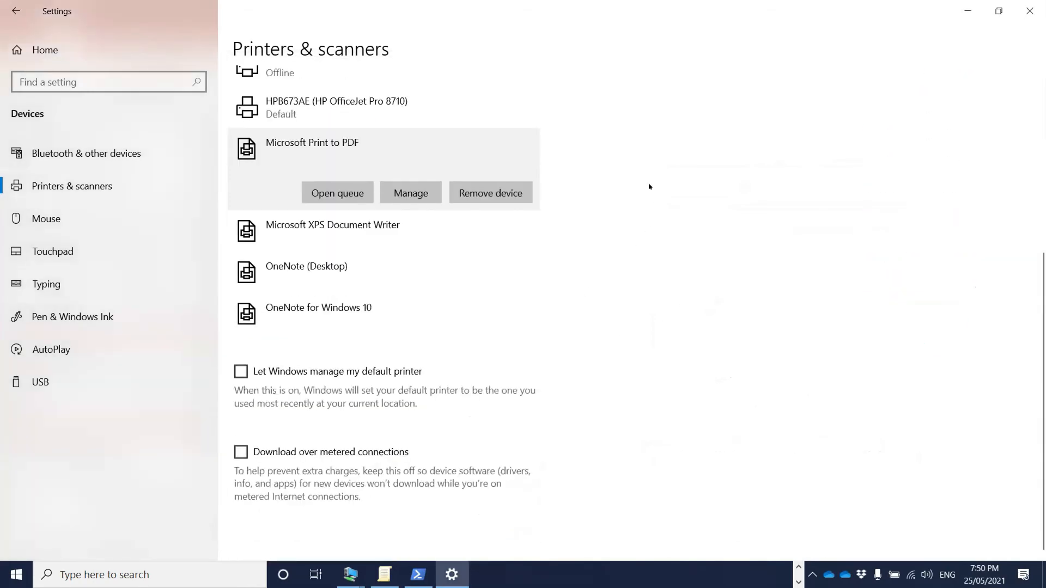
scroll(649, 187, up, 10)
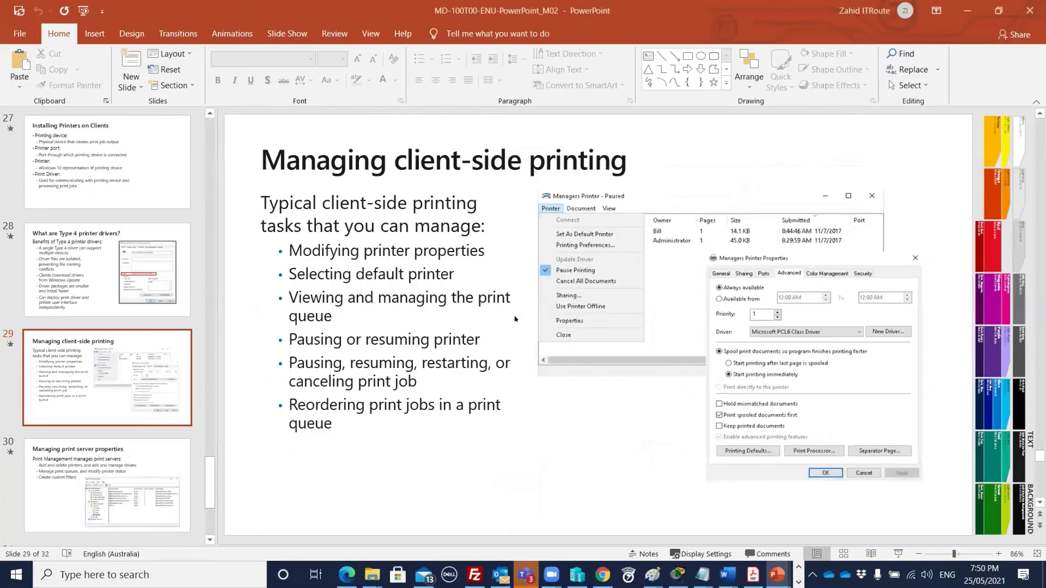
key(Page_Down)
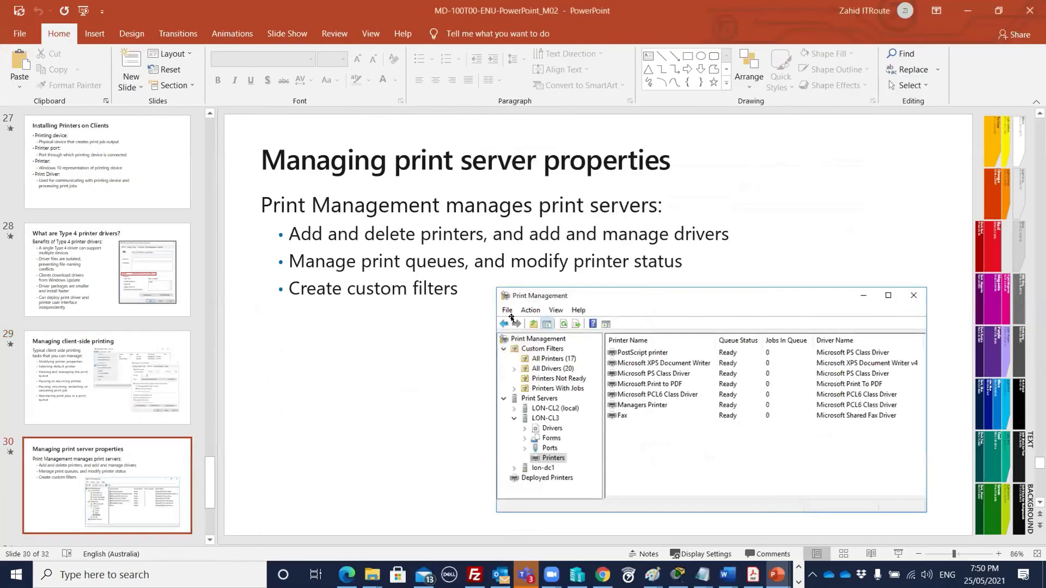
key(Page_Down)
key(Page_Up)
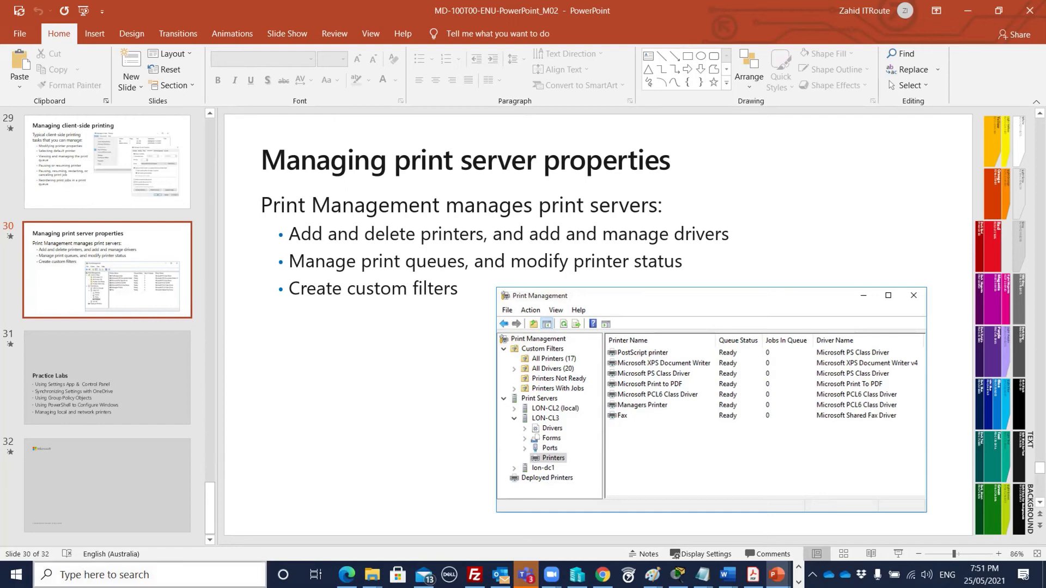
- Search Windows for 'print man', then 'print server', then 'print management'
click(83, 573)
text(print)
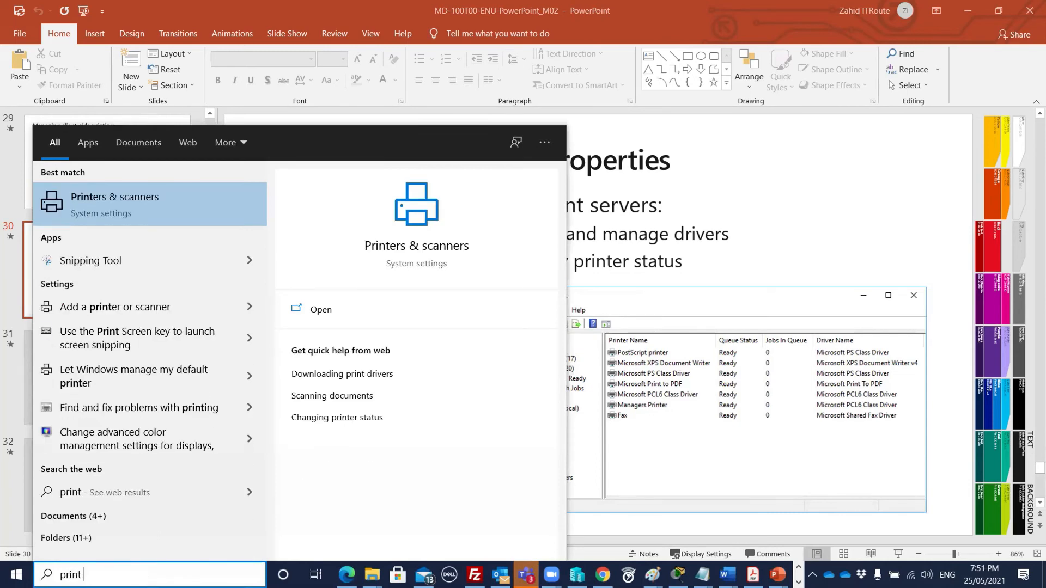
text( man)
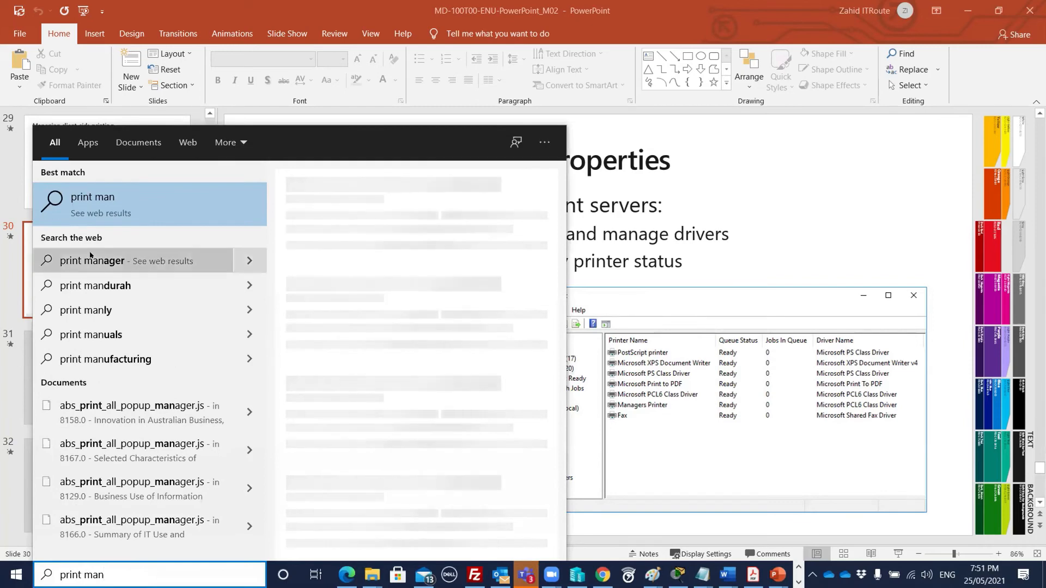
key(Escape)
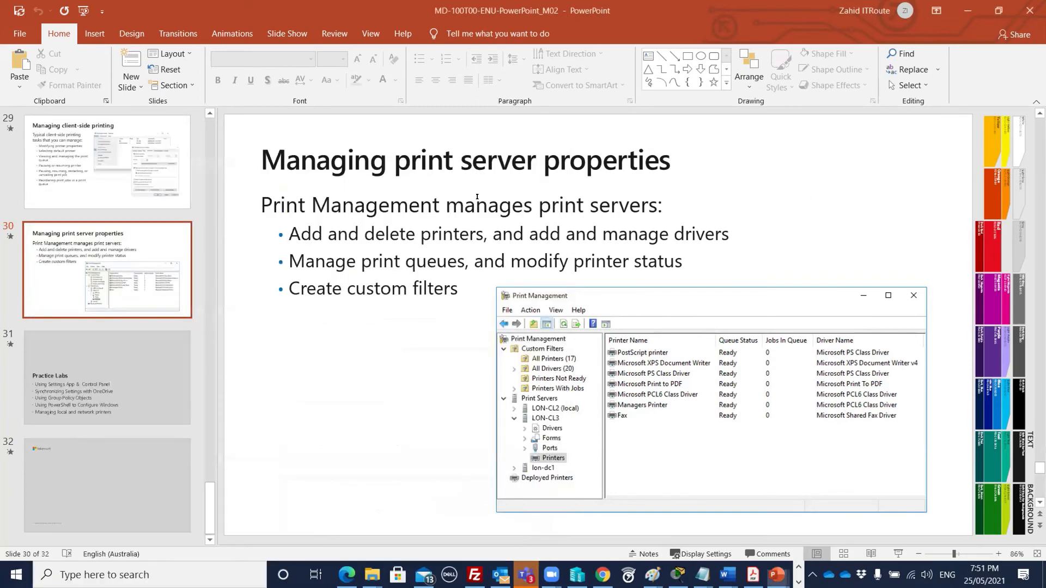
key(alt+Tab)
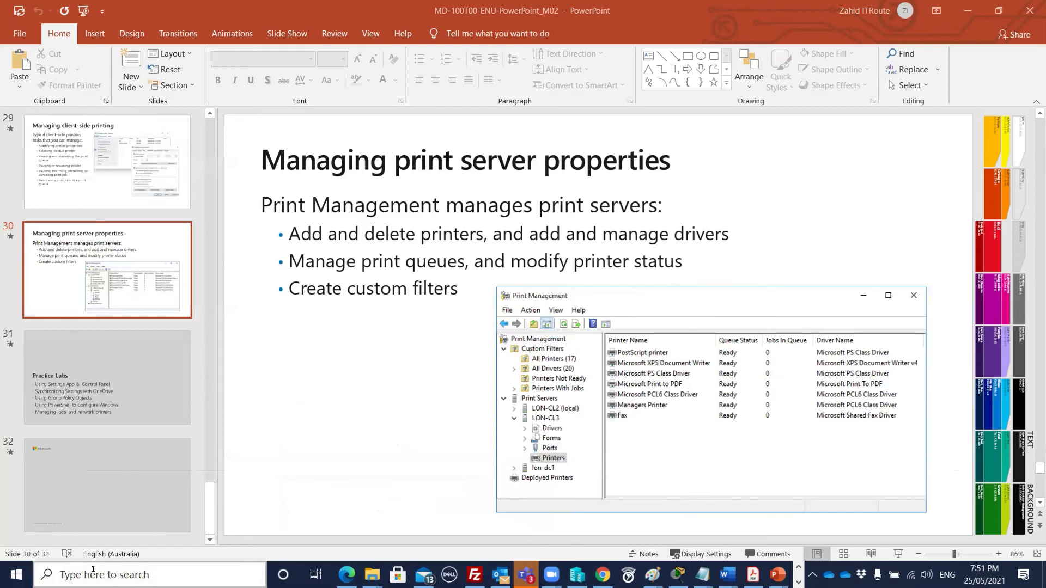
click(97, 573)
text(print ser)
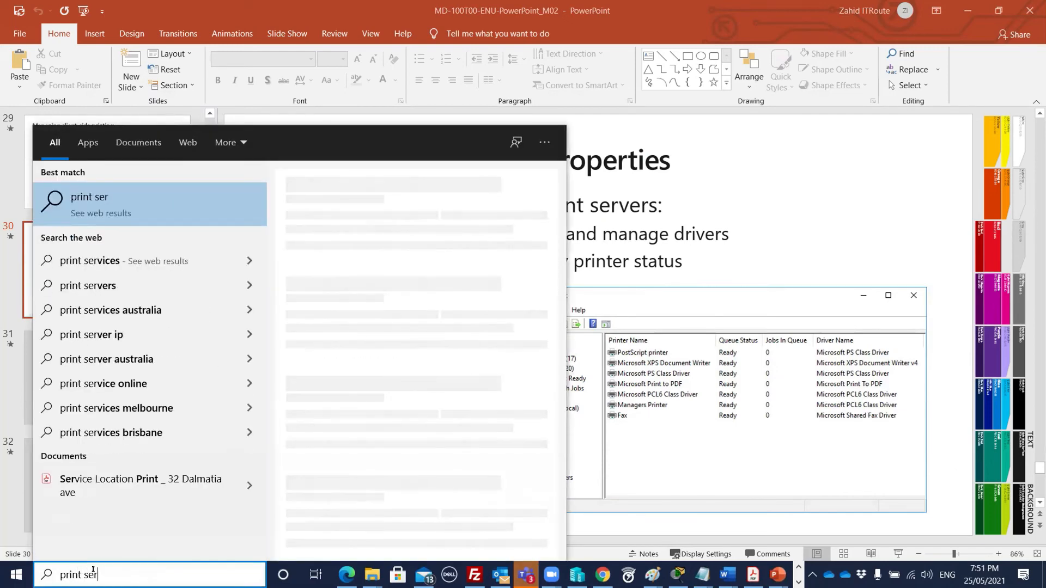
text(ver)
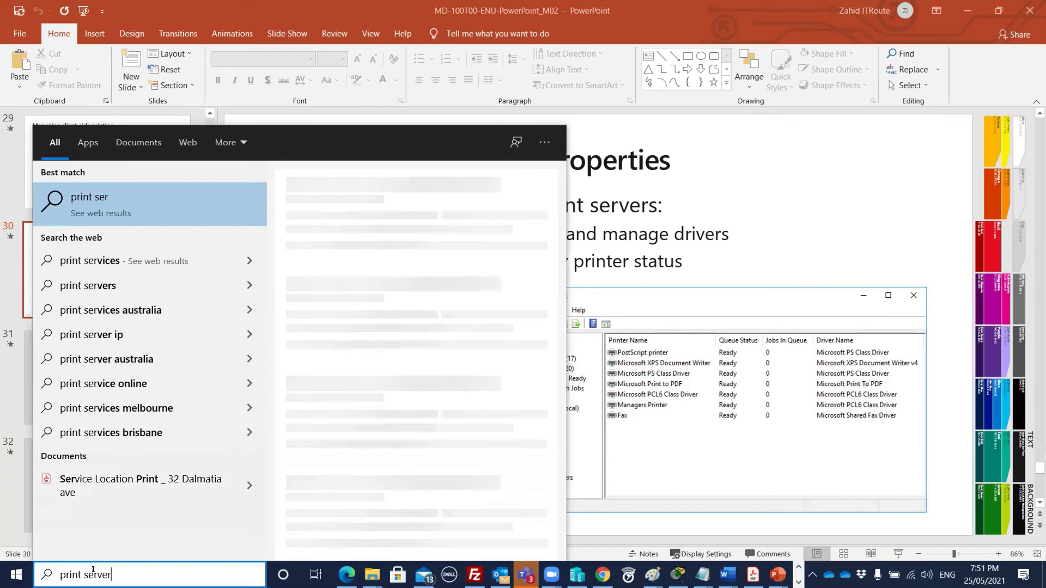
key(BackSpace)
key(BackSpace)
key(BackSpace)
key(BackSpace)
key(BackSpace)
key(BackSpace)
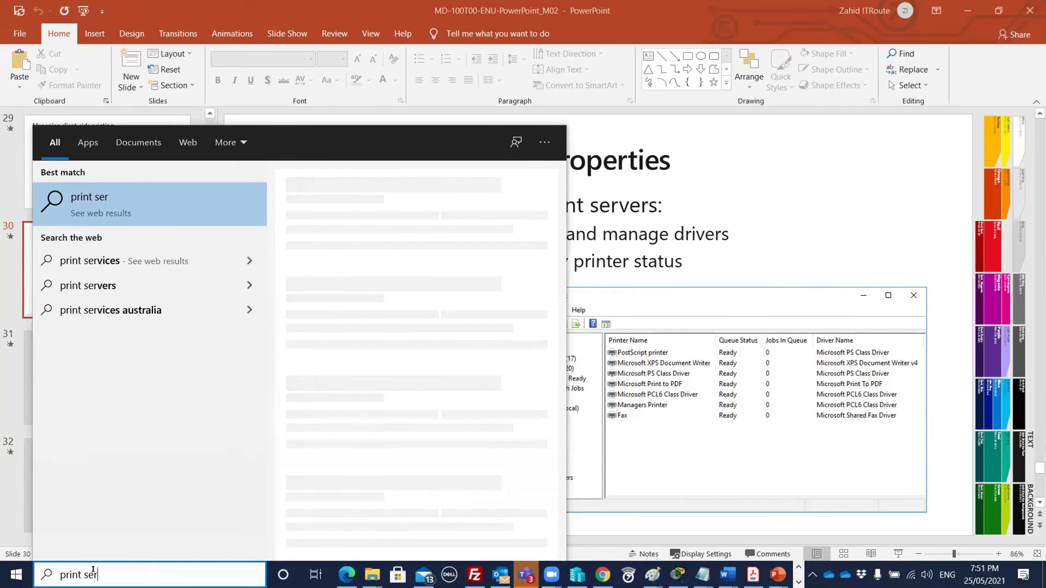
text(m)
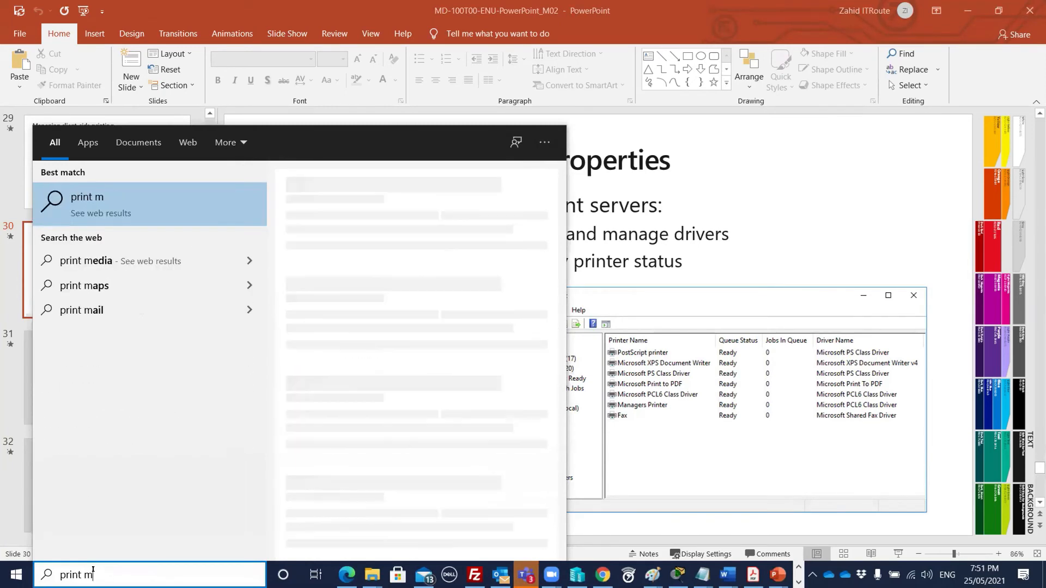
text(anagement)
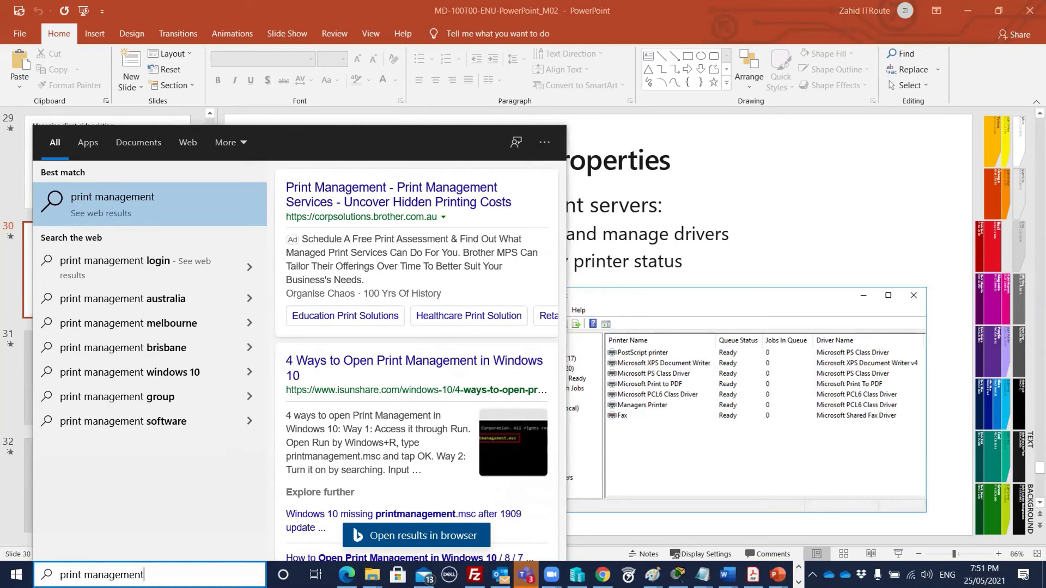
- Replace the query with 'turn' and open Turn Windows features on or off
drag(145, 575, 57, 573)
text(tunr)
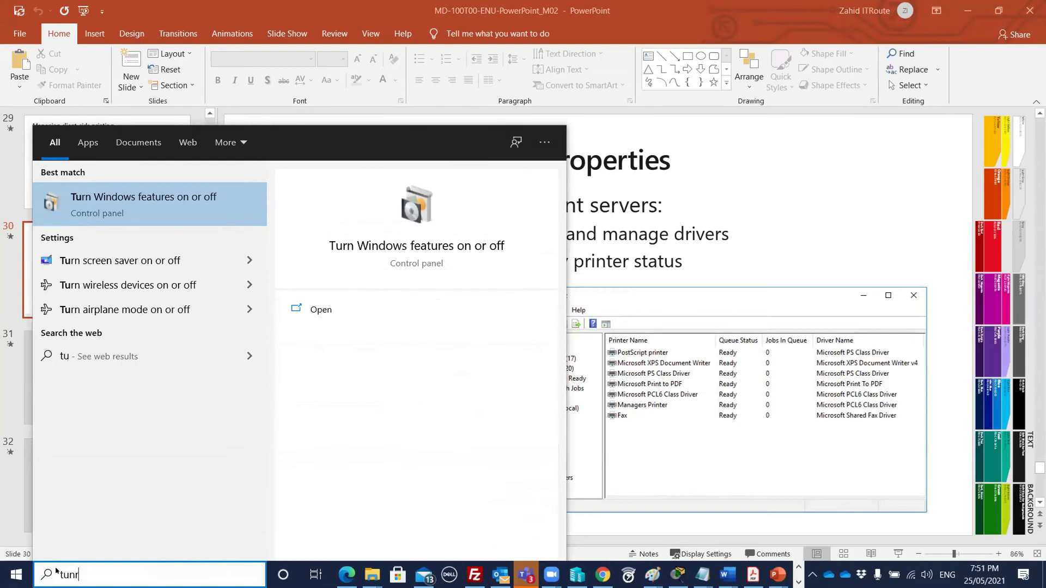
key(BackSpace)
key(BackSpace)
text(rn)
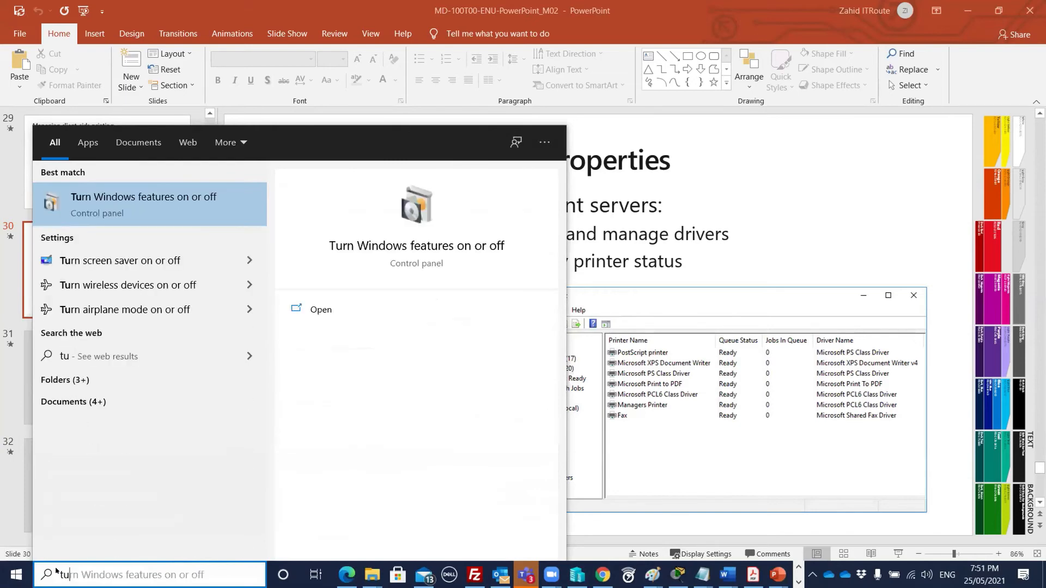
key(Return)
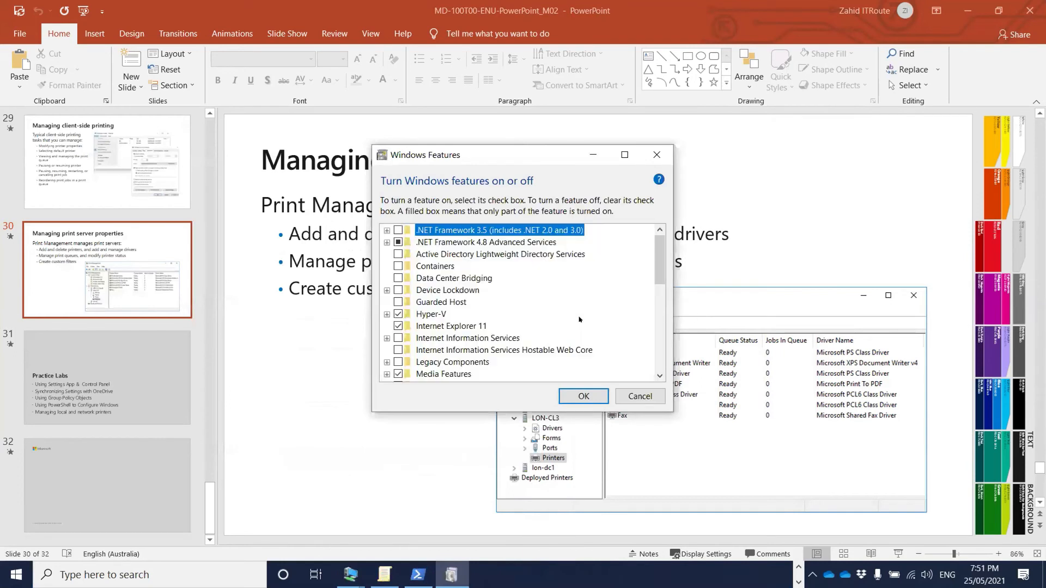
- Expand Print and Document Services in Windows Features and review its components
scroll(579, 320, down, 3)
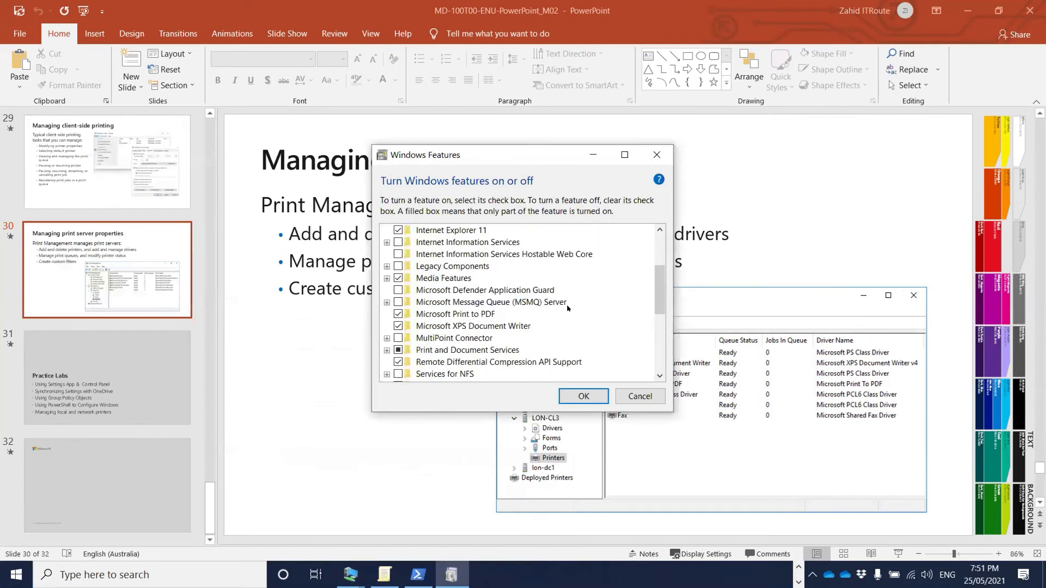
click(386, 350)
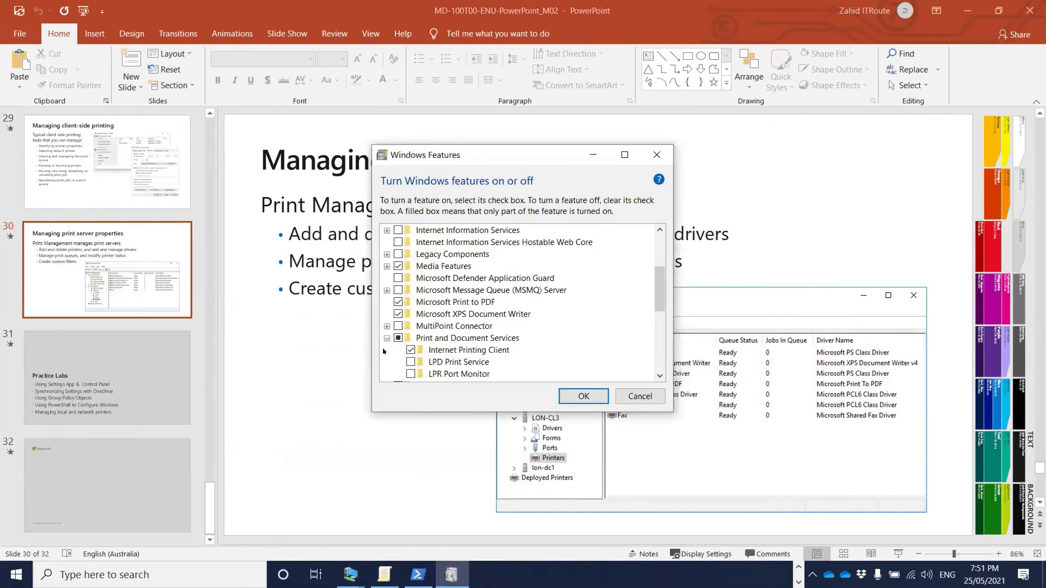
scroll(574, 318, down, 1)
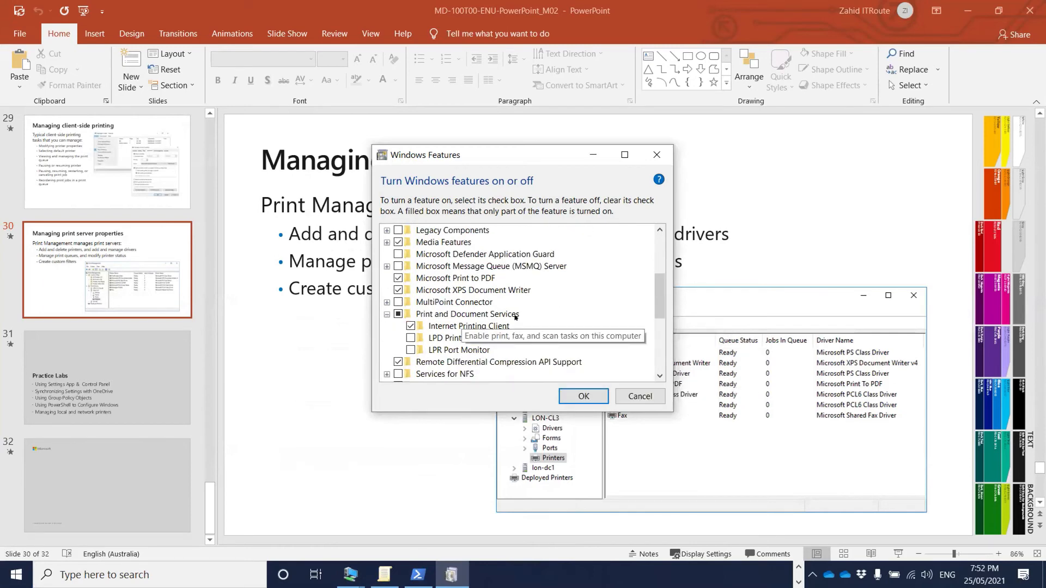
scroll(523, 344, down, 1)
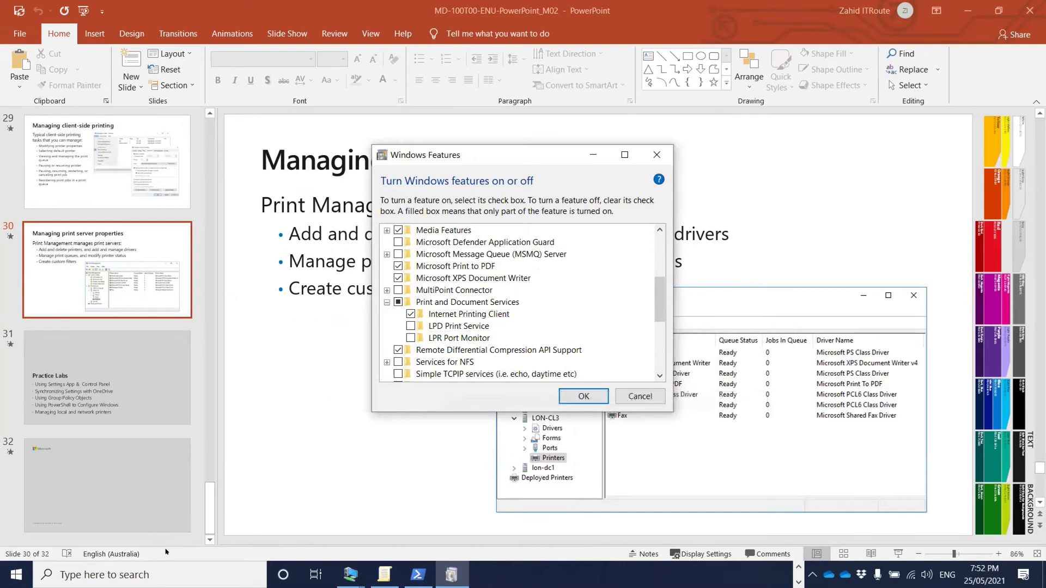
- Try a 'print and' search, dismiss it, and close the Windows Features dialog
click(90, 567)
text(print)
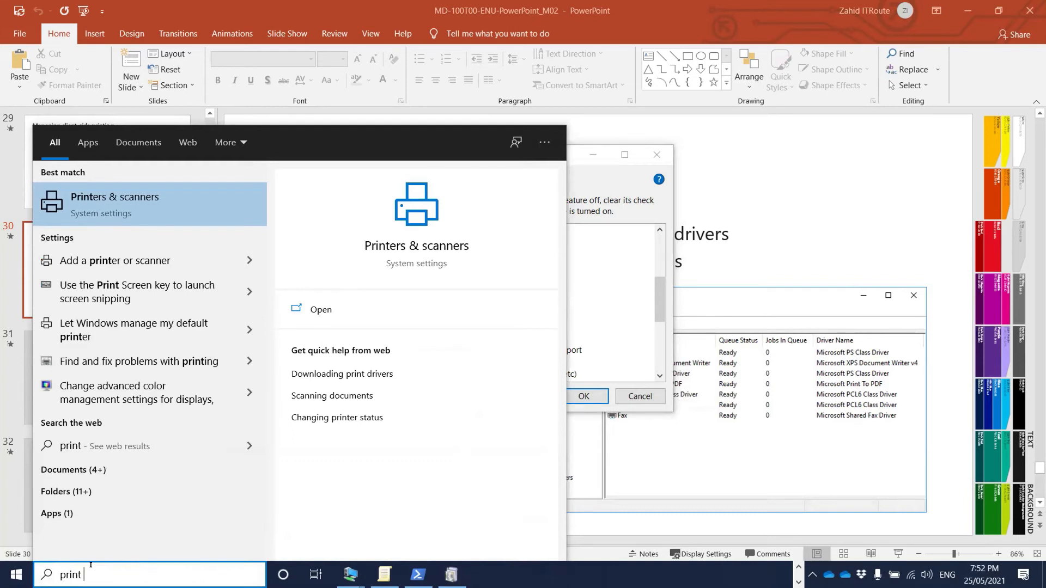
text( and)
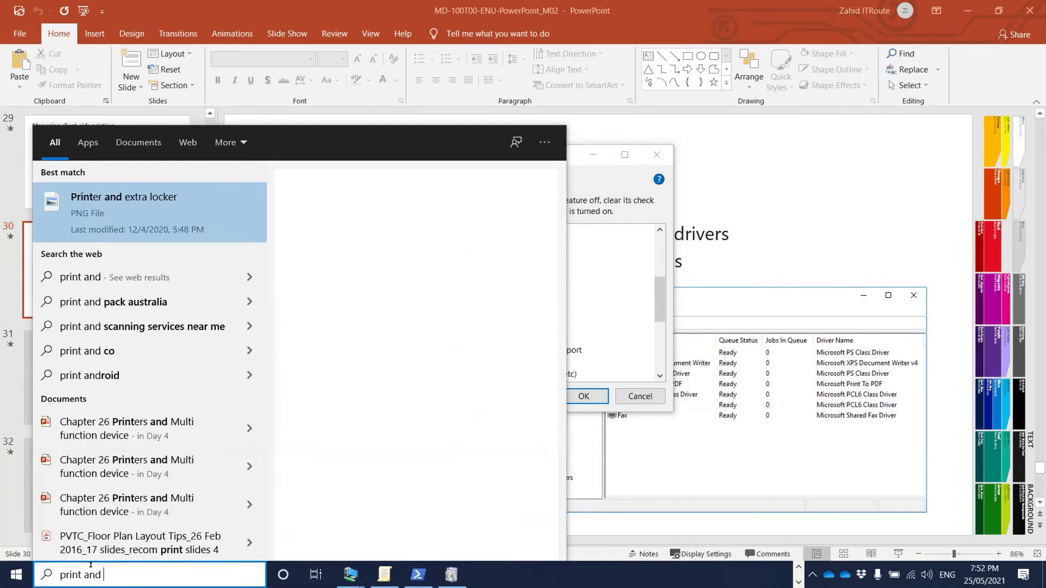
key(BackSpace)
key(BackSpace)
key(BackSpace)
key(BackSpace)
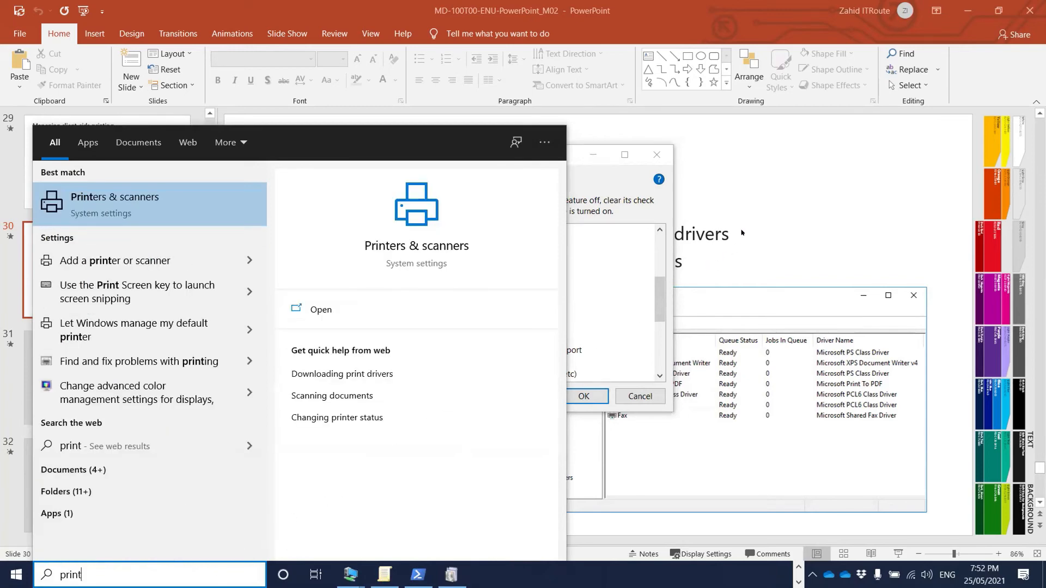
click(584, 179)
click(656, 155)
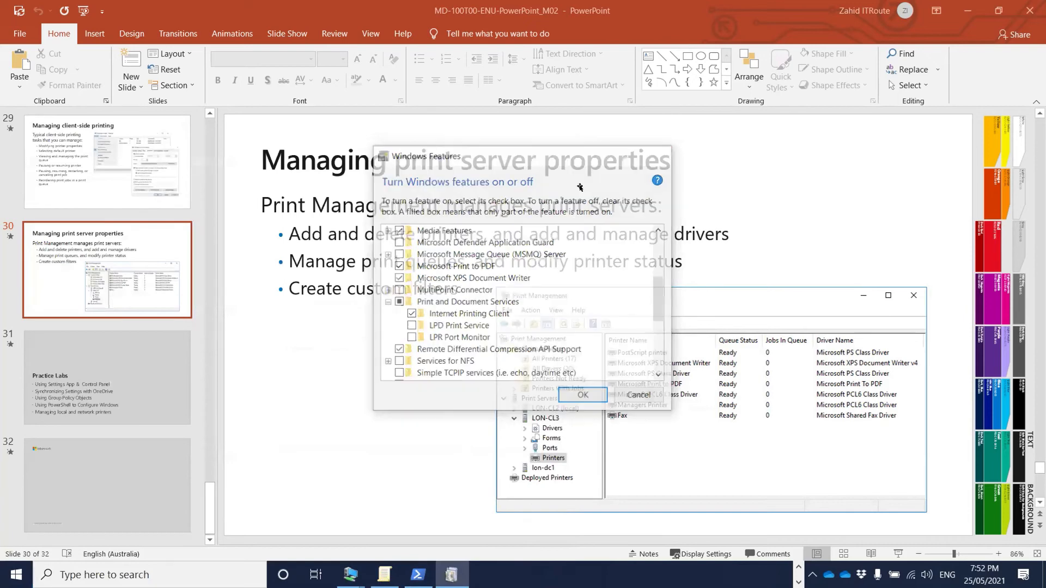
click(799, 582)
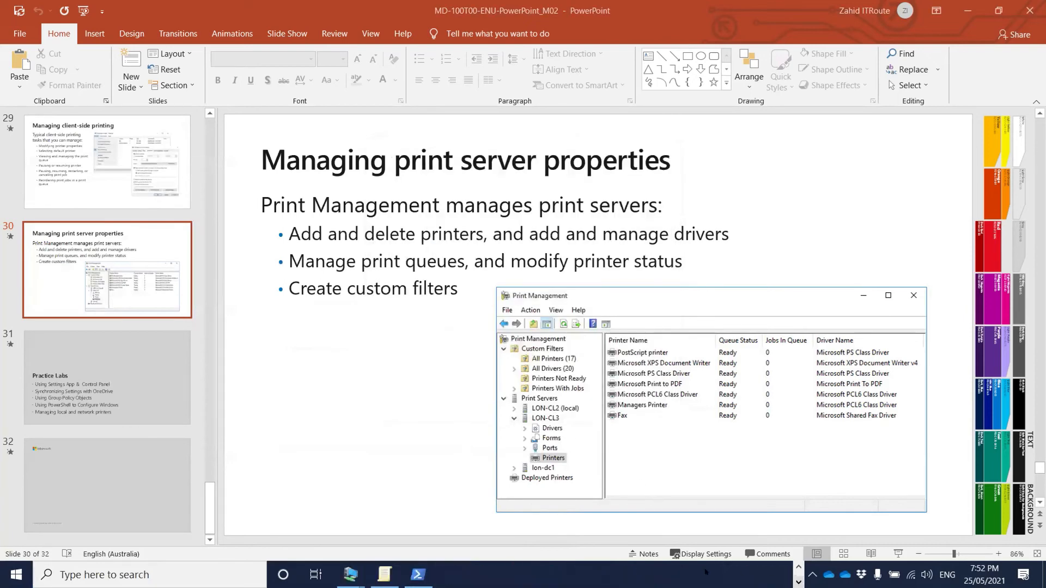
- Bring the WindowsServer VM forward and enter its sign-in password
mouse_move(360, 571)
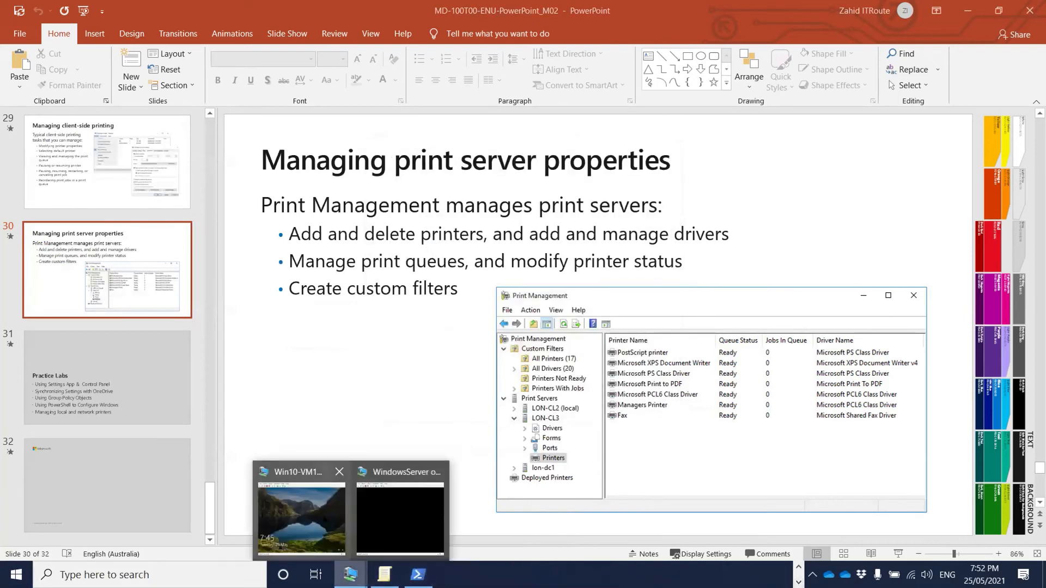
click(301, 518)
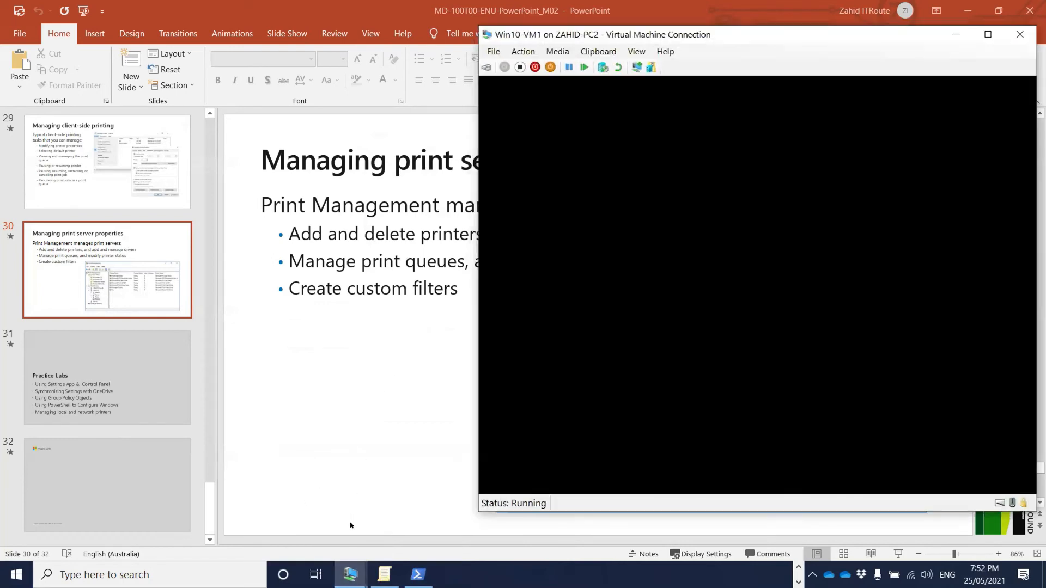
mouse_move(351, 573)
click(399, 518)
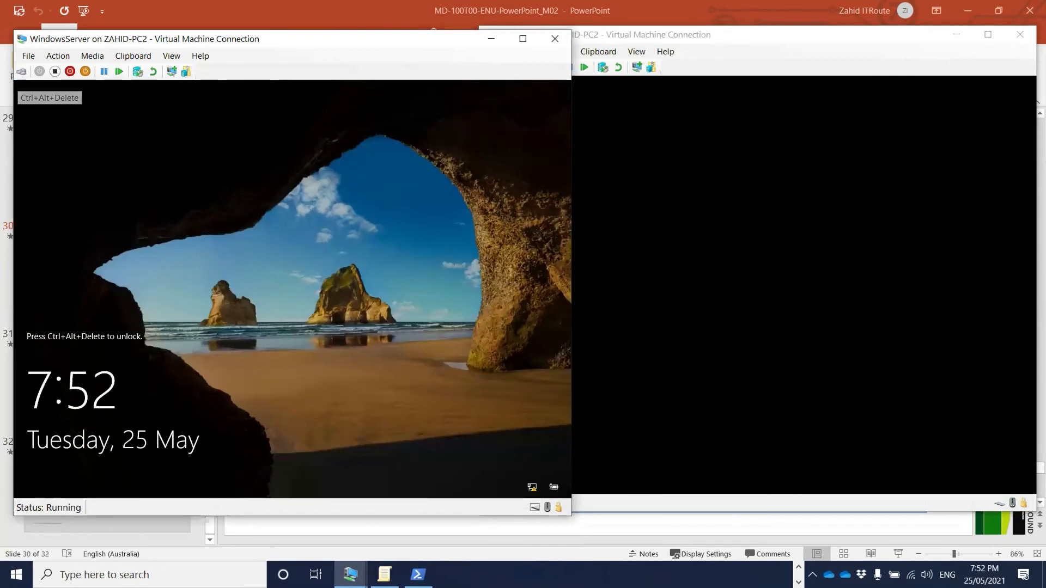
click(22, 71)
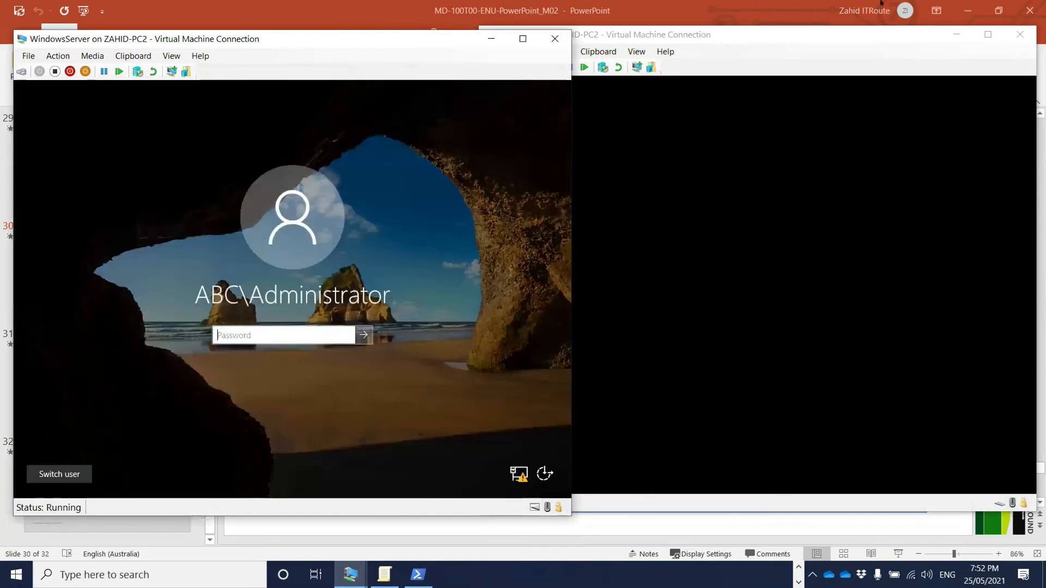
click(257, 336)
text(•••••••••)
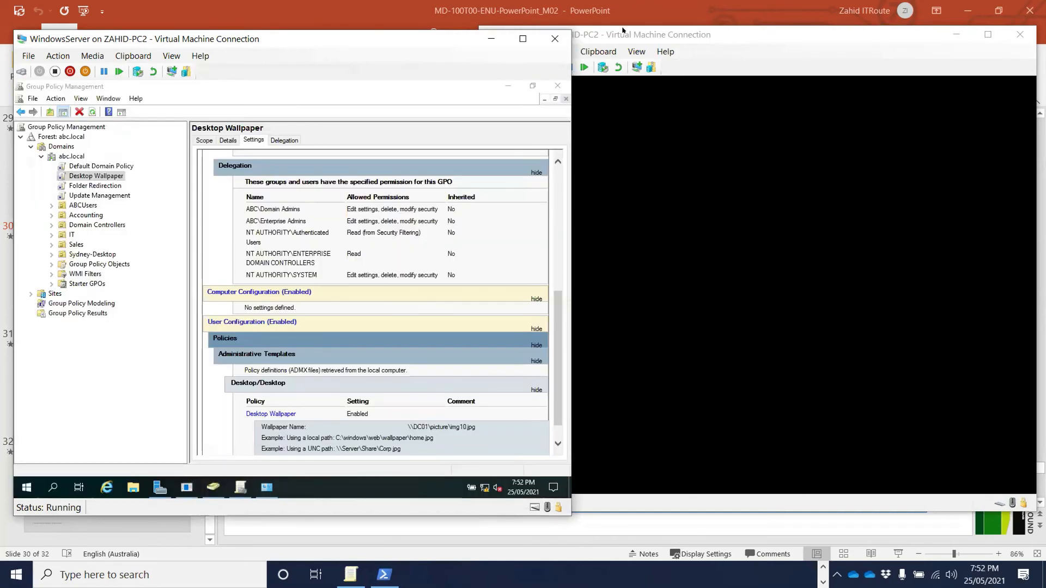
- Sign in to Win10-VM1 with its password and search its taskbar for 'print'
click(623, 30)
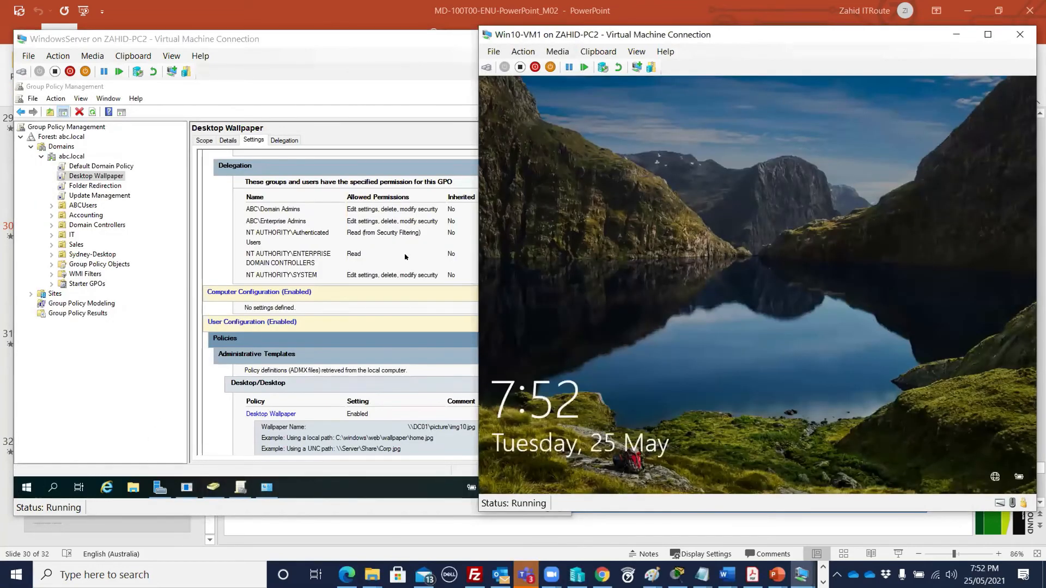
click(571, 249)
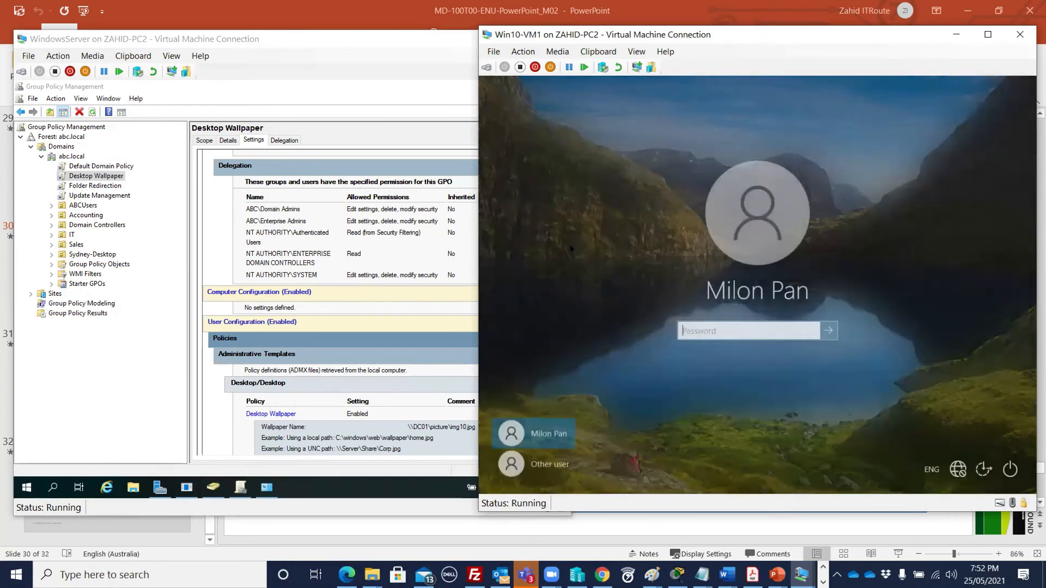
text(Pa55w.rd)
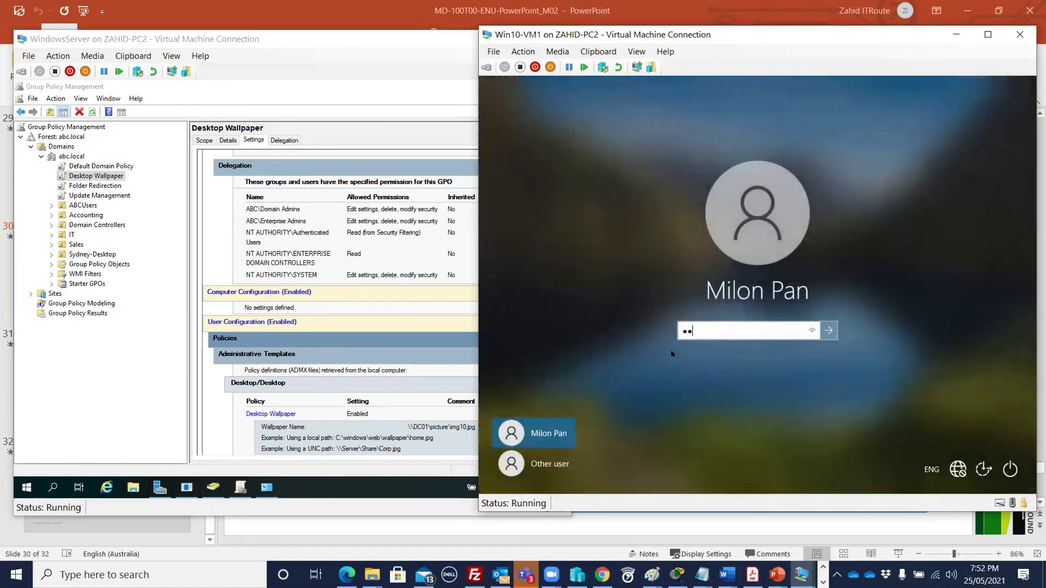
key(Return)
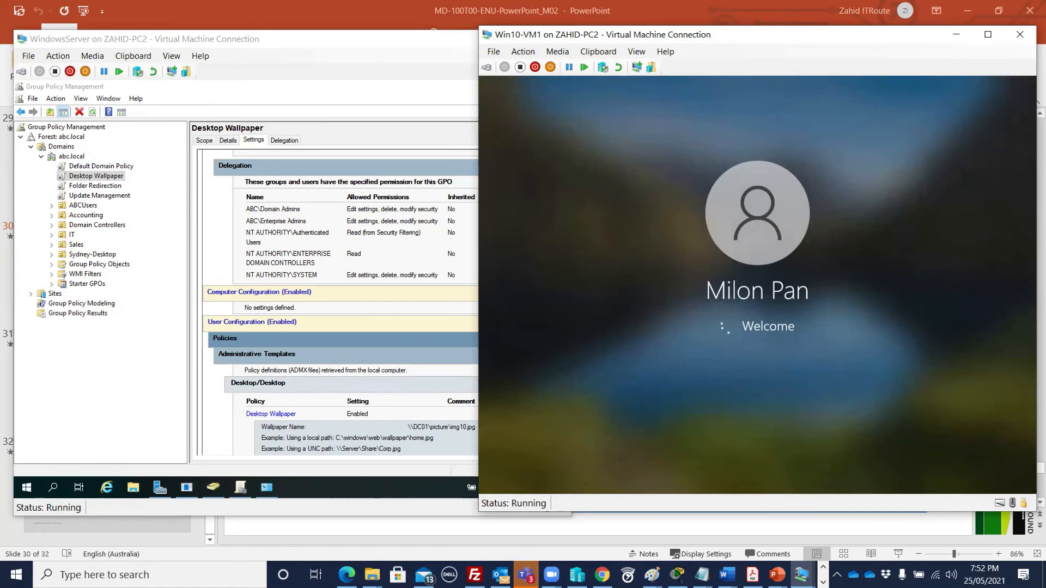
click(569, 475)
text(print)
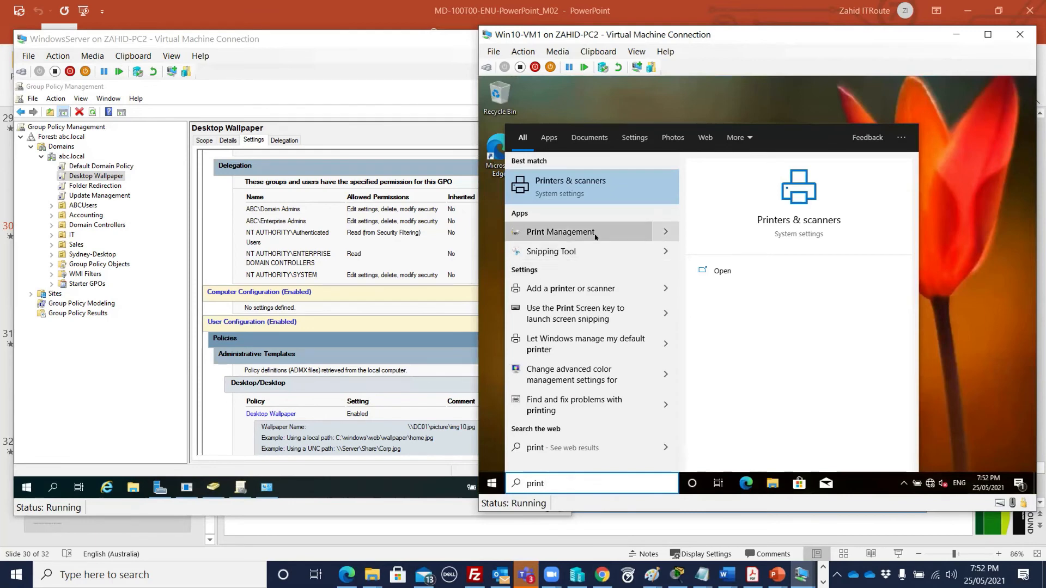
- Launch Print Management and view the All Printers, All Drivers, Not Ready and With Jobs filters
click(552, 232)
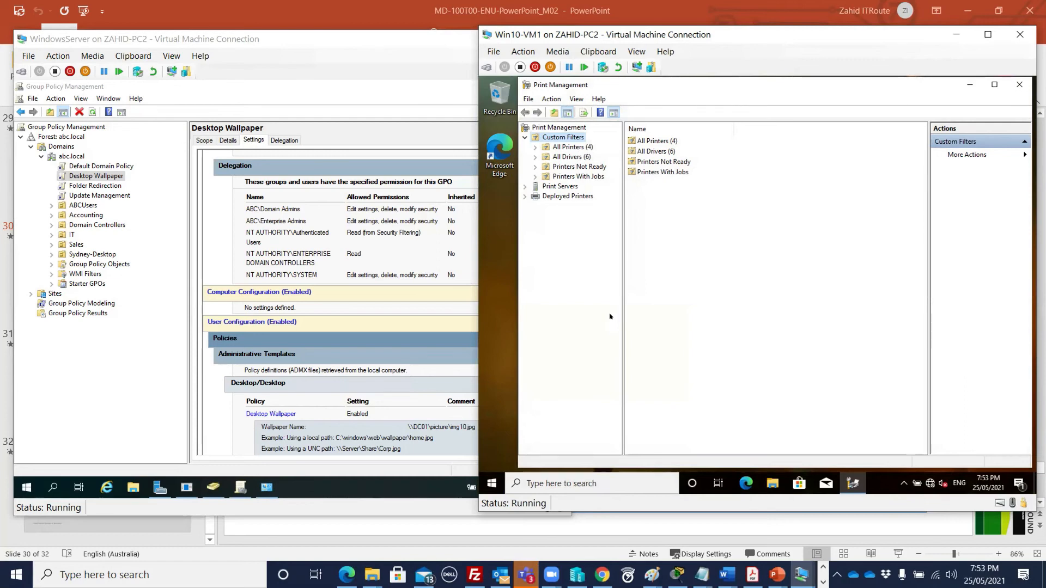
click(561, 148)
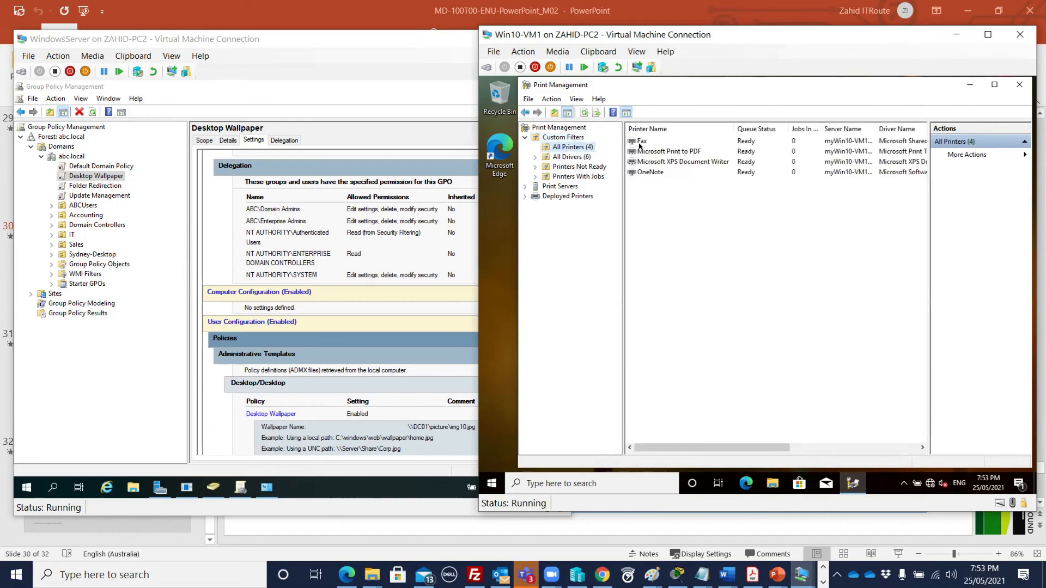
click(567, 158)
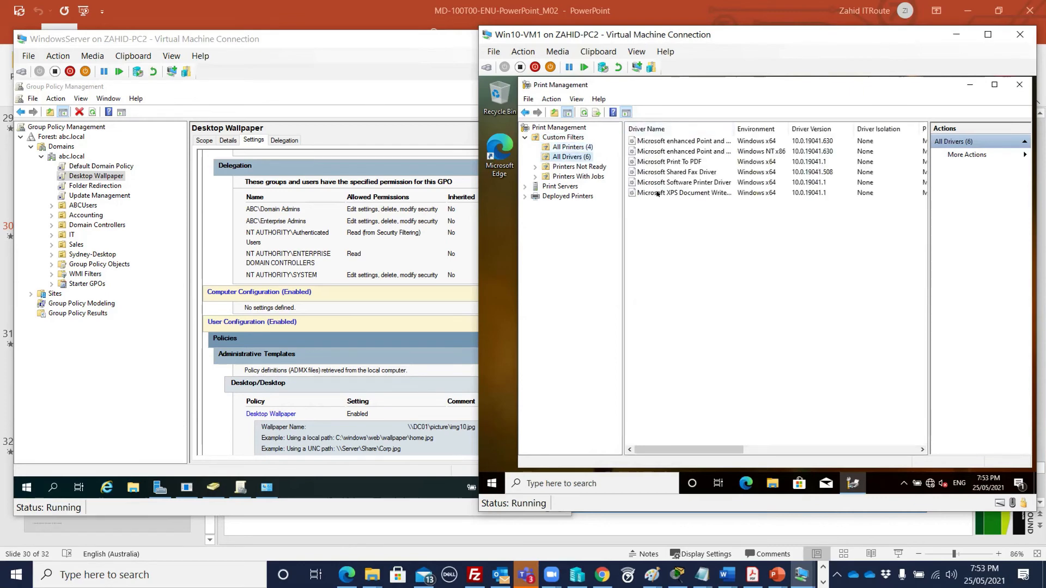
click(562, 168)
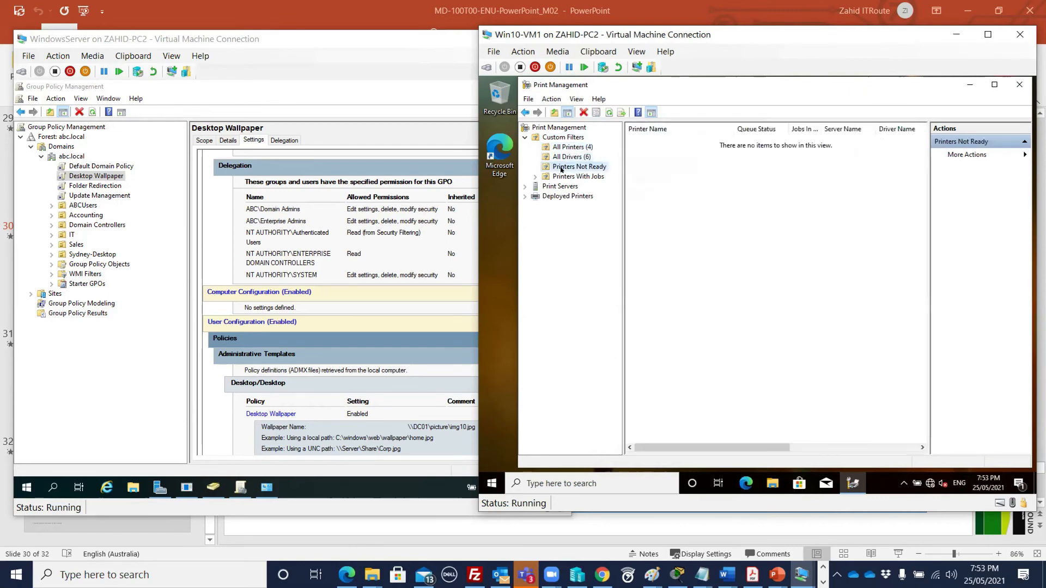
click(561, 177)
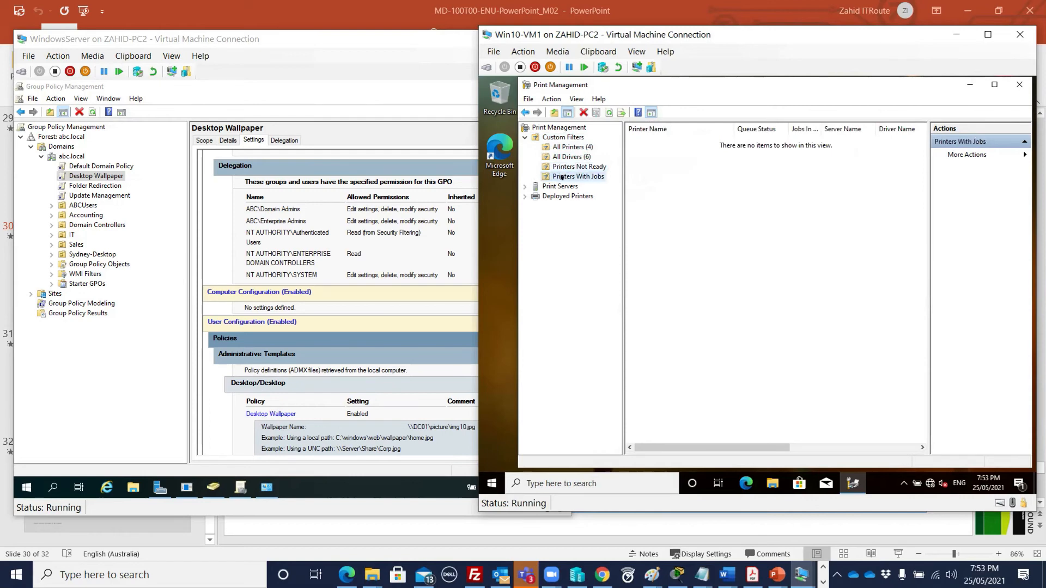
- Expand Print Servers > myWin10-VM1 (local) and view its Drivers, Ports, Forms and Printers
click(526, 187)
double_click(570, 196)
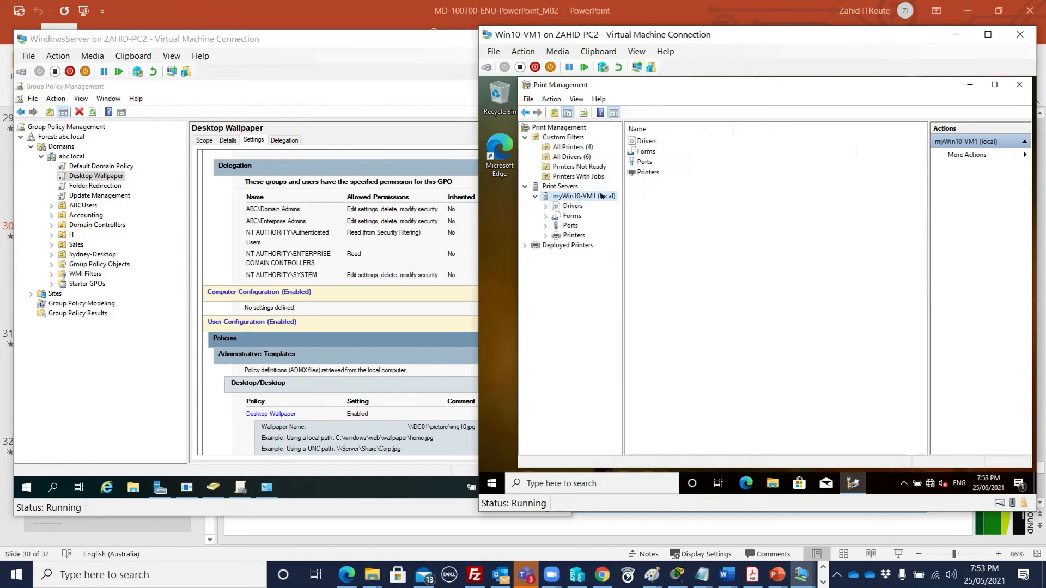
click(571, 206)
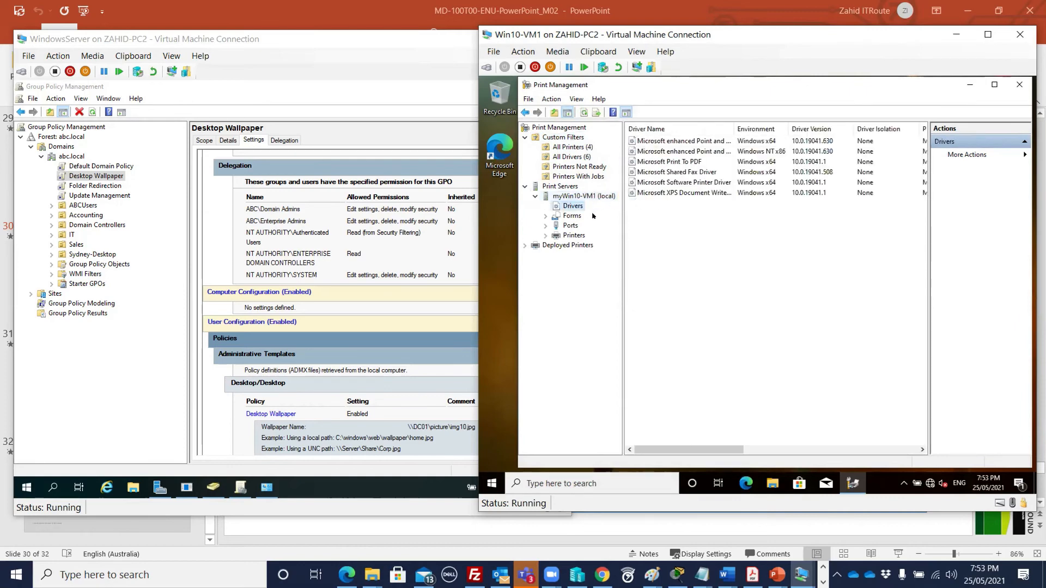
click(569, 227)
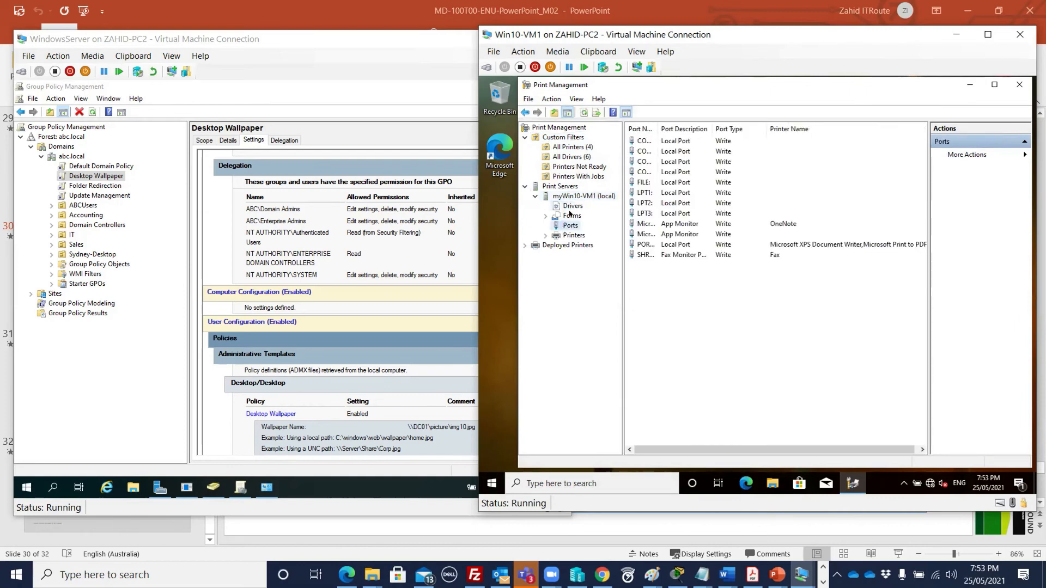
click(570, 215)
click(574, 235)
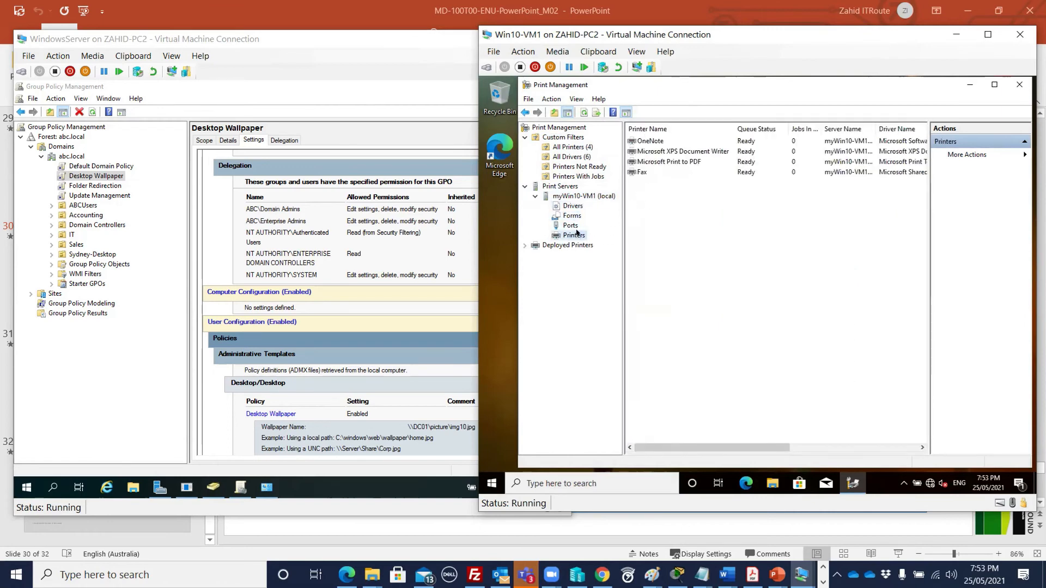
right_click(578, 234)
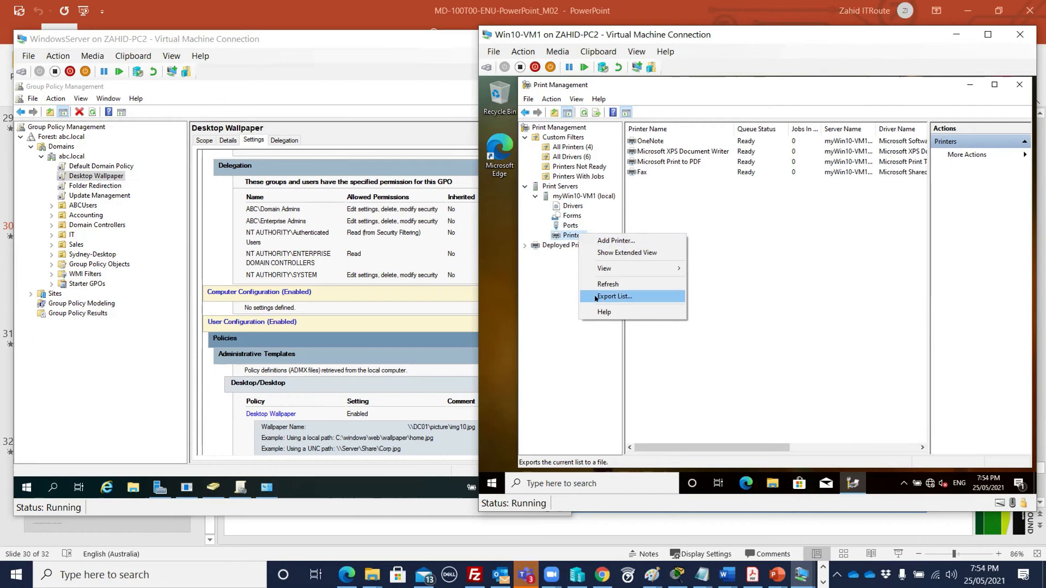
- Open and close the Microsoft Print to PDF queue, then select the myWin10-VM1 (local) server node
click(708, 222)
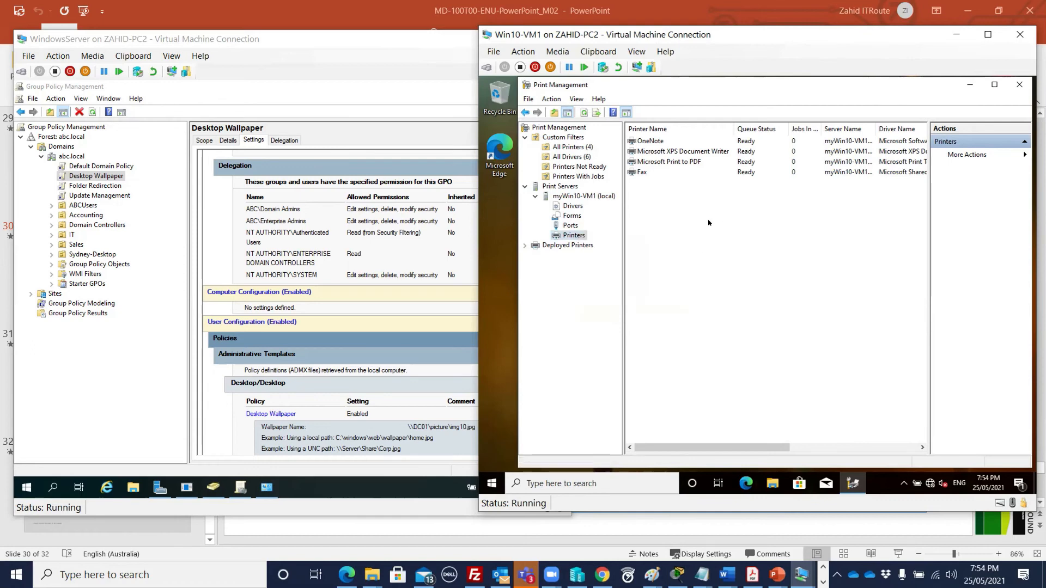
click(681, 163)
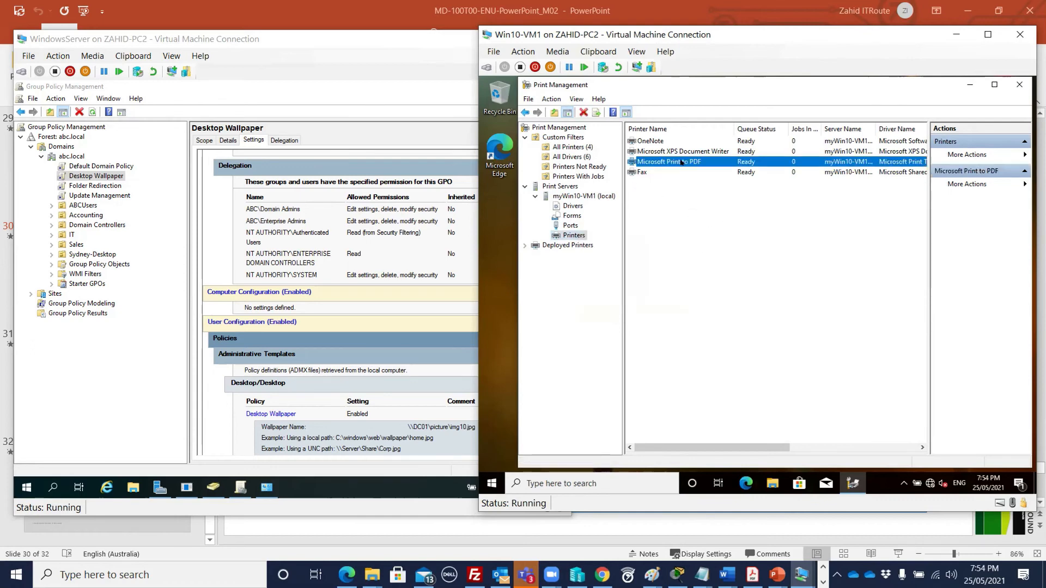
right_click(707, 162)
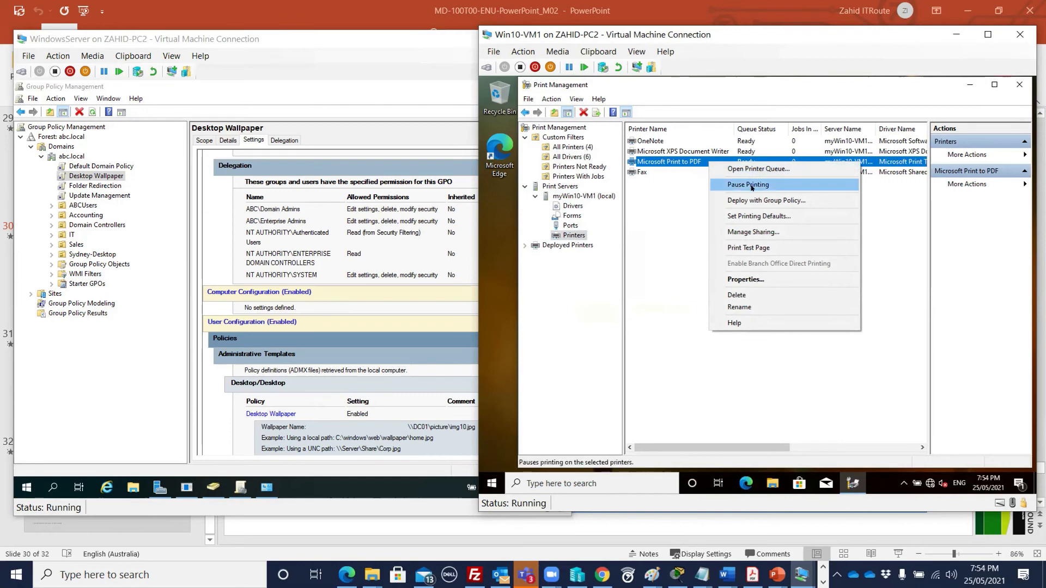
click(749, 171)
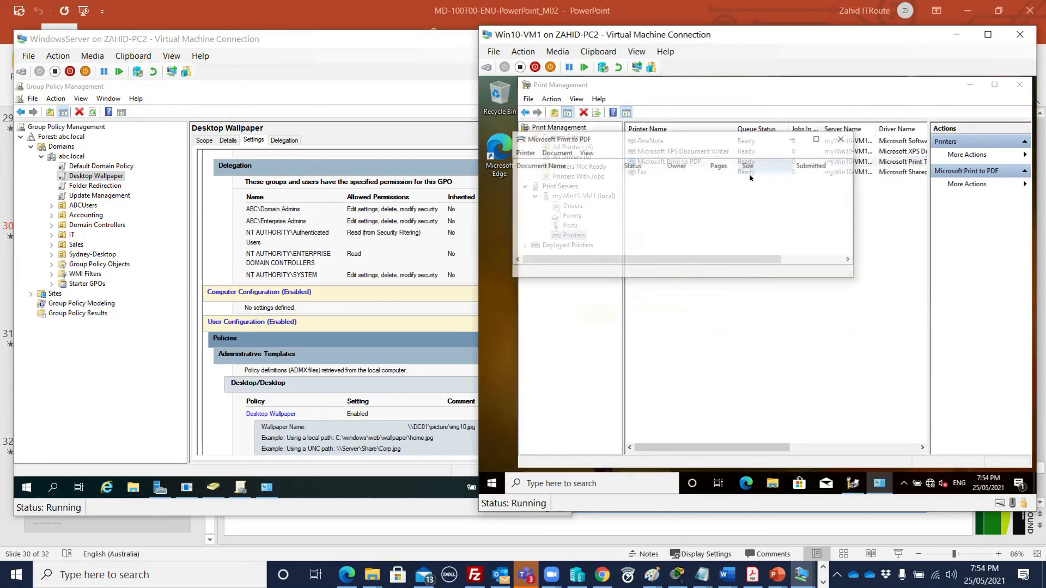
click(843, 138)
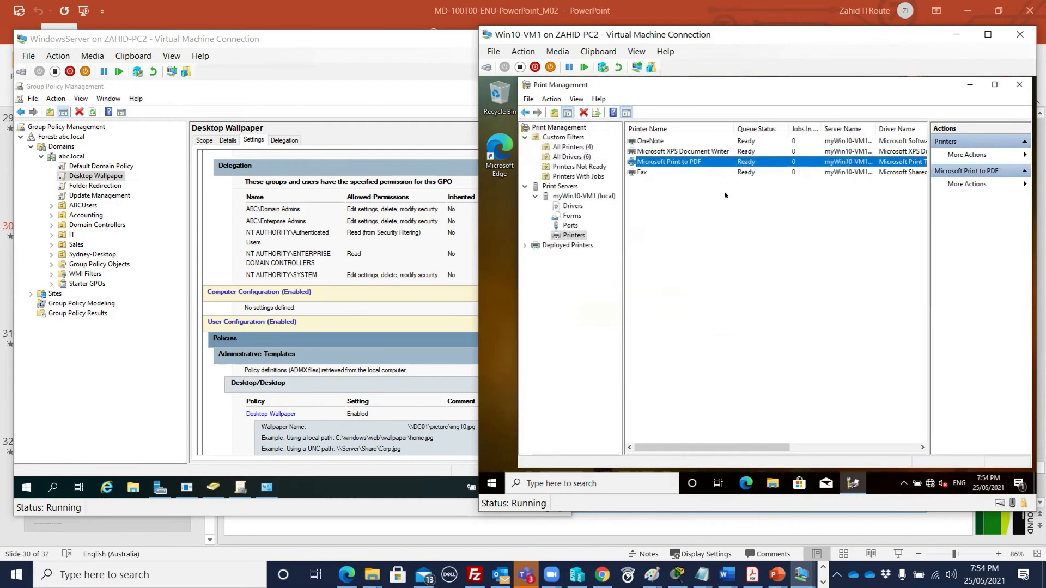
click(560, 186)
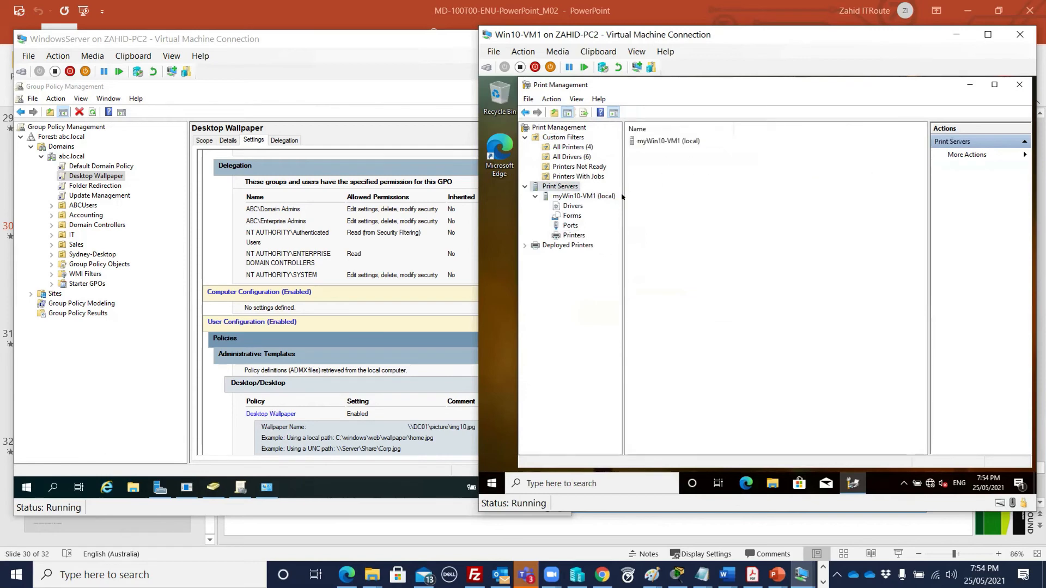
click(571, 195)
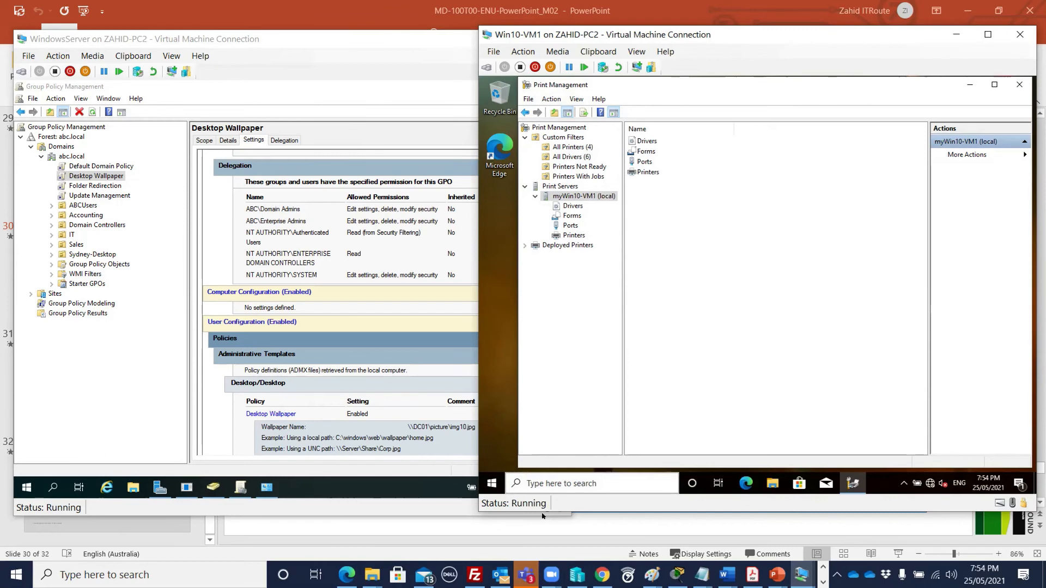
- Bring the course slides forward, select Practice Labs slide 31, and advance to Module 03's agenda
mouse_move(777, 574)
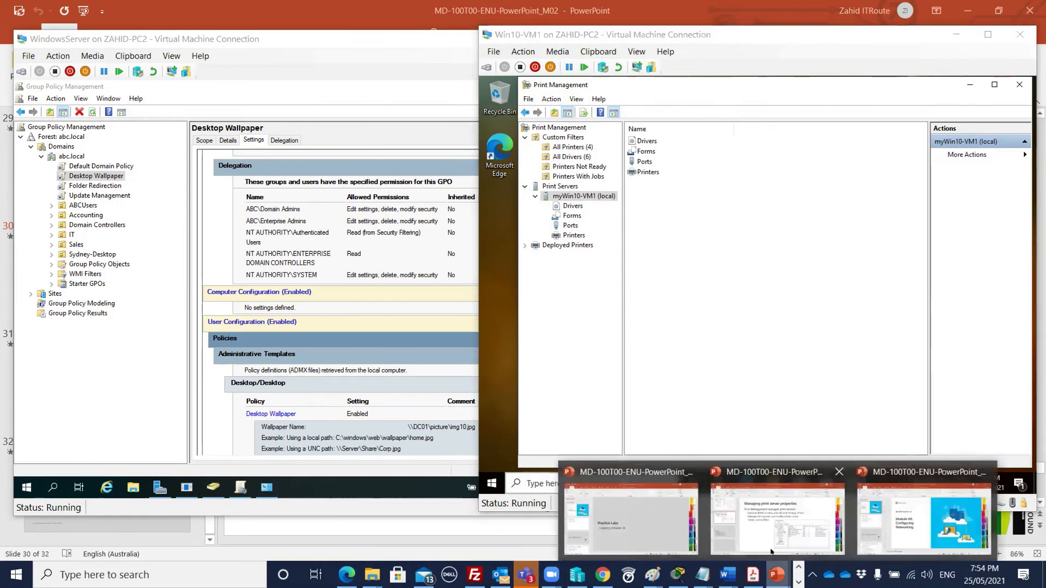
click(819, 520)
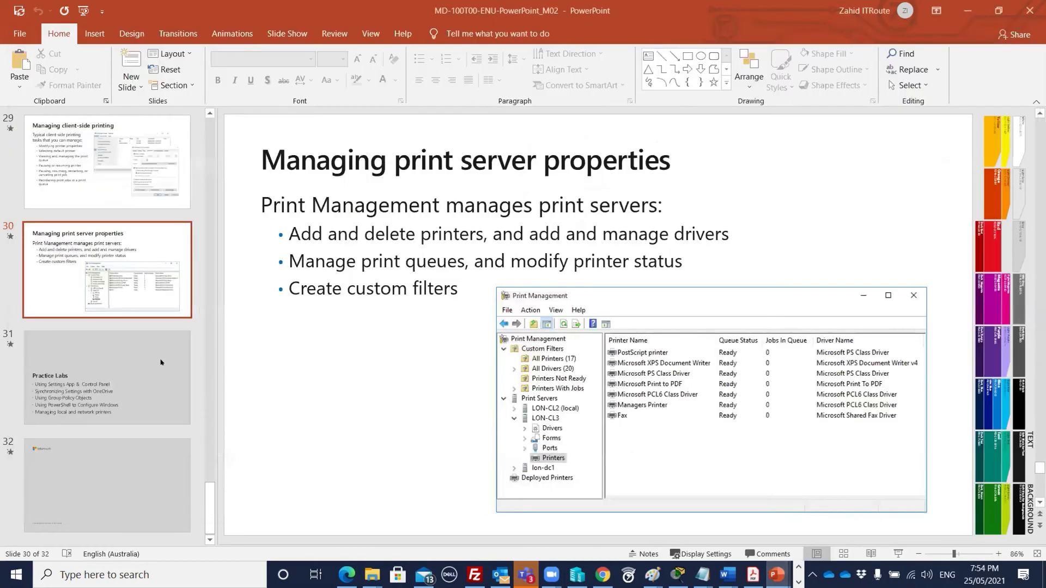
click(105, 366)
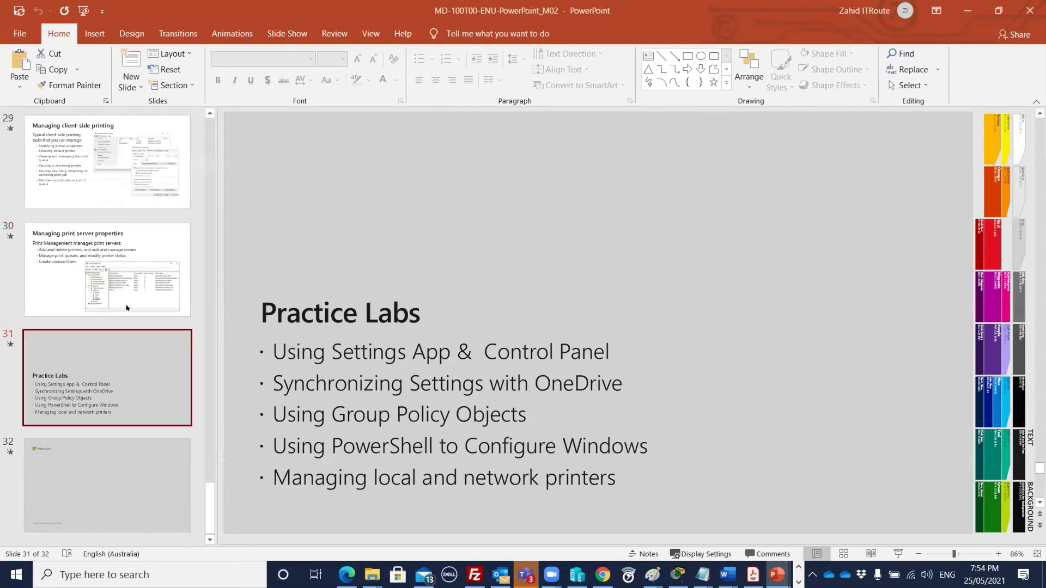
scroll(114, 326, up, 2)
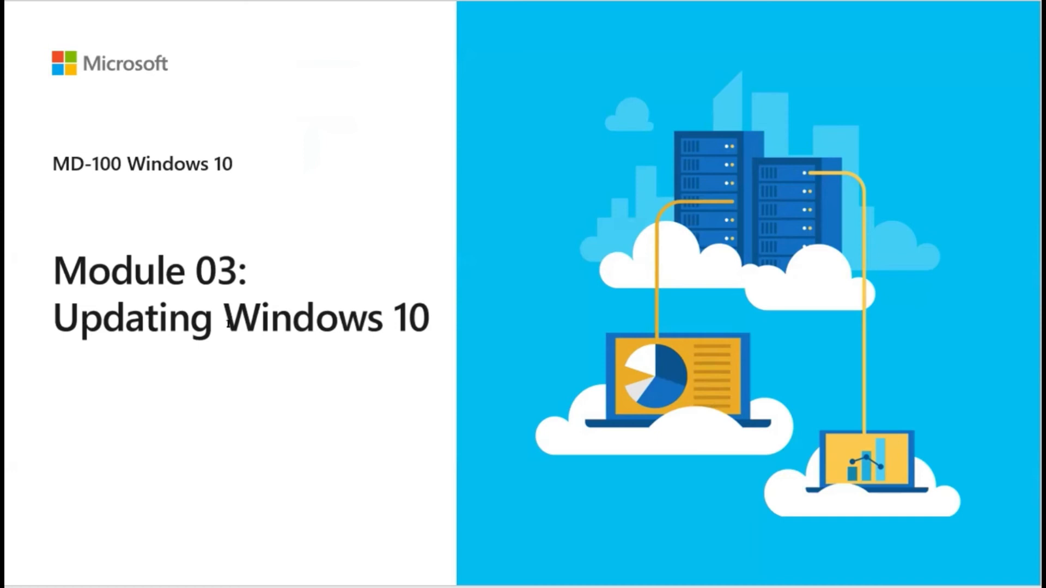
click(201, 393)
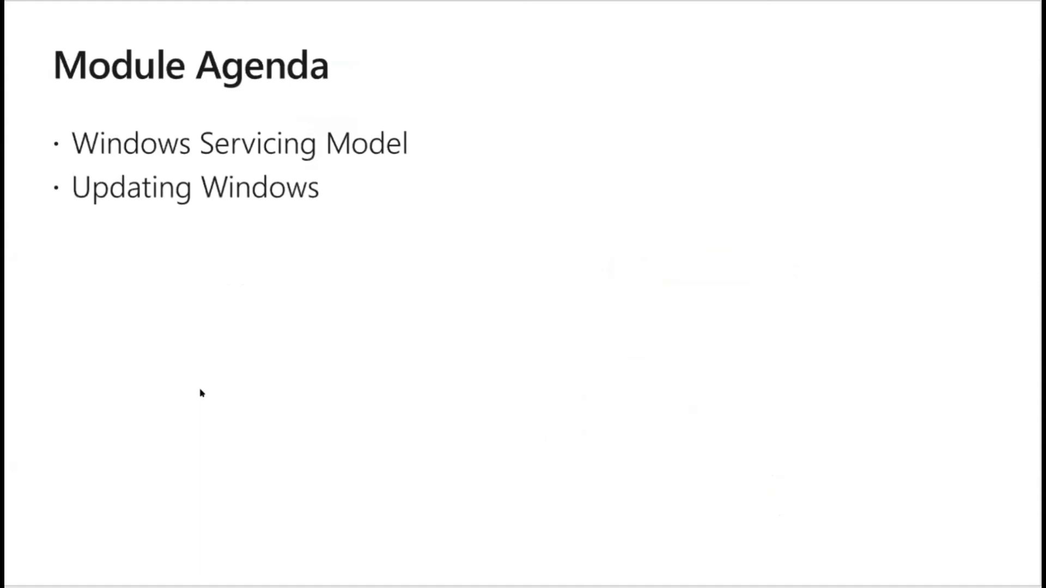
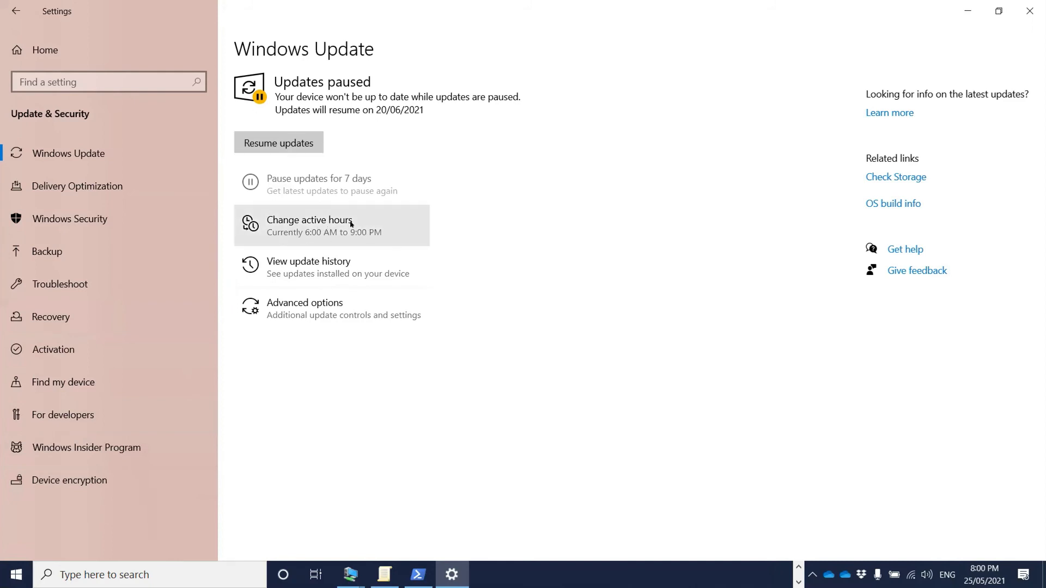
click(351, 224)
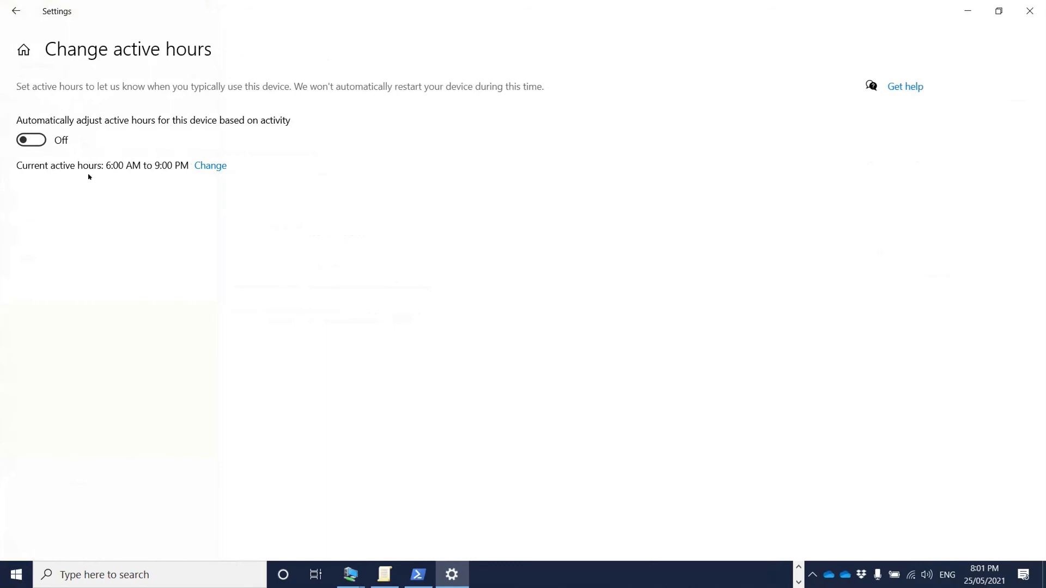
click(210, 167)
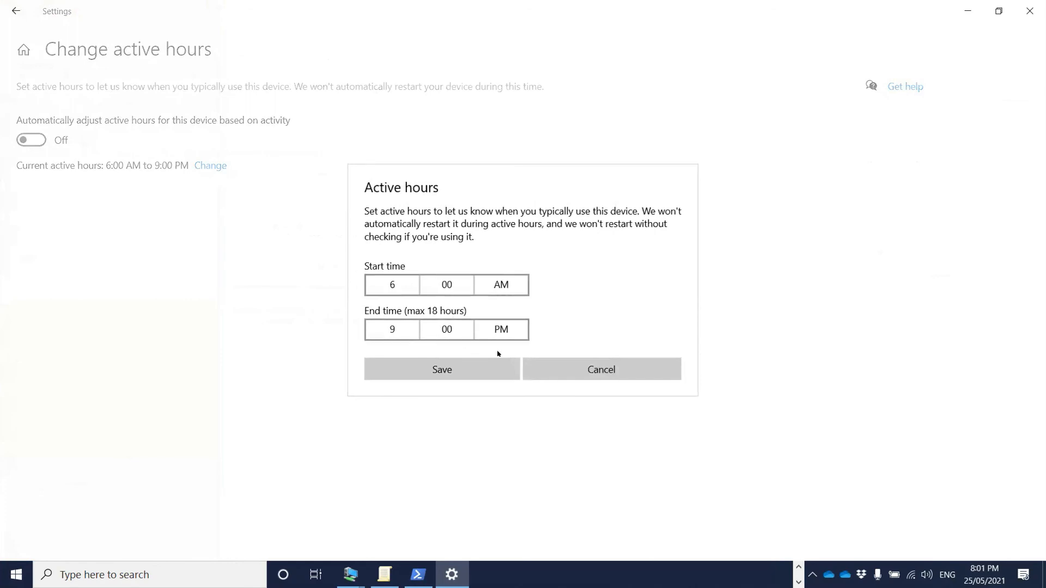
click(585, 370)
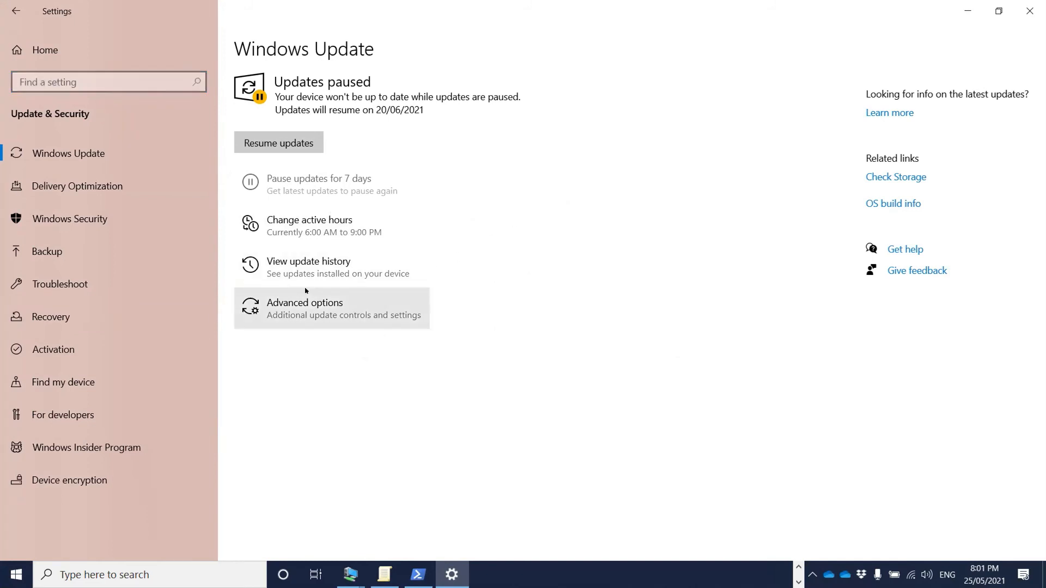
click(300, 267)
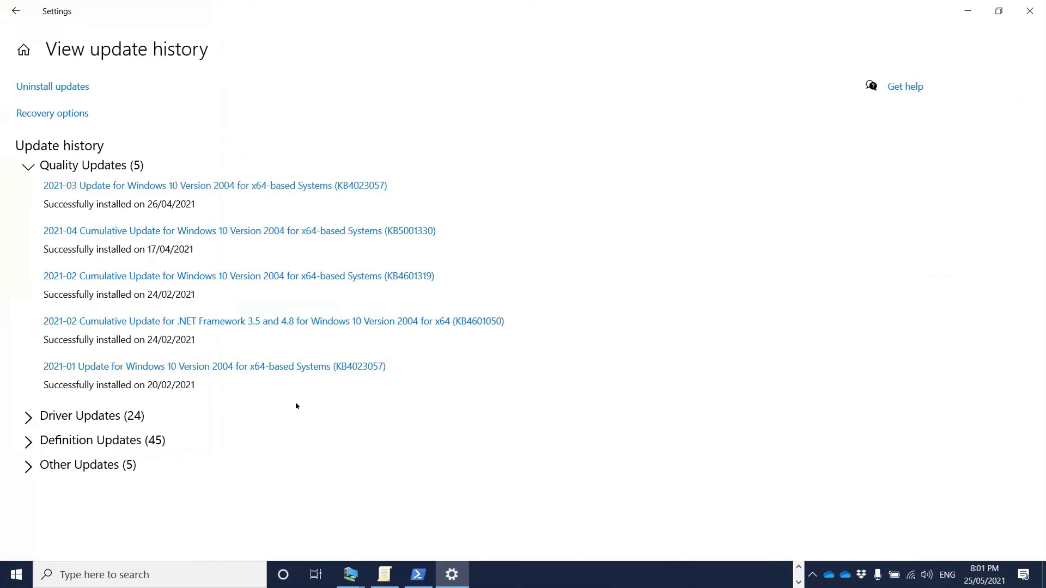
click(28, 418)
scroll(90, 297, down, 4)
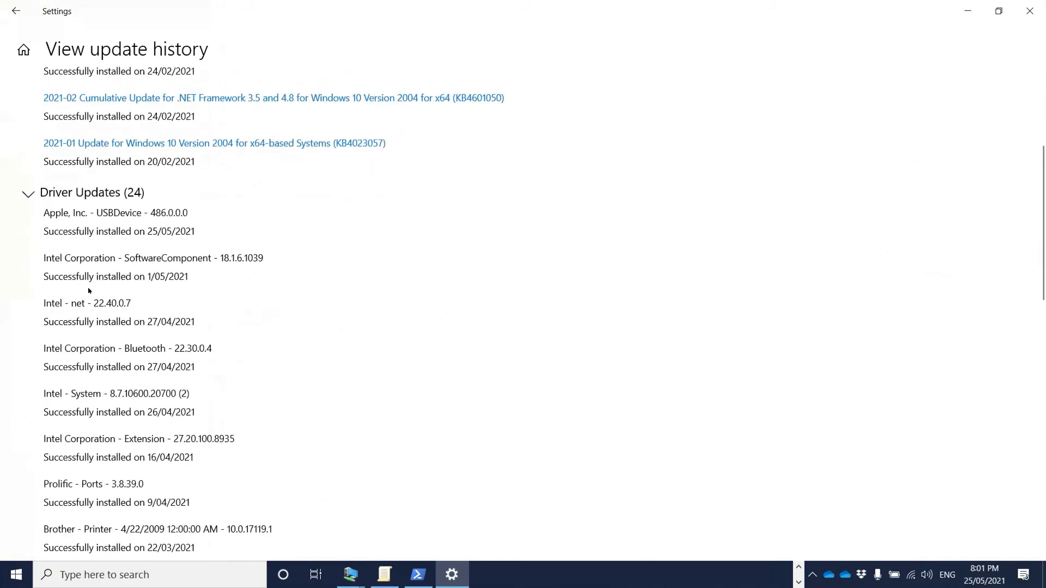
click(28, 194)
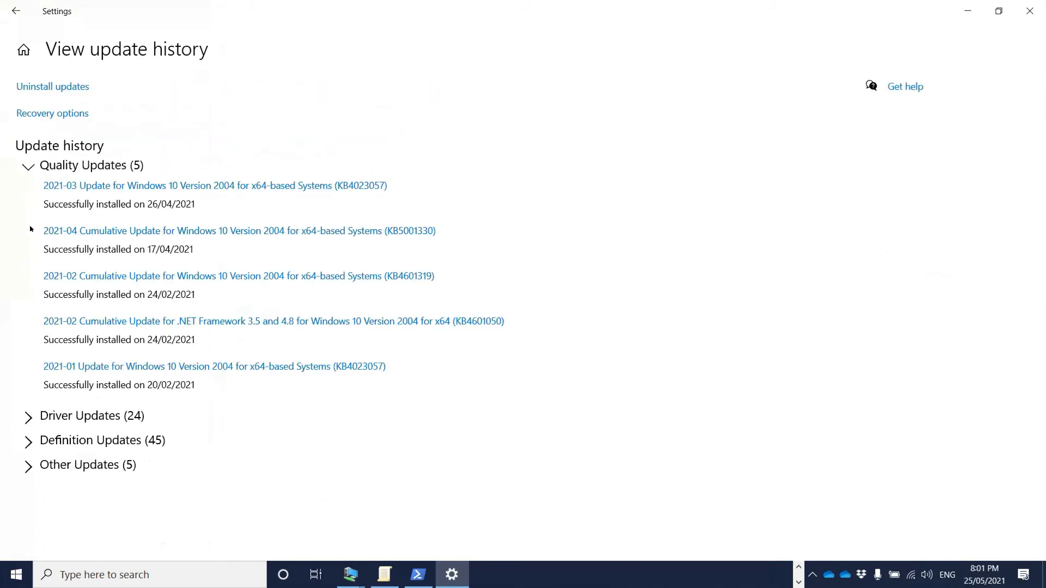
click(29, 443)
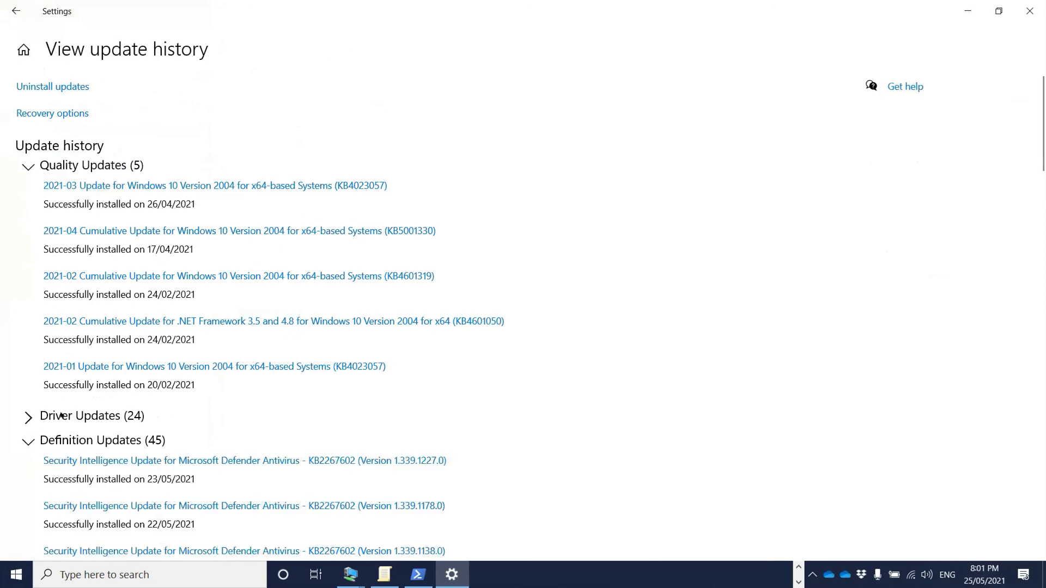
scroll(102, 360, down, 3)
scroll(102, 361, down, 1)
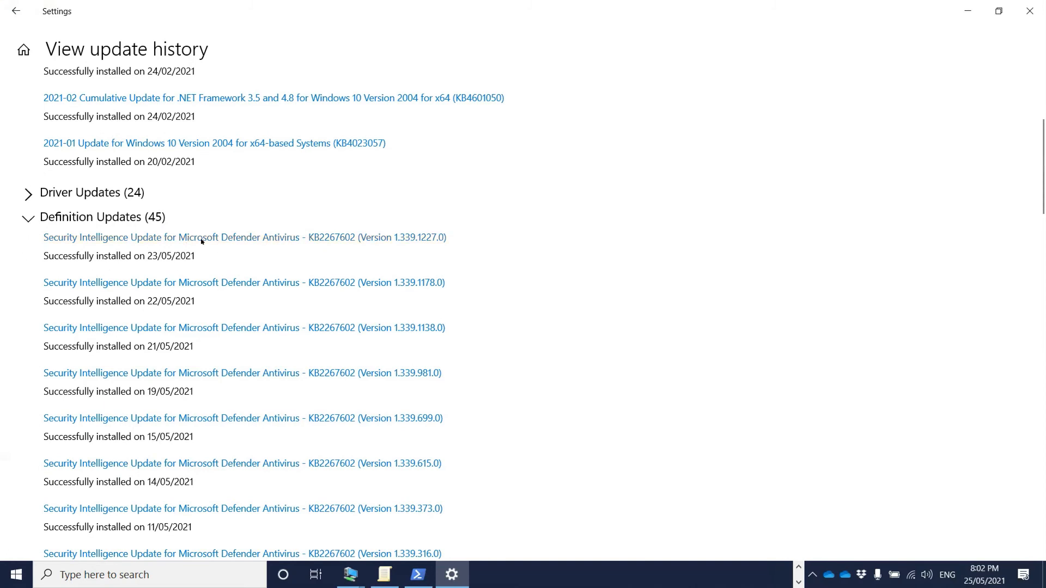
click(28, 219)
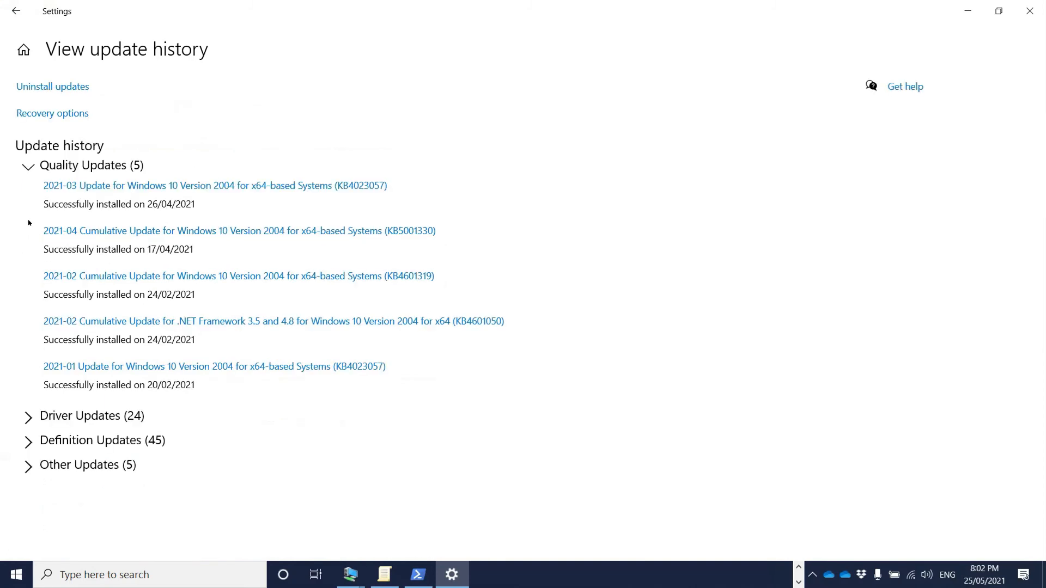
click(30, 467)
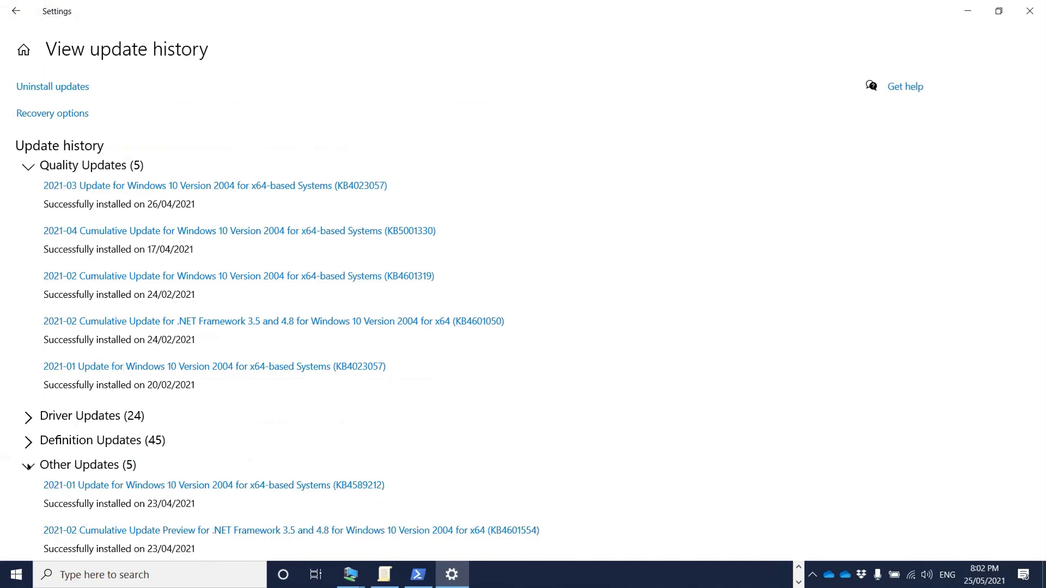
click(29, 467)
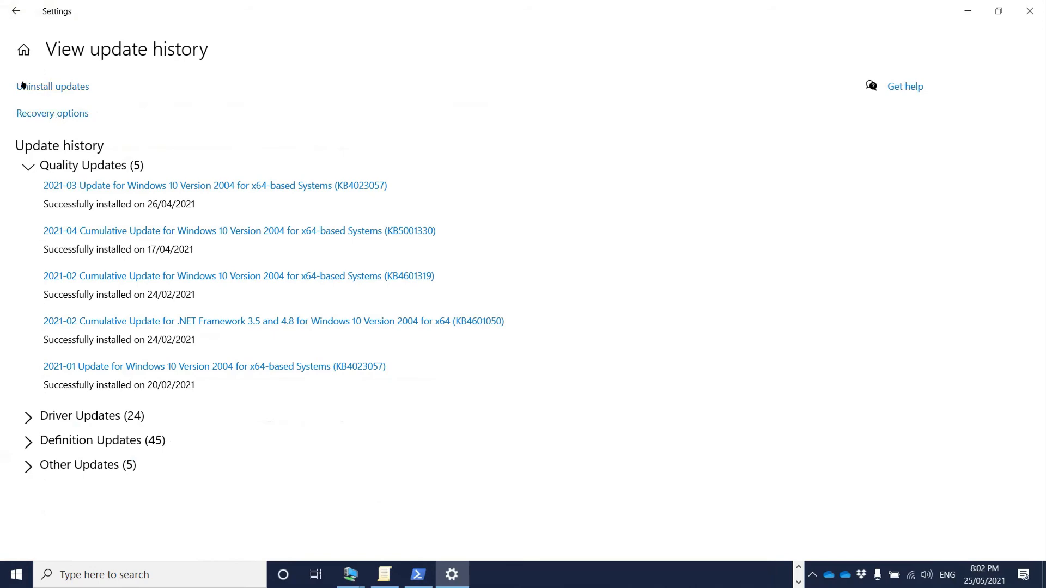
click(19, 19)
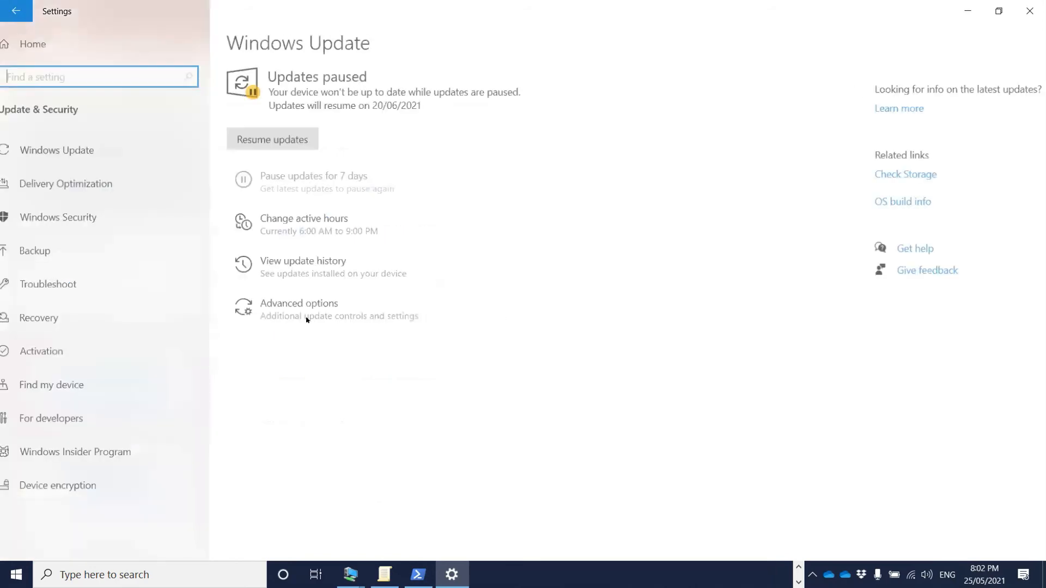
- On Advanced options, toggle updates for other Microsoft products on and off, keeping the pause until 19 June 2021
click(339, 309)
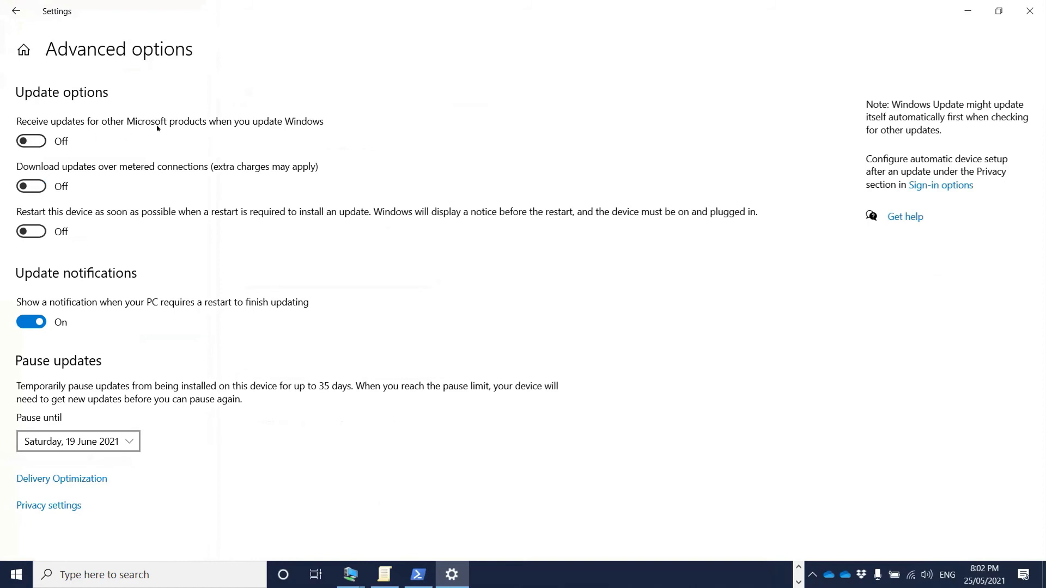
click(39, 142)
click(32, 141)
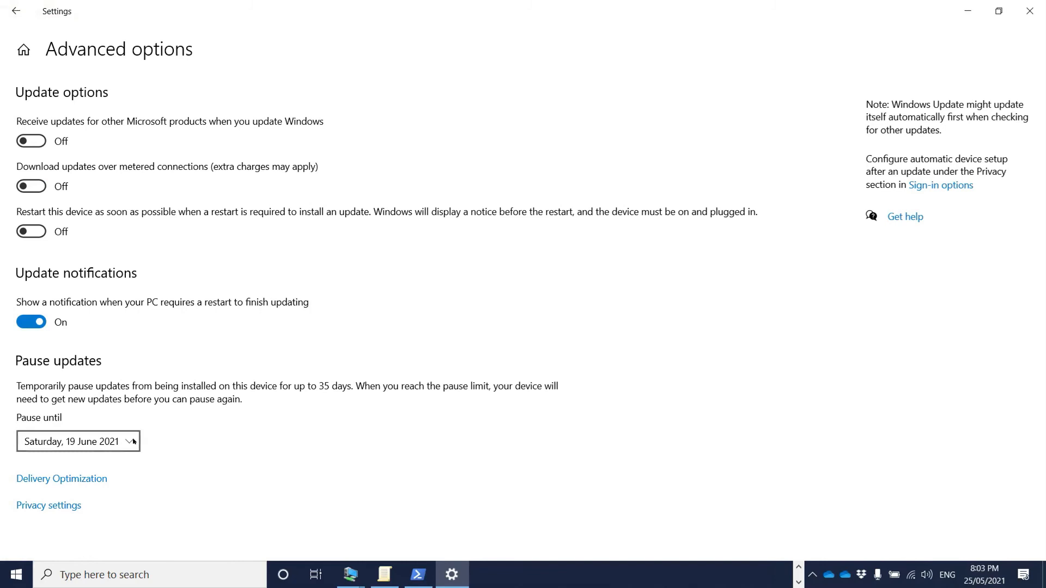
click(113, 433)
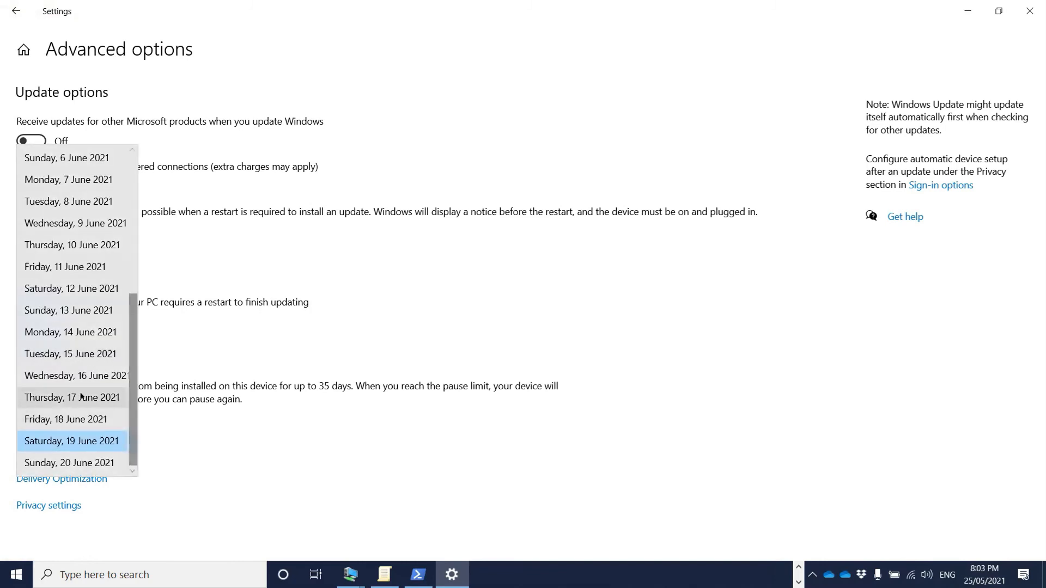
click(187, 448)
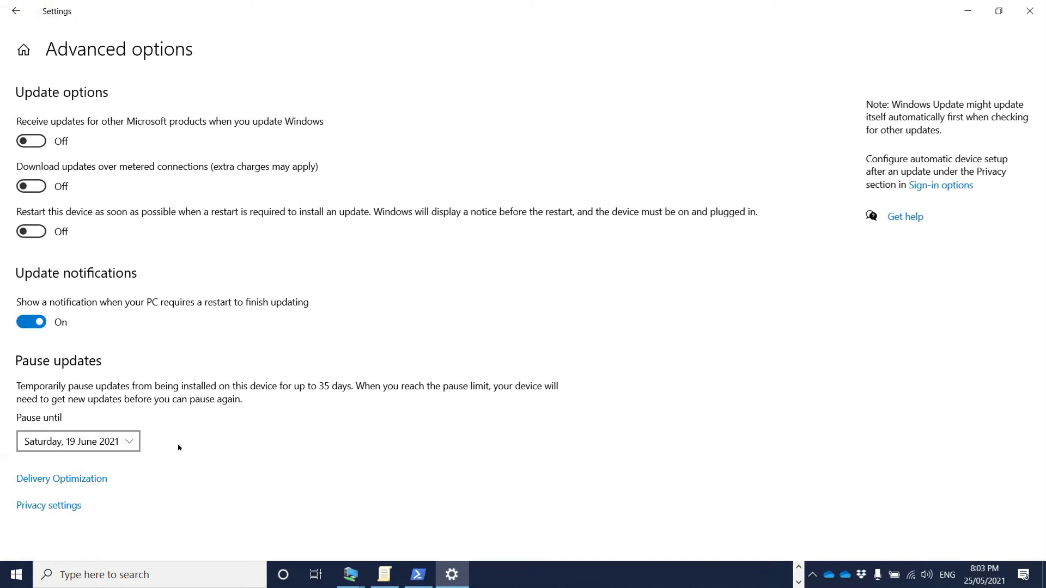
- View Delivery Optimization, with downloads from PCs on the local network allowed, returning via Windows Update
click(84, 480)
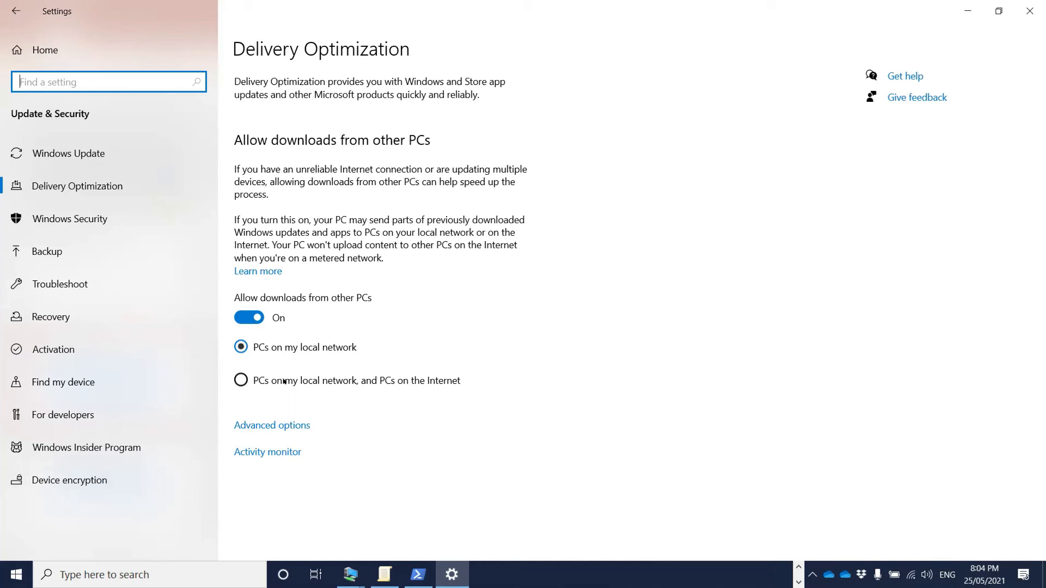
click(103, 153)
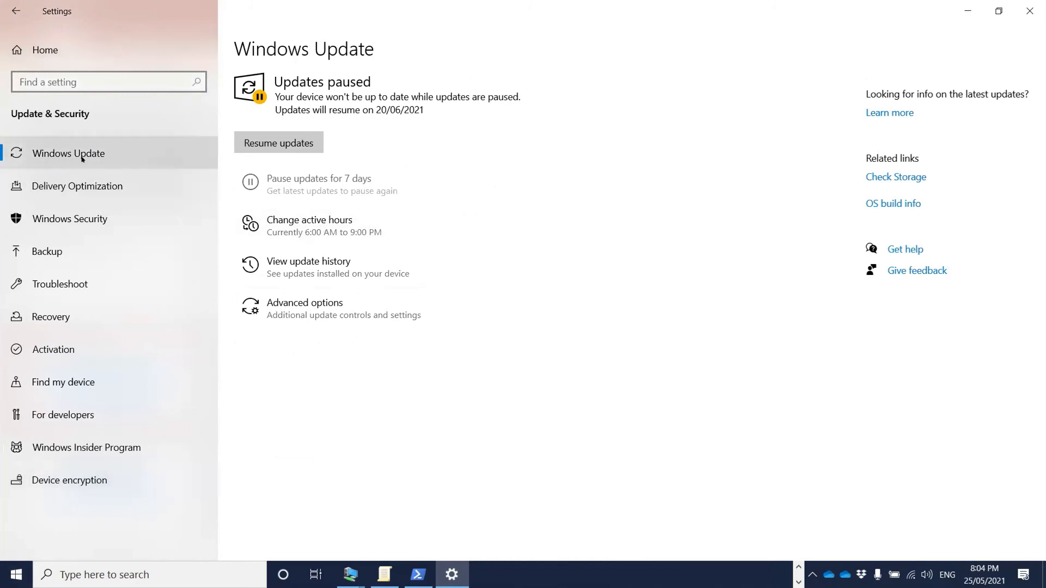
click(76, 186)
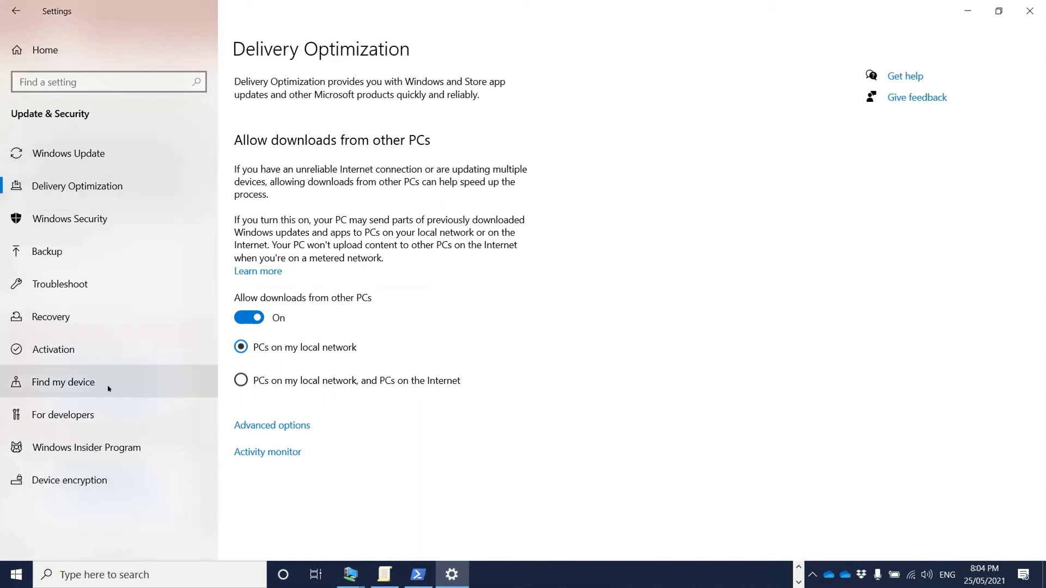
- Glance at Windows Insider Program, close Settings, and present the Windows 10 Servicing Channels slide
click(73, 449)
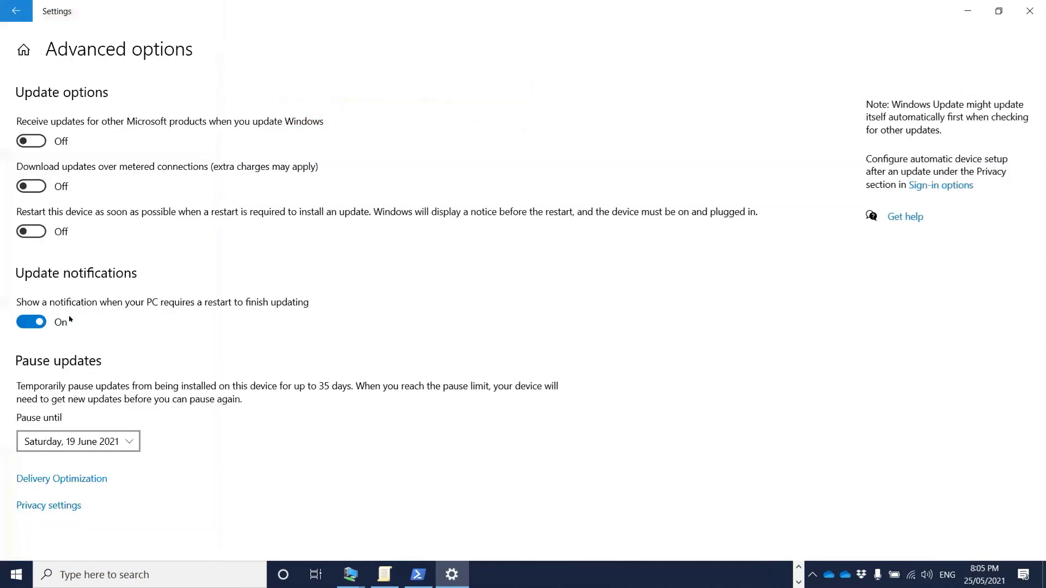
click(18, 13)
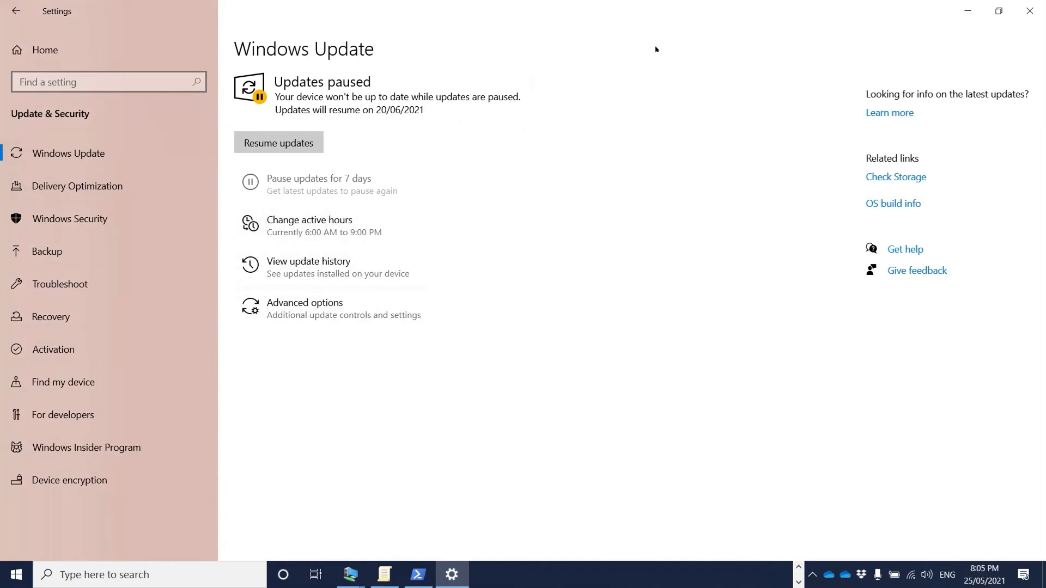
click(1029, 11)
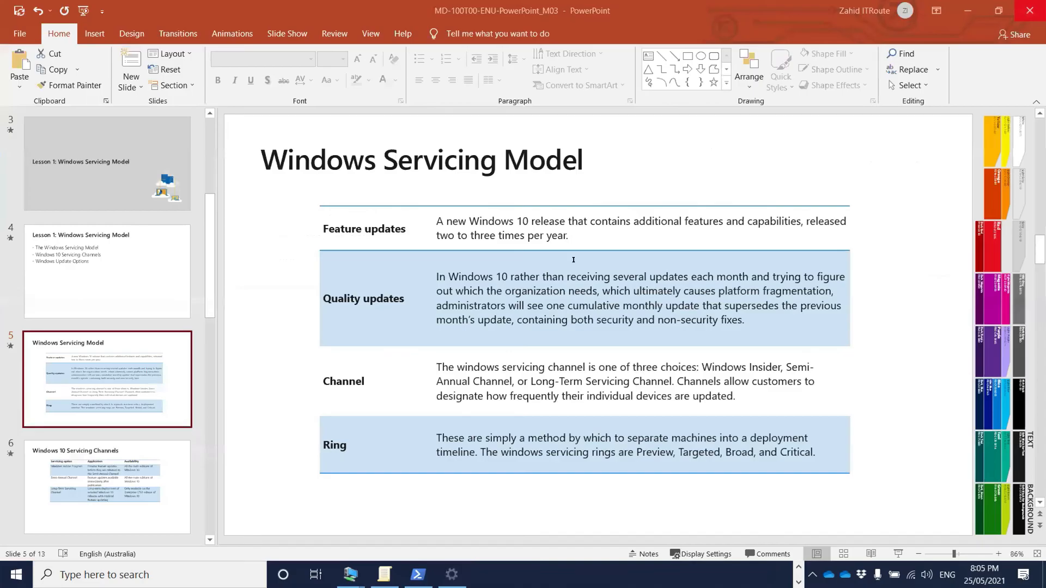
key(shift+F5)
scroll(477, 188, down, 1)
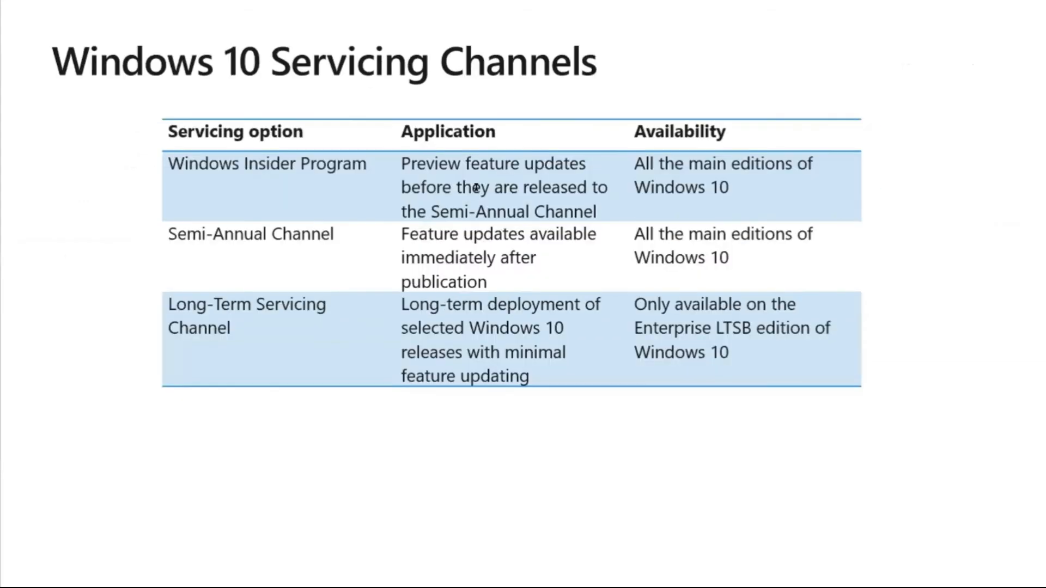